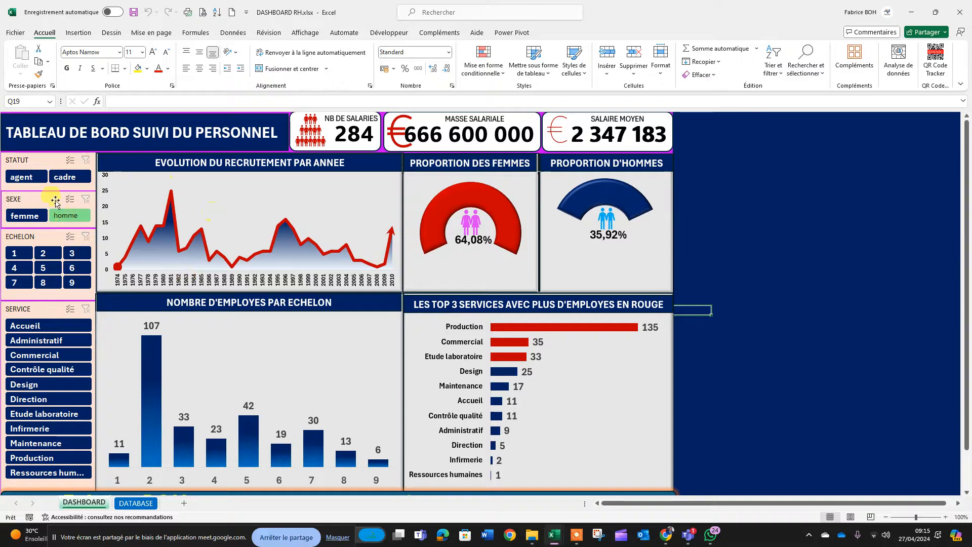
Filter the dashboard by STATUT agent and cadre and by SEXE femme and homme in turn, and clear both filters.
{"action": "left_click", "coordinate": [32, 184]}
{"action": "left_click", "coordinate": [65, 177]}
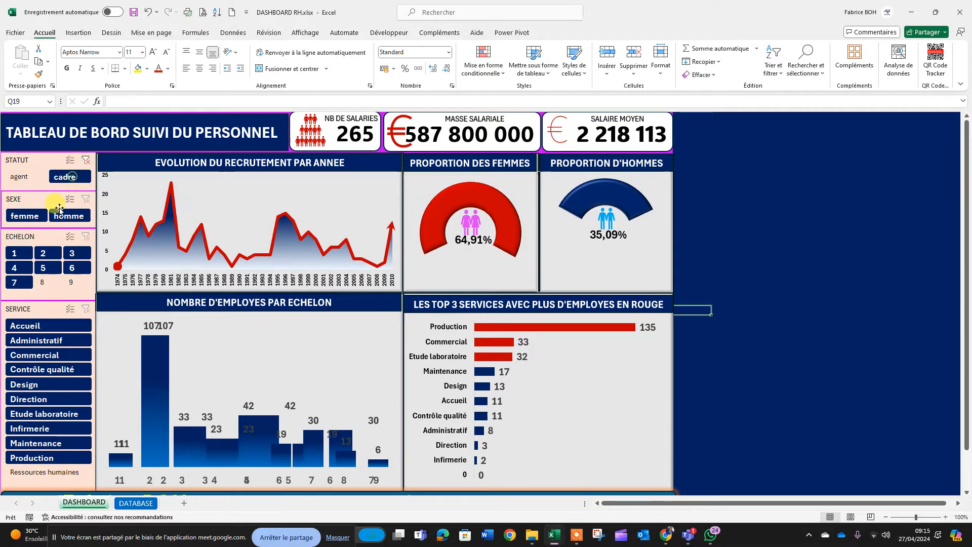
{"action": "left_click", "coordinate": [44, 217]}
{"action": "left_click", "coordinate": [65, 216]}
{"action": "left_click", "coordinate": [86, 198]}
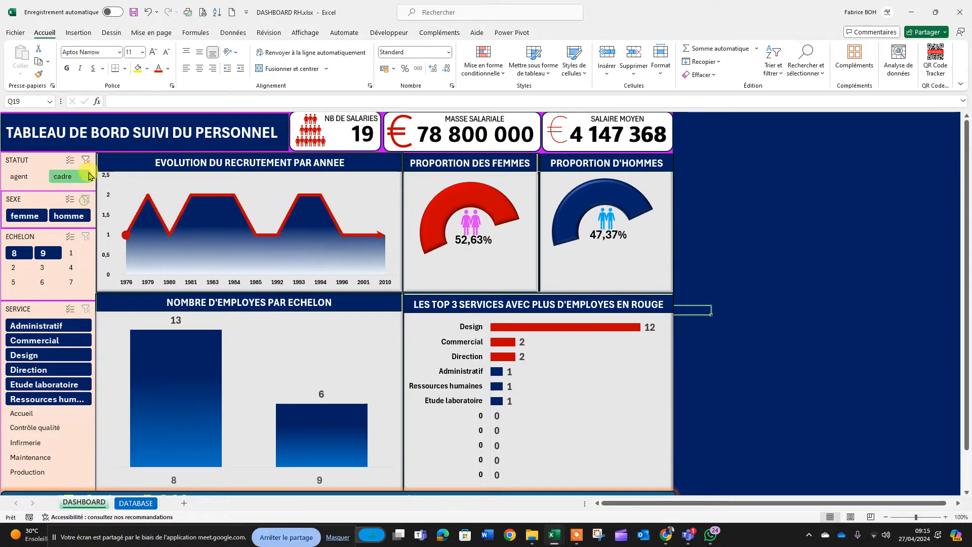
{"action": "left_click", "coordinate": [85, 161]}
Filter the dashboard by ECHELON 2, 8 and 4 one at a time, and clear the ECHELON filter.
{"action": "left_click", "coordinate": [44, 257]}
{"action": "left_click", "coordinate": [54, 281]}
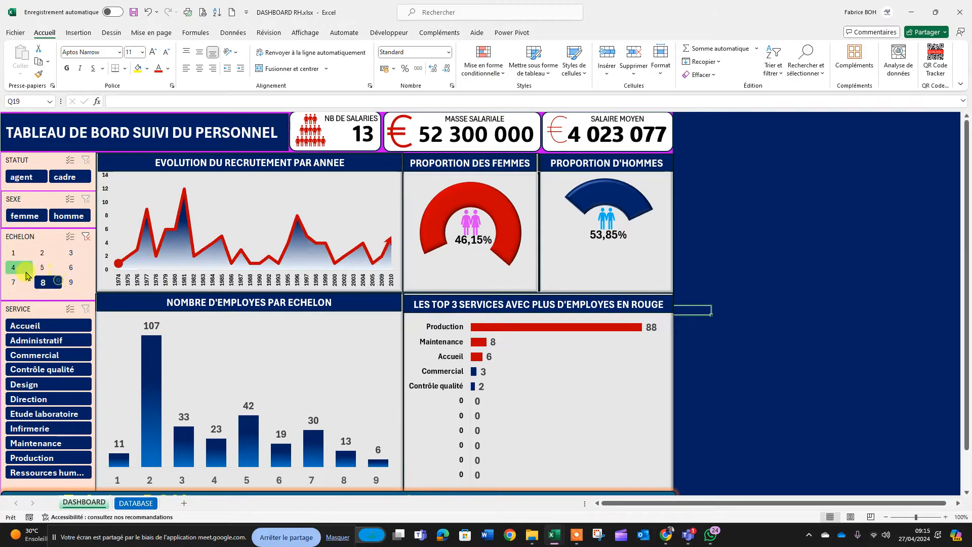
{"action": "left_click", "coordinate": [25, 271]}
{"action": "left_click", "coordinate": [85, 237]}
Filter the dashboard by the services Contrôle qualité and Commercial in turn, and clear the SERVICE filter.
{"action": "left_click", "coordinate": [46, 369]}
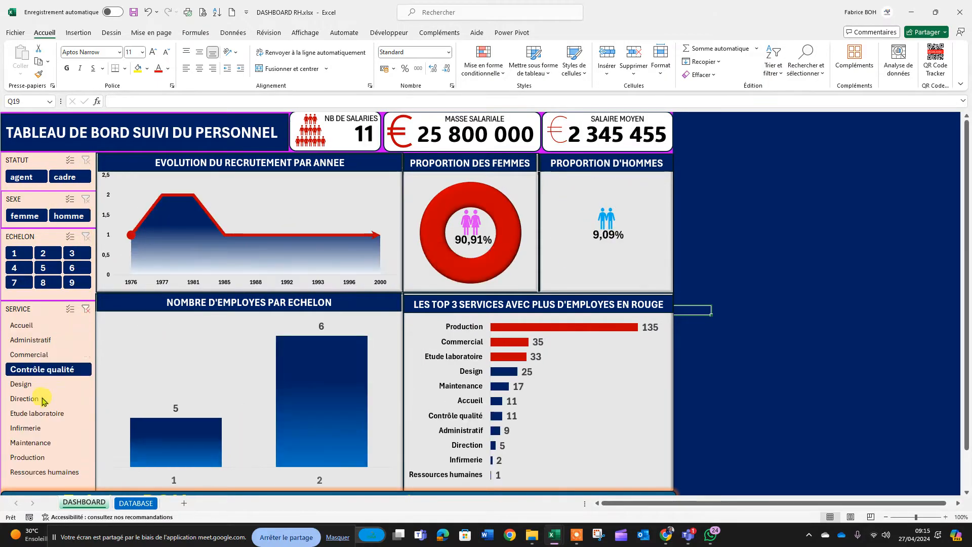
{"action": "left_click", "coordinate": [51, 354]}
{"action": "left_click", "coordinate": [85, 308]}
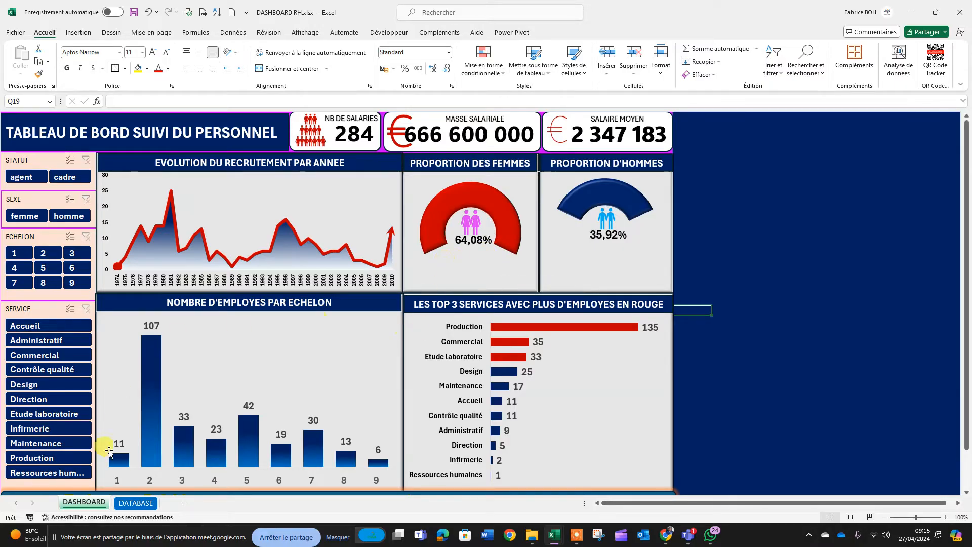
Look through the employee records on the DATABASE sheet and compare the source table with the DASHBOARD sheet.
{"action": "left_click", "coordinate": [136, 503]}
{"action": "scroll", "coordinate": [373, 256], "scroll_direction": "down", "scroll_amount": 3}
{"action": "scroll", "coordinate": [373, 256], "scroll_direction": "down", "scroll_amount": 20}
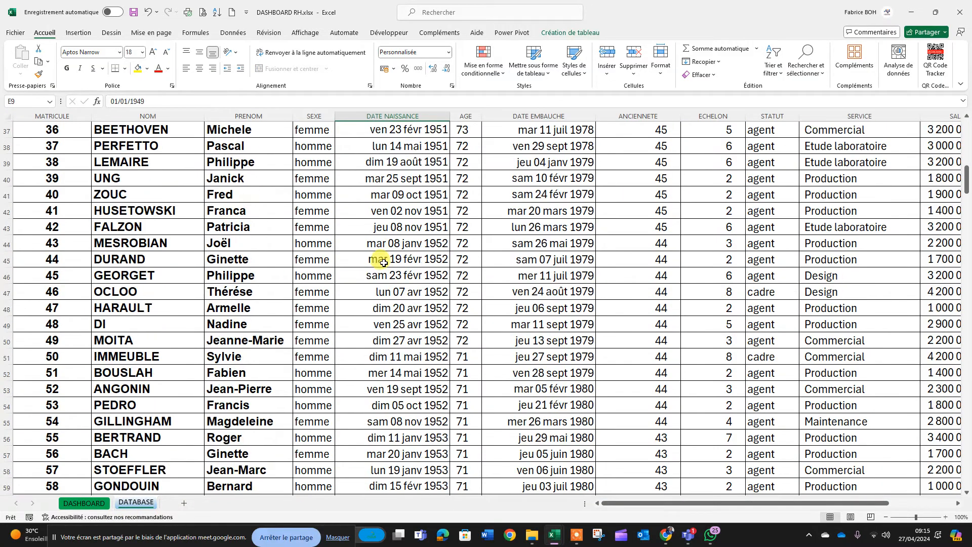
{"action": "scroll", "coordinate": [387, 265], "scroll_direction": "down", "scroll_amount": 20}
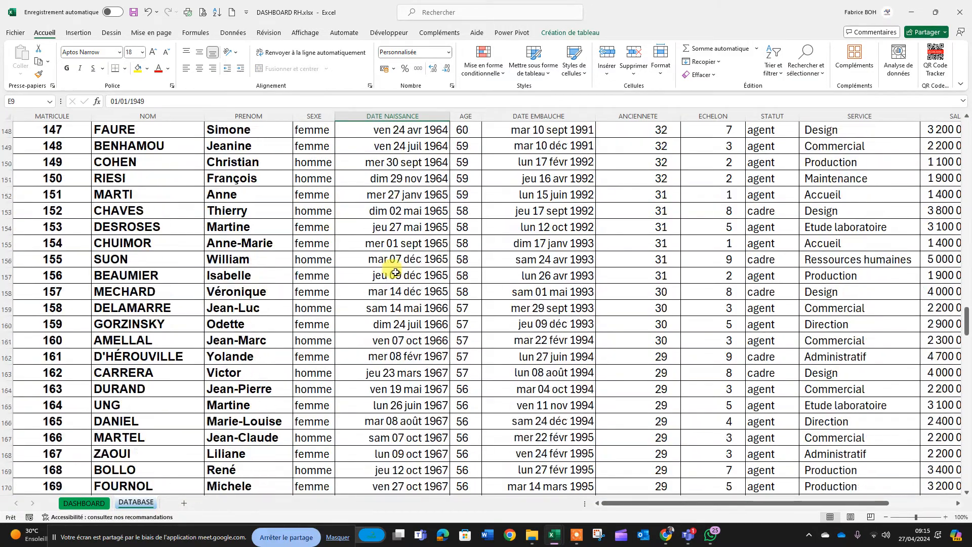
{"action": "scroll", "coordinate": [395, 275], "scroll_direction": "down", "scroll_amount": 17}
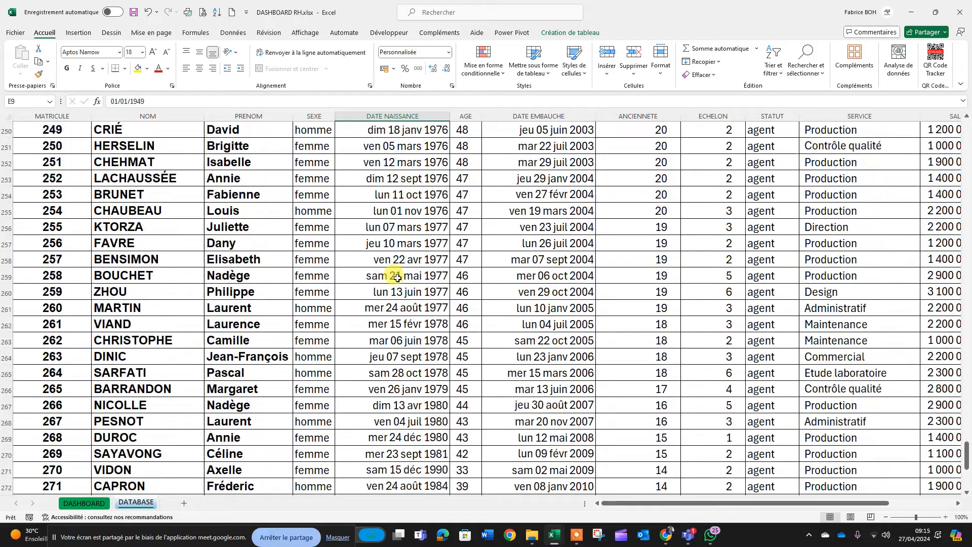
{"action": "scroll", "coordinate": [405, 276], "scroll_direction": "up", "scroll_amount": 7}
{"action": "scroll", "coordinate": [405, 276], "scroll_direction": "up", "scroll_amount": 20}
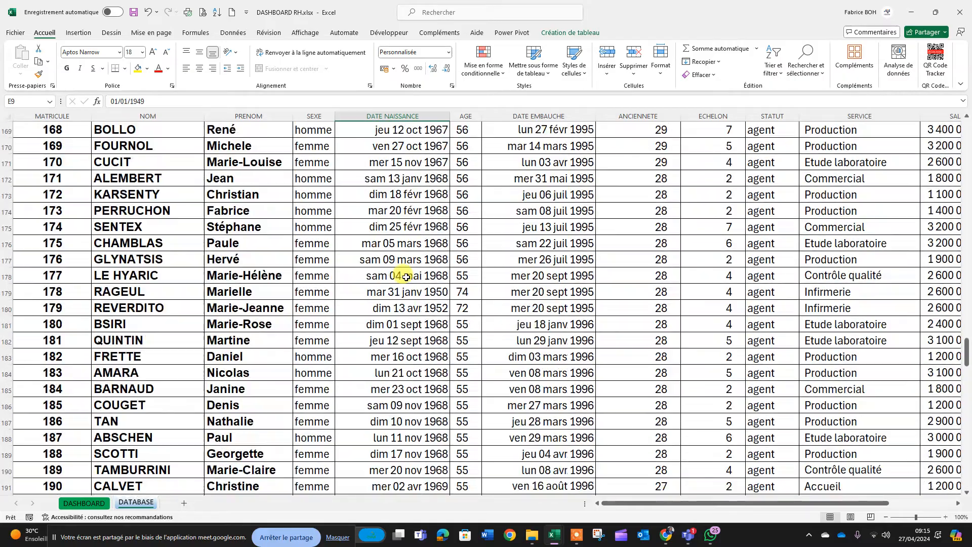
{"action": "scroll", "coordinate": [406, 277], "scroll_direction": "up", "scroll_amount": 20}
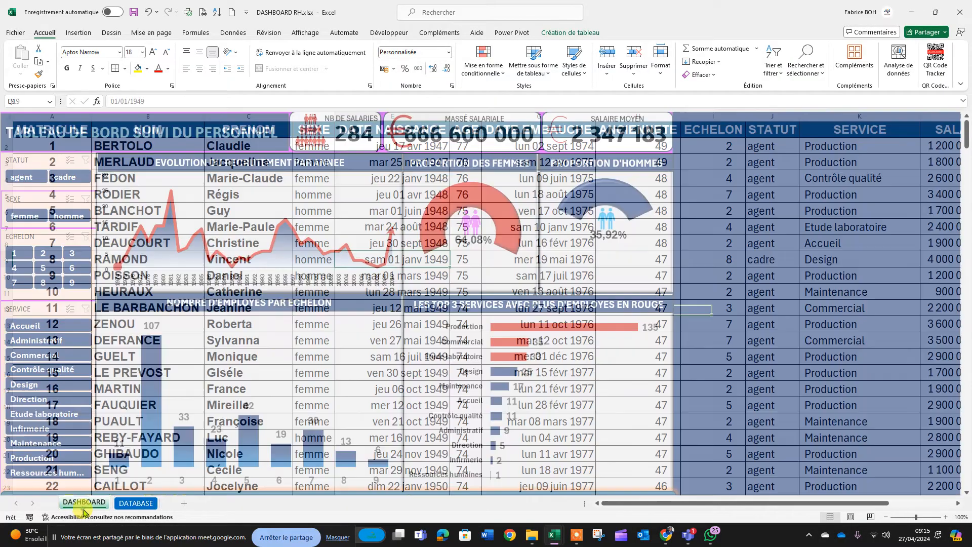
{"action": "left_click", "coordinate": [84, 502]}
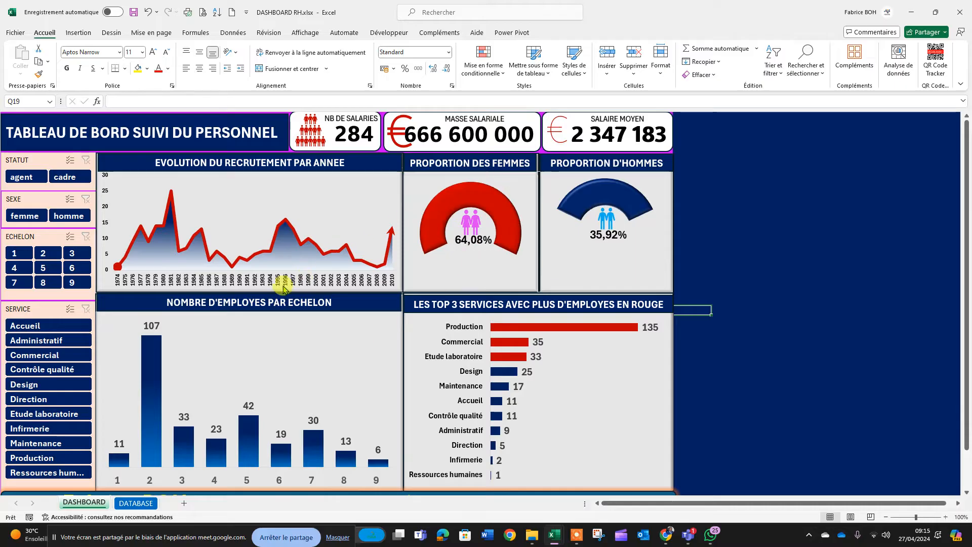
{"action": "left_click", "coordinate": [136, 504]}
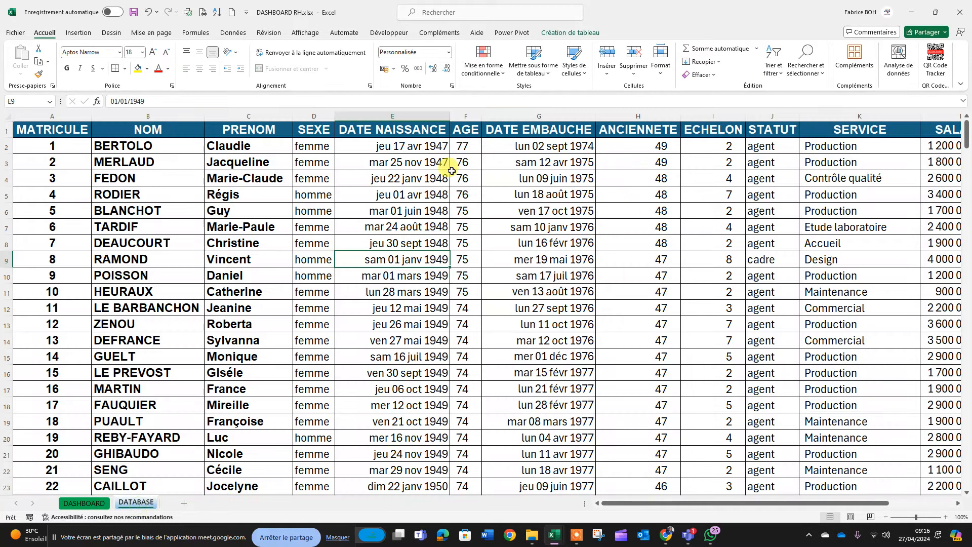
Return to the DASHBOARD sheet and unhide the Parametres sheet.
{"action": "left_click", "coordinate": [86, 504]}
{"action": "right_click", "coordinate": [84, 505]}
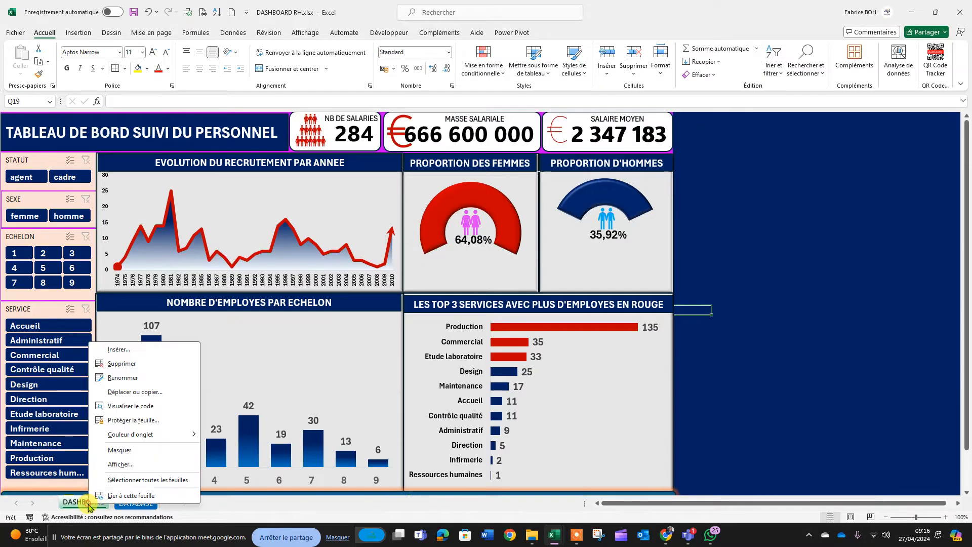
{"action": "left_click", "coordinate": [122, 465]}
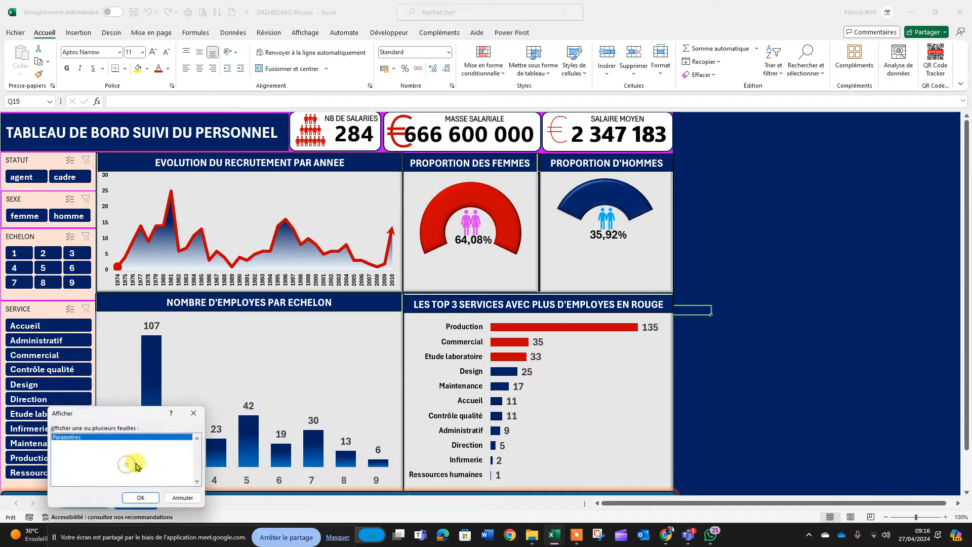
{"action": "left_click", "coordinate": [140, 498]}
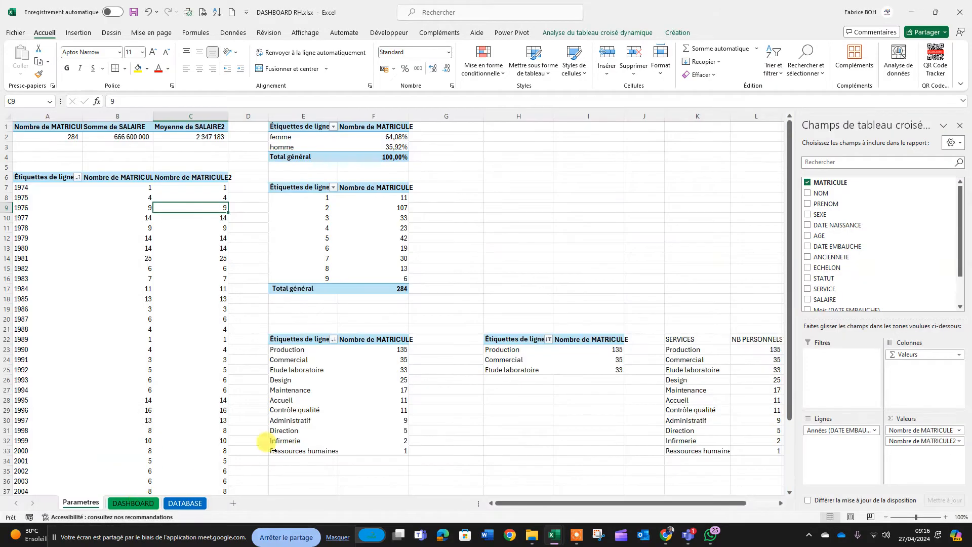
Examine the Parametres pivot tables for salary totals, sex, echelon, hiring year and service, plus the SERVICES helper table.
{"action": "left_click", "coordinate": [189, 136]}
{"action": "left_click", "coordinate": [328, 142]}
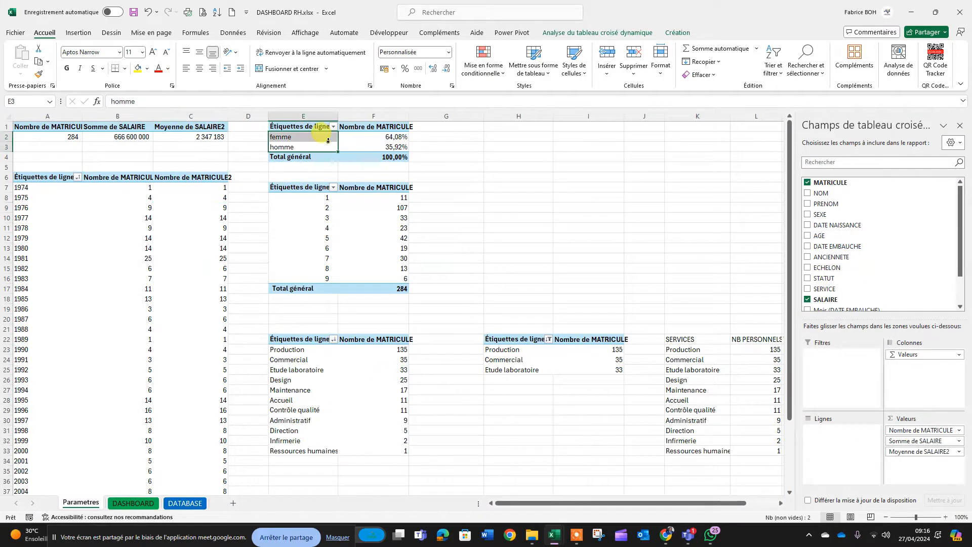
{"action": "left_click", "coordinate": [319, 213]}
{"action": "left_click", "coordinate": [179, 249]}
{"action": "left_click", "coordinate": [369, 384]}
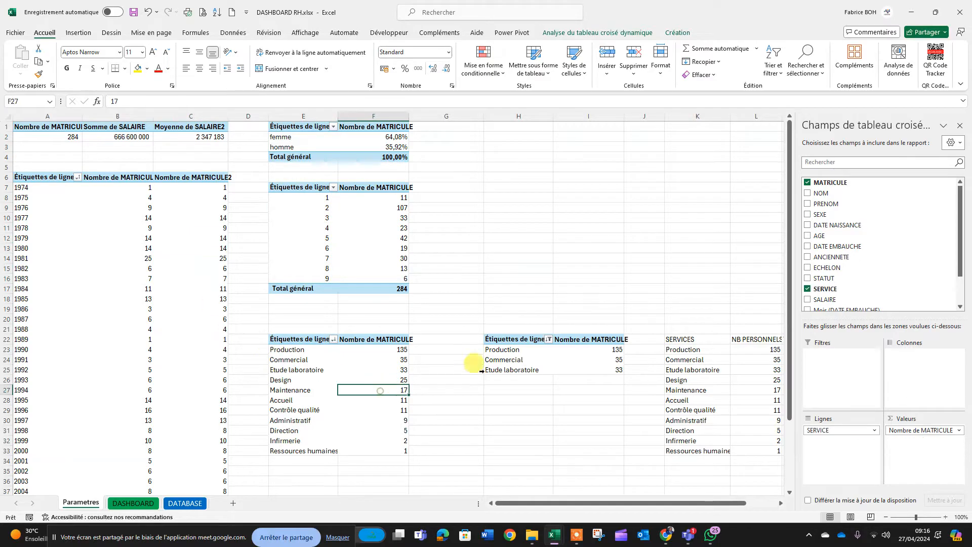
{"action": "left_click", "coordinate": [548, 350]}
{"action": "left_click", "coordinate": [735, 343]}
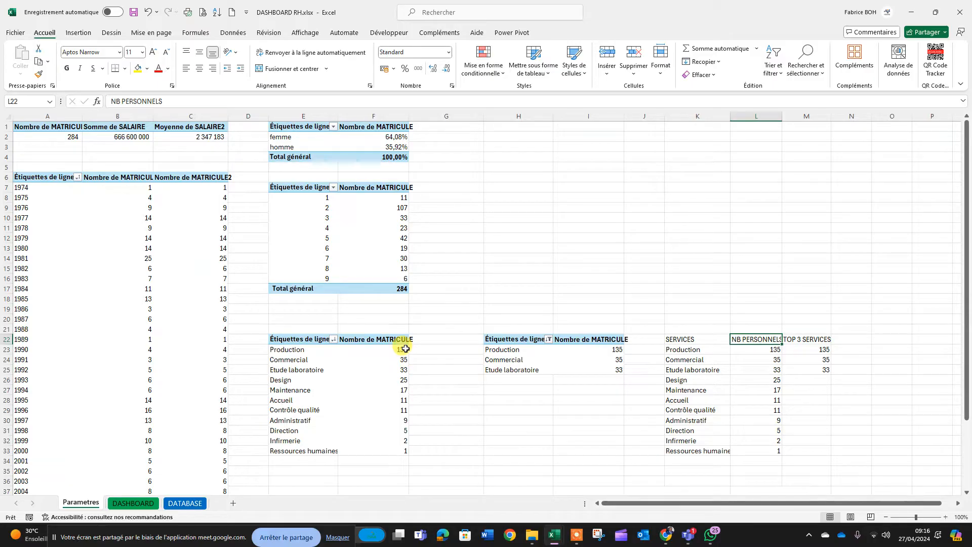
Review the DASHBOARD and DATABASE sheets again and return to the pivot tables on the Parametres sheet.
{"action": "left_click", "coordinate": [144, 503]}
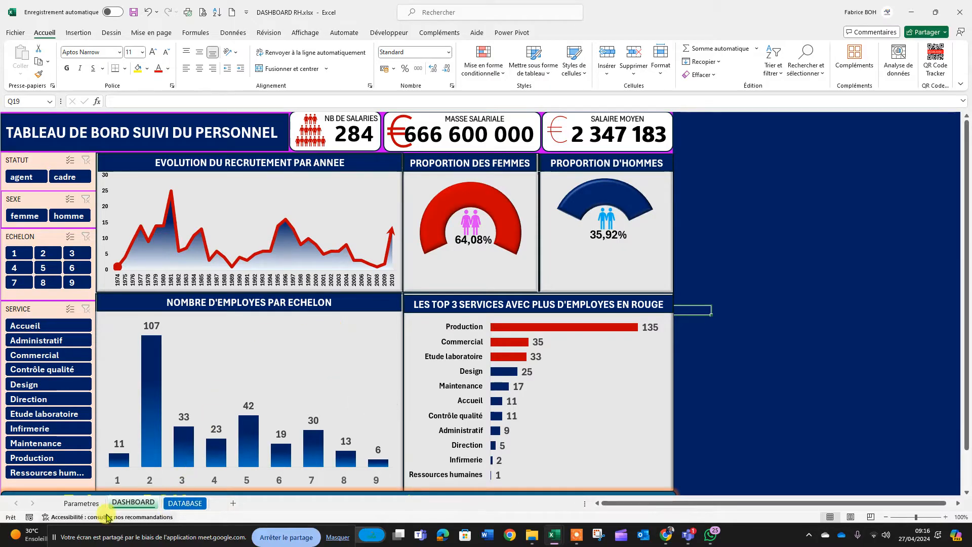
{"action": "left_click", "coordinate": [184, 503]}
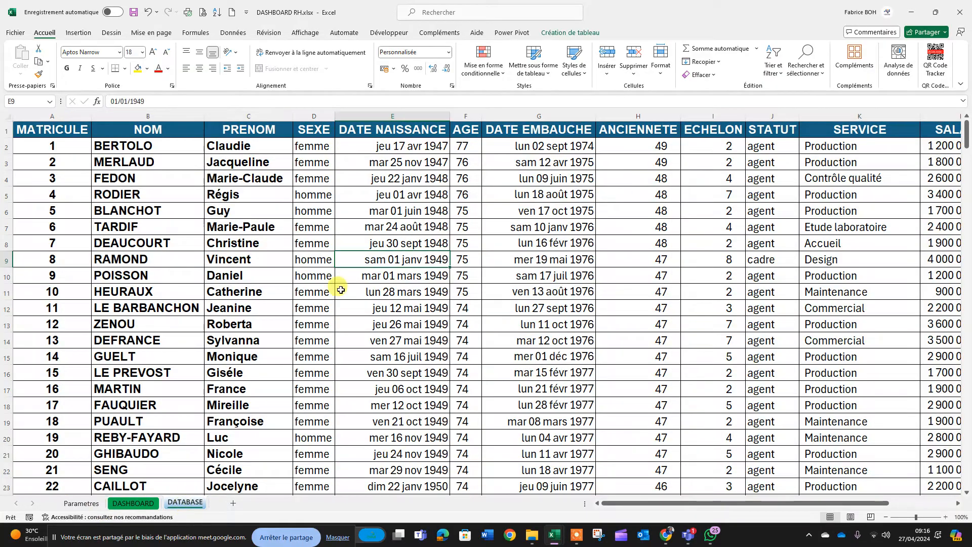
{"action": "scroll", "coordinate": [385, 253], "scroll_direction": "down", "scroll_amount": 3}
{"action": "scroll", "coordinate": [405, 283], "scroll_direction": "up", "scroll_amount": 3}
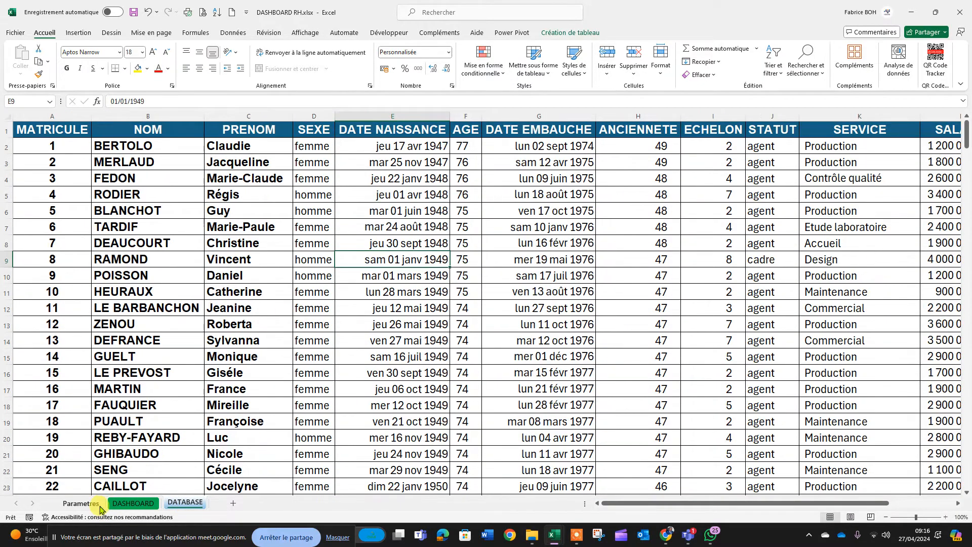
{"action": "left_click", "coordinate": [84, 503]}
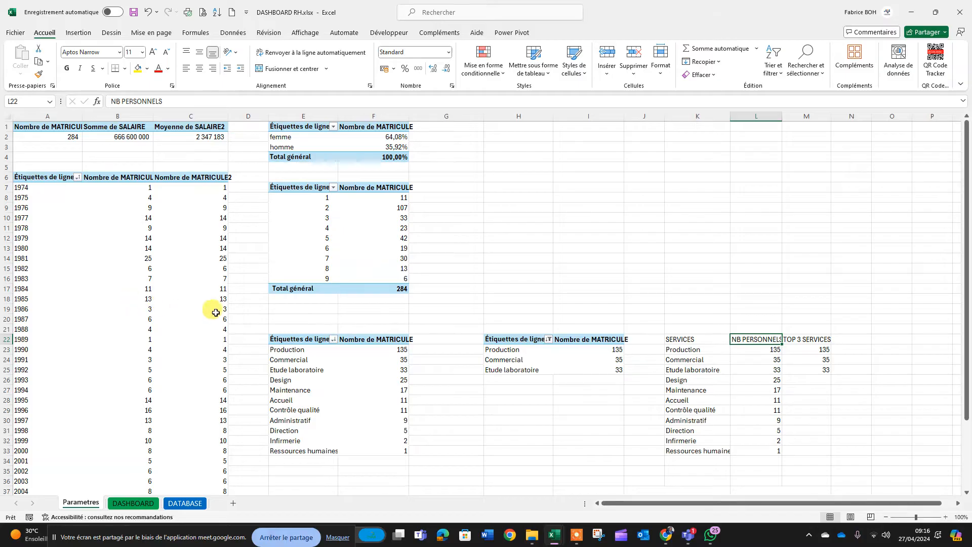
{"action": "mouse_move", "coordinate": [346, 349]}
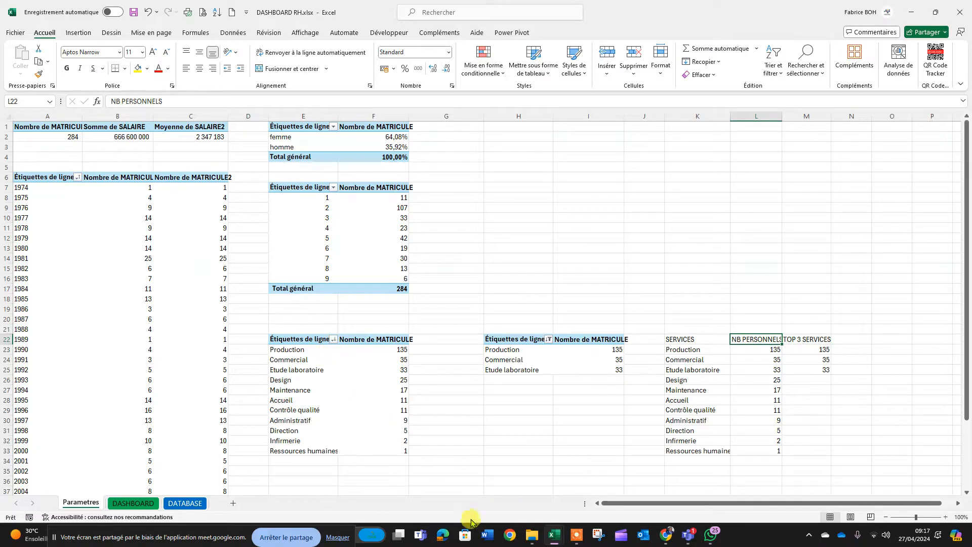
{"action": "left_click", "coordinate": [577, 535]}
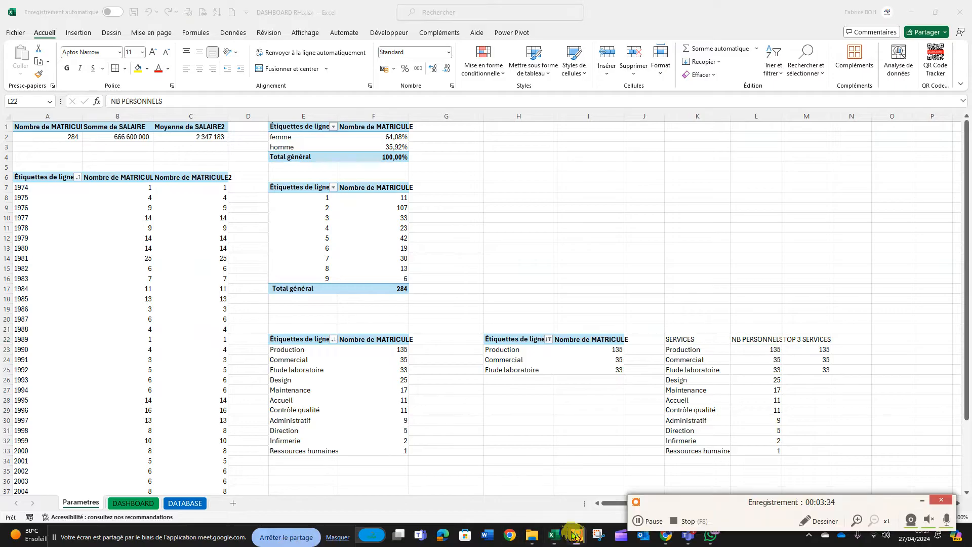
{"action": "left_click", "coordinate": [635, 537]}
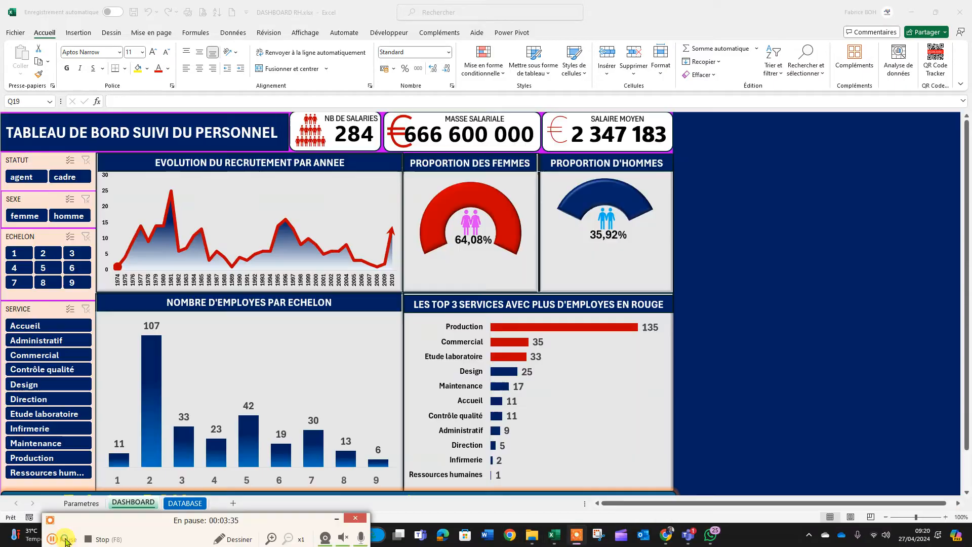
{"action": "left_click", "coordinate": [65, 538]}
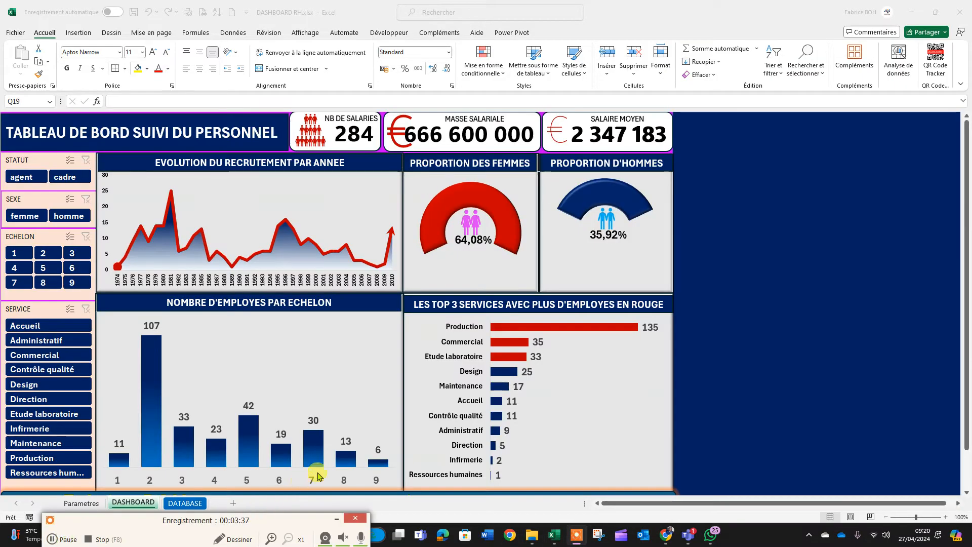
Minimize the dashboard workbook, switch to the workbook Pratique TCD.xlsx and go to its employee table.
{"action": "left_click", "coordinate": [907, 12]}
{"action": "left_click", "coordinate": [907, 12]}
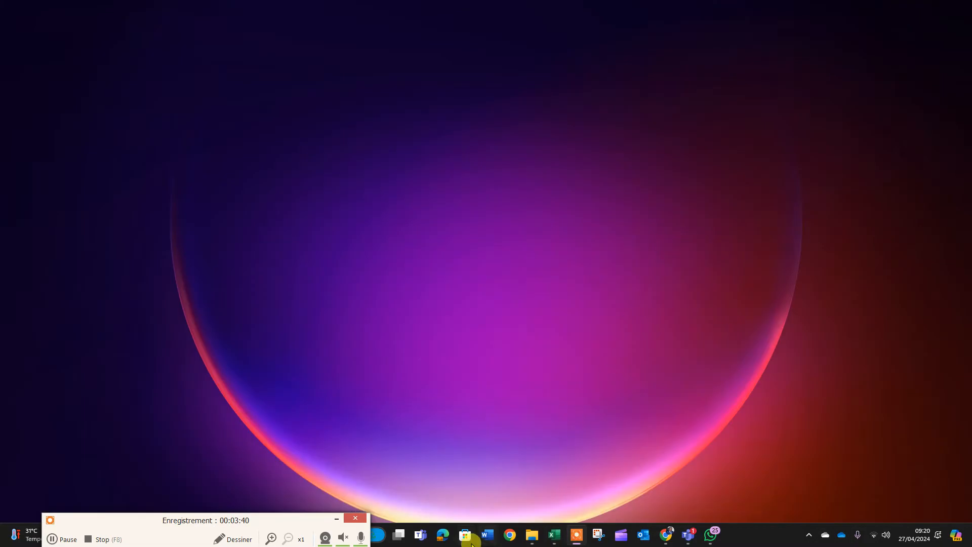
{"action": "mouse_move", "coordinate": [555, 535]}
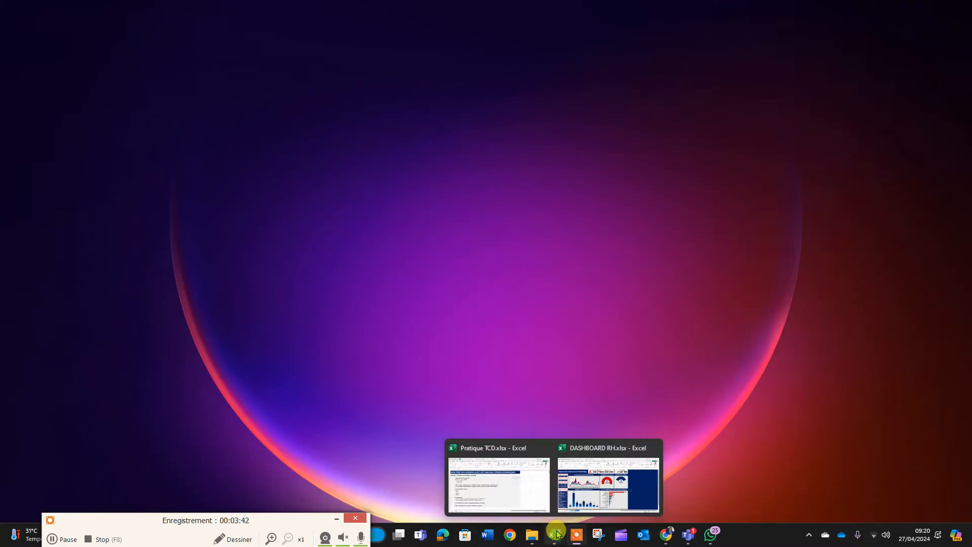
{"action": "left_click", "coordinate": [512, 493]}
{"action": "scroll", "coordinate": [324, 258], "scroll_direction": "down", "scroll_amount": 5}
{"action": "scroll", "coordinate": [331, 259], "scroll_direction": "down", "scroll_amount": 4}
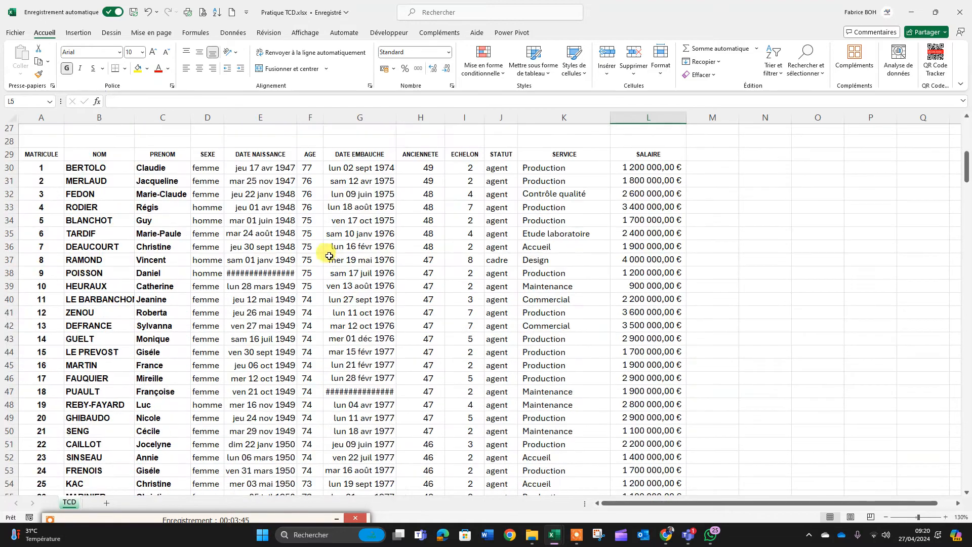
Select range A29:L51 of the employee table and look through the records down to the end of the data.
{"action": "left_click", "coordinate": [160, 249]}
{"action": "left_click_drag", "start_coordinate": [24, 151], "coordinate": [648, 444]}
{"action": "scroll", "coordinate": [513, 355], "scroll_direction": "down", "scroll_amount": 7}
{"action": "scroll", "coordinate": [513, 355], "scroll_direction": "down", "scroll_amount": 20}
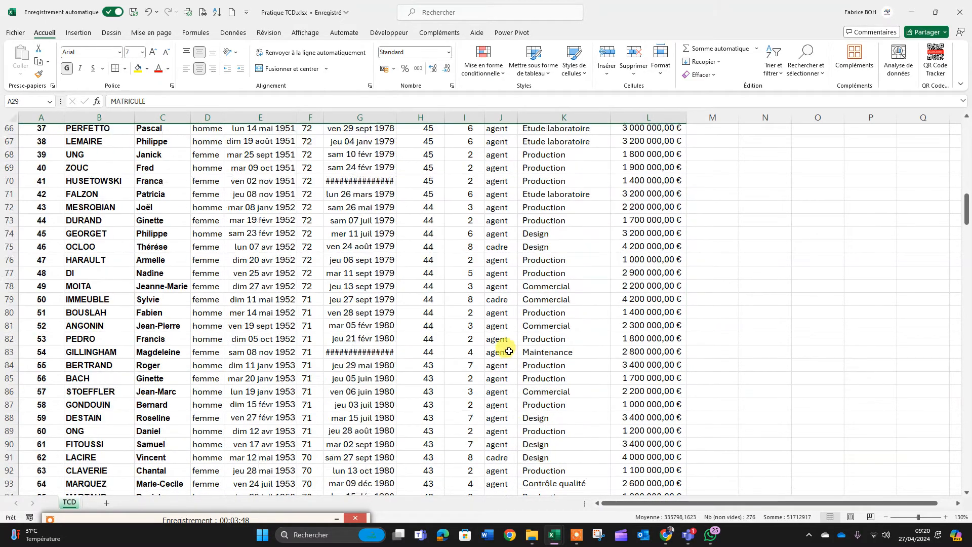
{"action": "scroll", "coordinate": [505, 350], "scroll_direction": "down", "scroll_amount": 20}
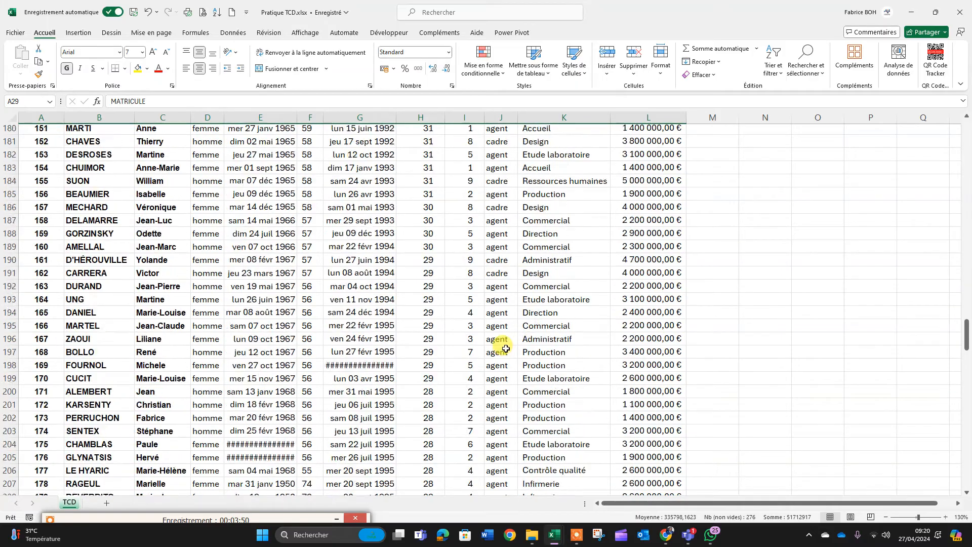
{"action": "scroll", "coordinate": [504, 347], "scroll_direction": "down", "scroll_amount": 17}
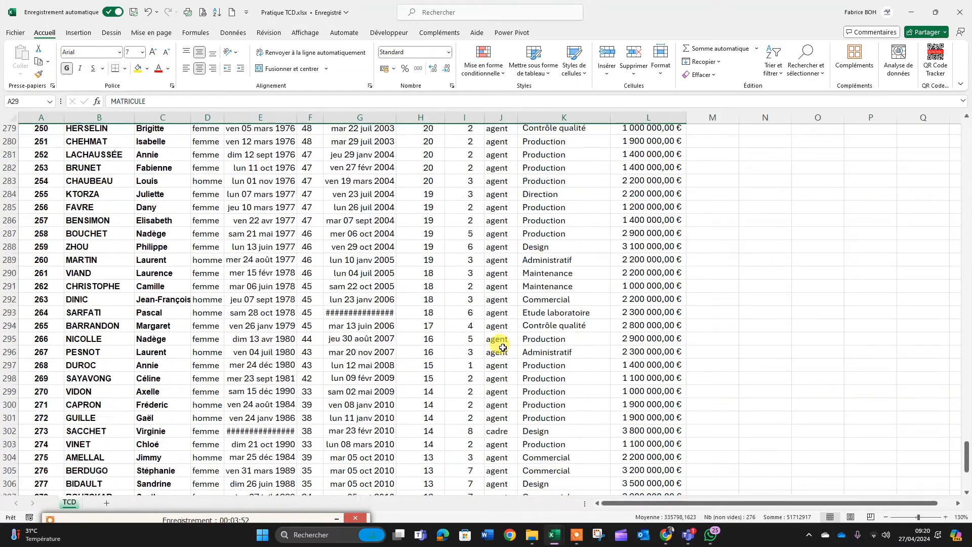
{"action": "left_click_drag", "start_coordinate": [966, 472], "coordinate": [945, 166]}
Check the age formula in cell F32 and read the list of pivot table exercises at the start of the TCD sheet.
{"action": "scroll", "coordinate": [409, 245], "scroll_direction": "up", "scroll_amount": 5}
{"action": "left_click", "coordinate": [317, 297]}
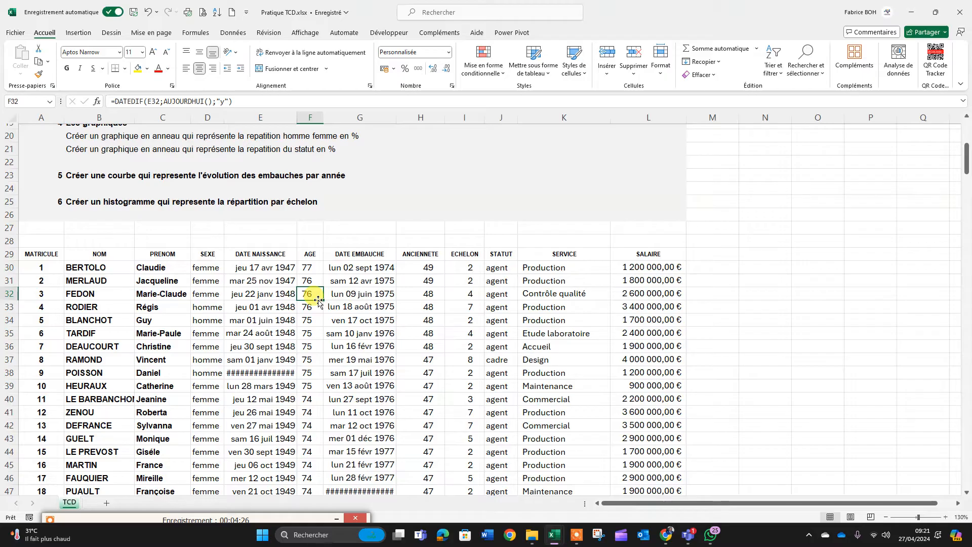
{"action": "scroll", "coordinate": [308, 257], "scroll_direction": "up", "scroll_amount": 1}
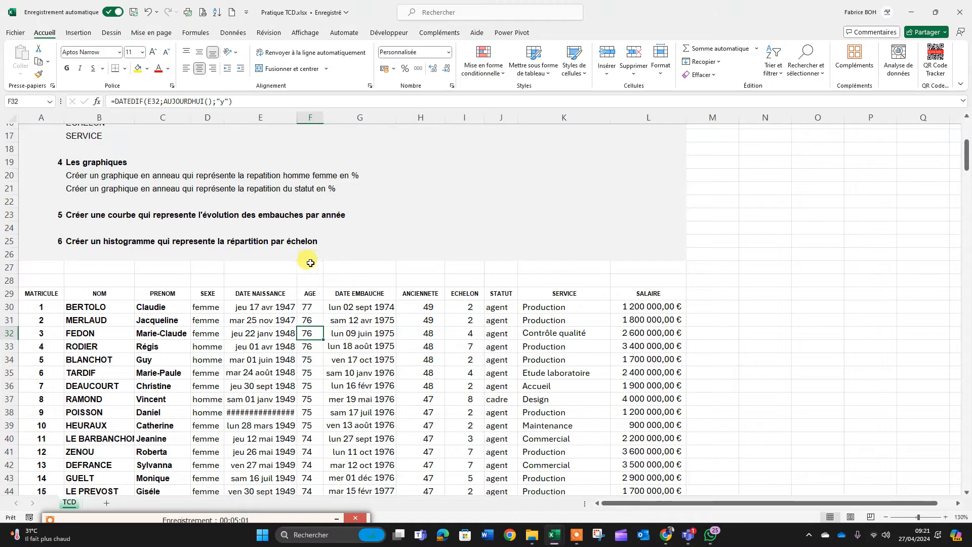
{"action": "scroll", "coordinate": [304, 259], "scroll_direction": "up", "scroll_amount": 6}
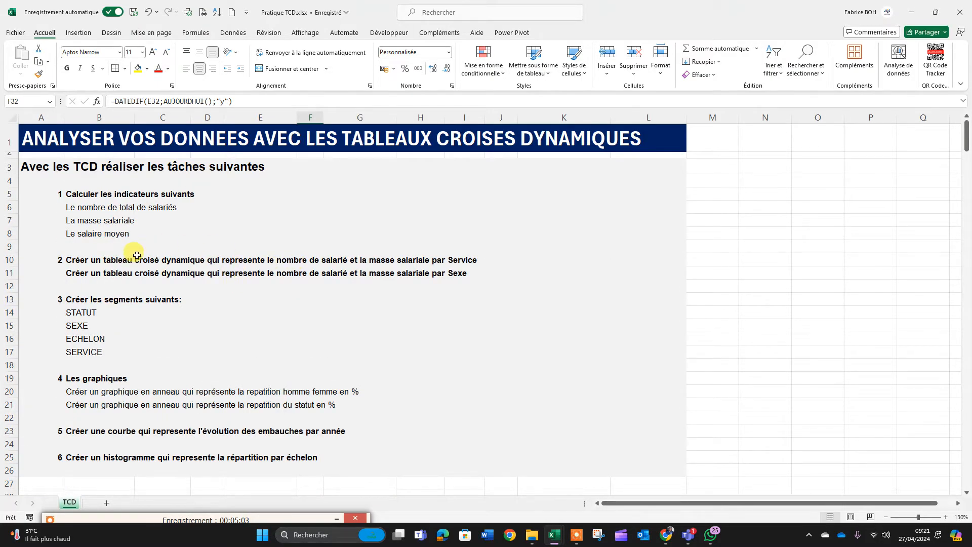
Glance over the employee table and highlight the whole exercise list, B5:C25, on the TCD sheet.
{"action": "scroll", "coordinate": [142, 256], "scroll_direction": "down", "scroll_amount": 12}
{"action": "left_click", "coordinate": [159, 208]}
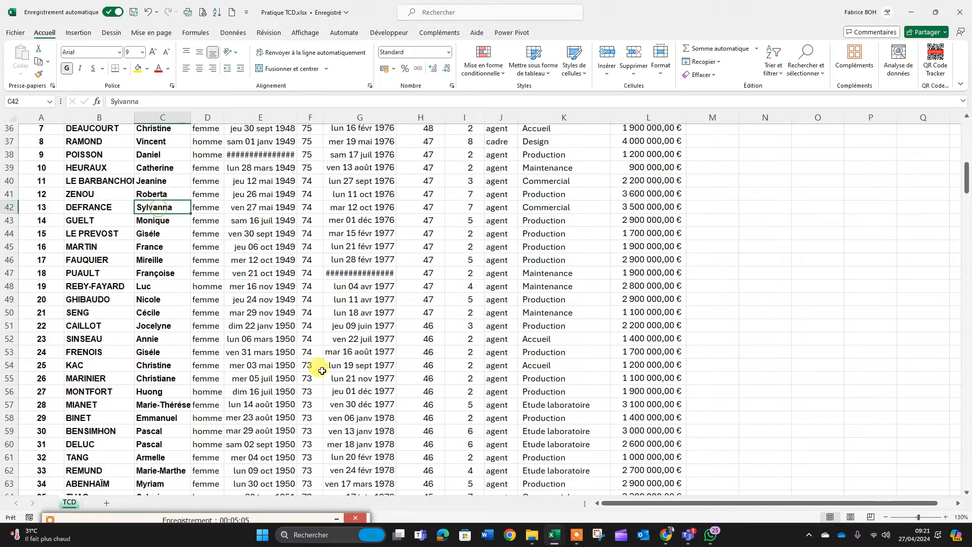
{"action": "scroll", "coordinate": [314, 364], "scroll_direction": "up", "scroll_amount": 12}
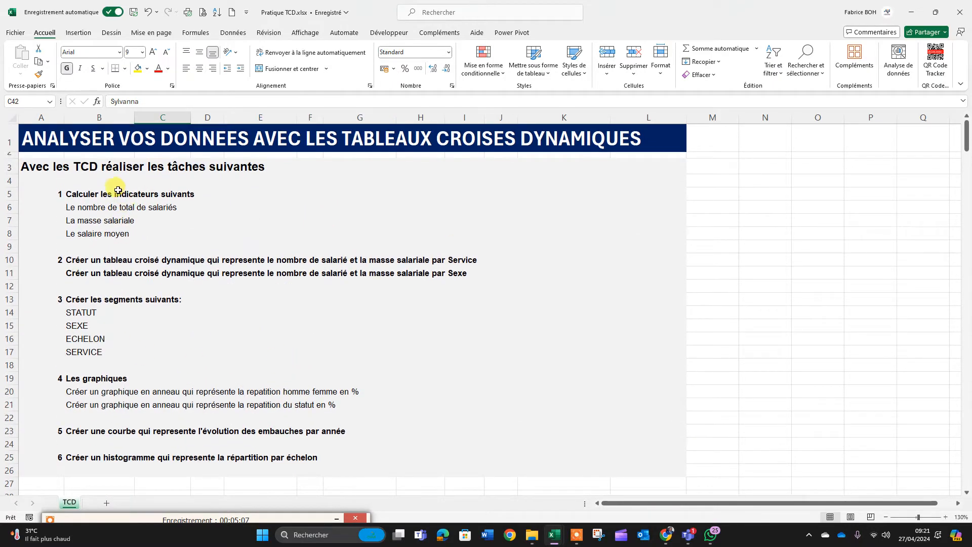
{"action": "left_click_drag", "start_coordinate": [122, 195], "coordinate": [134, 457]}
{"action": "scroll", "coordinate": [213, 315], "scroll_direction": "down", "scroll_amount": 1}
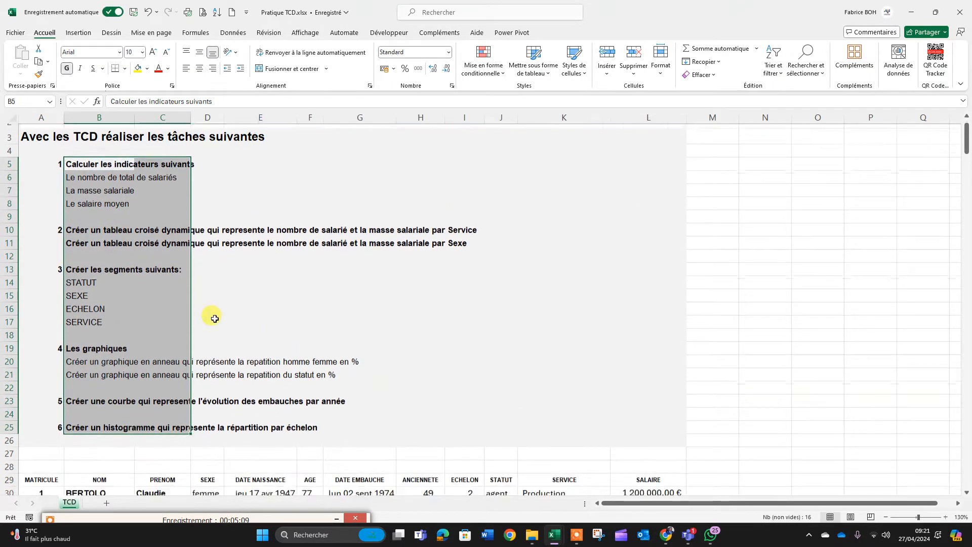
{"action": "scroll", "coordinate": [212, 315], "scroll_direction": "up", "scroll_amount": 1}
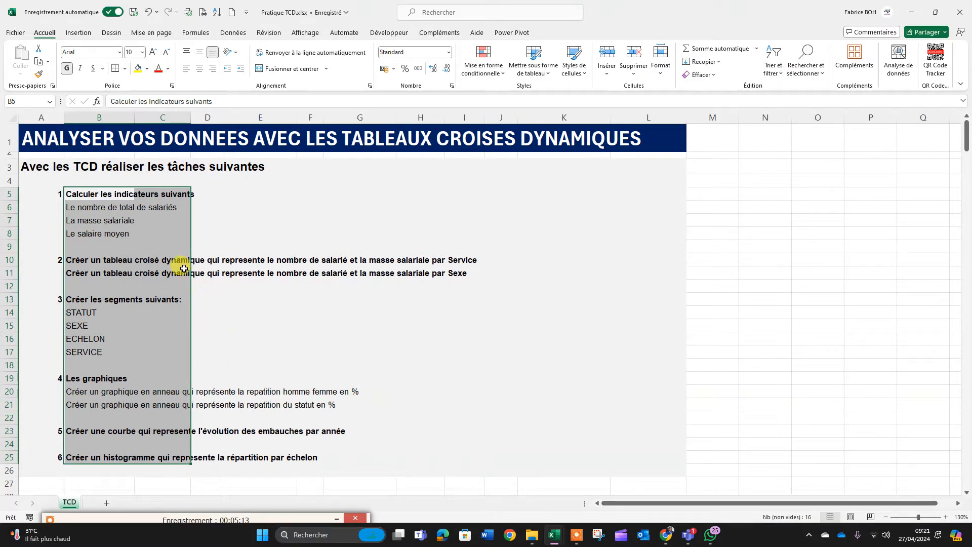
Read the task heading in row 3 and exercise 1's indicators in B6:B8, checking the employee records for the headcount item.
{"action": "left_click_drag", "start_coordinate": [28, 168], "coordinate": [227, 166]}
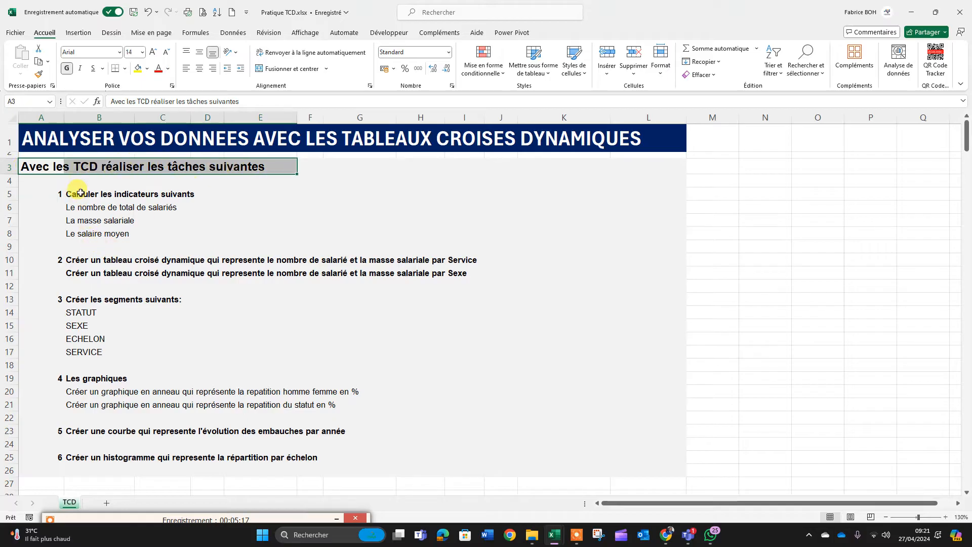
{"action": "left_click_drag", "start_coordinate": [80, 193], "coordinate": [183, 193]}
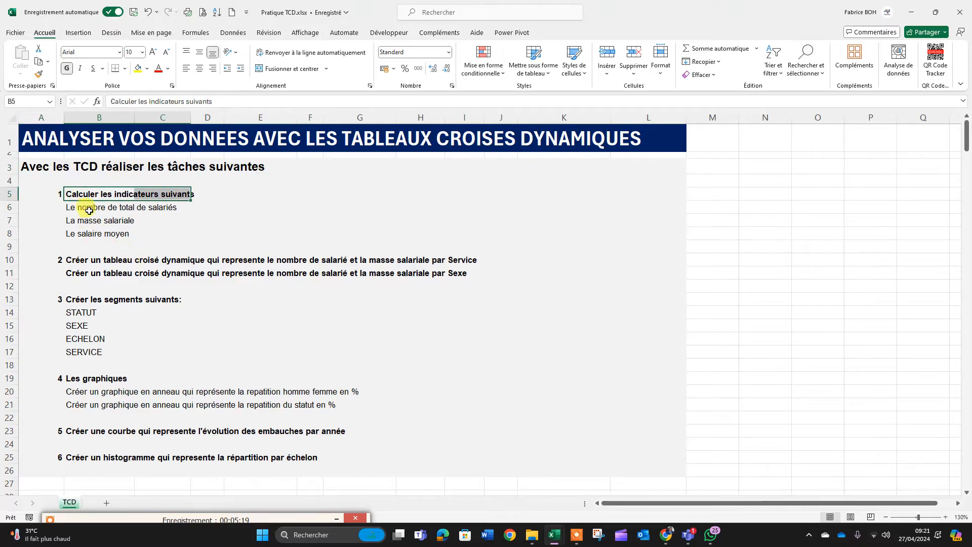
{"action": "left_click_drag", "start_coordinate": [89, 211], "coordinate": [167, 205]}
{"action": "scroll", "coordinate": [183, 238], "scroll_direction": "down", "scroll_amount": 10}
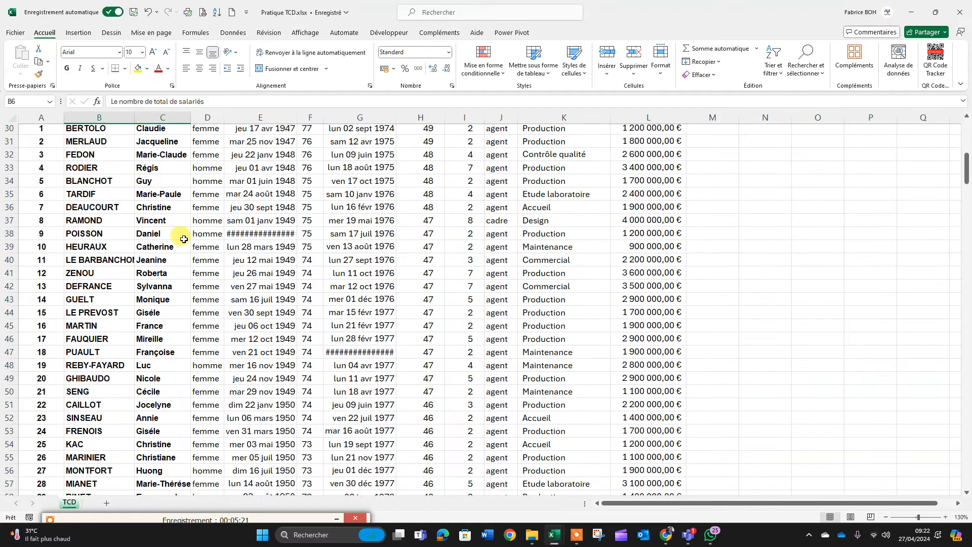
{"action": "left_click", "coordinate": [131, 221]}
{"action": "scroll", "coordinate": [131, 223], "scroll_direction": "up", "scroll_amount": 10}
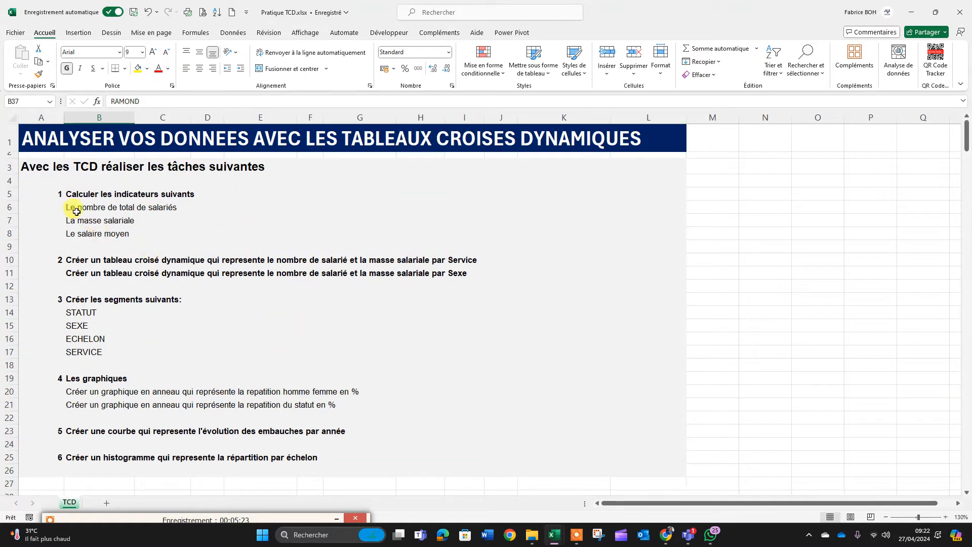
{"action": "left_click_drag", "start_coordinate": [76, 212], "coordinate": [153, 211]}
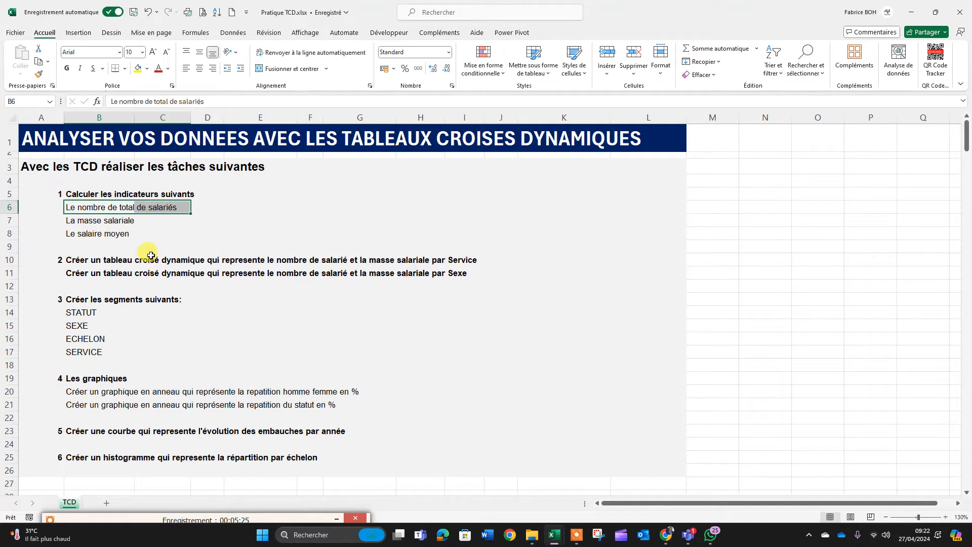
{"action": "left_click", "coordinate": [78, 219]}
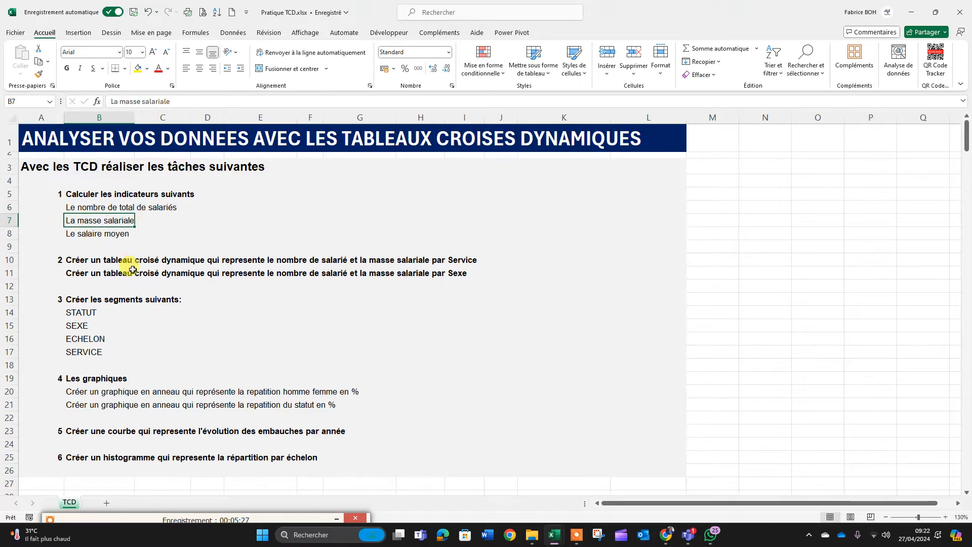
{"action": "left_click", "coordinate": [76, 233]}
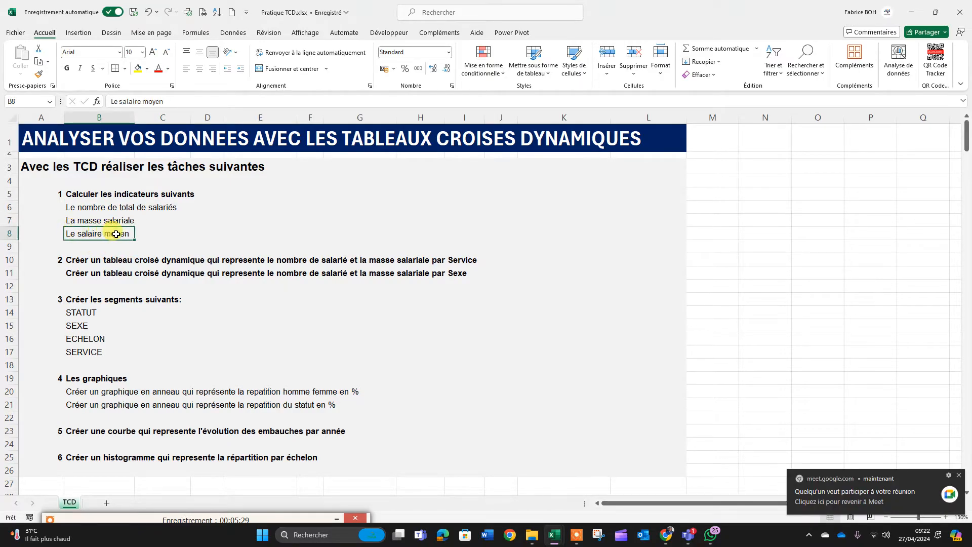
{"action": "left_click", "coordinate": [147, 519]}
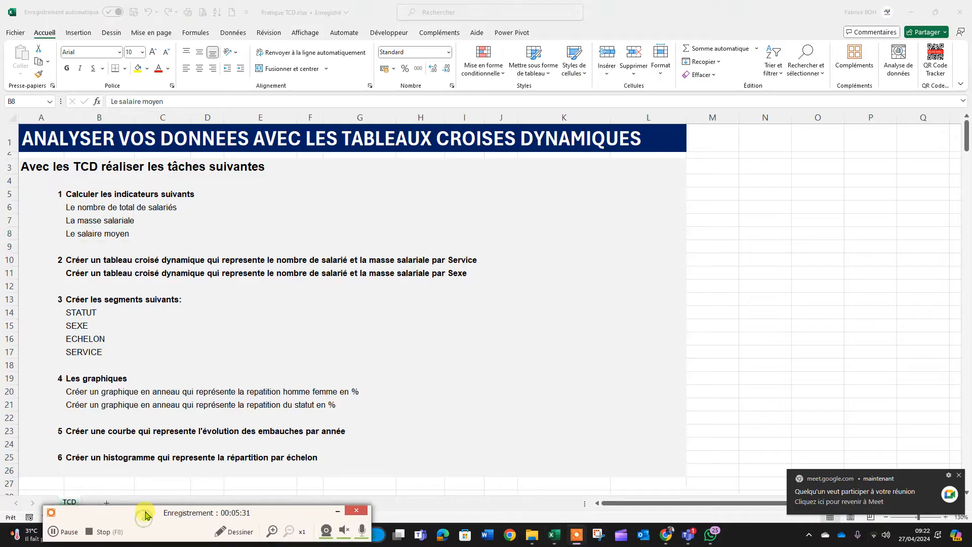
{"action": "left_click", "coordinate": [69, 536]}
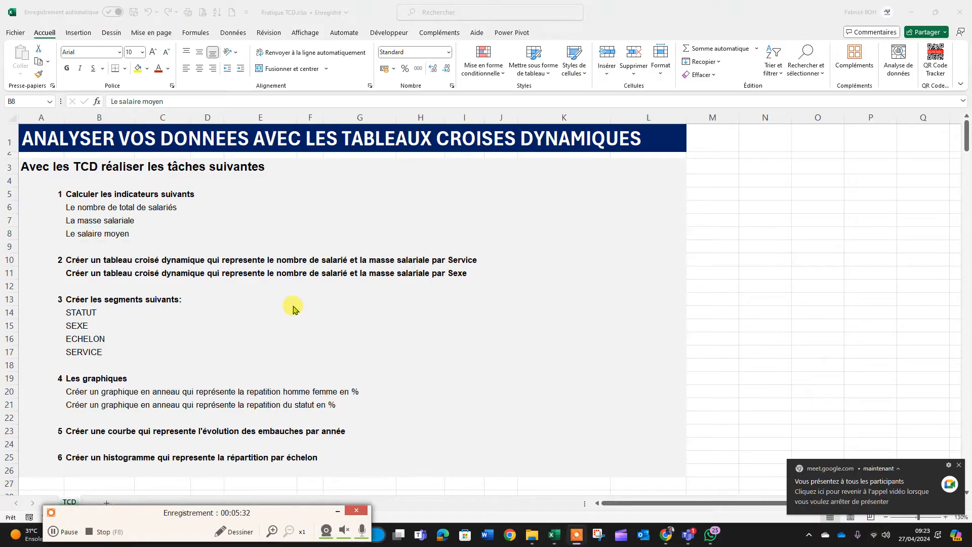
{"action": "left_click", "coordinate": [292, 306]}
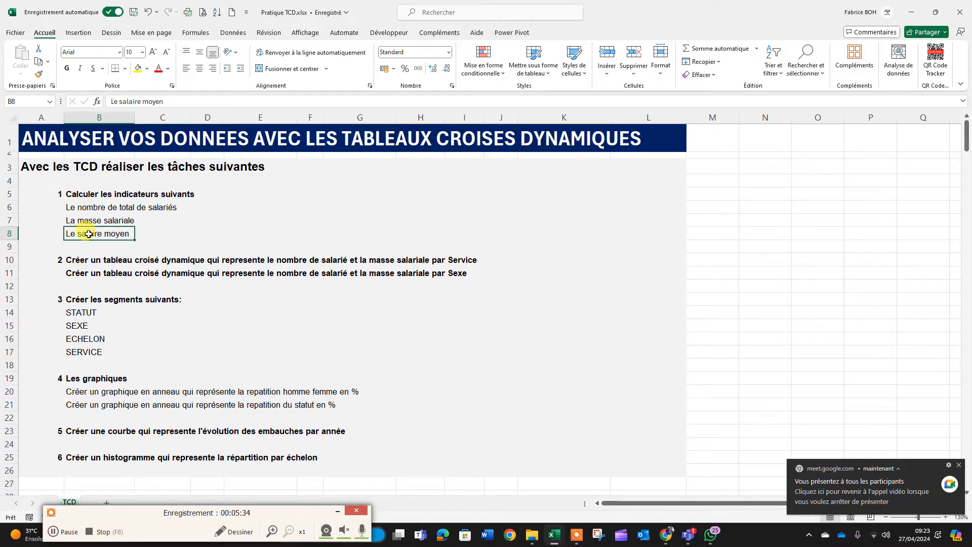
Review exercise 1's three indicators one by one and highlight them together in B6:B8.
{"action": "left_click_drag", "start_coordinate": [81, 207], "coordinate": [137, 210]}
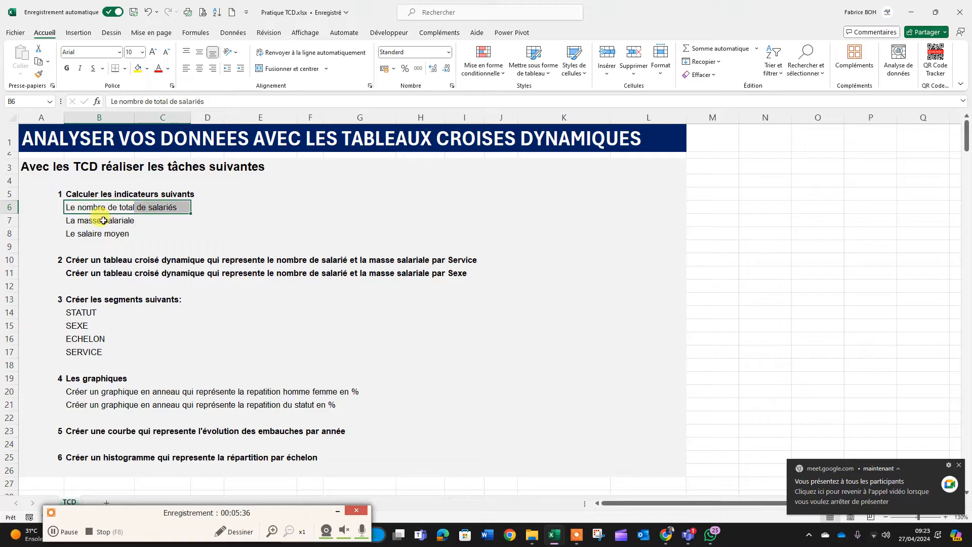
{"action": "left_click", "coordinate": [76, 219]}
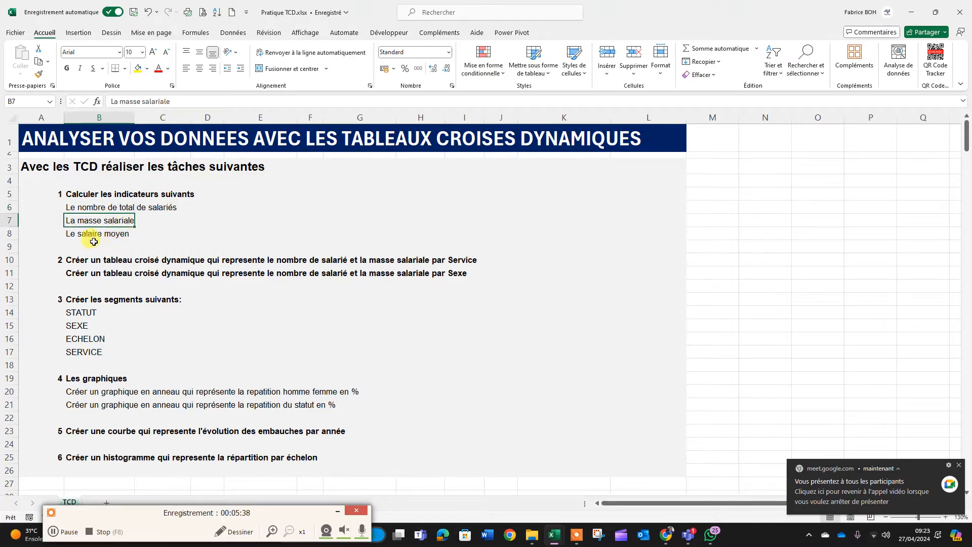
{"action": "left_click", "coordinate": [127, 234]}
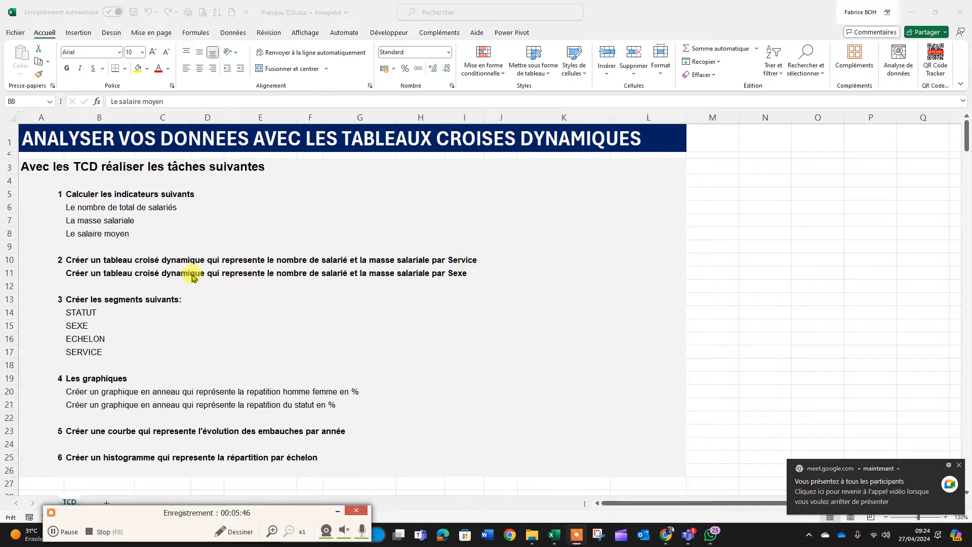
{"action": "left_click_drag", "start_coordinate": [74, 208], "coordinate": [78, 231]}
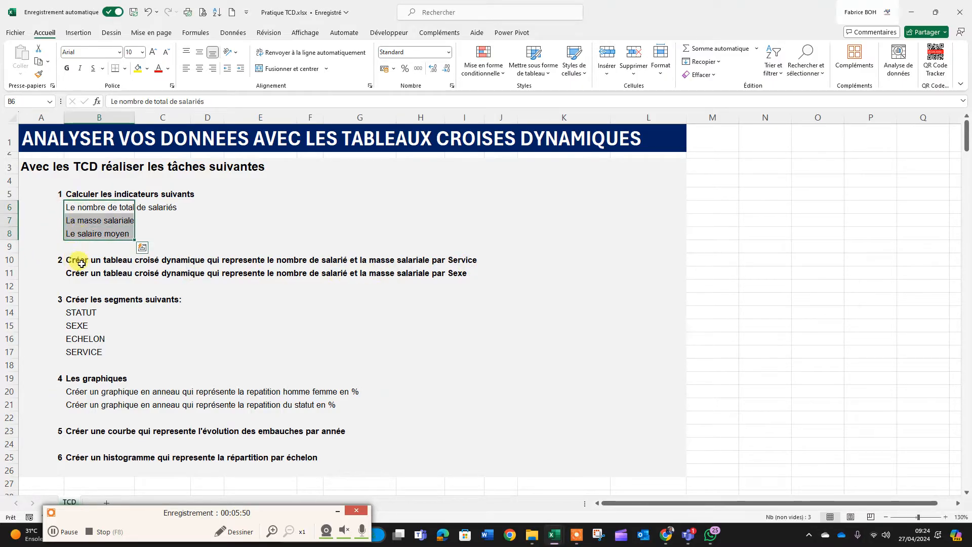
Read exercise 2's pivot tables by Service and Sexe, and exercise 3's slicers STATUT, SEXE, ECHELON and SERVICE in B14:B17.
{"action": "left_click_drag", "start_coordinate": [81, 263], "coordinate": [75, 274]}
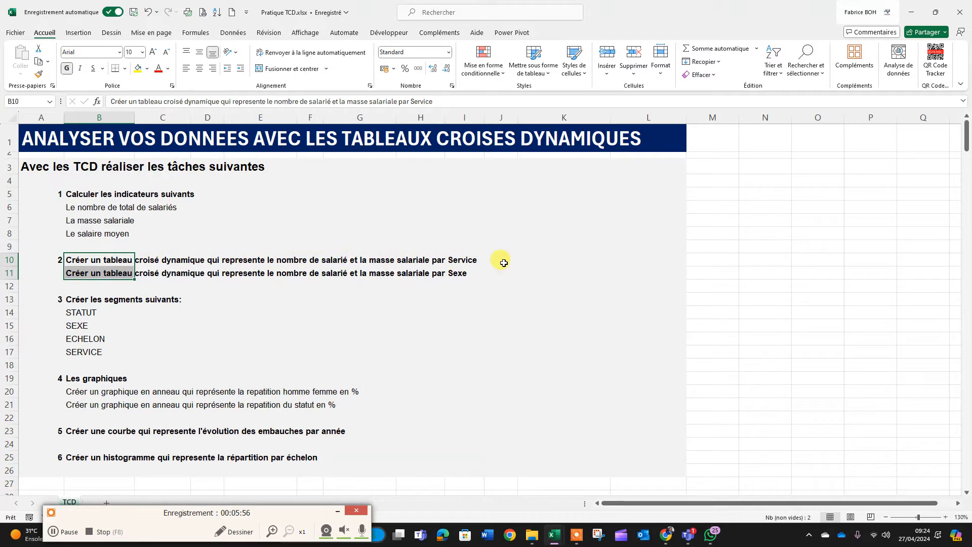
{"action": "left_click", "coordinate": [71, 272]}
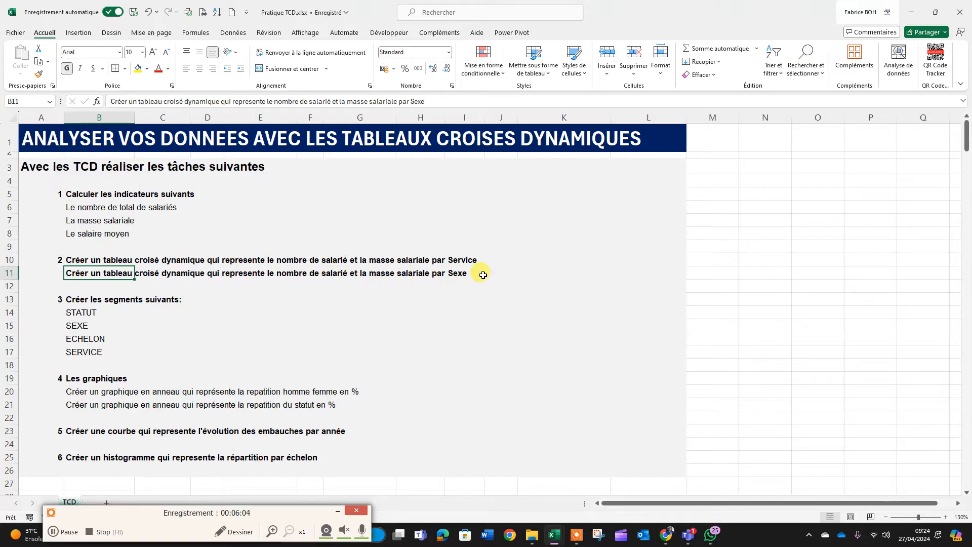
{"action": "left_click_drag", "start_coordinate": [81, 300], "coordinate": [149, 301]}
{"action": "left_click_drag", "start_coordinate": [77, 312], "coordinate": [85, 348]}
Examine exercise 4's two doughnut chart tasks in rows 19 to 21, for the gender split and the status split in %.
{"action": "scroll", "coordinate": [117, 329], "scroll_direction": "down", "scroll_amount": 3}
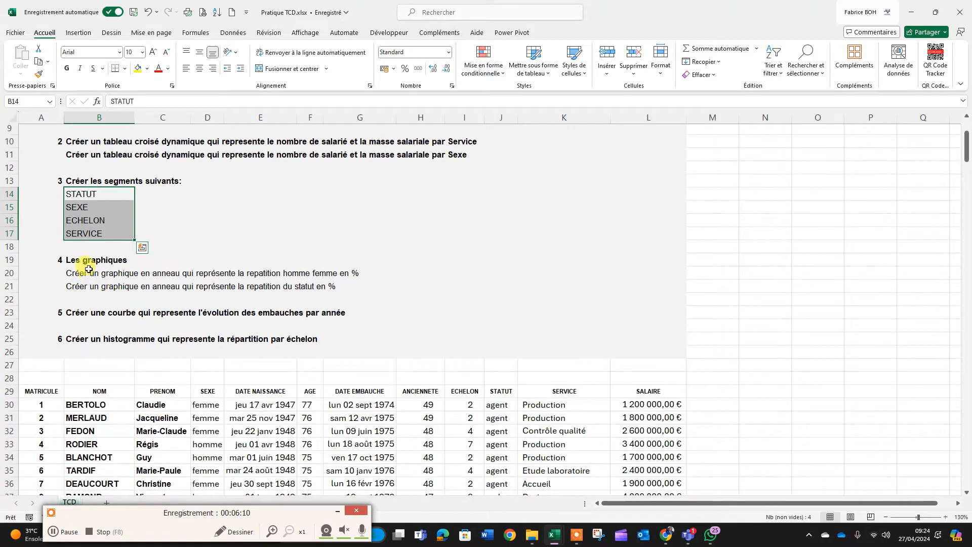
{"action": "left_click", "coordinate": [87, 264]}
{"action": "left_click_drag", "start_coordinate": [89, 270], "coordinate": [96, 287]}
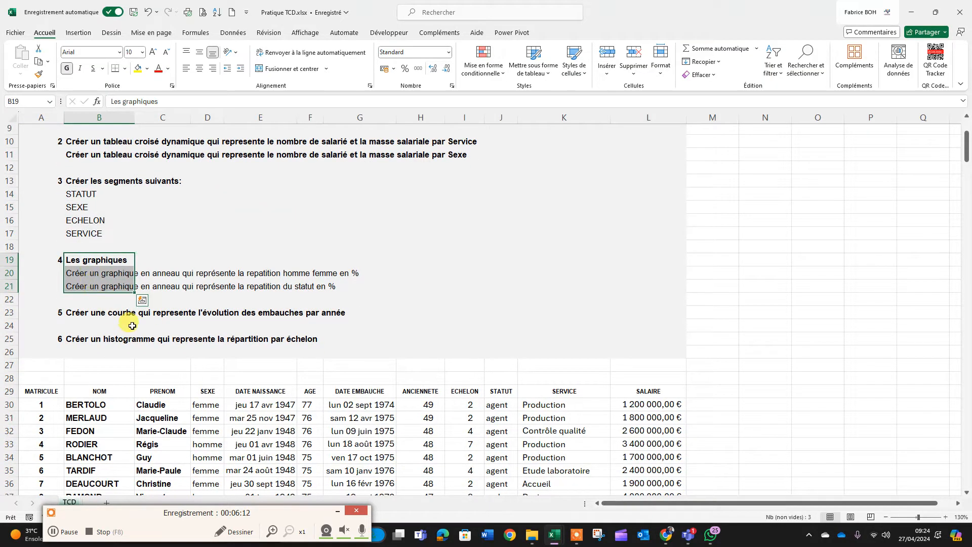
{"action": "left_click", "coordinate": [106, 280]}
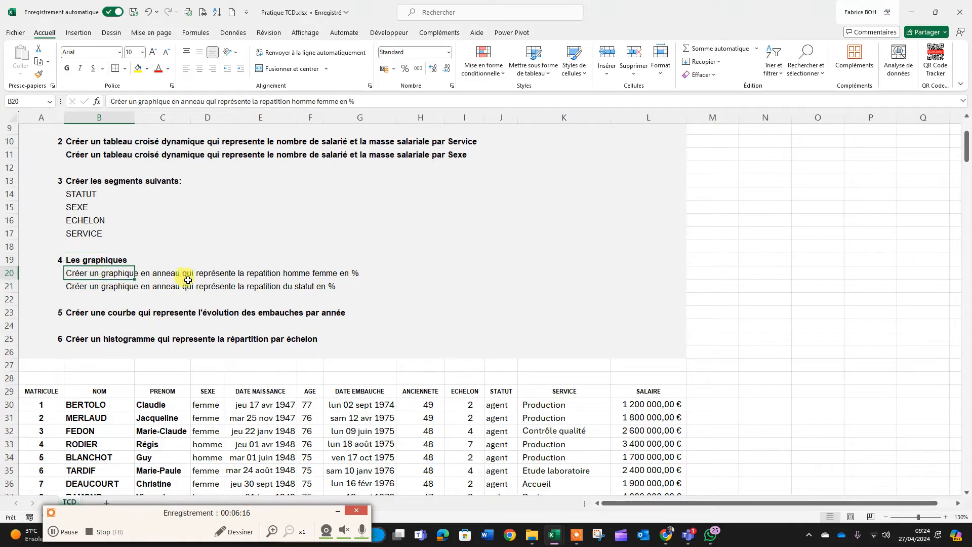
{"action": "left_click_drag", "start_coordinate": [215, 273], "coordinate": [290, 274]}
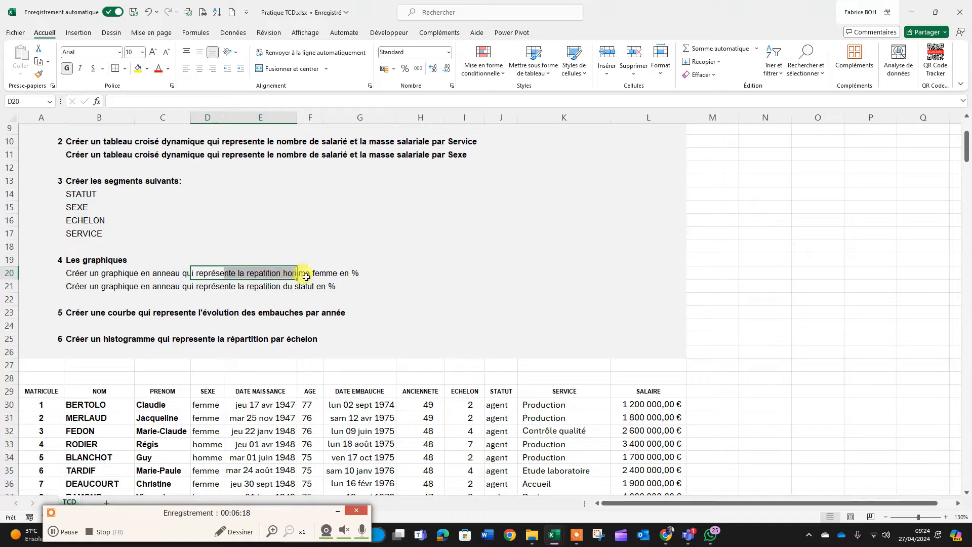
{"action": "left_click", "coordinate": [125, 283]}
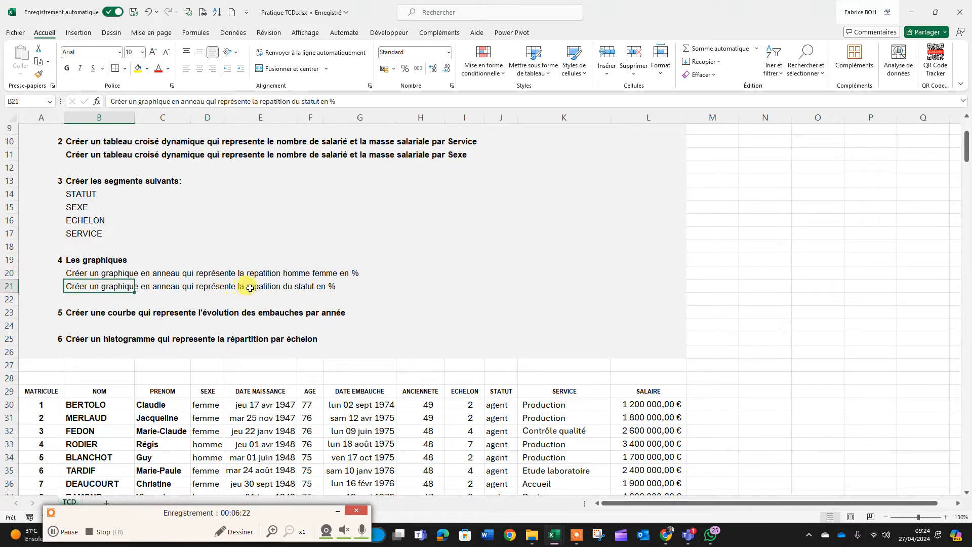
{"action": "left_click", "coordinate": [309, 296]}
{"action": "left_click", "coordinate": [328, 285]}
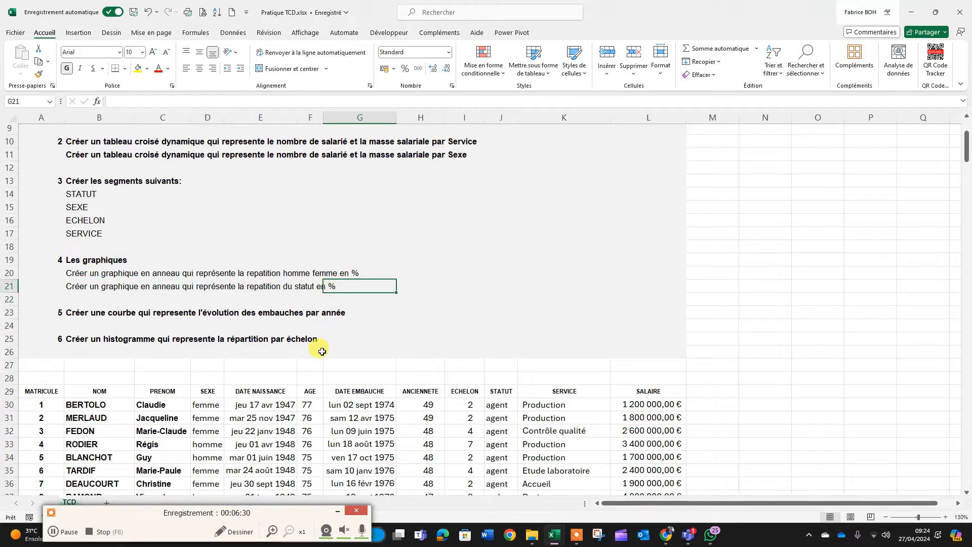
Read exercise 5 on the yearly hiring curve in row 23 and exercise 6 on the echelon histogram in row 25.
{"action": "left_click_drag", "start_coordinate": [76, 312], "coordinate": [223, 315]}
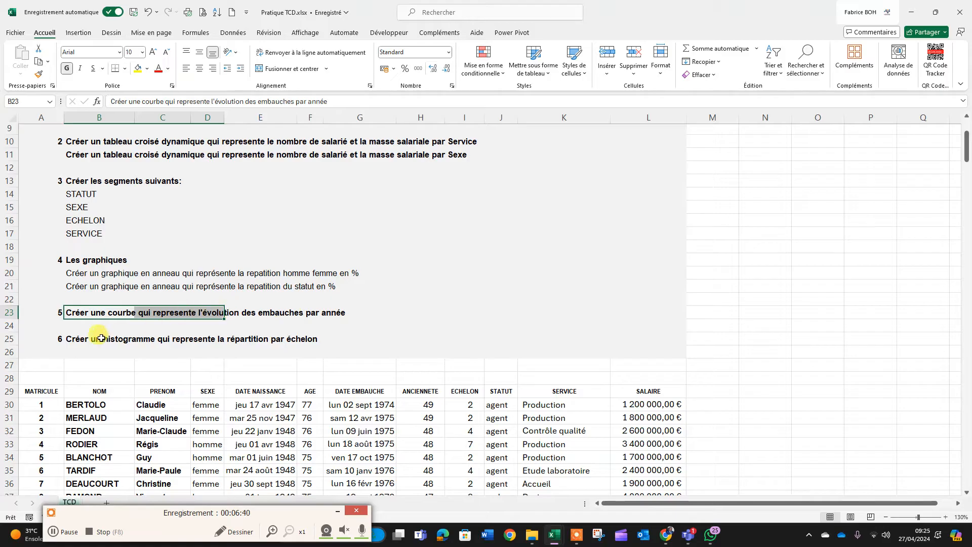
{"action": "left_click", "coordinate": [82, 337]}
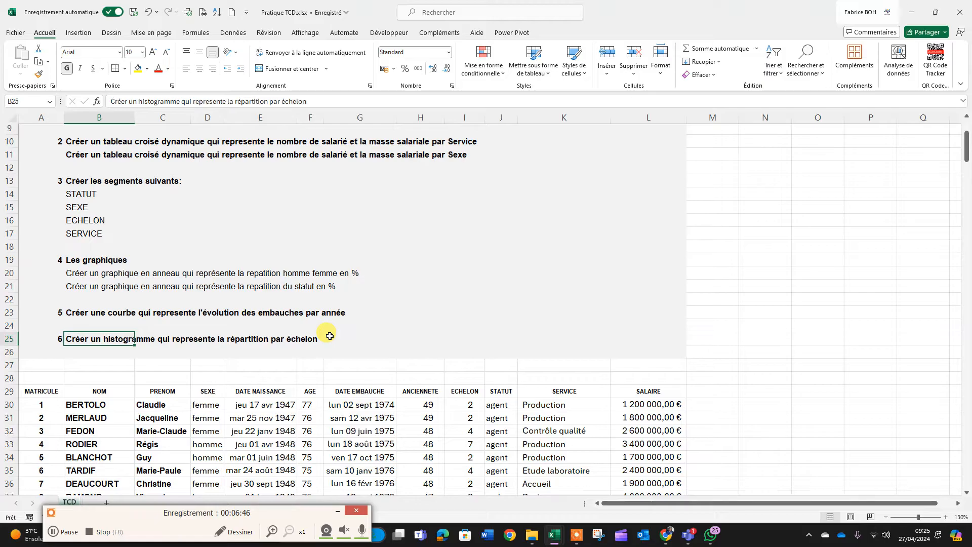
{"action": "scroll", "coordinate": [206, 230], "scroll_direction": "up", "scroll_amount": 2}
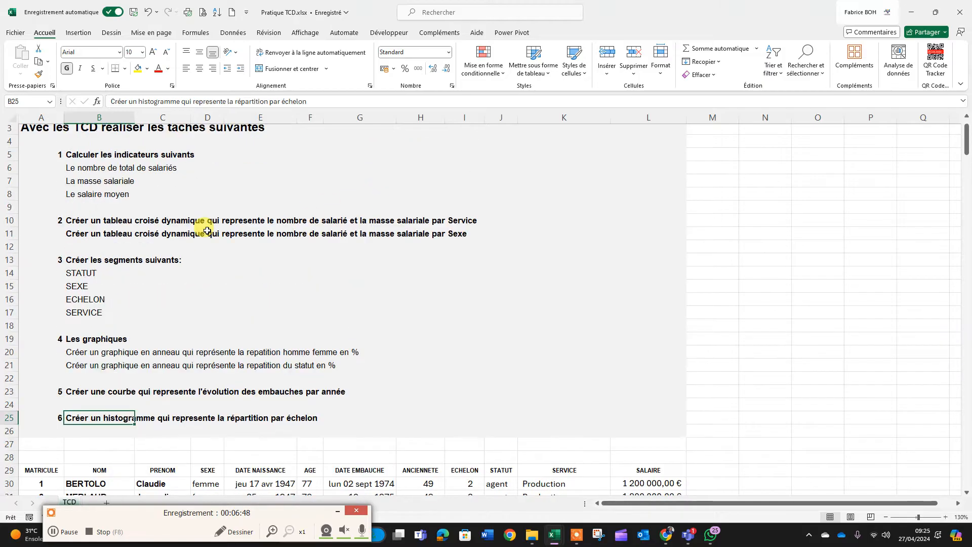
Highlight the full exercise list in B5:B25 and review it alongside the employee table below.
{"action": "left_click_drag", "start_coordinate": [101, 394], "coordinate": [101, 415]}
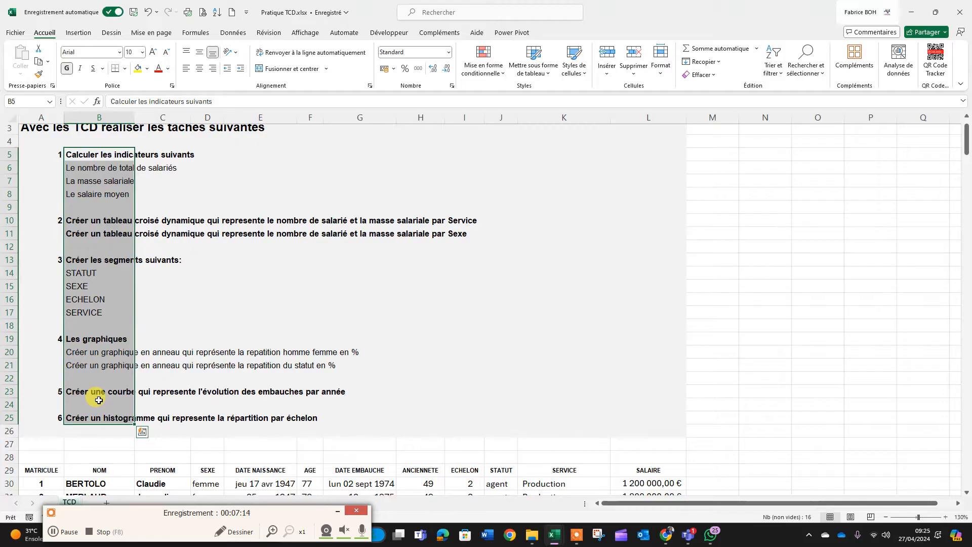
{"action": "scroll", "coordinate": [128, 404], "scroll_direction": "down", "scroll_amount": 2}
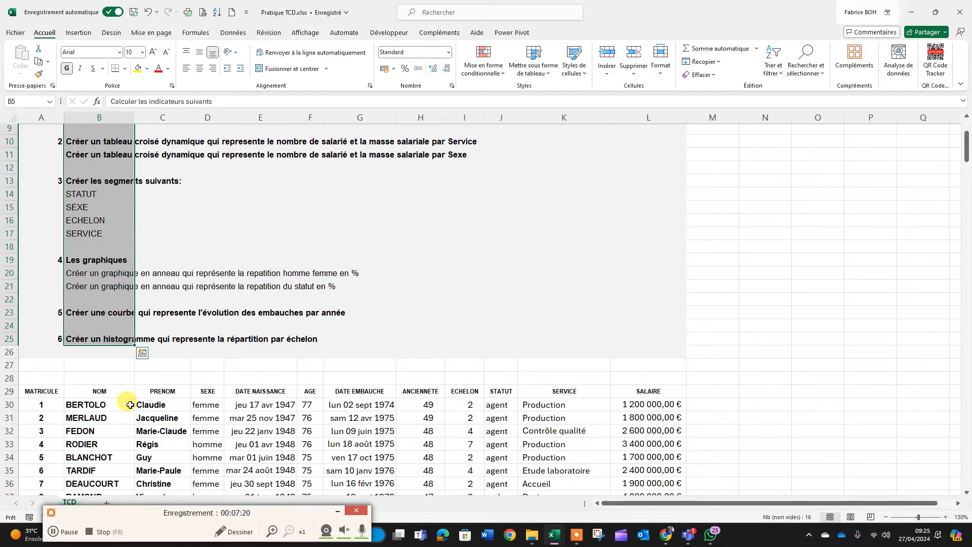
{"action": "scroll", "coordinate": [148, 394], "scroll_direction": "up", "scroll_amount": 2}
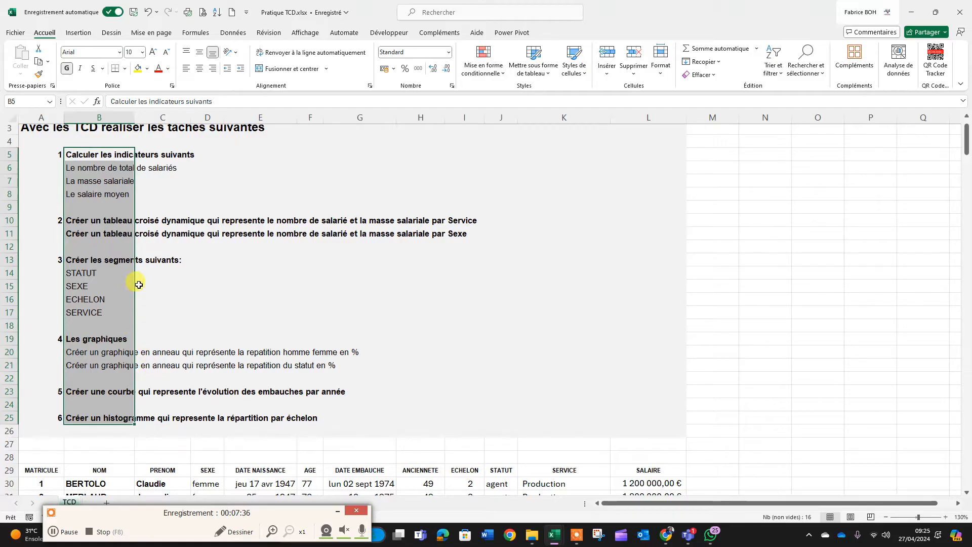
{"action": "scroll", "coordinate": [138, 282], "scroll_direction": "down", "scroll_amount": 4}
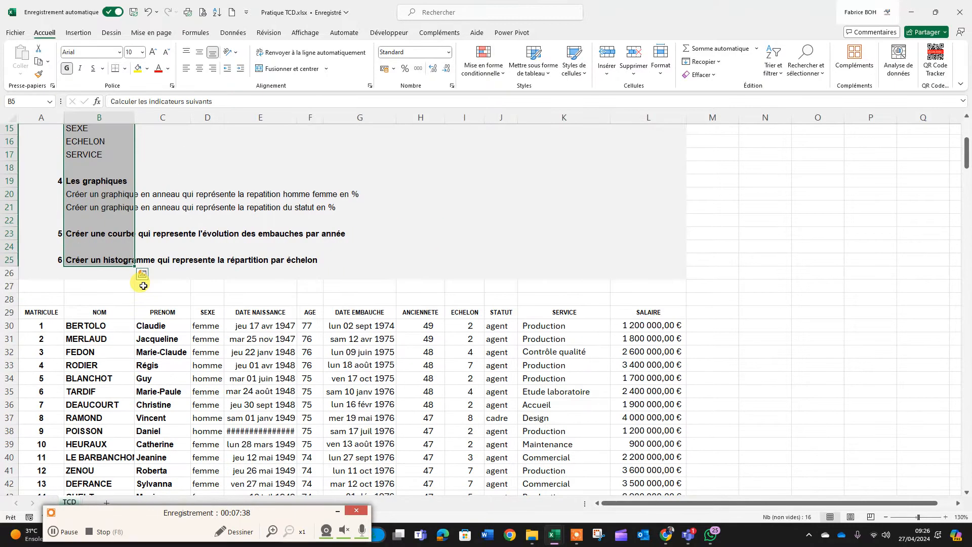
{"action": "scroll", "coordinate": [138, 281], "scroll_direction": "up", "scroll_amount": 4}
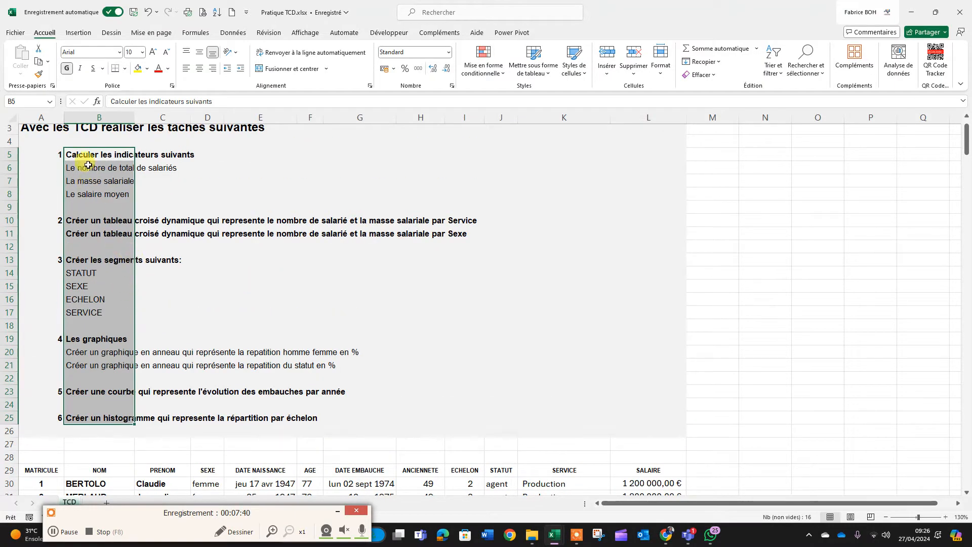
{"action": "left_click_drag", "start_coordinate": [77, 156], "coordinate": [94, 411]}
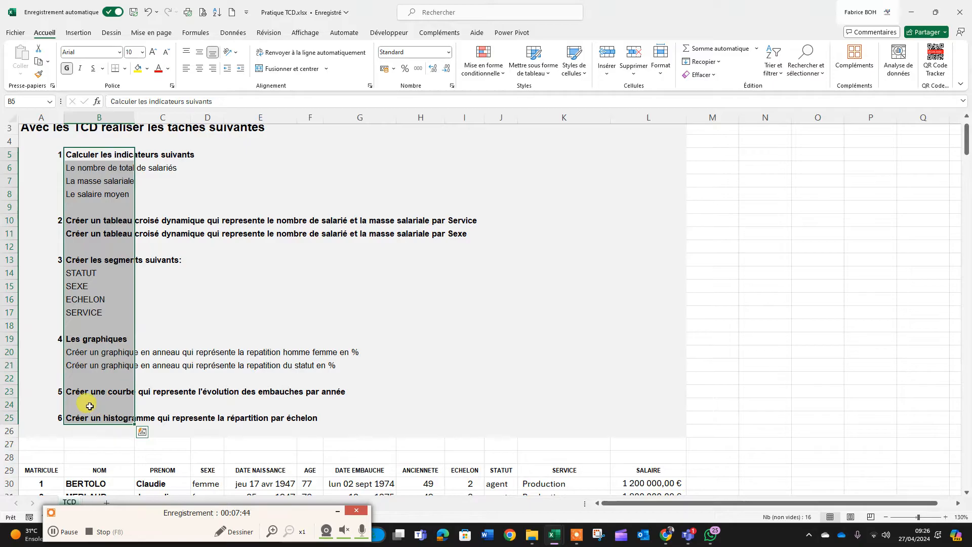
Examine the employee list below the exercises, going through the NOM, PRENOM, SEXE and DATE NAISSANCE columns.
{"action": "scroll", "coordinate": [91, 405], "scroll_direction": "down", "scroll_amount": 5}
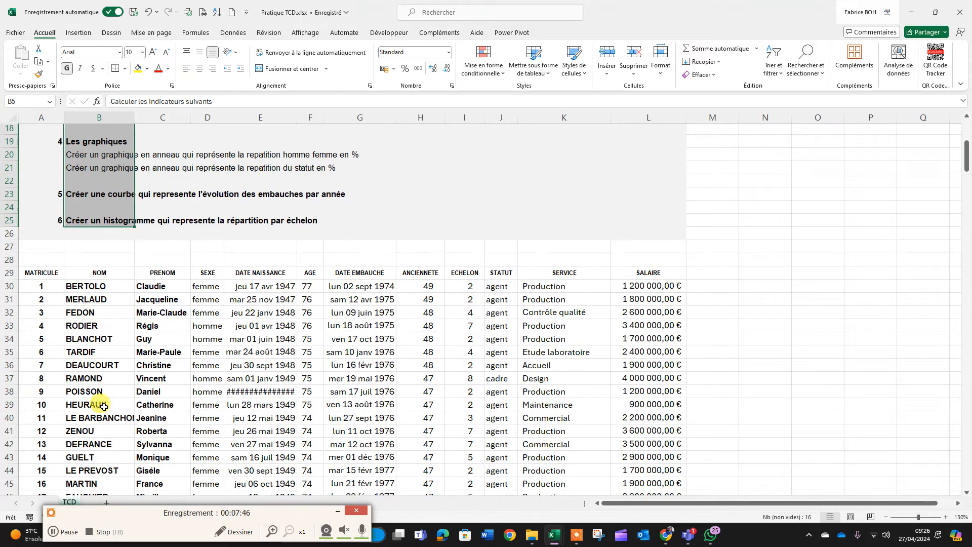
{"action": "left_click", "coordinate": [117, 311]}
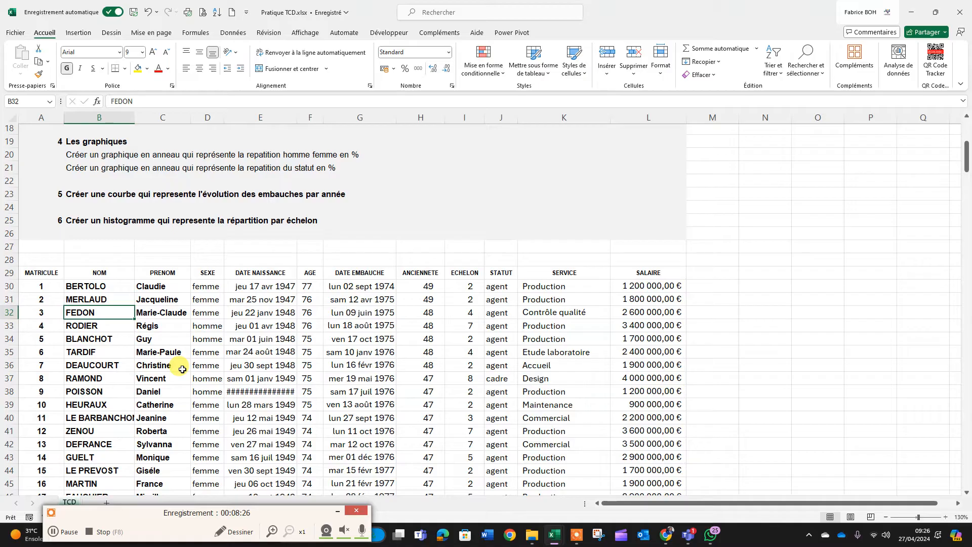
{"action": "left_click", "coordinate": [167, 313]}
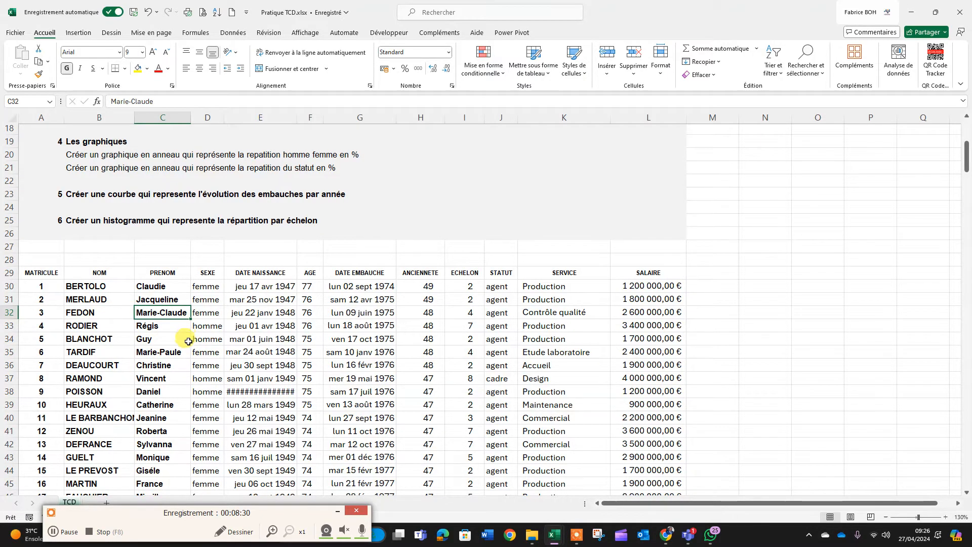
{"action": "scroll", "coordinate": [183, 350], "scroll_direction": "down", "scroll_amount": 1}
{"action": "scroll", "coordinate": [181, 352], "scroll_direction": "up", "scroll_amount": 1}
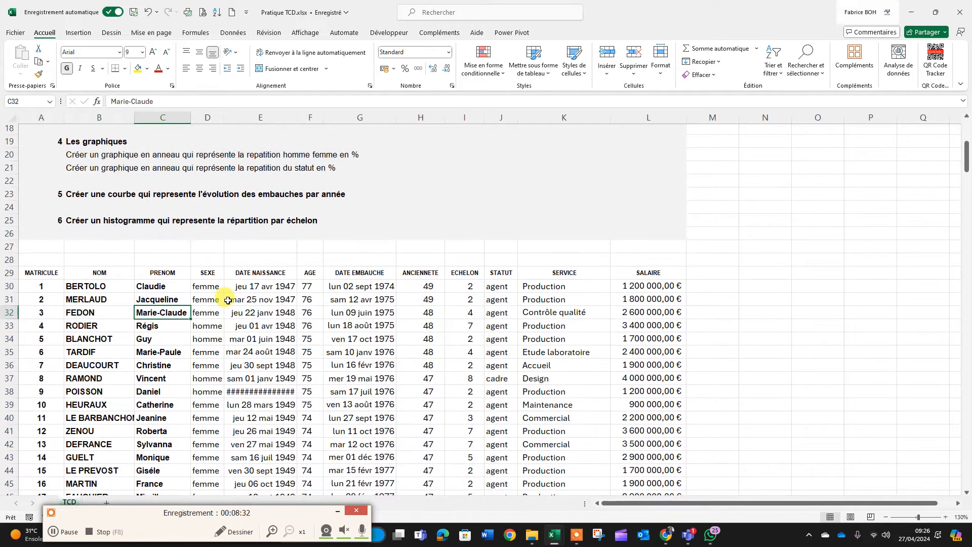
{"action": "right_click", "coordinate": [200, 299]}
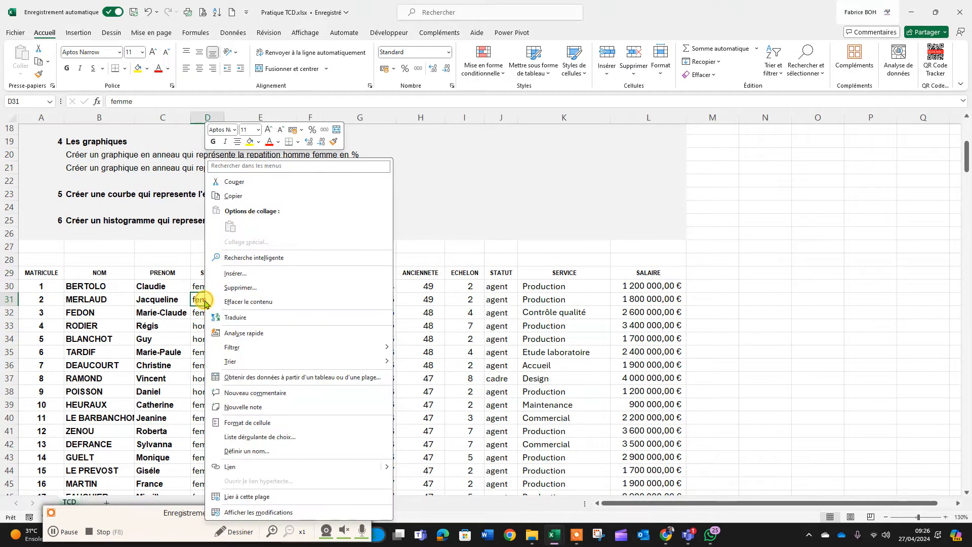
{"action": "left_click", "coordinate": [142, 348]}
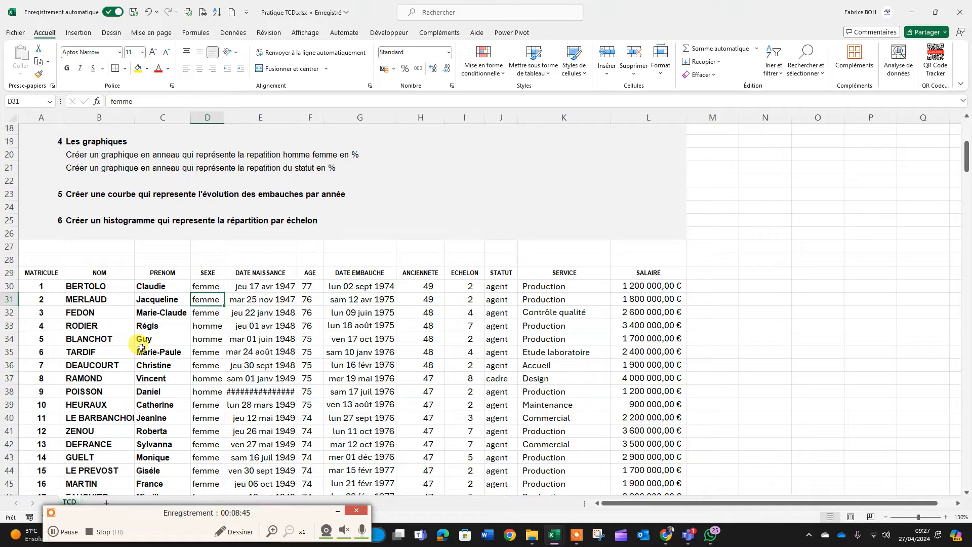
{"action": "left_click", "coordinate": [271, 340]}
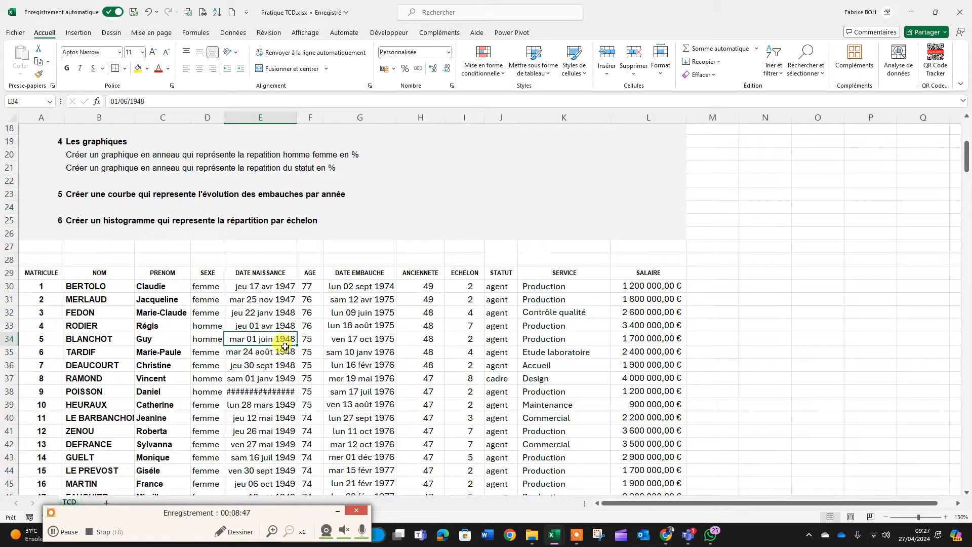
{"action": "left_click", "coordinate": [152, 338]}
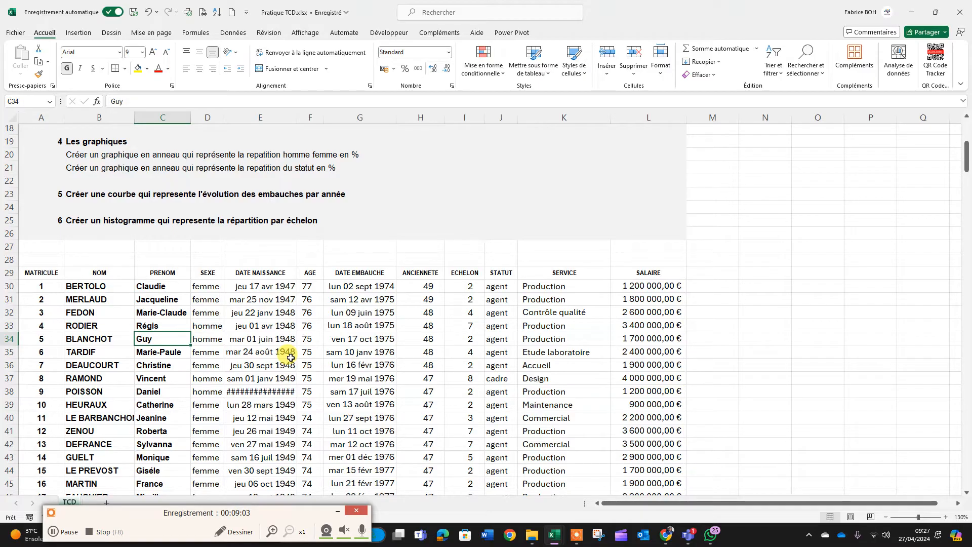
Format the employee list starting at row 29 as a table, using the Moyen style with an orange header and grey banded rows.
{"action": "left_click", "coordinate": [232, 349]}
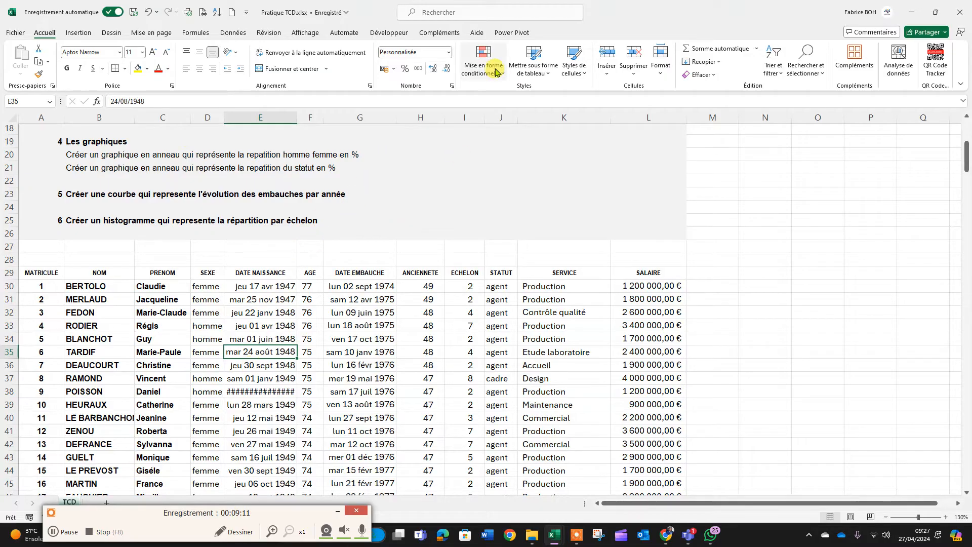
{"action": "left_click", "coordinate": [531, 63]}
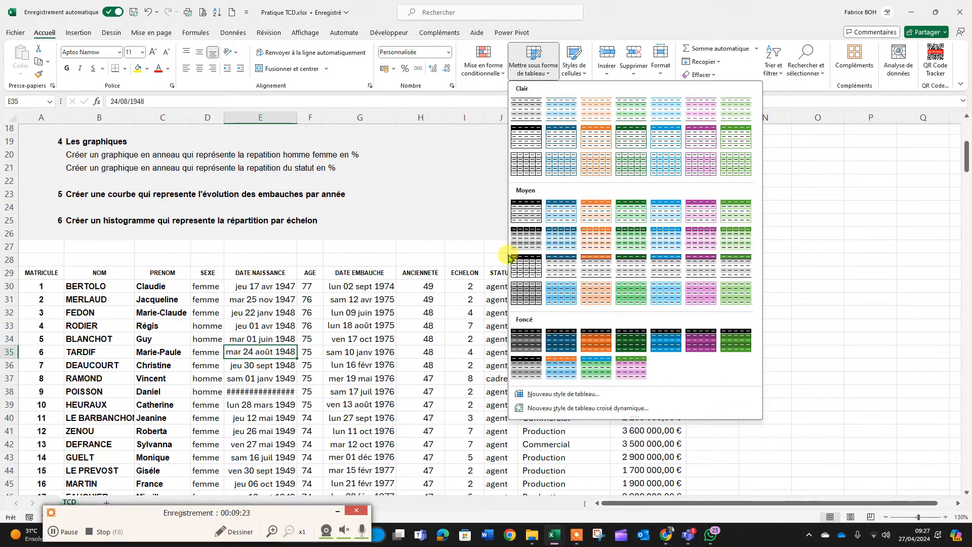
{"action": "left_click", "coordinate": [597, 265]}
{"action": "left_click", "coordinate": [526, 291]}
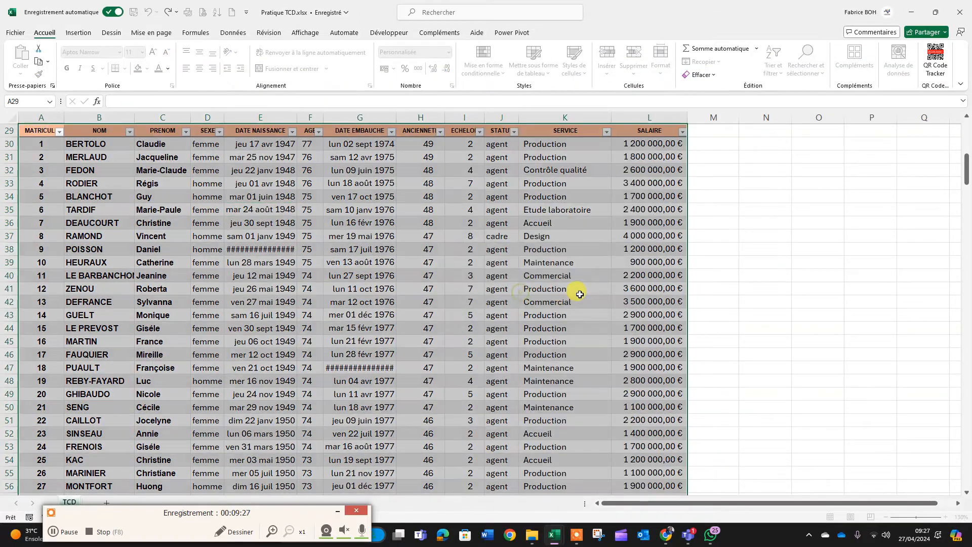
{"action": "scroll", "coordinate": [576, 294], "scroll_direction": "up", "scroll_amount": 4}
{"action": "left_click", "coordinate": [355, 341]}
Review the formatted table against the exercise list, checking the AGE formula in F30 and the NOM column.
{"action": "scroll", "coordinate": [356, 336], "scroll_direction": "down", "scroll_amount": 4}
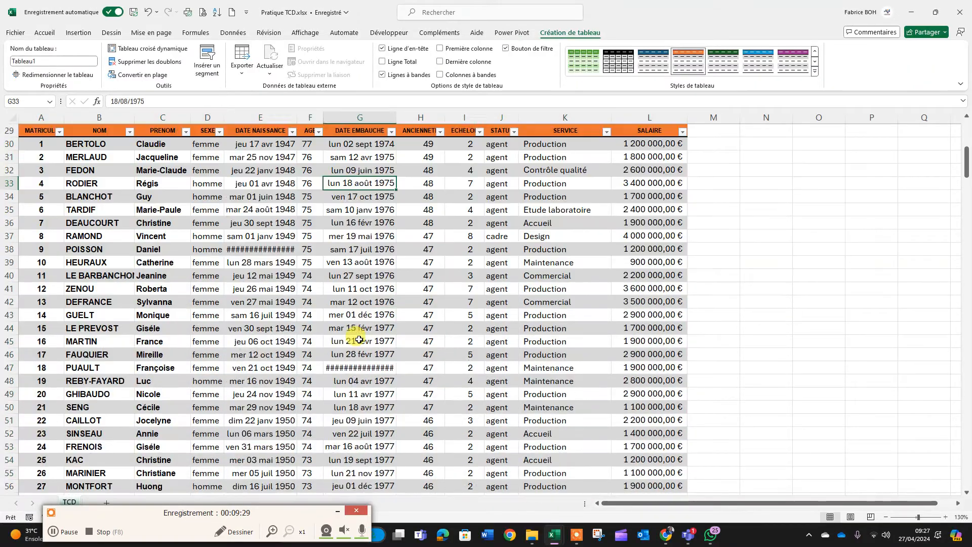
{"action": "scroll", "coordinate": [359, 339], "scroll_direction": "up", "scroll_amount": 1}
{"action": "scroll", "coordinate": [359, 339], "scroll_direction": "up", "scroll_amount": 5}
{"action": "left_click", "coordinate": [309, 382]}
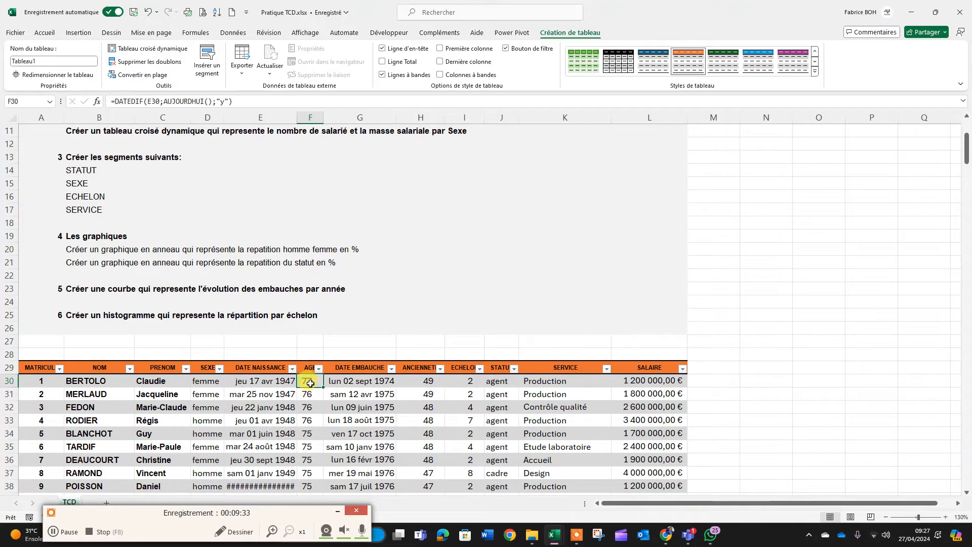
{"action": "scroll", "coordinate": [313, 385], "scroll_direction": "down", "scroll_amount": 3}
{"action": "left_click_drag", "start_coordinate": [101, 275], "coordinate": [99, 391]}
{"action": "left_click", "coordinate": [174, 342]}
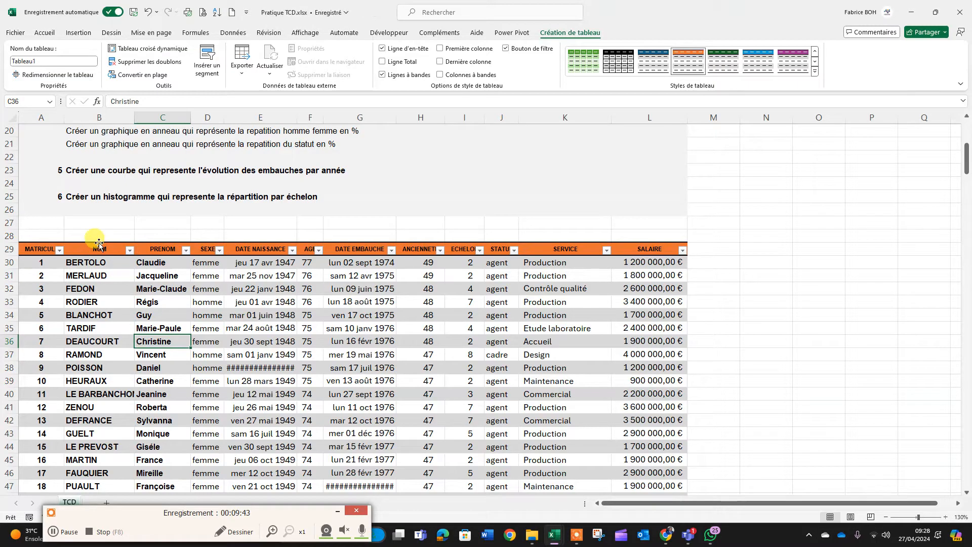
Highlight the MATRICULE values in A30:A88 and look through the employee rows further down the table.
{"action": "left_click", "coordinate": [39, 243]}
{"action": "left_click_drag", "start_coordinate": [41, 262], "coordinate": [48, 453]}
{"action": "scroll", "coordinate": [54, 408], "scroll_direction": "up", "scroll_amount": 12}
{"action": "scroll", "coordinate": [54, 263], "scroll_direction": "down", "scroll_amount": 5}
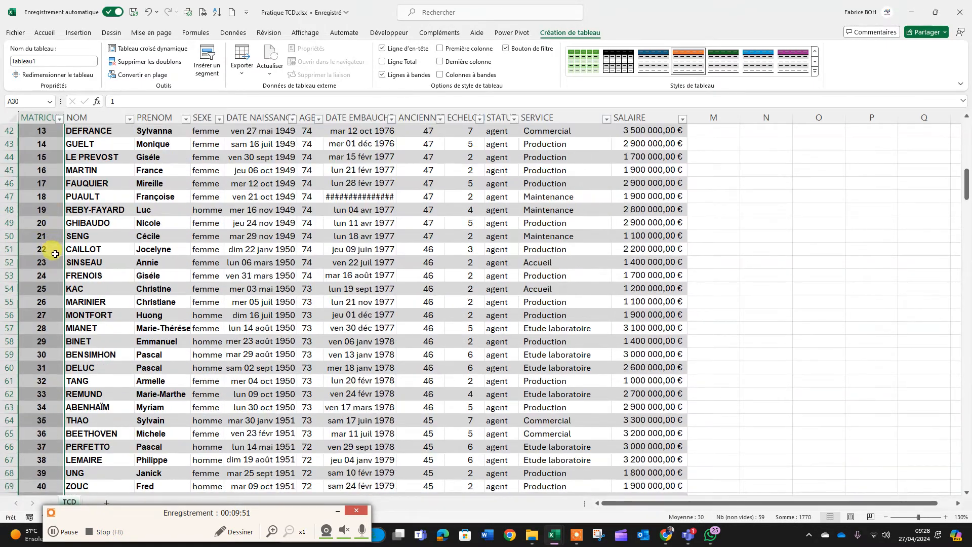
{"action": "scroll", "coordinate": [55, 253], "scroll_direction": "down", "scroll_amount": 16}
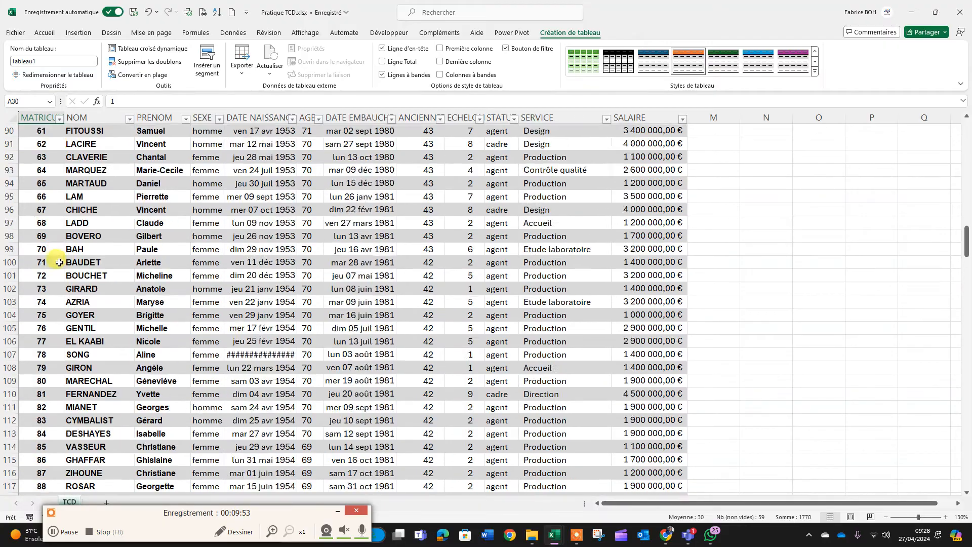
{"action": "scroll", "coordinate": [59, 262], "scroll_direction": "up", "scroll_amount": 20}
Look through the filter values of the NOM column without applying a filter.
{"action": "left_click", "coordinate": [96, 236]}
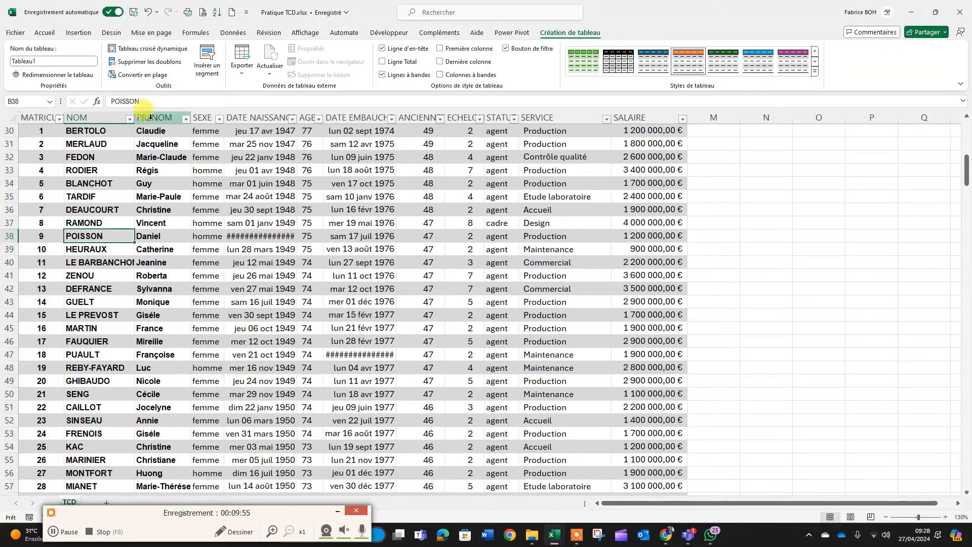
{"action": "left_click", "coordinate": [129, 119]}
{"action": "scroll", "coordinate": [113, 272], "scroll_direction": "down", "scroll_amount": 3}
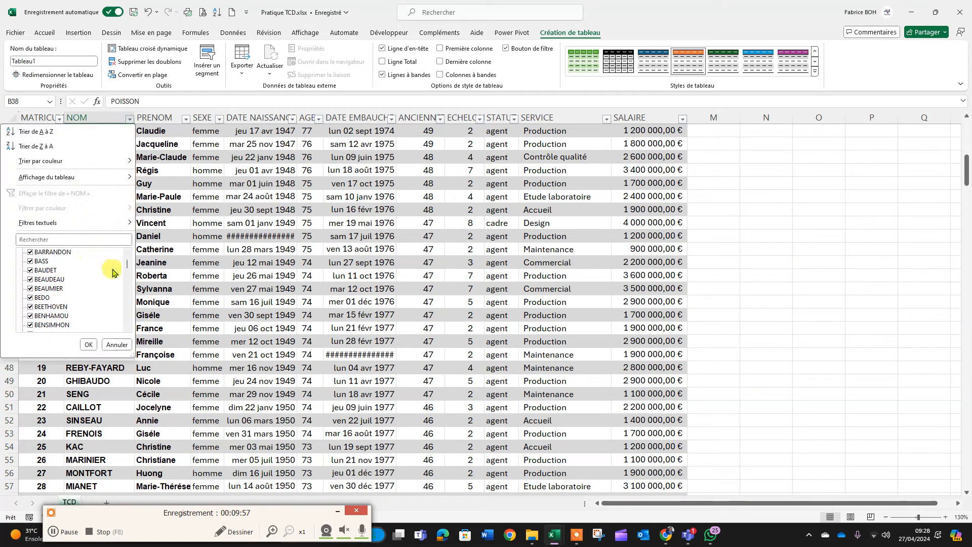
{"action": "scroll", "coordinate": [113, 273], "scroll_direction": "down", "scroll_amount": 15}
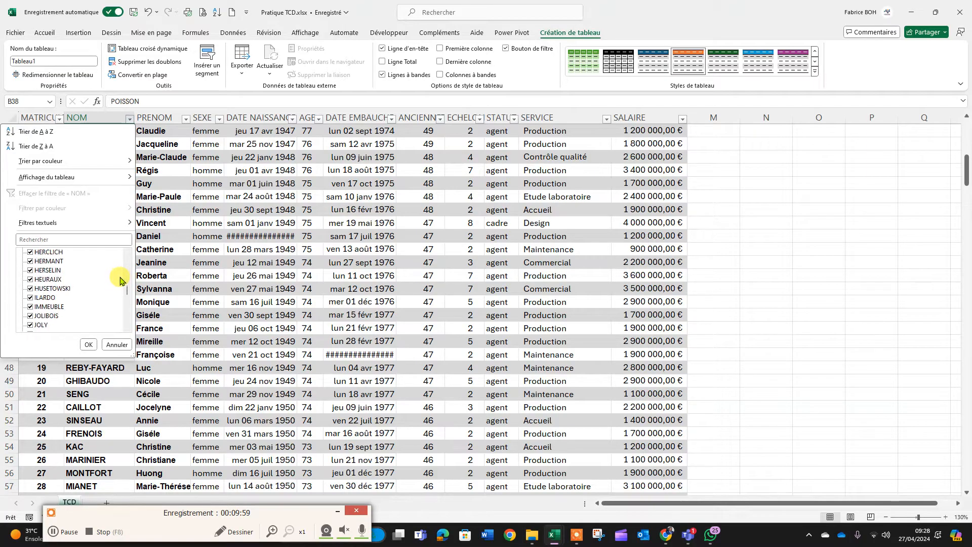
{"action": "scroll", "coordinate": [121, 278], "scroll_direction": "down", "scroll_amount": 20}
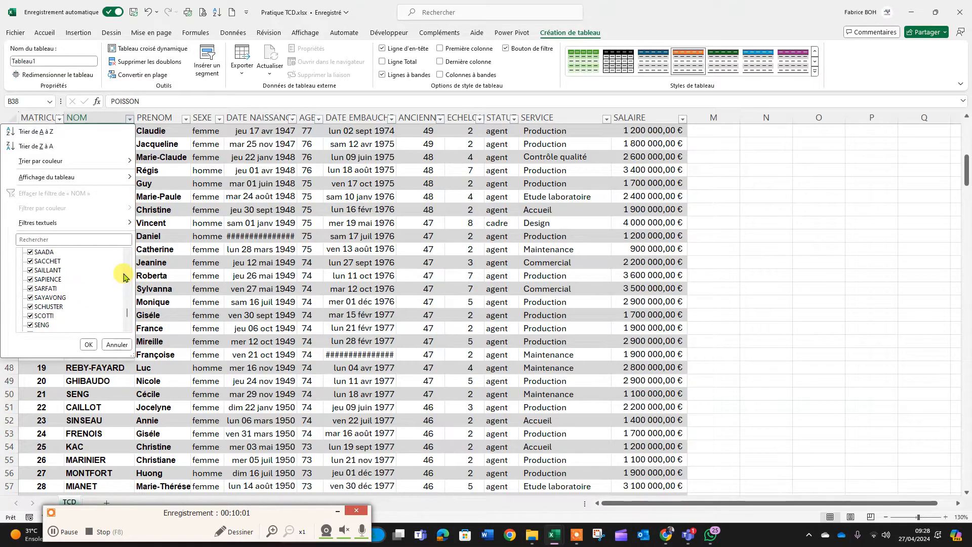
{"action": "left_click", "coordinate": [172, 251]}
Look over the exercises again, and view the PRENOM column's filter values without filtering the table.
{"action": "scroll", "coordinate": [174, 237], "scroll_direction": "up", "scroll_amount": 10}
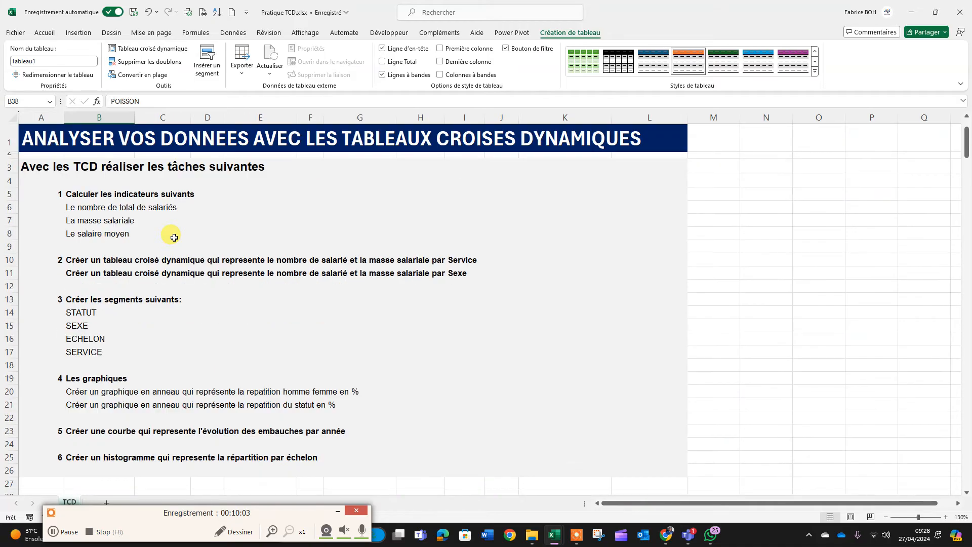
{"action": "scroll", "coordinate": [173, 238], "scroll_direction": "down", "scroll_amount": 9}
{"action": "left_click", "coordinate": [173, 235]}
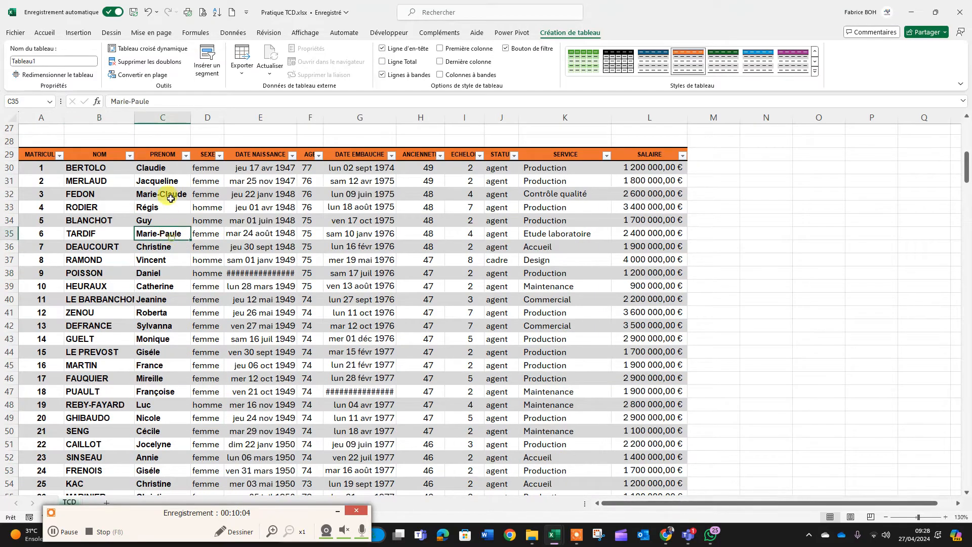
{"action": "left_click", "coordinate": [185, 159]}
{"action": "scroll", "coordinate": [141, 320], "scroll_direction": "down", "scroll_amount": 10}
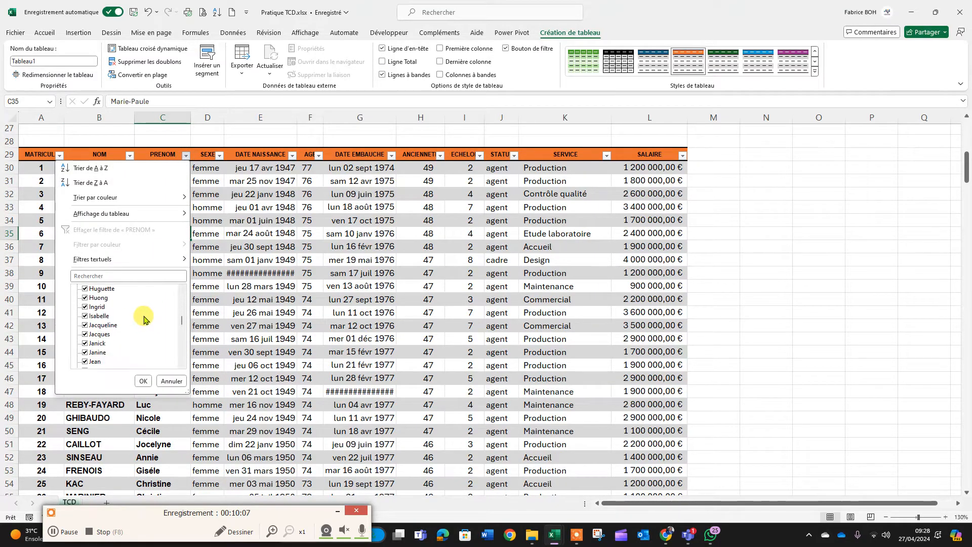
{"action": "left_click", "coordinate": [257, 267]}
View the SEXE column's filter values, femme and homme, keeping both selected.
{"action": "left_click", "coordinate": [219, 155]}
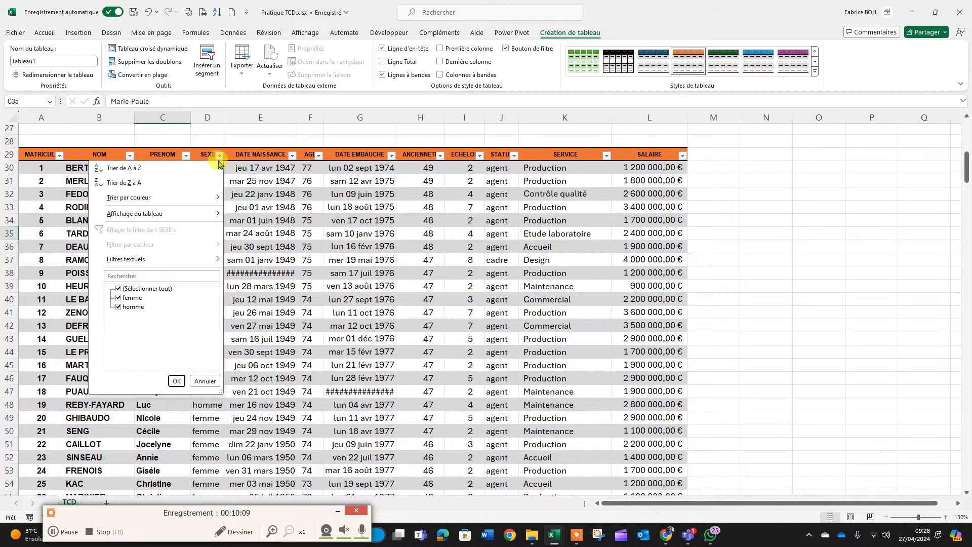
{"action": "left_click", "coordinate": [244, 211]}
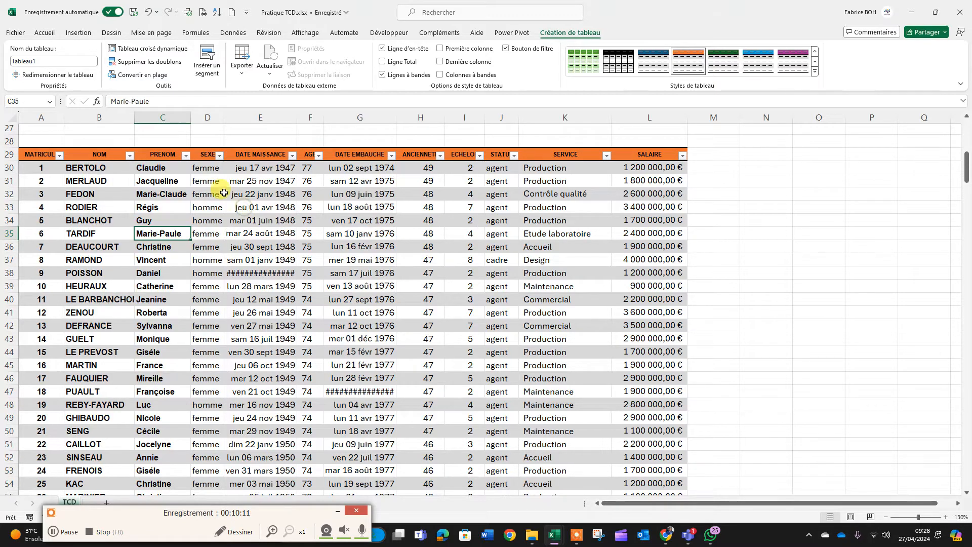
{"action": "left_click", "coordinate": [219, 155]}
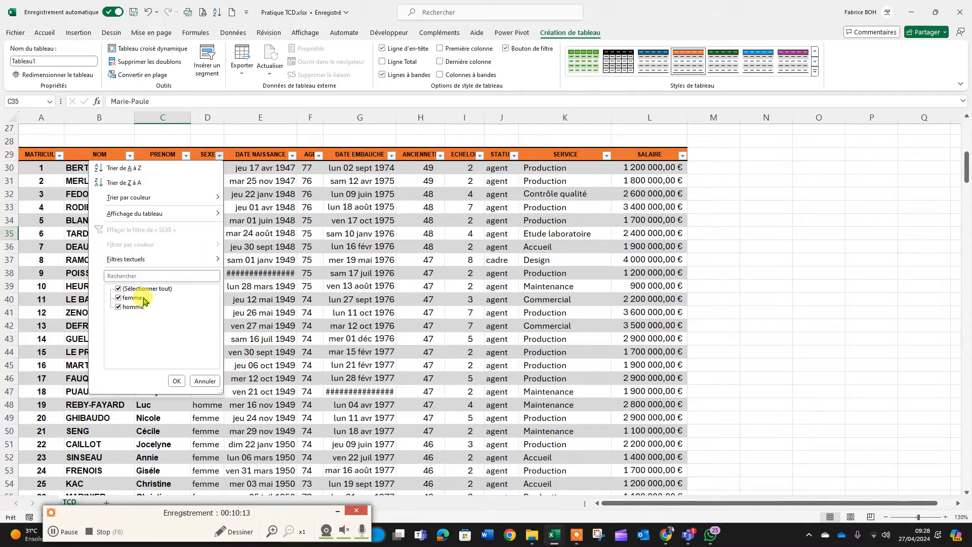
{"action": "left_click", "coordinate": [176, 381]}
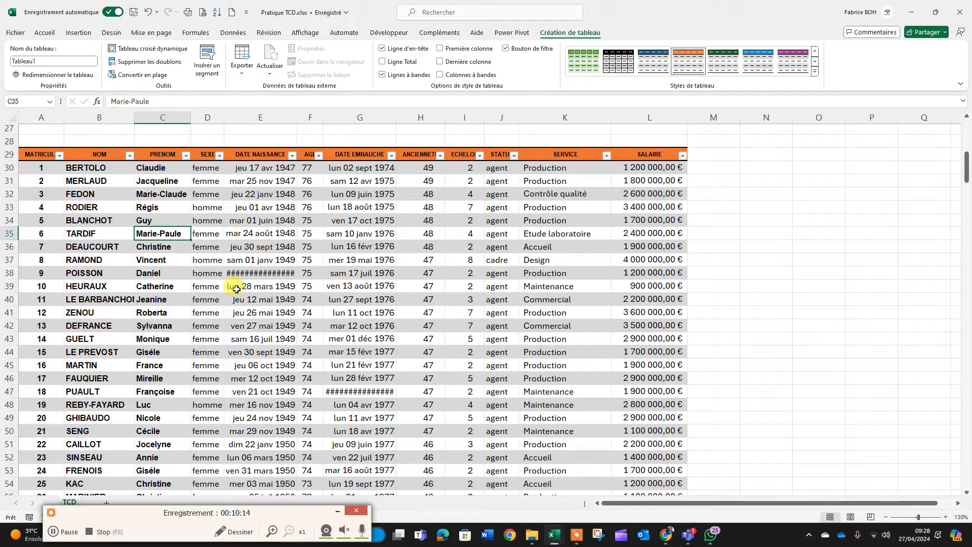
Look through the filter values of the DATE NAISSANCE and AGE columns without applying a filter.
{"action": "left_click", "coordinate": [292, 155]}
{"action": "scroll", "coordinate": [227, 299], "scroll_direction": "down", "scroll_amount": 6}
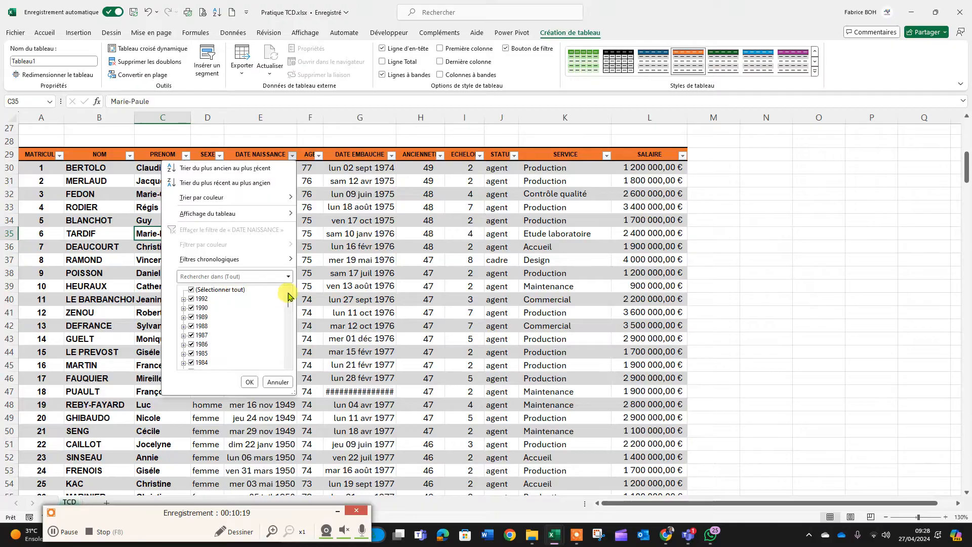
{"action": "left_click", "coordinate": [318, 287]}
{"action": "left_click", "coordinate": [318, 154]}
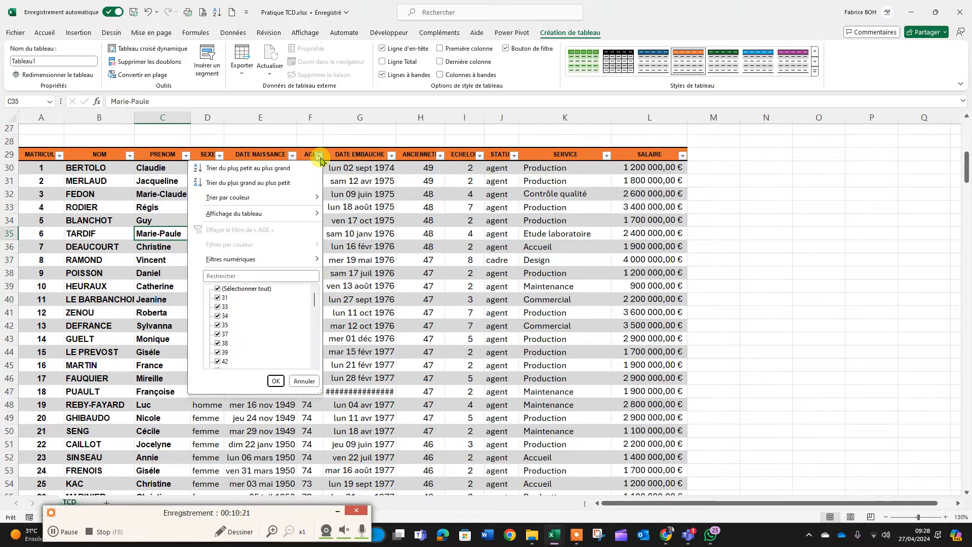
{"action": "scroll", "coordinate": [237, 332], "scroll_direction": "down", "scroll_amount": 6}
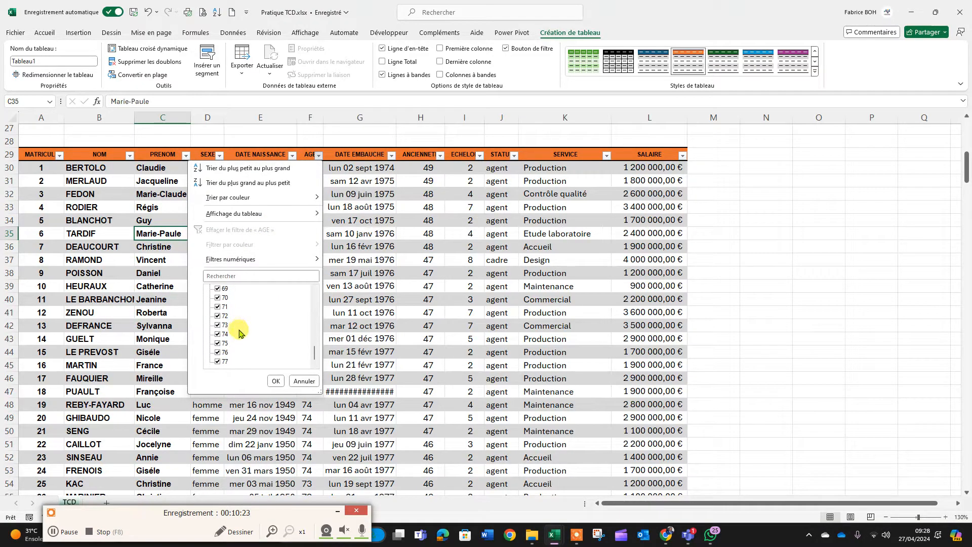
{"action": "scroll", "coordinate": [239, 329], "scroll_direction": "up", "scroll_amount": 10}
{"action": "left_click", "coordinate": [377, 285]}
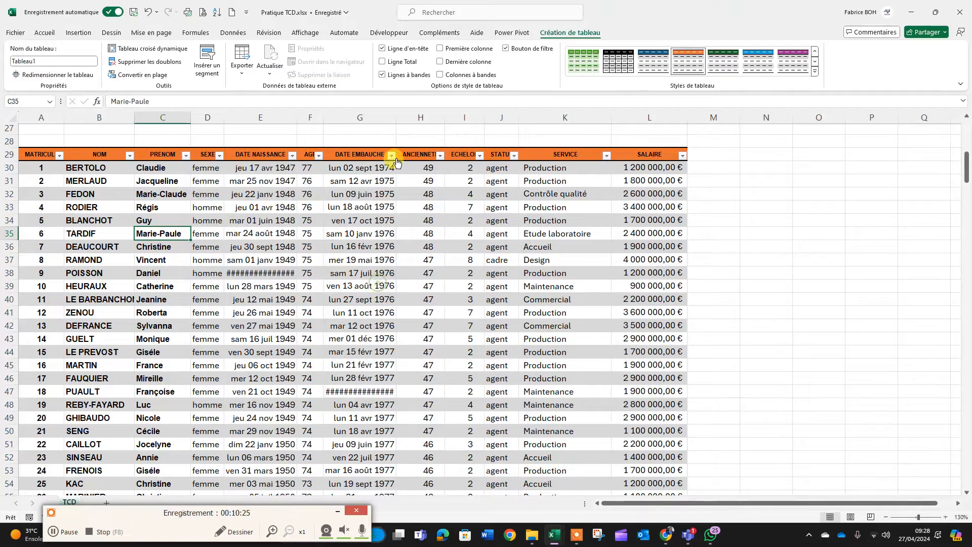
Look through the hiring years in the DATE EMBAUCHE column's filter without applying it.
{"action": "left_click", "coordinate": [393, 156]}
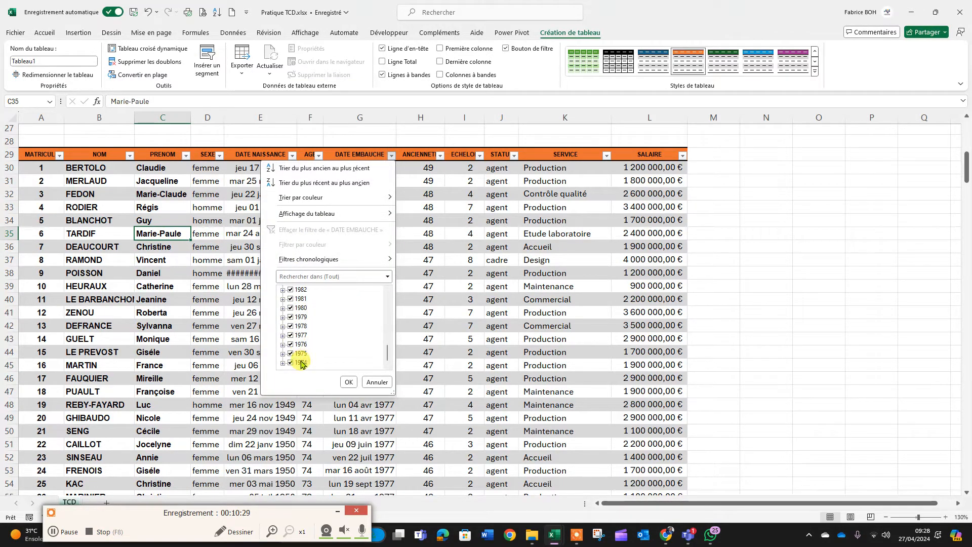
{"action": "scroll", "coordinate": [304, 354], "scroll_direction": "up", "scroll_amount": 7}
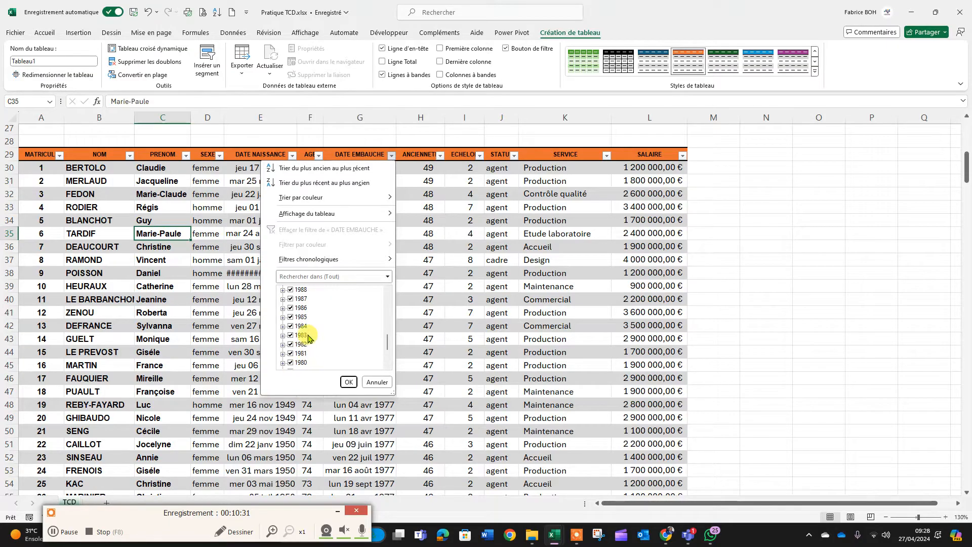
{"action": "left_click", "coordinate": [419, 286]}
View the filter values of the ANCIENNETE and ECHELON columns without applying a filter.
{"action": "left_click", "coordinate": [440, 155]}
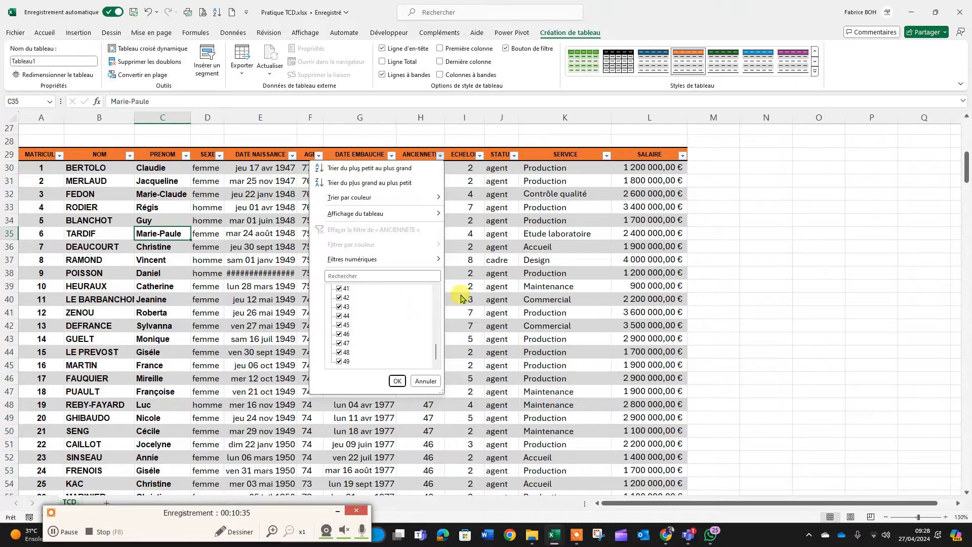
{"action": "left_click", "coordinate": [473, 275]}
{"action": "left_click", "coordinate": [480, 156]}
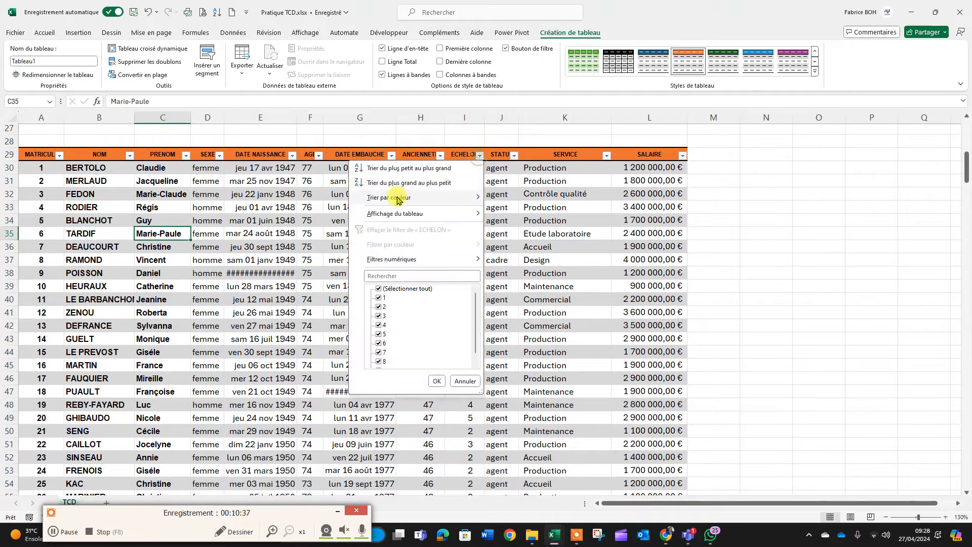
{"action": "left_click", "coordinate": [527, 201]}
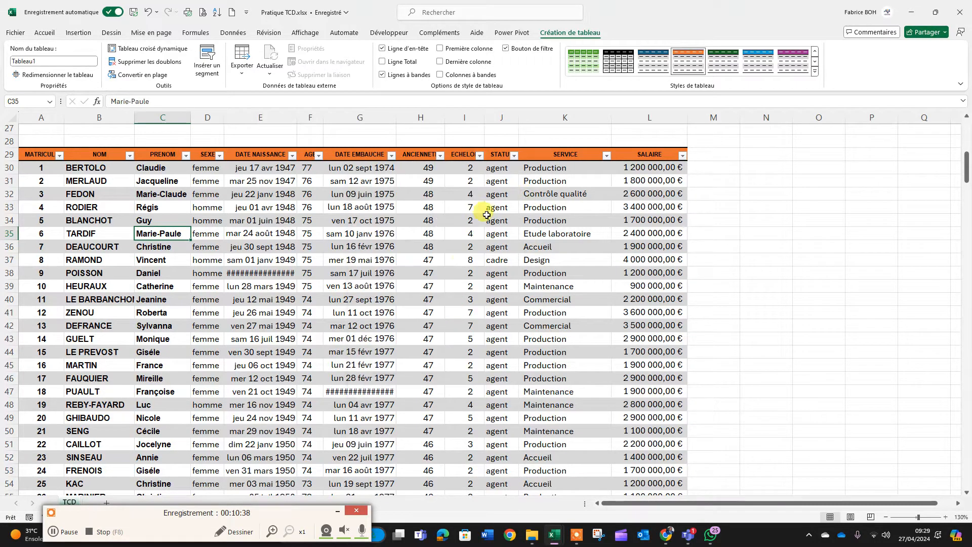
Examine the seniority formulas in the ANCIENNETE column, cells H32 to H36.
{"action": "left_click", "coordinate": [453, 246]}
{"action": "left_click", "coordinate": [425, 195]}
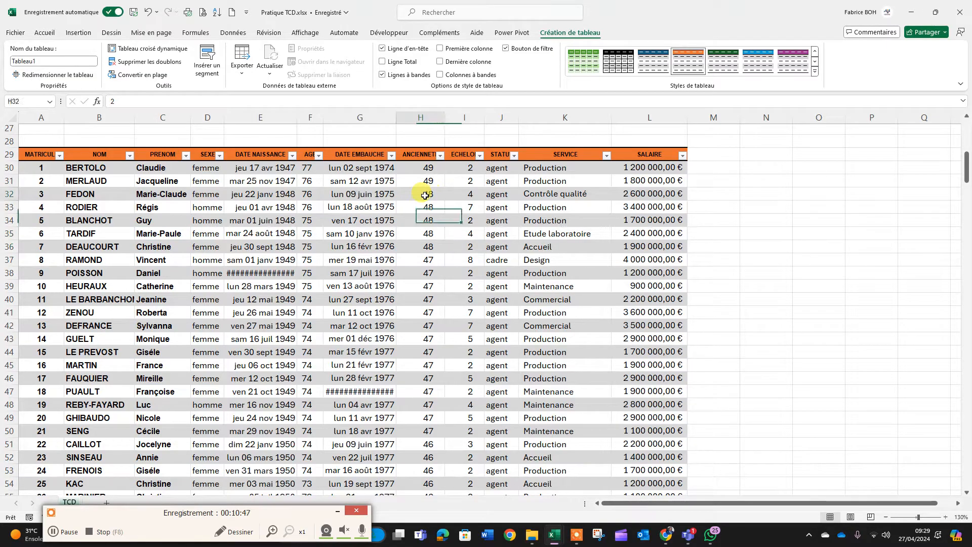
{"action": "left_click_drag", "start_coordinate": [425, 195], "coordinate": [426, 246]}
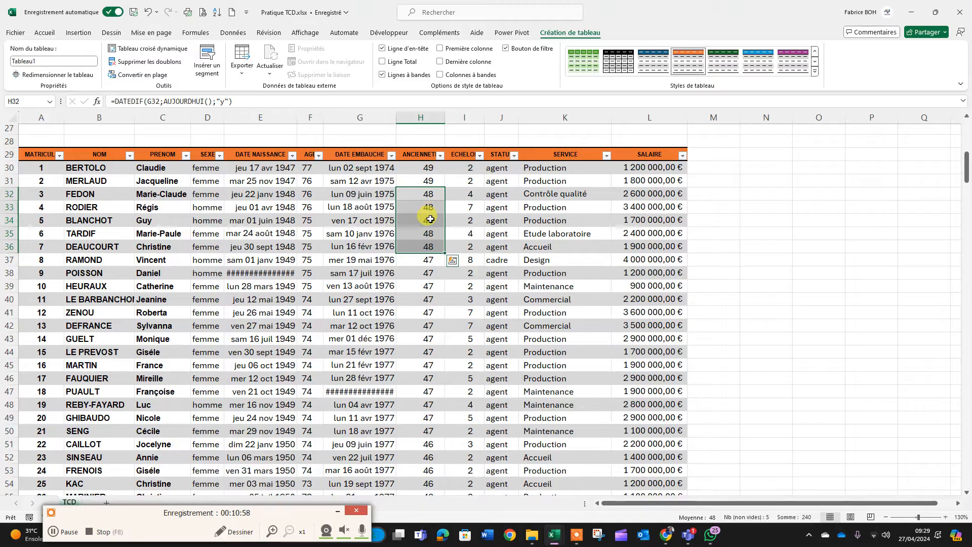
{"action": "left_click", "coordinate": [420, 195]}
{"action": "left_click", "coordinate": [422, 208]}
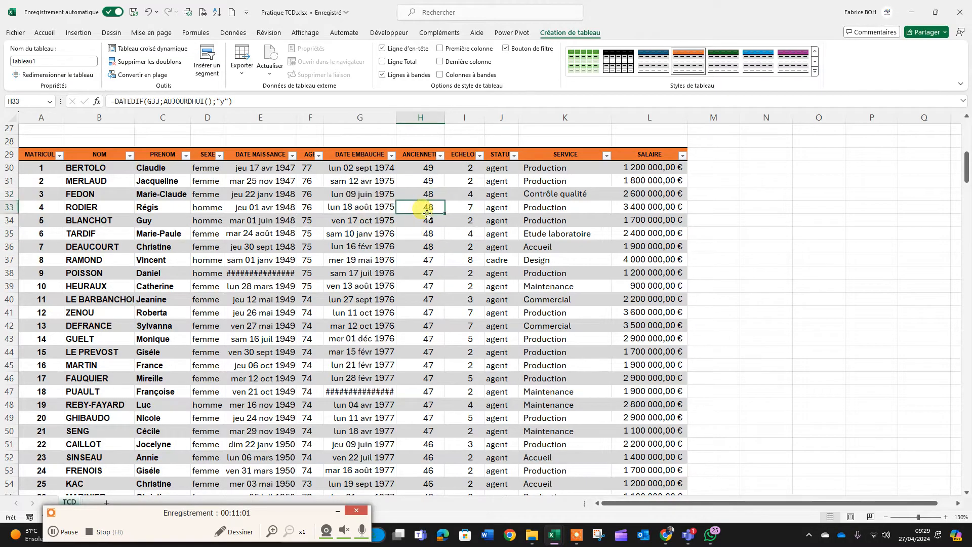
{"action": "left_click_drag", "start_coordinate": [412, 195], "coordinate": [417, 221]}
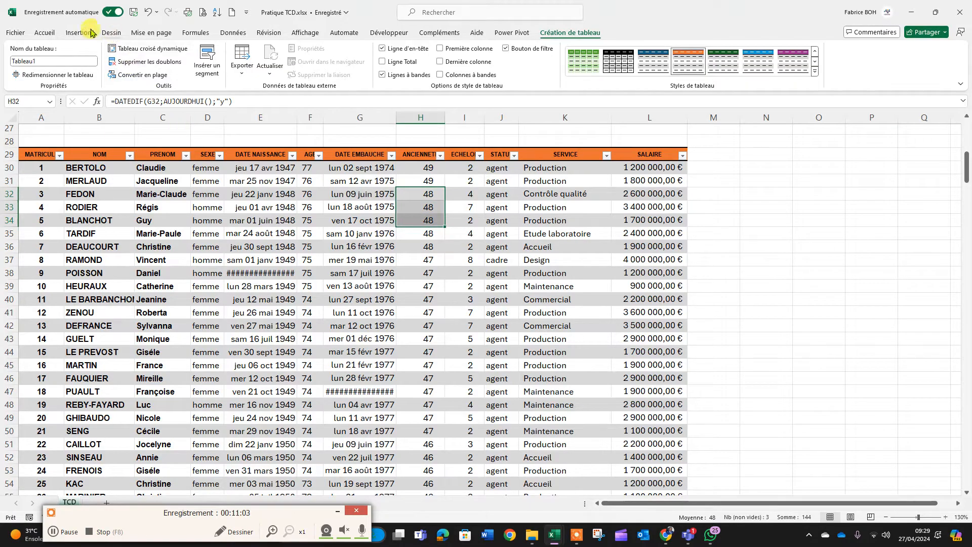
{"action": "left_click", "coordinate": [45, 33]}
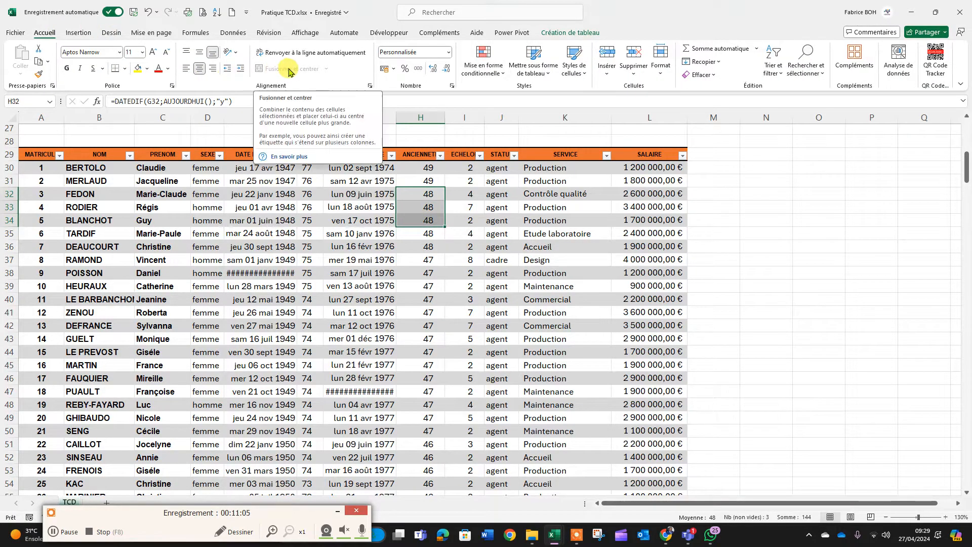
Review the ECHELON values in I30:I44 and inspect the STATUT formula in J32.
{"action": "left_click", "coordinate": [463, 338]}
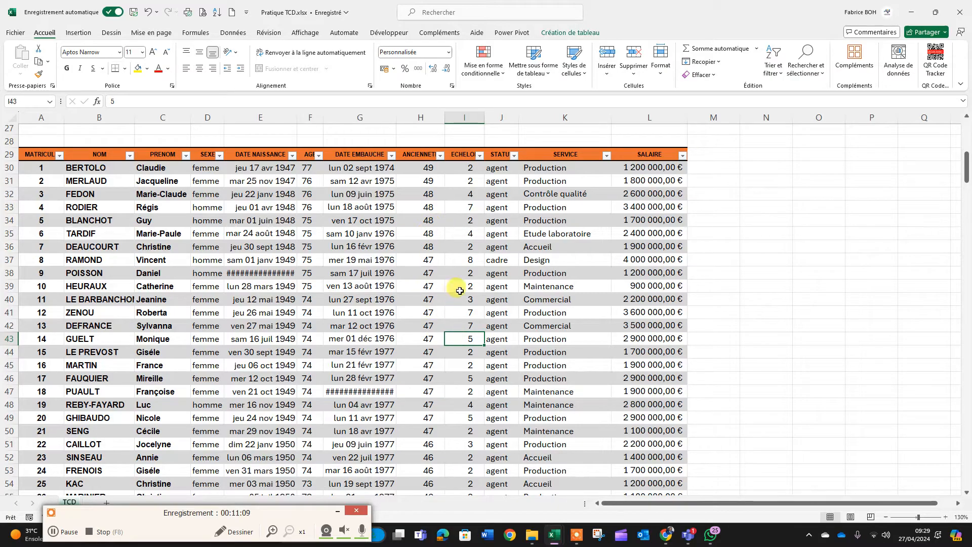
{"action": "left_click_drag", "start_coordinate": [471, 173], "coordinate": [455, 350]}
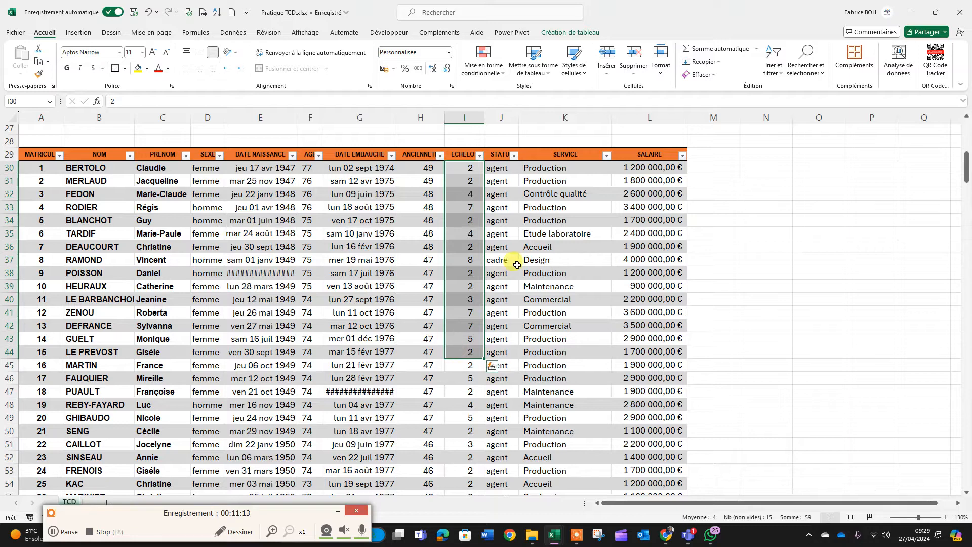
{"action": "left_click", "coordinate": [504, 194]}
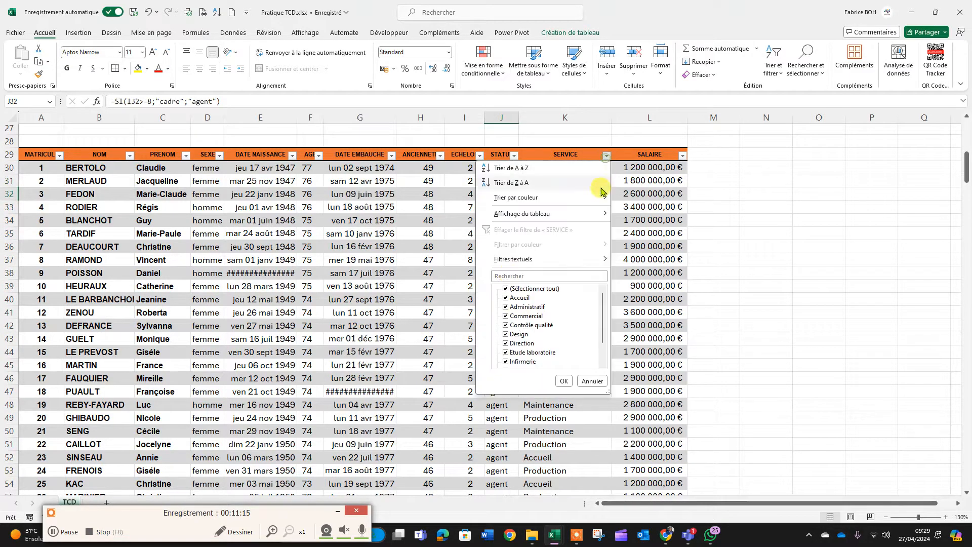
Look through the departments in the SERVICE column's filter without applying it.
{"action": "left_click", "coordinate": [606, 155]}
{"action": "scroll", "coordinate": [531, 303], "scroll_direction": "down", "scroll_amount": 1}
{"action": "scroll", "coordinate": [554, 364], "scroll_direction": "up", "scroll_amount": 1}
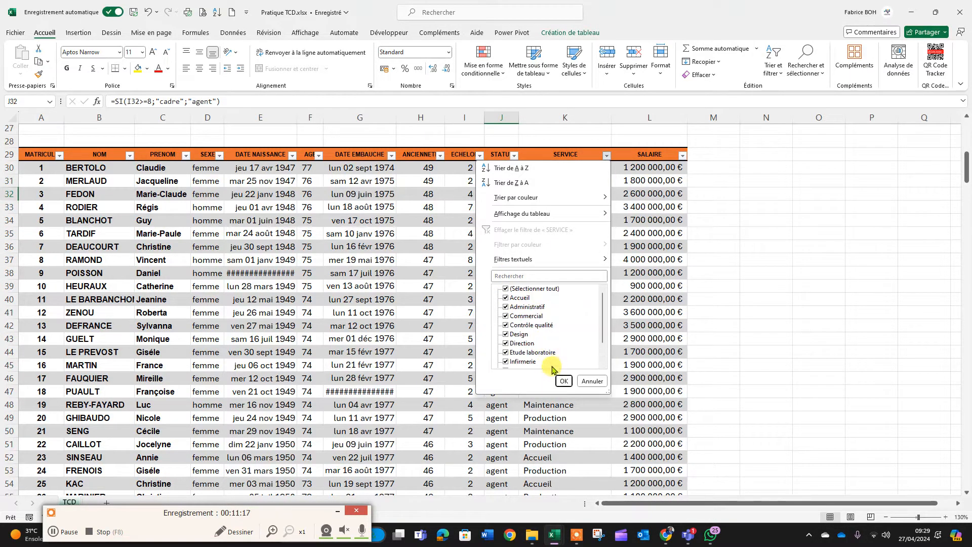
{"action": "left_click", "coordinate": [646, 299]}
Look through the SALAIRE column's filter values without filtering, and review the salary cells L35:L49.
{"action": "left_click", "coordinate": [682, 156]}
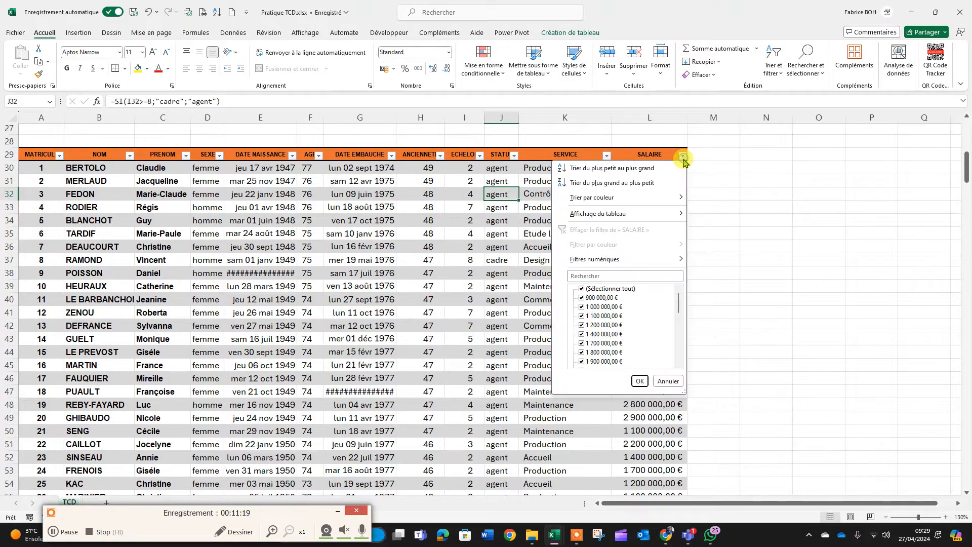
{"action": "scroll", "coordinate": [656, 300], "scroll_direction": "down", "scroll_amount": 2}
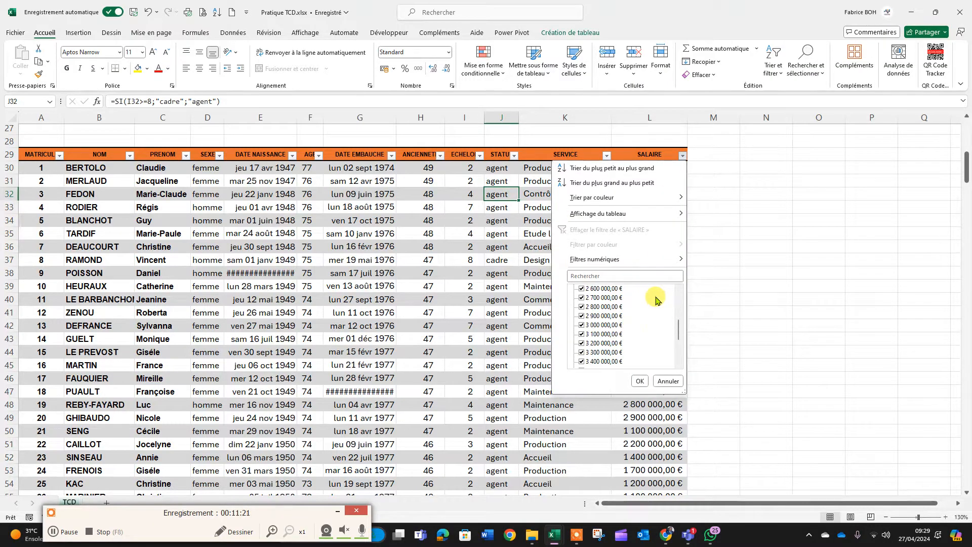
{"action": "scroll", "coordinate": [655, 300], "scroll_direction": "up", "scroll_amount": 2}
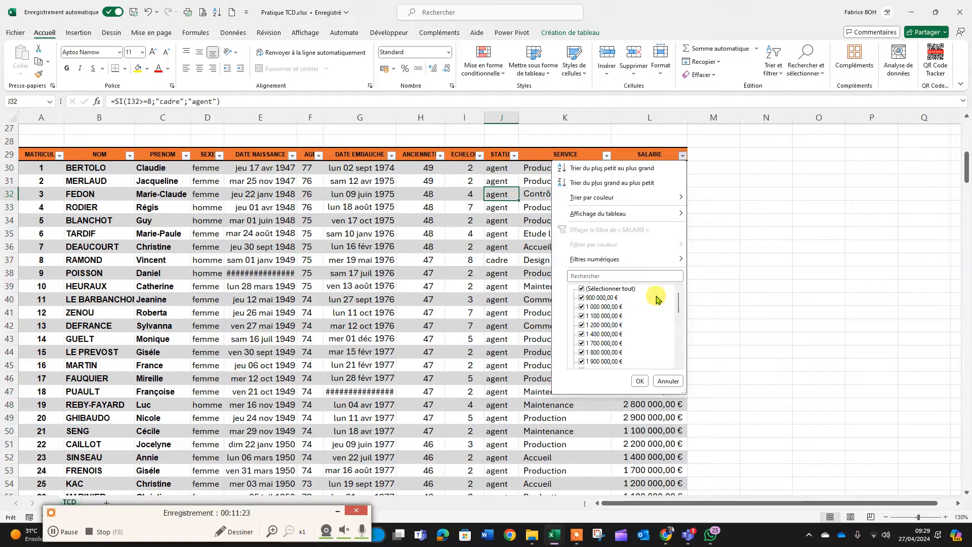
{"action": "left_click", "coordinate": [736, 321]}
{"action": "left_click_drag", "start_coordinate": [658, 234], "coordinate": [654, 414]}
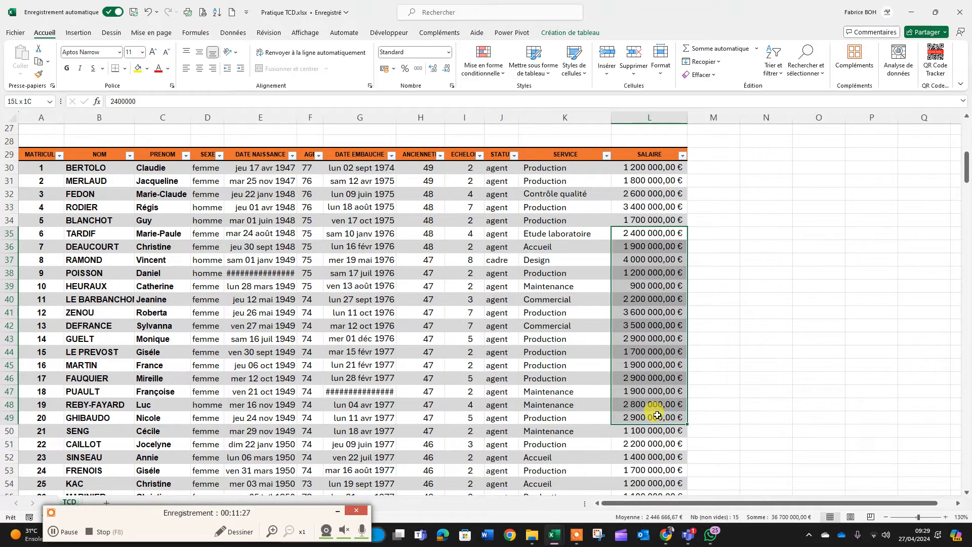
{"action": "left_click", "coordinate": [648, 338]}
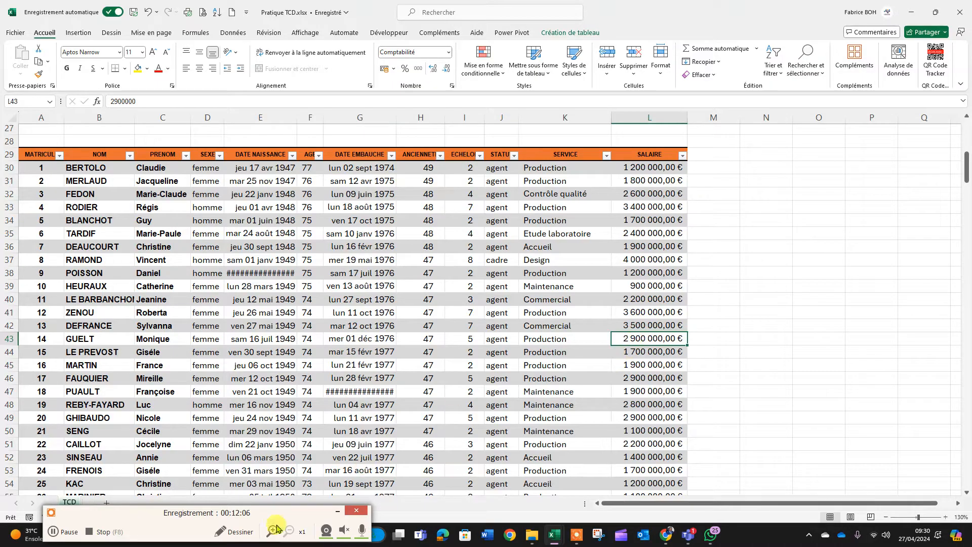
{"action": "left_click", "coordinate": [66, 531]}
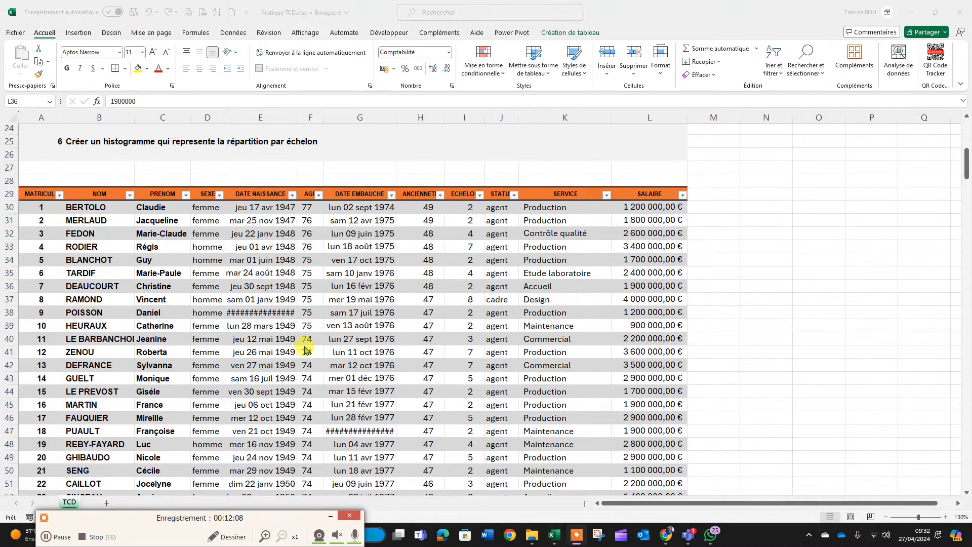
{"action": "scroll", "coordinate": [305, 344], "scroll_direction": "up", "scroll_amount": 2}
{"action": "scroll", "coordinate": [506, 314], "scroll_direction": "down", "scroll_amount": 3}
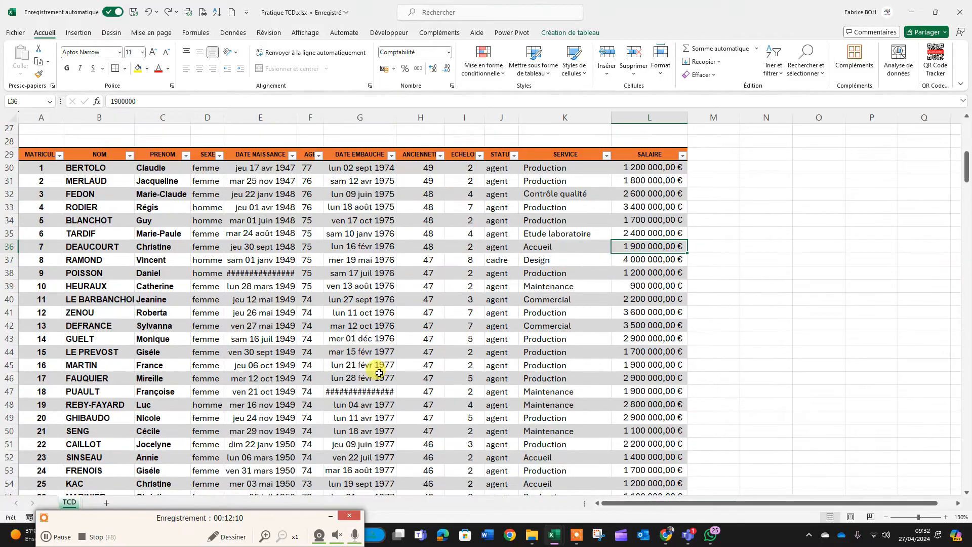
{"action": "scroll", "coordinate": [505, 336], "scroll_direction": "up", "scroll_amount": 3}
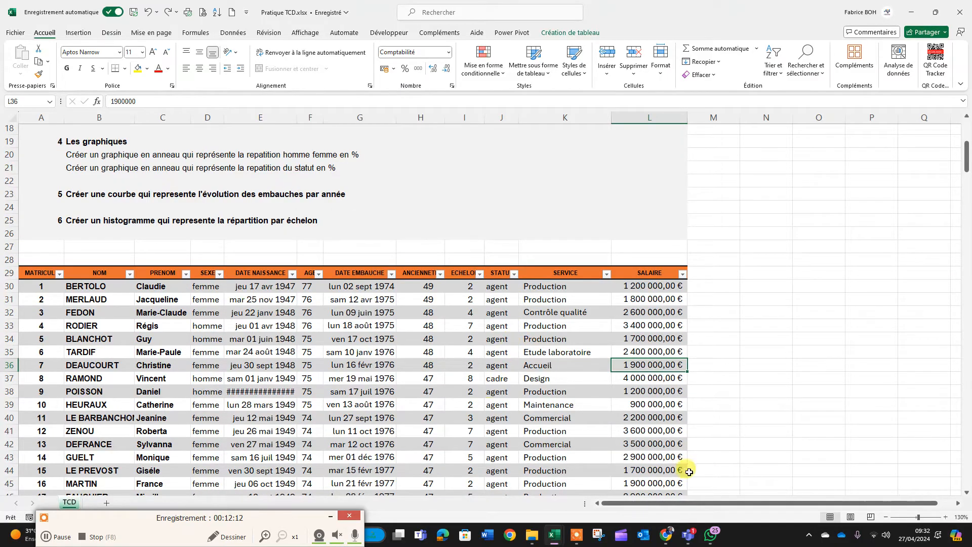
Examine the MATRICULE numbers alongside the NOM column as the identifiers to check for duplicates.
{"action": "left_click", "coordinate": [161, 331]}
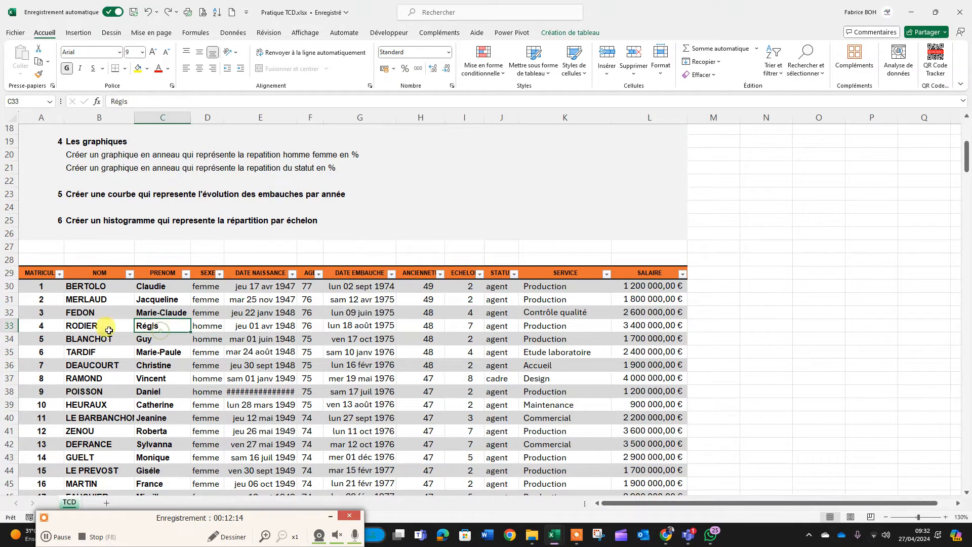
{"action": "left_click_drag", "start_coordinate": [44, 288], "coordinate": [49, 376]}
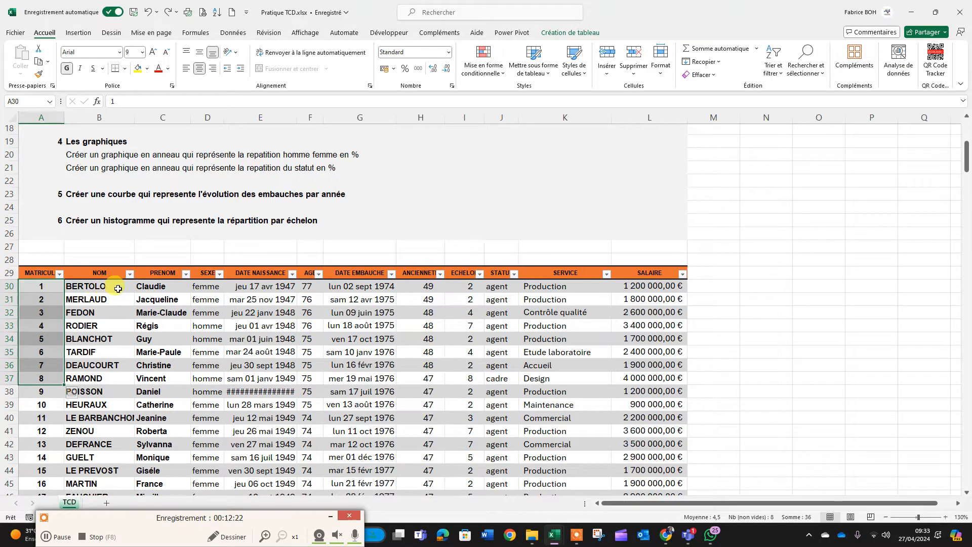
{"action": "left_click", "coordinate": [95, 313]}
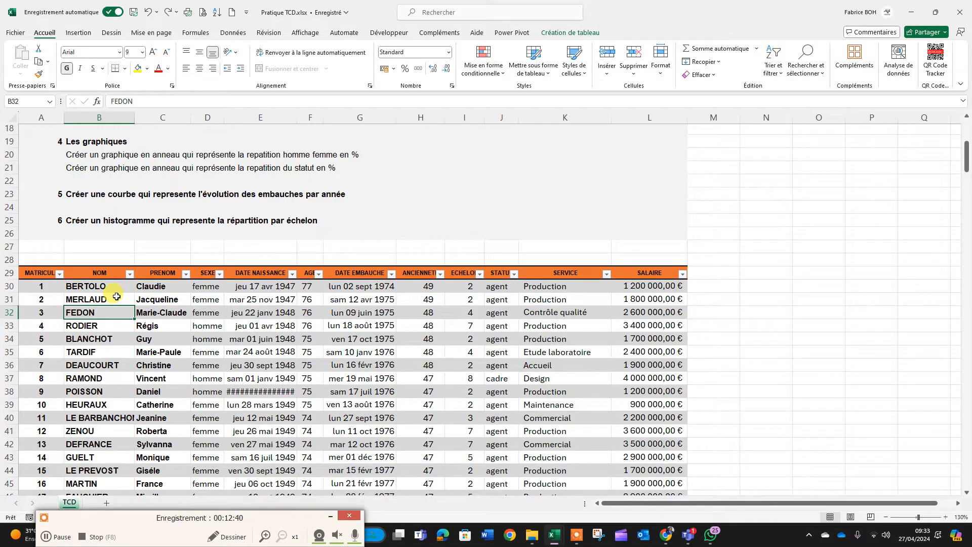
{"action": "left_click", "coordinate": [69, 288]}
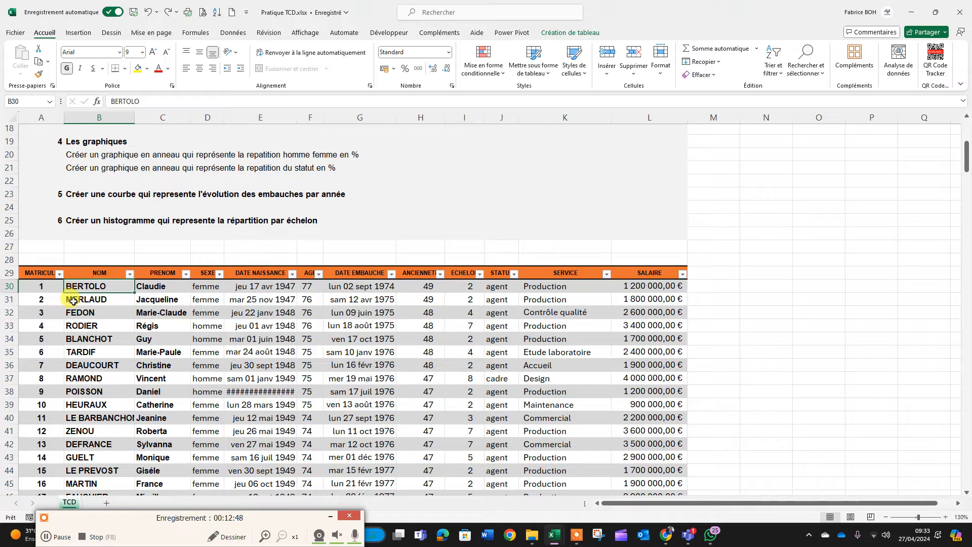
{"action": "left_click_drag", "start_coordinate": [42, 286], "coordinate": [33, 492]}
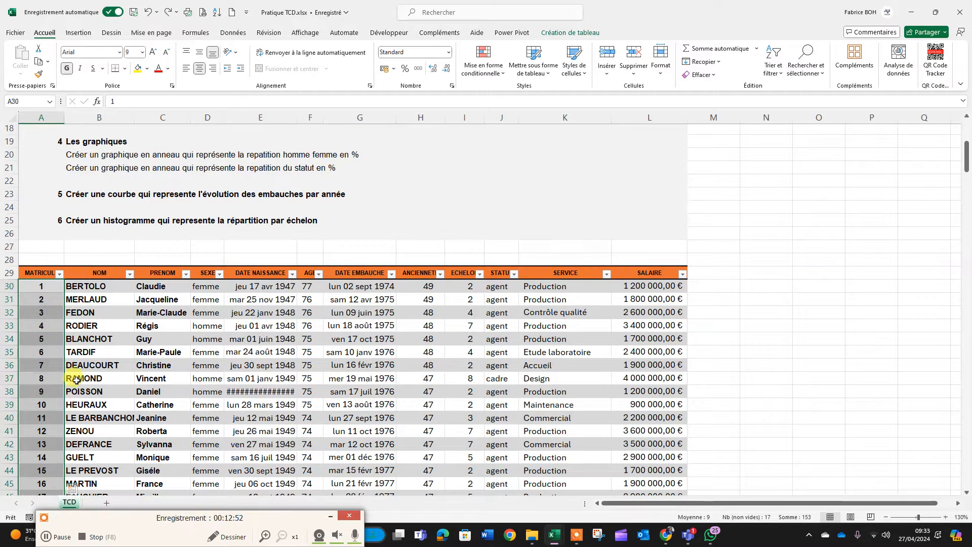
{"action": "left_click", "coordinate": [84, 338]}
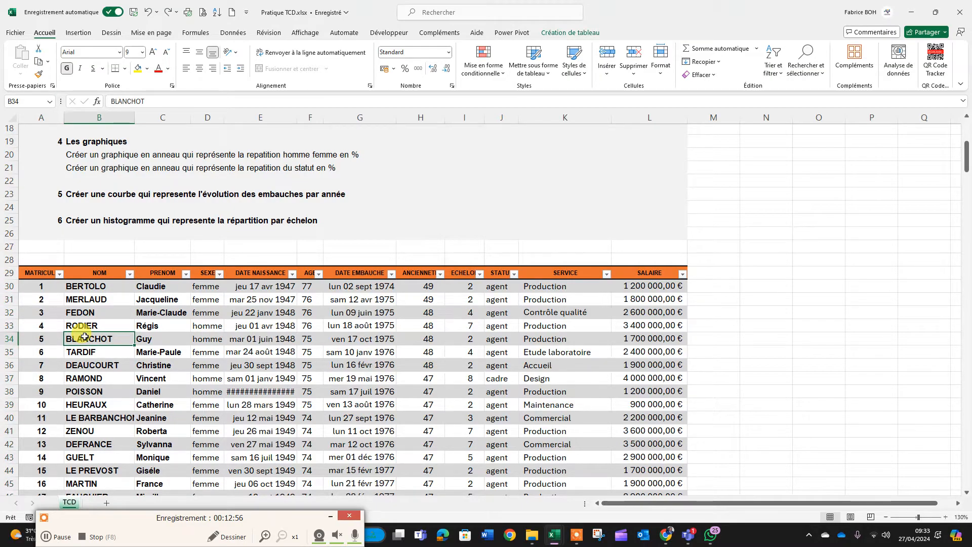
{"action": "left_click_drag", "start_coordinate": [43, 287], "coordinate": [44, 464]}
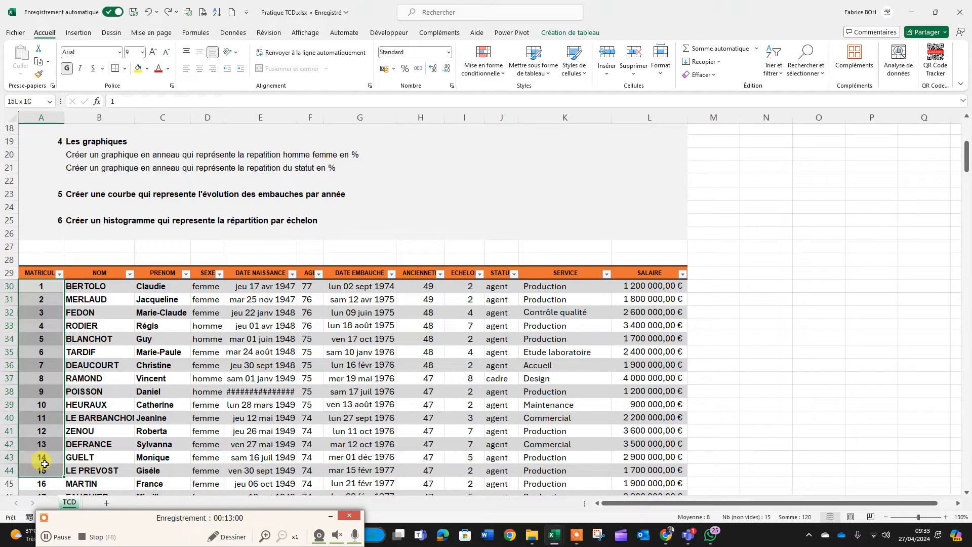
{"action": "left_click", "coordinate": [109, 418]}
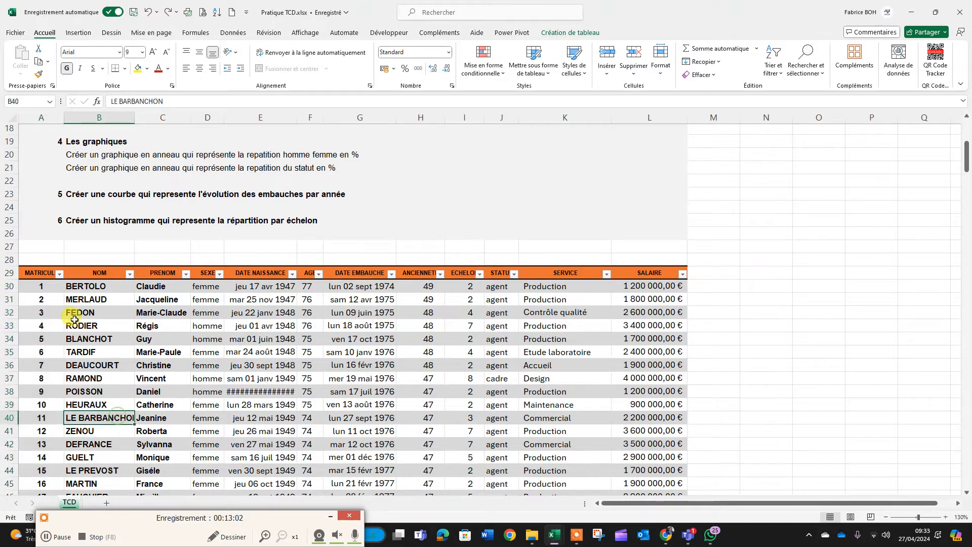
Highlight duplicate values in the MATRICULE column using conditional formatting with light red fill and dark red text.
{"action": "left_click", "coordinate": [40, 267]}
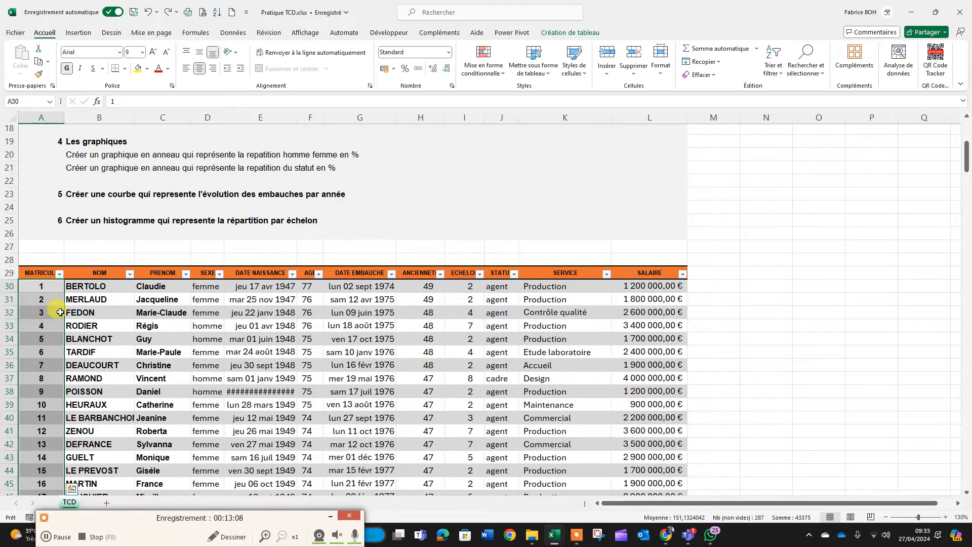
{"action": "left_click", "coordinate": [490, 71]}
{"action": "mouse_move", "coordinate": [465, 115]}
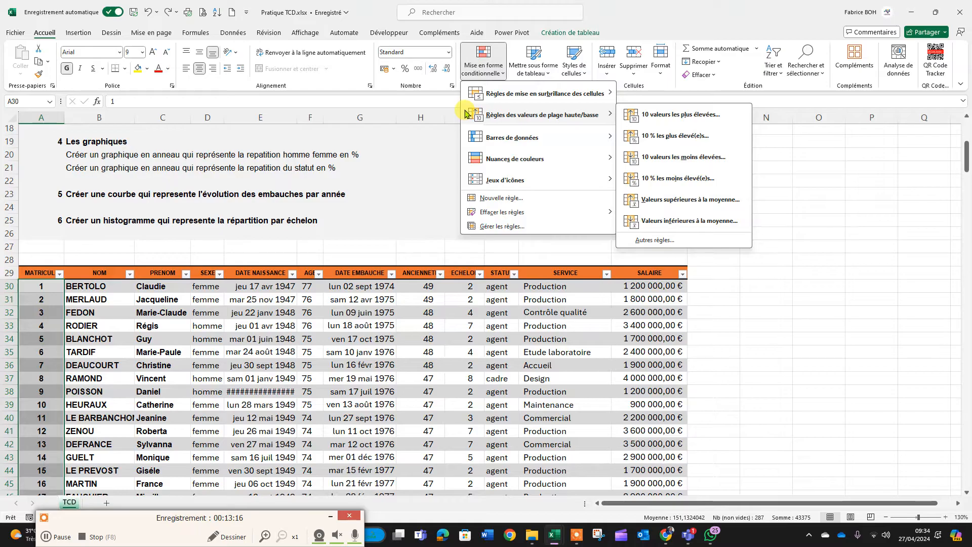
{"action": "mouse_move", "coordinate": [525, 101]}
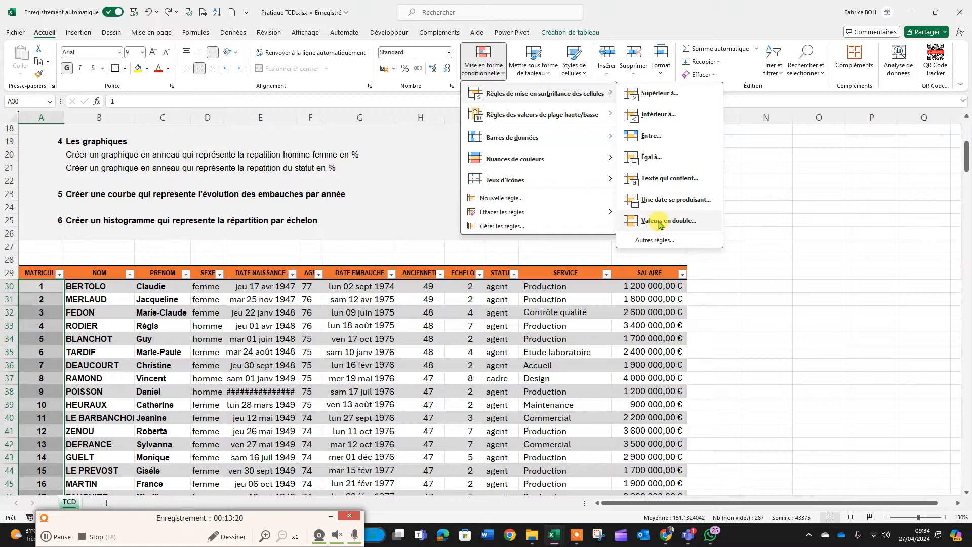
{"action": "left_click", "coordinate": [659, 222]}
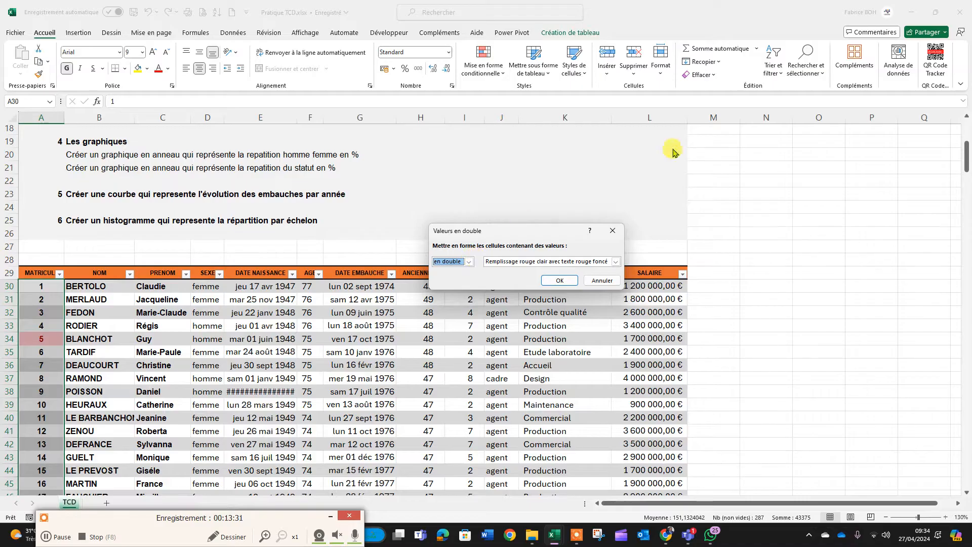
{"action": "left_click", "coordinate": [615, 262]}
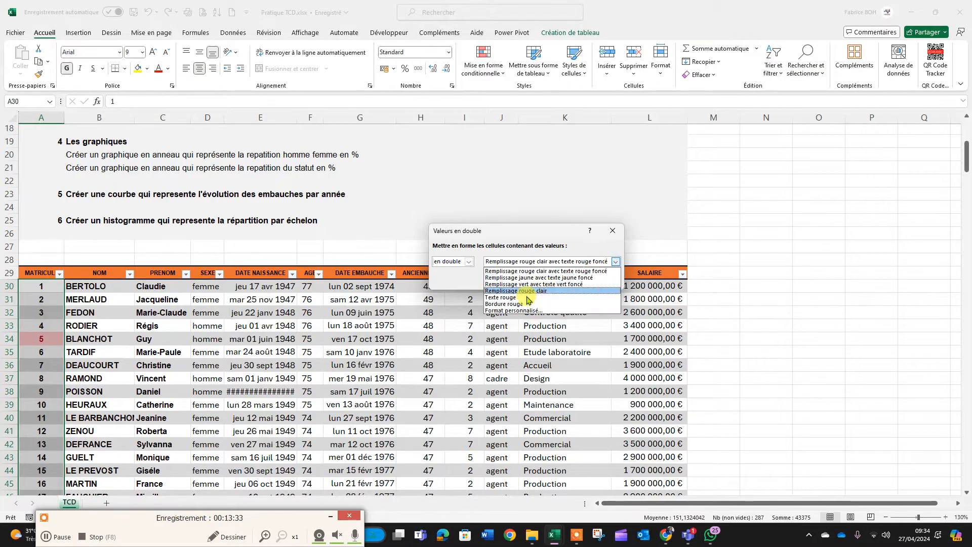
{"action": "left_click", "coordinate": [562, 227]}
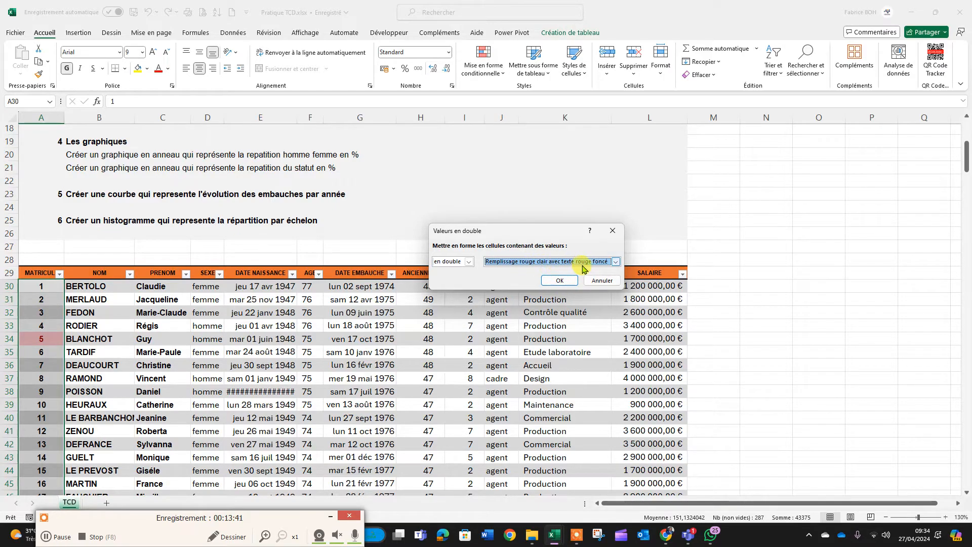
{"action": "left_click", "coordinate": [558, 281]}
{"action": "left_click", "coordinate": [207, 338]}
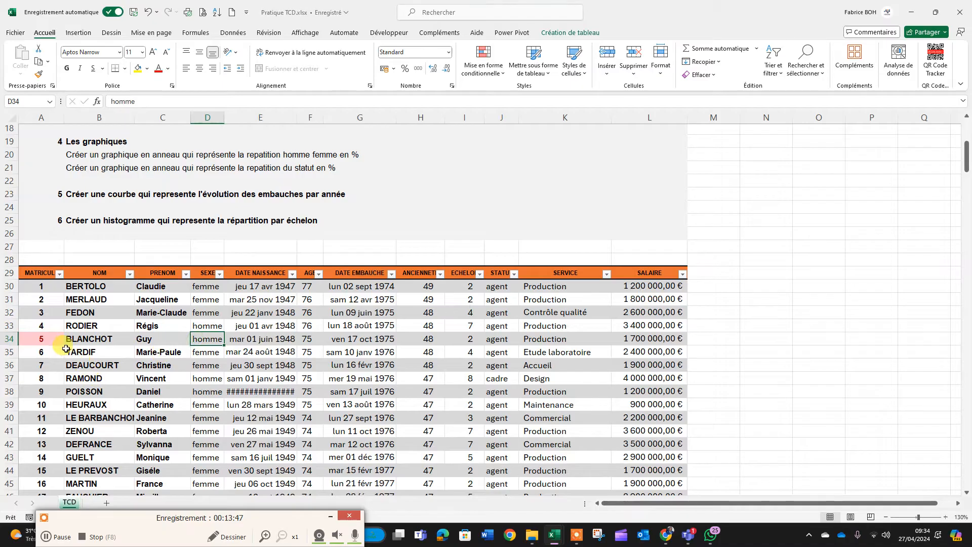
Sort the table by the light red cell colour in the MATRICULE column to bring the duplicates to the top.
{"action": "scroll", "coordinate": [66, 348], "scroll_direction": "down", "scroll_amount": 2}
{"action": "left_click", "coordinate": [32, 260]}
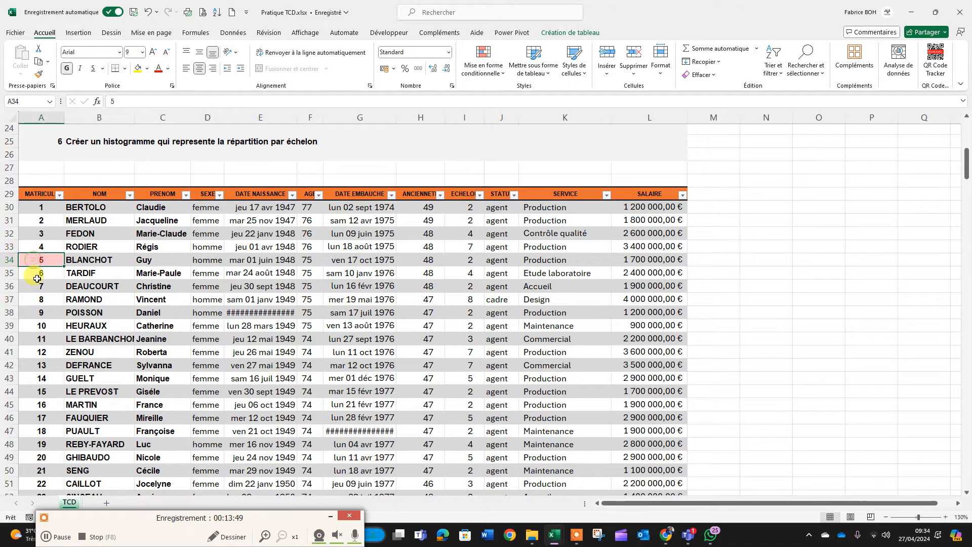
{"action": "scroll", "coordinate": [37, 279], "scroll_direction": "down", "scroll_amount": 2}
{"action": "scroll", "coordinate": [38, 263], "scroll_direction": "up", "scroll_amount": 2}
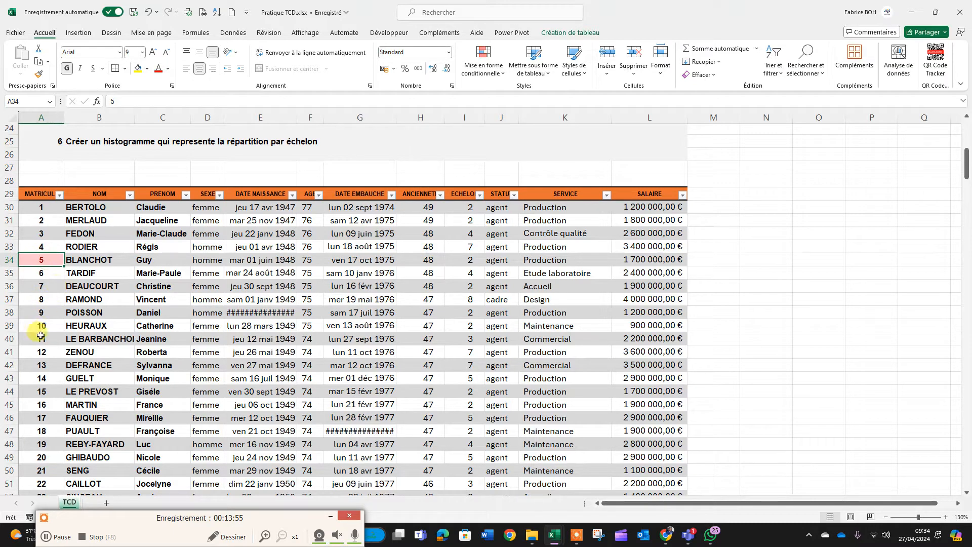
{"action": "left_click", "coordinate": [60, 195]}
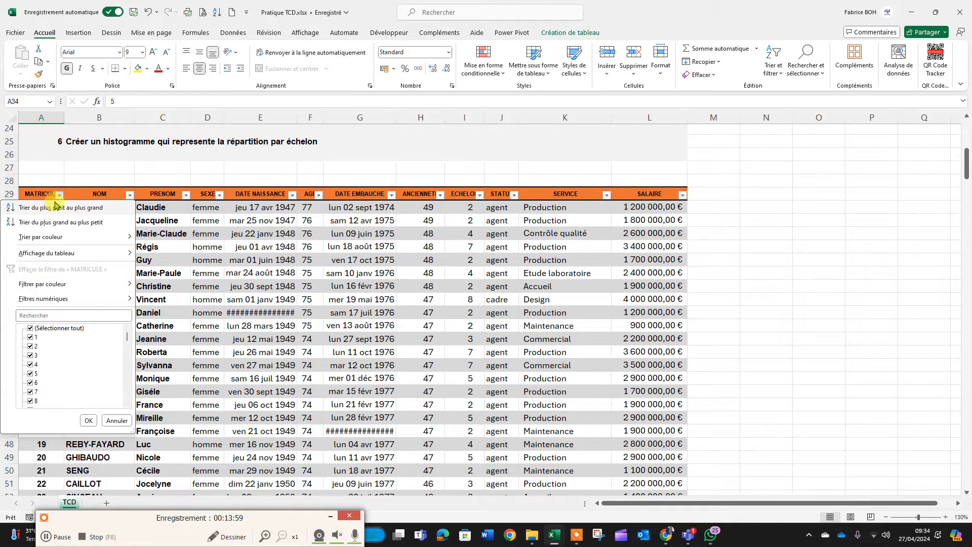
{"action": "mouse_move", "coordinate": [66, 238]}
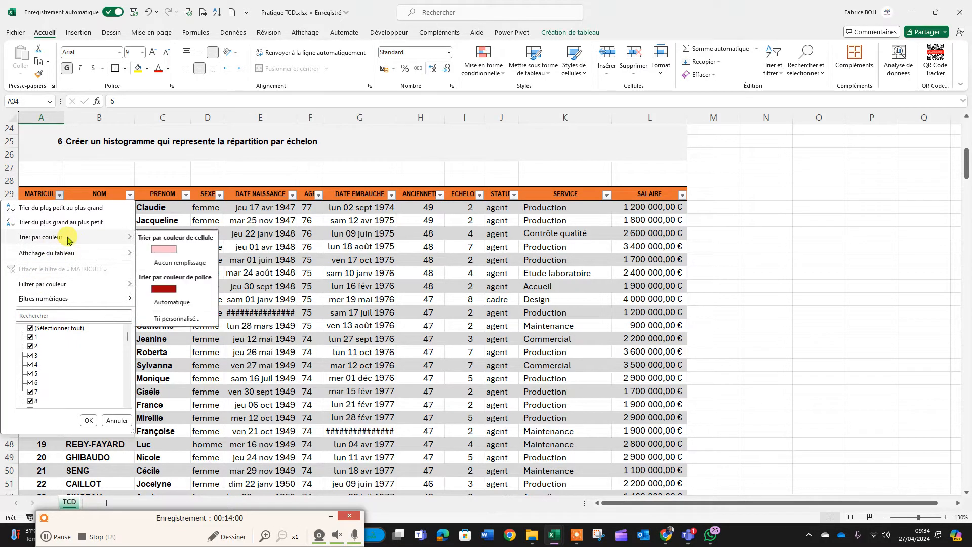
{"action": "left_click", "coordinate": [163, 249]}
Examine the highlighted duplicate MATRICULE cells A30:A33 and match up the repeated numbers.
{"action": "left_click_drag", "start_coordinate": [39, 205], "coordinate": [46, 248]}
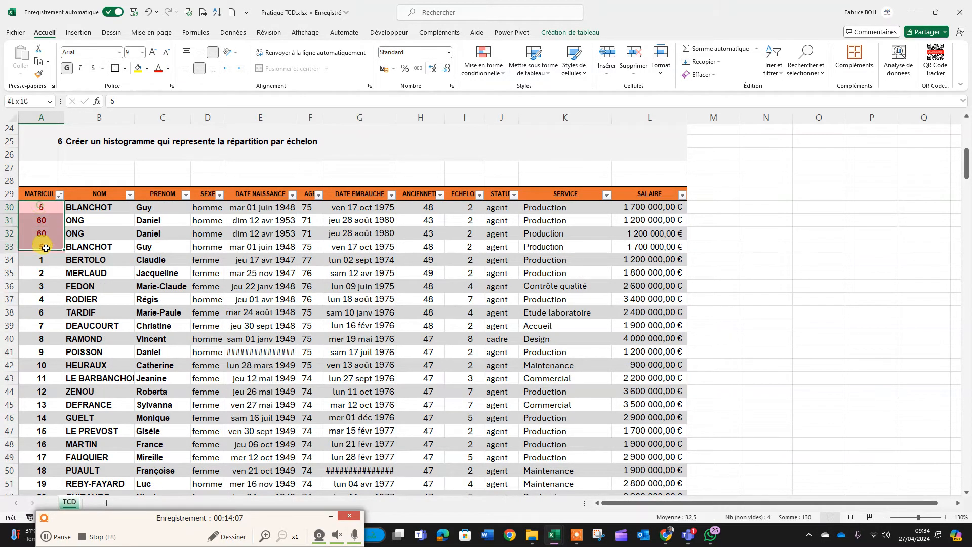
{"action": "left_click", "coordinate": [43, 236]}
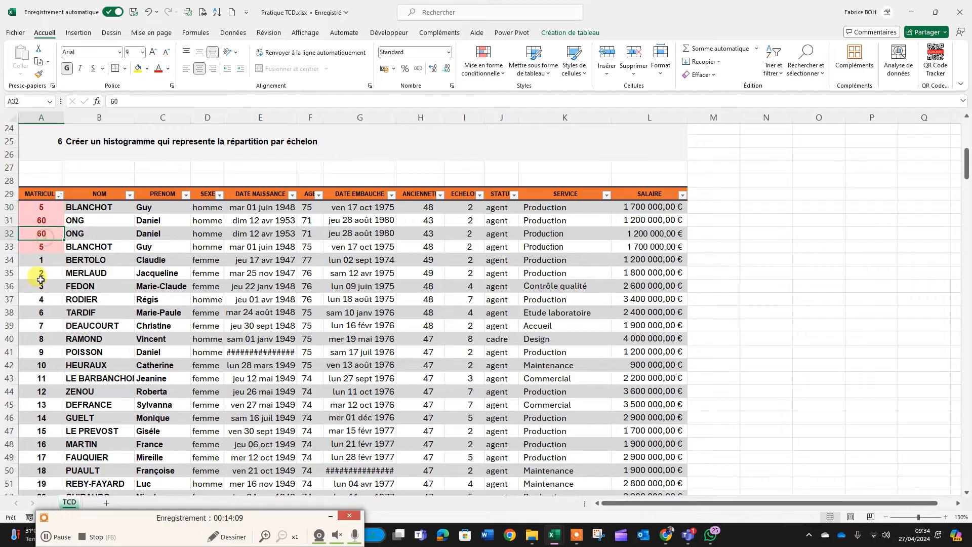
{"action": "left_click", "coordinate": [41, 205]}
{"action": "left_click", "coordinate": [48, 248]}
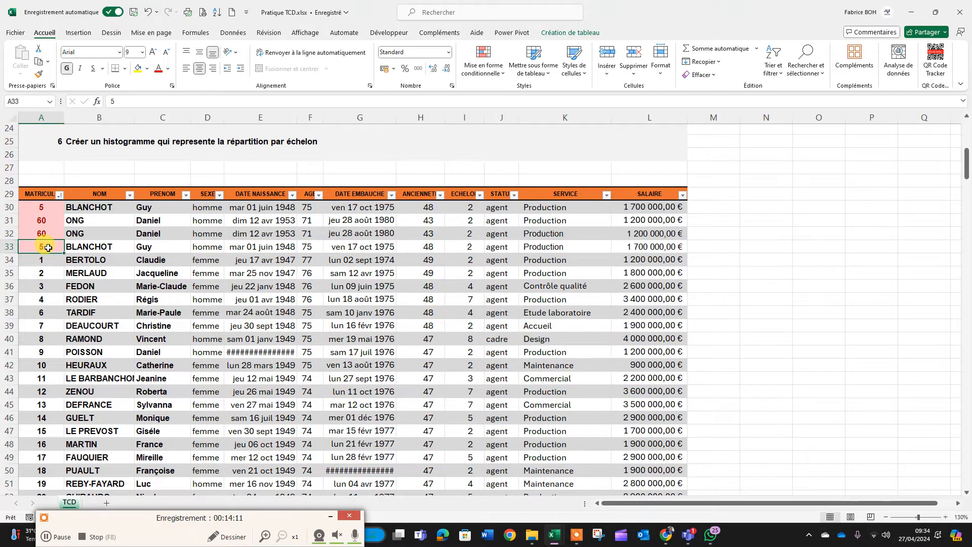
{"action": "left_click", "coordinate": [47, 206]}
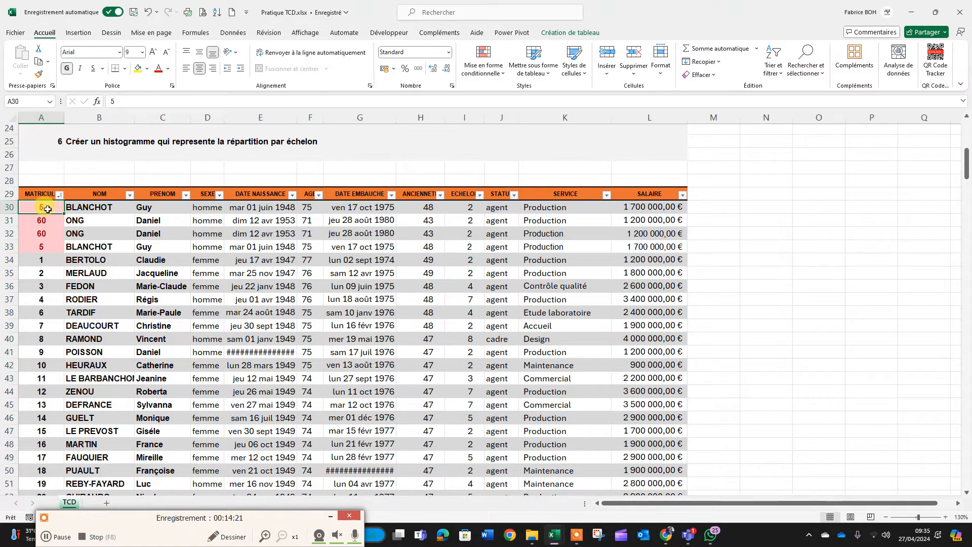
Compare the employee record in row 33 with the one in row 30 across the table's columns.
{"action": "left_click_drag", "start_coordinate": [47, 206], "coordinate": [152, 206]}
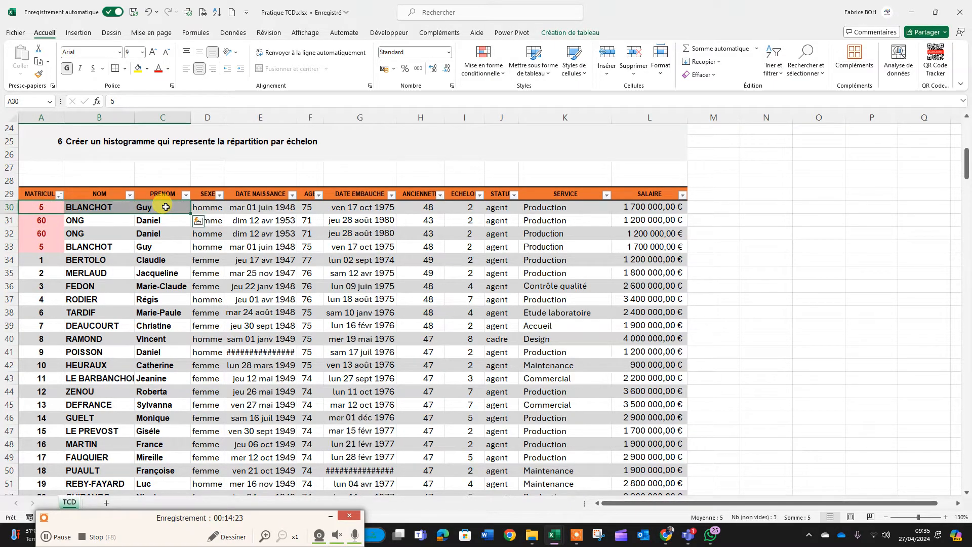
{"action": "left_click_drag", "start_coordinate": [48, 207], "coordinate": [160, 207]}
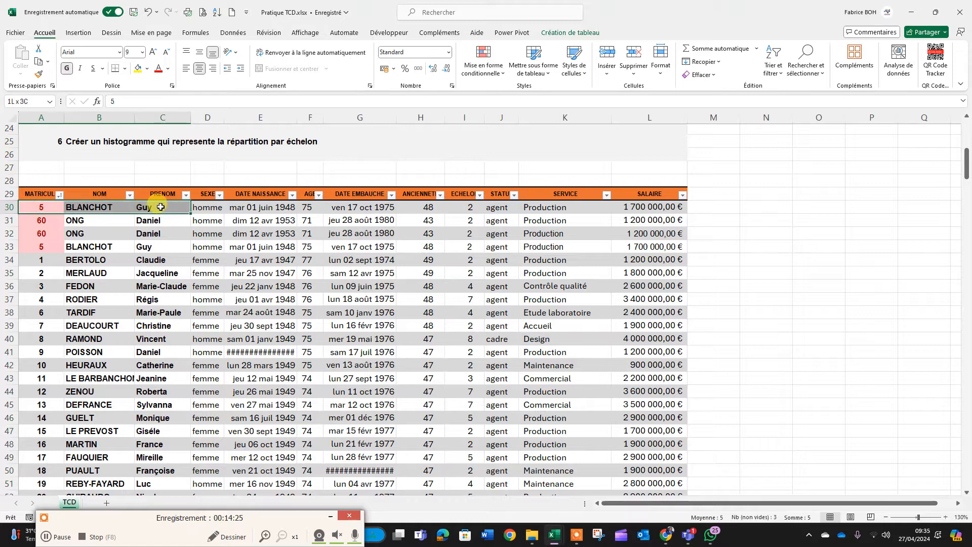
{"action": "left_click_drag", "start_coordinate": [43, 247], "coordinate": [665, 248]}
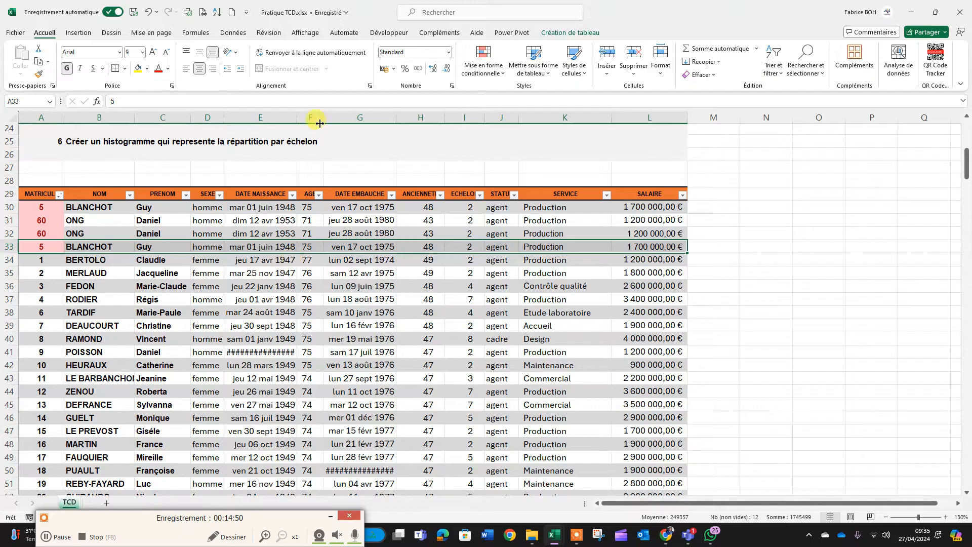
{"action": "left_click", "coordinate": [52, 250]}
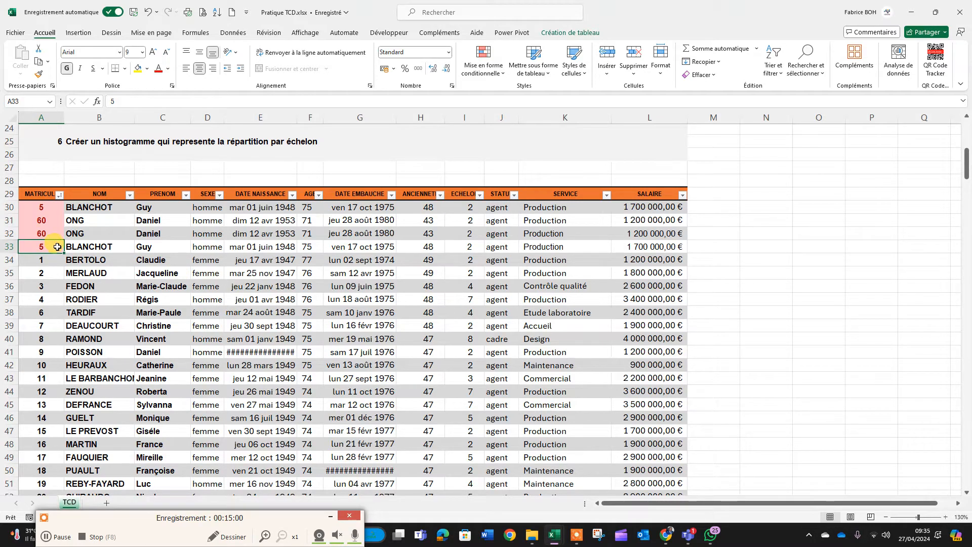
{"action": "left_click", "coordinate": [41, 212]}
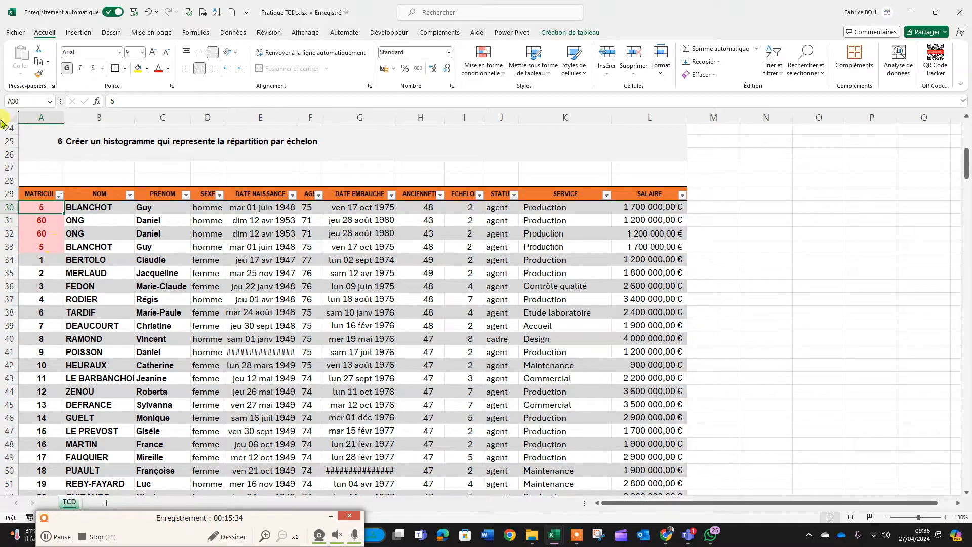
{"action": "left_click", "coordinate": [89, 208]}
{"action": "left_click", "coordinate": [47, 206]}
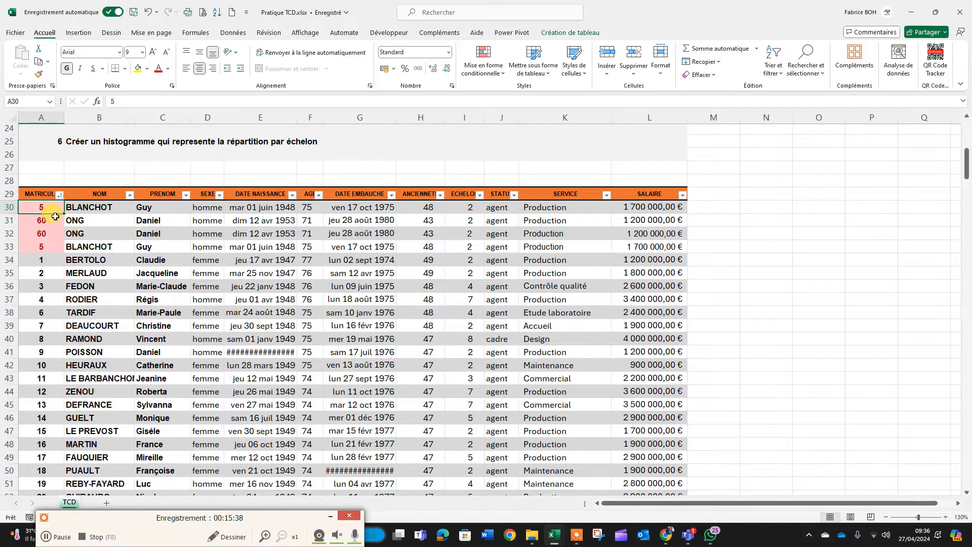
{"action": "left_click", "coordinate": [56, 251]}
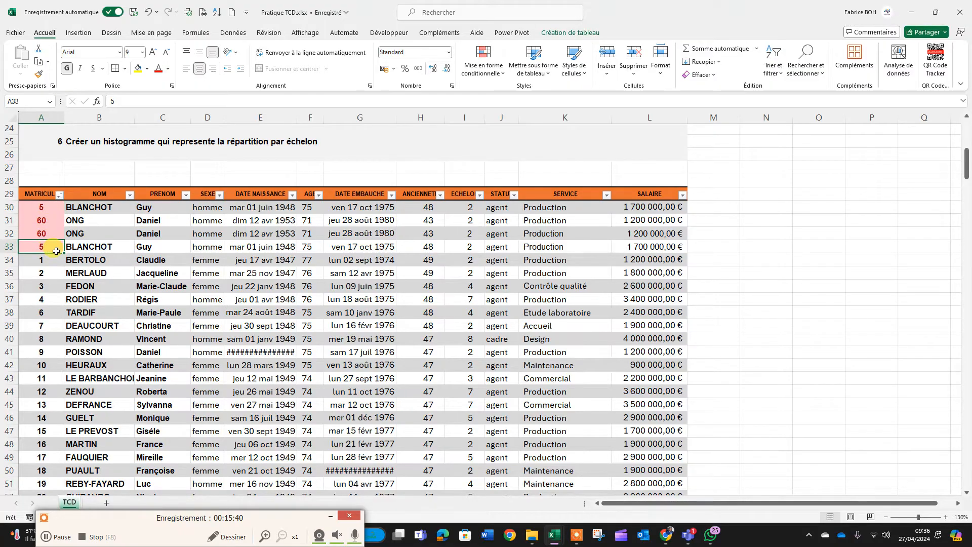
{"action": "left_click", "coordinate": [53, 209]}
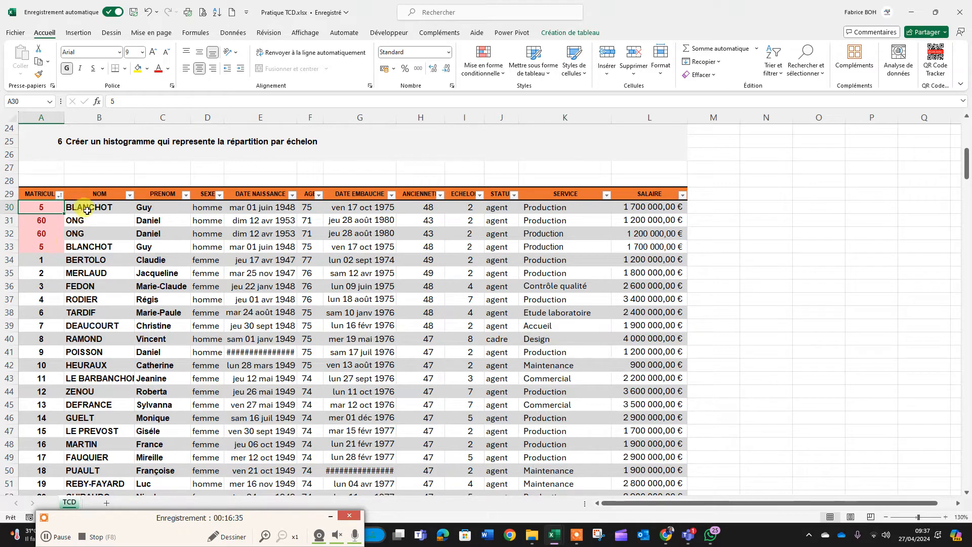
{"action": "left_click", "coordinate": [44, 247]}
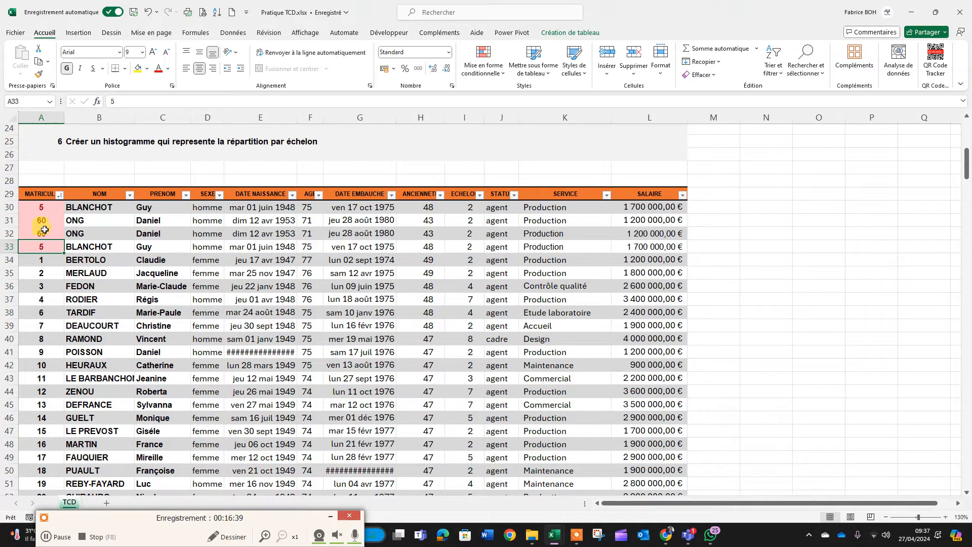
Delete the duplicate employee record in row 33, and undo the deletion.
{"action": "left_click", "coordinate": [8, 247]}
{"action": "right_click", "coordinate": [8, 247]}
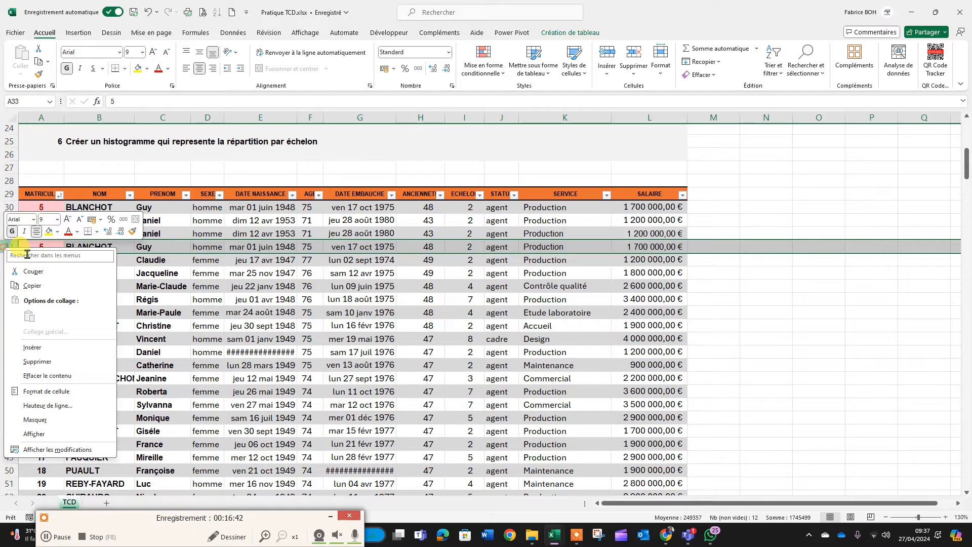
{"action": "left_click", "coordinate": [45, 364]}
{"action": "left_click", "coordinate": [42, 207]}
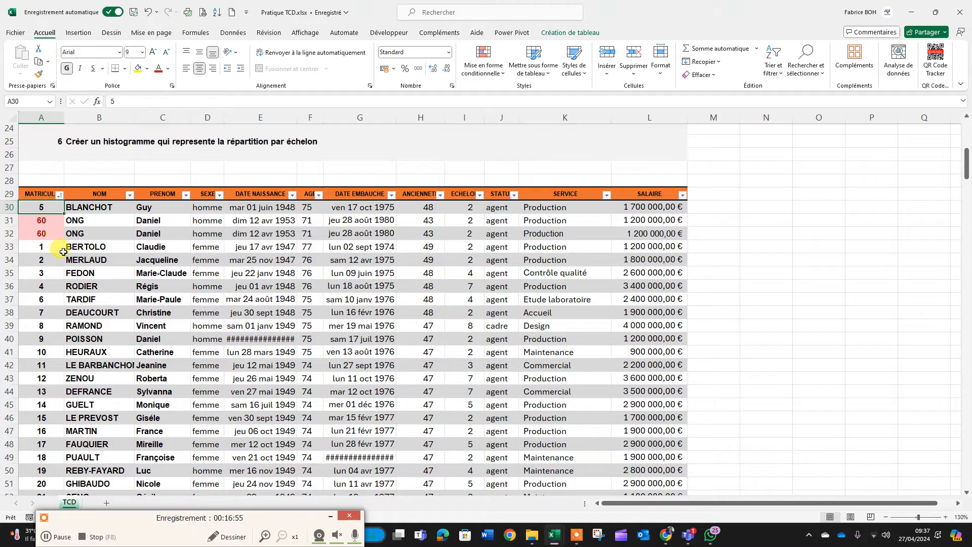
{"action": "key", "text": "ctrl+z"}
{"action": "left_click", "coordinate": [57, 247]}
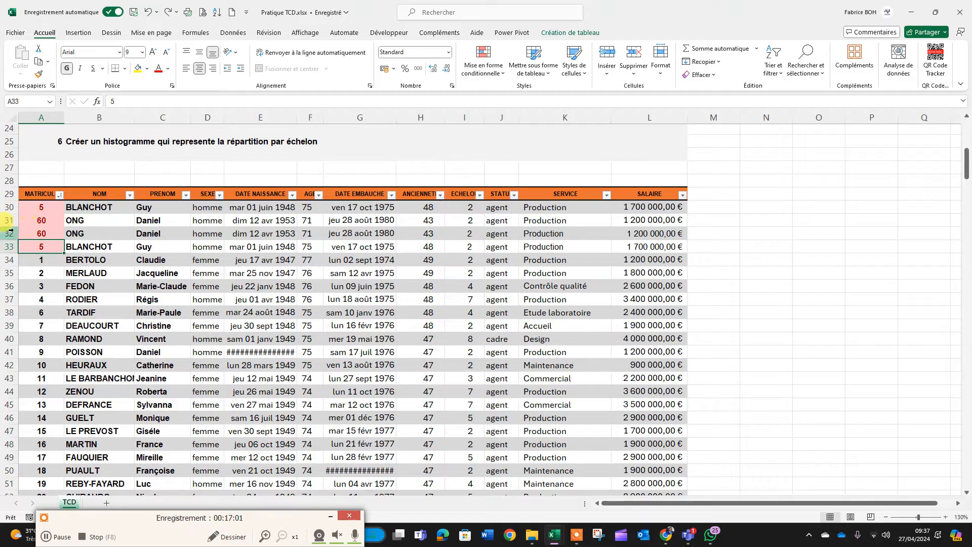
Remove the table's duplicate rows using only the MATRICULE column as the criterion, and check the top rows.
{"action": "left_click", "coordinate": [38, 218]}
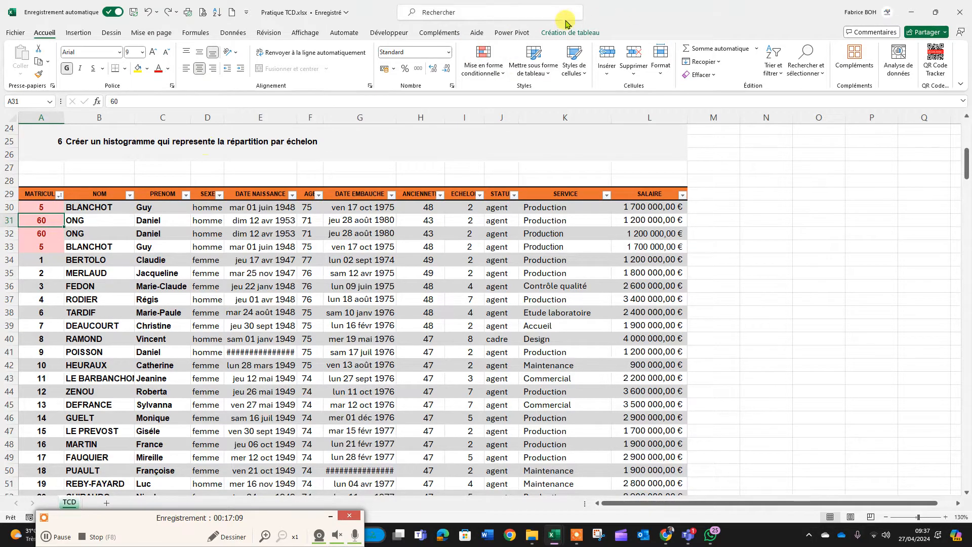
{"action": "left_click", "coordinate": [557, 33]}
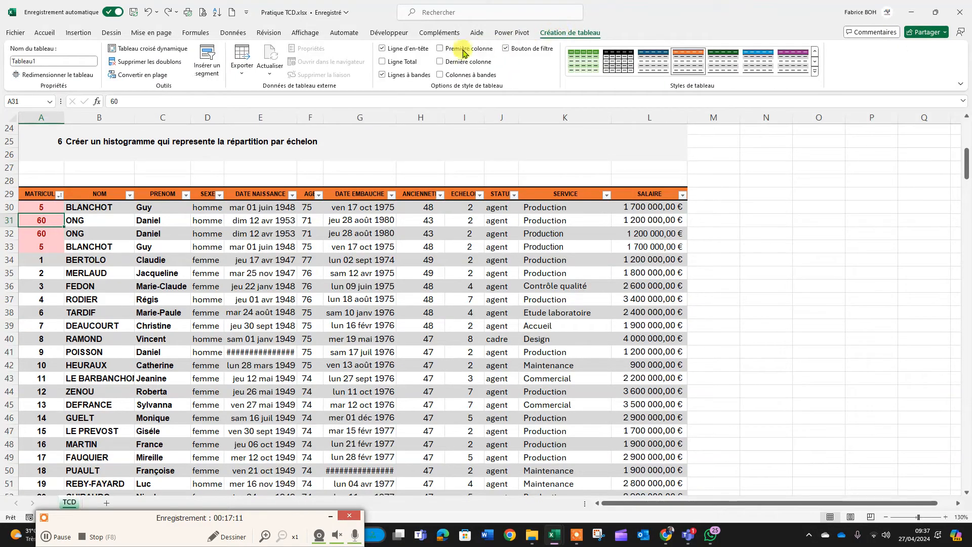
{"action": "left_click", "coordinate": [151, 63]}
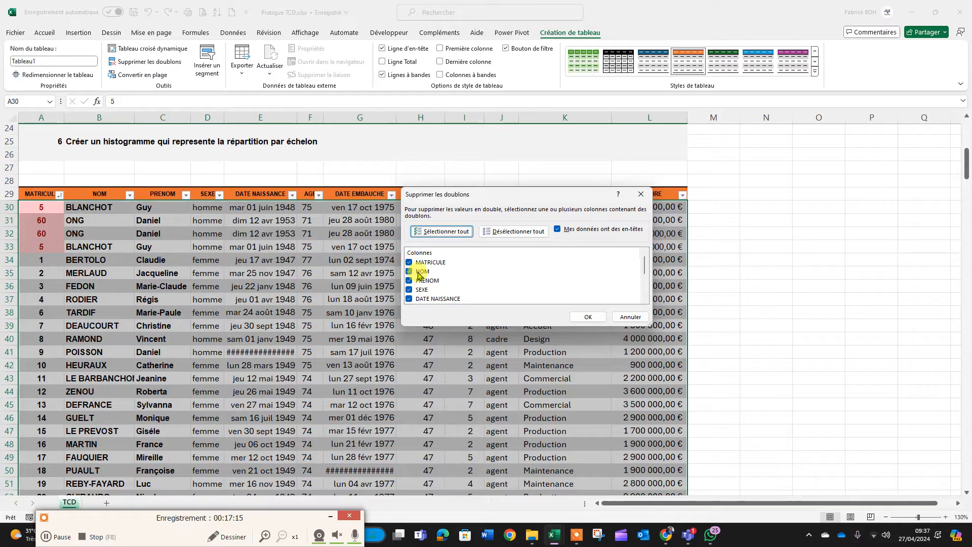
{"action": "left_click", "coordinate": [514, 232]}
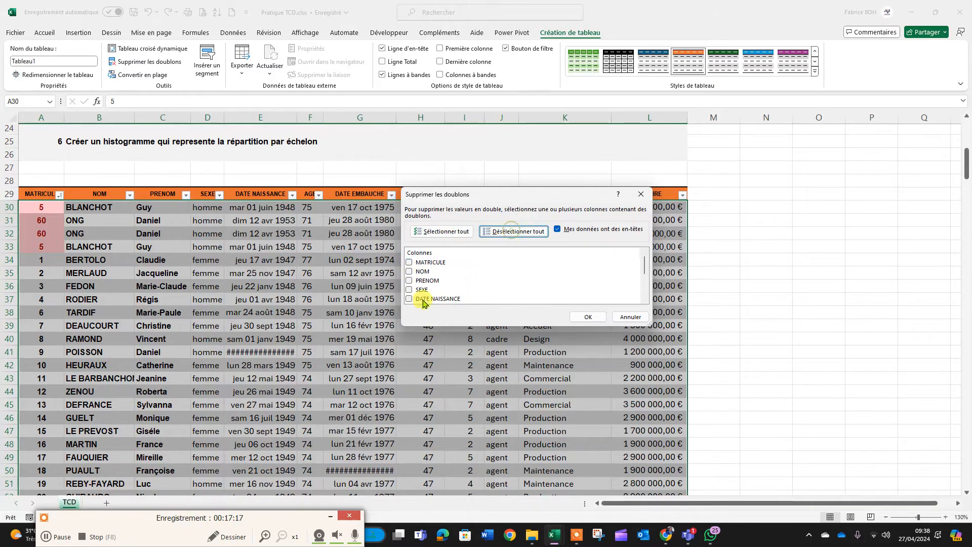
{"action": "left_click", "coordinate": [409, 263]}
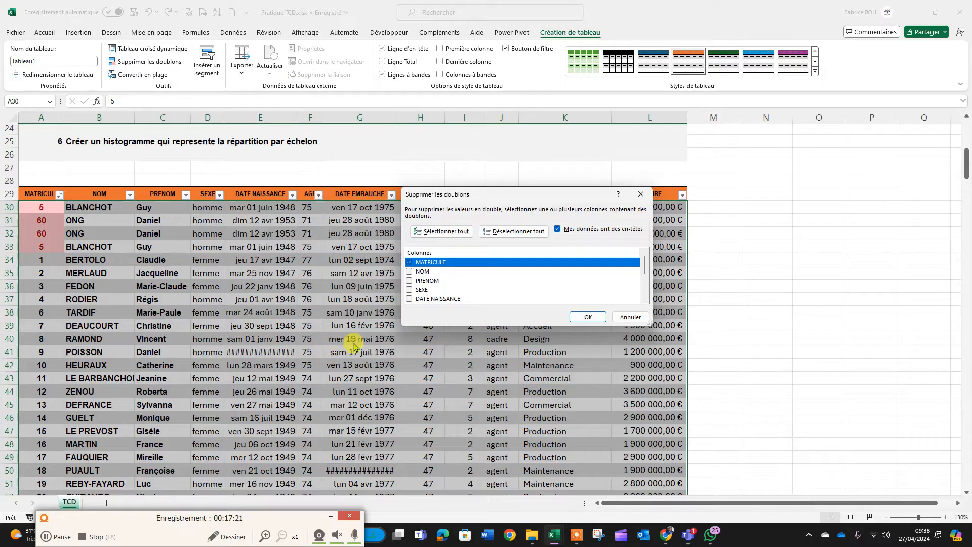
{"action": "left_click", "coordinate": [586, 318]}
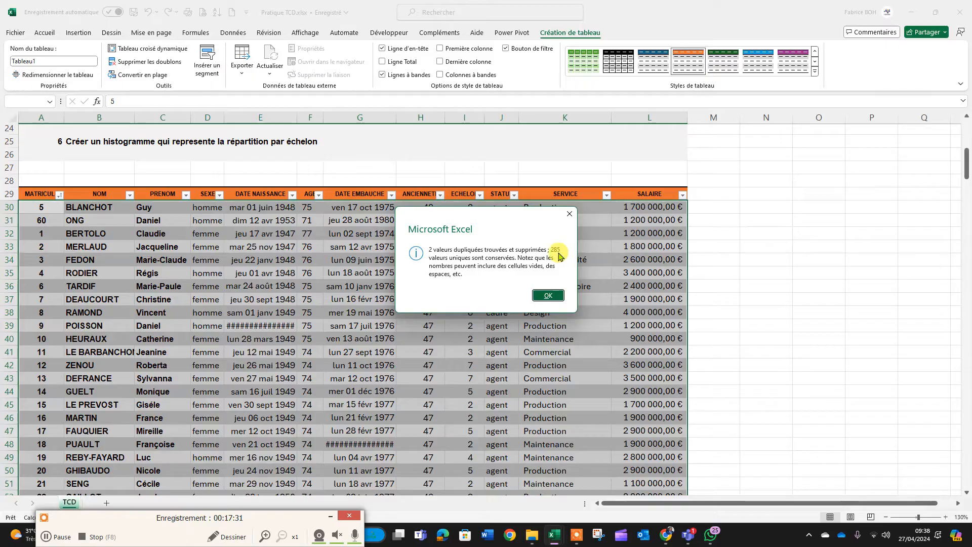
{"action": "left_click", "coordinate": [547, 295]}
{"action": "left_click", "coordinate": [49, 210]}
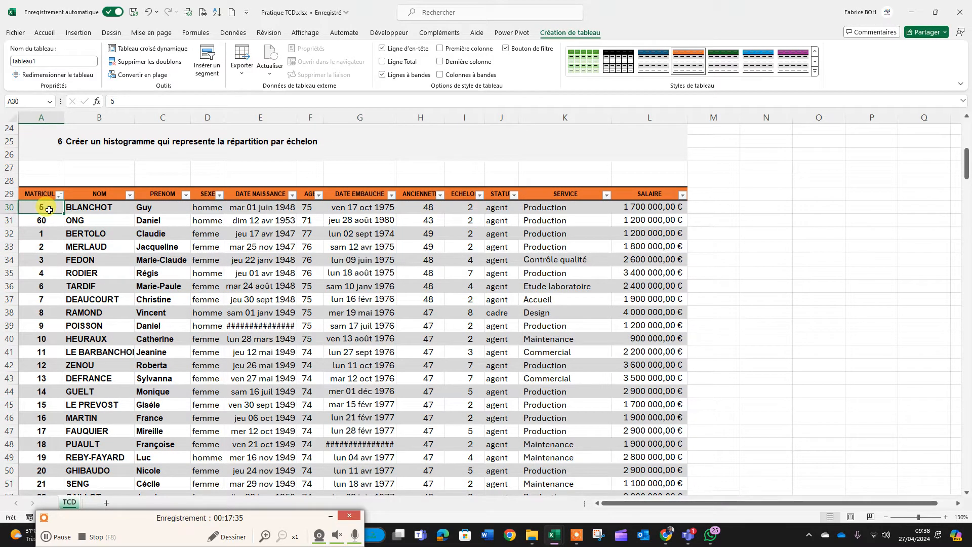
{"action": "left_click", "coordinate": [45, 223]}
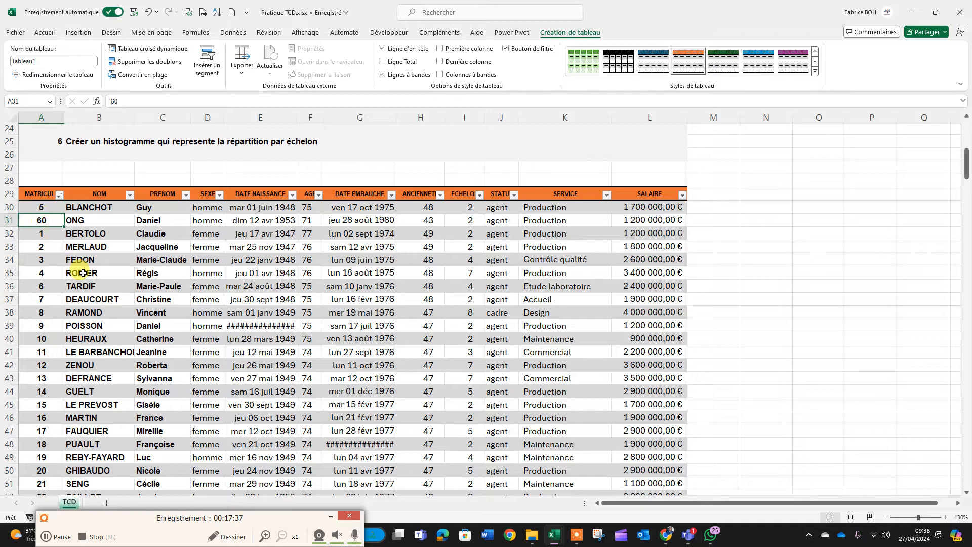
Enter 60 in cell A32 to test the duplicate highlighting, and undo the entry.
{"action": "left_click", "coordinate": [38, 236]}
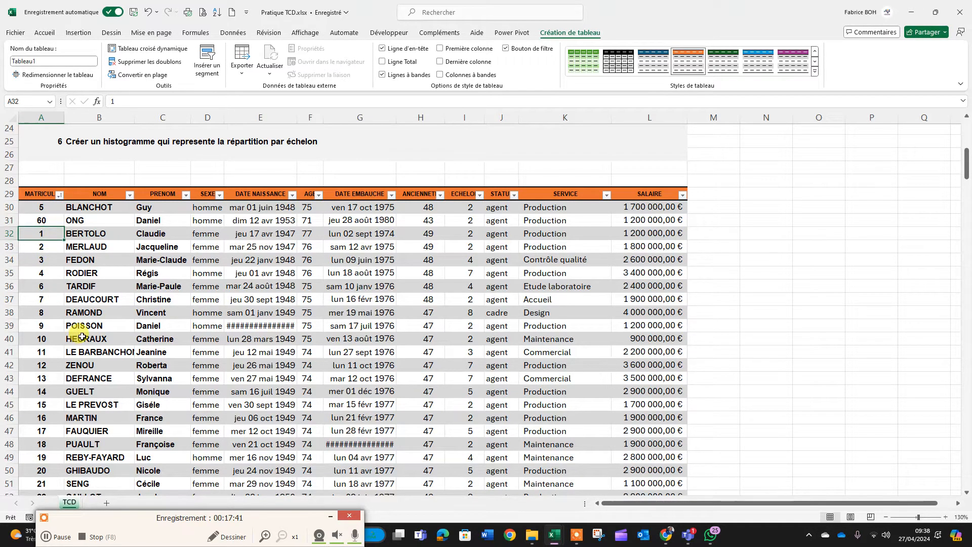
{"action": "type", "text": "60"}
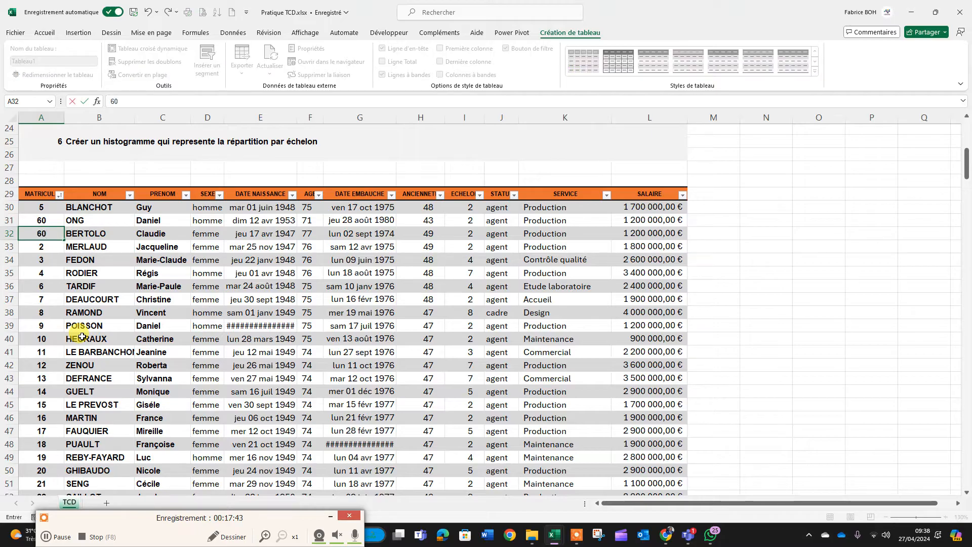
{"action": "left_click", "coordinate": [45, 328]}
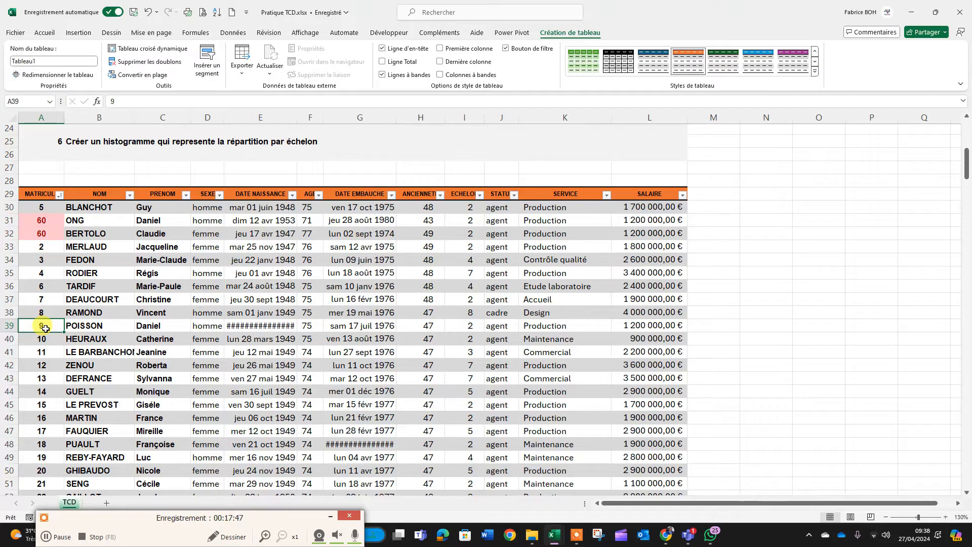
{"action": "key", "text": "ctrl+z"}
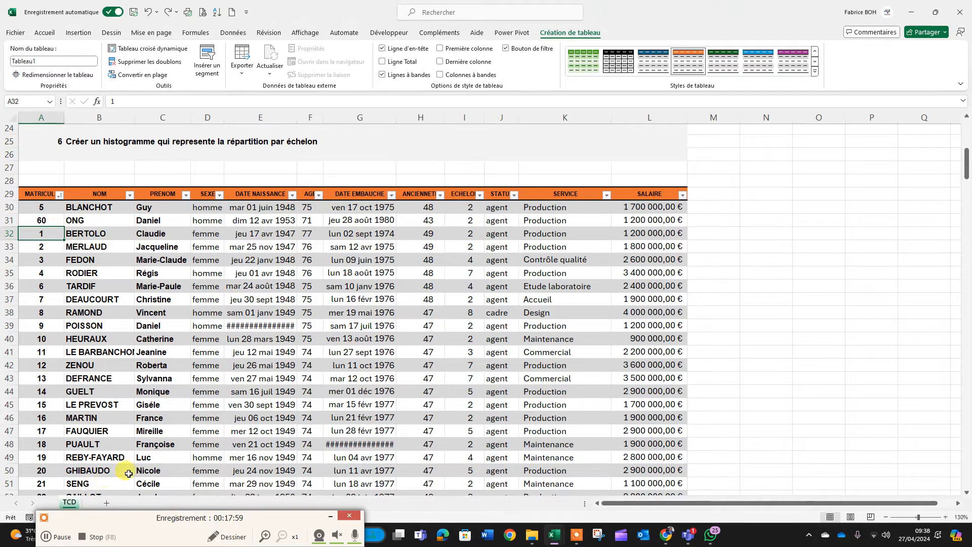
Review the list of pivot table tasks above the employee table.
{"action": "left_click", "coordinate": [66, 528]}
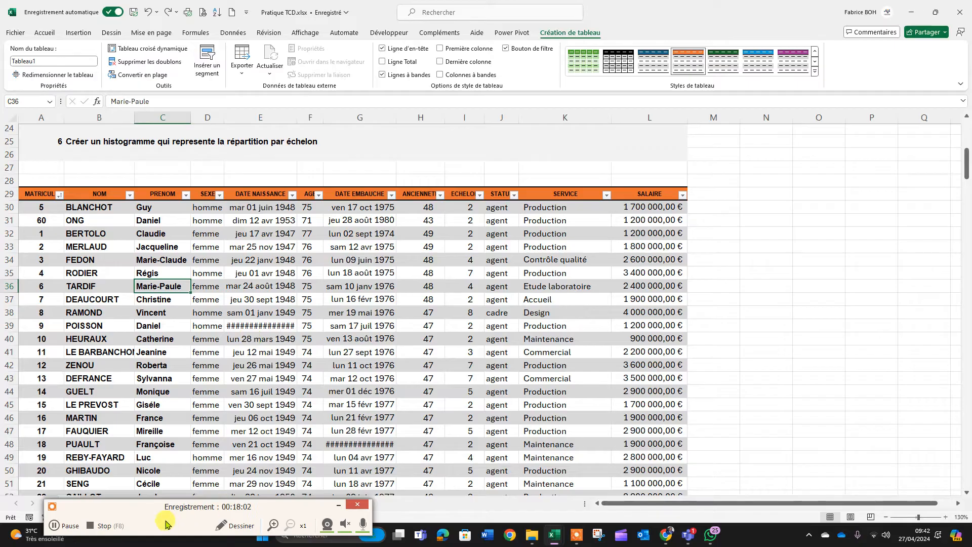
{"action": "left_click_drag", "start_coordinate": [129, 507], "coordinate": [122, 541]}
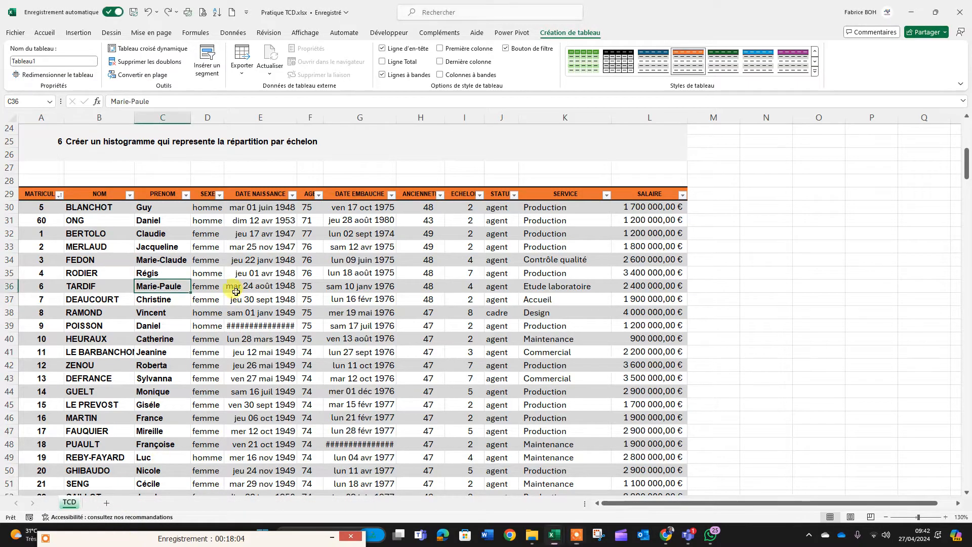
{"action": "scroll", "coordinate": [243, 286], "scroll_direction": "up", "scroll_amount": 7}
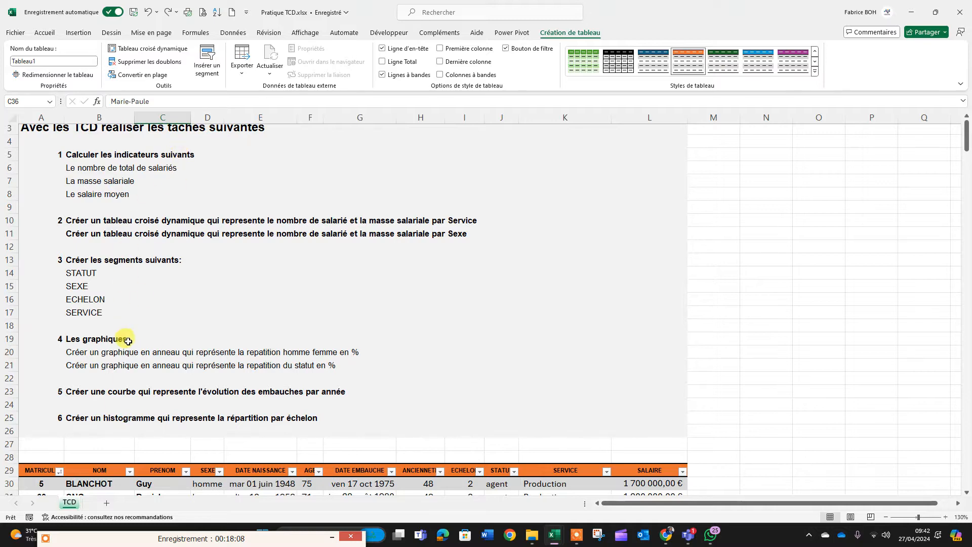
Examine the slicer and chart tasks together with the employee table's columns that feed them.
{"action": "scroll", "coordinate": [119, 244], "scroll_direction": "up", "scroll_amount": 1}
{"action": "scroll", "coordinate": [119, 244], "scroll_direction": "down", "scroll_amount": 4}
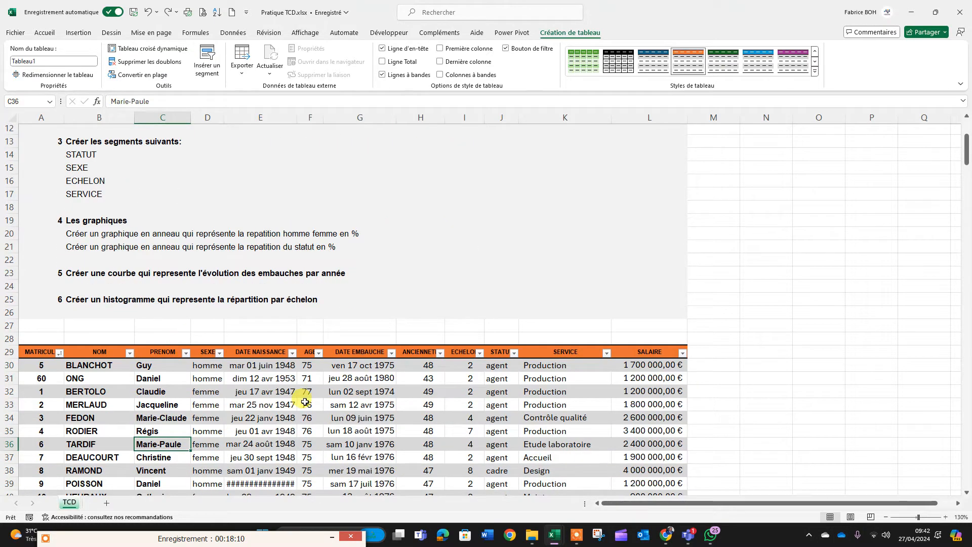
{"action": "left_click", "coordinate": [304, 402]}
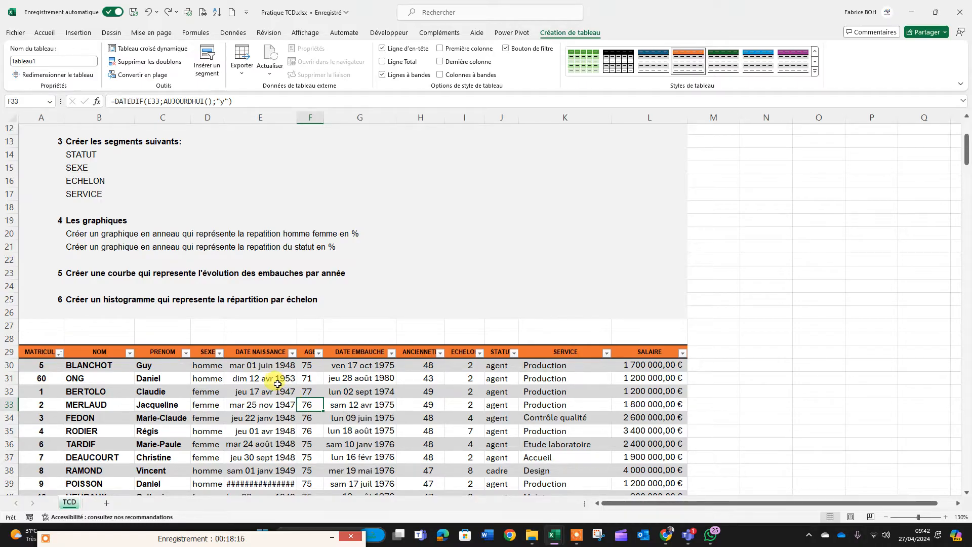
{"action": "left_click", "coordinate": [163, 390]}
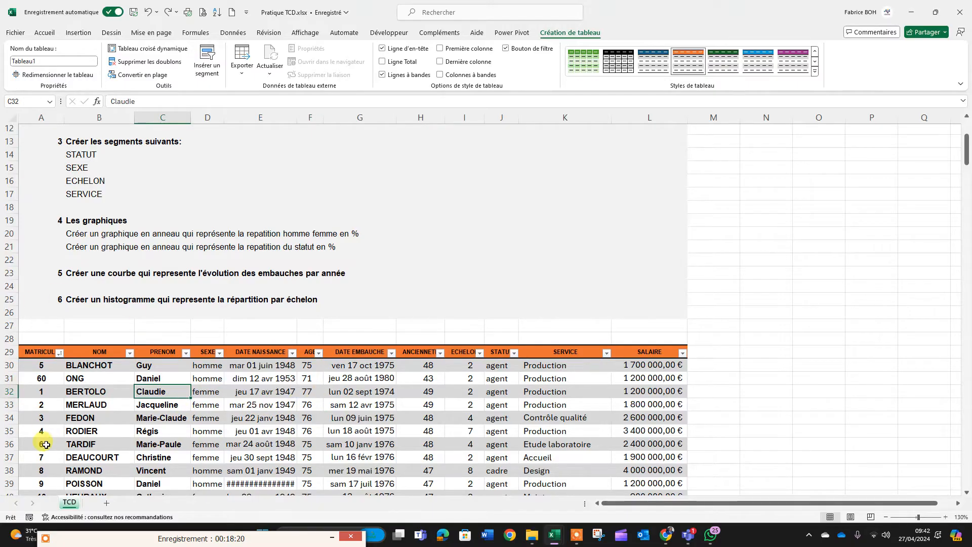
{"action": "scroll", "coordinate": [48, 444], "scroll_direction": "up", "scroll_amount": 4}
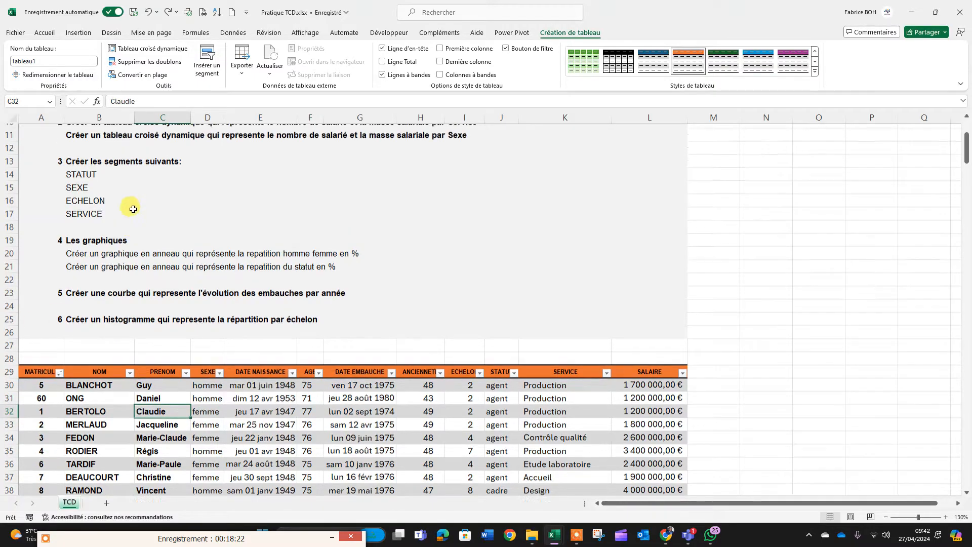
{"action": "left_click_drag", "start_coordinate": [130, 207], "coordinate": [175, 353]}
{"action": "scroll", "coordinate": [156, 447], "scroll_direction": "down", "scroll_amount": 3}
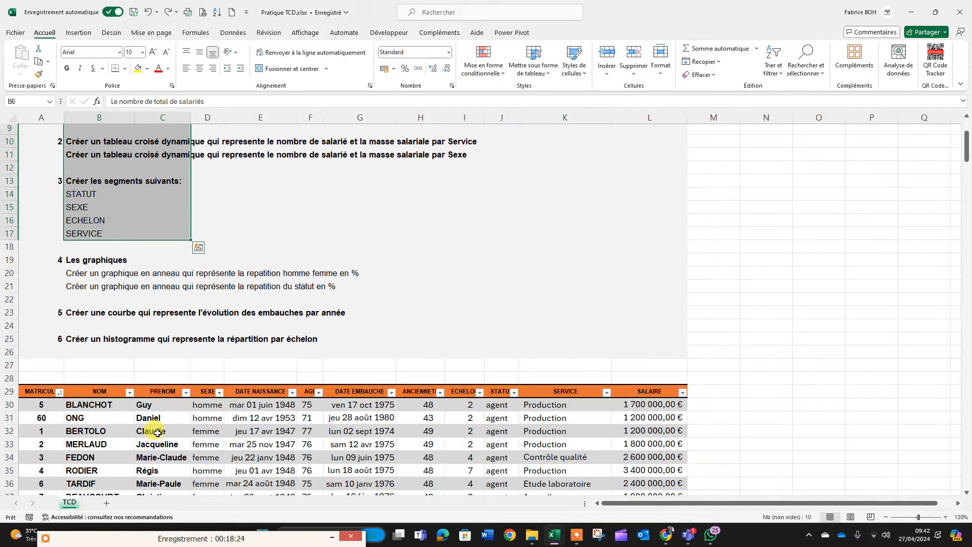
{"action": "left_click", "coordinate": [156, 430]}
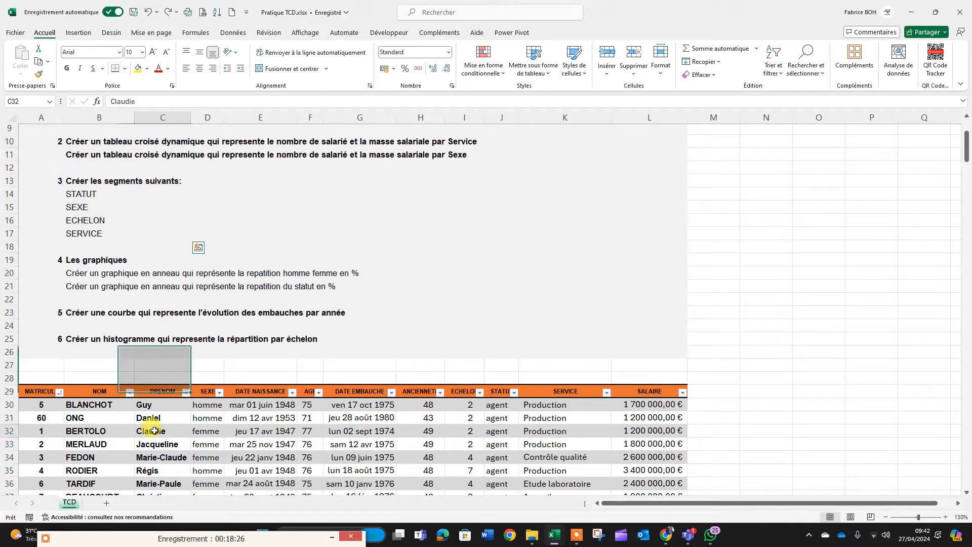
Insert the recommended pivot table « AGE » par « STATUT » et « SEXE » on a new sheet.
{"action": "left_click", "coordinate": [80, 33]}
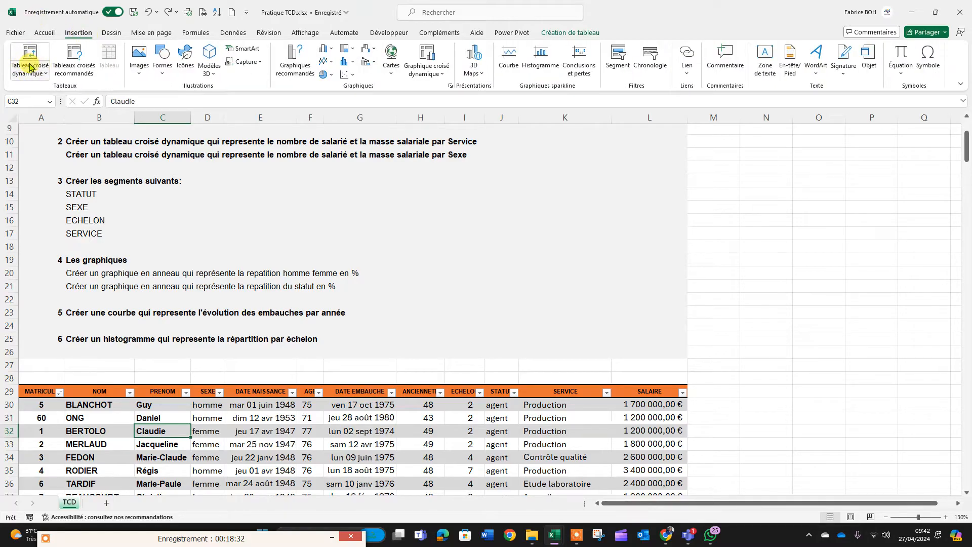
{"action": "left_click", "coordinate": [74, 60]}
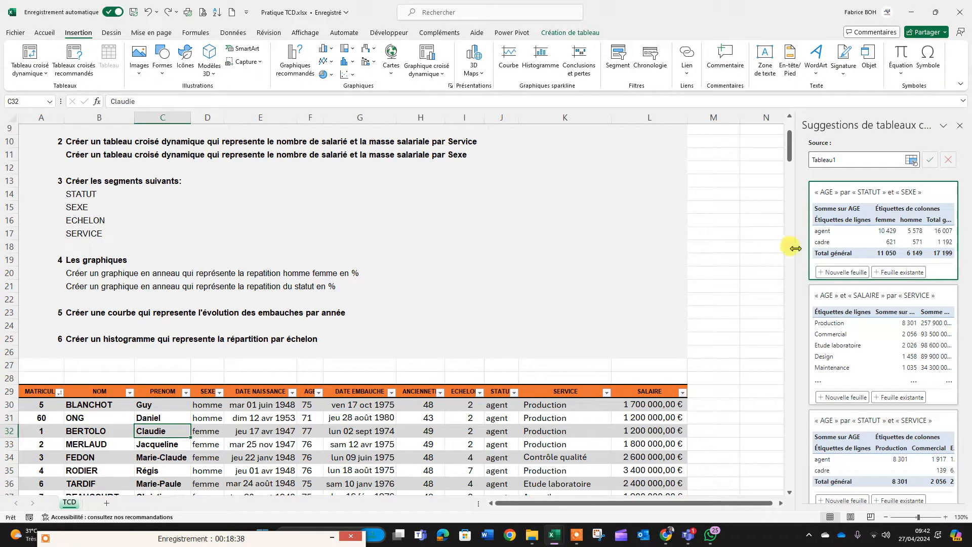
{"action": "scroll", "coordinate": [924, 243], "scroll_direction": "down", "scroll_amount": 3}
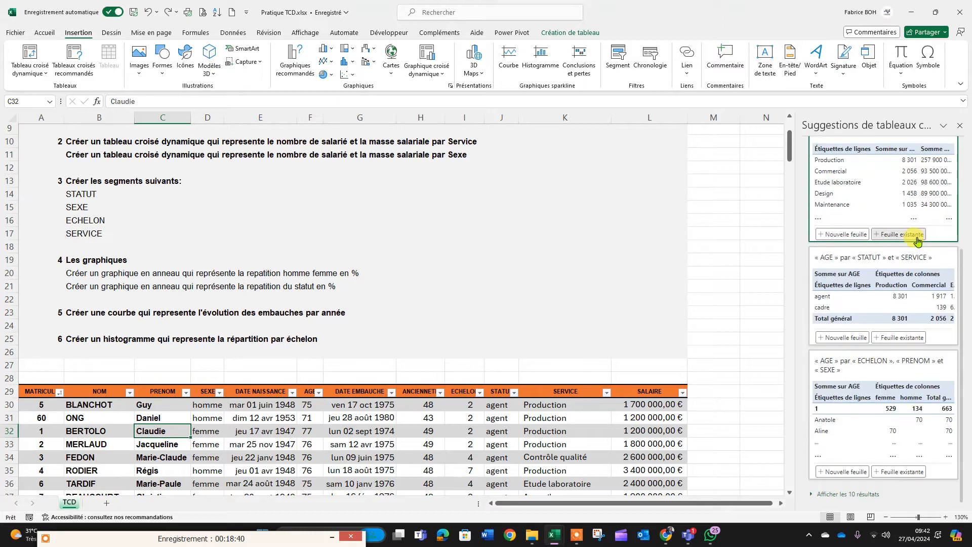
{"action": "scroll", "coordinate": [898, 415], "scroll_direction": "up", "scroll_amount": 3}
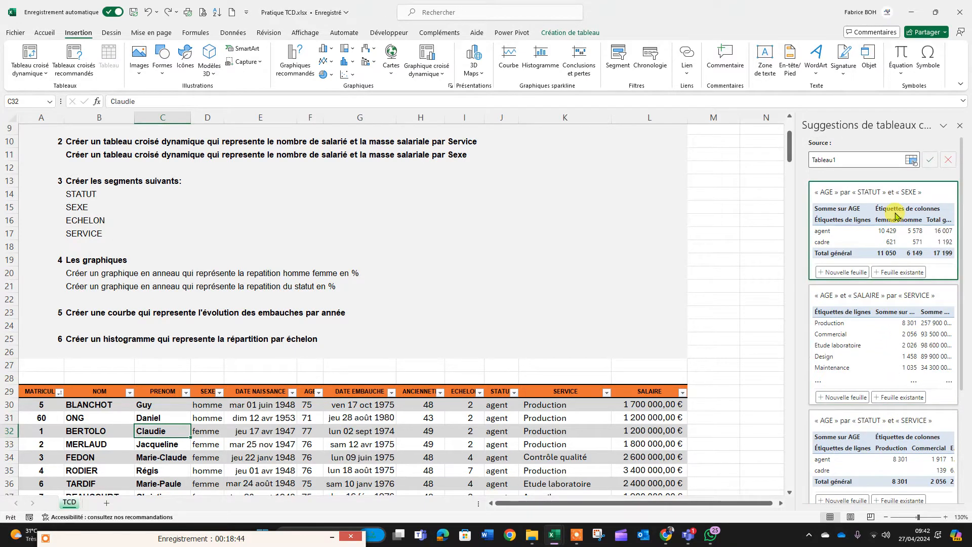
{"action": "left_click", "coordinate": [845, 274]}
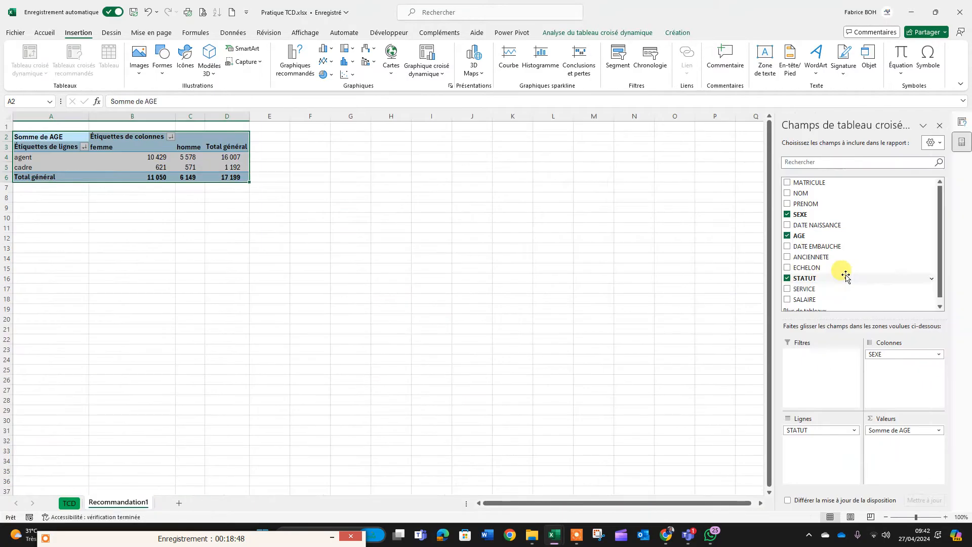
Examine the pivot table's Somme de AGE values for agent and cadre, split by femme and homme.
{"action": "left_click", "coordinate": [132, 247]}
{"action": "left_click_drag", "start_coordinate": [104, 162], "coordinate": [228, 159]}
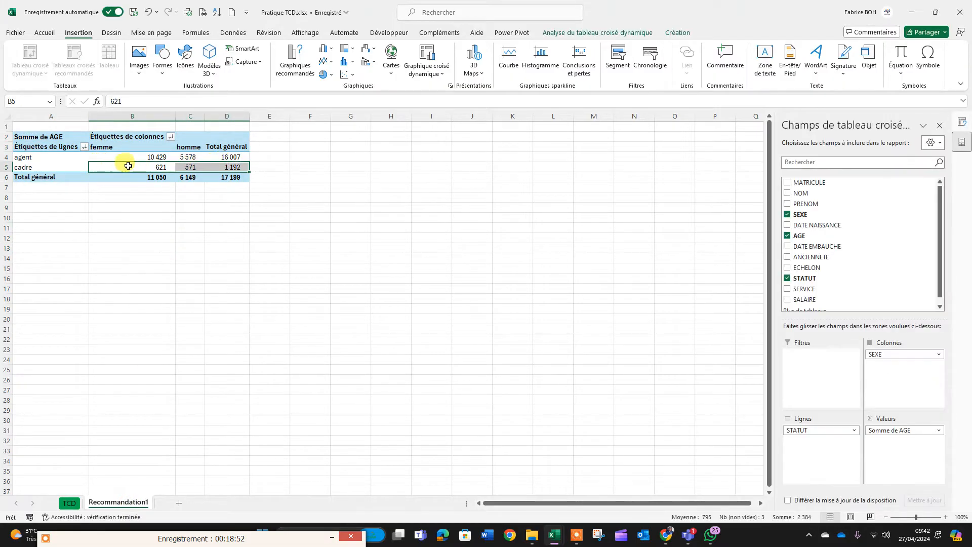
{"action": "left_click_drag", "start_coordinate": [109, 155], "coordinate": [221, 168]}
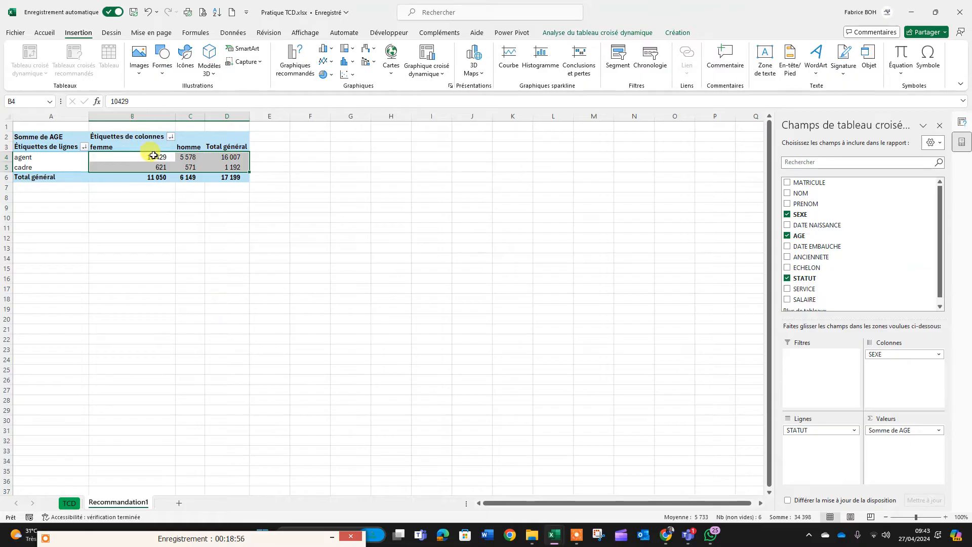
{"action": "left_click_drag", "start_coordinate": [153, 155], "coordinate": [232, 170]}
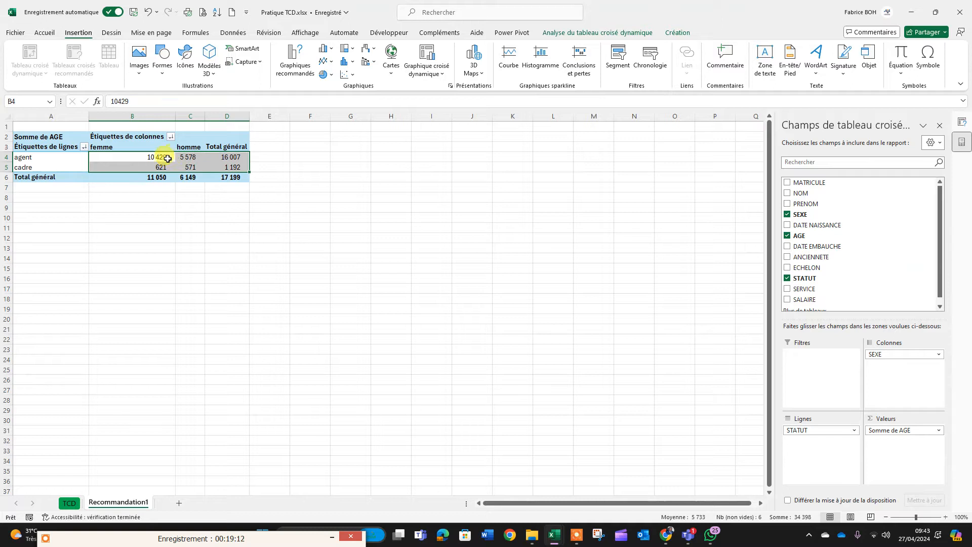
{"action": "mouse_move", "coordinate": [167, 159]}
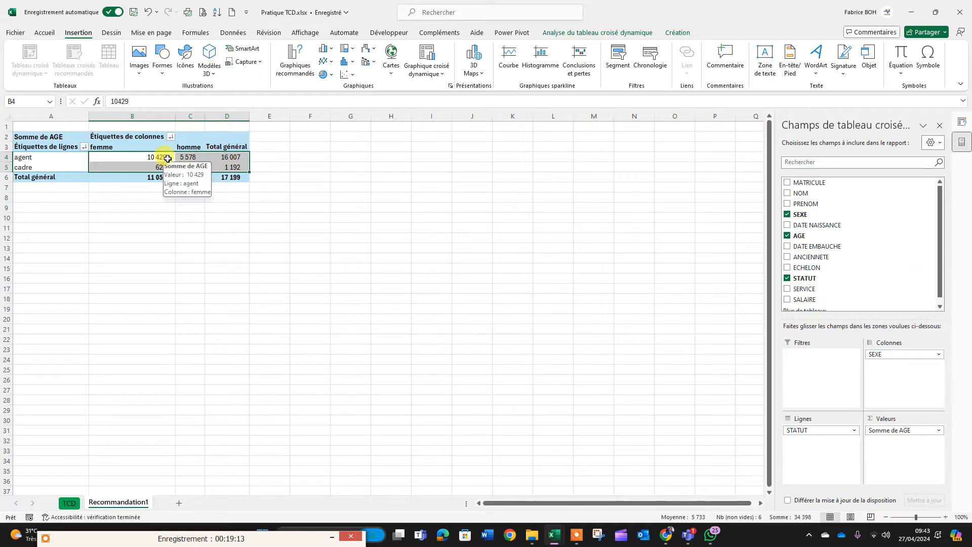
{"action": "left_click", "coordinate": [195, 160]}
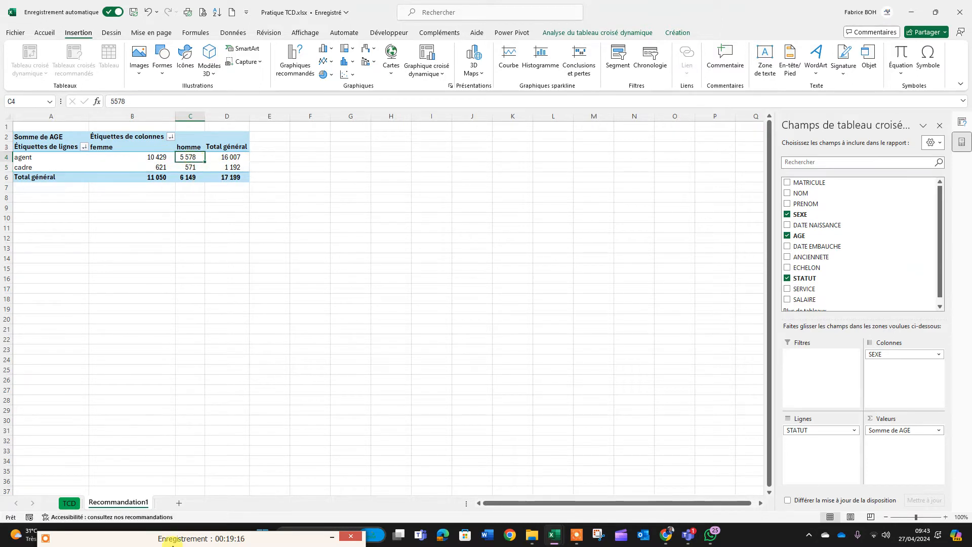
Delete the Recommandation1 sheet holding the suggested pivot table.
{"action": "right_click", "coordinate": [120, 505]}
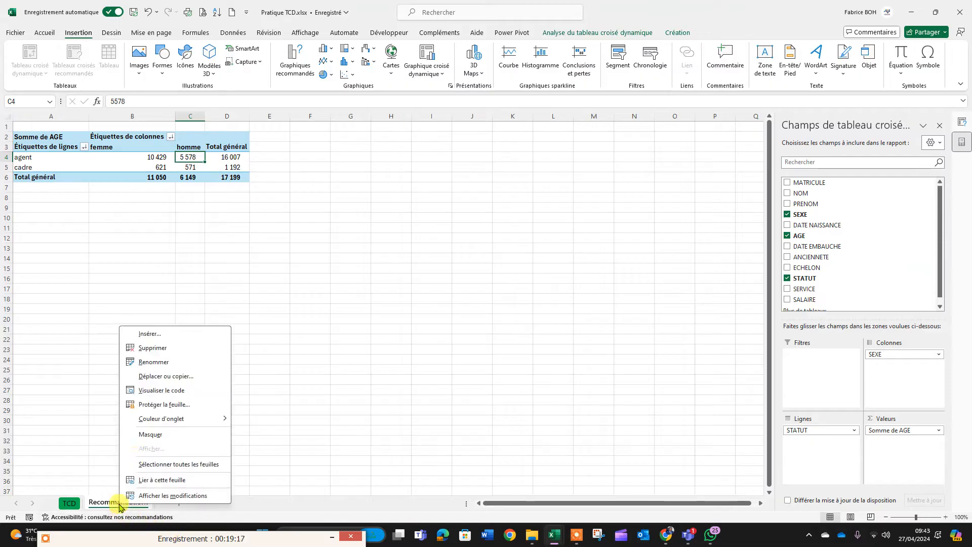
{"action": "left_click", "coordinate": [152, 347]}
{"action": "left_click", "coordinate": [504, 285]}
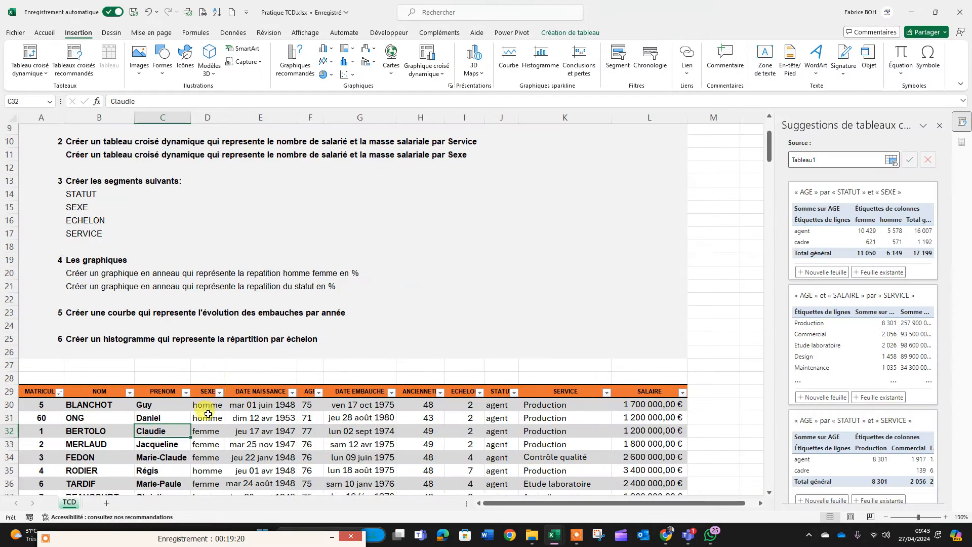
{"action": "left_click", "coordinate": [152, 418]}
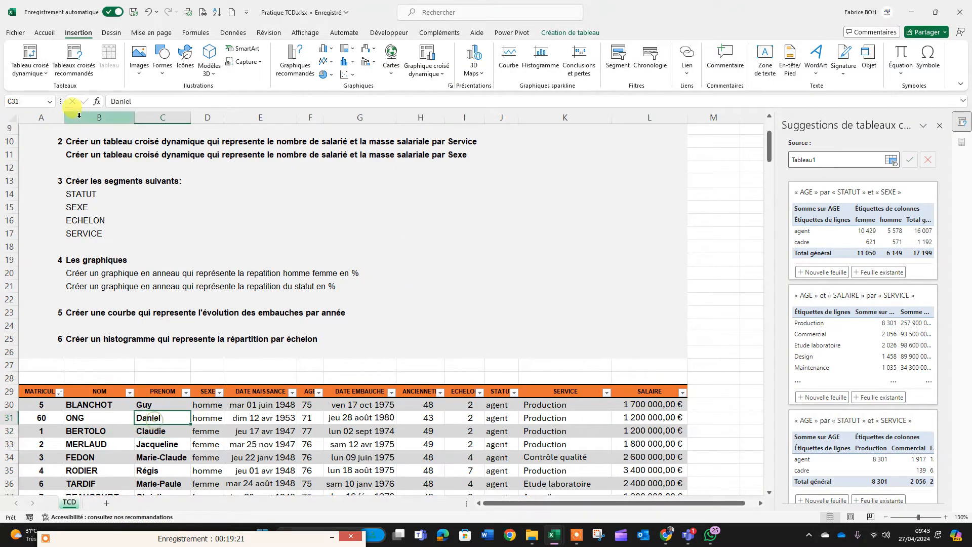
{"action": "left_click", "coordinate": [32, 61]}
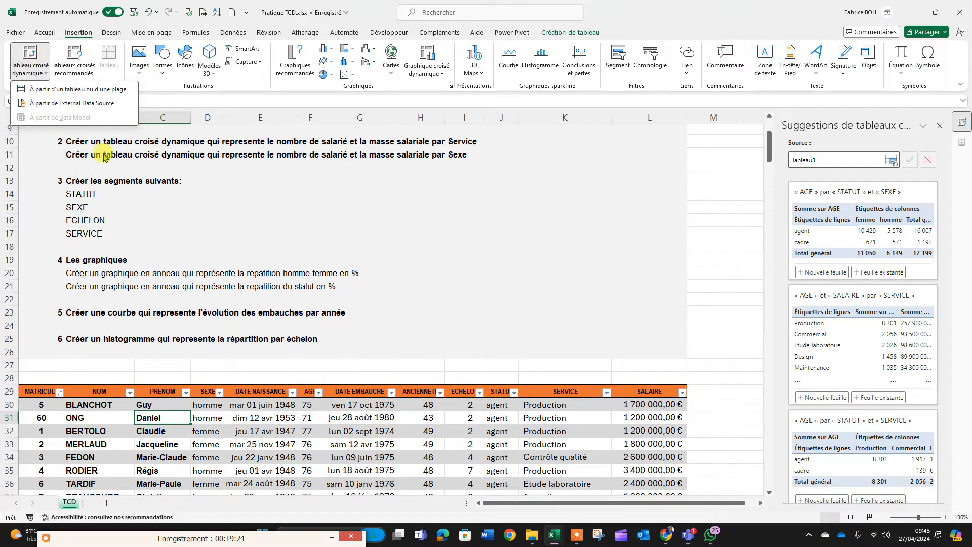
{"action": "left_click", "coordinate": [248, 411]}
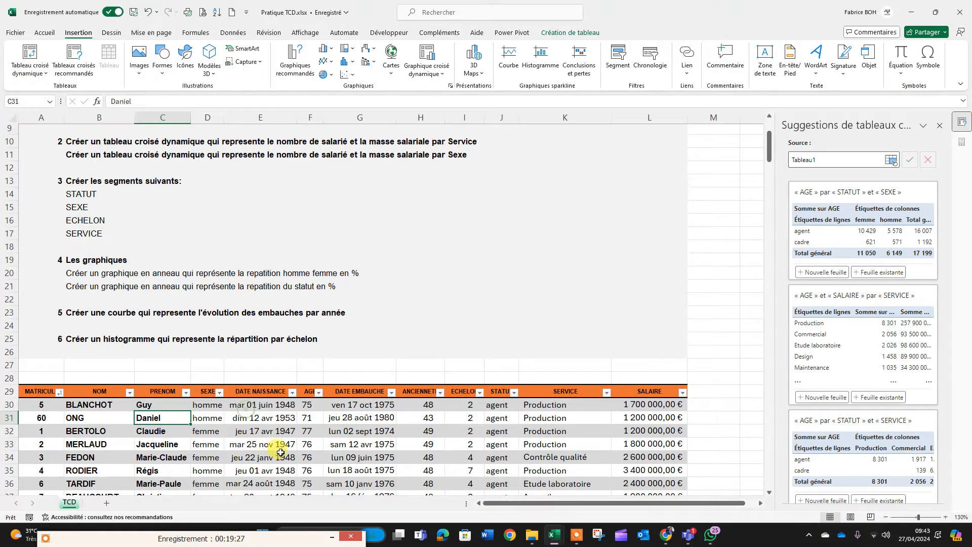
{"action": "left_click", "coordinate": [279, 452]}
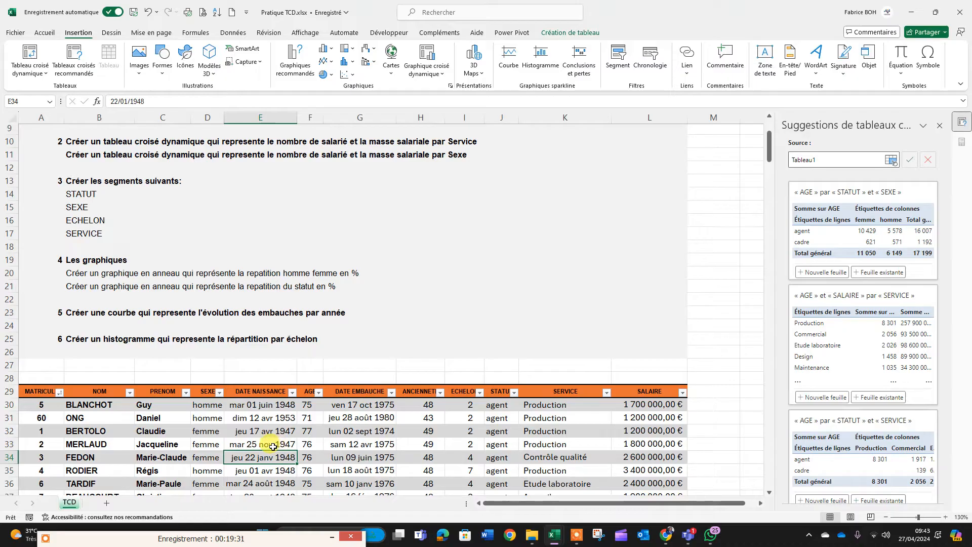
{"action": "left_click", "coordinate": [326, 430]}
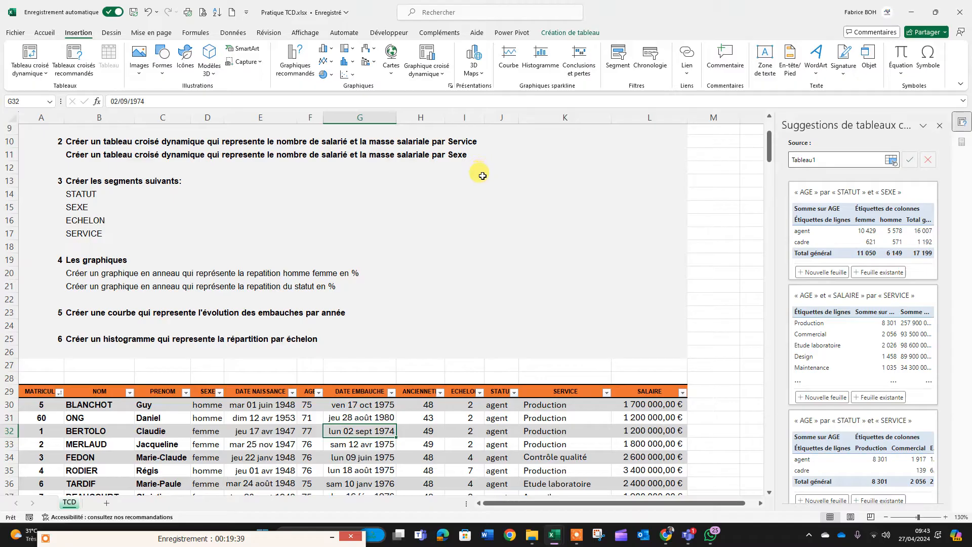
{"action": "left_click", "coordinate": [519, 354]}
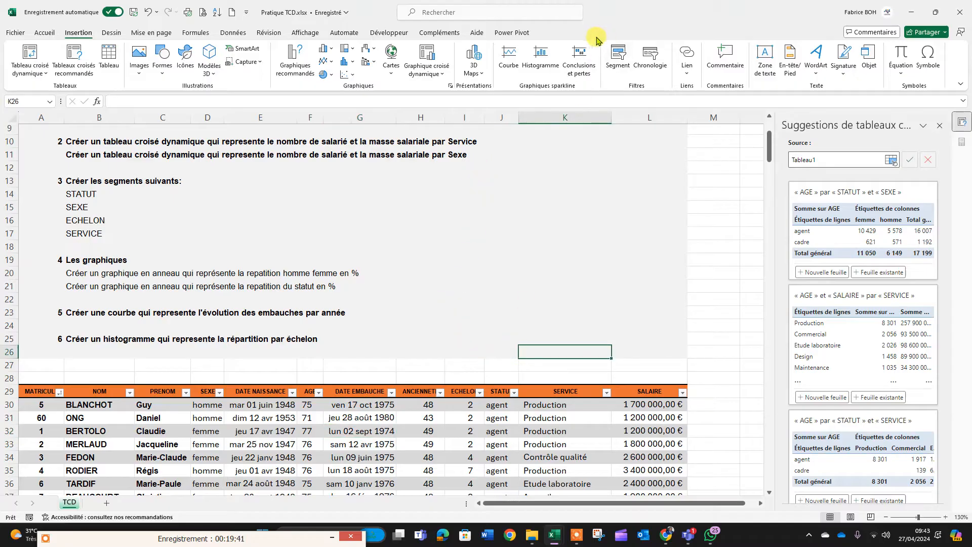
{"action": "left_click", "coordinate": [434, 429]}
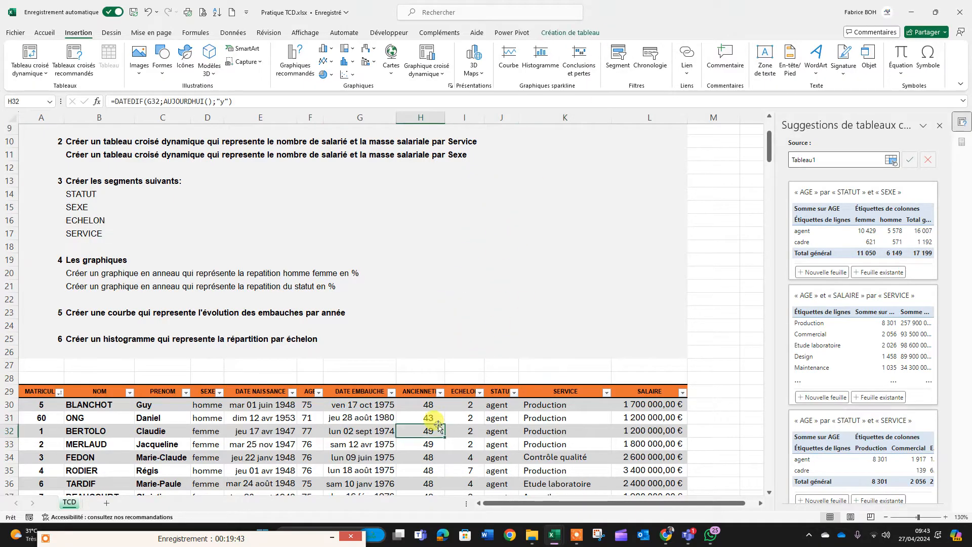
Check the source table name proposed for a new pivot table of the employee data, and cancel its creation.
{"action": "left_click", "coordinate": [567, 36]}
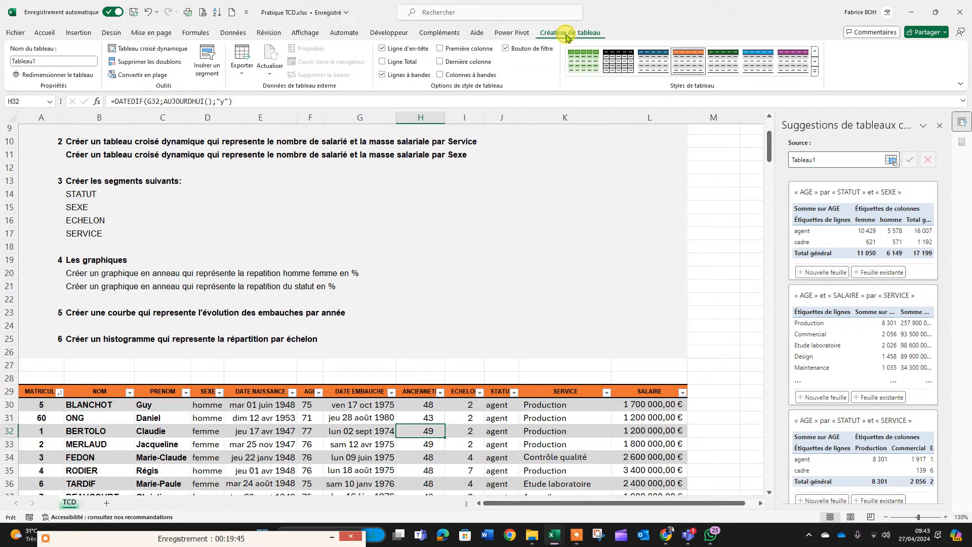
{"action": "left_click", "coordinate": [150, 54]}
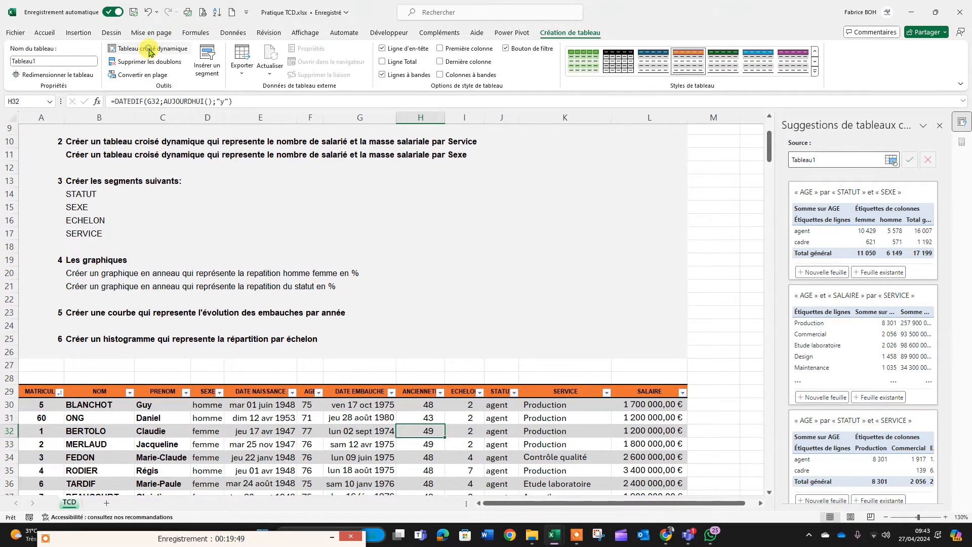
{"action": "left_click_drag", "start_coordinate": [523, 215], "coordinate": [242, 208]}
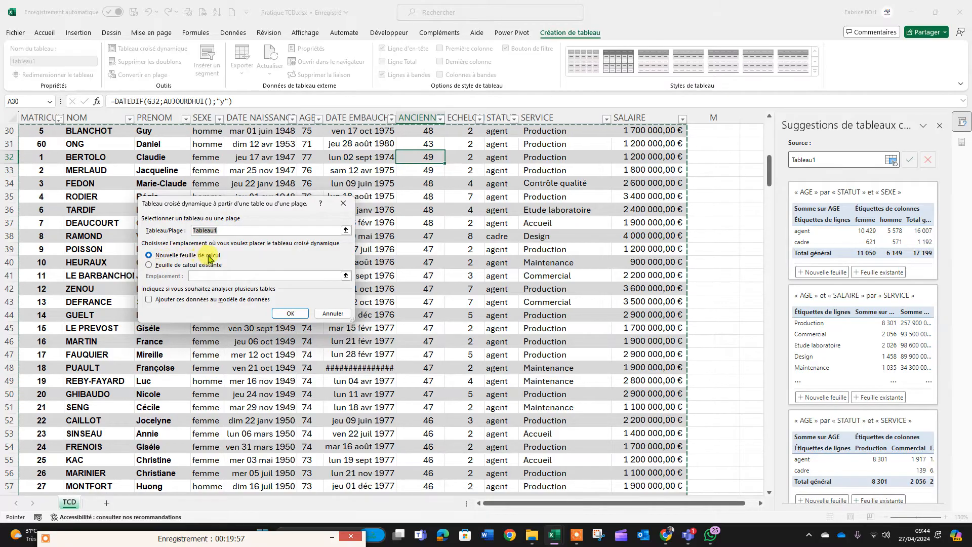
{"action": "left_click_drag", "start_coordinate": [224, 230], "coordinate": [172, 231]}
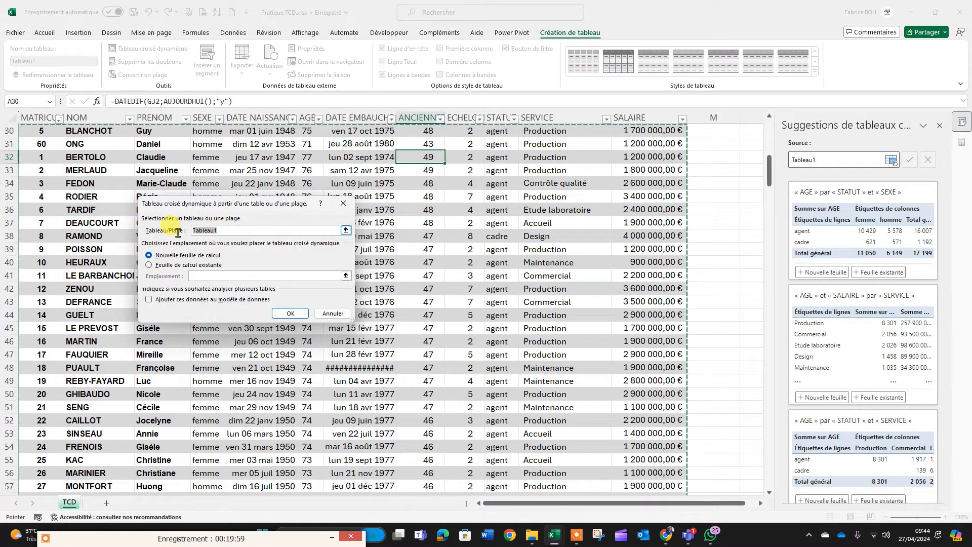
{"action": "left_click", "coordinate": [345, 205]}
{"action": "left_click", "coordinate": [405, 195]}
Rename the employee table as DATA_RH.
{"action": "scroll", "coordinate": [435, 198], "scroll_direction": "up", "scroll_amount": 3}
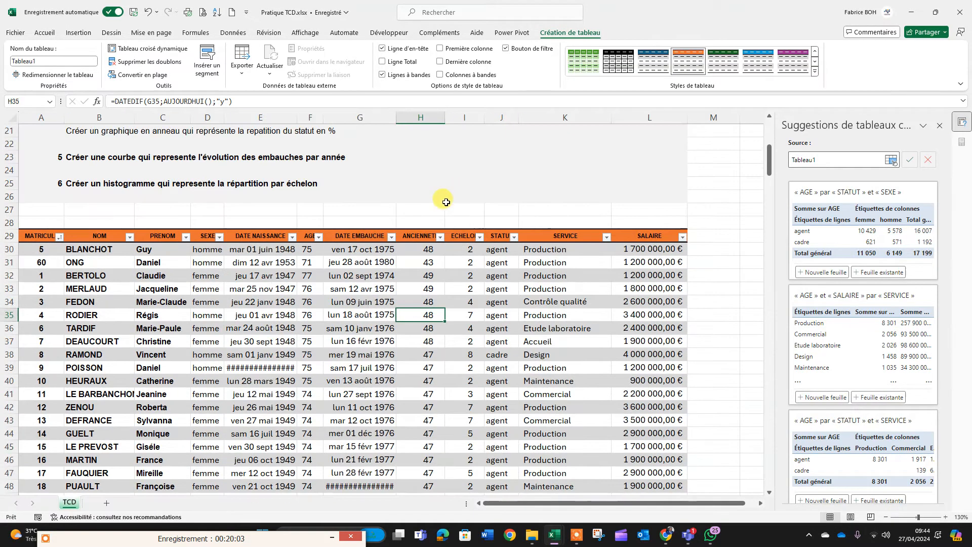
{"action": "left_click", "coordinate": [253, 289]}
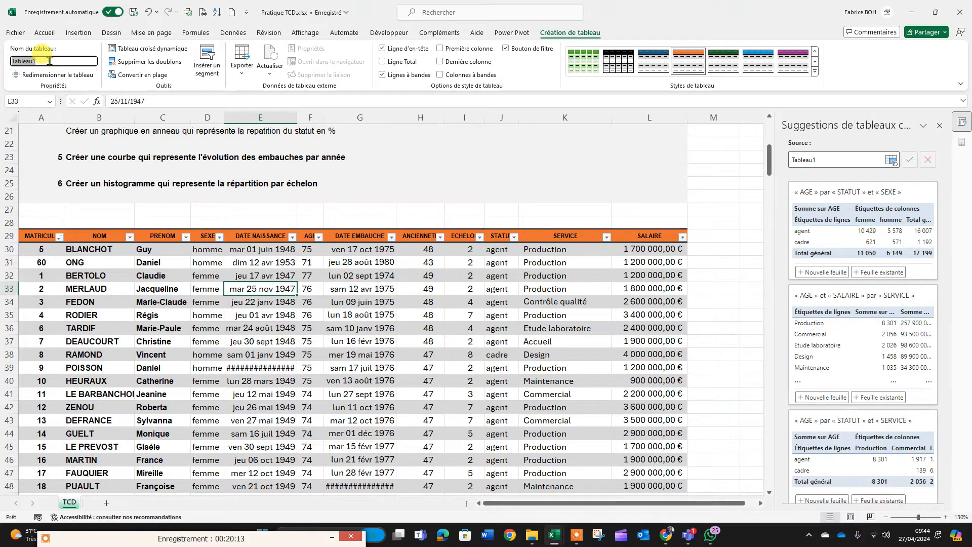
{"action": "type", "text": "DATA_"}
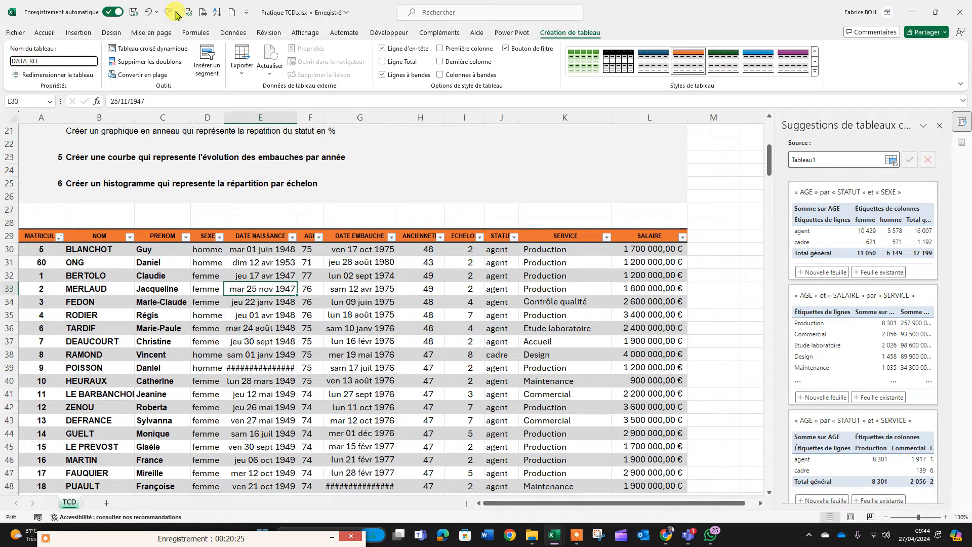
{"action": "type", "text": "RH"}
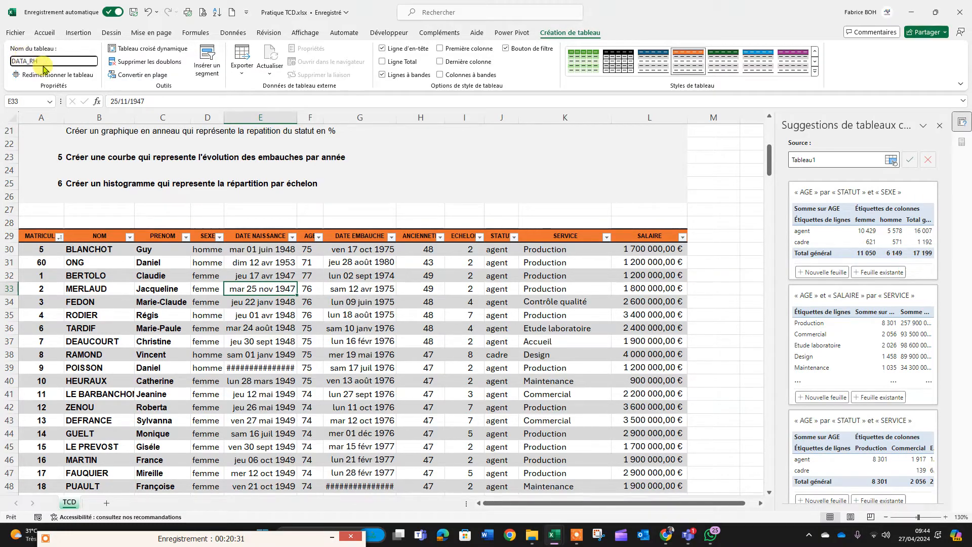
{"action": "left_click_drag", "start_coordinate": [48, 61], "coordinate": [5, 65]}
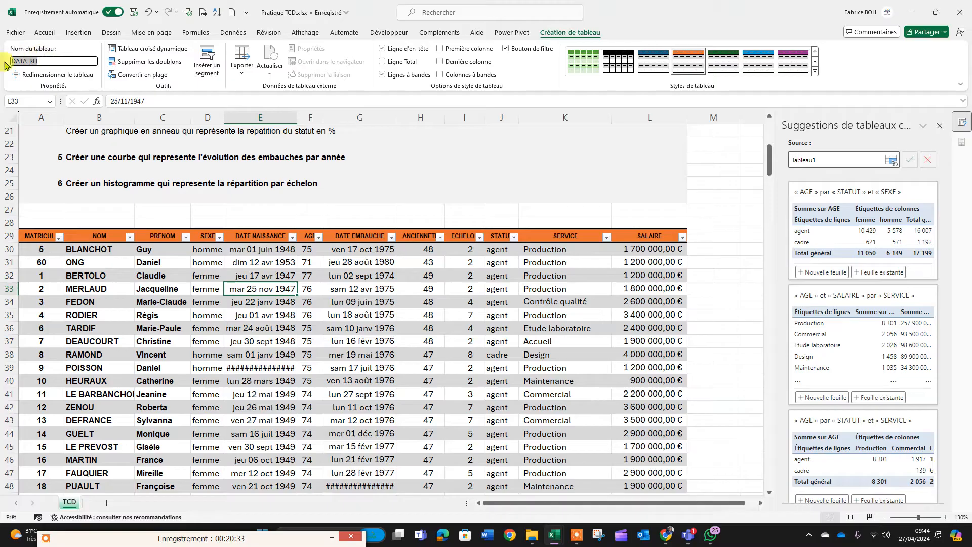
{"action": "left_click", "coordinate": [29, 61]}
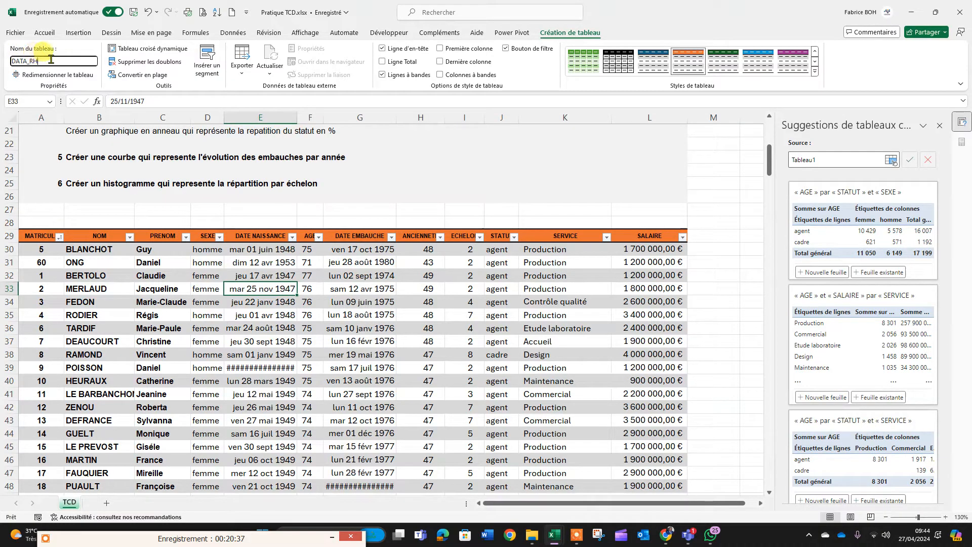
{"action": "key", "text": "Return"}
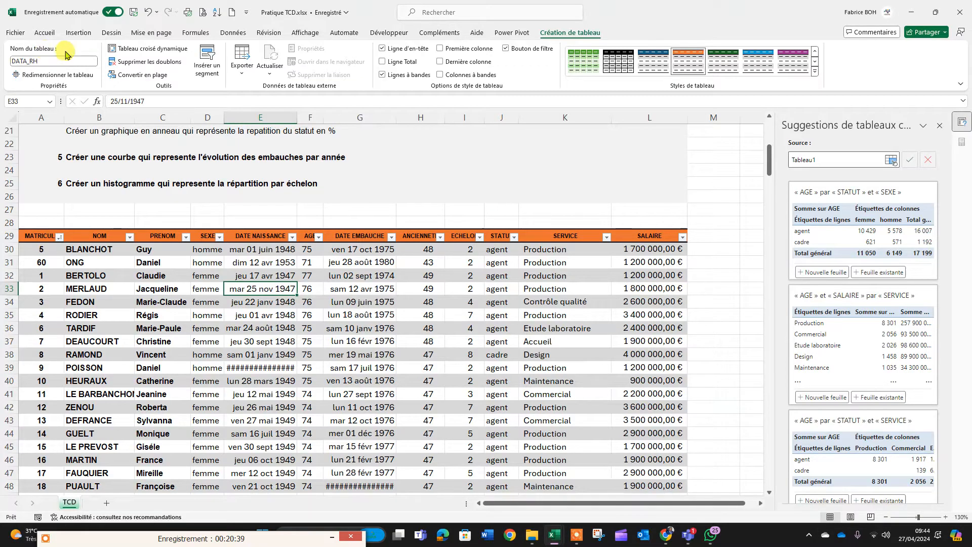
Create a pivot table from the DATA_RH table on a new worksheet.
{"action": "left_click", "coordinate": [258, 249]}
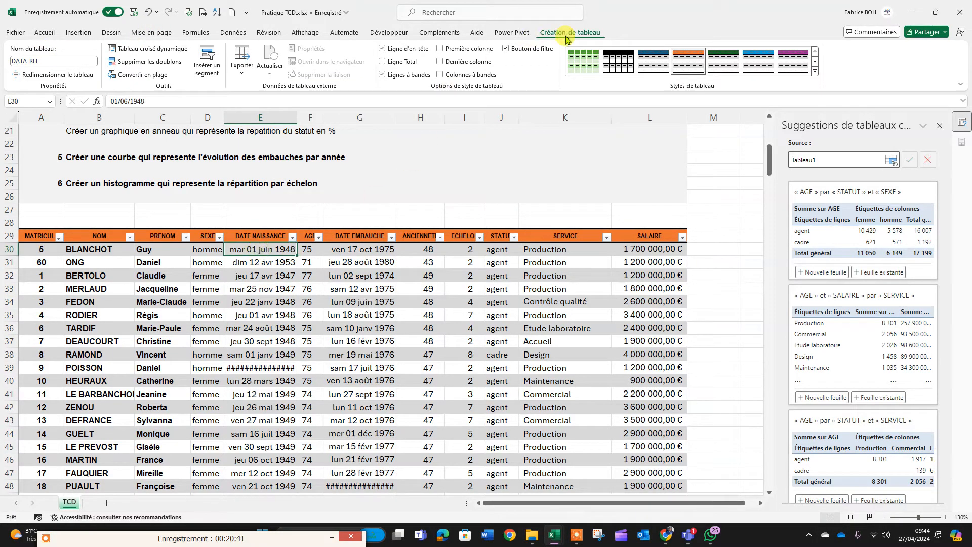
{"action": "left_click", "coordinate": [151, 48]}
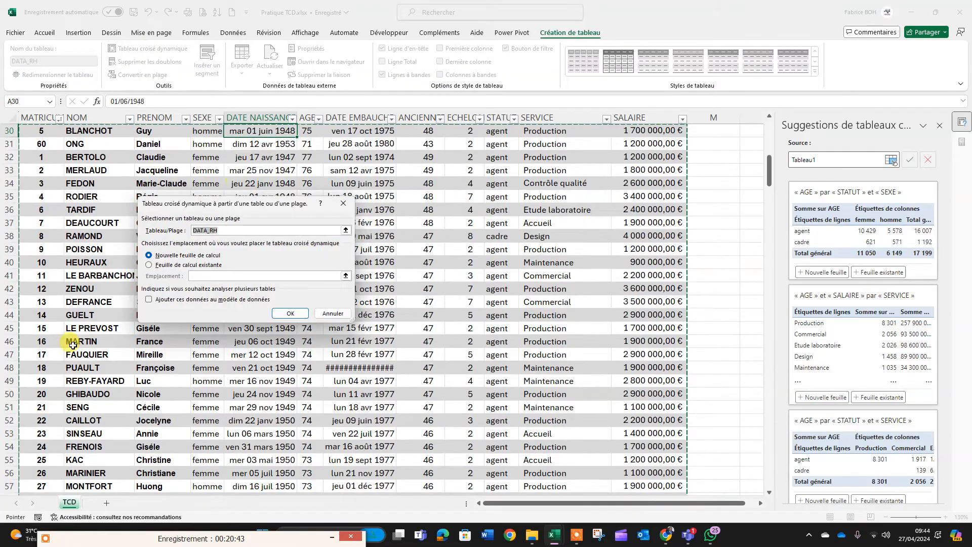
{"action": "left_click", "coordinate": [223, 230]}
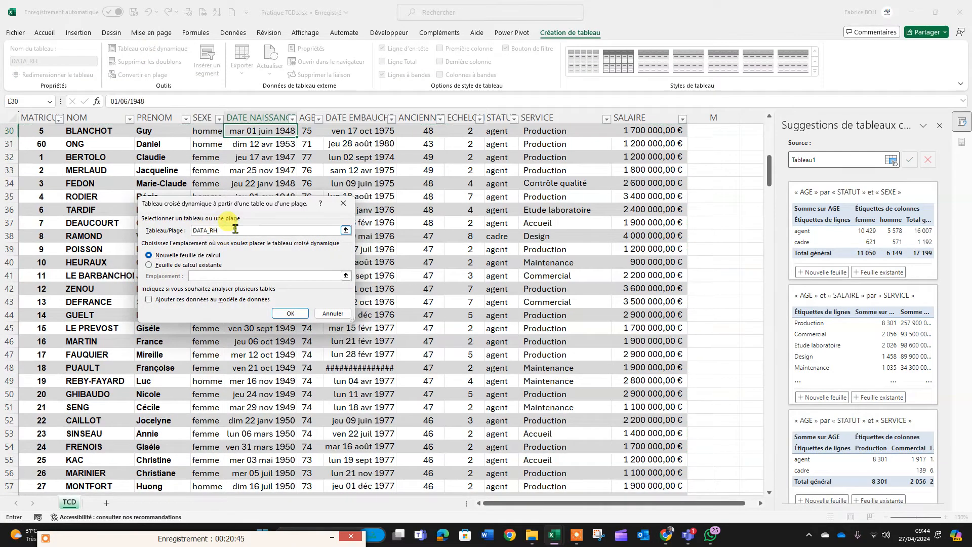
{"action": "left_click_drag", "start_coordinate": [235, 229], "coordinate": [174, 230]}
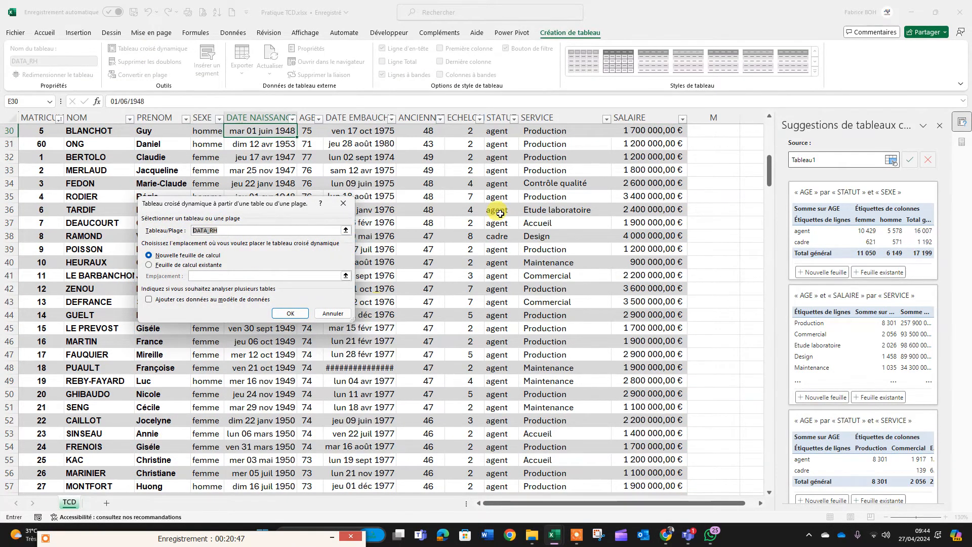
{"action": "scroll", "coordinate": [455, 215], "scroll_direction": "up", "scroll_amount": 5}
{"action": "scroll", "coordinate": [405, 329], "scroll_direction": "down", "scroll_amount": 4}
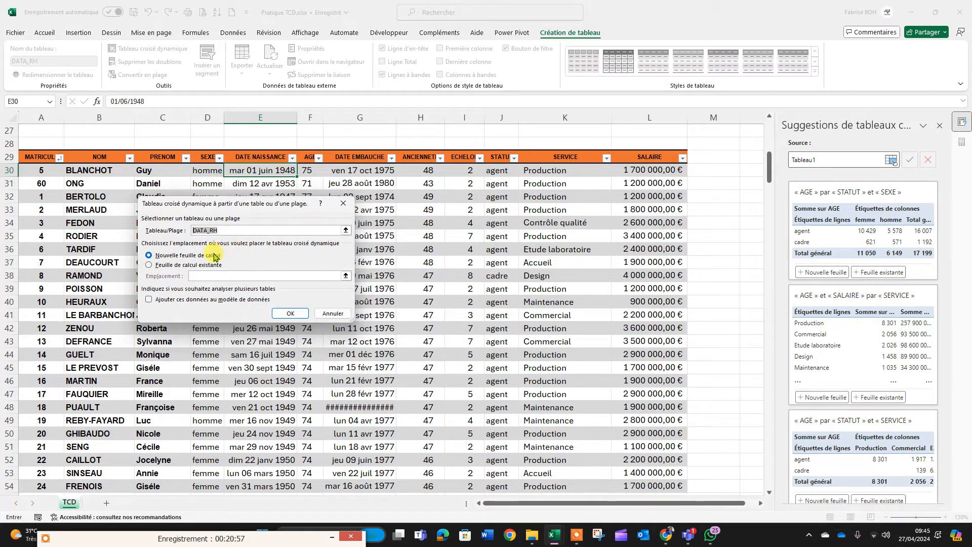
{"action": "left_click", "coordinate": [149, 265]}
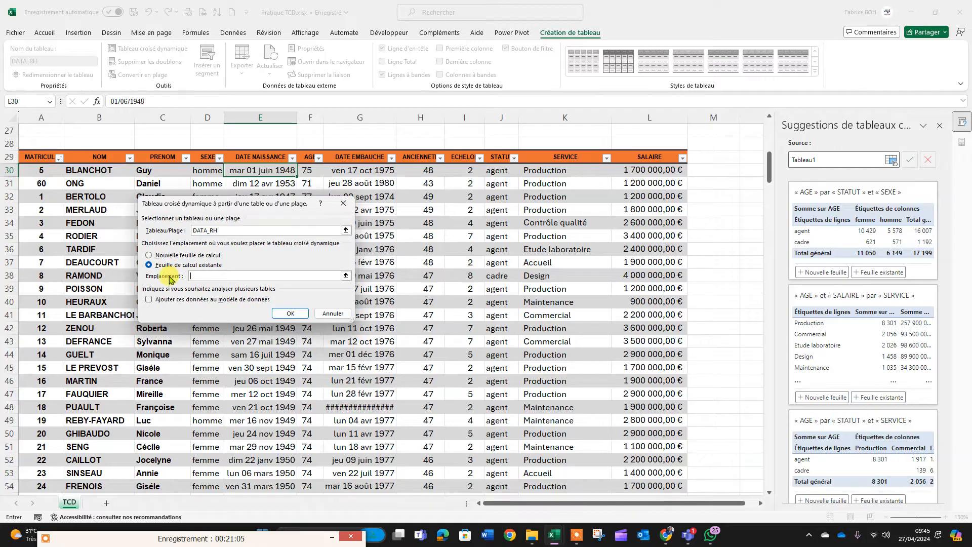
{"action": "left_click", "coordinate": [149, 255]}
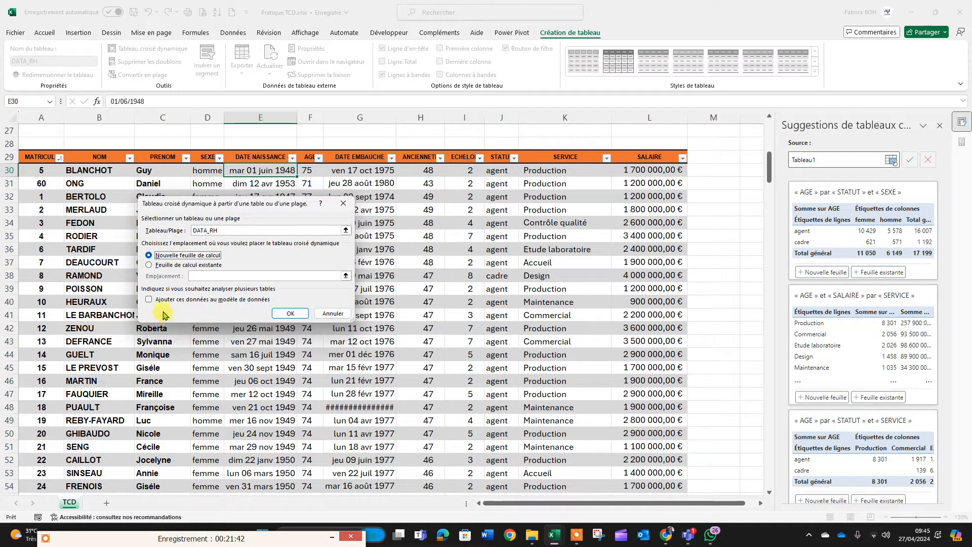
{"action": "left_click", "coordinate": [293, 314]}
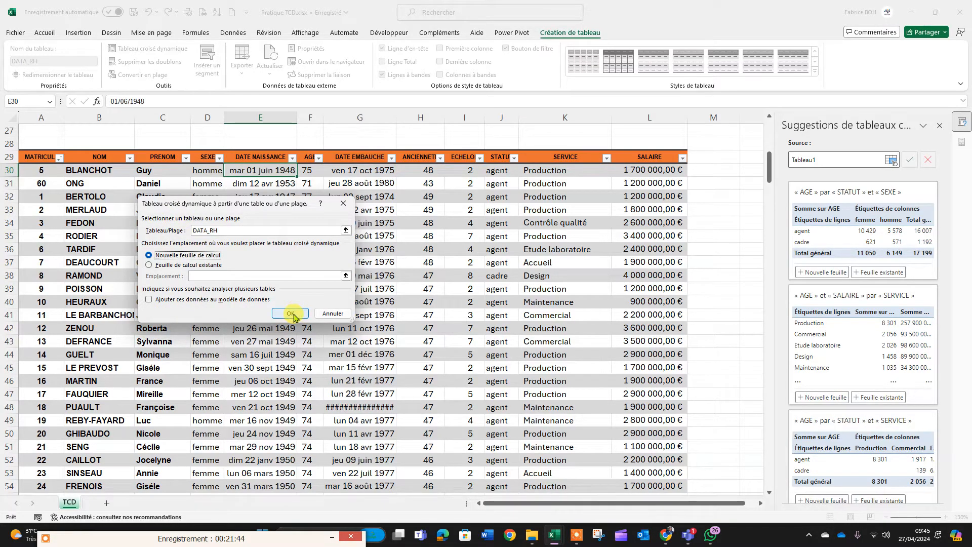
{"action": "left_click", "coordinate": [293, 314]}
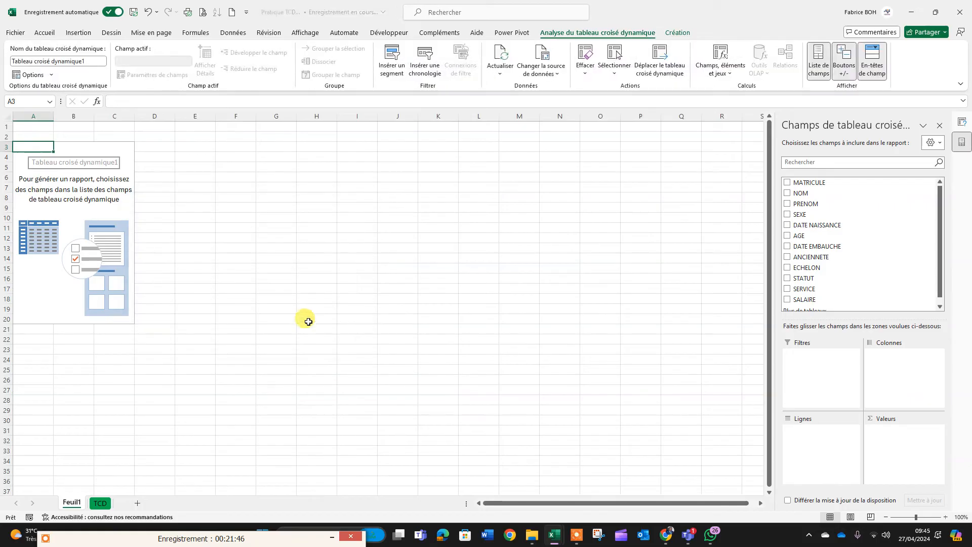
Rename the new pivot table sheet as ANALYSE.
{"action": "double_click", "coordinate": [71, 503]}
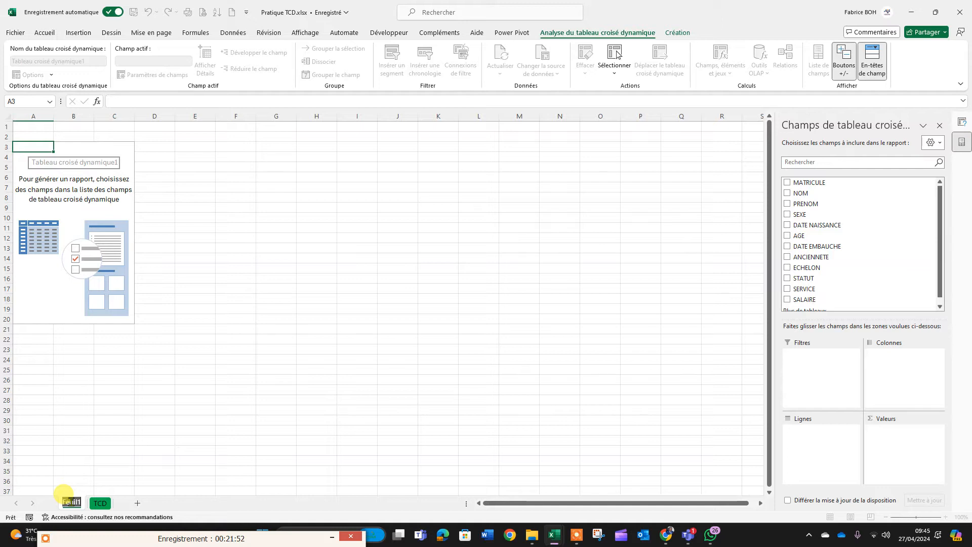
{"action": "type", "text": "ANALYSE"}
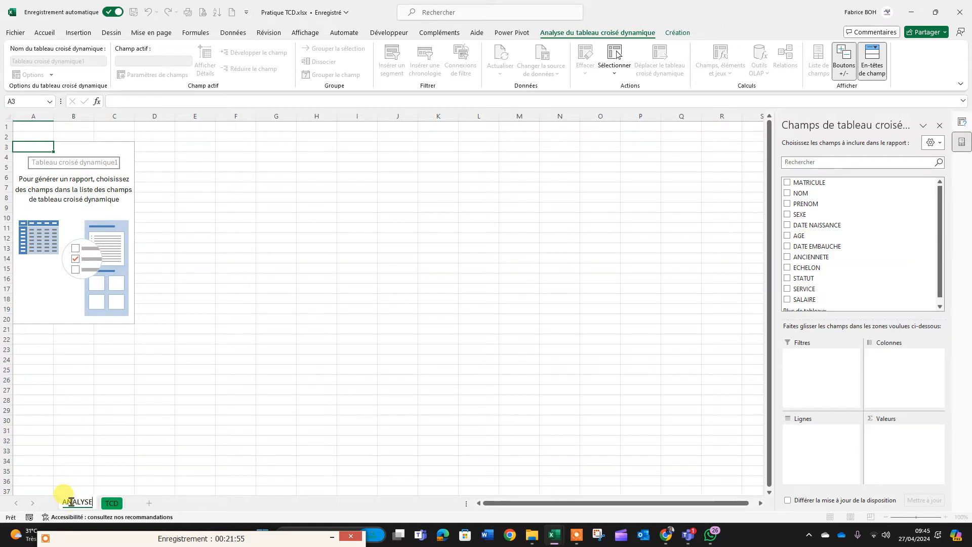
{"action": "key", "text": "Return"}
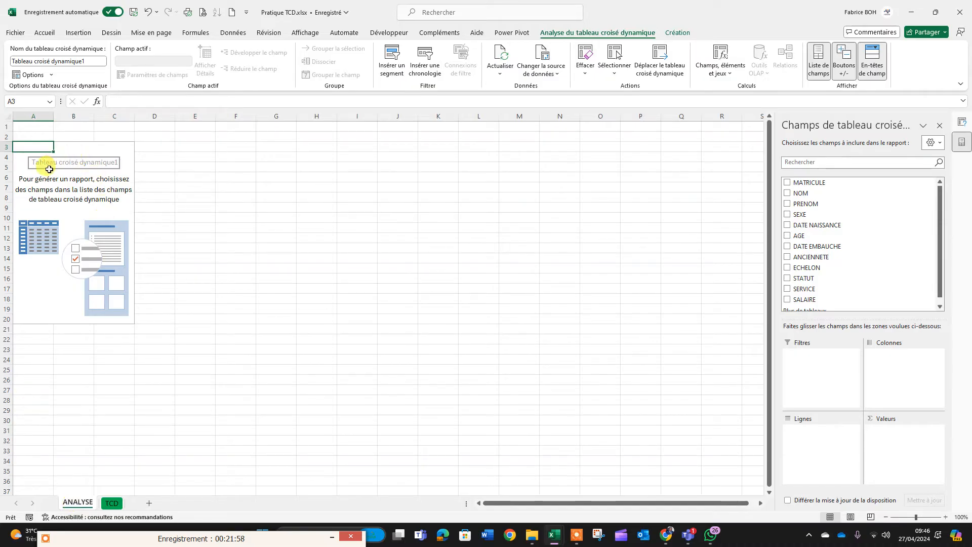
Select the empty pivot table area and widen the pivot table field list pane.
{"action": "left_click_drag", "start_coordinate": [21, 147], "coordinate": [121, 319]}
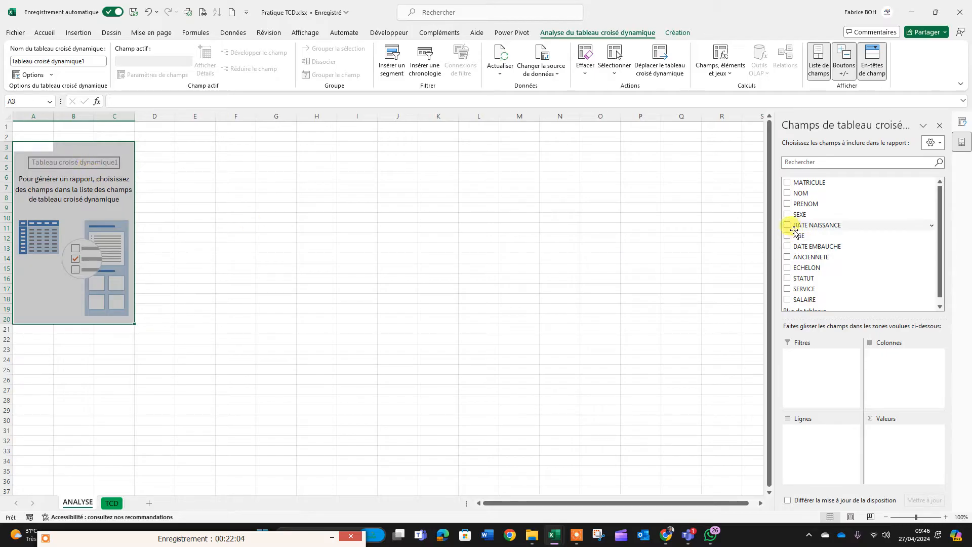
{"action": "left_click_drag", "start_coordinate": [775, 224], "coordinate": [545, 259]}
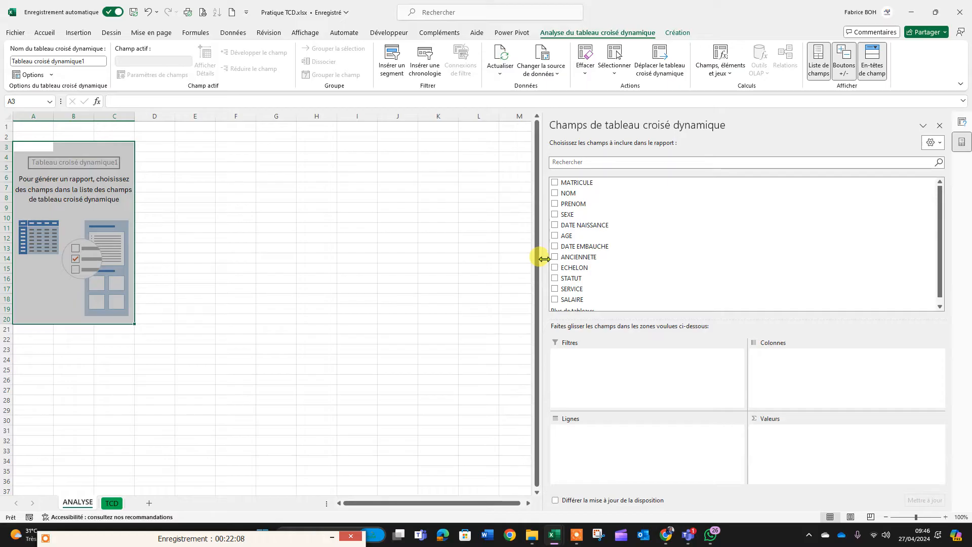
Search the pivot table field list for SEXE, and clear the search to list all fields again.
{"action": "left_click", "coordinate": [558, 163]}
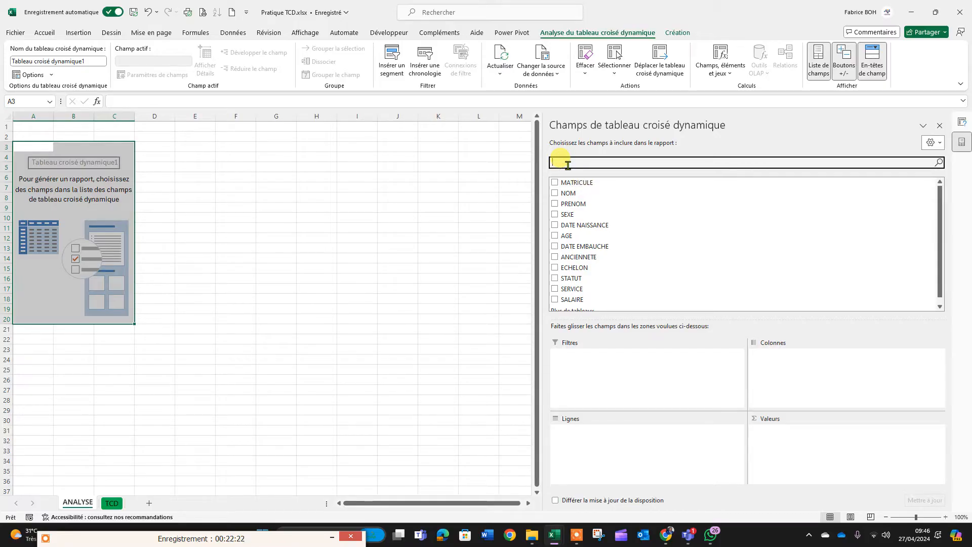
{"action": "type", "text": "SEXE"}
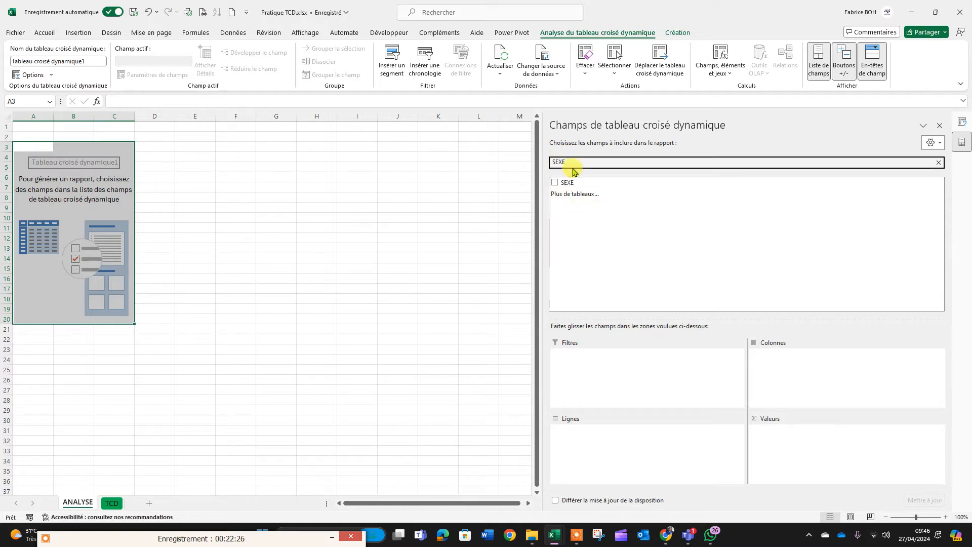
{"action": "double_click", "coordinate": [552, 162]}
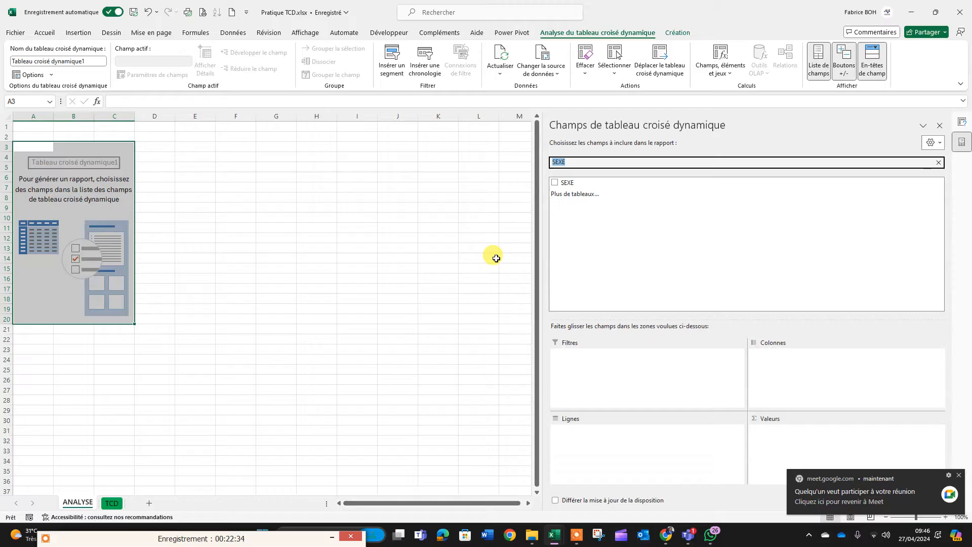
{"action": "left_click_drag", "start_coordinate": [284, 539], "coordinate": [283, 528]}
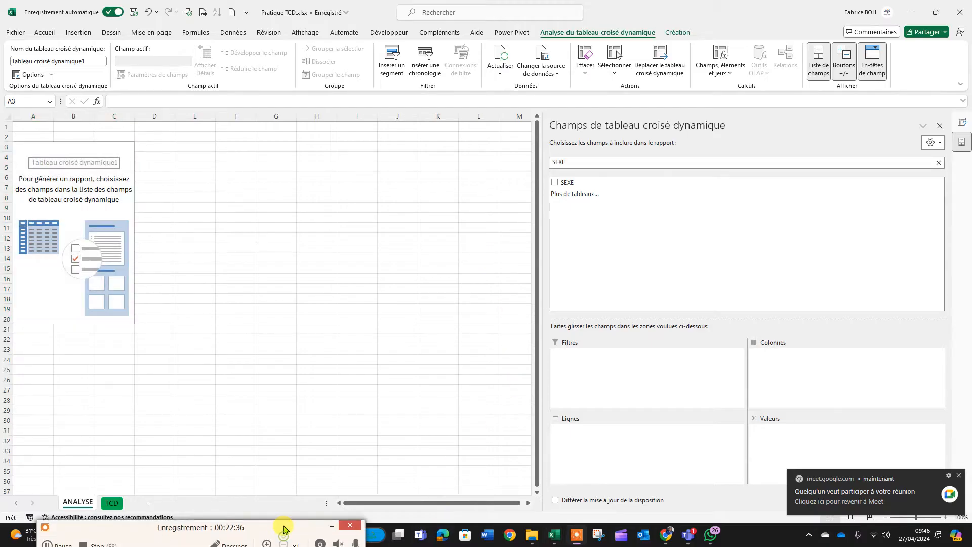
{"action": "left_click", "coordinate": [47, 545]}
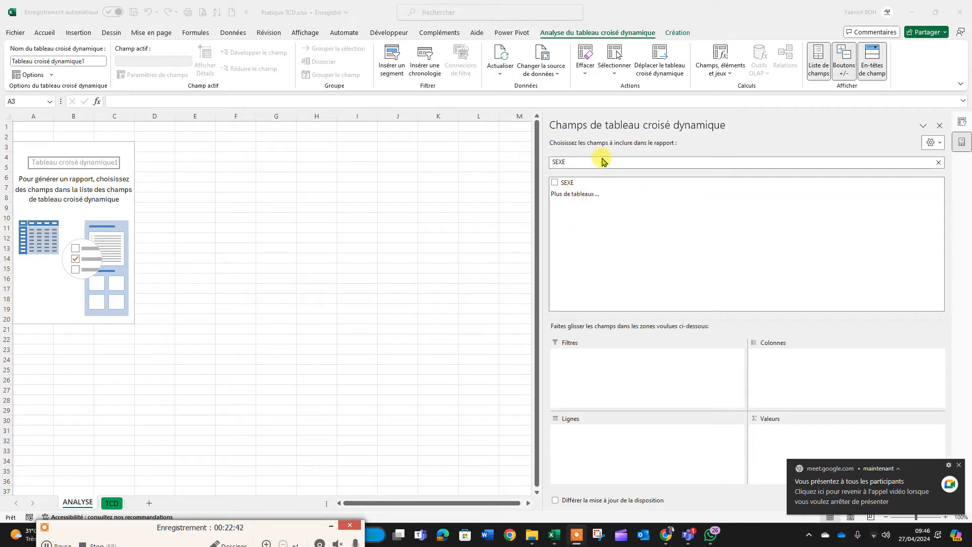
{"action": "left_click", "coordinate": [933, 166]}
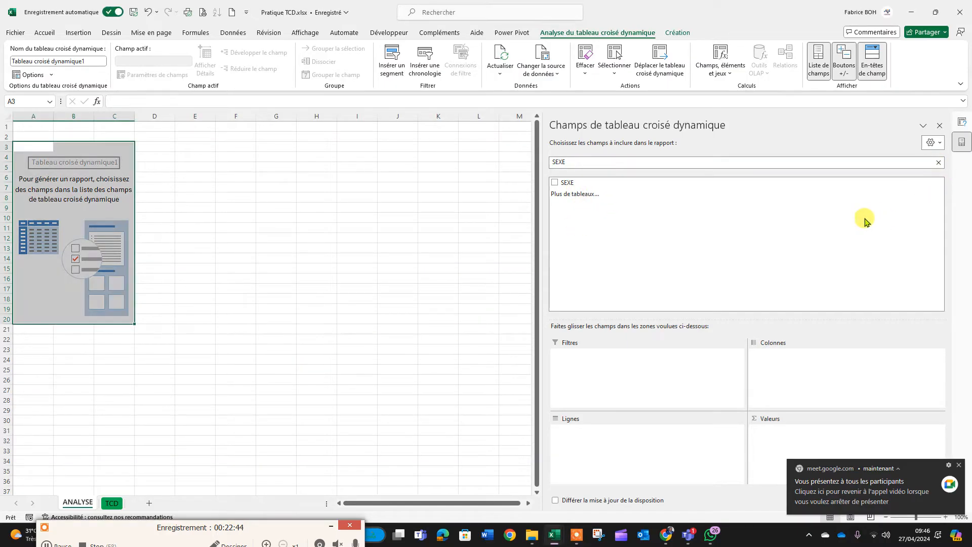
{"action": "left_click", "coordinate": [938, 162]}
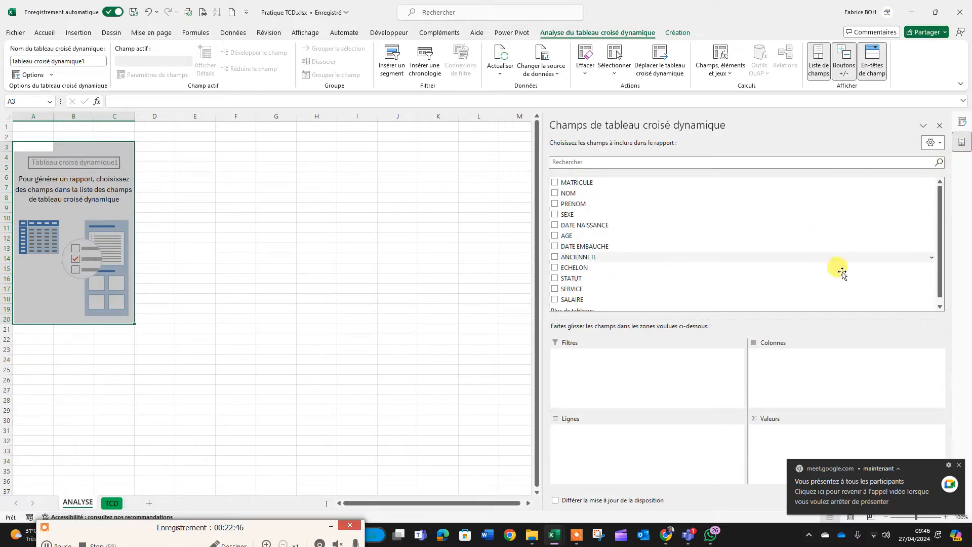
Search the pivot table field list for SAL, and clear the search.
{"action": "left_click_drag", "start_coordinate": [941, 221], "coordinate": [943, 194]}
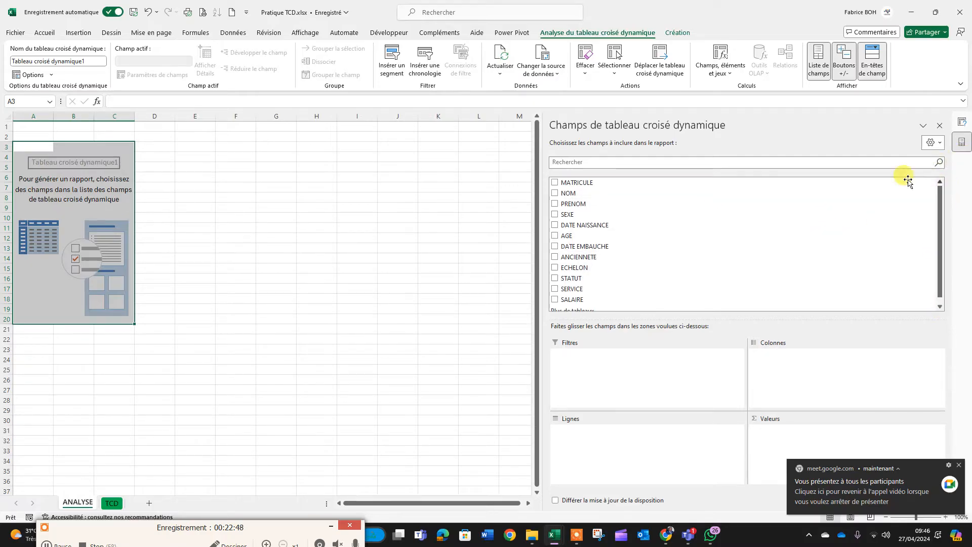
{"action": "left_click", "coordinate": [684, 162]}
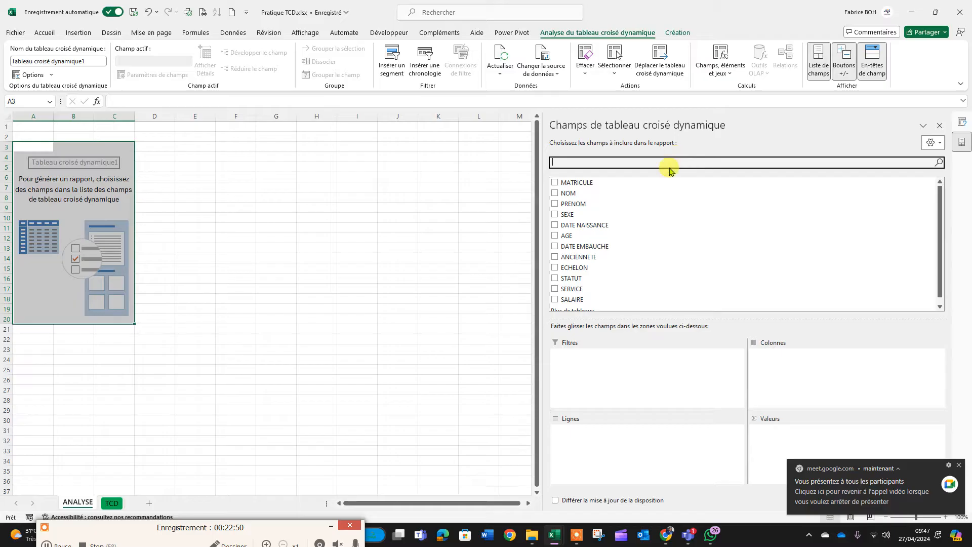
{"action": "type", "text": "SAL"}
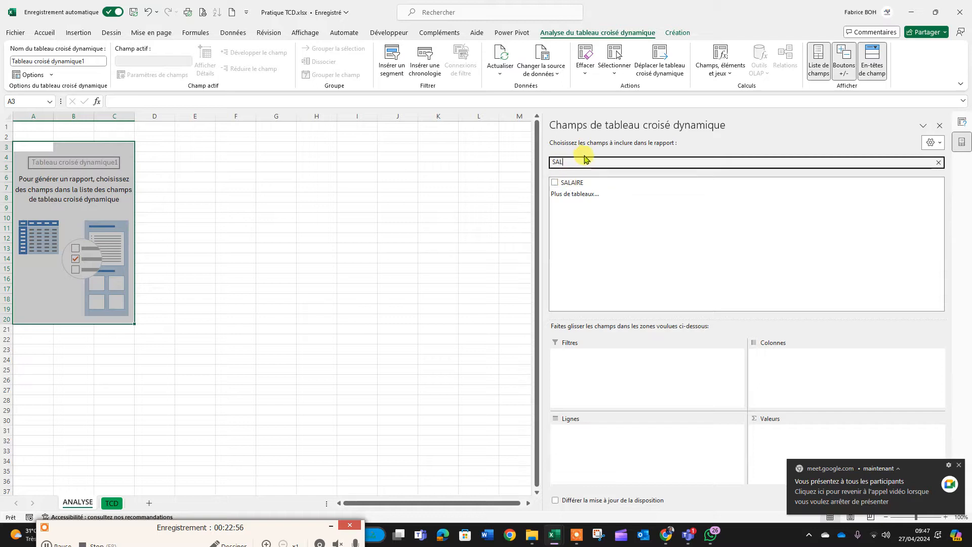
{"action": "left_click", "coordinate": [938, 162]}
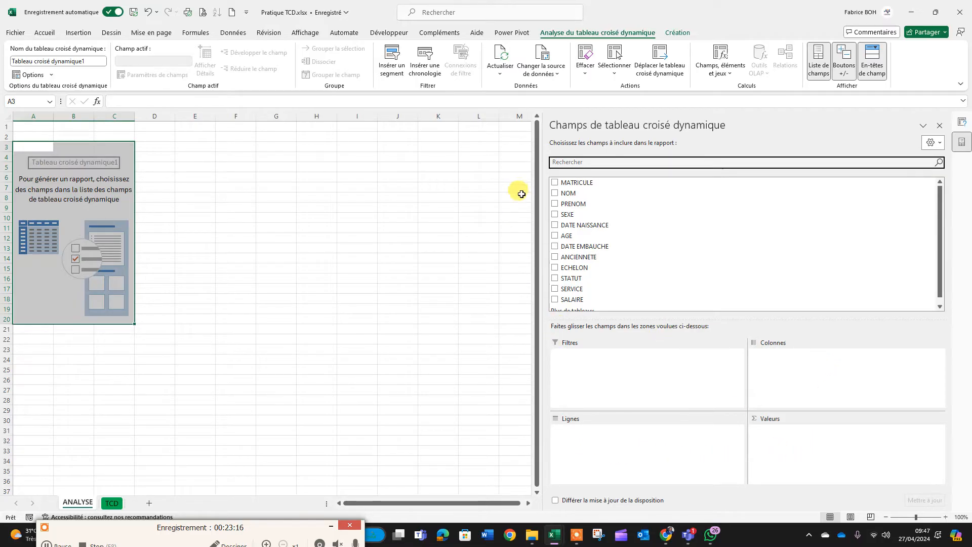
Add the NOM field to the pivot table's Lignes area and select the row labels in column A.
{"action": "left_click", "coordinate": [566, 214]}
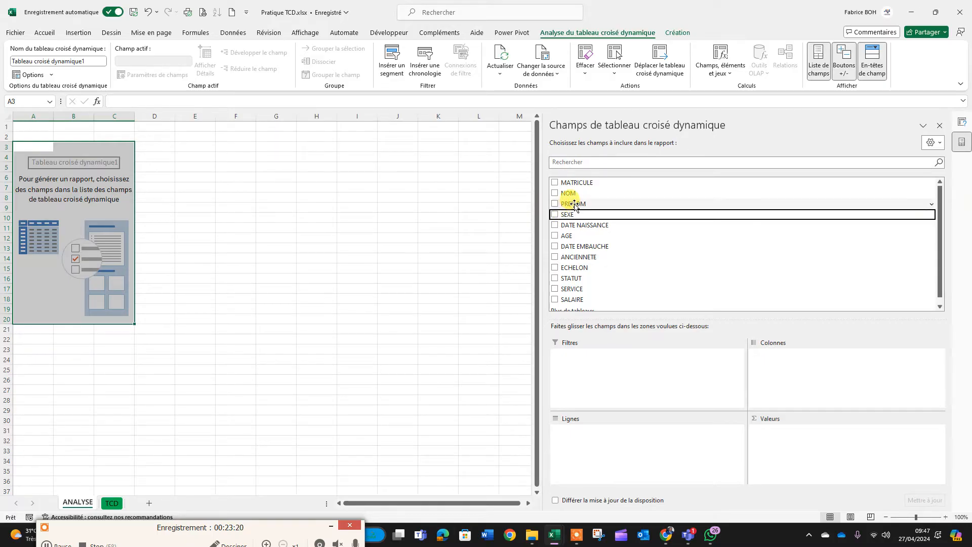
{"action": "left_click_drag", "start_coordinate": [563, 183], "coordinate": [595, 434]}
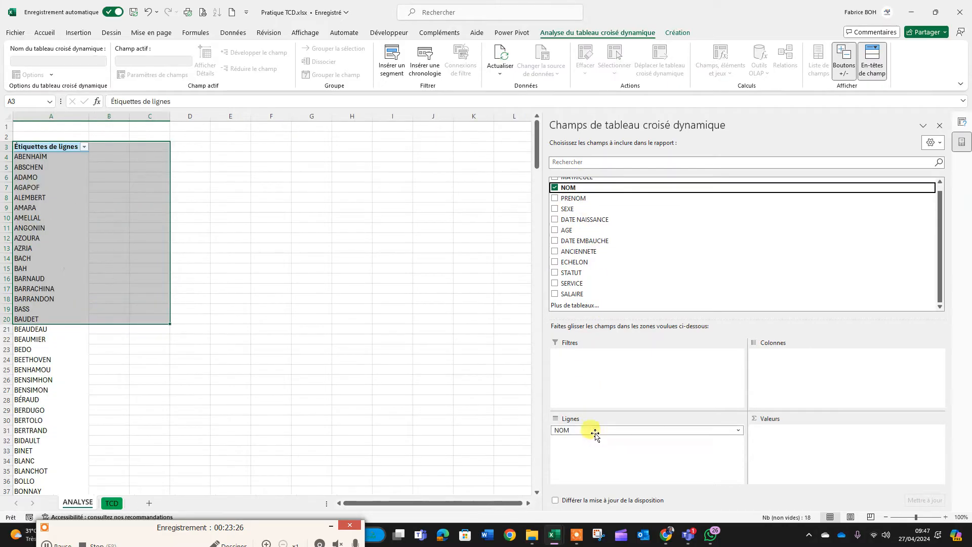
{"action": "left_click", "coordinate": [45, 145]}
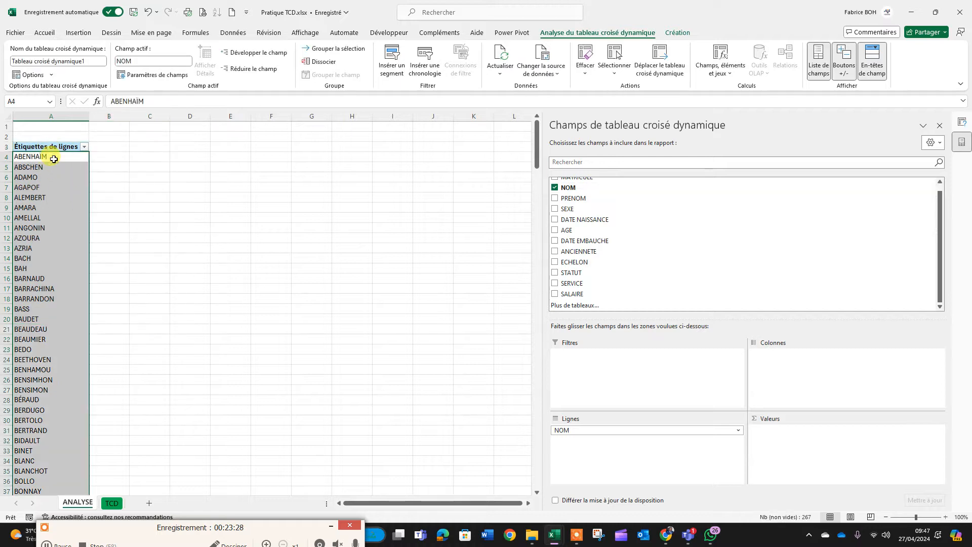
Select the NOM row labels in column A and look through the list of names.
{"action": "left_click", "coordinate": [54, 159]}
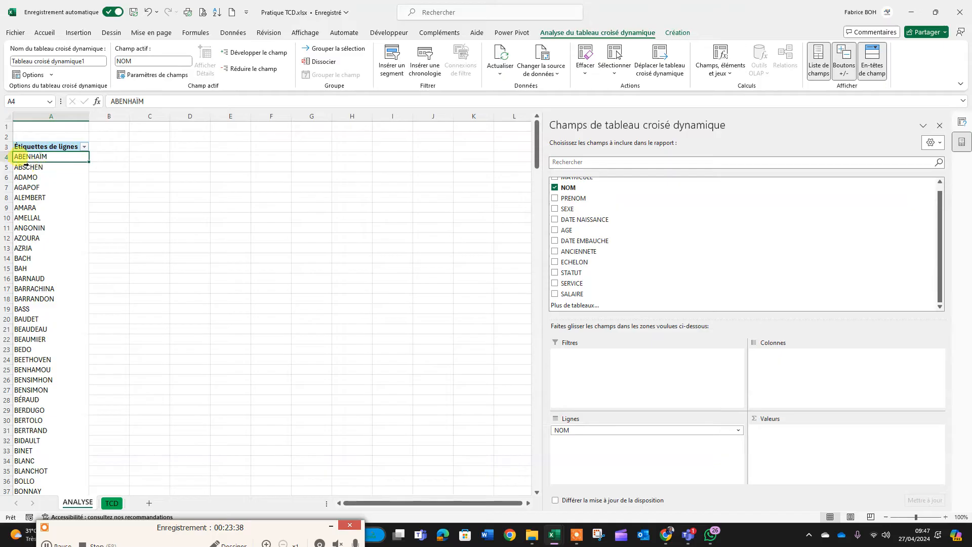
{"action": "left_click", "coordinate": [56, 144]}
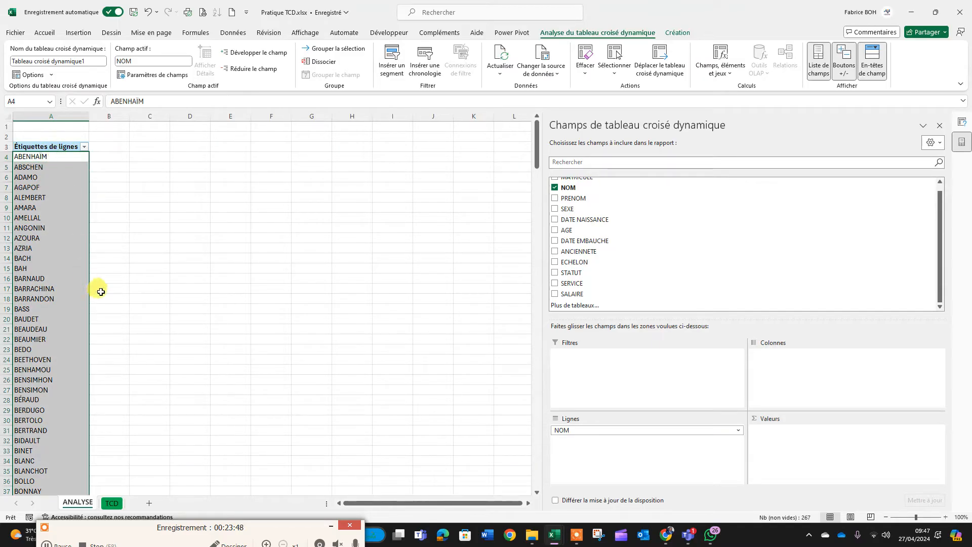
{"action": "scroll", "coordinate": [100, 291], "scroll_direction": "down", "scroll_amount": 20}
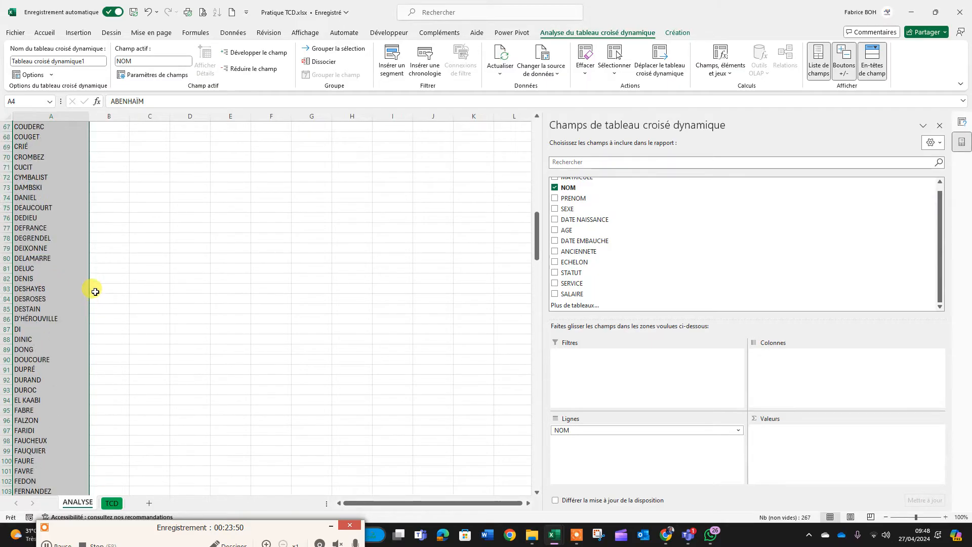
{"action": "scroll", "coordinate": [95, 291], "scroll_direction": "up", "scroll_amount": 20}
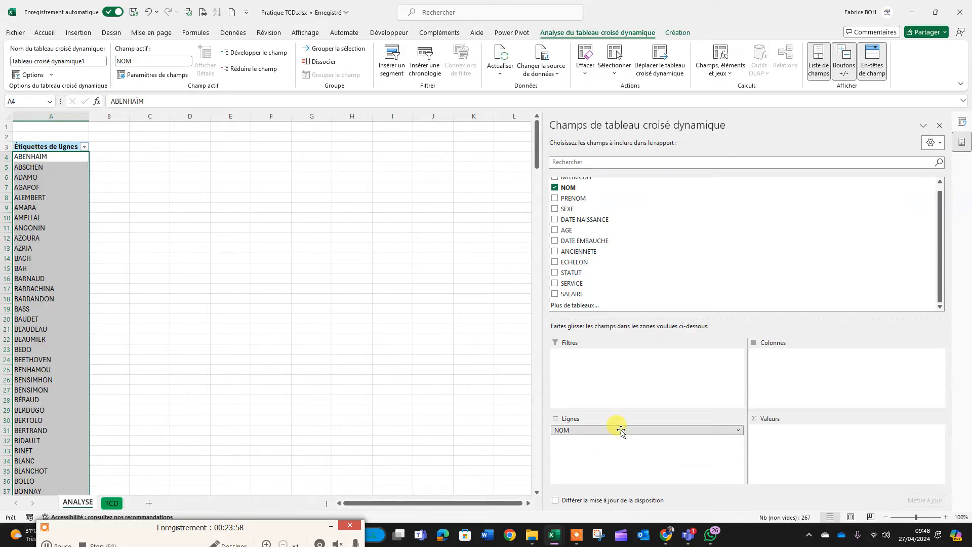
Move the NOM field from Lignes to Colonnes, inspect the names across row 4, and move the field back to Lignes.
{"action": "left_click_drag", "start_coordinate": [621, 430], "coordinate": [805, 373]}
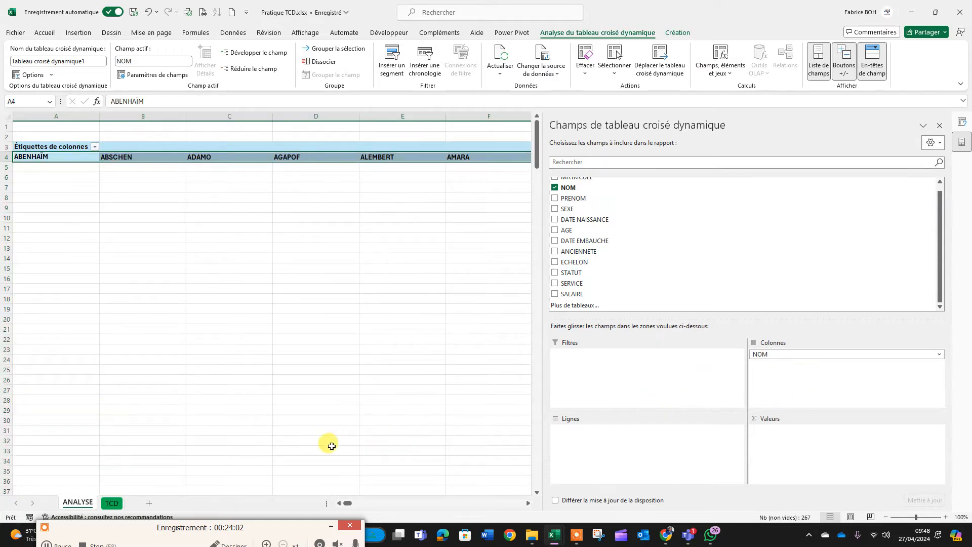
{"action": "left_click", "coordinate": [65, 157]}
{"action": "left_click", "coordinate": [144, 160]}
{"action": "left_click", "coordinate": [208, 160]}
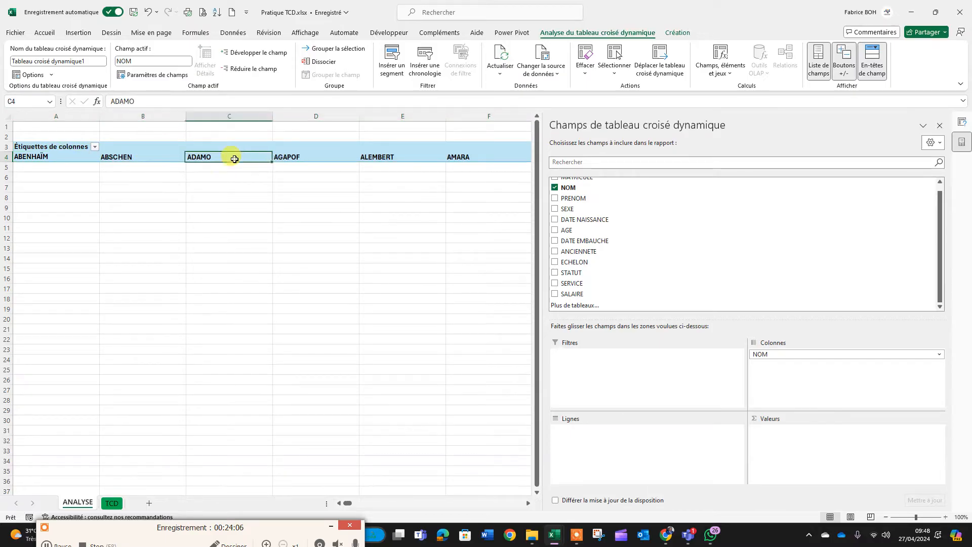
{"action": "left_click", "coordinate": [303, 159]}
{"action": "left_click", "coordinate": [379, 157]}
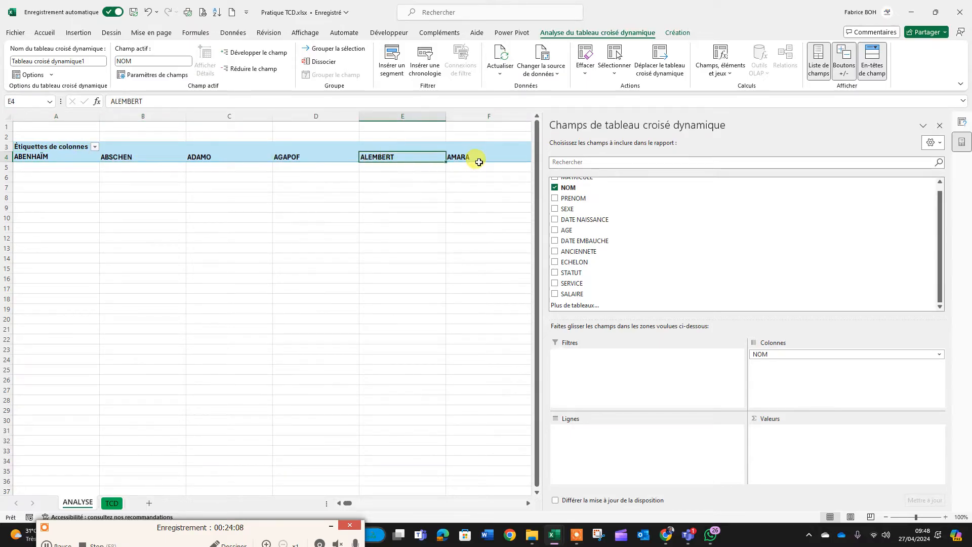
{"action": "left_click", "coordinate": [477, 158]}
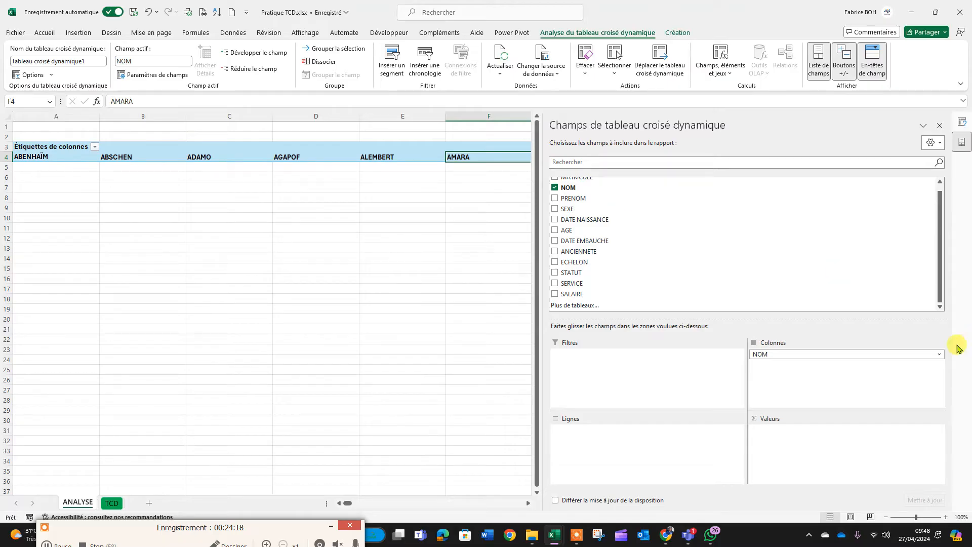
{"action": "left_click_drag", "start_coordinate": [836, 353], "coordinate": [610, 443]}
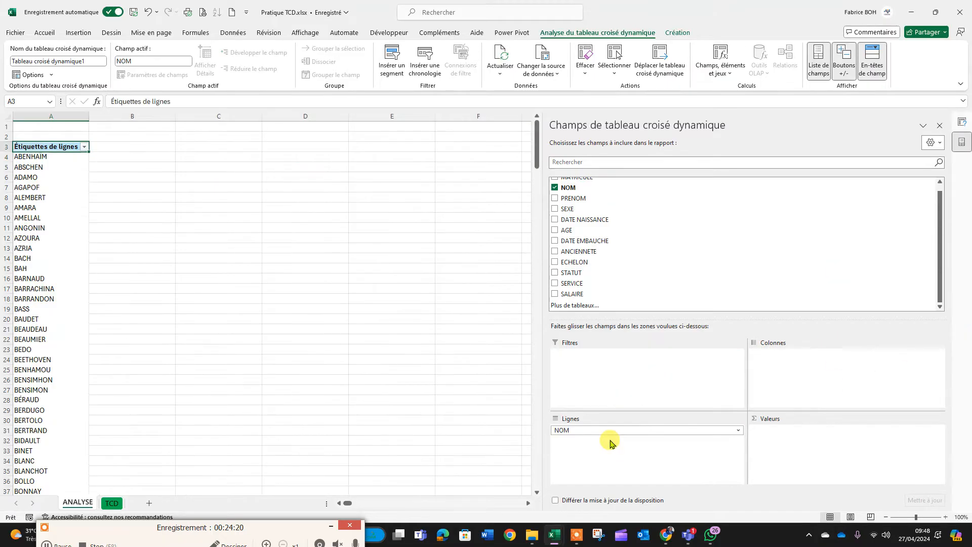
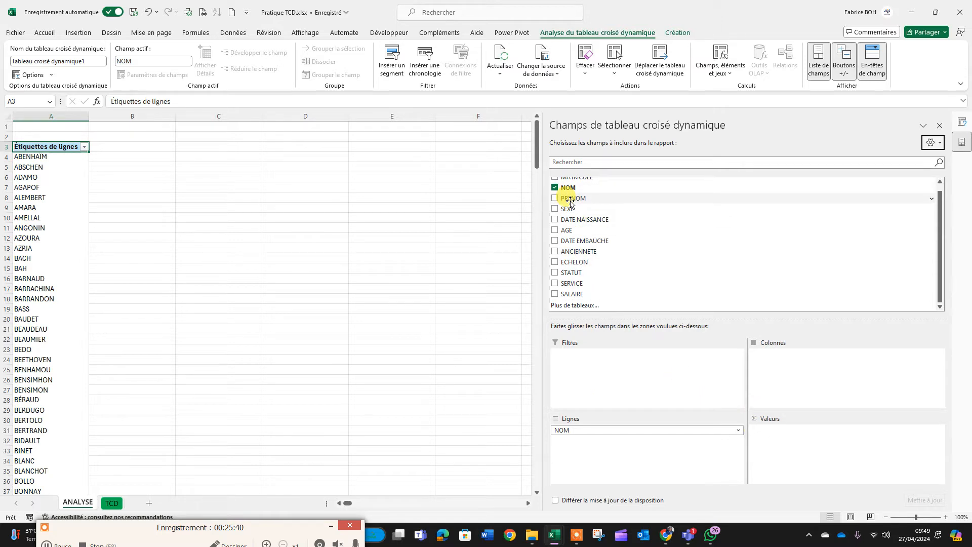
Add the PRENOM and SALAIRE fields to the pivot table's Valeurs area and review their values in columns B and C.
{"action": "left_click_drag", "start_coordinate": [570, 201], "coordinate": [814, 458]}
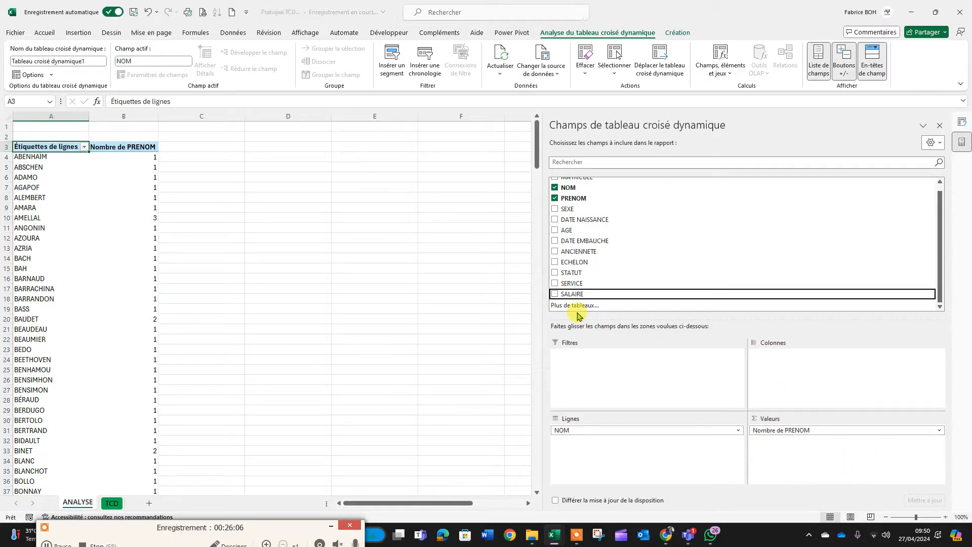
{"action": "left_click", "coordinate": [554, 294]}
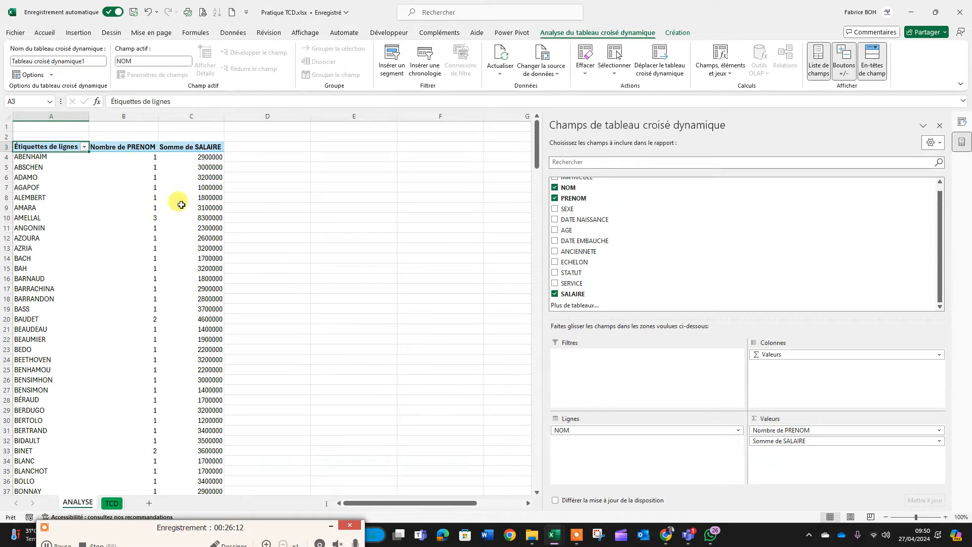
{"action": "left_click_drag", "start_coordinate": [139, 157], "coordinate": [125, 318]}
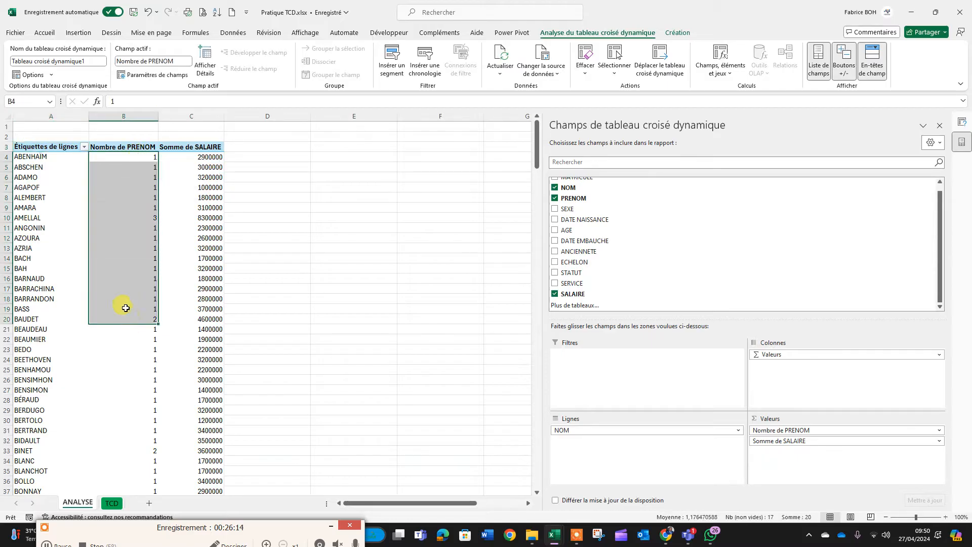
{"action": "left_click_drag", "start_coordinate": [199, 160], "coordinate": [202, 359]}
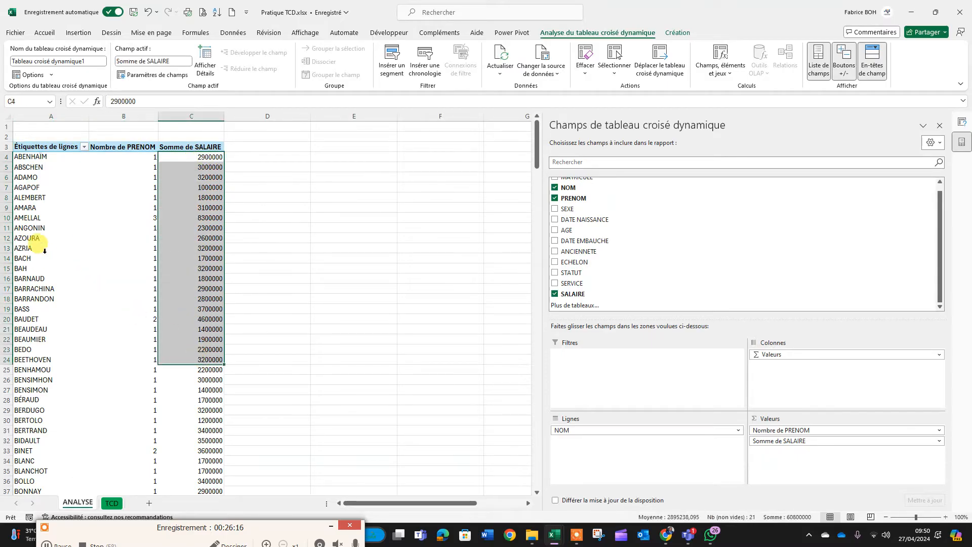
{"action": "left_click_drag", "start_coordinate": [20, 218], "coordinate": [133, 217]}
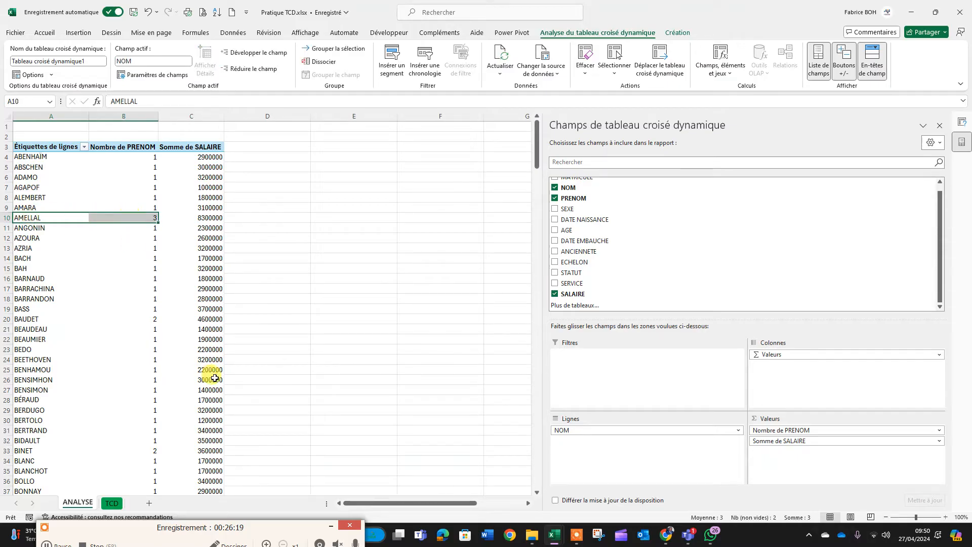
{"action": "left_click", "coordinate": [212, 221]}
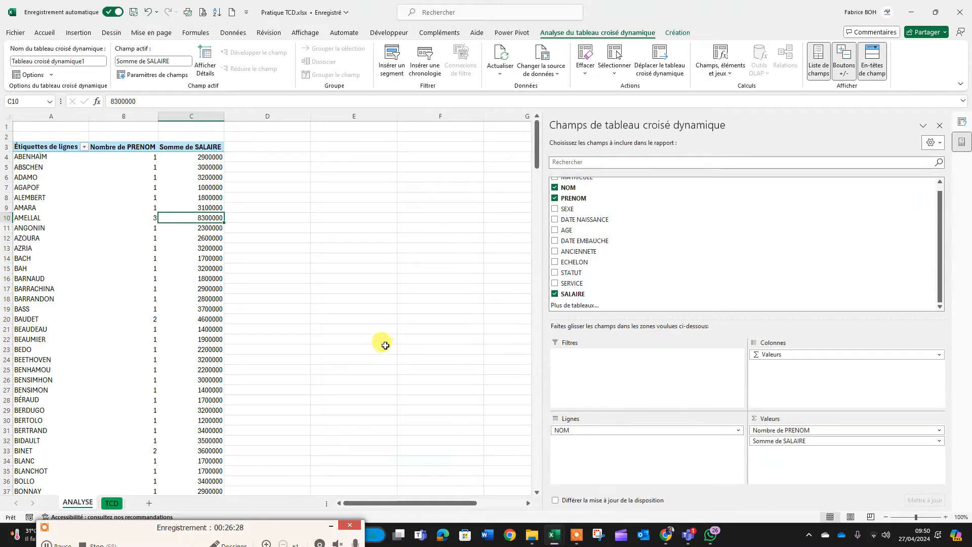
Add the SERVICE field to the pivot table's Filtres area and filter the report on Accueil.
{"action": "scroll", "coordinate": [582, 253], "scroll_direction": "up", "scroll_amount": 1}
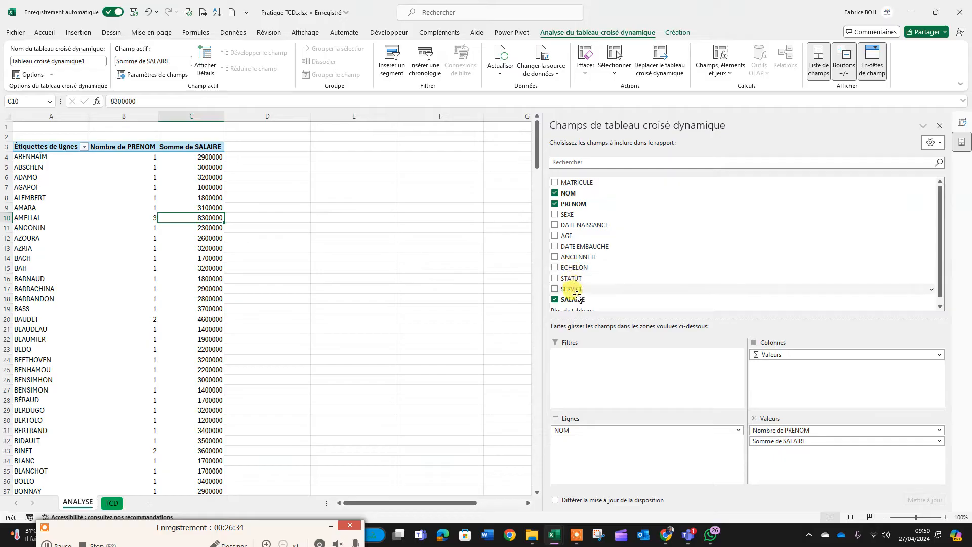
{"action": "left_click_drag", "start_coordinate": [573, 292], "coordinate": [598, 375]}
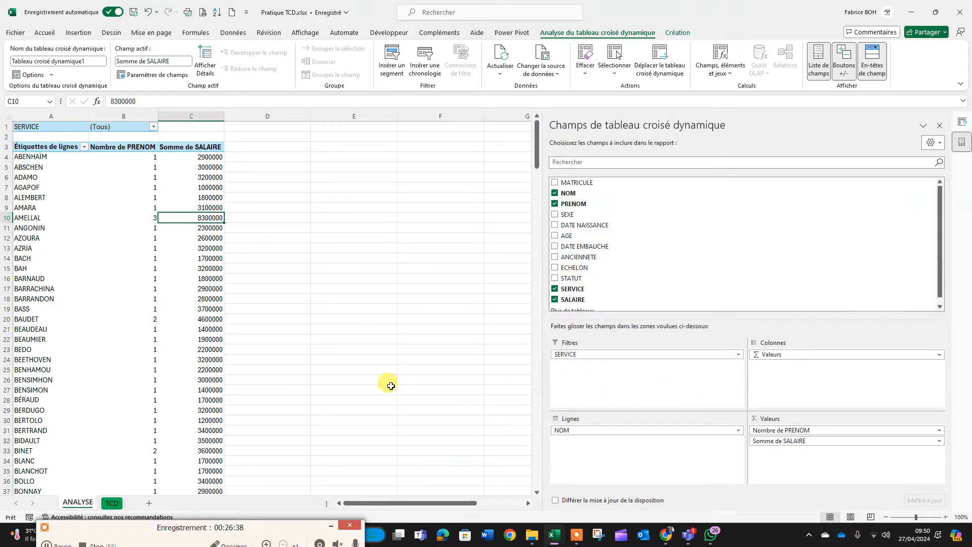
{"action": "left_click", "coordinate": [154, 126]}
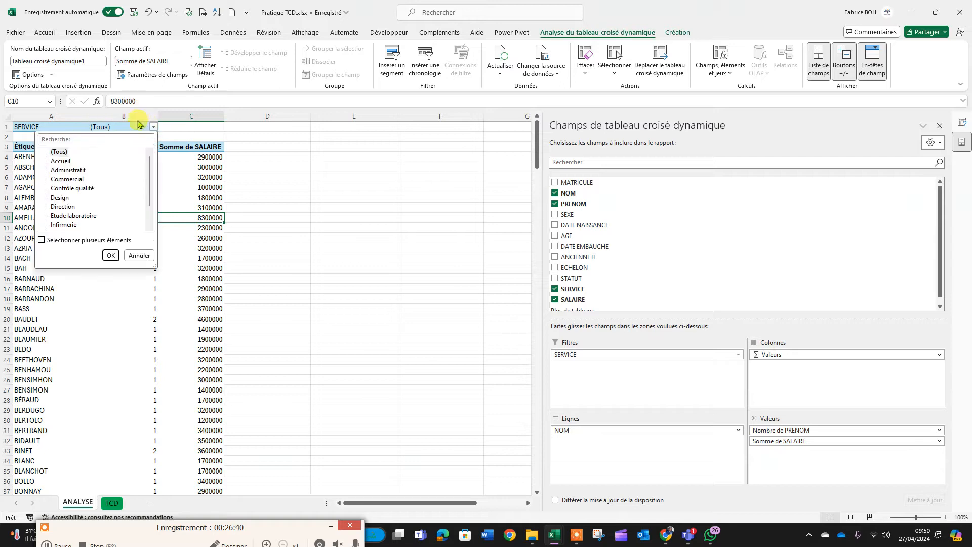
{"action": "left_click", "coordinate": [63, 162]}
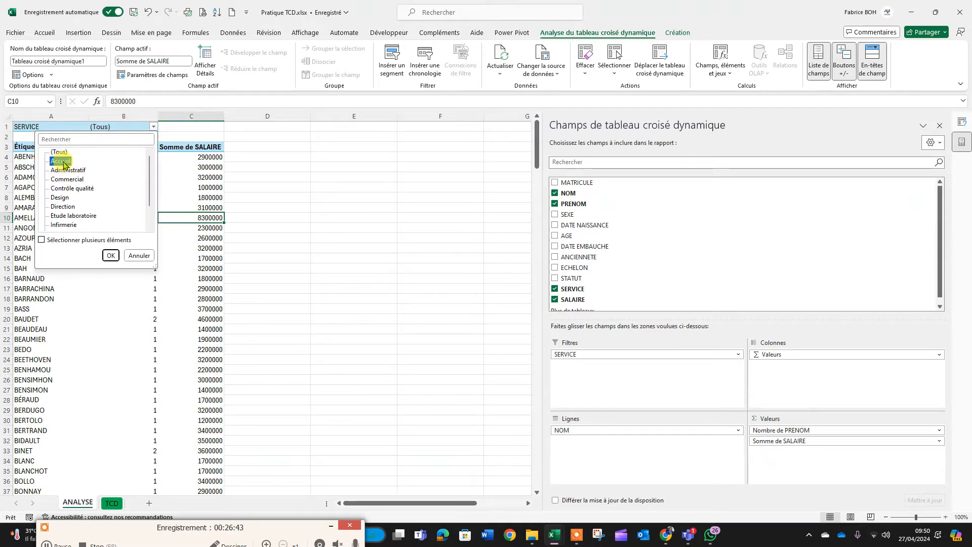
{"action": "left_click", "coordinate": [111, 256]}
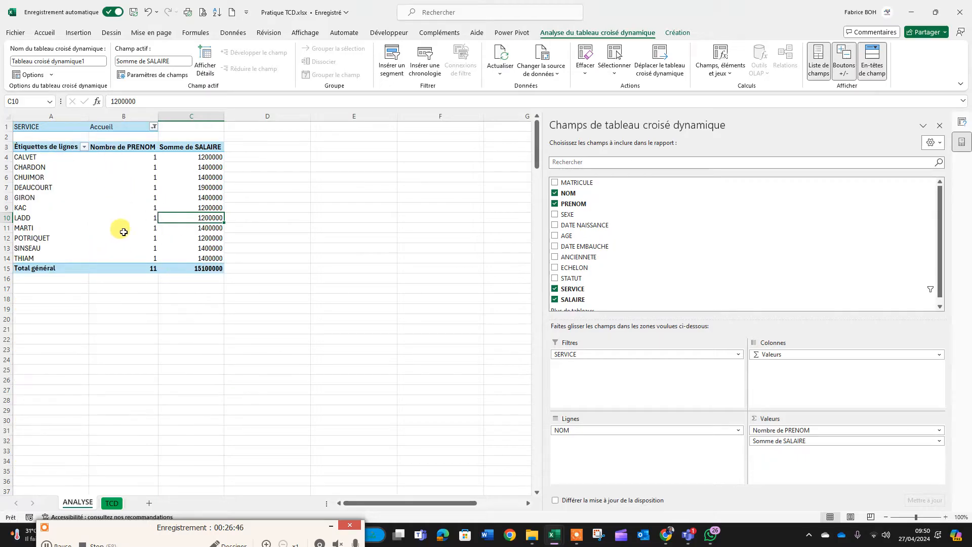
Switch the SERVICE report filter to Commercial and look through the filtered rows.
{"action": "left_click", "coordinate": [154, 127]}
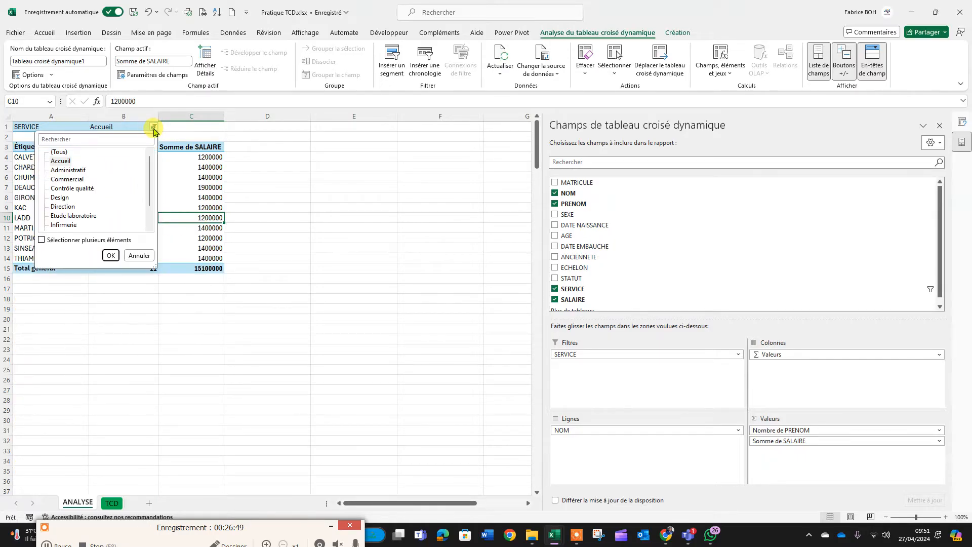
{"action": "left_click", "coordinate": [66, 180]}
{"action": "left_click", "coordinate": [110, 255]}
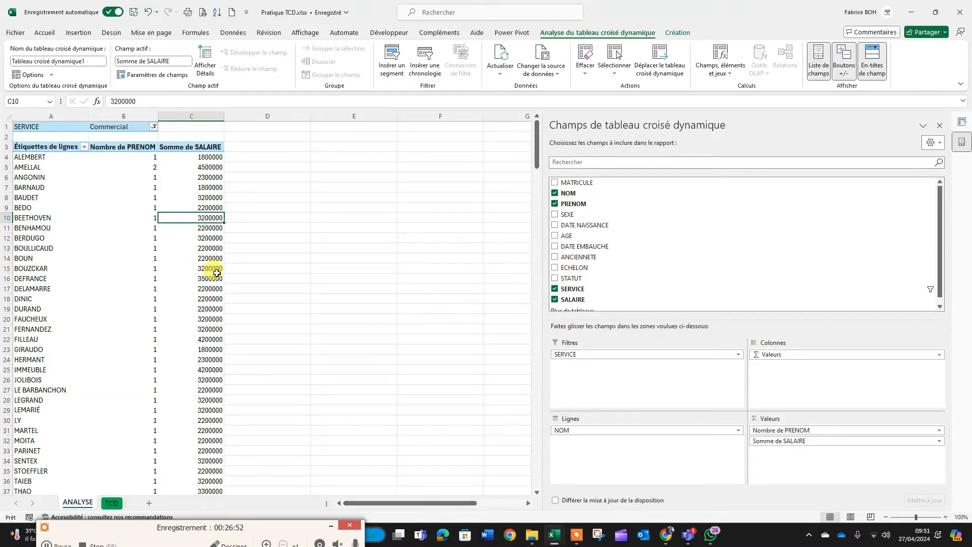
{"action": "scroll", "coordinate": [227, 270], "scroll_direction": "down", "scroll_amount": 5}
{"action": "scroll", "coordinate": [226, 270], "scroll_direction": "up", "scroll_amount": 5}
Set the pivot table's SERVICE report filter to Direction.
{"action": "left_click", "coordinate": [154, 127]}
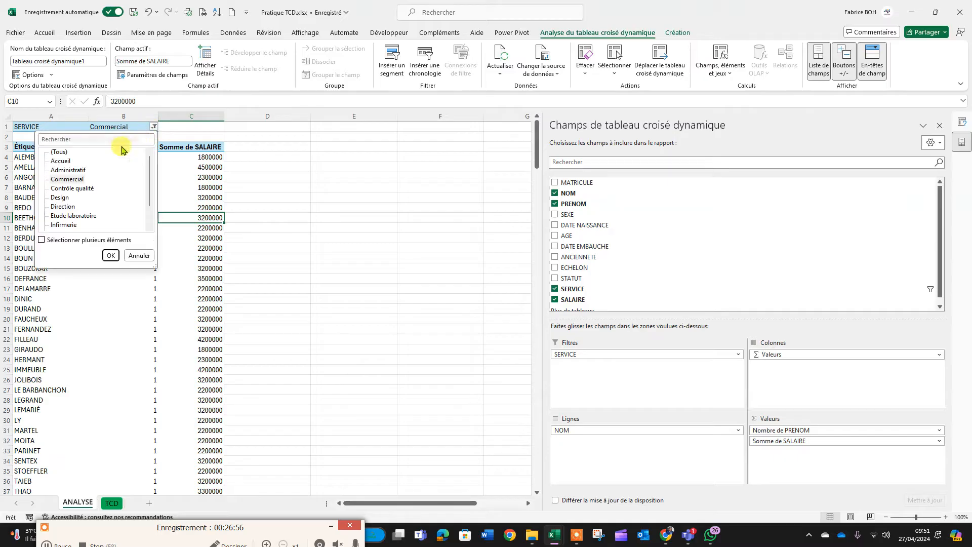
{"action": "left_click", "coordinate": [61, 207]}
{"action": "left_click", "coordinate": [110, 255]}
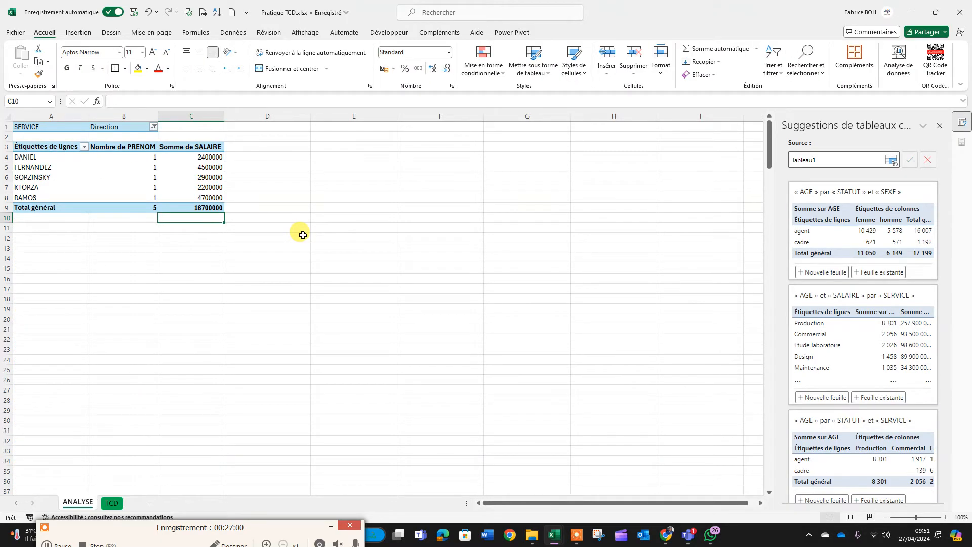
Move NOM to the Colonnes area below Valeurs to examine the horizontal layout, and return it to Lignes.
{"action": "left_click", "coordinate": [191, 186]}
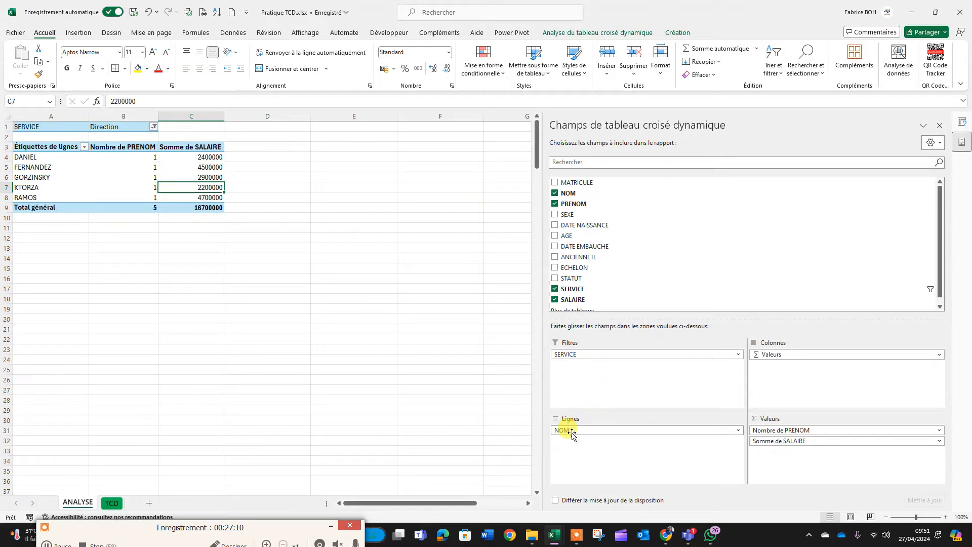
{"action": "left_click_drag", "start_coordinate": [572, 434], "coordinate": [809, 360]}
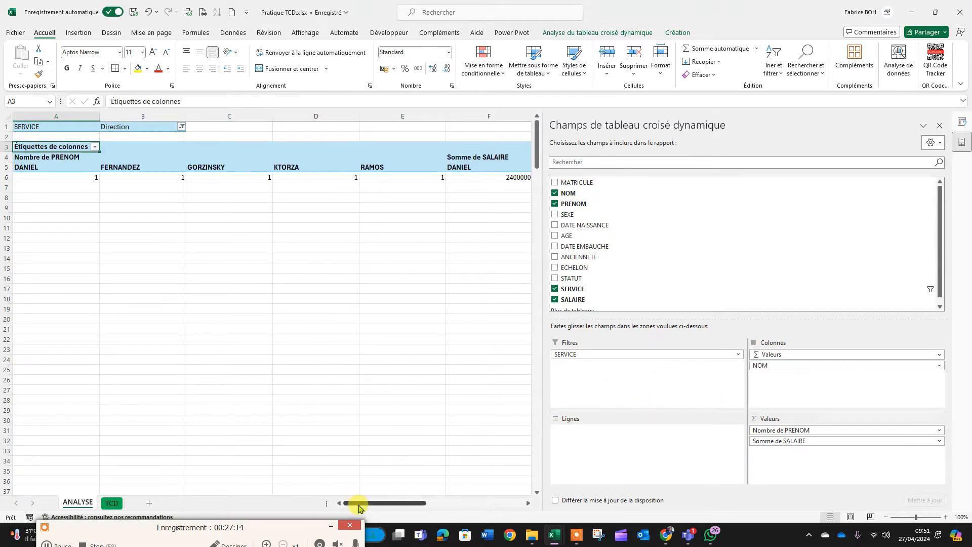
{"action": "left_click_drag", "start_coordinate": [359, 507], "coordinate": [346, 488]}
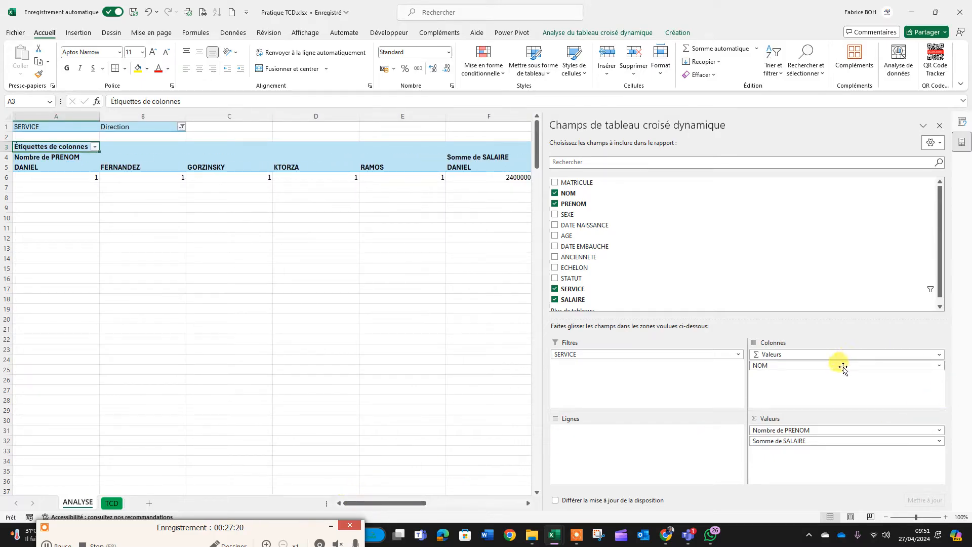
{"action": "left_click_drag", "start_coordinate": [843, 367], "coordinate": [584, 435]}
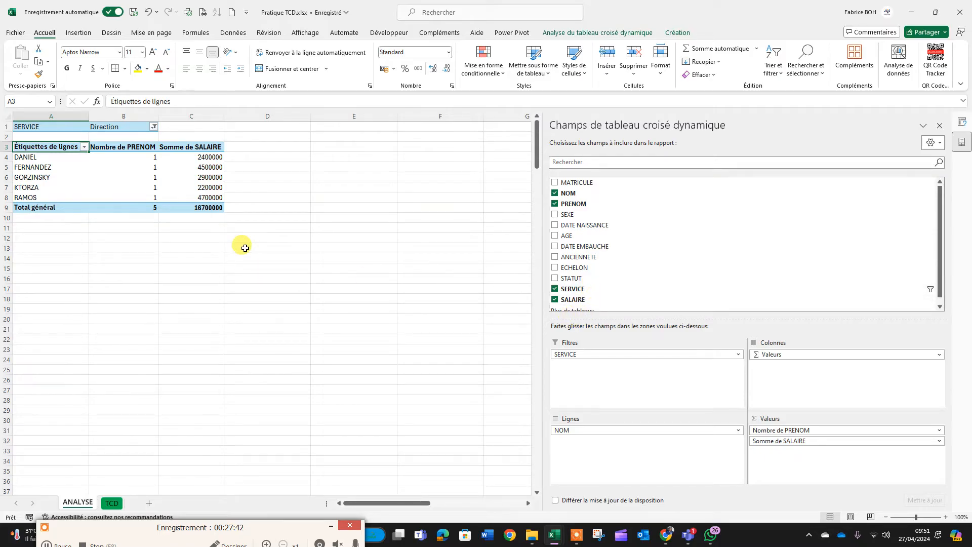
Look over the employee source table on the TCD sheet and return to the ANALYSE sheet.
{"action": "left_click", "coordinate": [113, 502]}
{"action": "left_click", "coordinate": [80, 503]}
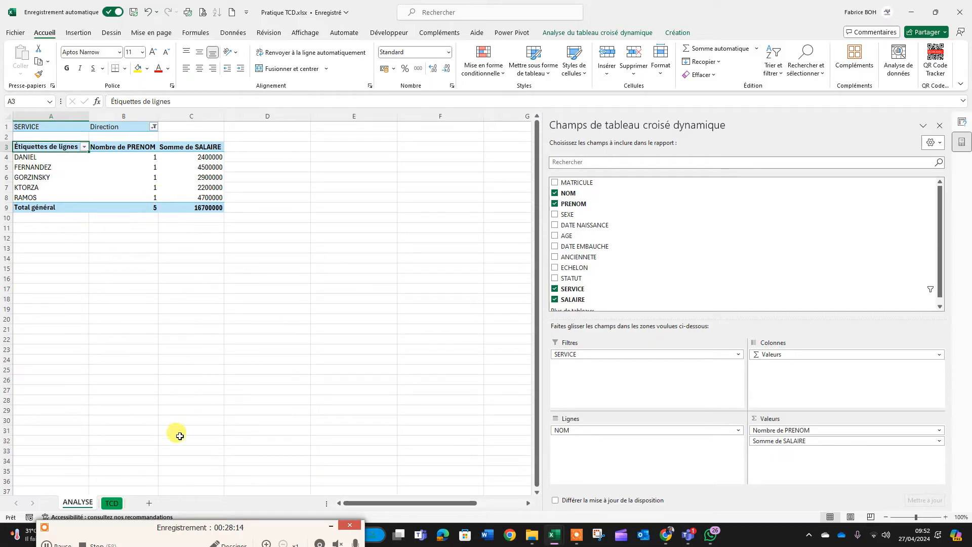
{"action": "left_click", "coordinate": [112, 503]}
{"action": "scroll", "coordinate": [235, 322], "scroll_direction": "down", "scroll_amount": 10}
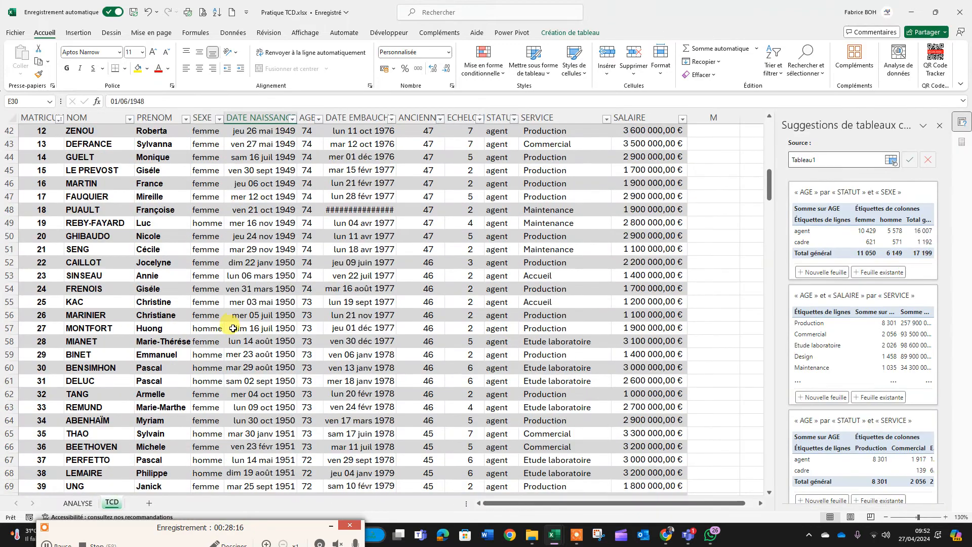
{"action": "left_click", "coordinate": [79, 503]}
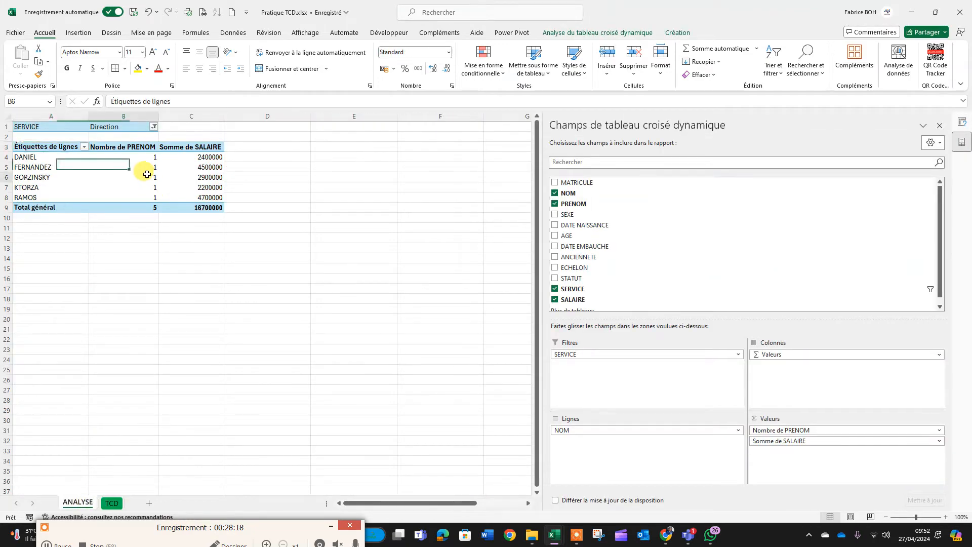
Refresh the pivot table from its source data and display the workbook's data commands.
{"action": "right_click", "coordinate": [146, 175]}
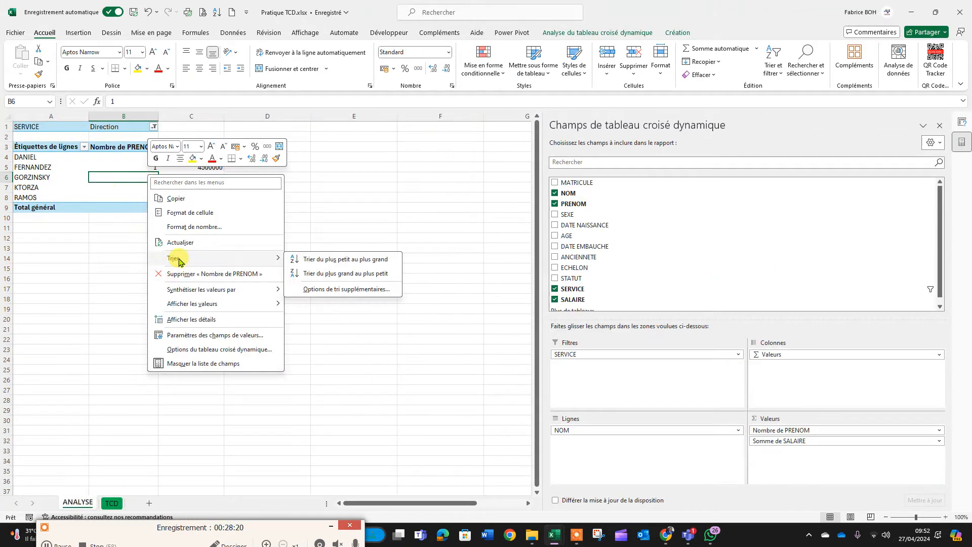
{"action": "left_click", "coordinate": [176, 241]}
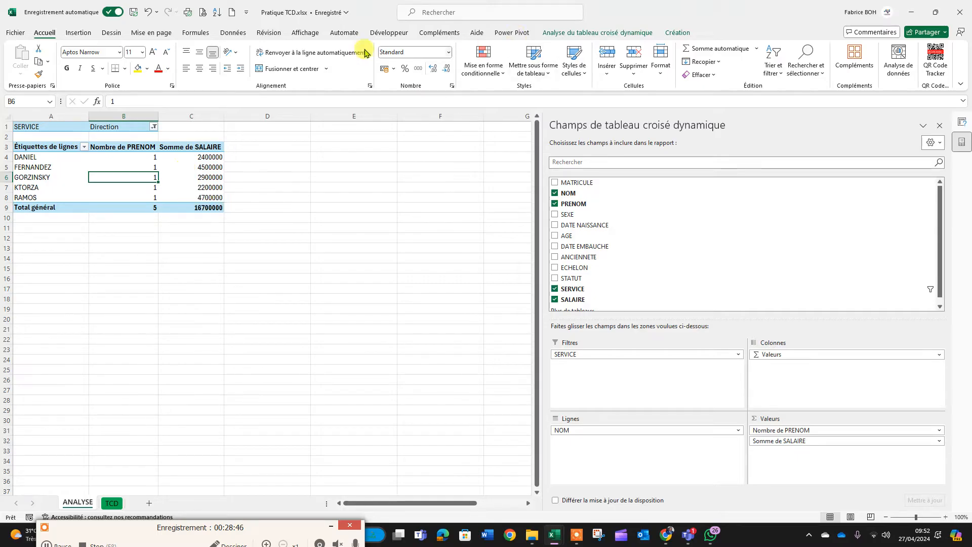
{"action": "left_click", "coordinate": [236, 33]}
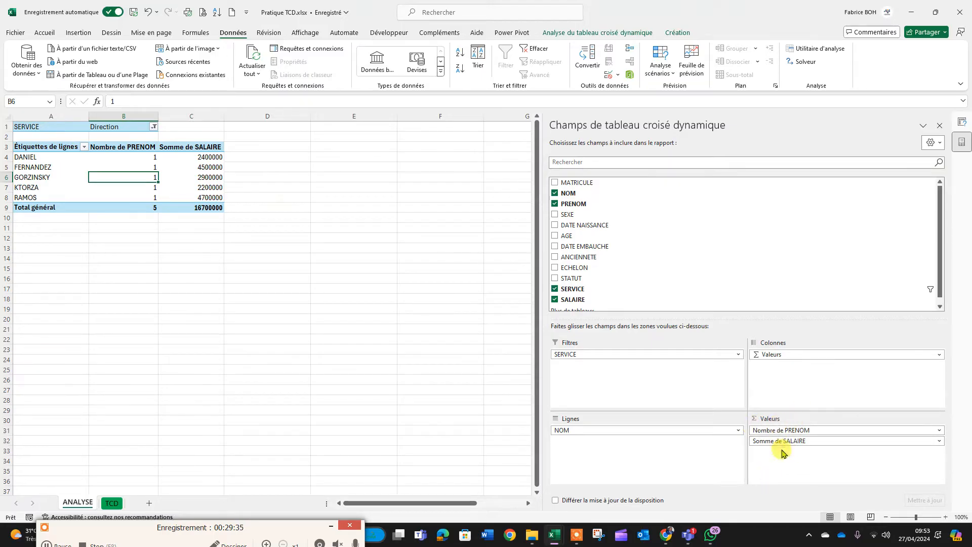
Remove PRENOM and NOM from the pivot table and move SERVICE from Filtres to Lignes.
{"action": "left_click_drag", "start_coordinate": [135, 156], "coordinate": [144, 199]}
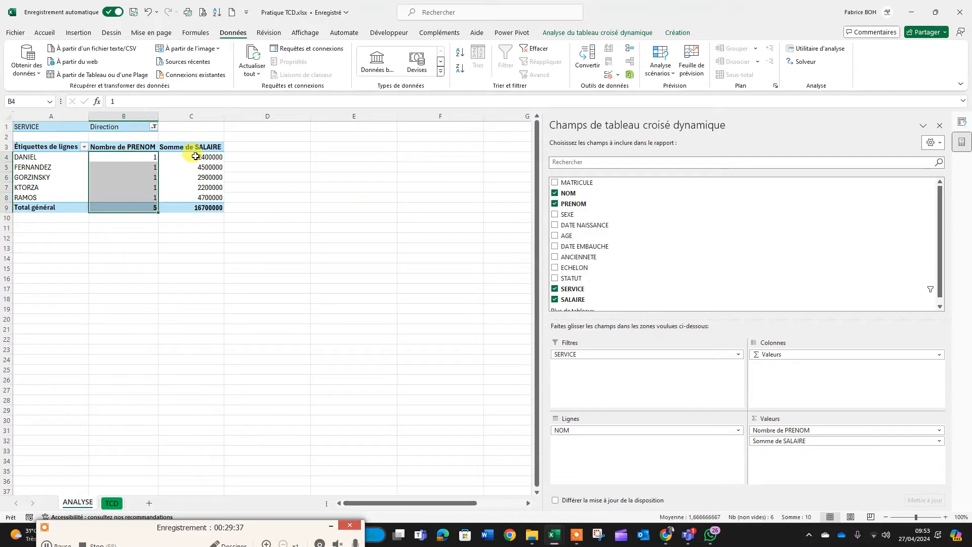
{"action": "left_click_drag", "start_coordinate": [195, 157], "coordinate": [205, 193]}
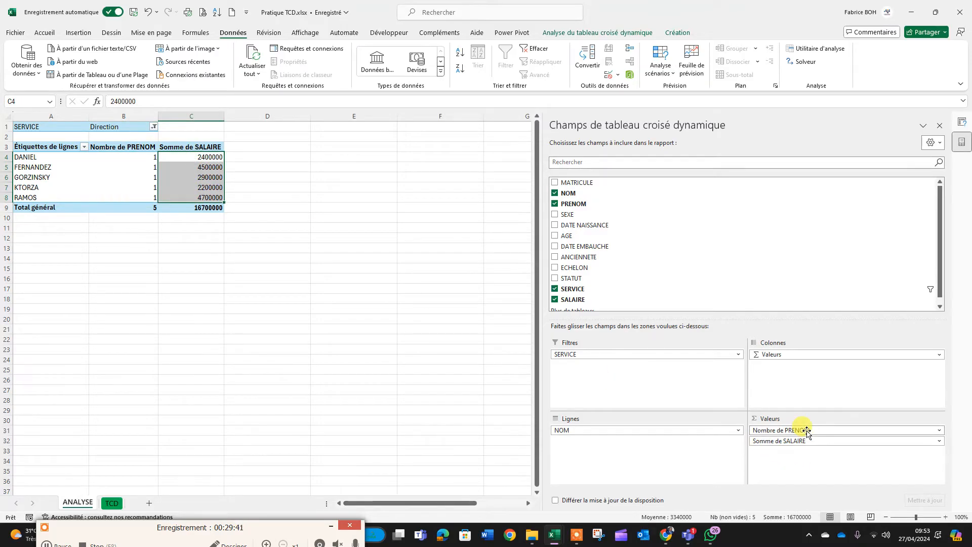
{"action": "left_click_drag", "start_coordinate": [807, 431], "coordinate": [683, 259]}
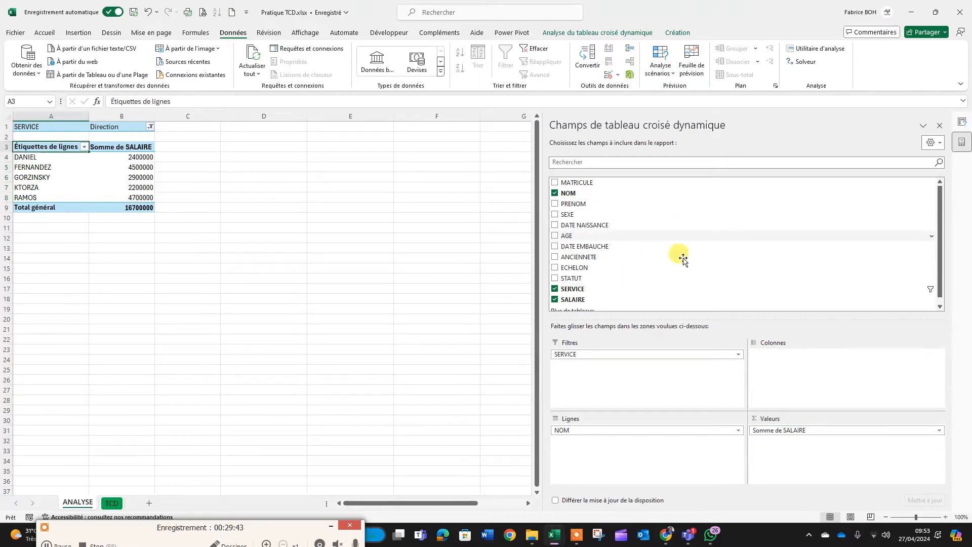
{"action": "left_click_drag", "start_coordinate": [590, 434], "coordinate": [618, 249]}
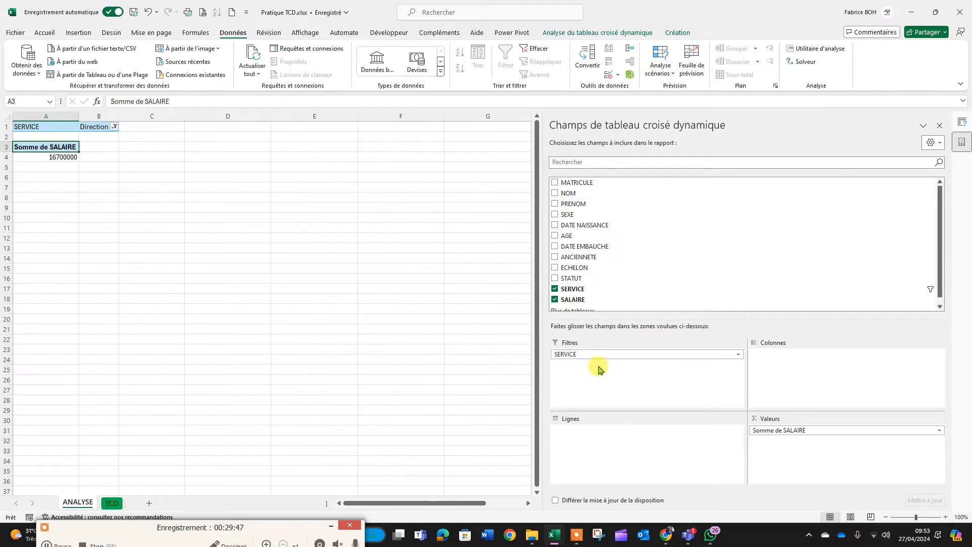
{"action": "left_click_drag", "start_coordinate": [597, 354], "coordinate": [597, 446]}
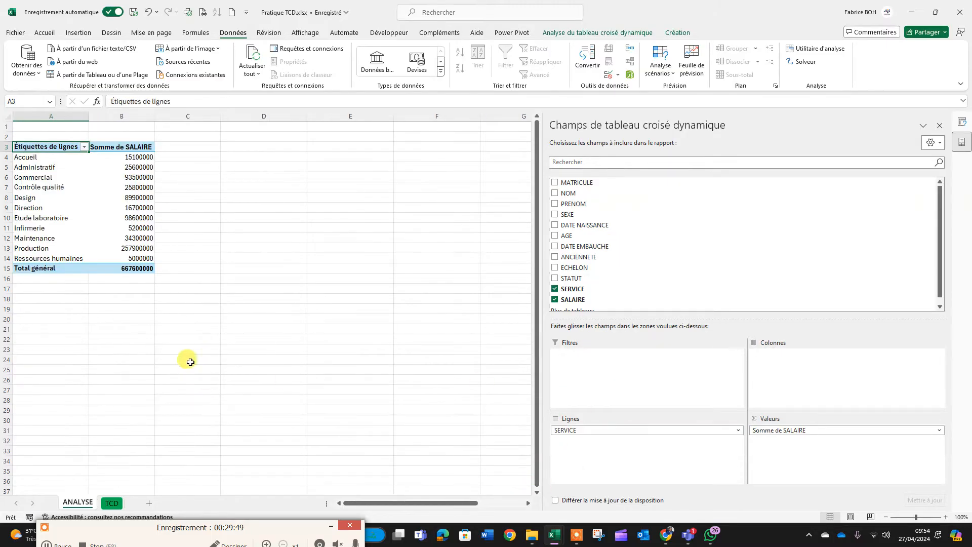
Examine the salary sum for each service in the pivot table, including Accueil, Administratif, Production and Ressources humaines.
{"action": "left_click_drag", "start_coordinate": [136, 158], "coordinate": [136, 250]}
{"action": "left_click", "coordinate": [27, 157]}
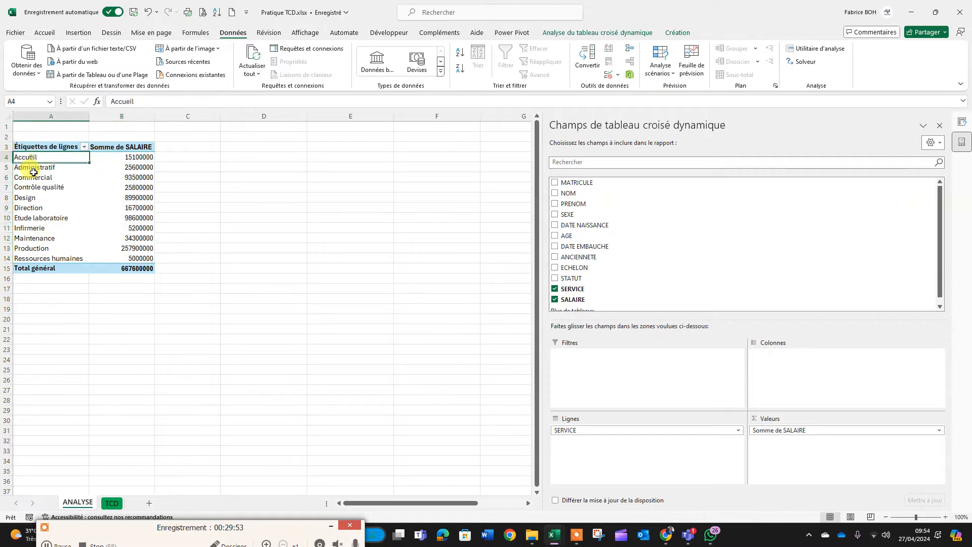
{"action": "left_click_drag", "start_coordinate": [33, 173], "coordinate": [50, 259]}
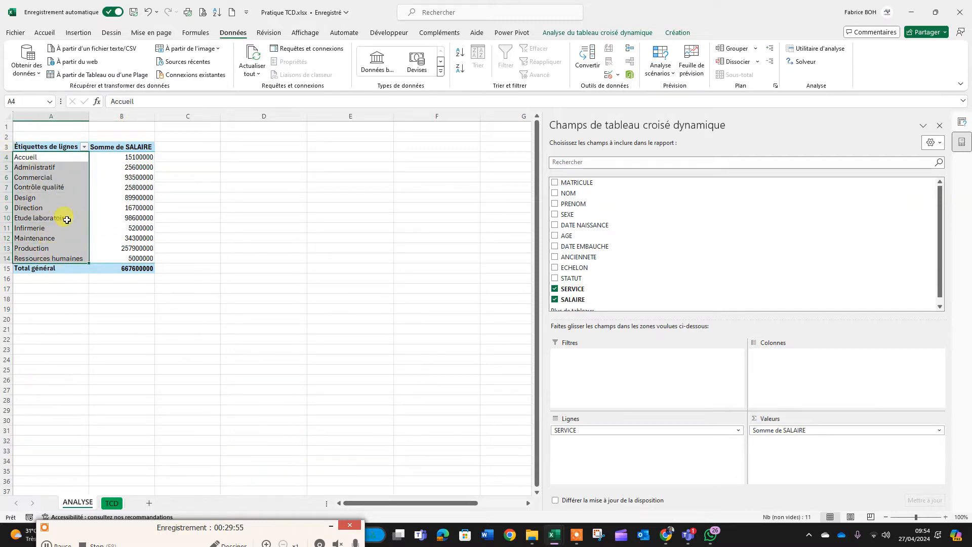
{"action": "left_click", "coordinate": [42, 158]}
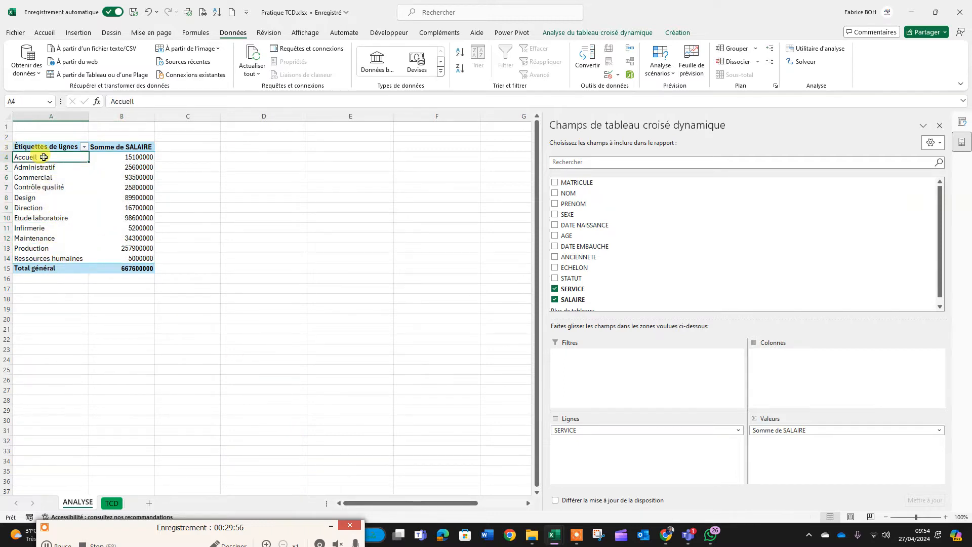
{"action": "left_click", "coordinate": [124, 161]}
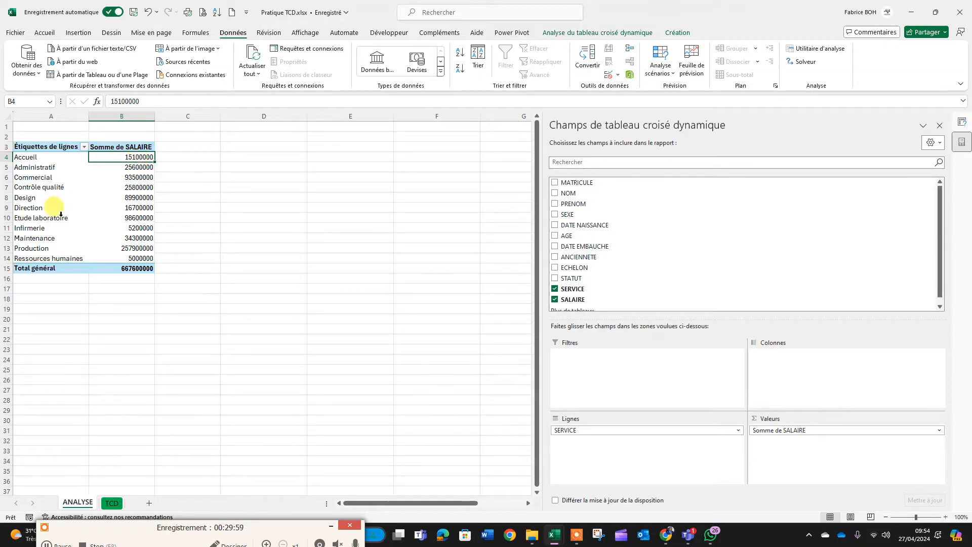
{"action": "scroll", "coordinate": [251, 310], "scroll_direction": "up", "scroll_amount": 6}
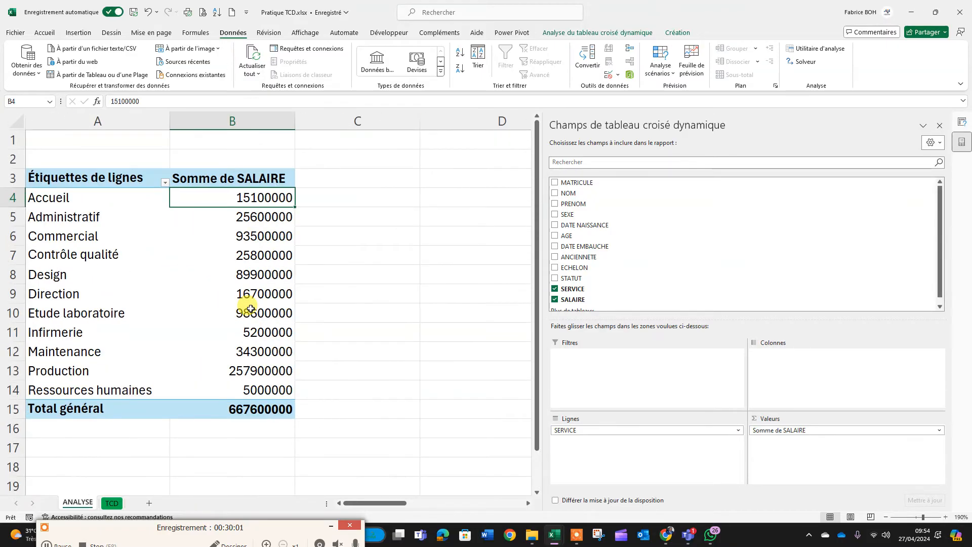
{"action": "scroll", "coordinate": [250, 310], "scroll_direction": "up", "scroll_amount": 3}
{"action": "left_click_drag", "start_coordinate": [67, 210], "coordinate": [274, 211]}
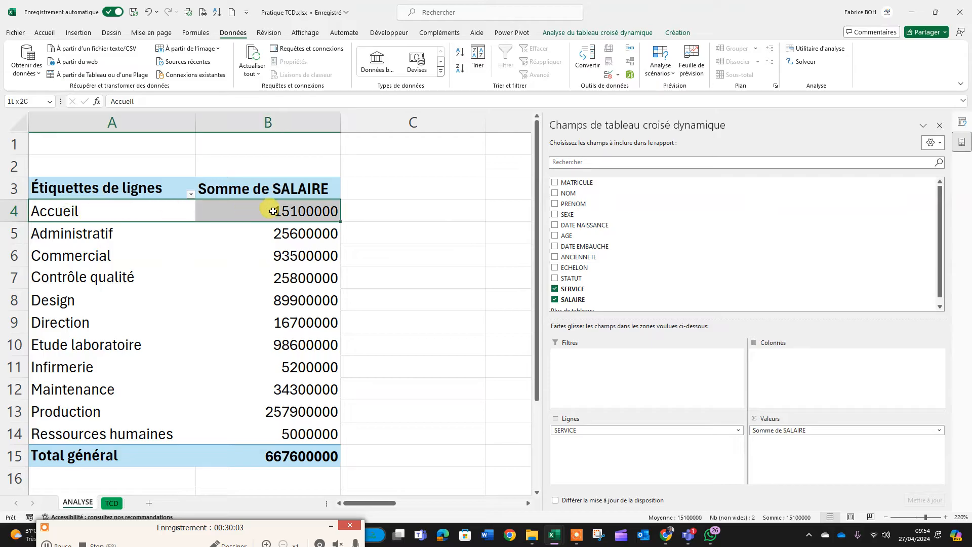
{"action": "left_click", "coordinate": [61, 232]}
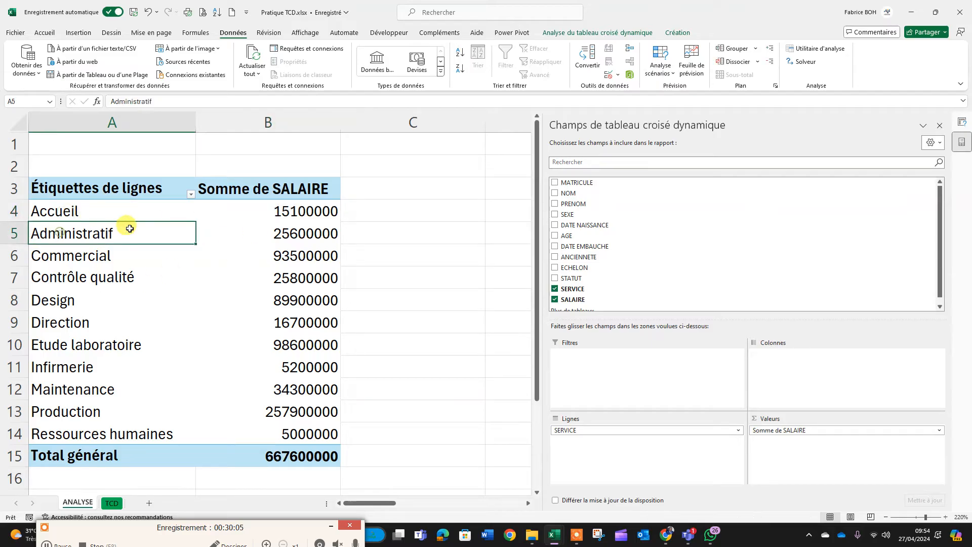
{"action": "left_click_drag", "start_coordinate": [129, 228], "coordinate": [260, 234]}
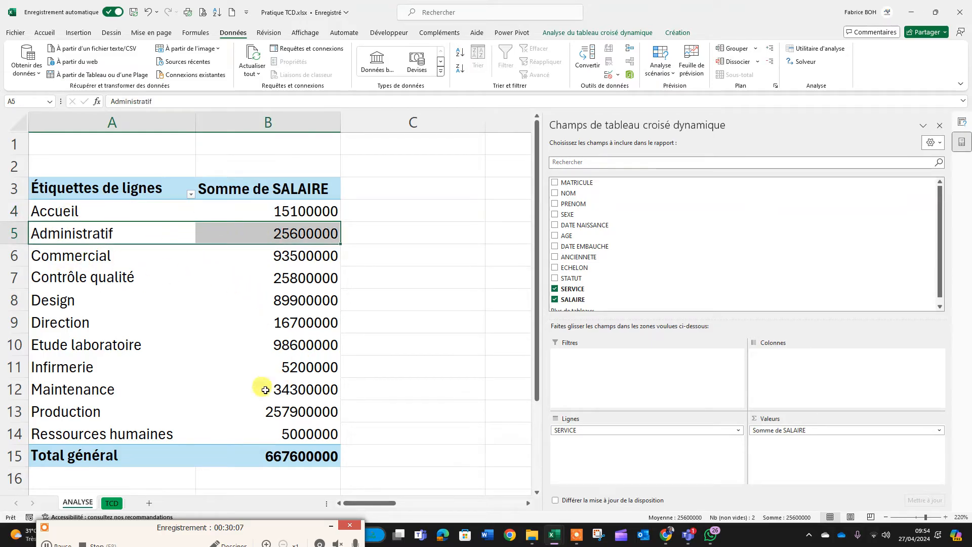
{"action": "left_click_drag", "start_coordinate": [59, 406], "coordinate": [292, 408]}
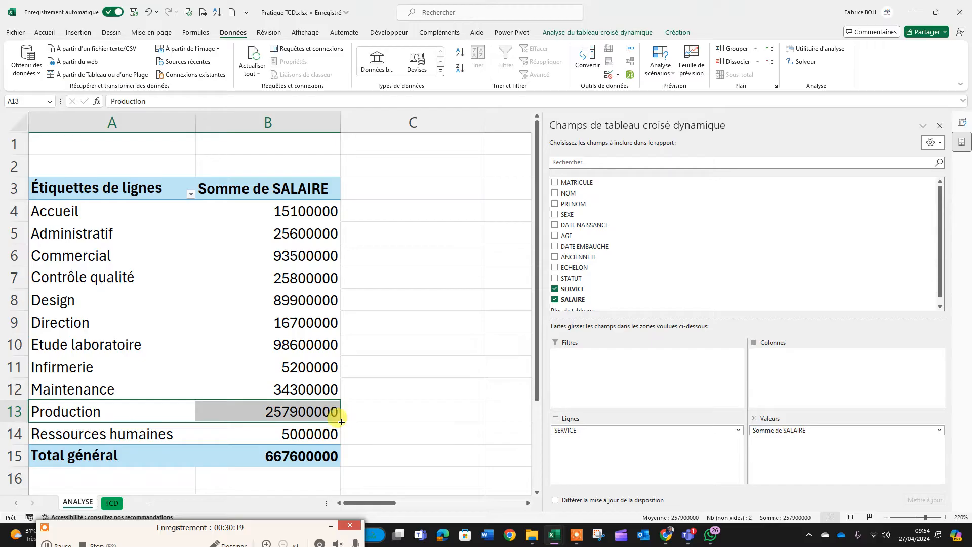
{"action": "left_click_drag", "start_coordinate": [141, 429], "coordinate": [329, 430]}
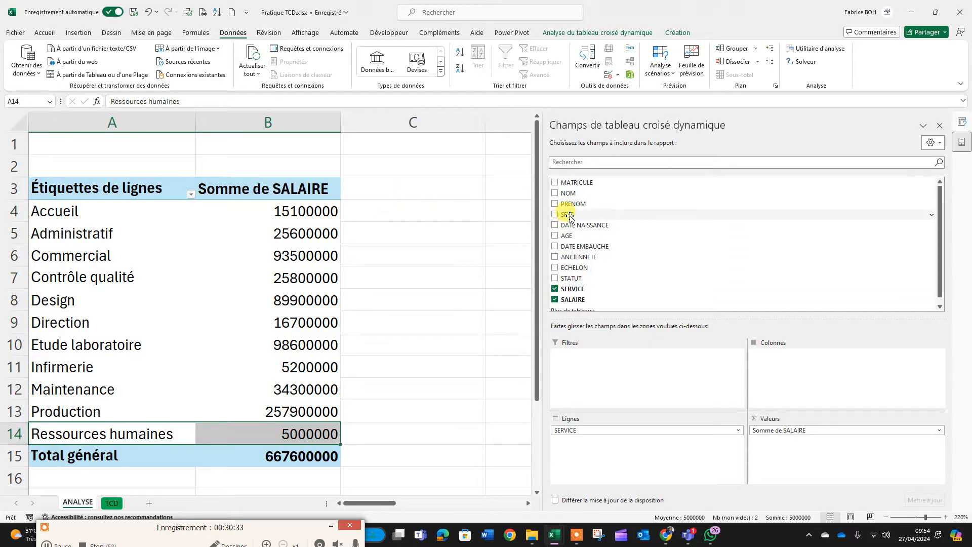
Add SEXE to the Colonnes area to split each service's salary sum into femme and homme, and review both columns.
{"action": "left_click_drag", "start_coordinate": [569, 218], "coordinate": [804, 372]}
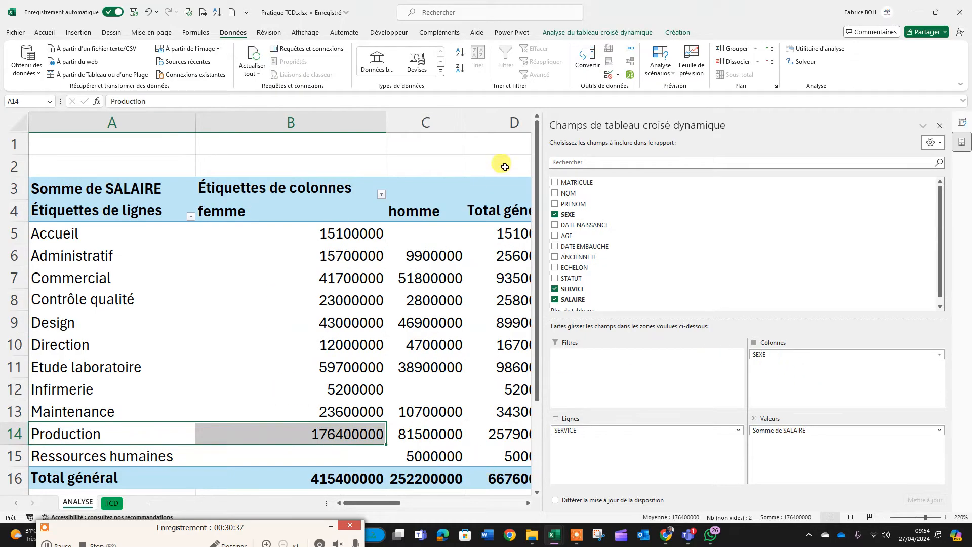
{"action": "scroll", "coordinate": [346, 340], "scroll_direction": "down", "scroll_amount": 3, "text": "ctrl"}
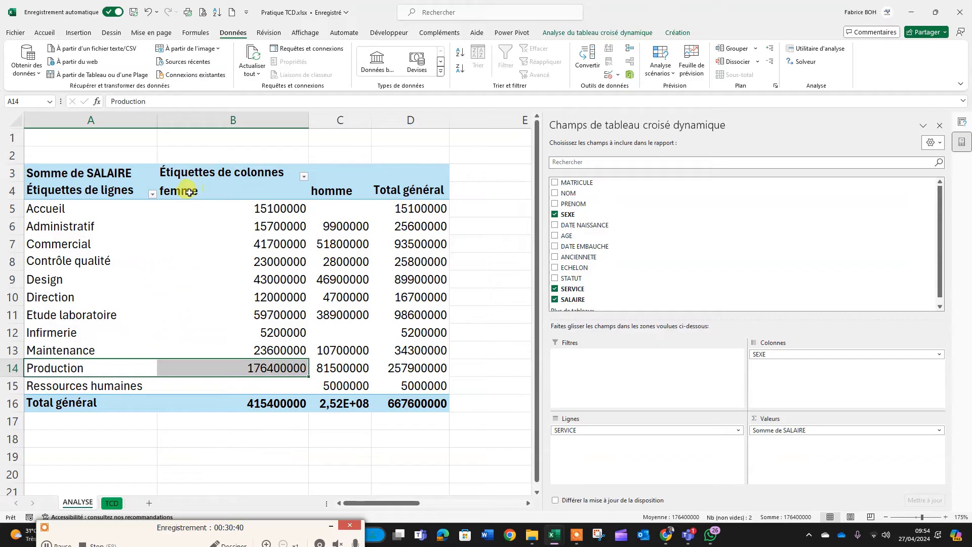
{"action": "left_click_drag", "start_coordinate": [184, 191], "coordinate": [329, 198]}
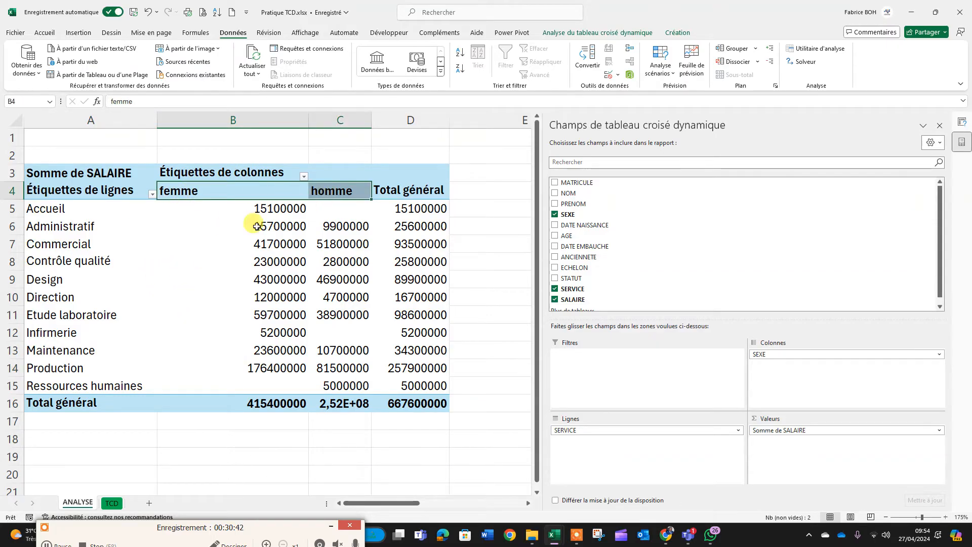
{"action": "left_click_drag", "start_coordinate": [57, 209], "coordinate": [88, 388]}
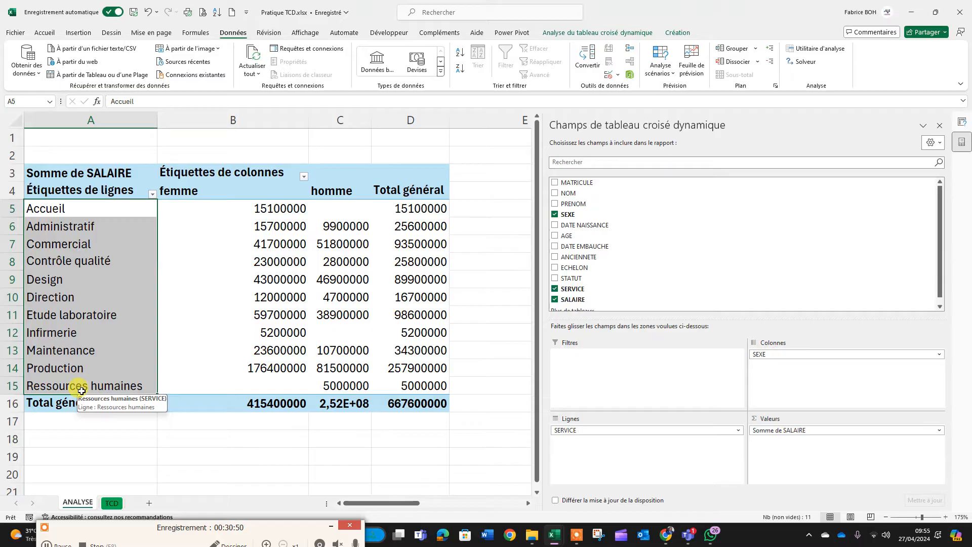
{"action": "left_click_drag", "start_coordinate": [267, 210], "coordinate": [268, 403]}
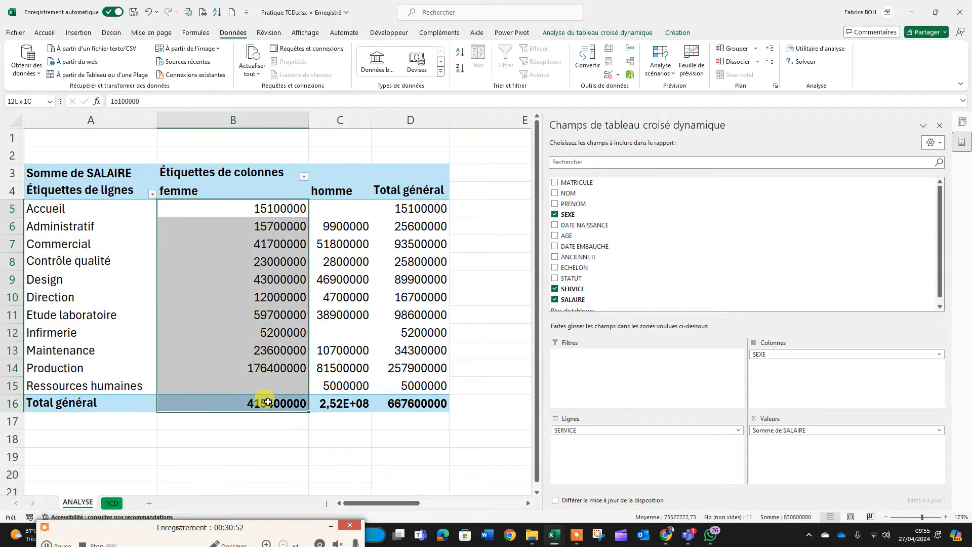
{"action": "left_click_drag", "start_coordinate": [349, 226], "coordinate": [357, 386]}
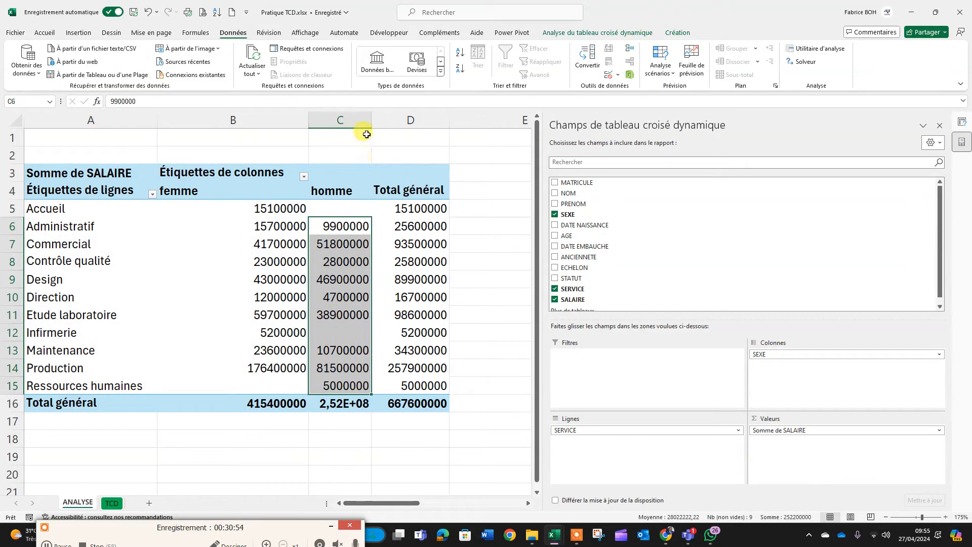
Fit column C to its contents and format the Total général values in B16:D16 with a thousands separator.
{"action": "double_click", "coordinate": [372, 120]}
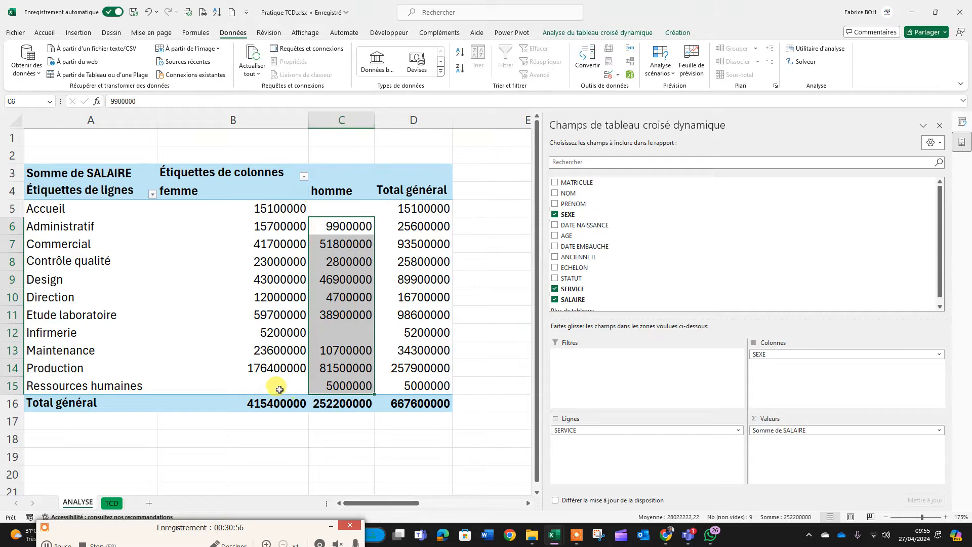
{"action": "left_click_drag", "start_coordinate": [279, 403], "coordinate": [420, 403]}
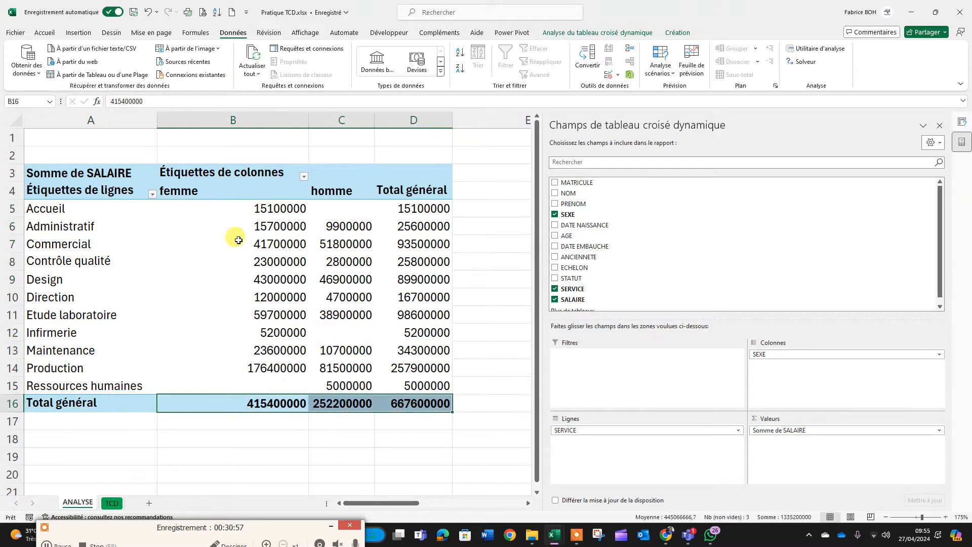
{"action": "left_click", "coordinate": [45, 32]}
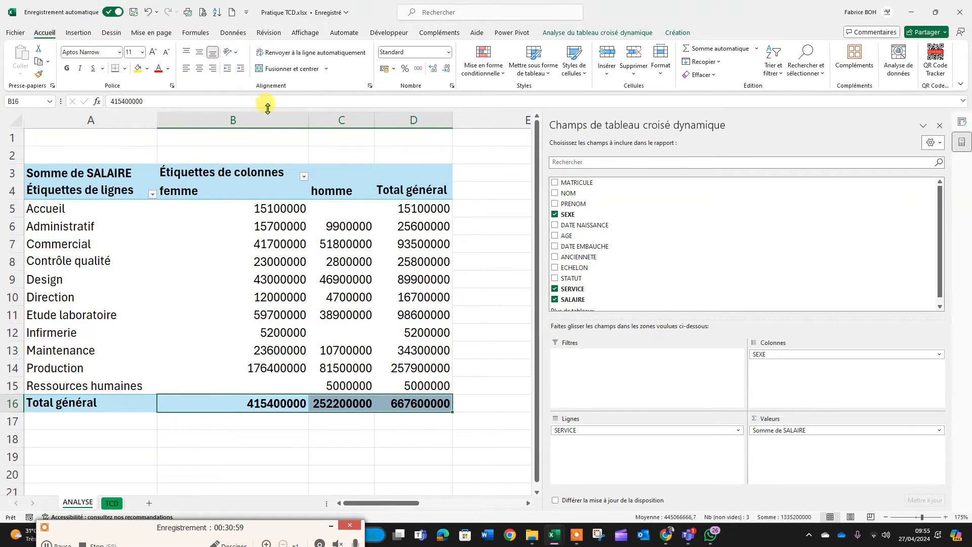
{"action": "left_click", "coordinate": [416, 77]}
{"action": "left_click", "coordinate": [303, 455]}
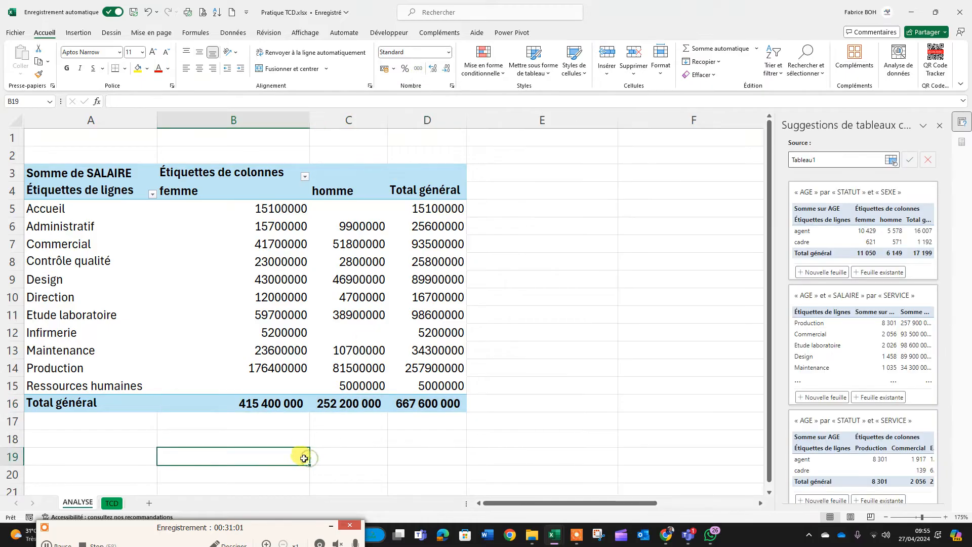
Compare the salary totals for femme and homme in the Total général row and across the individual services.
{"action": "left_click", "coordinate": [262, 408]}
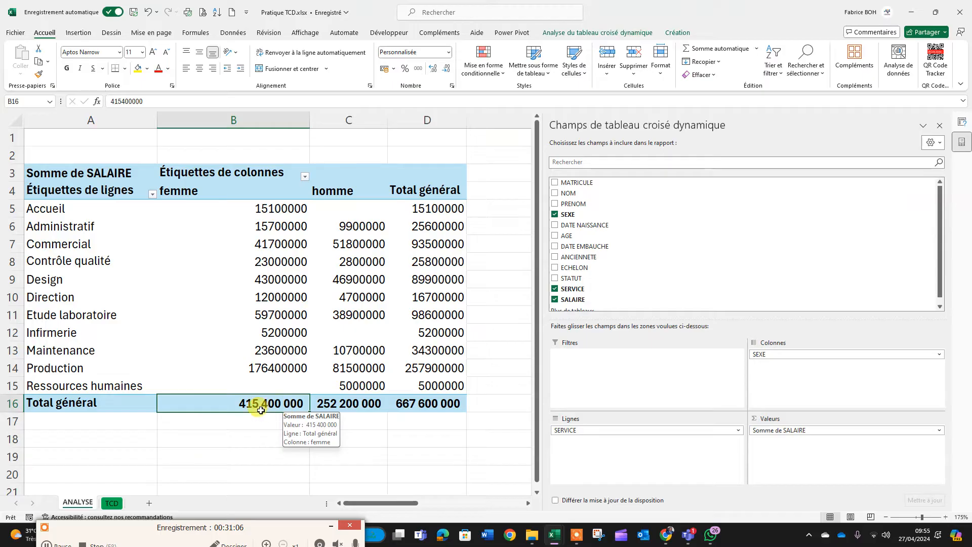
{"action": "left_click", "coordinate": [347, 406]}
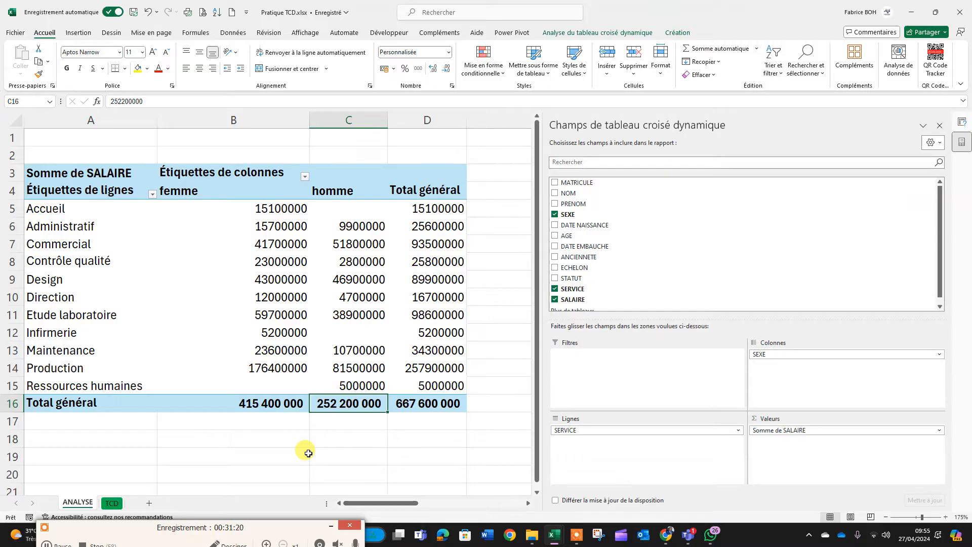
{"action": "left_click", "coordinate": [280, 211]}
{"action": "left_click_drag", "start_coordinate": [280, 211], "coordinate": [284, 376]}
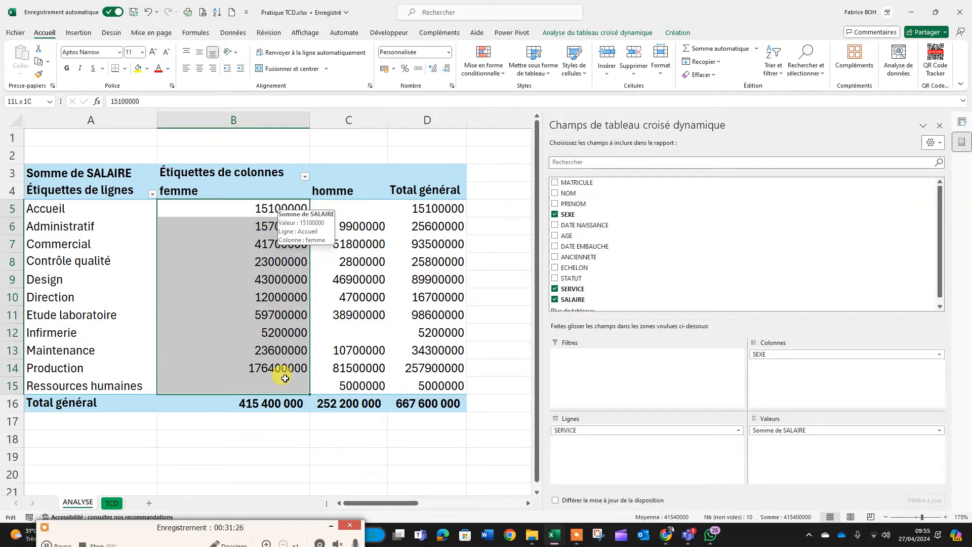
{"action": "left_click", "coordinate": [337, 368]}
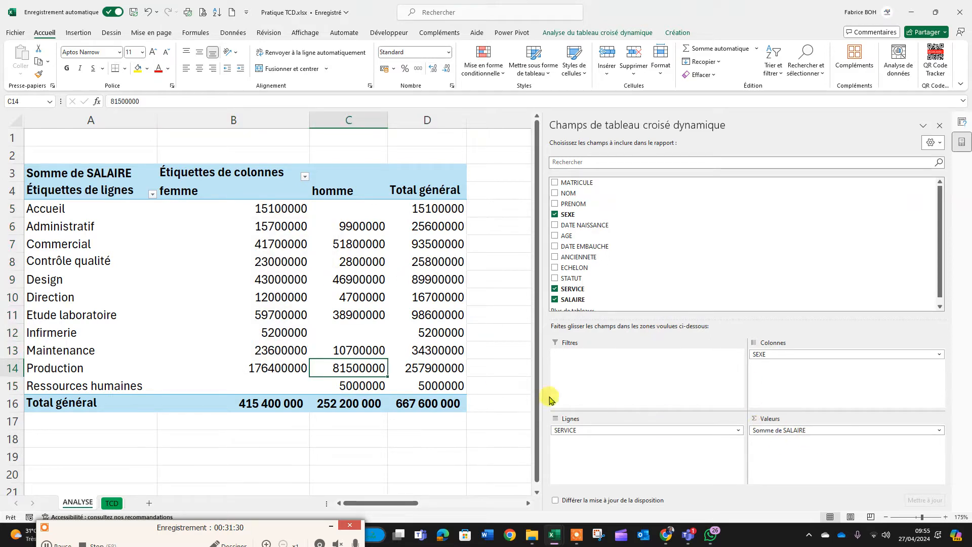
{"action": "mouse_move", "coordinate": [369, 331]}
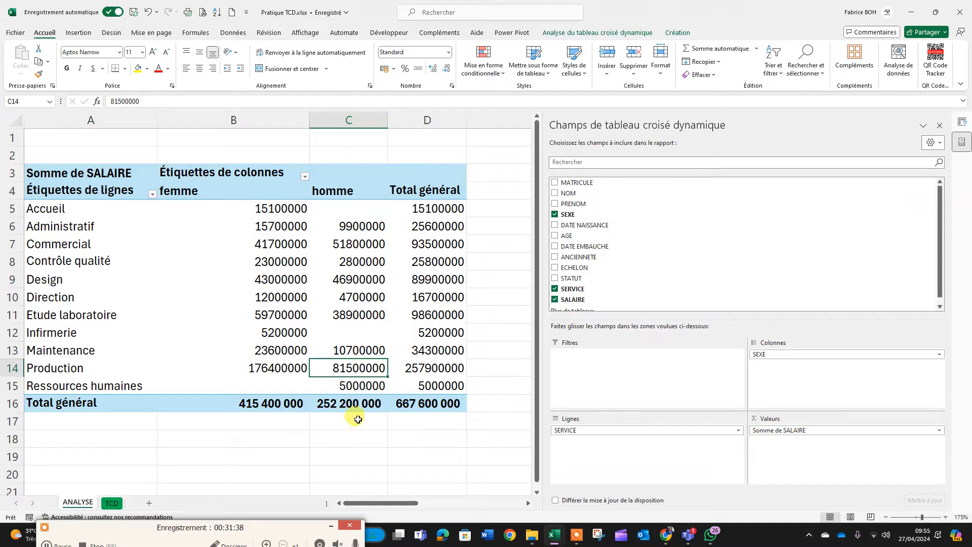
{"action": "left_click", "coordinate": [255, 402]}
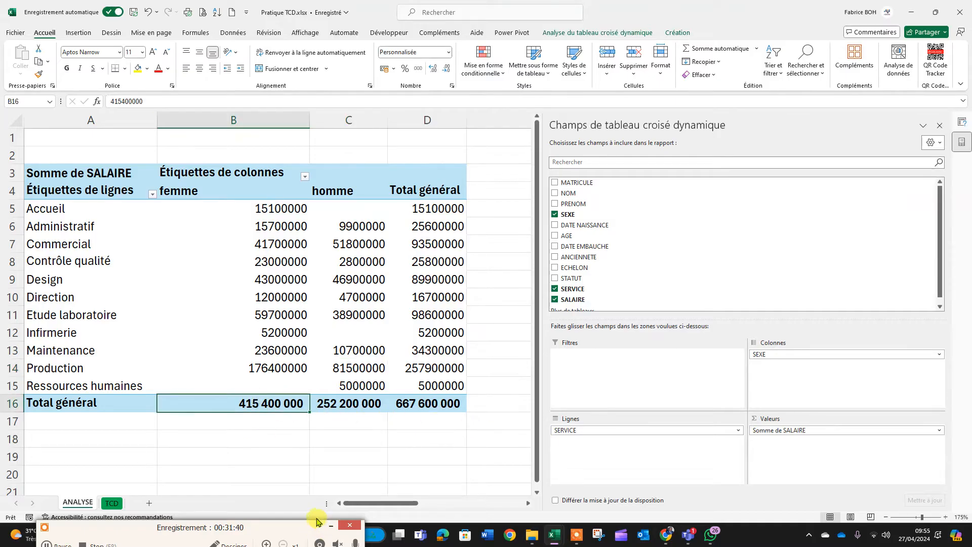
Change the SALAIRE value field's calculation to Moyenne.
{"action": "left_click", "coordinate": [795, 429]}
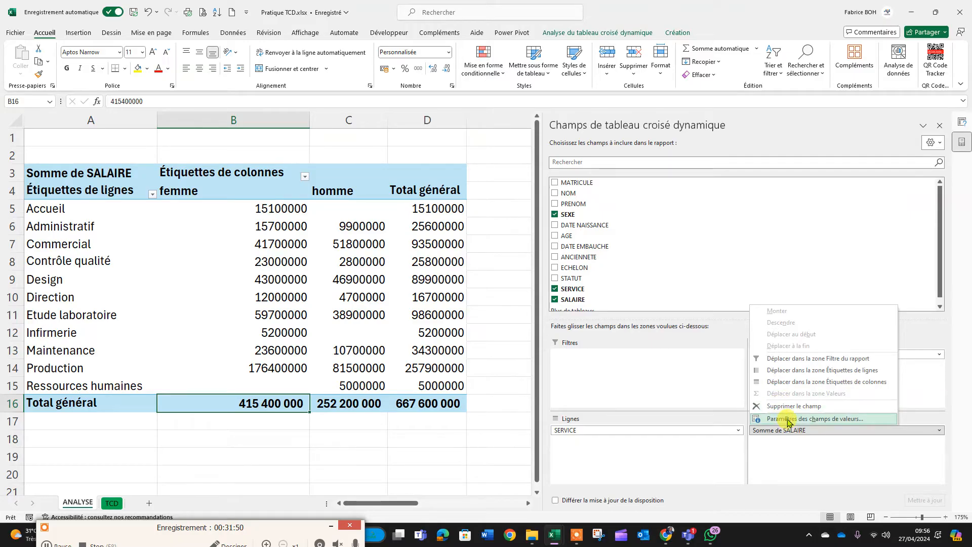
{"action": "left_click", "coordinate": [787, 419]}
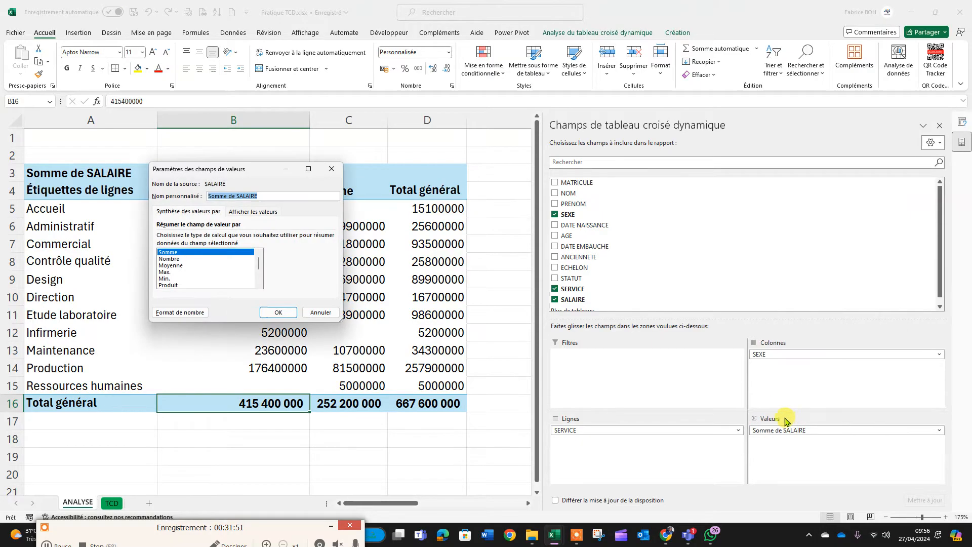
{"action": "left_click", "coordinate": [173, 266]}
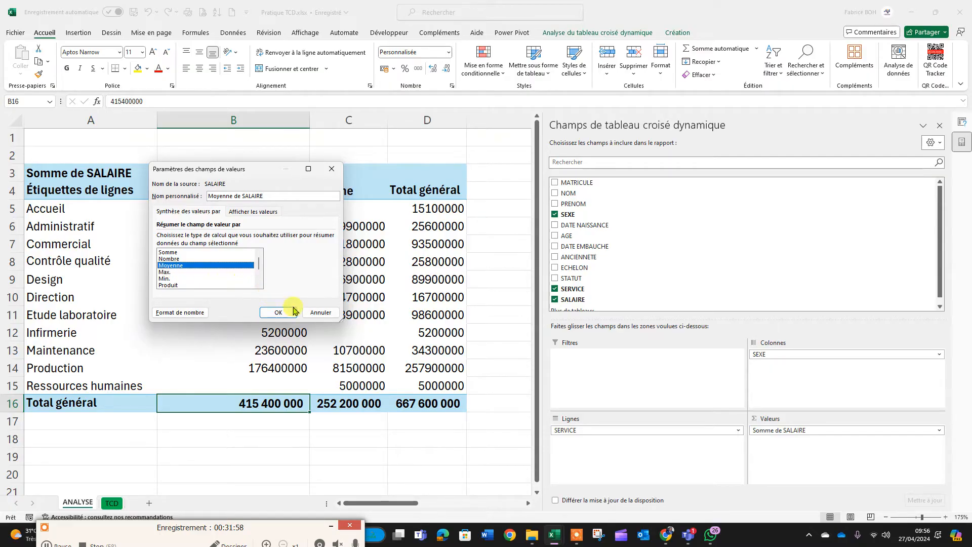
{"action": "left_click", "coordinate": [277, 312]}
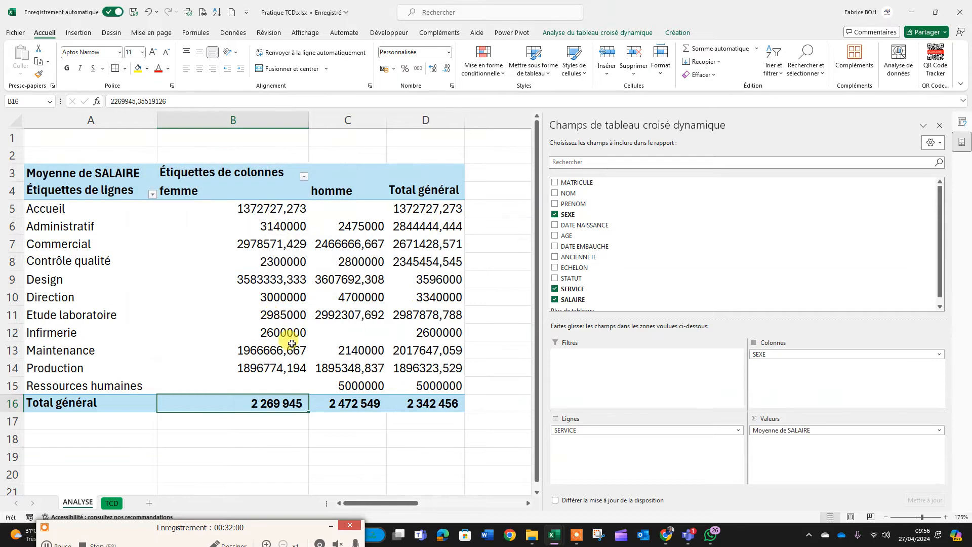
Compare the average salaries of femme and homme in the Total général row of the pivot table.
{"action": "mouse_move", "coordinate": [291, 341]}
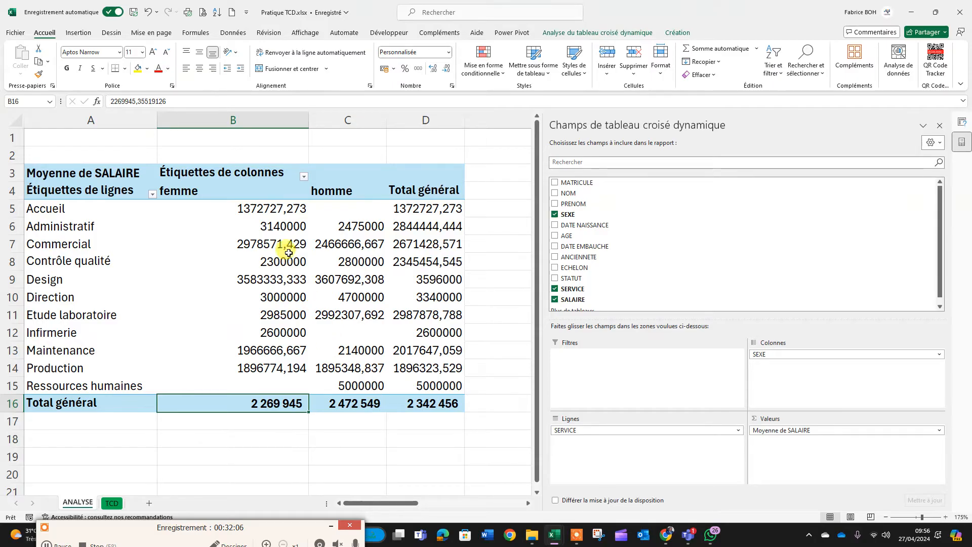
{"action": "mouse_move", "coordinate": [261, 407]}
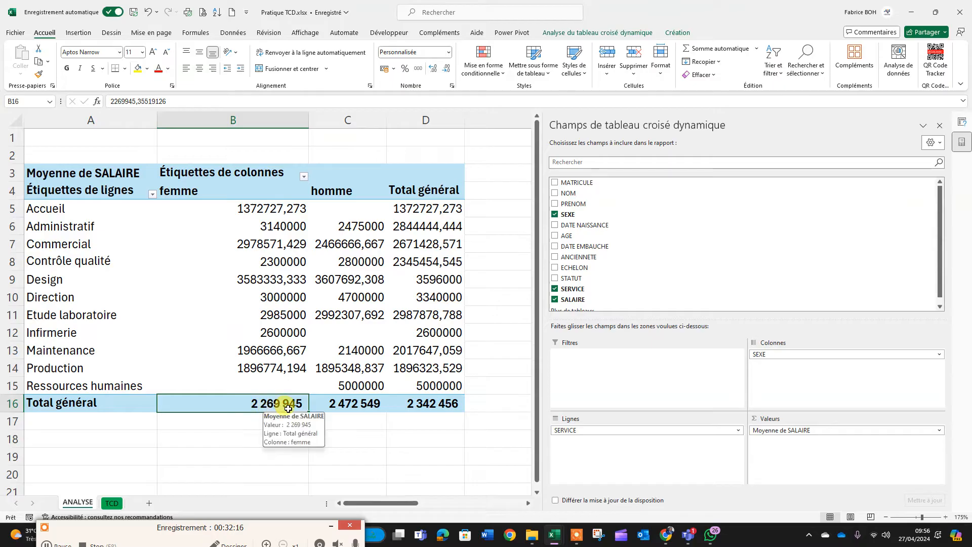
{"action": "left_click", "coordinate": [346, 407]}
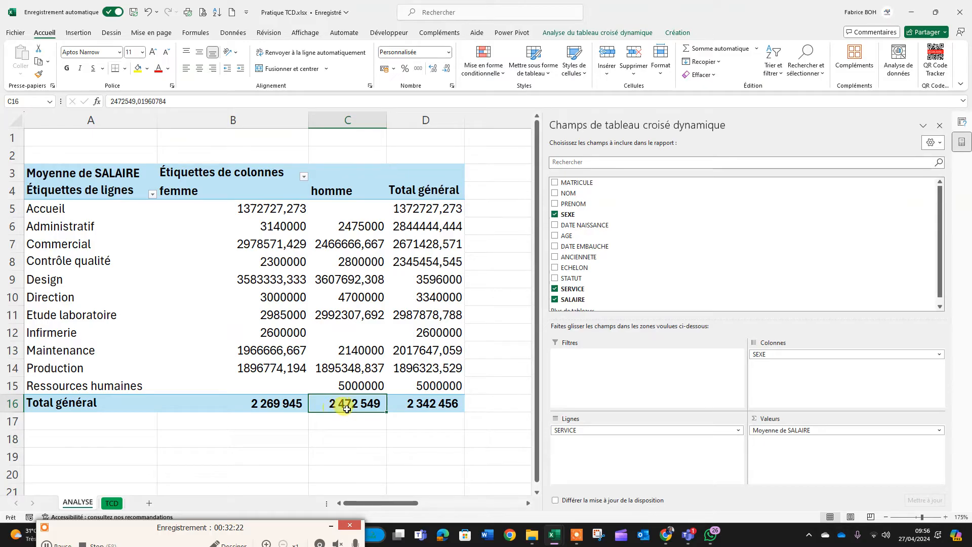
{"action": "mouse_move", "coordinate": [348, 408]}
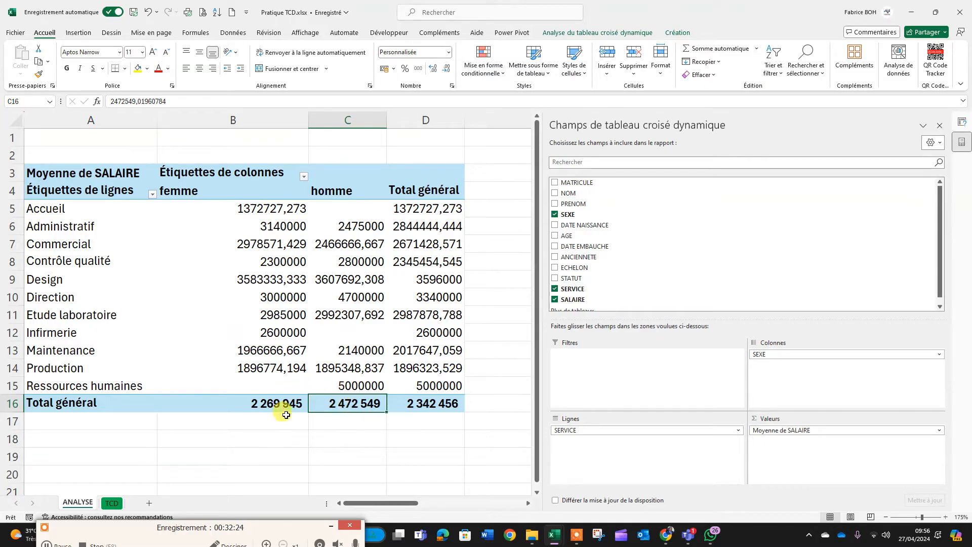
{"action": "mouse_move", "coordinate": [289, 408]}
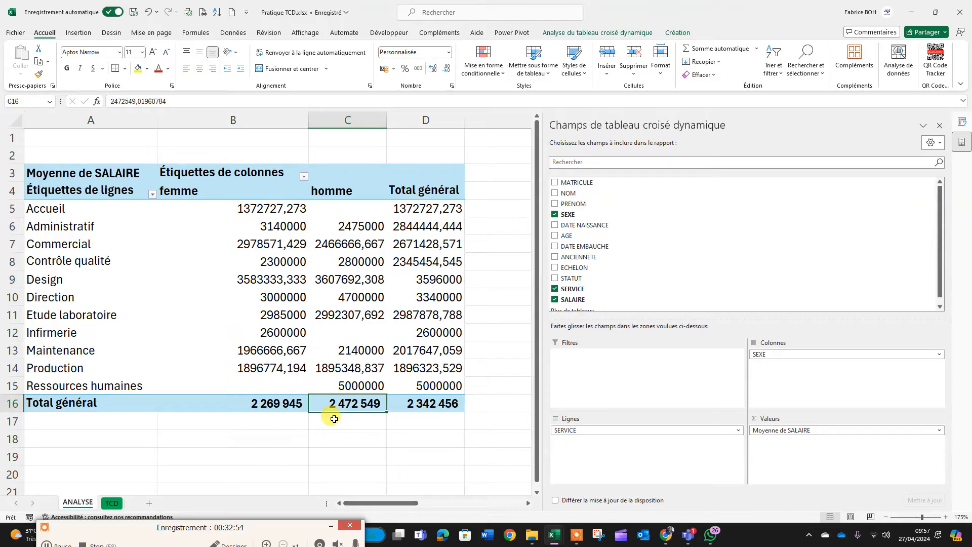
{"action": "mouse_move", "coordinate": [262, 307]}
Empty the pivot table by removing SERVICE from Lignes, Moyenne de SALAIRE from Valeurs and SEXE from Colonnes.
{"action": "left_click_drag", "start_coordinate": [153, 533], "coordinate": [153, 528]}
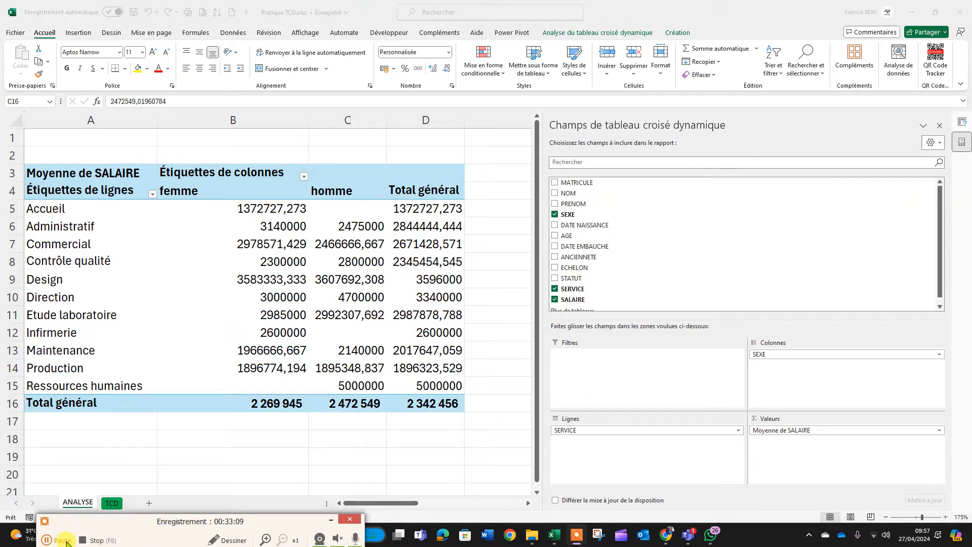
{"action": "left_click", "coordinate": [464, 262]}
{"action": "left_click_drag", "start_coordinate": [644, 431], "coordinate": [658, 225]}
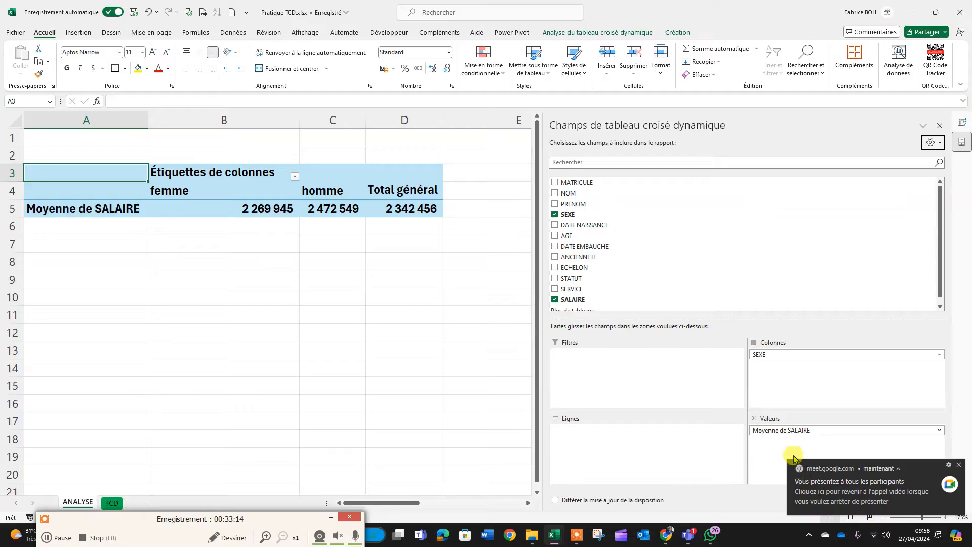
{"action": "left_click_drag", "start_coordinate": [774, 430], "coordinate": [587, 258]}
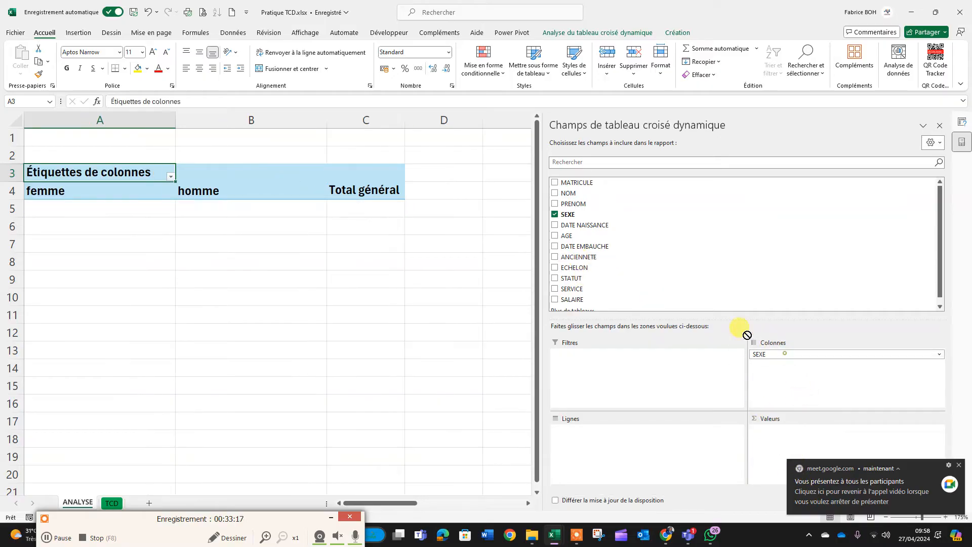
{"action": "left_click_drag", "start_coordinate": [784, 353], "coordinate": [619, 257]}
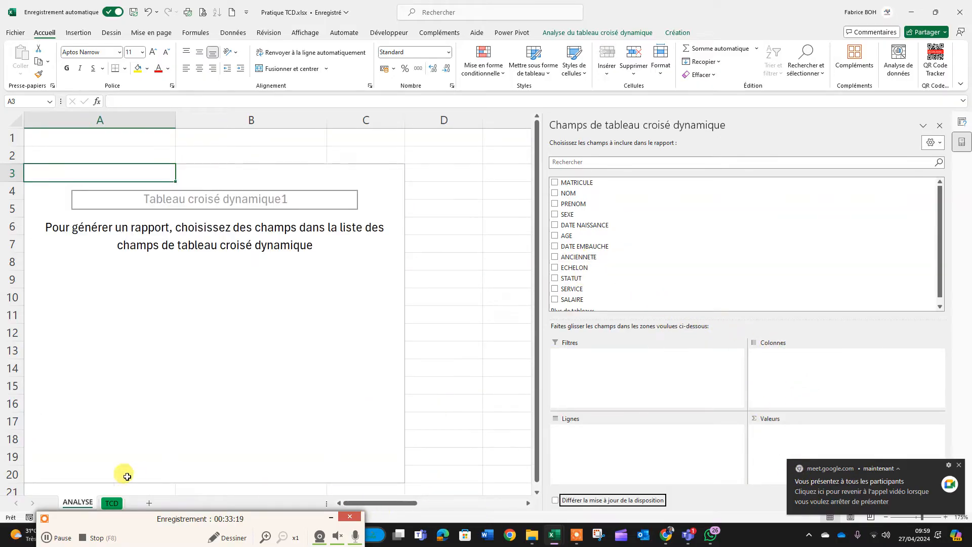
Review the indicators requested in task 1 on the TCD sheet: number of employees, payroll total and average salary.
{"action": "left_click", "coordinate": [111, 503]}
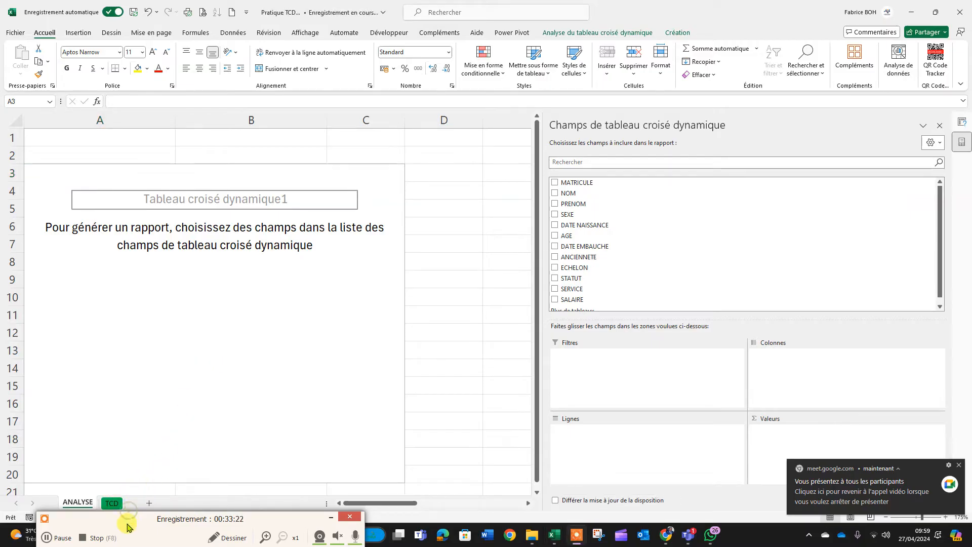
{"action": "left_click_drag", "start_coordinate": [127, 522], "coordinate": [123, 533]}
{"action": "left_click", "coordinate": [112, 503]}
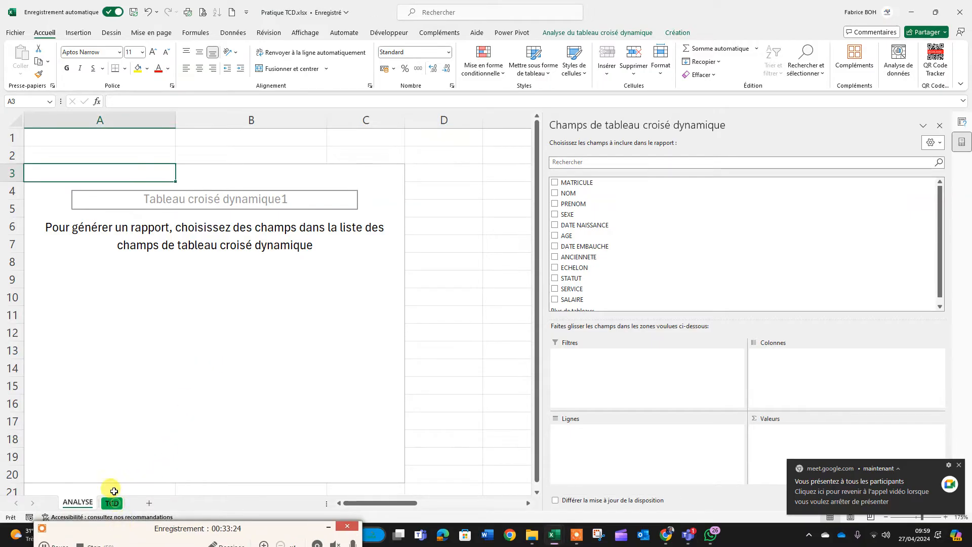
{"action": "scroll", "coordinate": [159, 385], "scroll_direction": "up", "scroll_amount": 15}
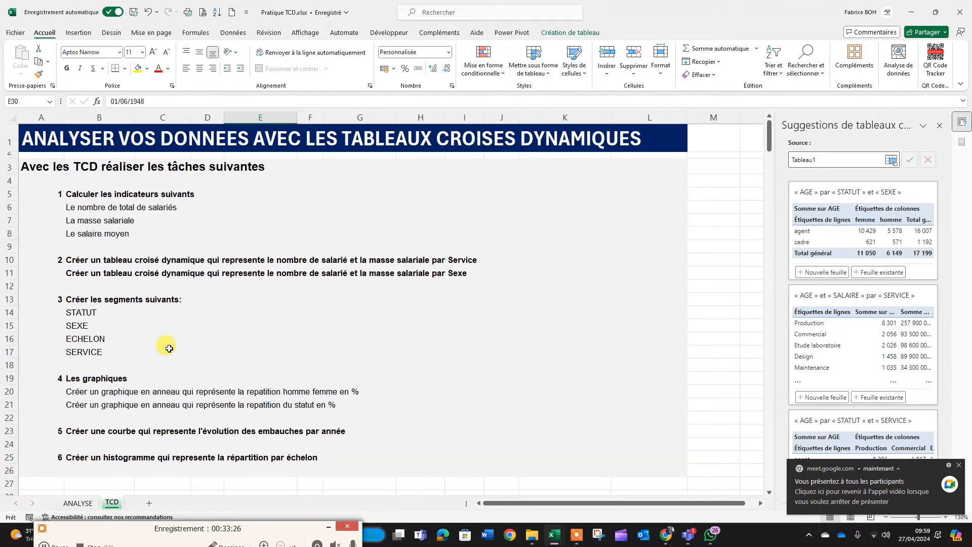
{"action": "left_click_drag", "start_coordinate": [80, 207], "coordinate": [142, 207]}
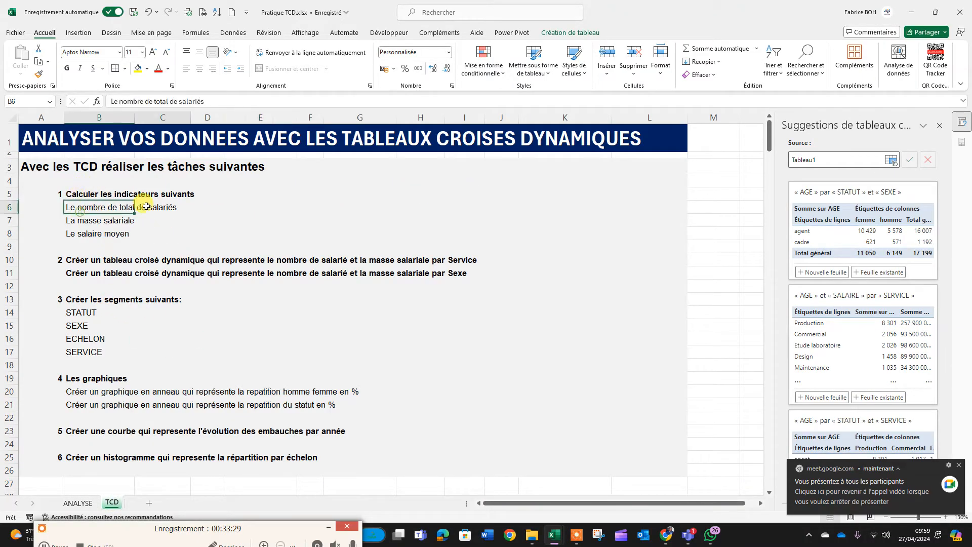
{"action": "left_click", "coordinate": [94, 234]}
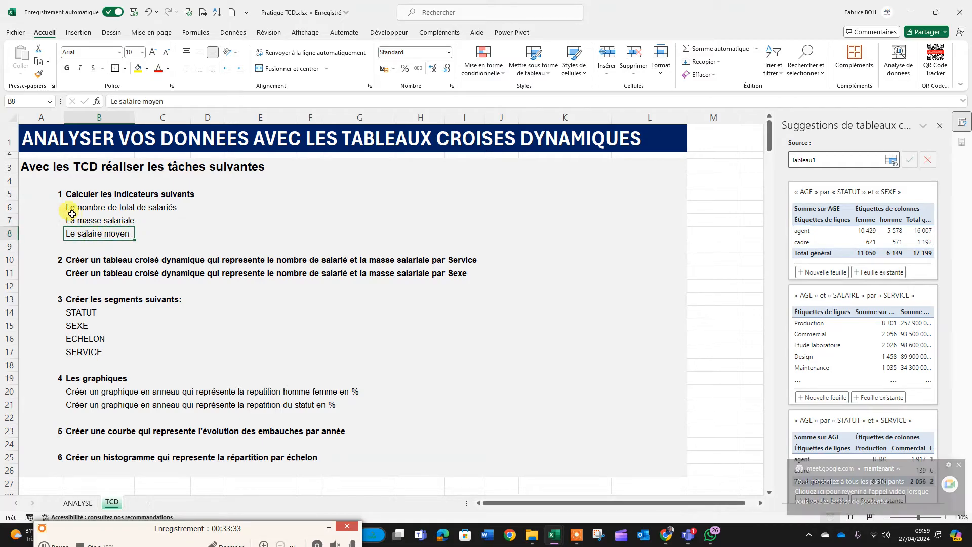
{"action": "left_click_drag", "start_coordinate": [76, 208], "coordinate": [159, 207]}
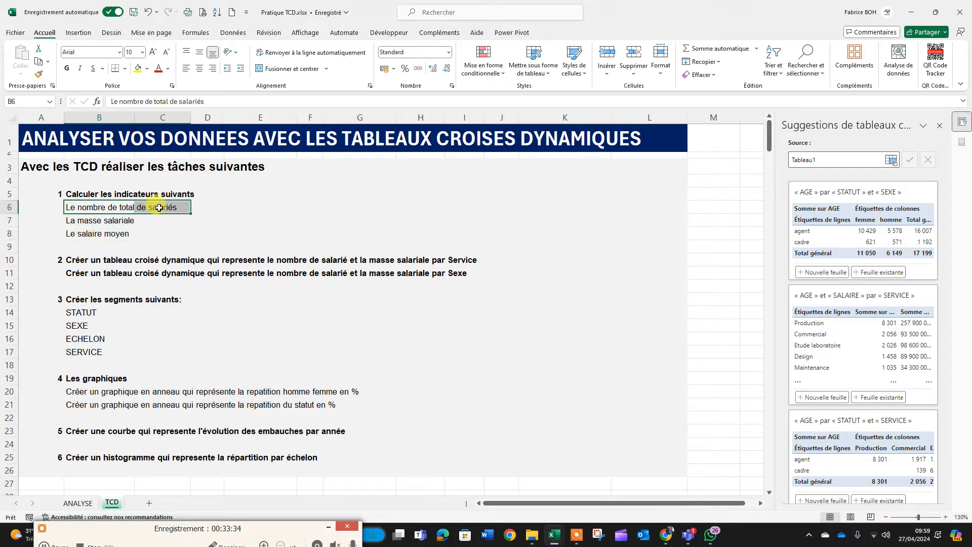
{"action": "left_click", "coordinate": [70, 224]}
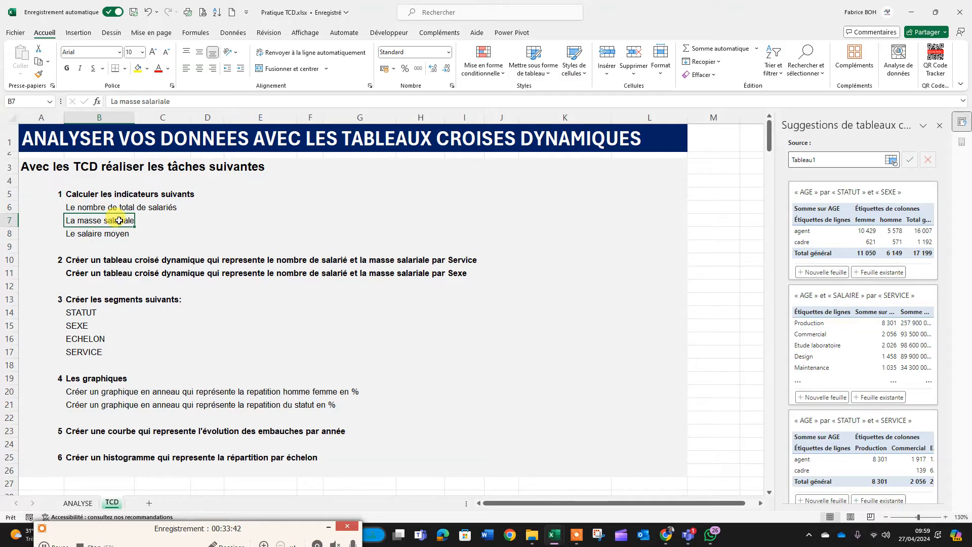
{"action": "left_click", "coordinate": [93, 235]}
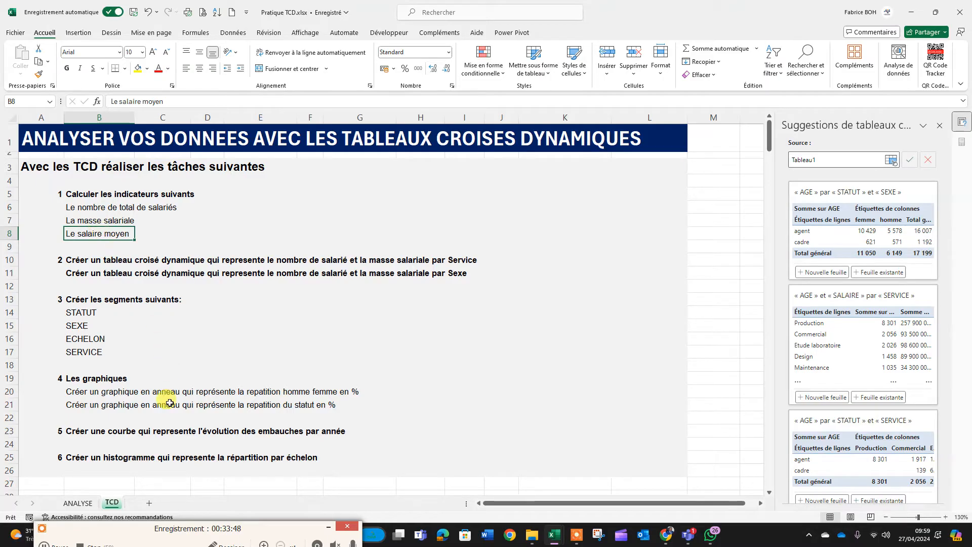
Return to the ANALYSE sheet and add MATRICULE to the Valeurs area of the empty pivot table.
{"action": "left_click", "coordinate": [81, 503]}
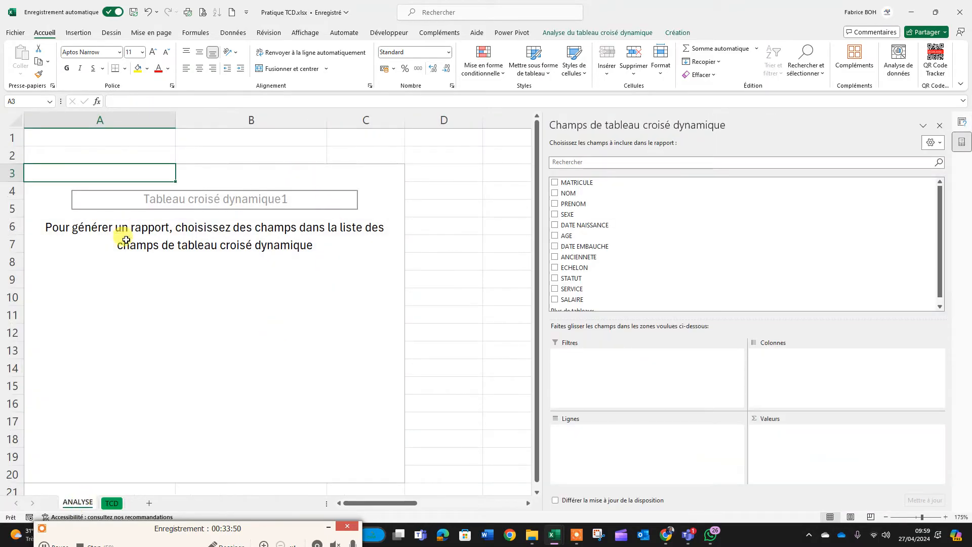
{"action": "scroll", "coordinate": [243, 271], "scroll_direction": "down", "scroll_amount": 2}
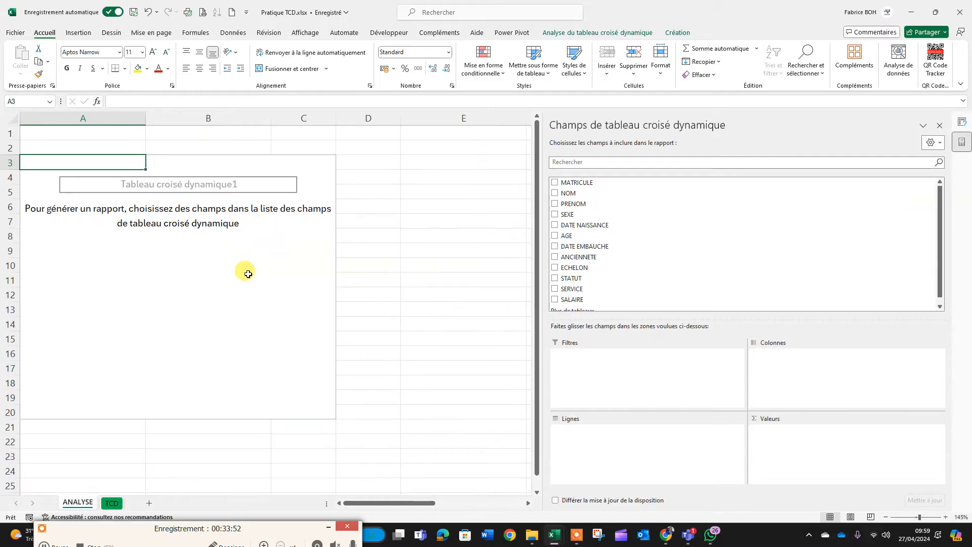
{"action": "scroll", "coordinate": [562, 242], "scroll_direction": "down", "scroll_amount": 1}
{"action": "scroll", "coordinate": [562, 241], "scroll_direction": "up", "scroll_amount": 1}
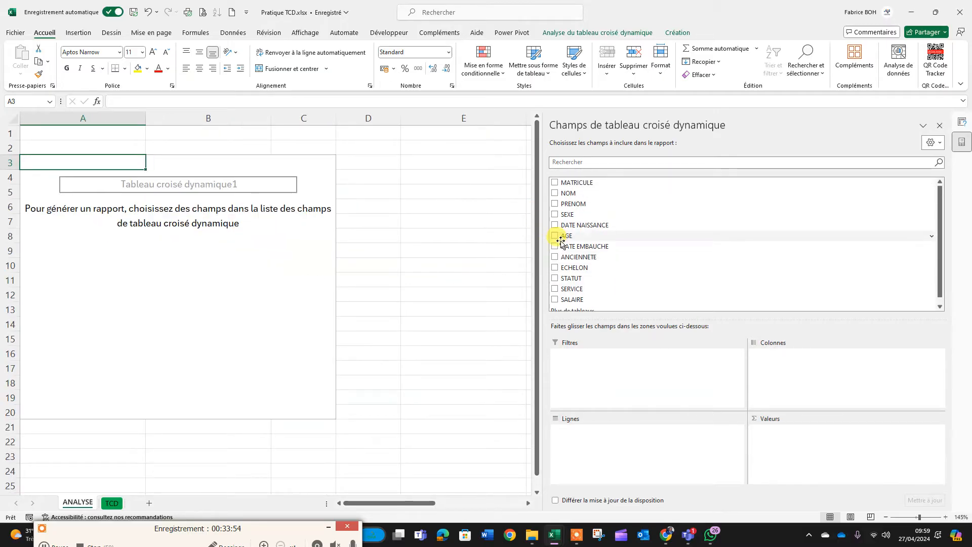
{"action": "left_click", "coordinate": [574, 187]}
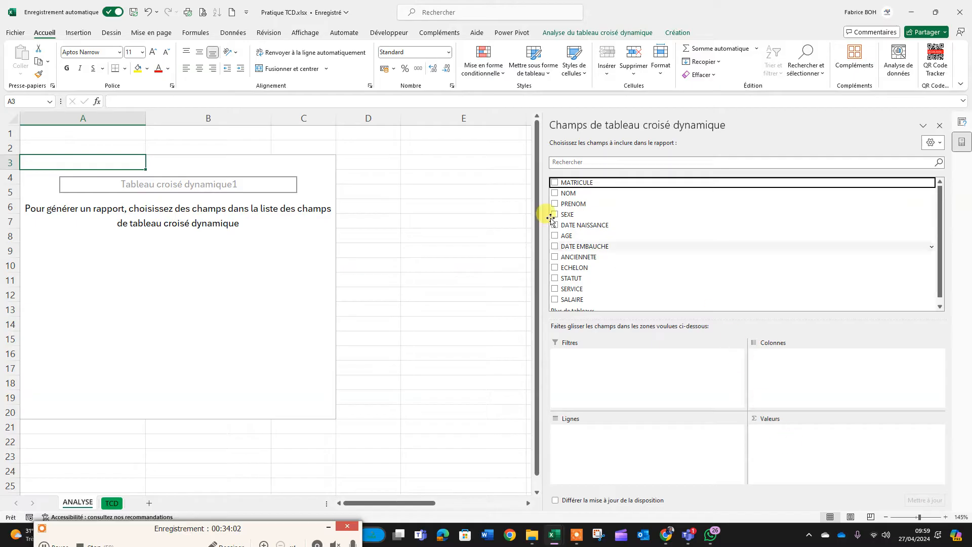
{"action": "left_click_drag", "start_coordinate": [572, 183], "coordinate": [782, 450]}
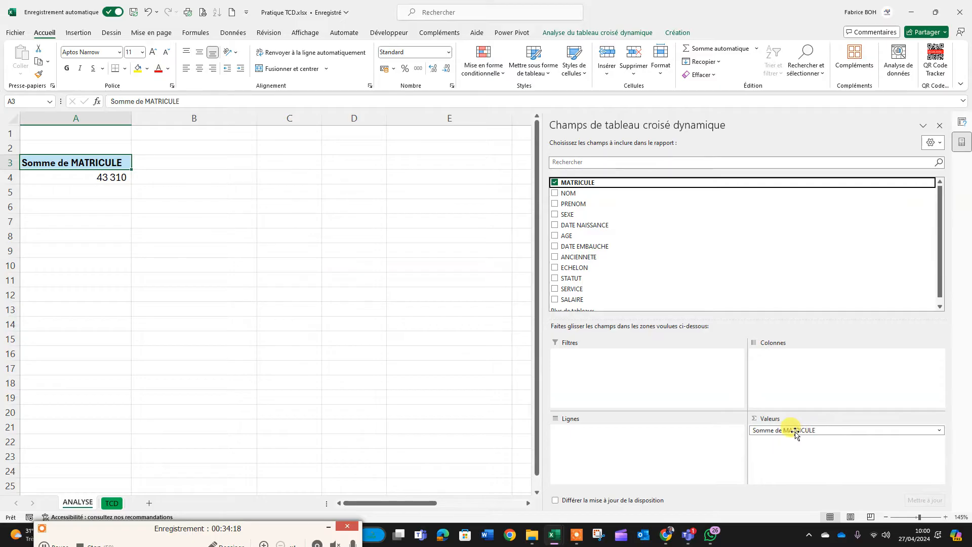
Change the MATRICULE value field's calculation to Nombre and give it the custom name EFFECTIF.
{"action": "left_click", "coordinate": [795, 432]}
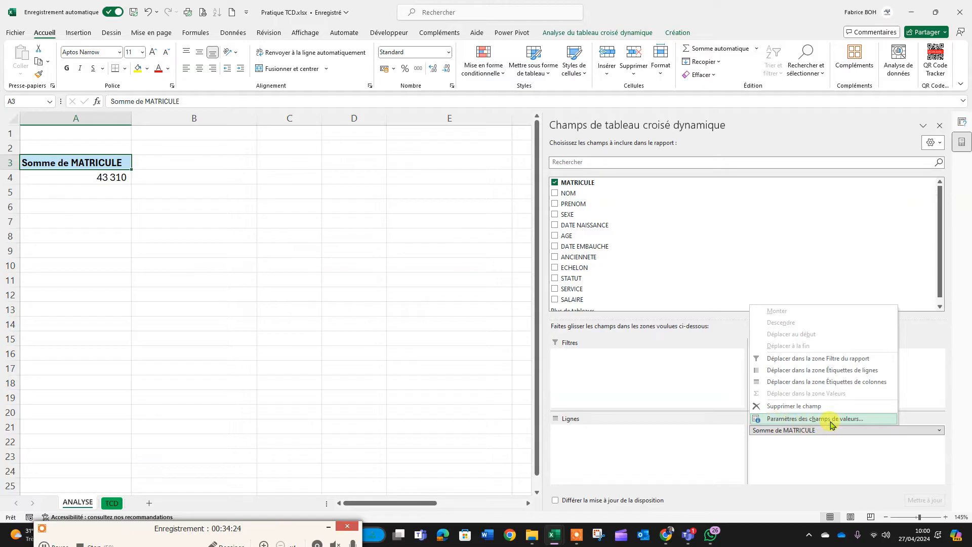
{"action": "left_click", "coordinate": [812, 420]}
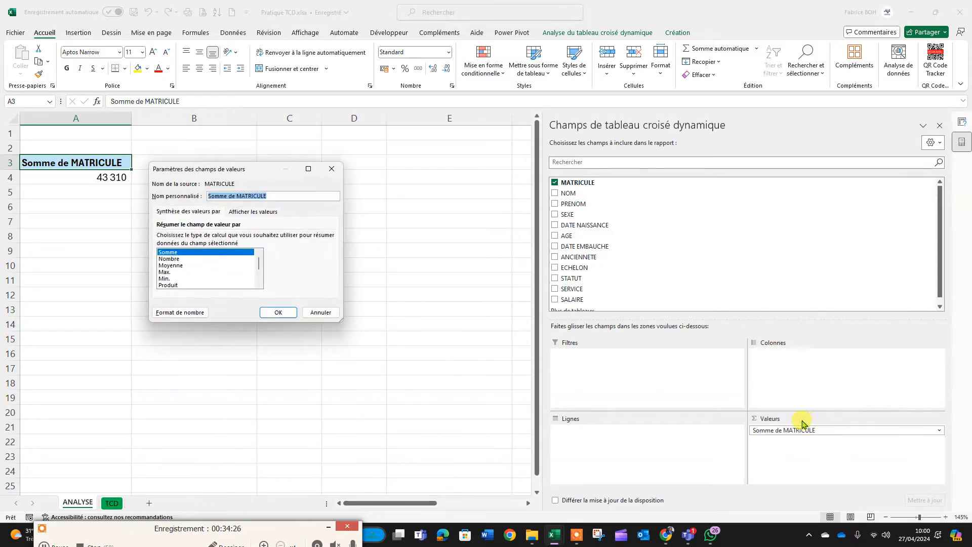
{"action": "left_click", "coordinate": [169, 259]}
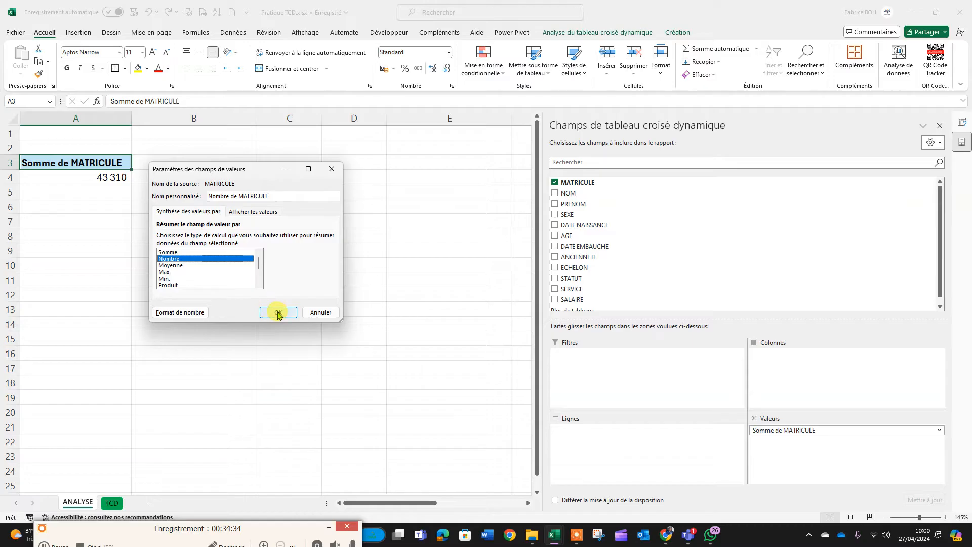
{"action": "left_click", "coordinate": [278, 197]}
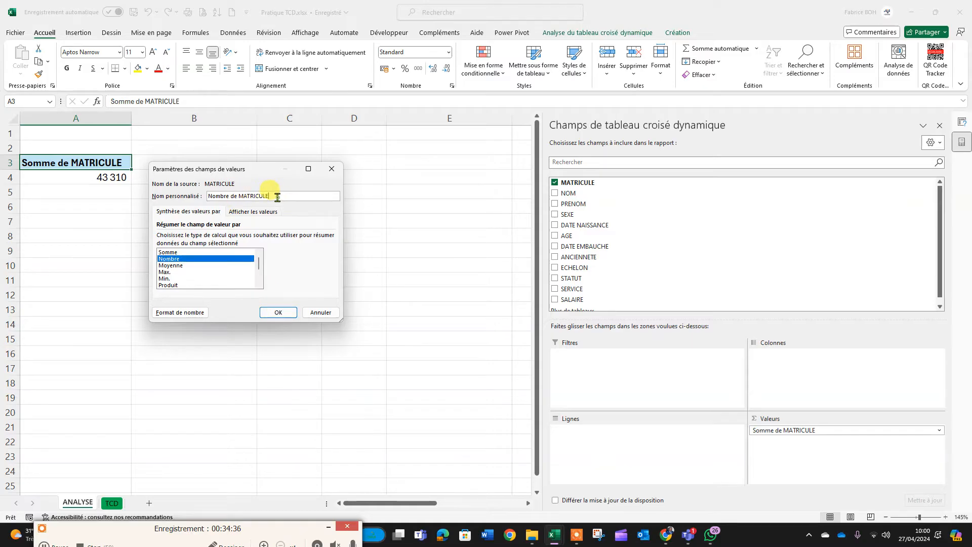
{"action": "left_click_drag", "start_coordinate": [277, 196], "coordinate": [202, 200]}
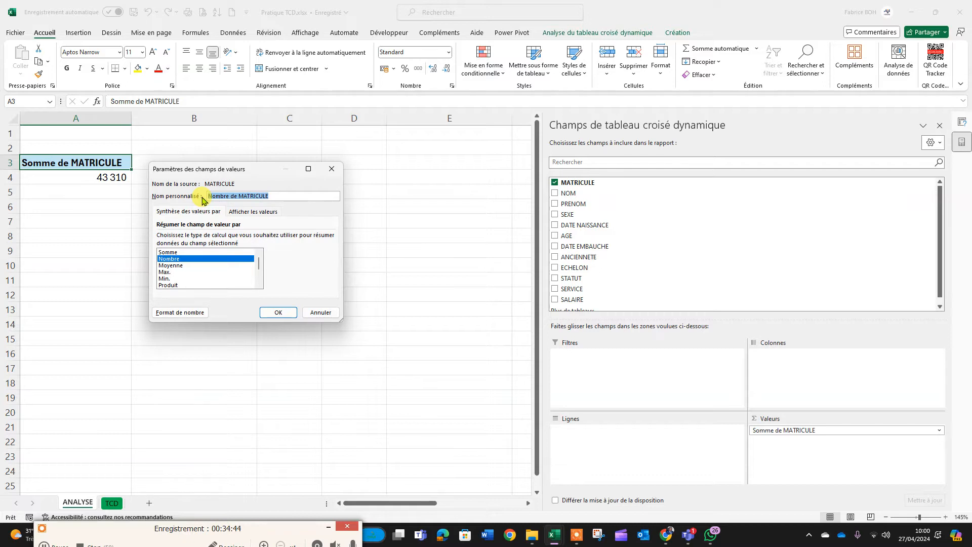
{"action": "type", "text": "EFFECTIF"}
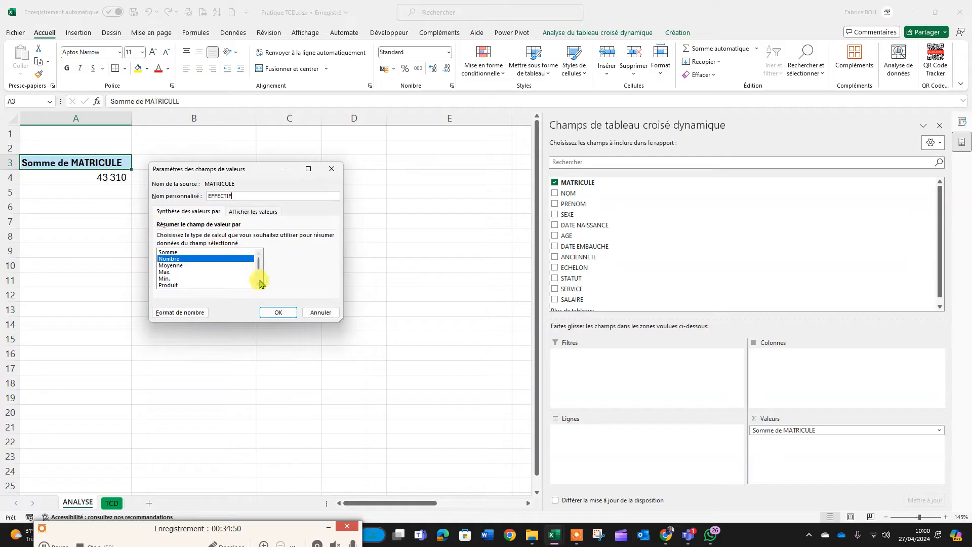
{"action": "left_click", "coordinate": [278, 313]}
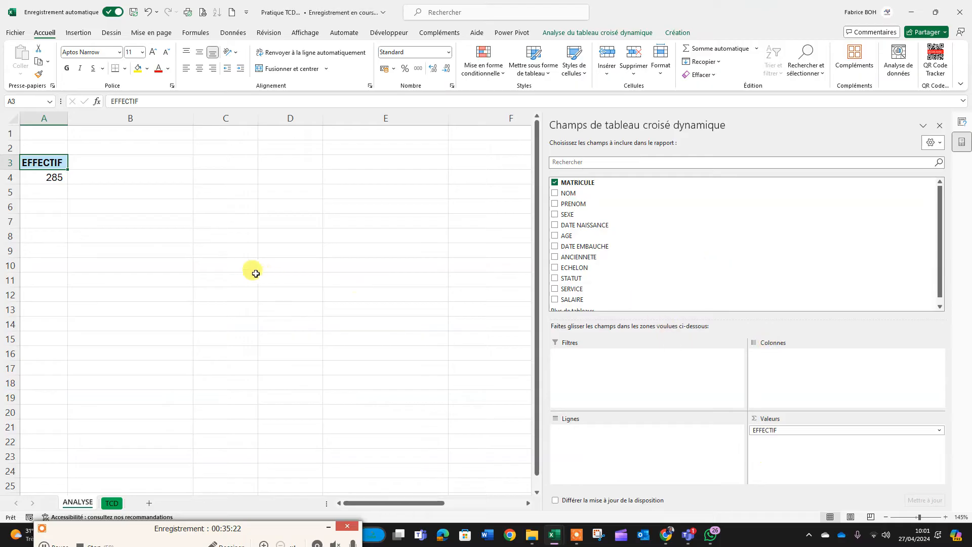
Check the salary indicators listed on the TCD sheet and add SALAIRE to the Valeurs area of the ANALYSE pivot table.
{"action": "left_click", "coordinate": [31, 173]}
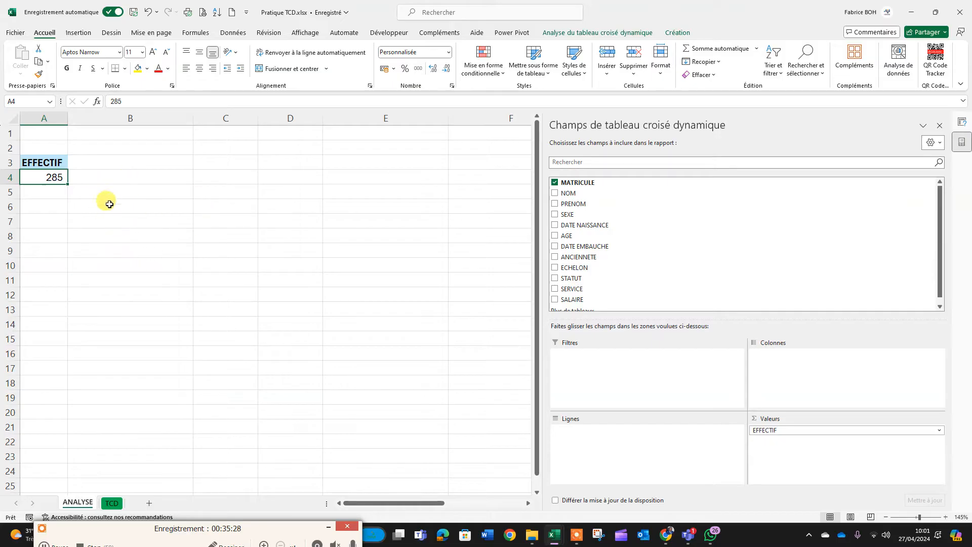
{"action": "left_click", "coordinate": [110, 508]}
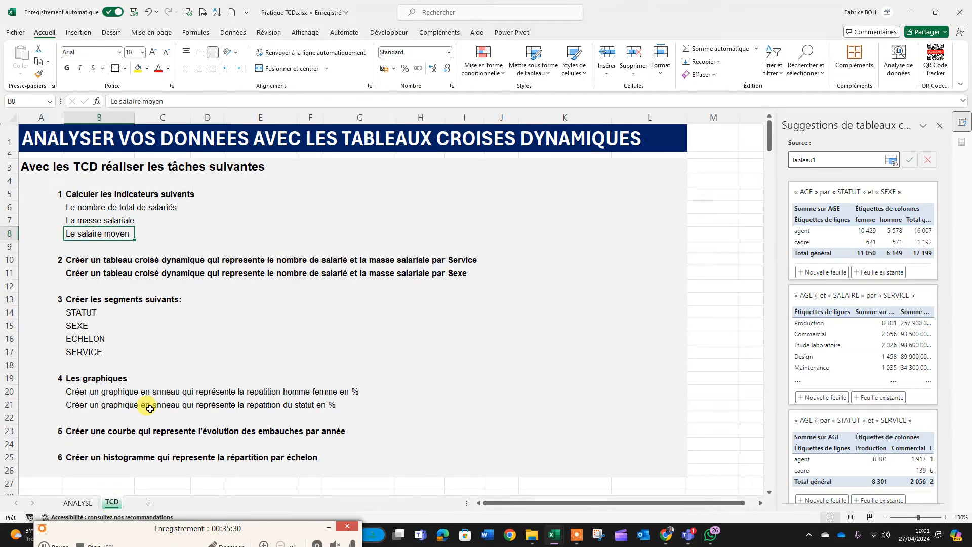
{"action": "left_click", "coordinate": [81, 220]}
{"action": "left_click", "coordinate": [94, 232]}
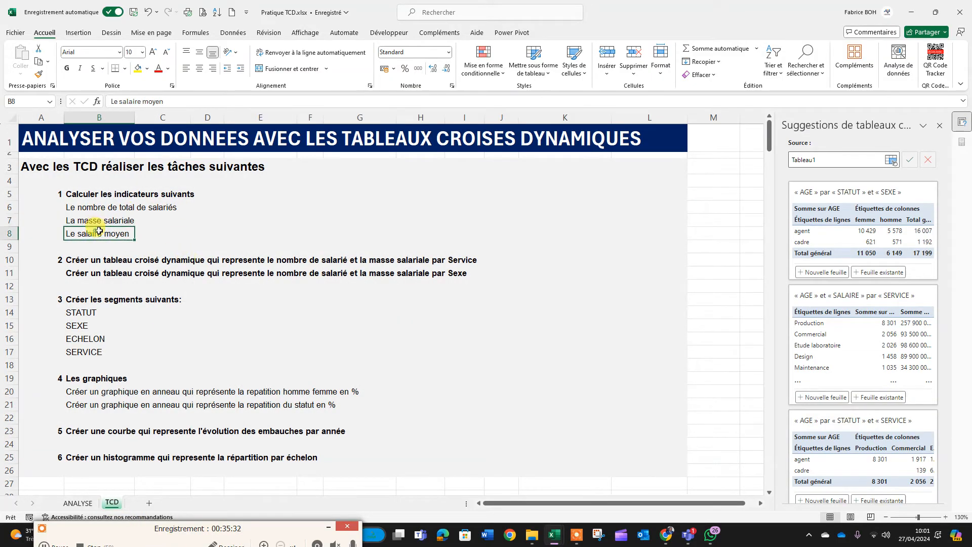
{"action": "left_click", "coordinate": [81, 503]}
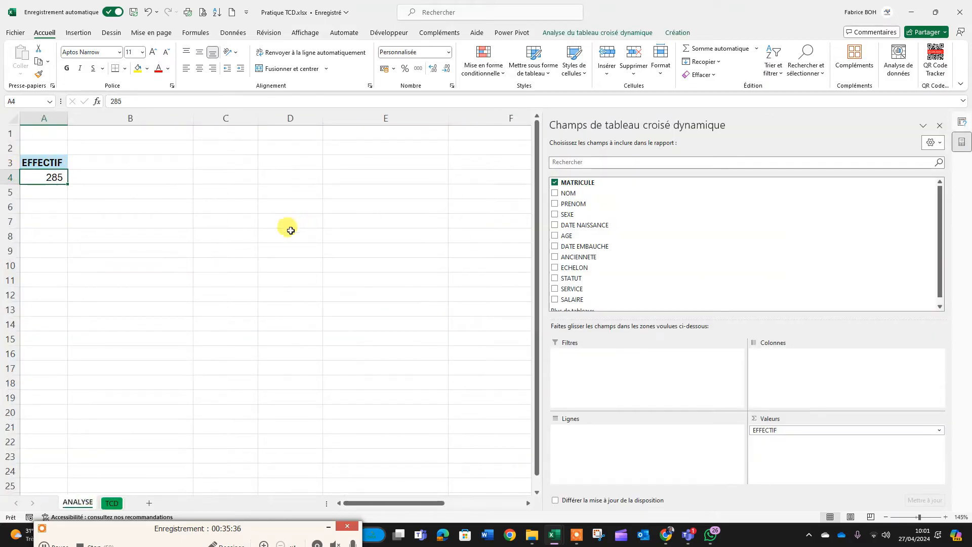
{"action": "scroll", "coordinate": [657, 262], "scroll_direction": "down", "scroll_amount": 1}
{"action": "left_click_drag", "start_coordinate": [591, 293], "coordinate": [810, 458]}
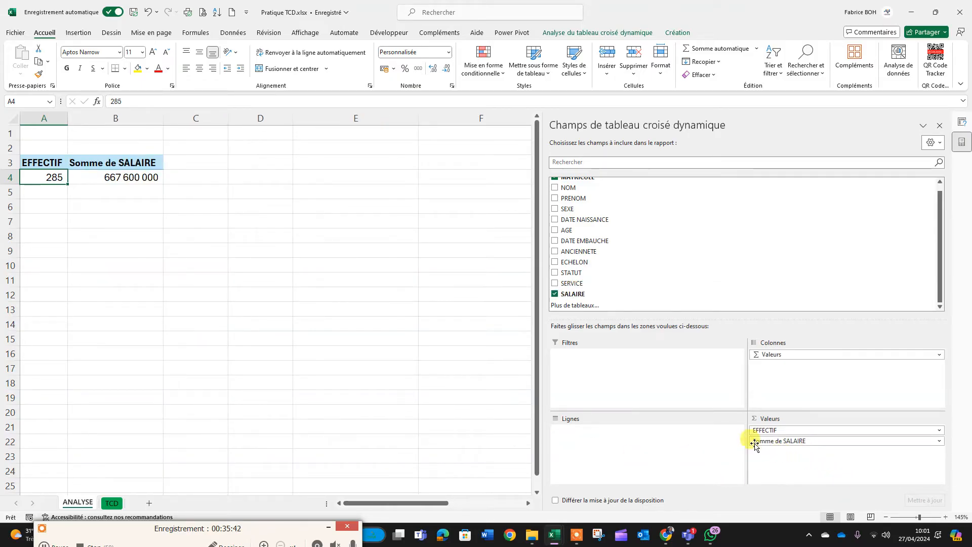
{"action": "left_click", "coordinate": [119, 164]}
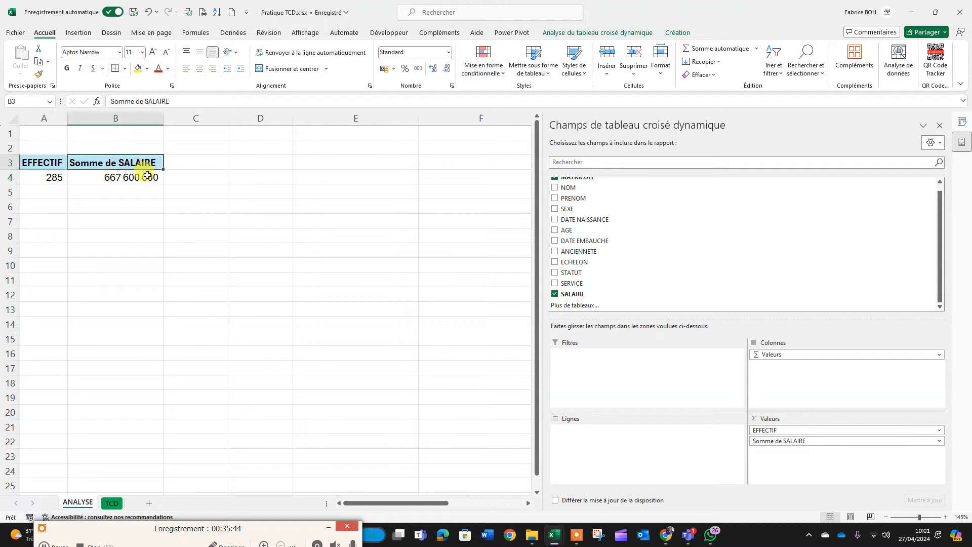
Rename the Somme de SALAIRE header in B3 of the pivot table as MASSE SALARIALE.
{"action": "type", "text": "MASSE SAL"}
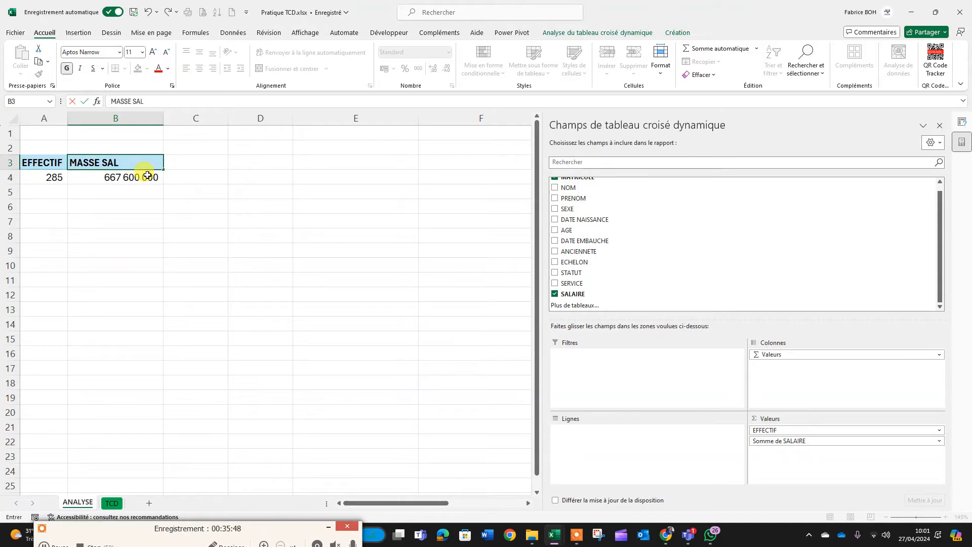
{"action": "type", "text": "ARIALE"}
{"action": "key", "text": "Return"}
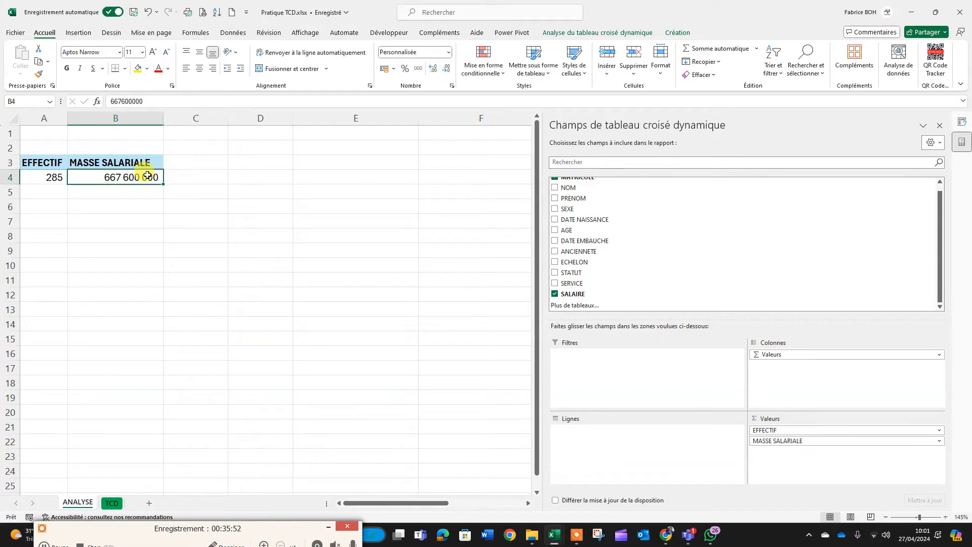
Close the pivot table suggestions pane that accompanies cells outside the pivot table.
{"action": "left_click", "coordinate": [102, 219]}
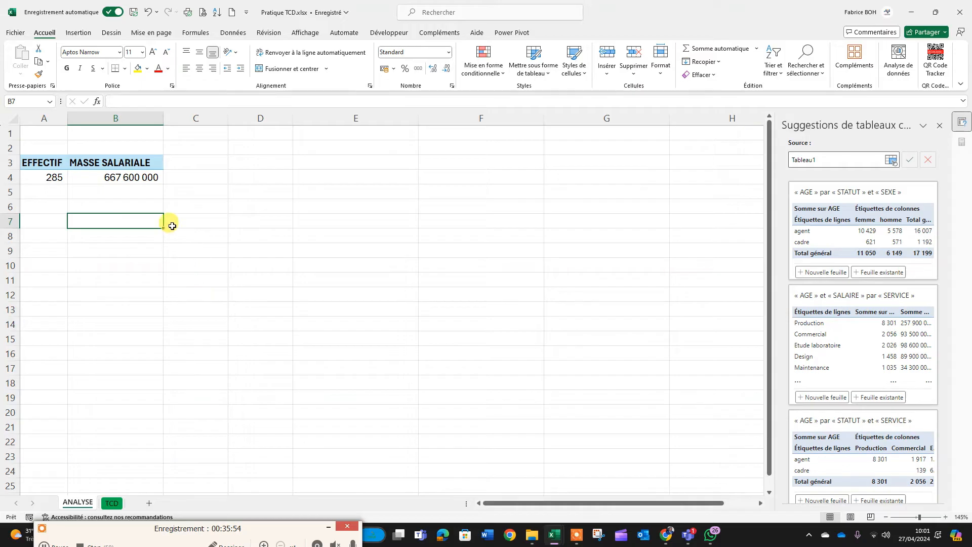
{"action": "left_click", "coordinate": [137, 175]}
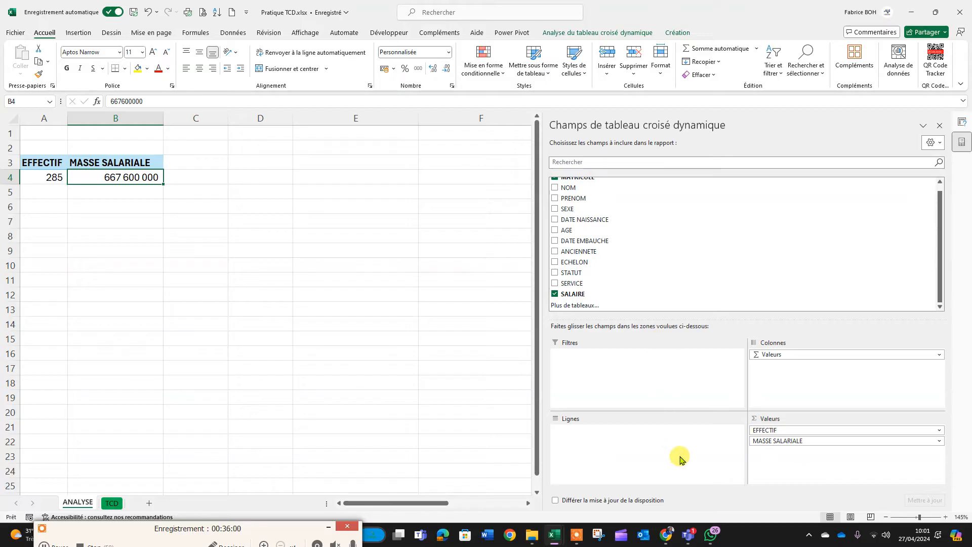
{"action": "left_click", "coordinate": [125, 228]}
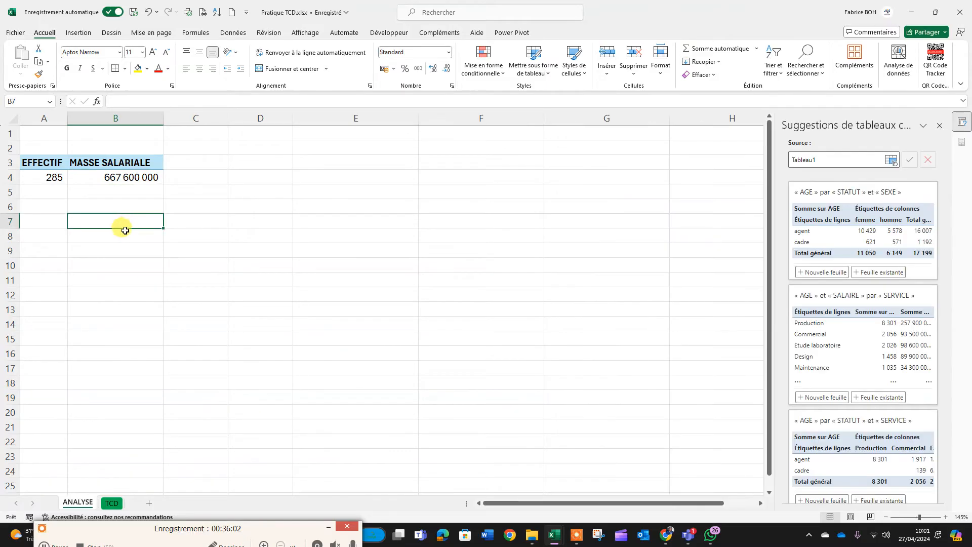
{"action": "left_click", "coordinate": [939, 125]}
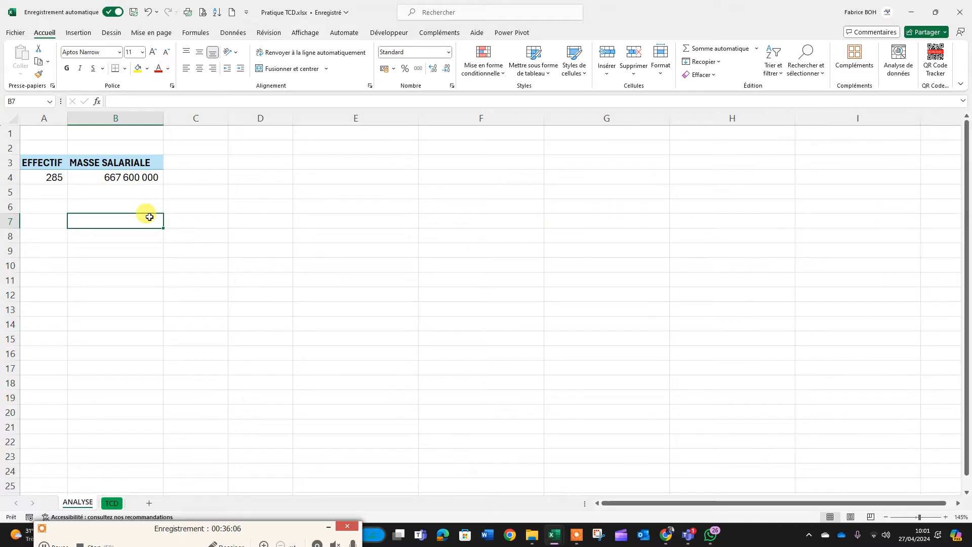
{"action": "left_click", "coordinate": [125, 163]}
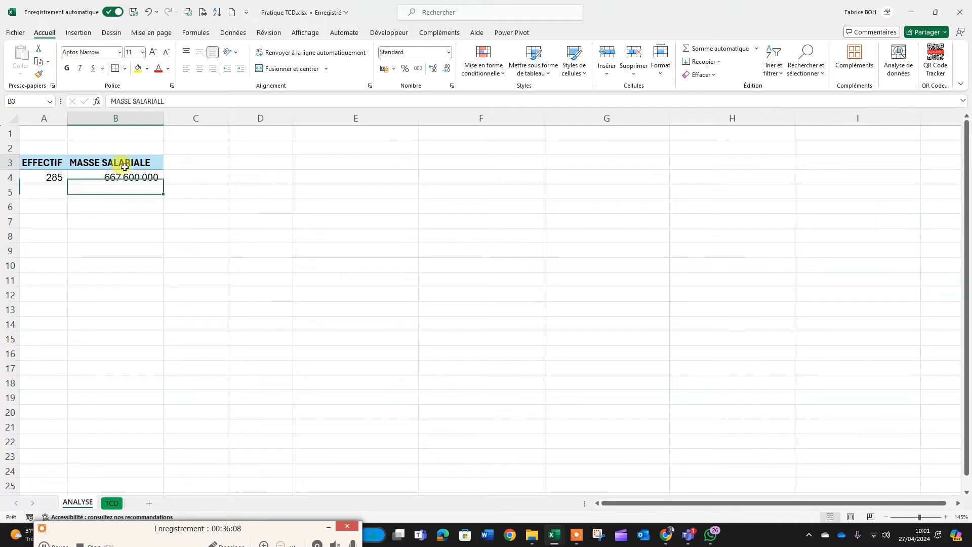
{"action": "left_click", "coordinate": [139, 249]}
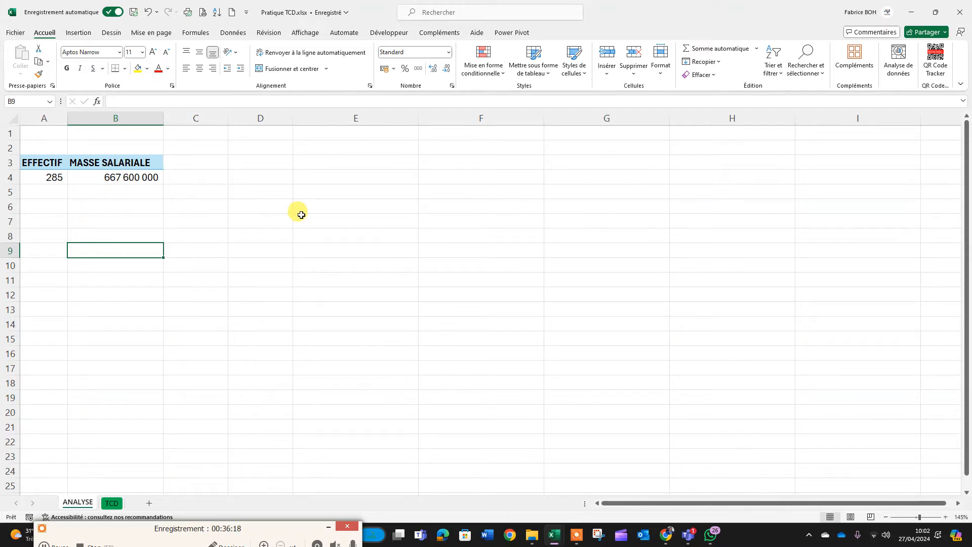
Hide the field list of the EFFECTIF and MASSE SALARIALE pivot table.
{"action": "left_click", "coordinate": [108, 181]}
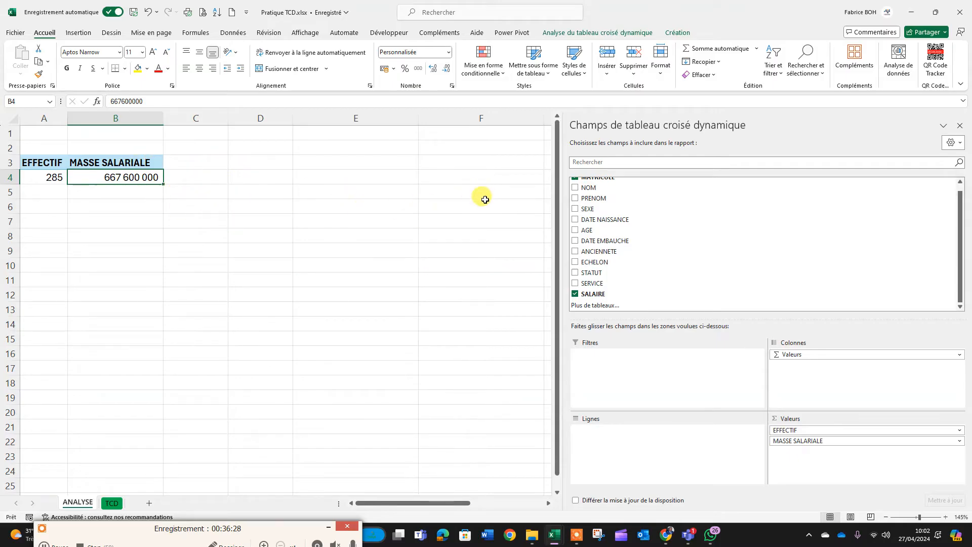
{"action": "left_click", "coordinate": [958, 127]}
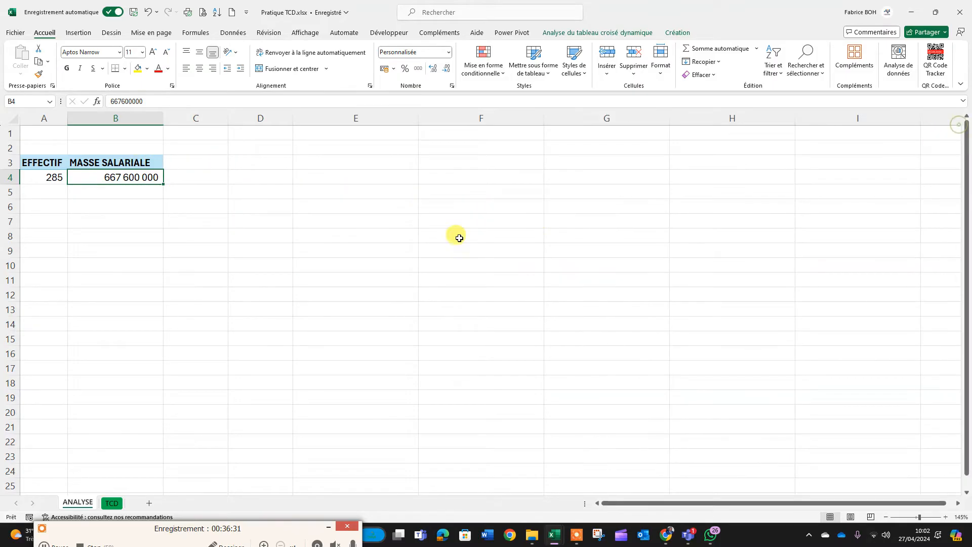
{"action": "left_click", "coordinate": [254, 287]}
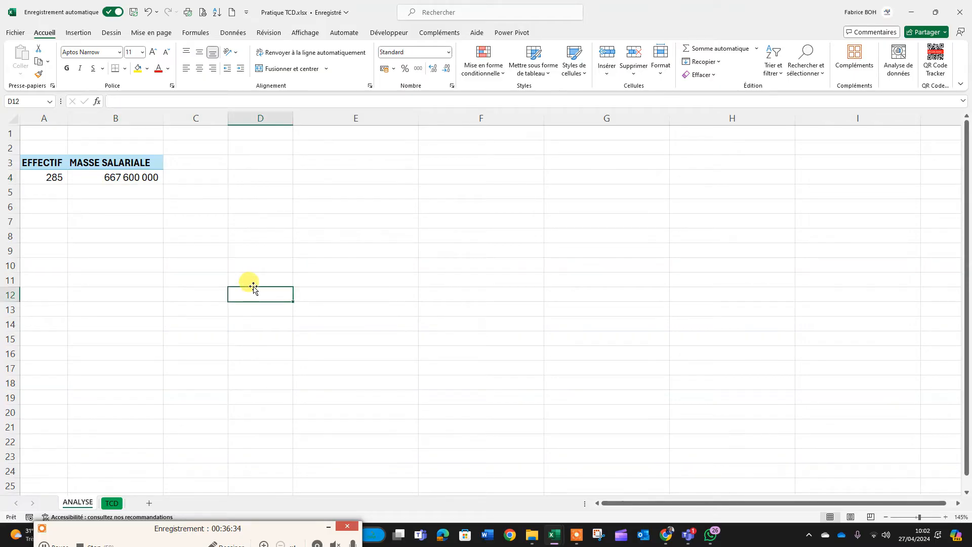
Display the pivot table's hidden field list again.
{"action": "left_click", "coordinate": [117, 177]}
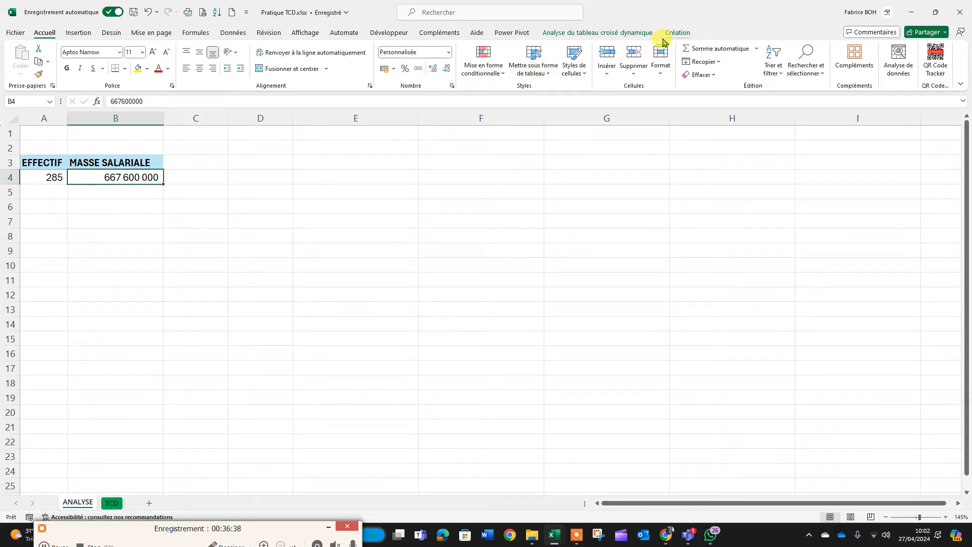
{"action": "left_click", "coordinate": [644, 33]}
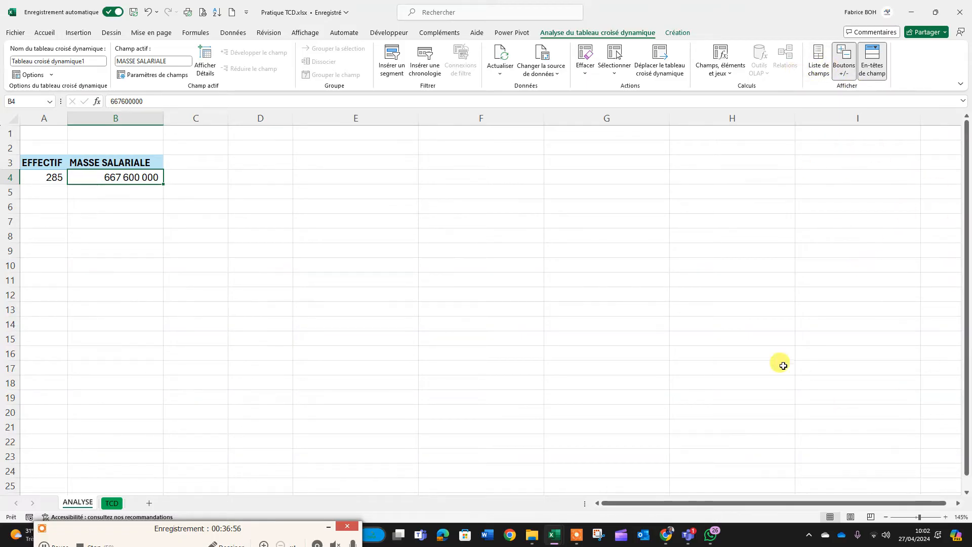
{"action": "left_click", "coordinate": [817, 69]}
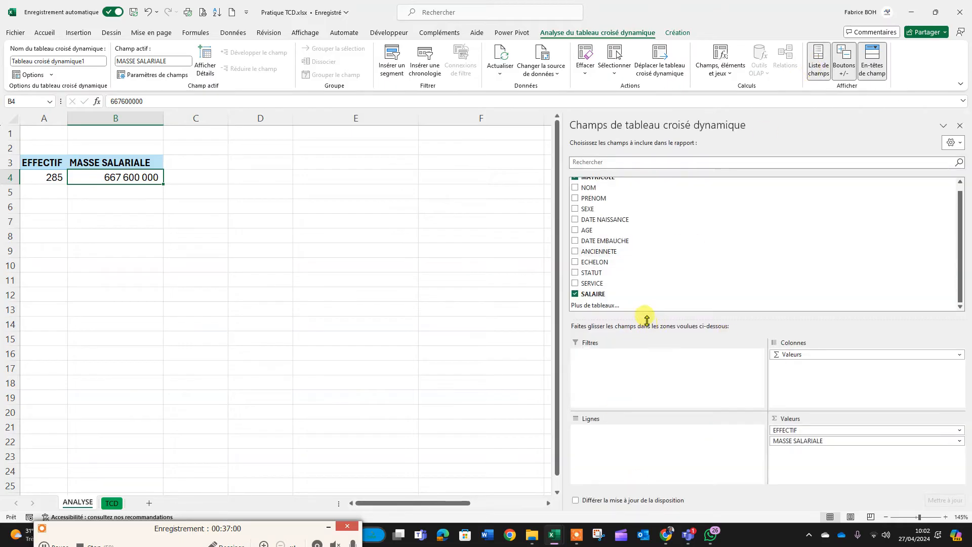
{"action": "left_click", "coordinate": [248, 276]}
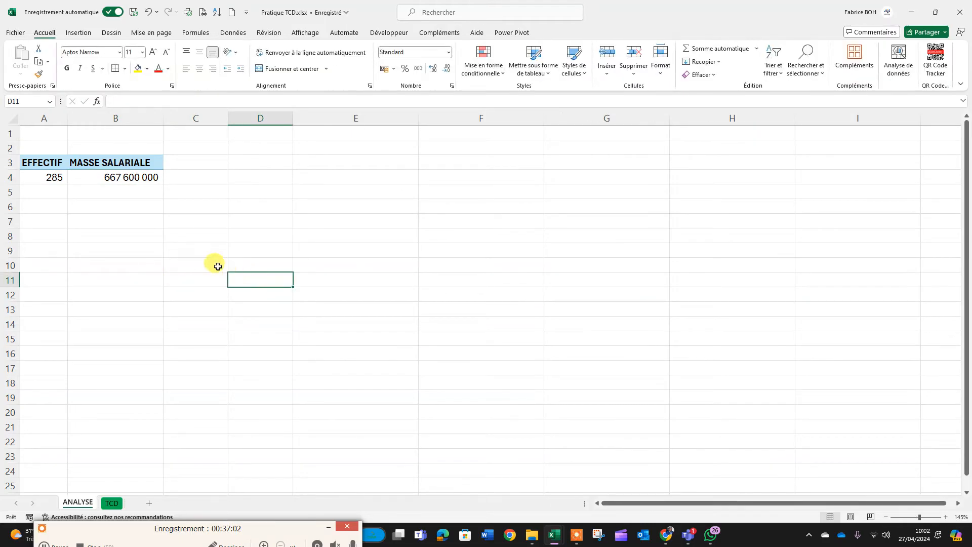
Add SALAIRE a second time to the pivot table's Valeurs area and change its calculation to Moyenne.
{"action": "left_click", "coordinate": [142, 180]}
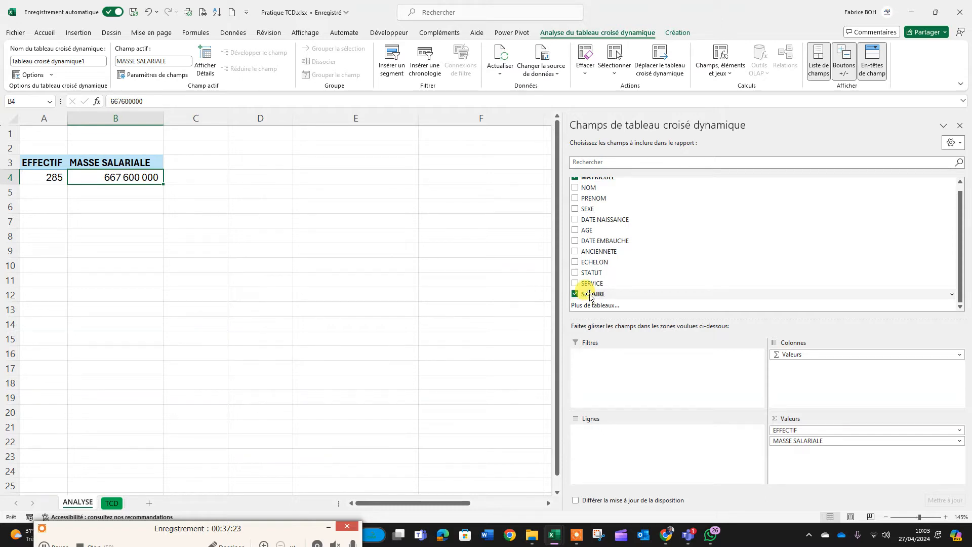
{"action": "left_click_drag", "start_coordinate": [590, 297], "coordinate": [805, 458]}
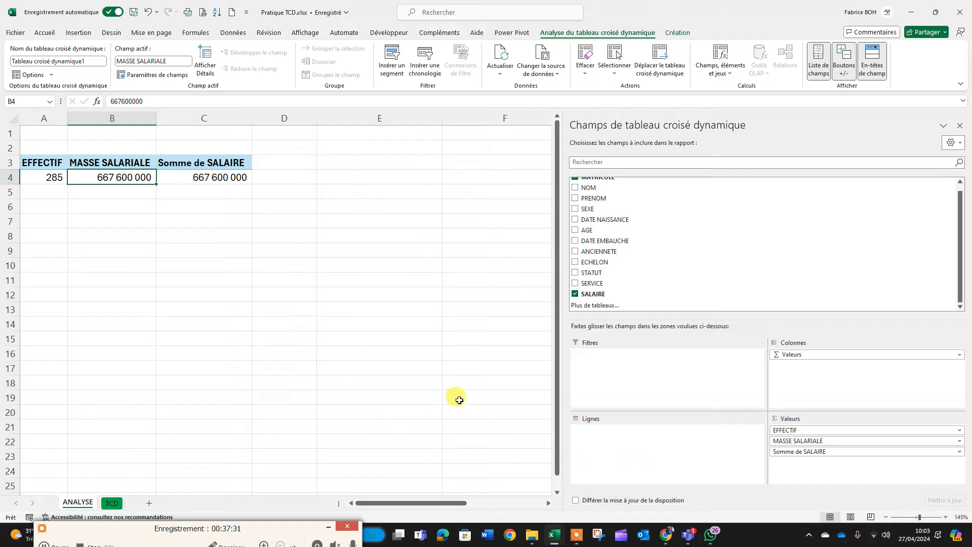
{"action": "left_click", "coordinate": [799, 452]}
{"action": "left_click", "coordinate": [802, 440]}
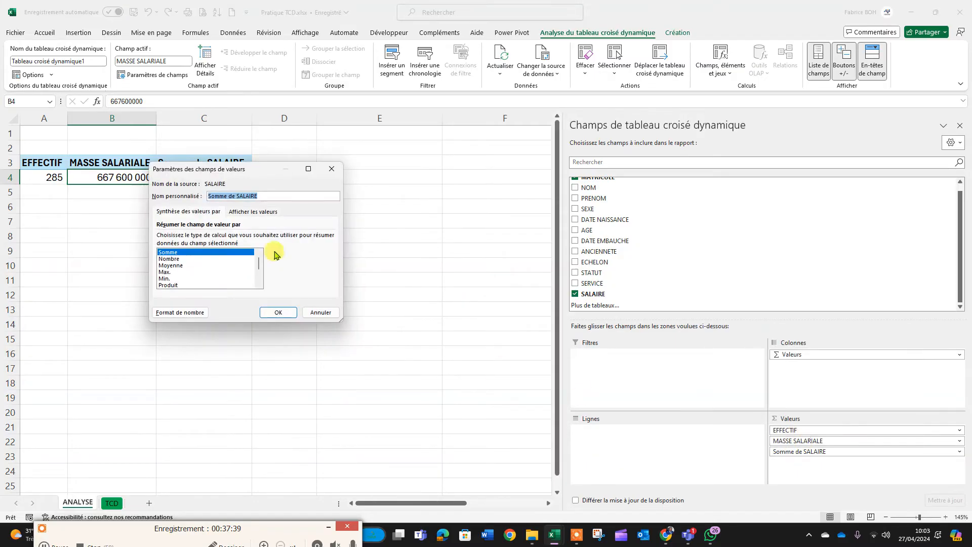
{"action": "left_click", "coordinate": [171, 265]}
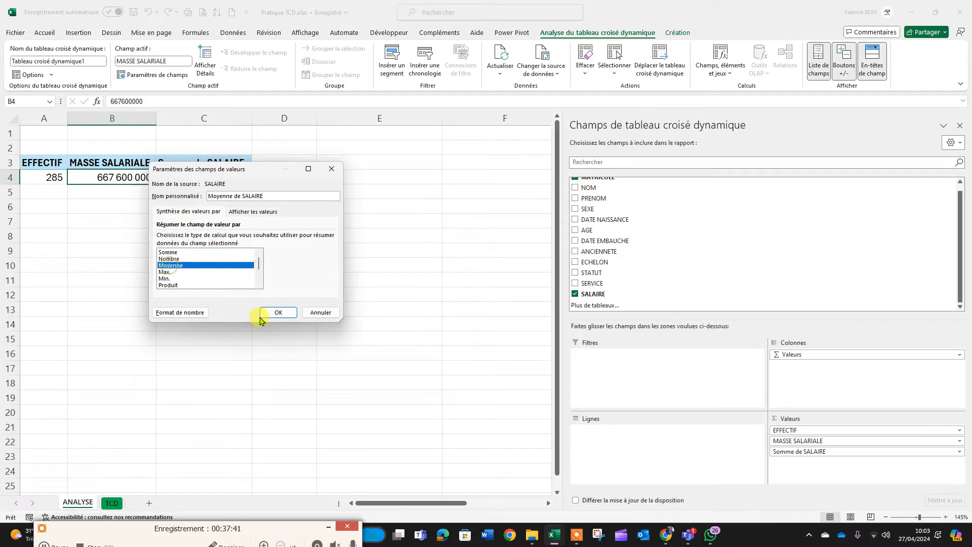
{"action": "left_click", "coordinate": [275, 312]}
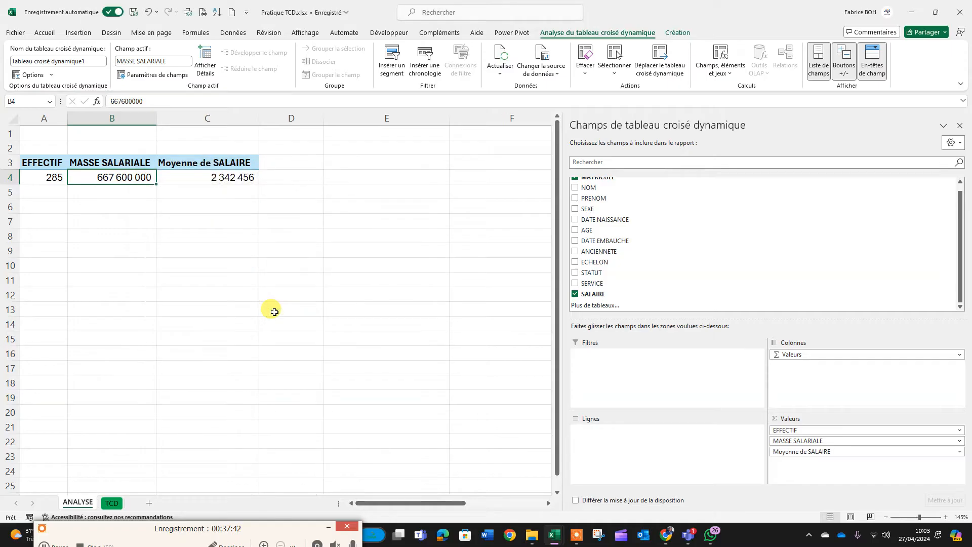
Rename the Moyenne de SALAIRE header in C3 as SALAIRE MOYEN and autofit column C.
{"action": "left_click", "coordinate": [211, 178]}
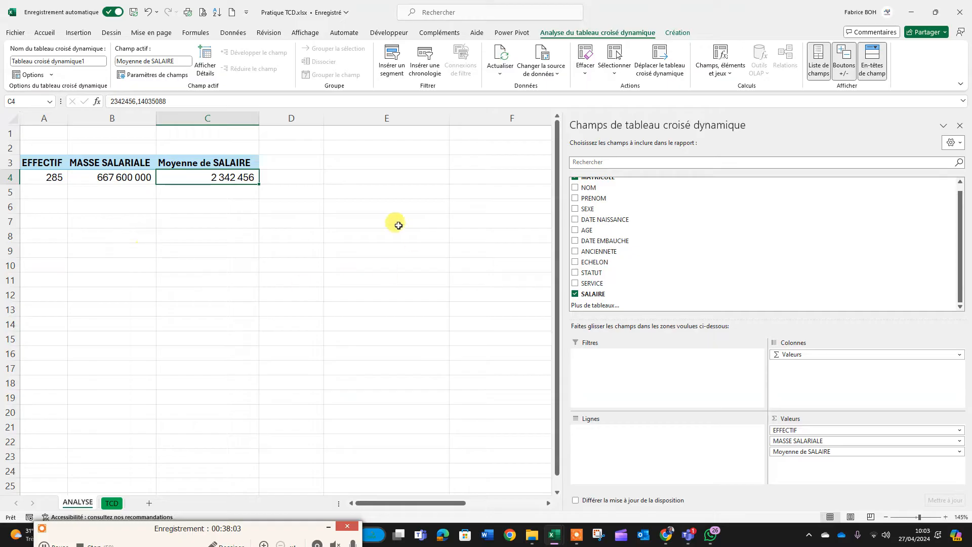
{"action": "left_click", "coordinate": [225, 158]}
{"action": "left_click", "coordinate": [225, 163]}
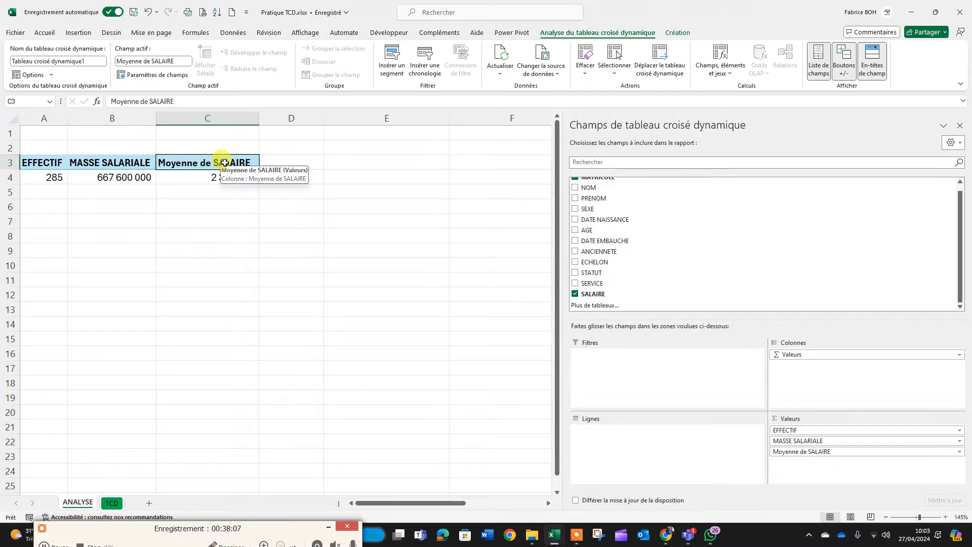
{"action": "type", "text": "SALAIRE MOYEN"}
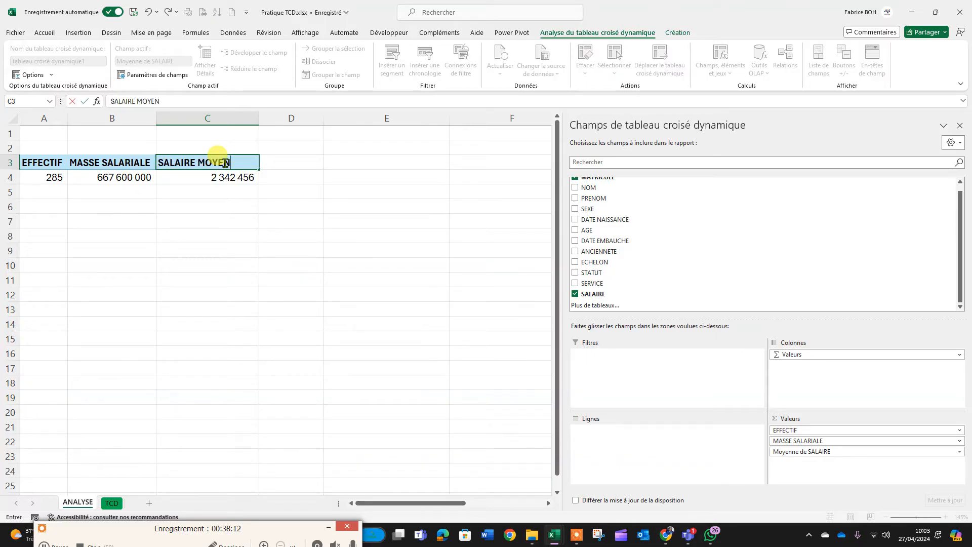
{"action": "key", "text": "Return"}
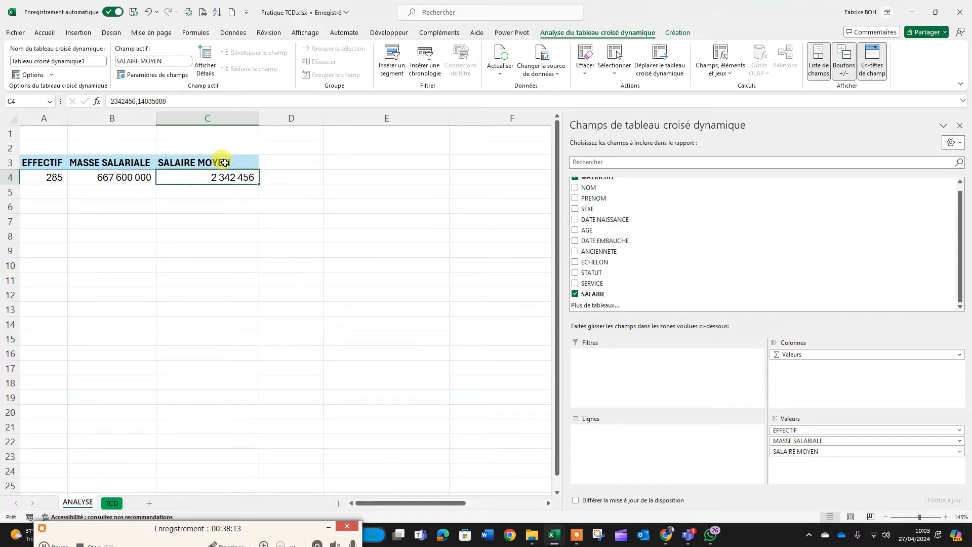
{"action": "double_click", "coordinate": [259, 118]}
{"action": "left_click", "coordinate": [247, 262]}
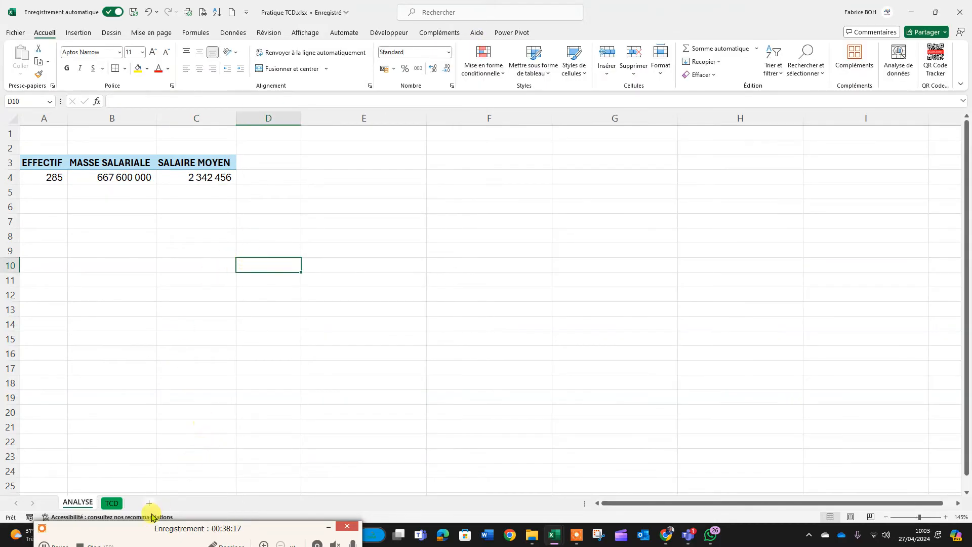
{"action": "left_click_drag", "start_coordinate": [134, 528], "coordinate": [130, 518]}
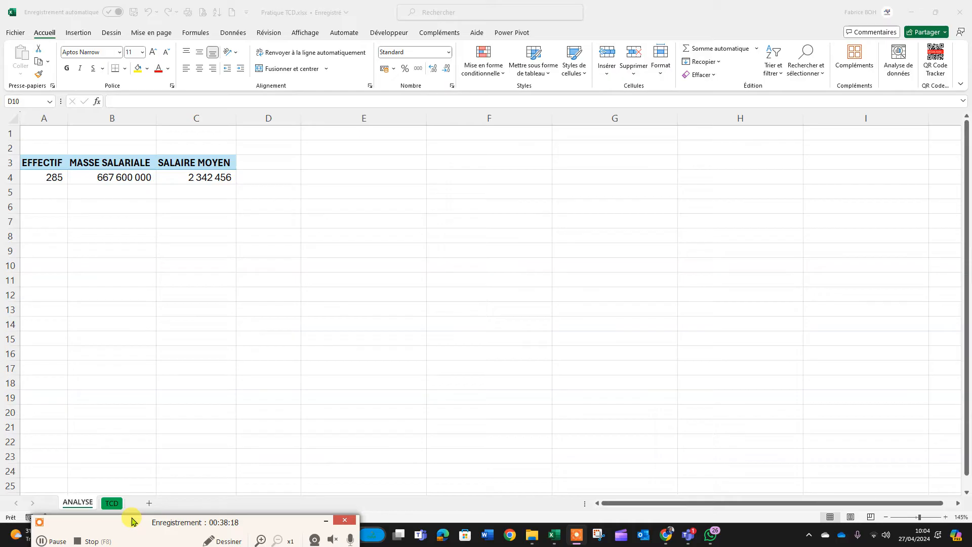
{"action": "left_click", "coordinate": [50, 537]}
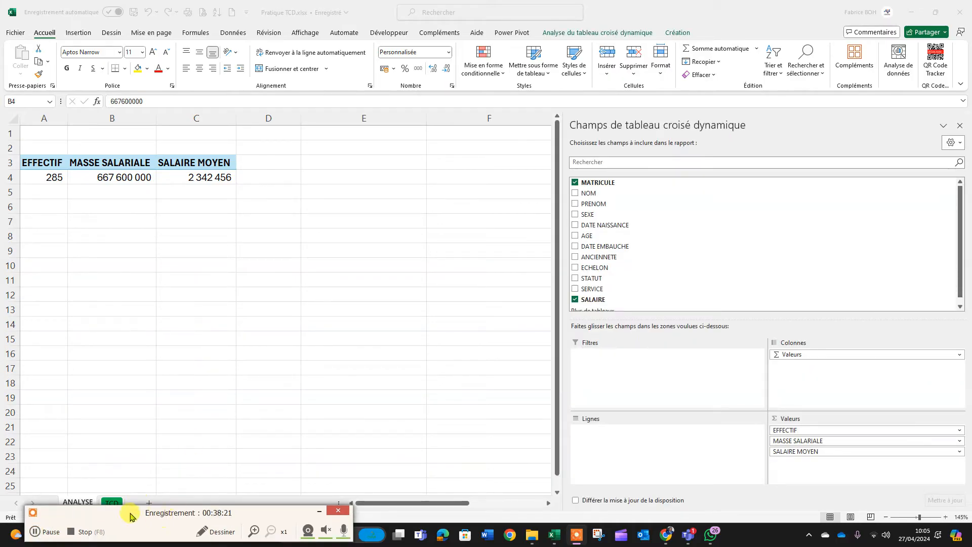
{"action": "left_click_drag", "start_coordinate": [130, 515], "coordinate": [126, 527]}
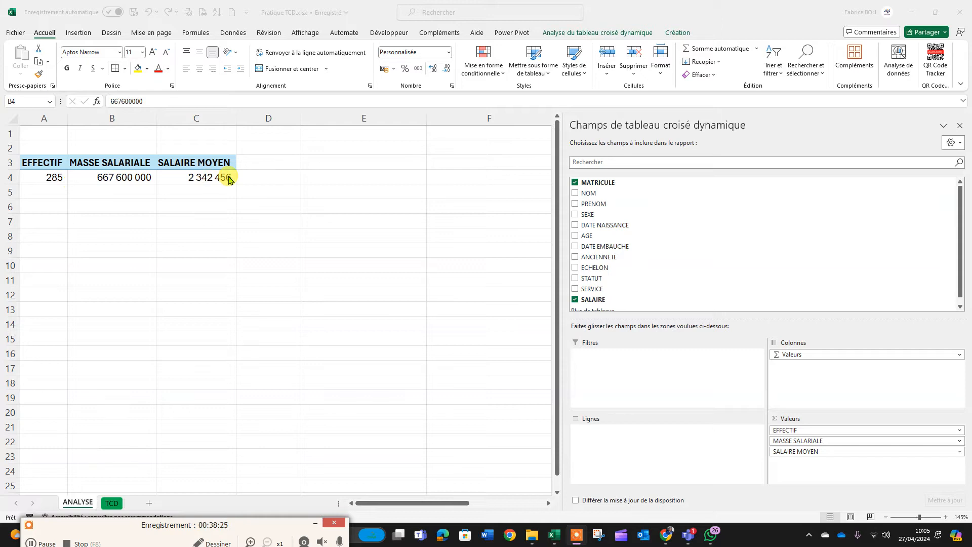
Apply the orange pivot table style with a black header row from the Foncé group to the ANALYSE pivot table.
{"action": "left_click", "coordinate": [101, 174]}
{"action": "left_click_drag", "start_coordinate": [43, 174], "coordinate": [197, 177]}
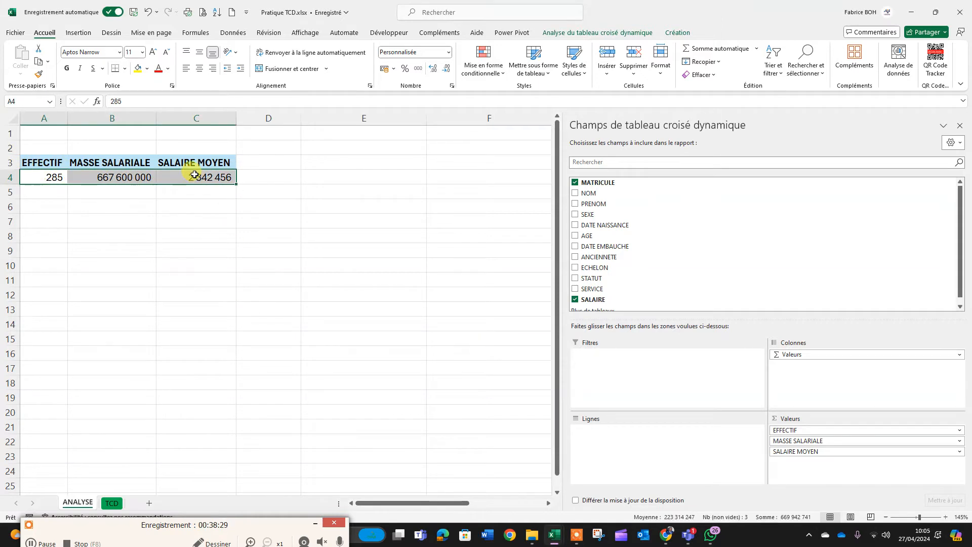
{"action": "left_click", "coordinate": [203, 163]}
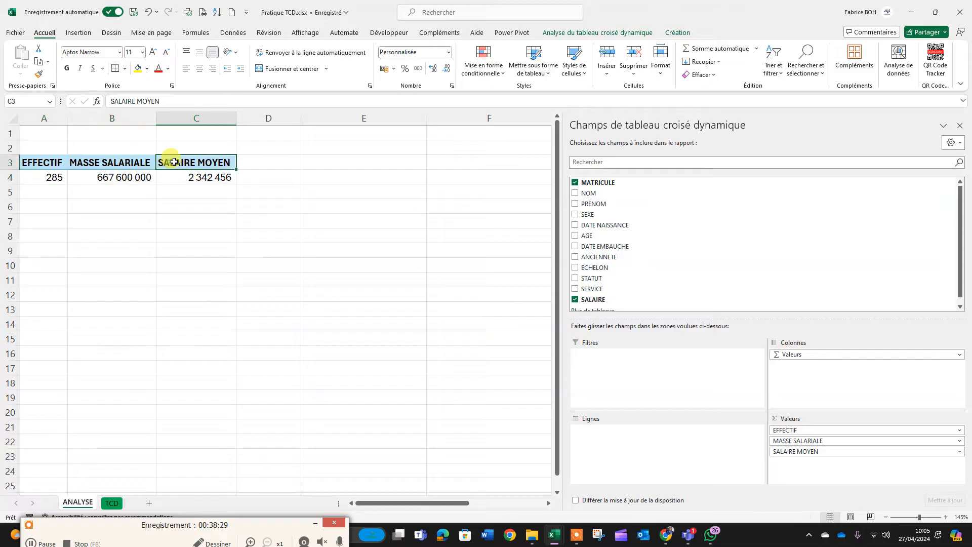
{"action": "left_click", "coordinate": [678, 33]}
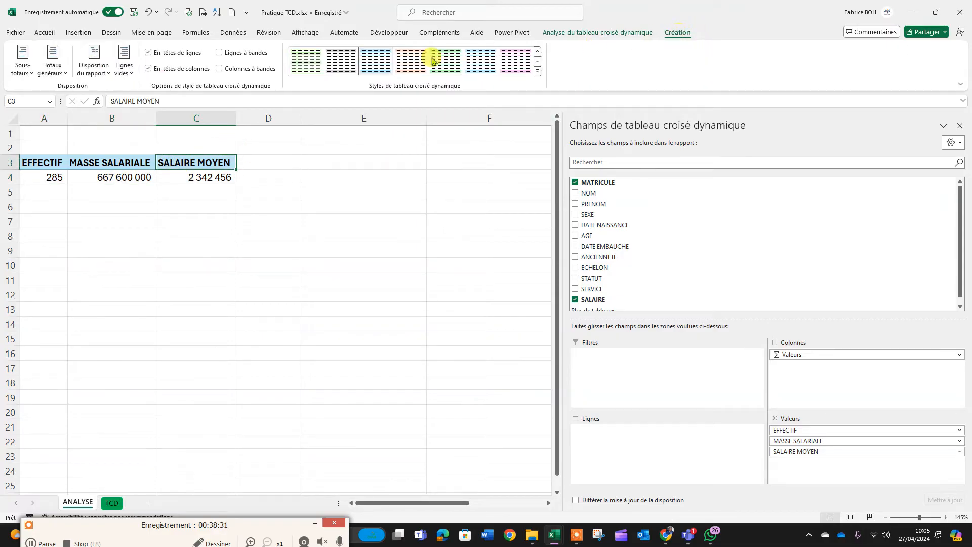
{"action": "left_click", "coordinate": [537, 71]}
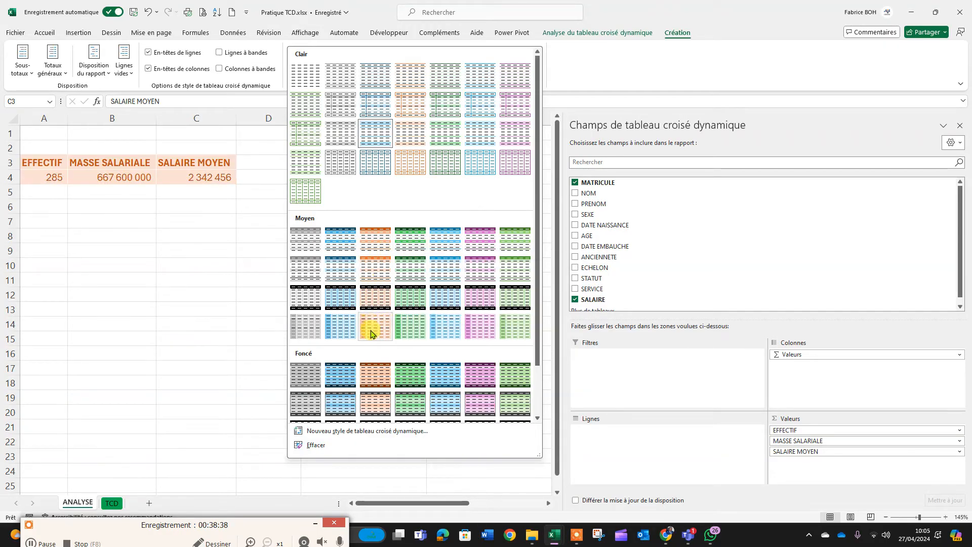
{"action": "left_click", "coordinate": [368, 409]}
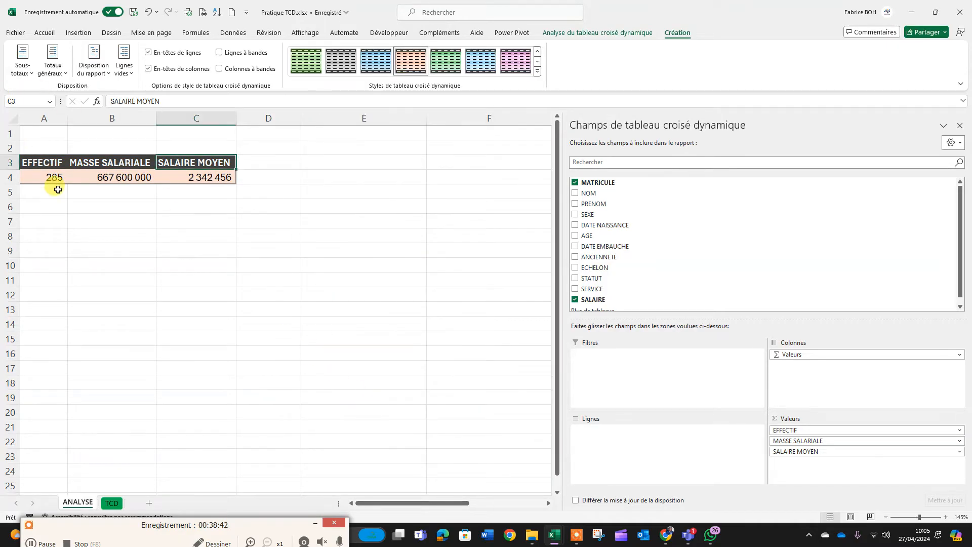
Increase the font size of the pivot table values in A4:C4 to 16.
{"action": "left_click_drag", "start_coordinate": [45, 179], "coordinate": [175, 174]}
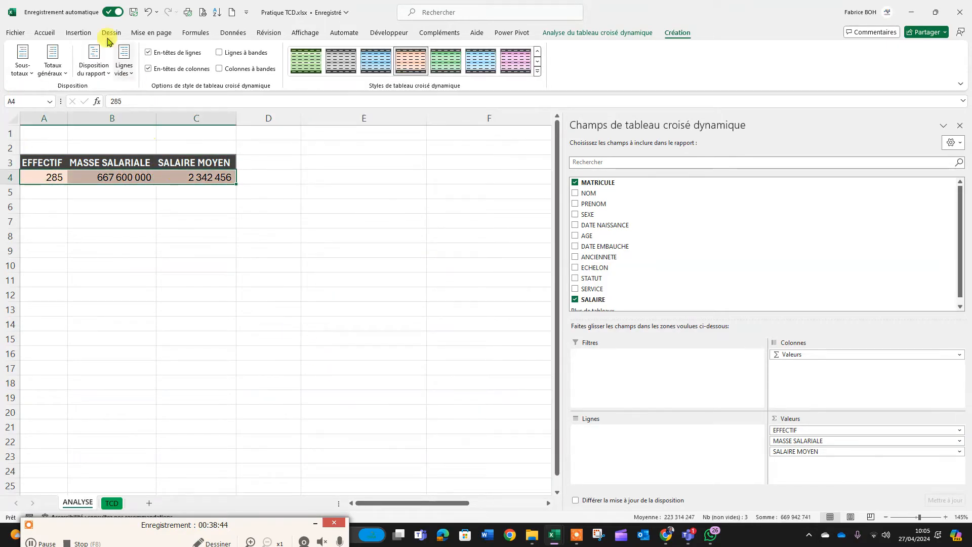
{"action": "left_click", "coordinate": [44, 33]}
{"action": "left_click", "coordinate": [153, 52]}
{"action": "left_click", "coordinate": [153, 52]}
{"action": "left_click", "coordinate": [153, 52]}
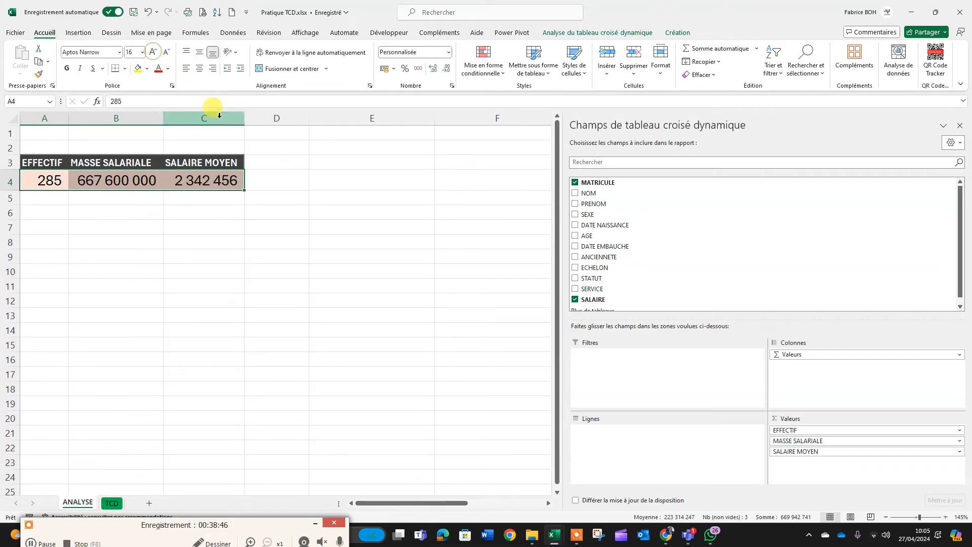
Widen columns A, B and C so the EFFECTIF, MASSE SALARIALE and SALAIRE MOYEN figures have more room.
{"action": "left_click_drag", "start_coordinate": [165, 116], "coordinate": [179, 116]}
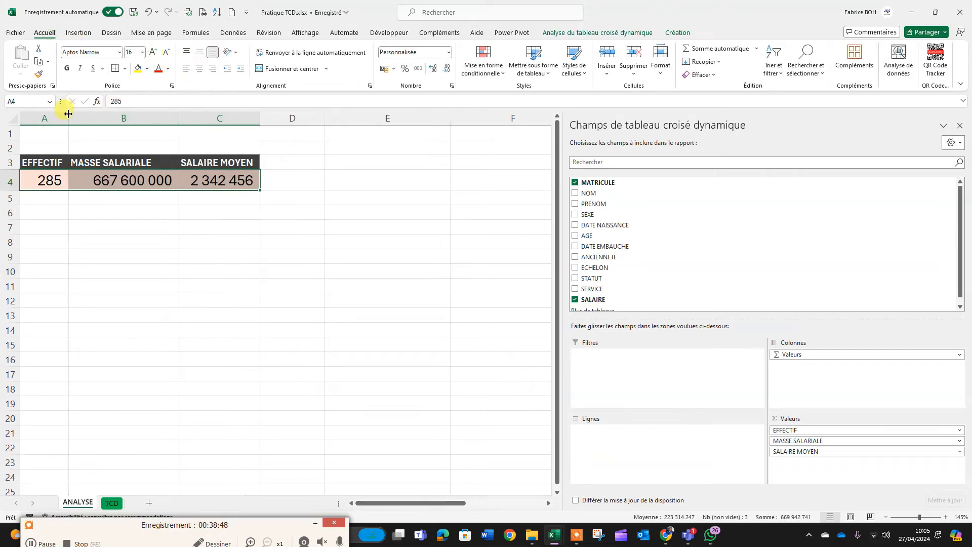
{"action": "left_click_drag", "start_coordinate": [68, 116], "coordinate": [90, 116]}
{"action": "left_click", "coordinate": [219, 203]}
{"action": "left_click", "coordinate": [155, 181]}
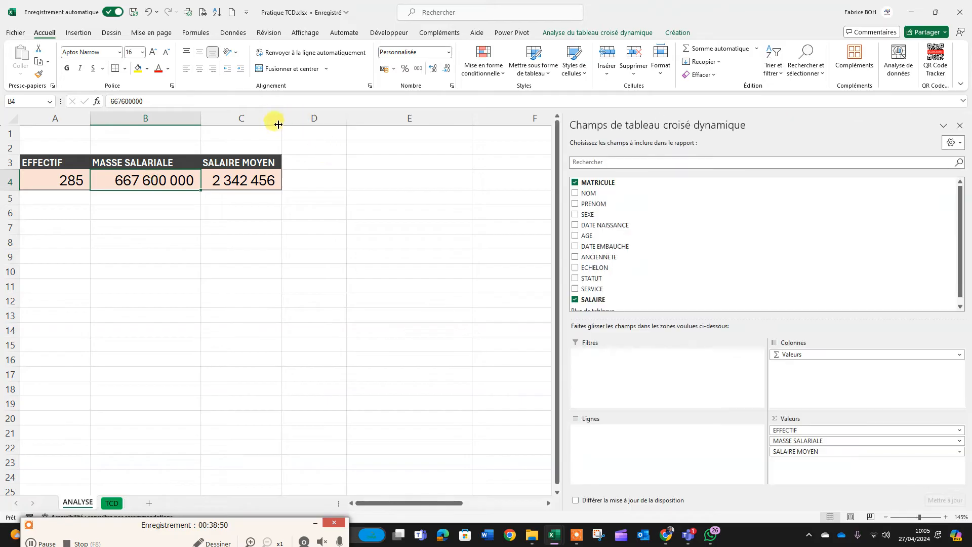
{"action": "left_click_drag", "start_coordinate": [279, 120], "coordinate": [304, 120]}
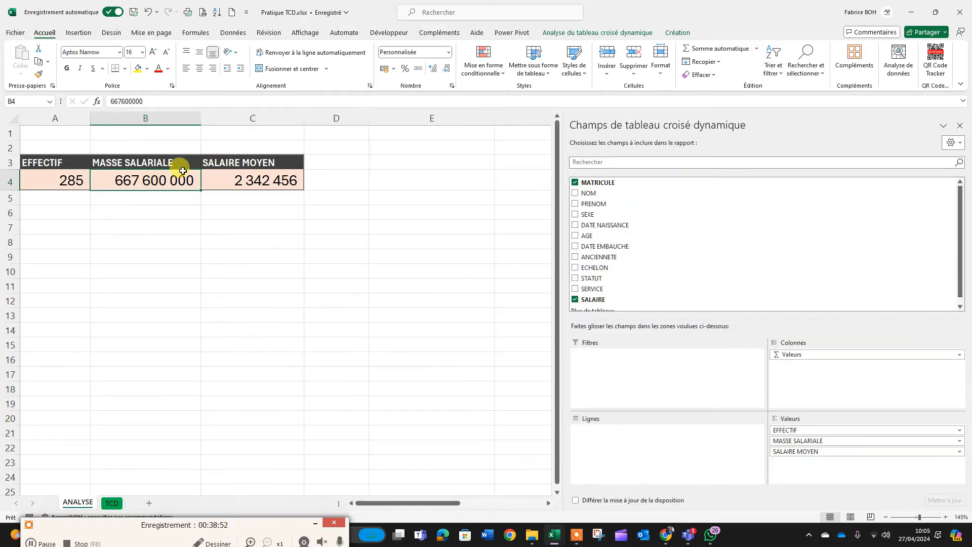
Apply the € Français (France) accounting format to the MASSE SALARIALE and SALAIRE MOYEN values in B4:C4, and widen both columns.
{"action": "left_click", "coordinate": [237, 179], "text": "shift"}
{"action": "left_click", "coordinate": [394, 68]}
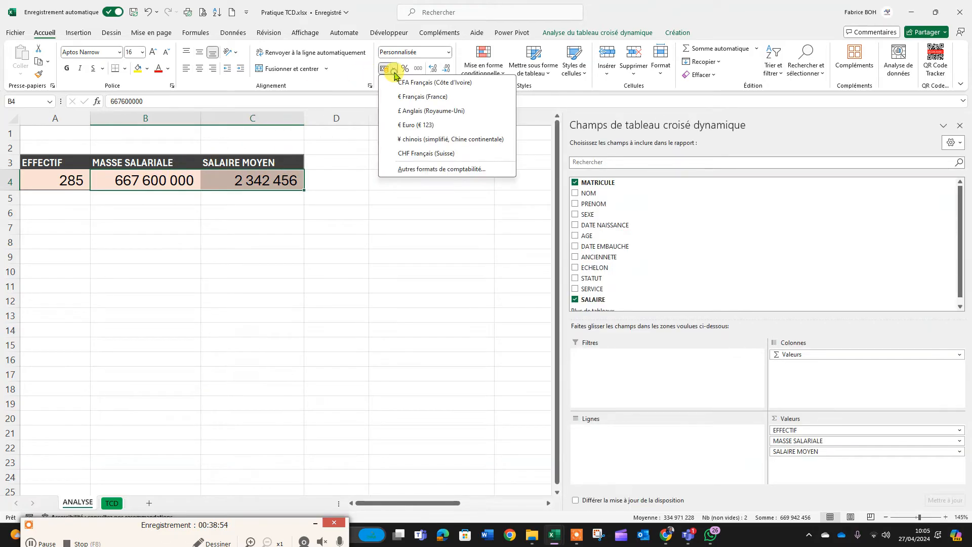
{"action": "left_click", "coordinate": [405, 98]}
{"action": "left_click_drag", "start_coordinate": [304, 117], "coordinate": [309, 116]}
{"action": "left_click_drag", "start_coordinate": [200, 117], "coordinate": [216, 119]}
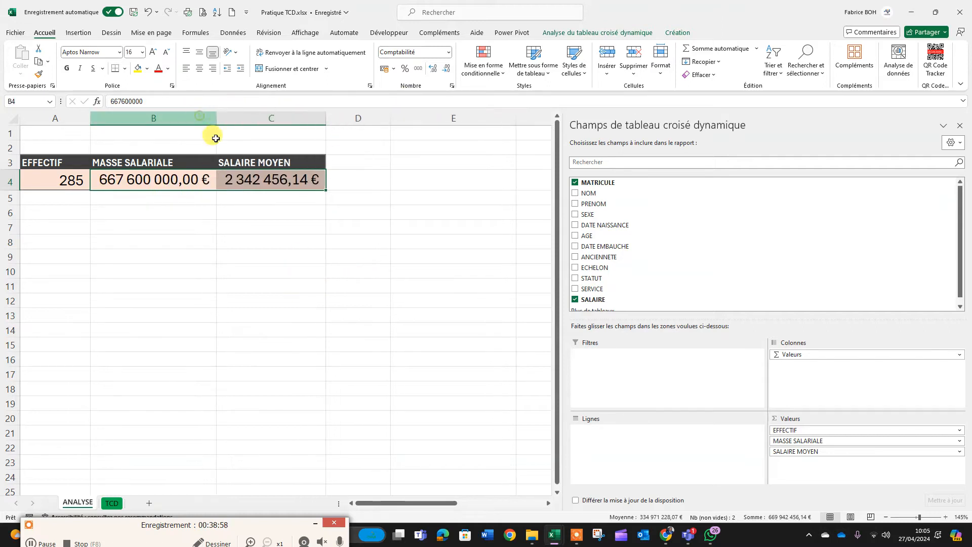
Remove both decimal places from the euro amounts in B4:C4.
{"action": "left_click", "coordinate": [268, 225]}
{"action": "left_click_drag", "start_coordinate": [170, 182], "coordinate": [313, 179]}
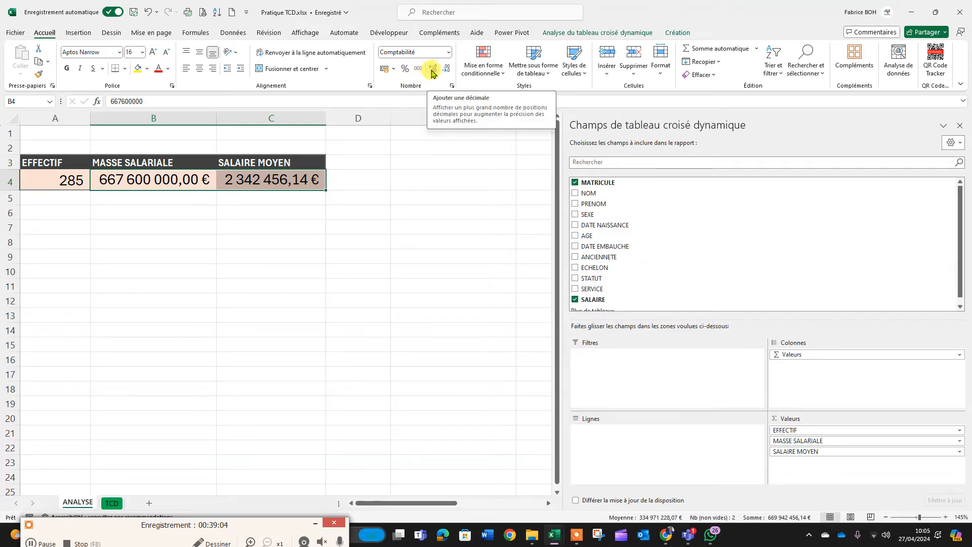
{"action": "left_click", "coordinate": [447, 69]}
{"action": "left_click", "coordinate": [447, 68]}
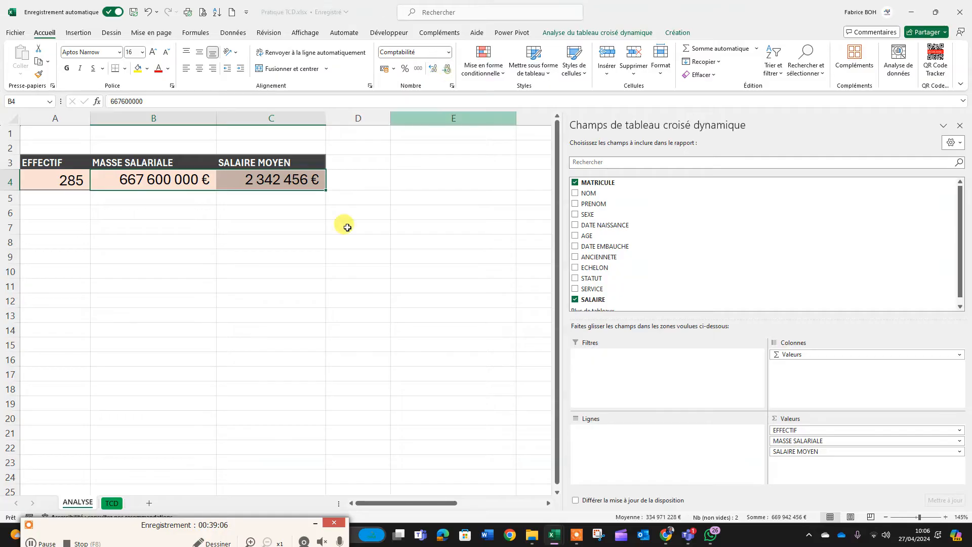
{"action": "left_click", "coordinate": [250, 274]}
Make the pivot table values in A4:C4 bold.
{"action": "left_click", "coordinate": [89, 181]}
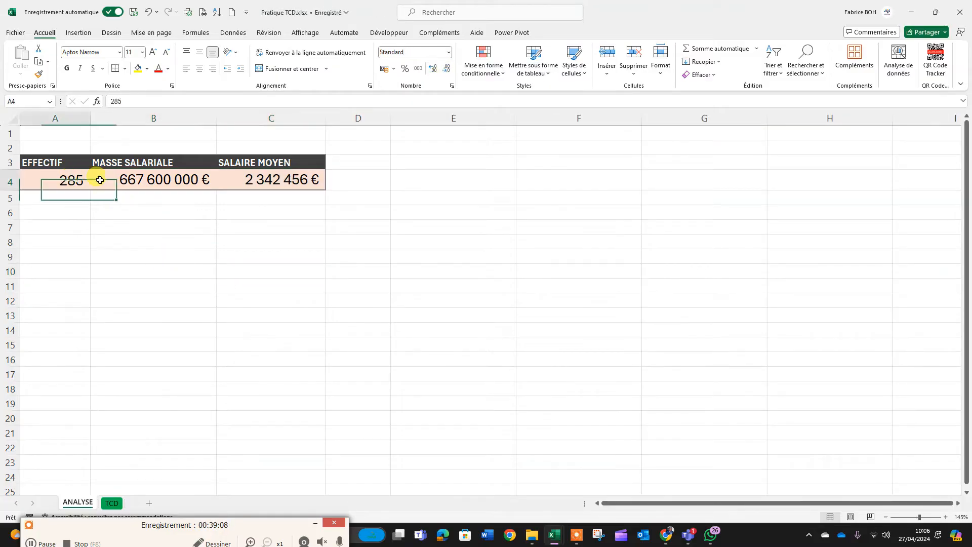
{"action": "left_click_drag", "start_coordinate": [99, 180], "coordinate": [274, 181]}
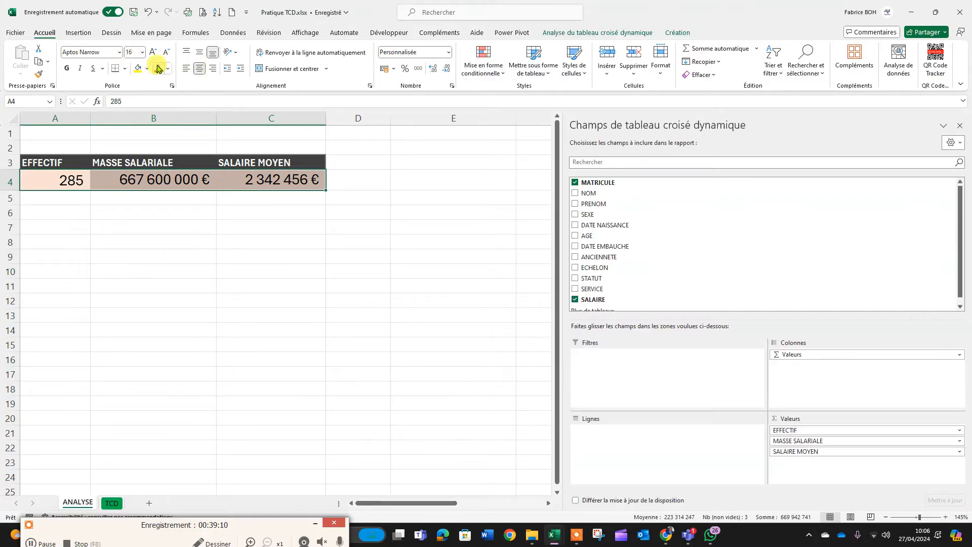
{"action": "left_click", "coordinate": [199, 52]}
{"action": "left_click", "coordinate": [66, 68]}
{"action": "left_click", "coordinate": [177, 276]}
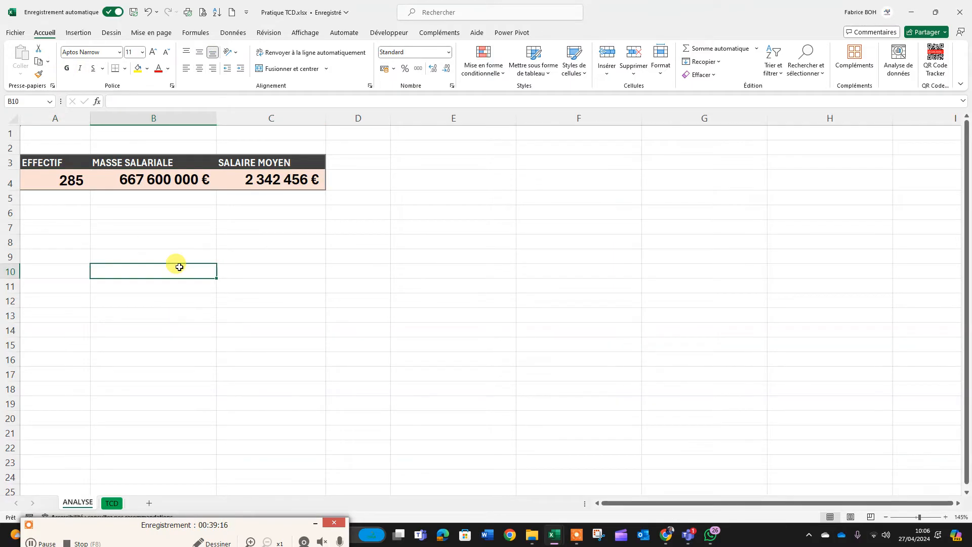
Create a second pivot table from the DATA_RH table on the TCD sheet, placing it on the existing ANALYSE sheet at A8.
{"action": "left_click", "coordinate": [56, 226]}
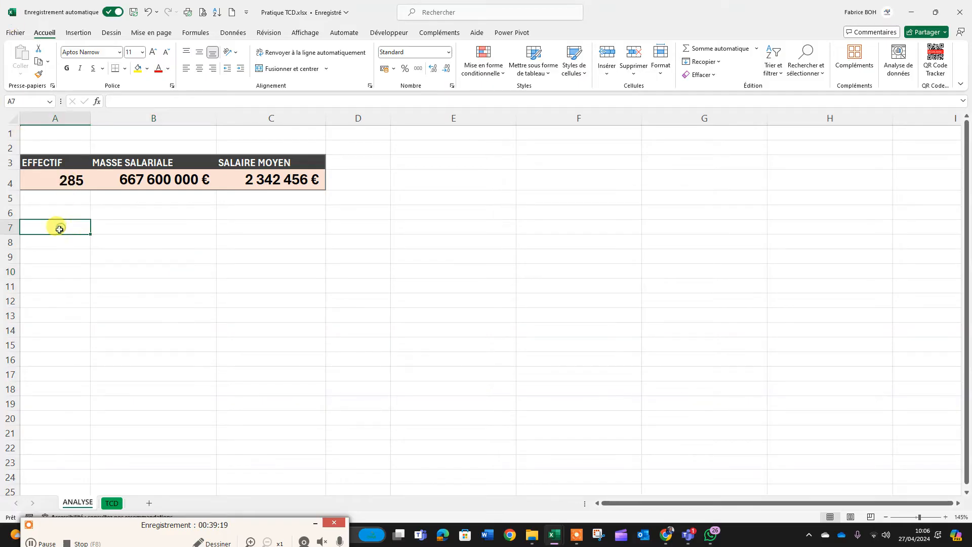
{"action": "left_click", "coordinate": [112, 502]}
{"action": "scroll", "coordinate": [116, 261], "scroll_direction": "down", "scroll_amount": 1}
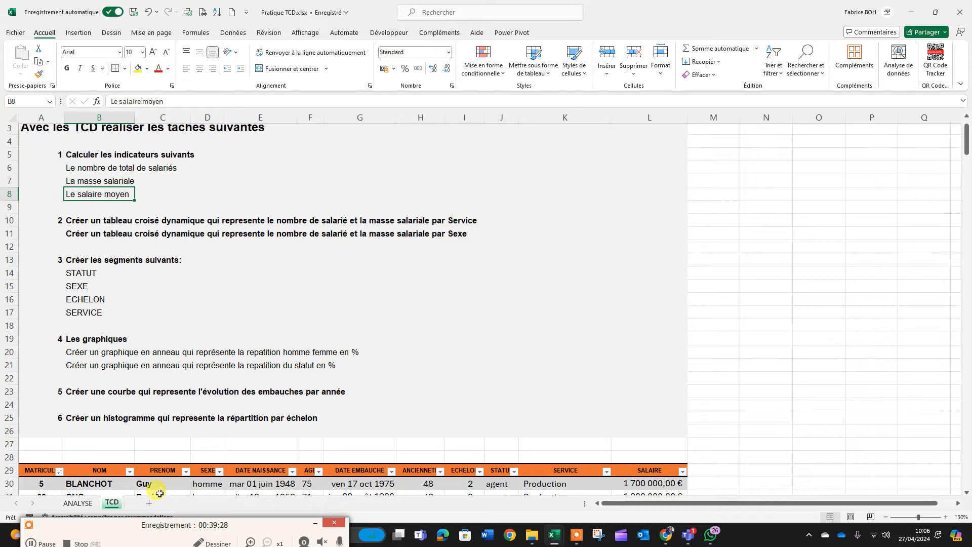
{"action": "scroll", "coordinate": [210, 289], "scroll_direction": "down", "scroll_amount": 5}
{"action": "left_click", "coordinate": [128, 352]}
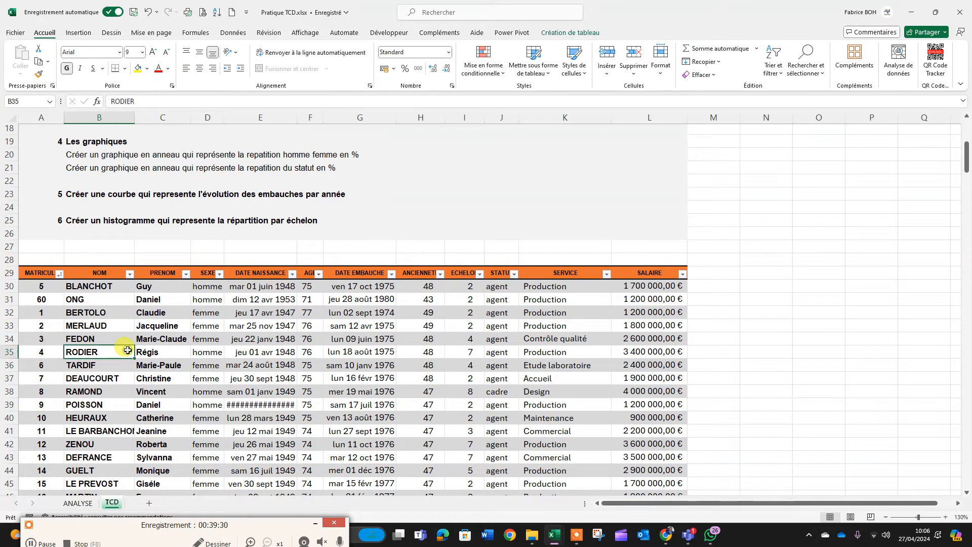
{"action": "left_click", "coordinate": [570, 32]}
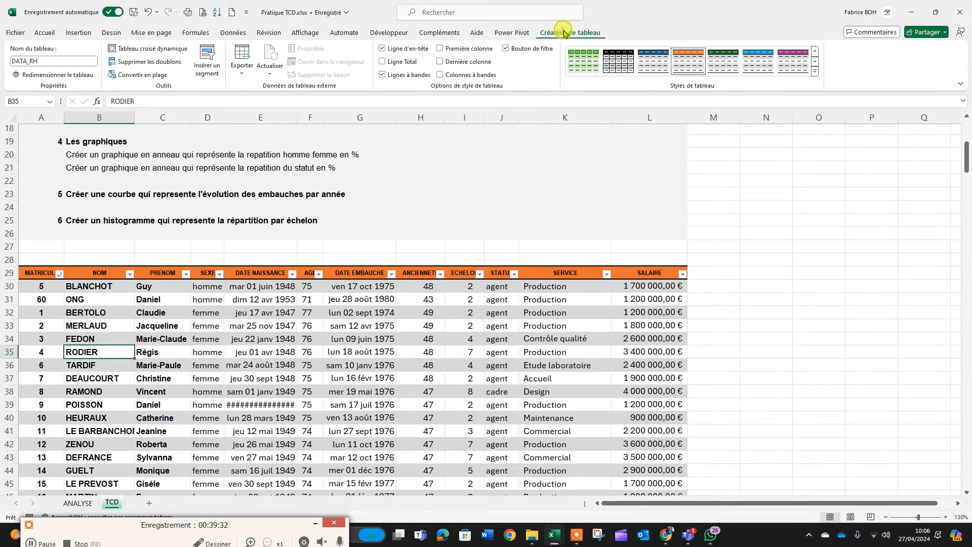
{"action": "left_click", "coordinate": [141, 50]}
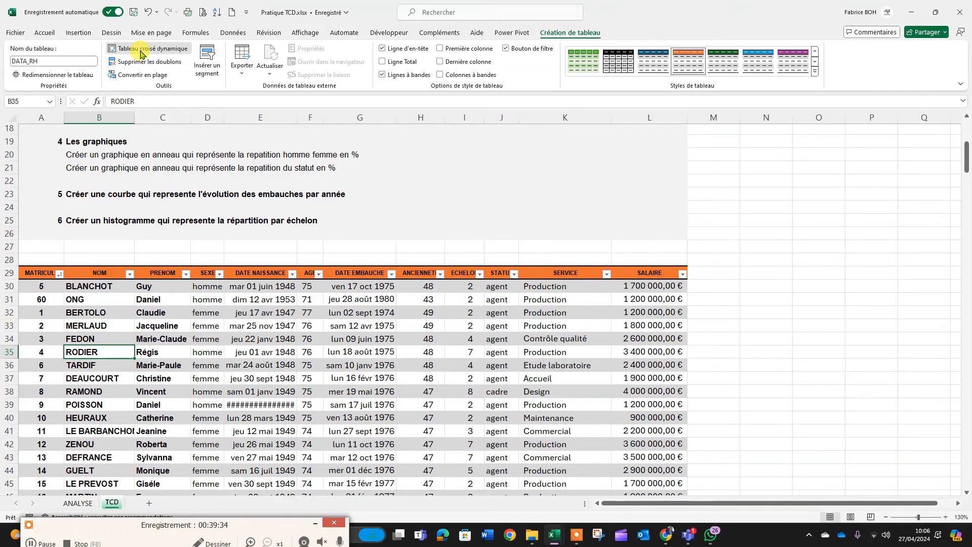
{"action": "left_click_drag", "start_coordinate": [232, 206], "coordinate": [259, 221]}
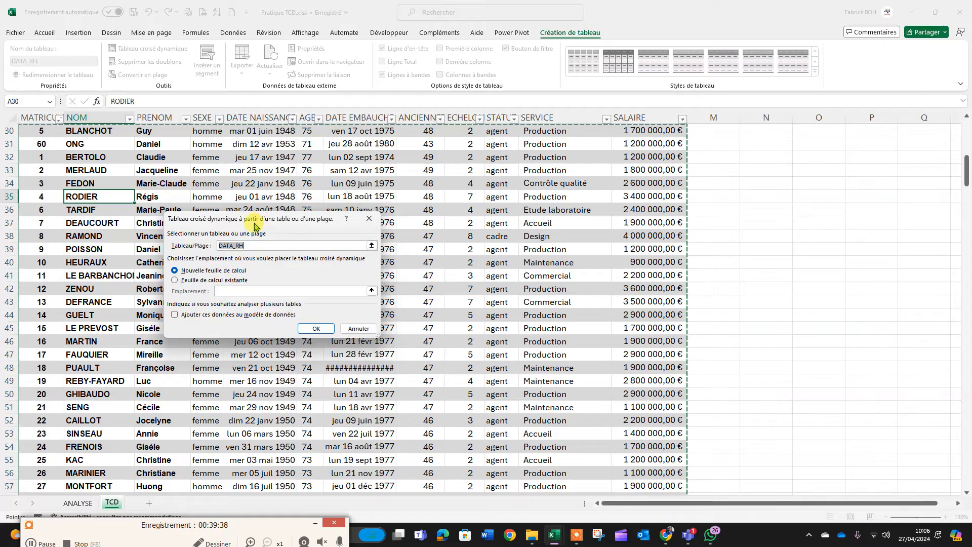
{"action": "left_click", "coordinate": [189, 283]}
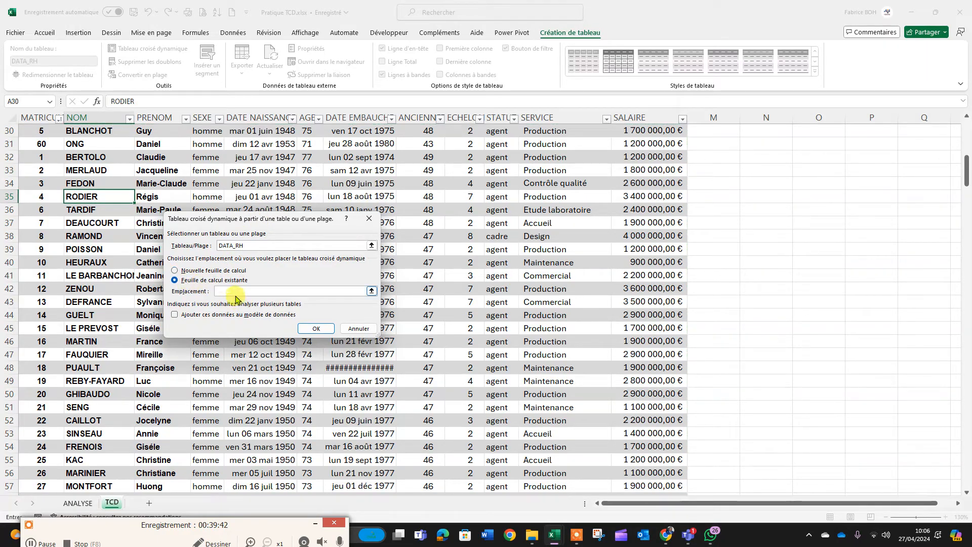
{"action": "left_click", "coordinate": [91, 503]}
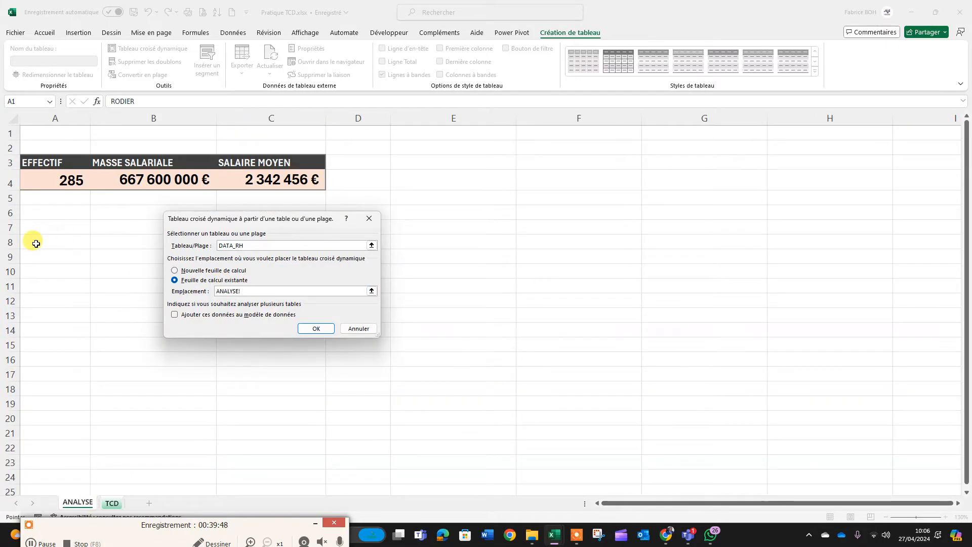
{"action": "left_click", "coordinate": [314, 329]}
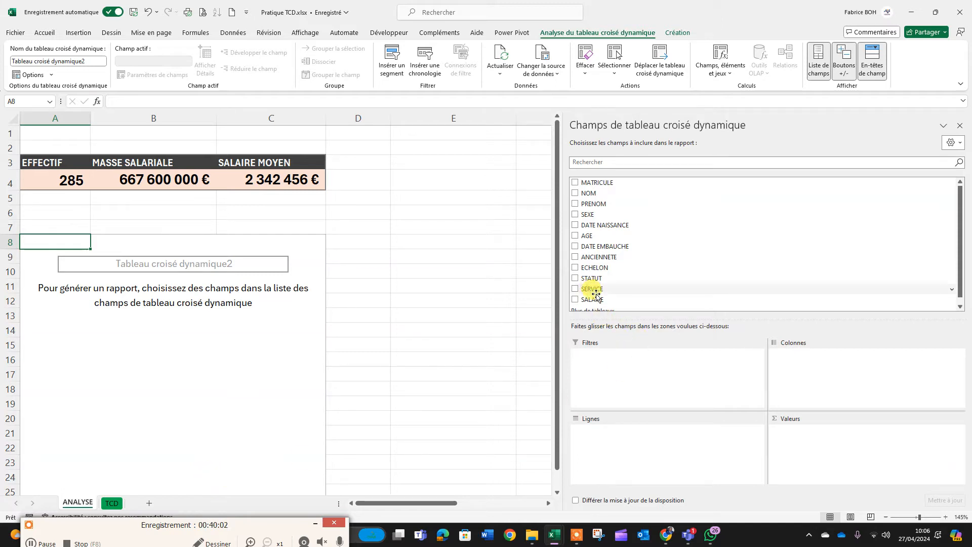
Add the SERVICE field to the Colonnes area of the new pivot table at A8.
{"action": "left_click_drag", "start_coordinate": [596, 294], "coordinate": [819, 368]}
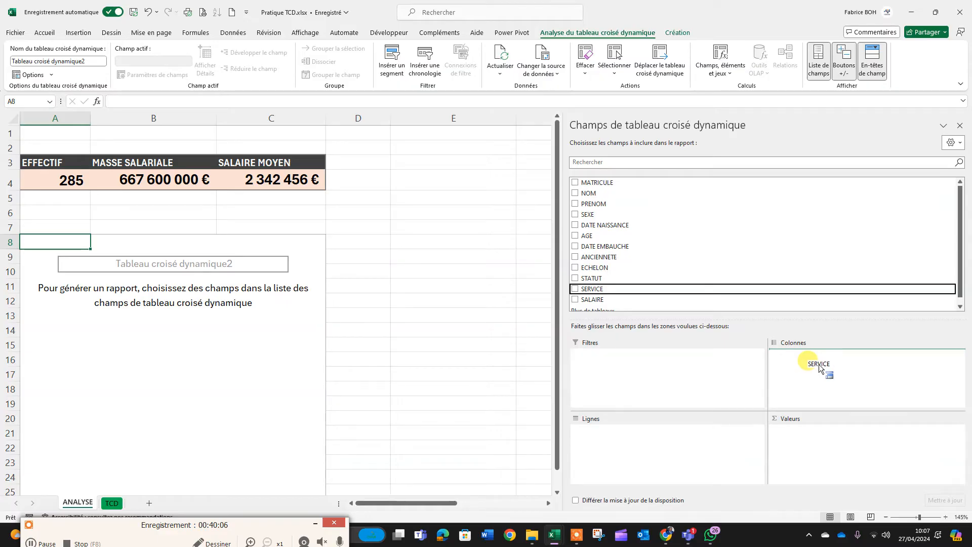
Place SERVICE in the pivot table's columns area and add NOM and SALAIRE to its values area.
{"action": "left_click_drag", "start_coordinate": [819, 368], "coordinate": [818, 368]}
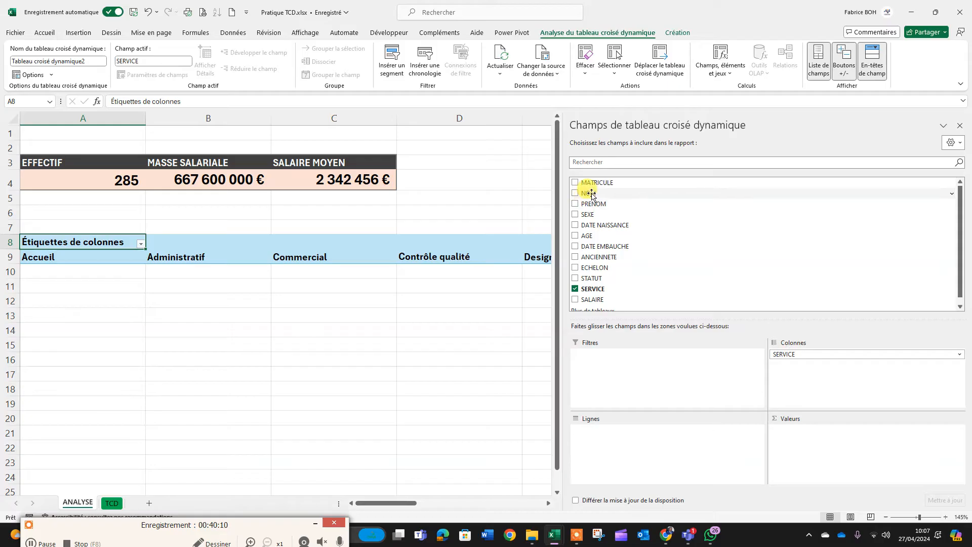
{"action": "left_click_drag", "start_coordinate": [591, 195], "coordinate": [810, 458]}
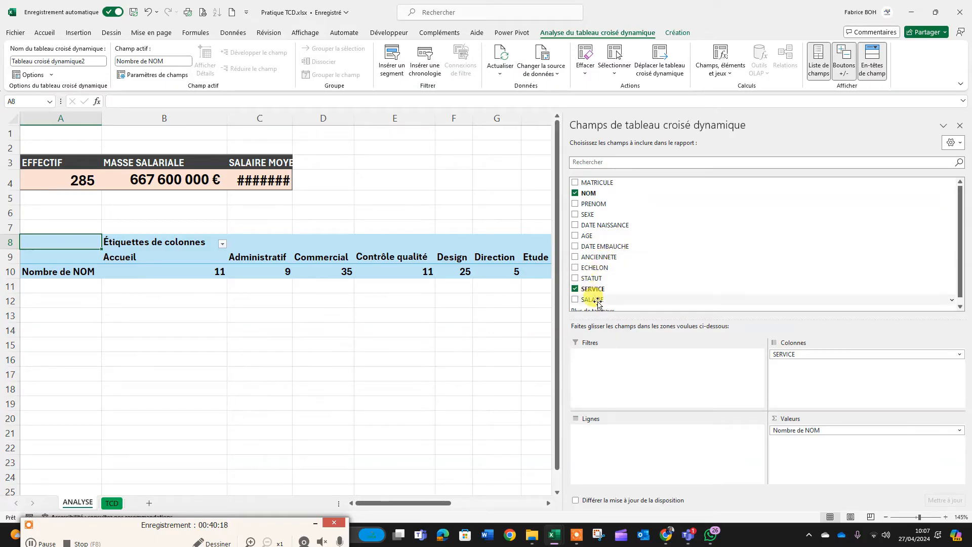
{"action": "left_click_drag", "start_coordinate": [591, 300], "coordinate": [798, 455]}
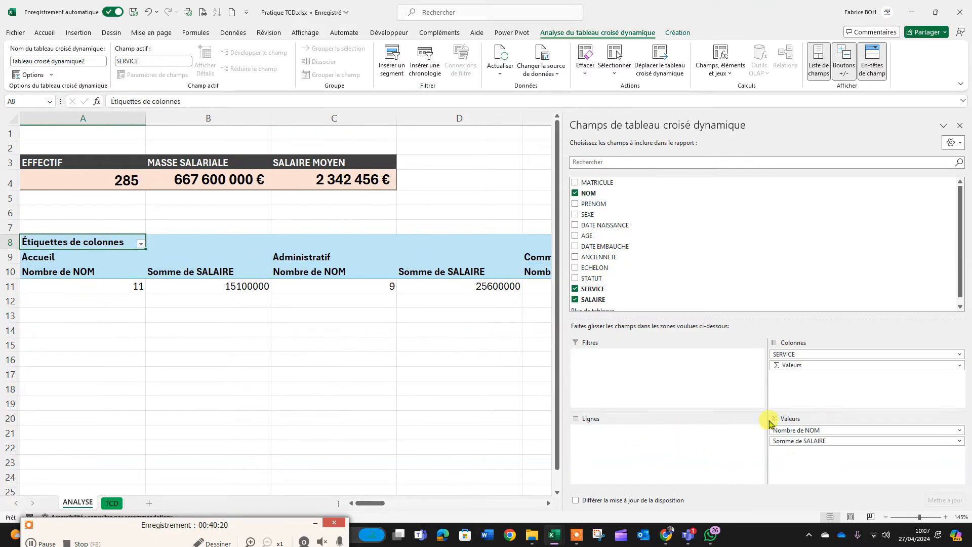
Move the SERVICE field from the columns area to the rows area of the pivot table.
{"action": "left_click_drag", "start_coordinate": [369, 502], "coordinate": [235, 509]}
{"action": "mouse_move", "coordinate": [453, 290]}
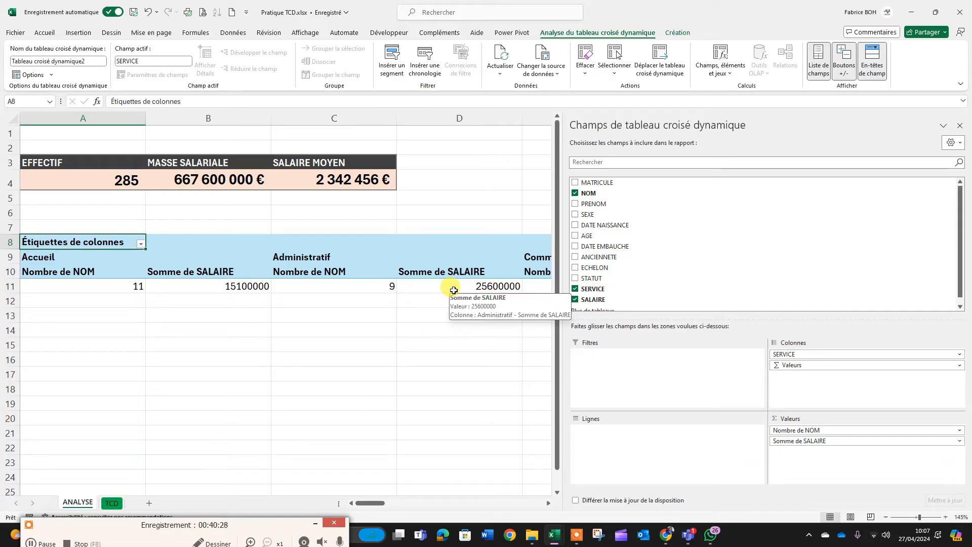
{"action": "left_click", "coordinate": [816, 355]}
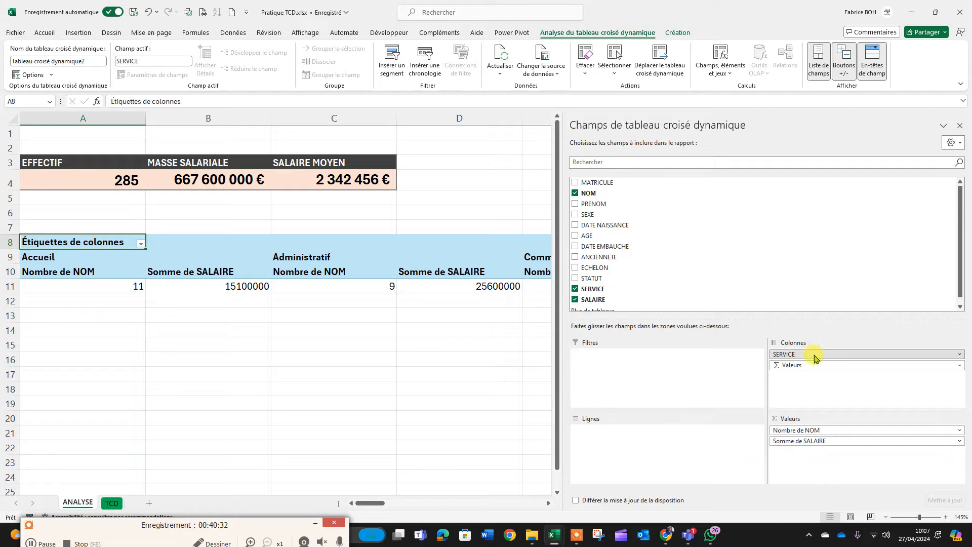
{"action": "left_click_drag", "start_coordinate": [815, 357], "coordinate": [599, 450]}
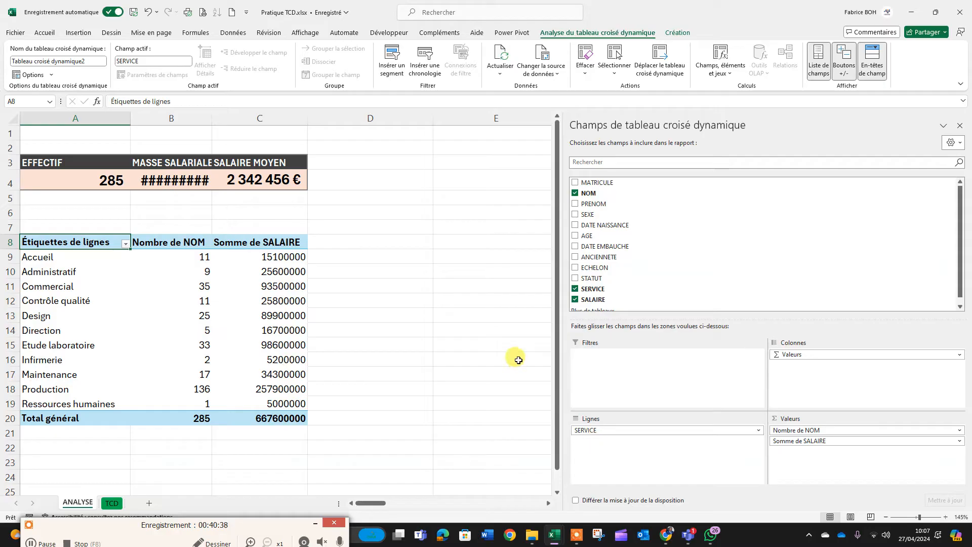
Compare the per-service counts and salary sums with the overall headcount, and autofit the width of column B.
{"action": "left_click_drag", "start_coordinate": [172, 252], "coordinate": [199, 412]}
{"action": "left_click_drag", "start_coordinate": [268, 257], "coordinate": [269, 419]}
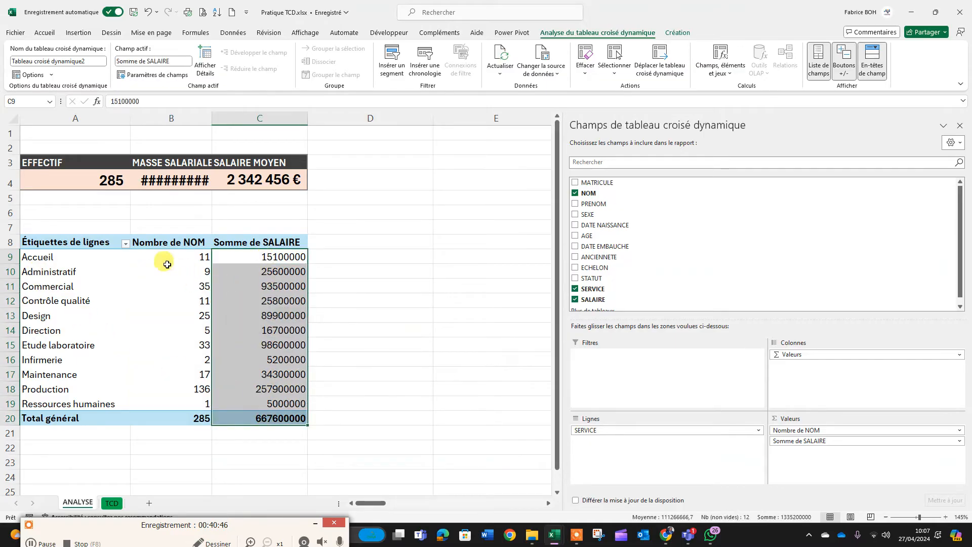
{"action": "left_click", "coordinate": [107, 181]}
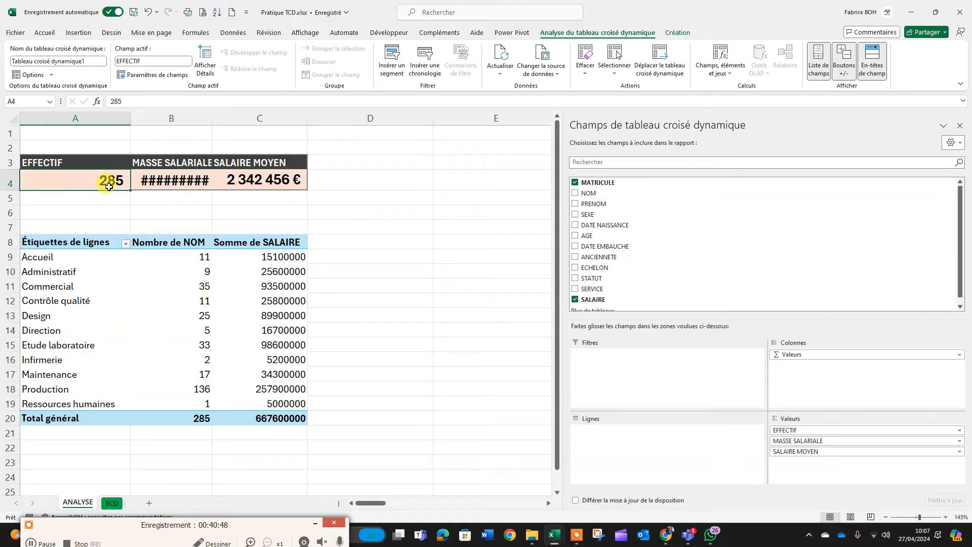
{"action": "left_click", "coordinate": [201, 419]}
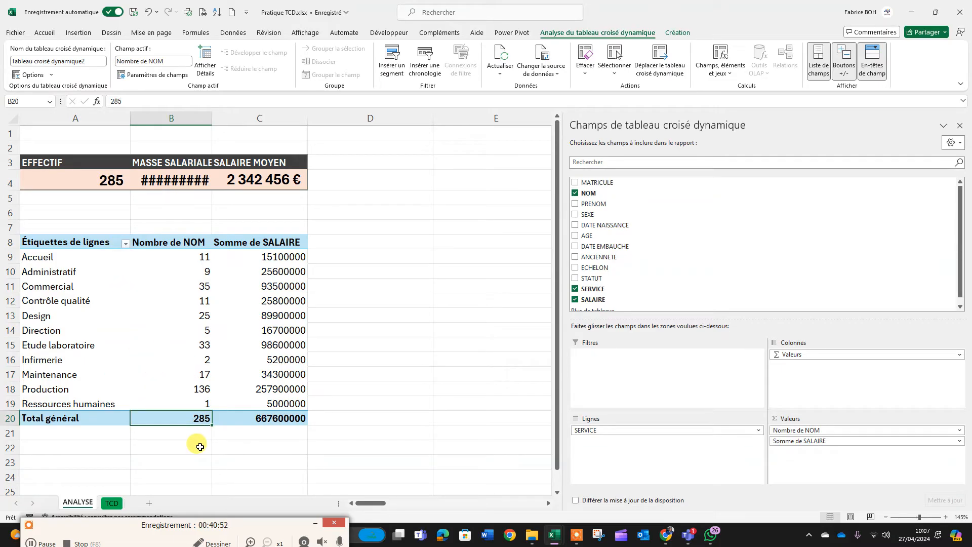
{"action": "double_click", "coordinate": [212, 119]}
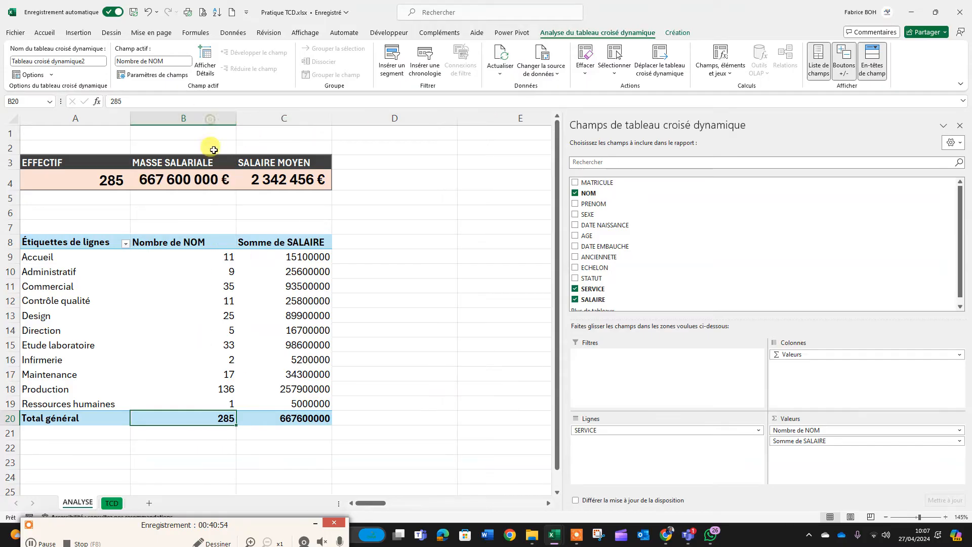
{"action": "left_click", "coordinate": [226, 257]}
{"action": "left_click", "coordinate": [301, 257]}
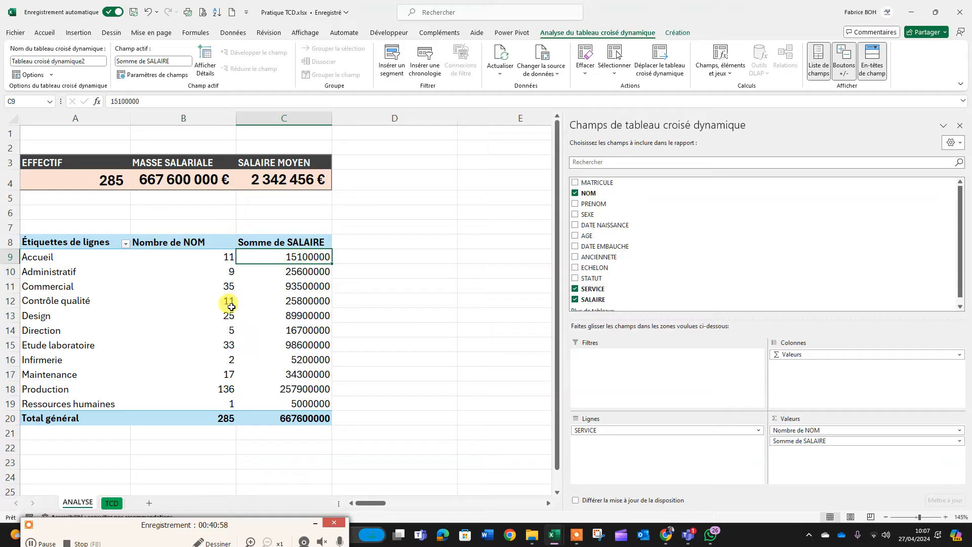
{"action": "mouse_move", "coordinate": [300, 375]}
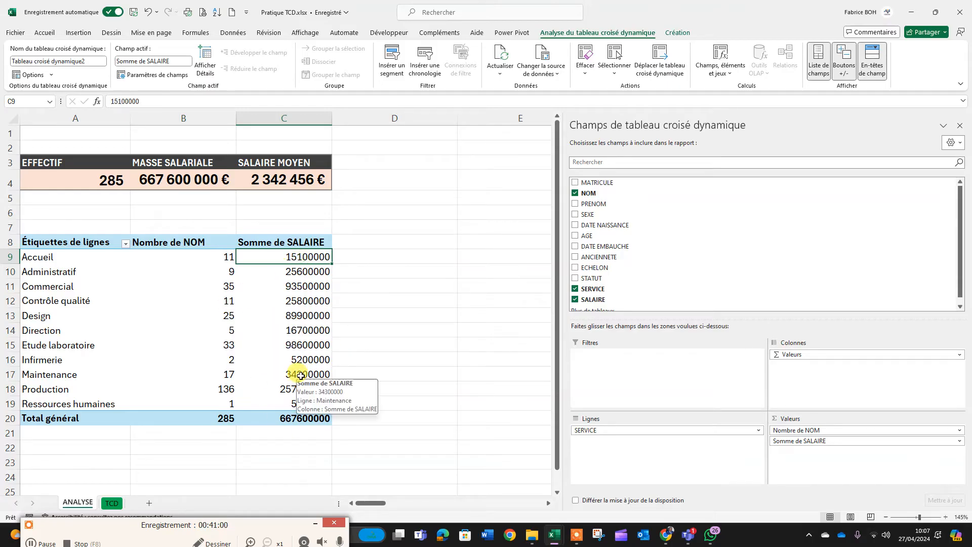
{"action": "mouse_move", "coordinate": [265, 363]}
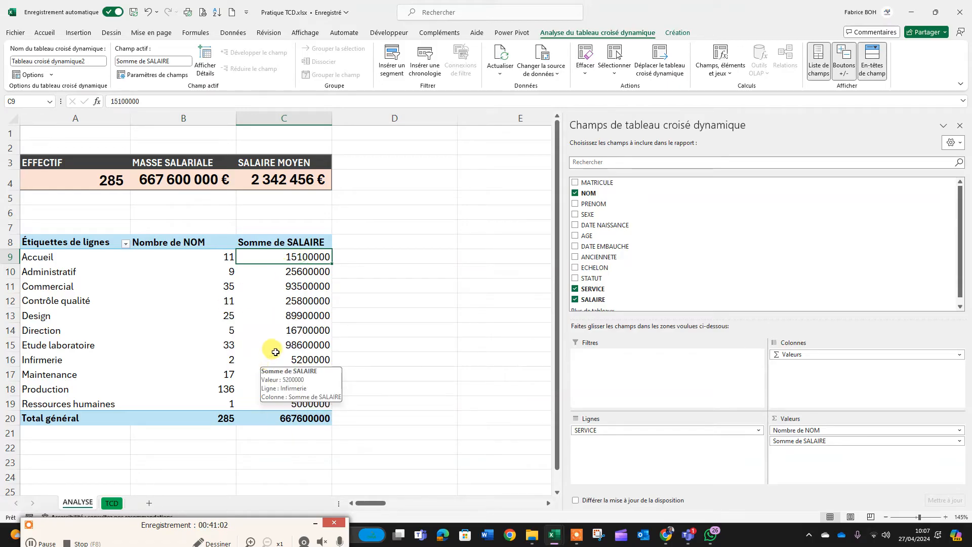
{"action": "mouse_move", "coordinate": [193, 354]}
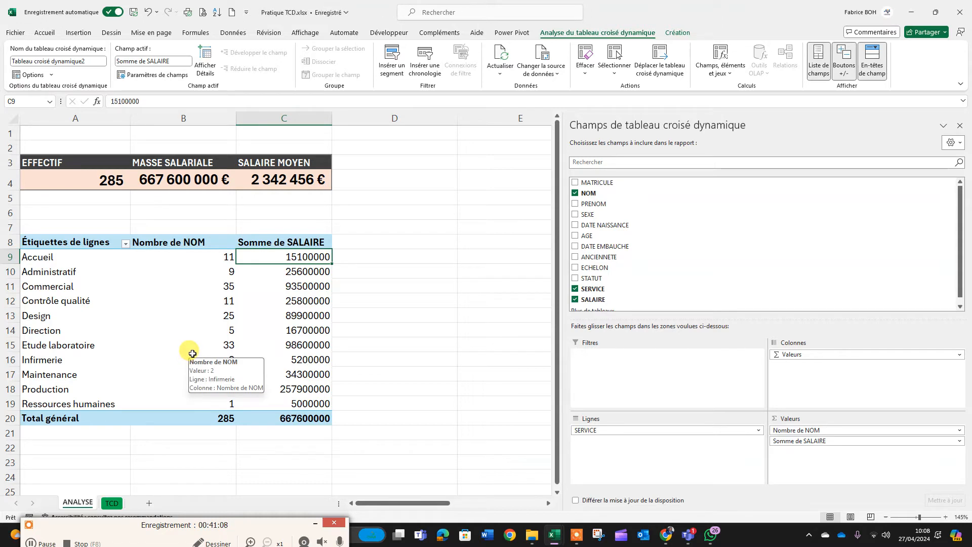
Rename the salary sum heading in C8 of the pivot table as MASSE SALARIALE.
{"action": "left_click", "coordinate": [90, 245]}
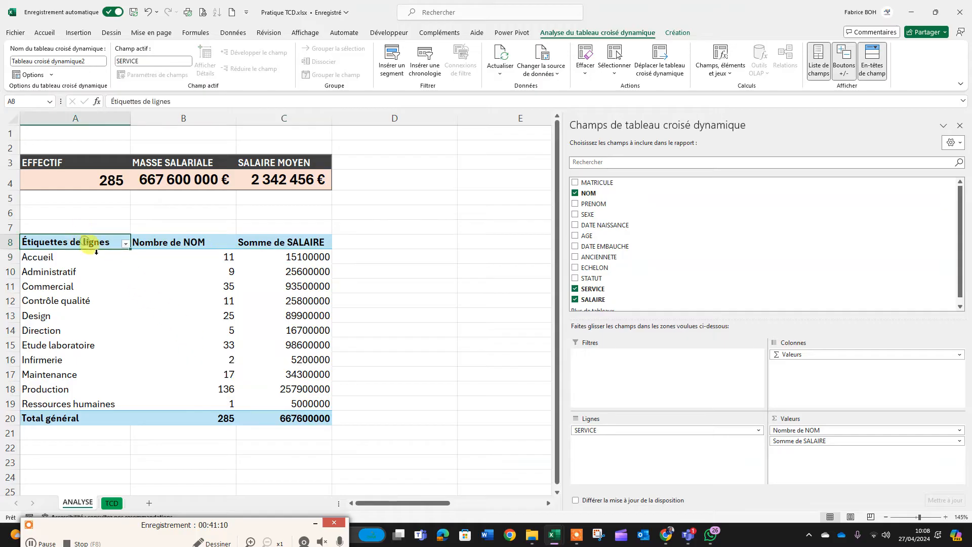
{"action": "left_click", "coordinate": [160, 246]}
{"action": "left_click", "coordinate": [299, 245]}
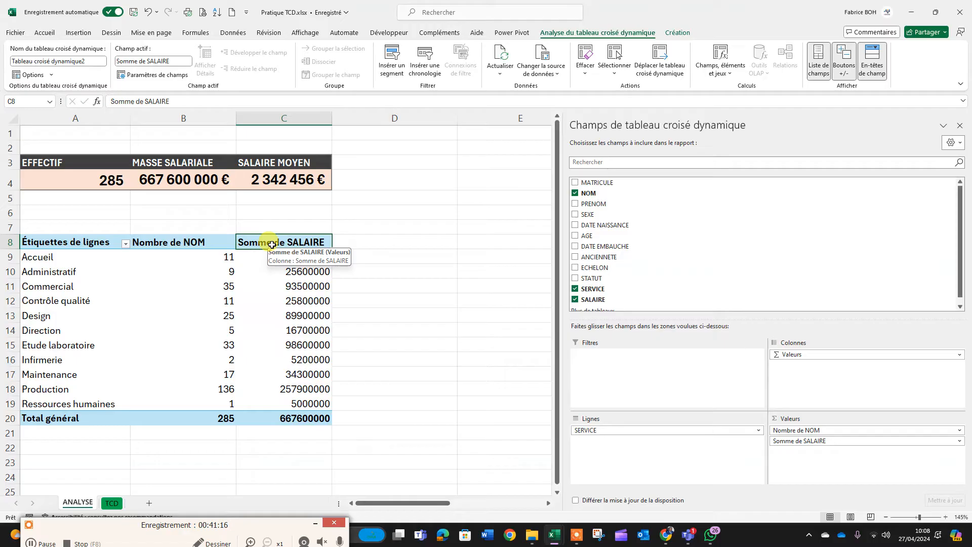
{"action": "type", "text": "MASSE SALA"}
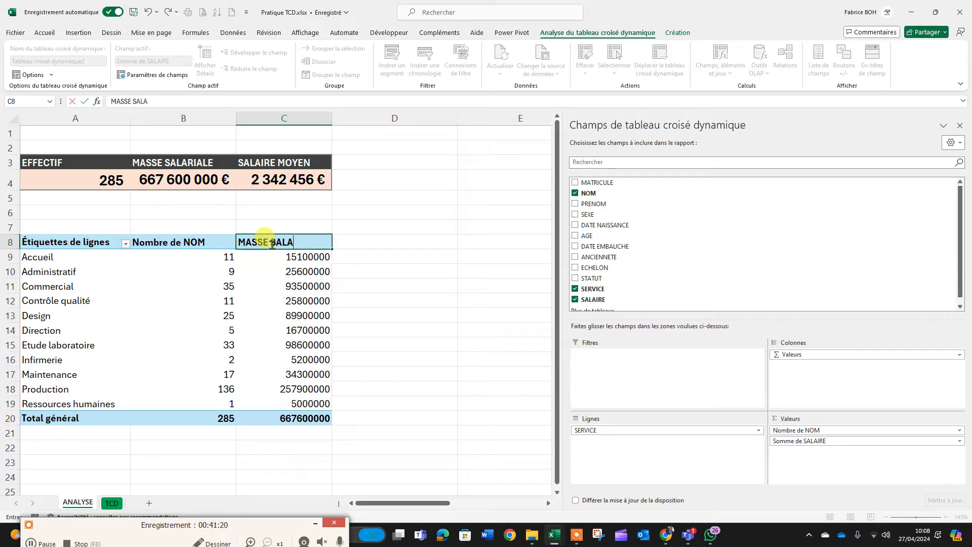
{"action": "type", "text": "RIALE"}
{"action": "key", "text": "Return"}
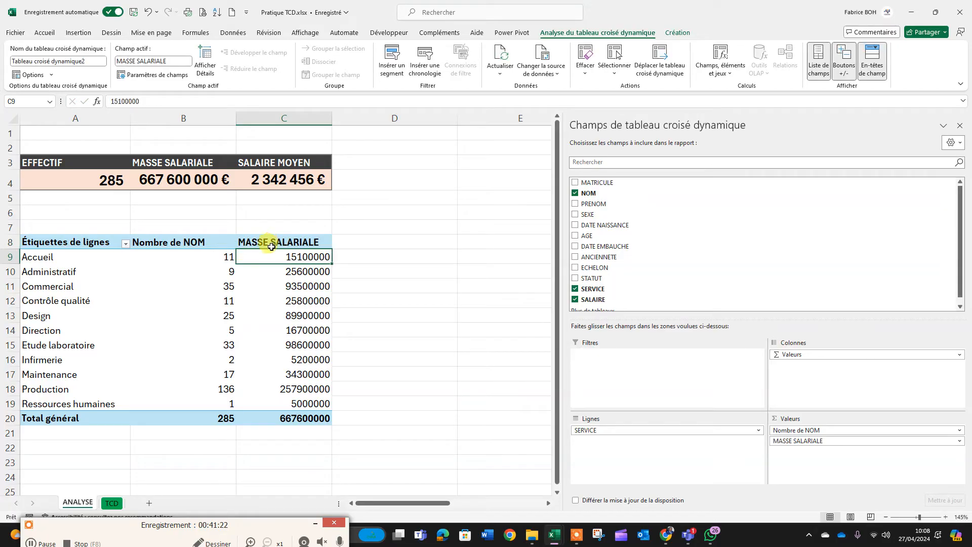
Rename the name count heading in B8 of the pivot table as EFFECTIF.
{"action": "left_click", "coordinate": [183, 243]}
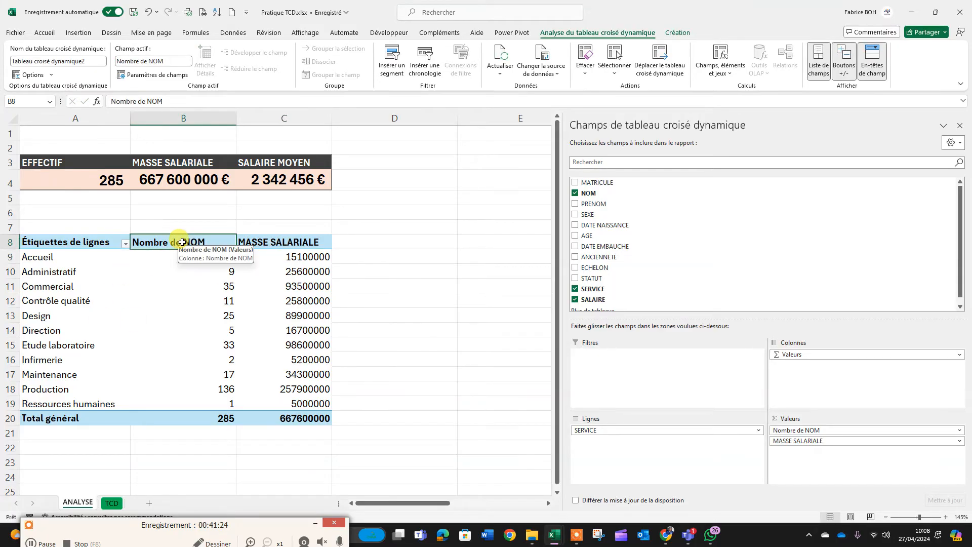
{"action": "type", "text": "EFFECTIF"}
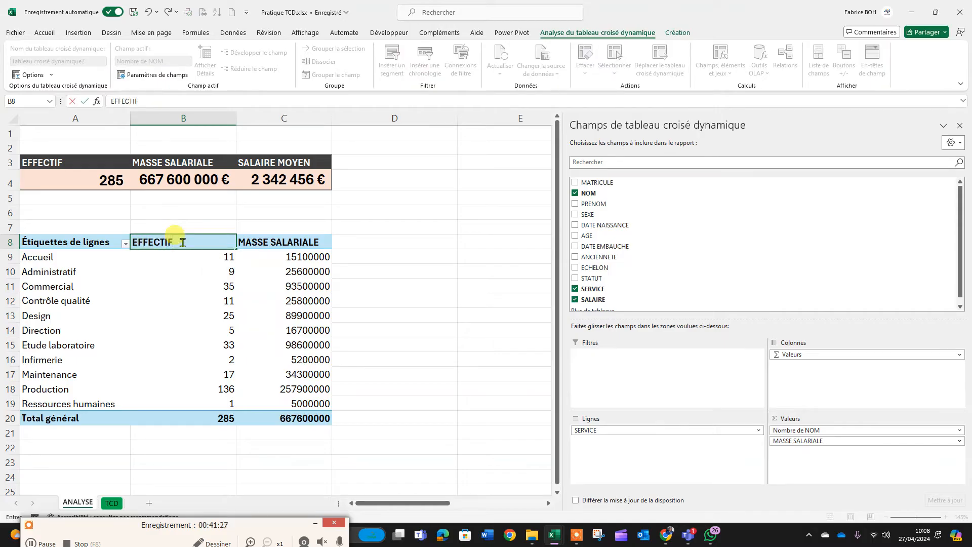
{"action": "key", "text": "Return"}
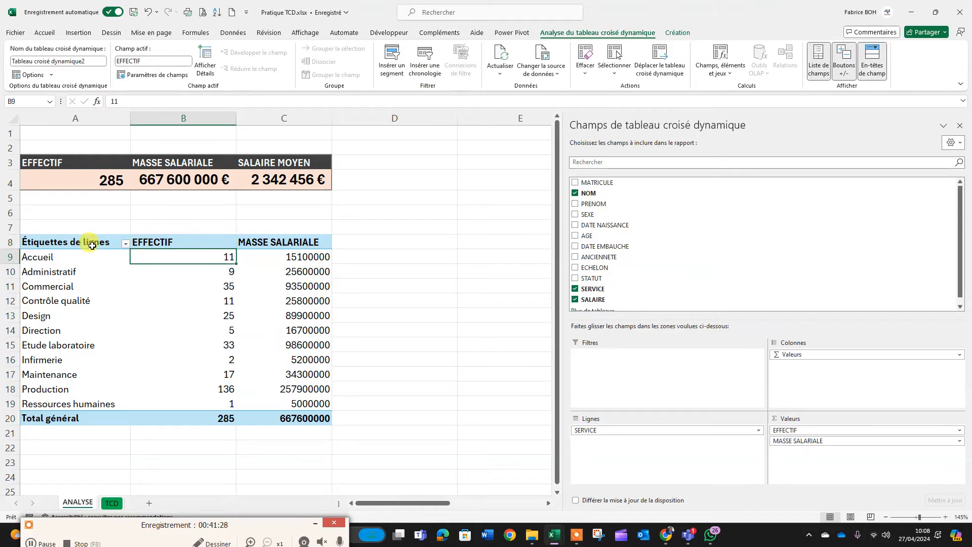
Rename the row labels heading in A8 of the pivot table as SERVICES.
{"action": "left_click", "coordinate": [75, 244]}
{"action": "type", "text": "SE"}
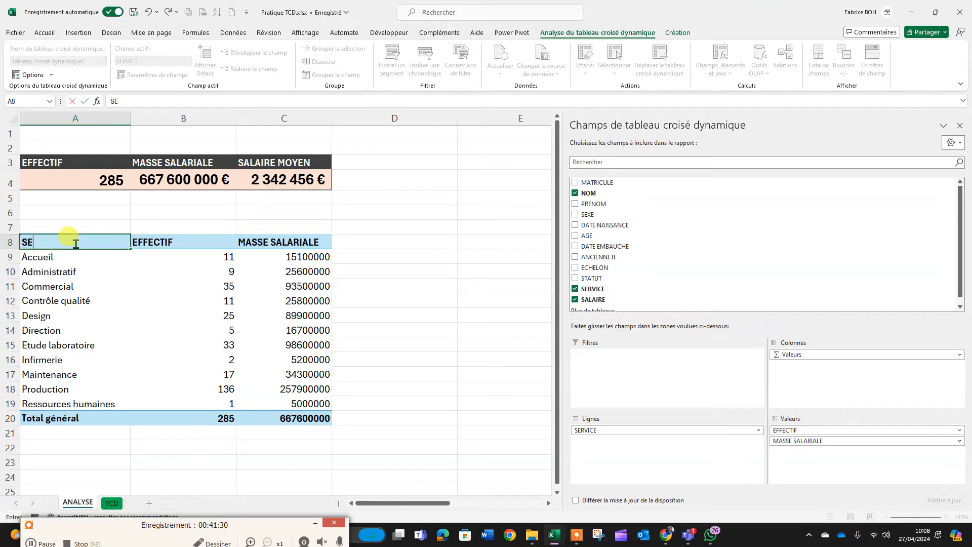
{"action": "type", "text": "RVICES"}
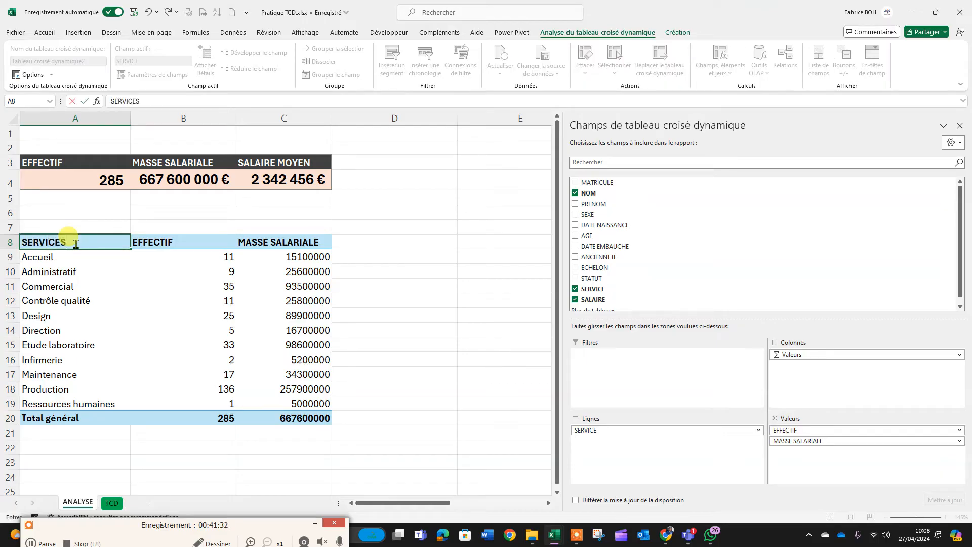
{"action": "key", "text": "Return"}
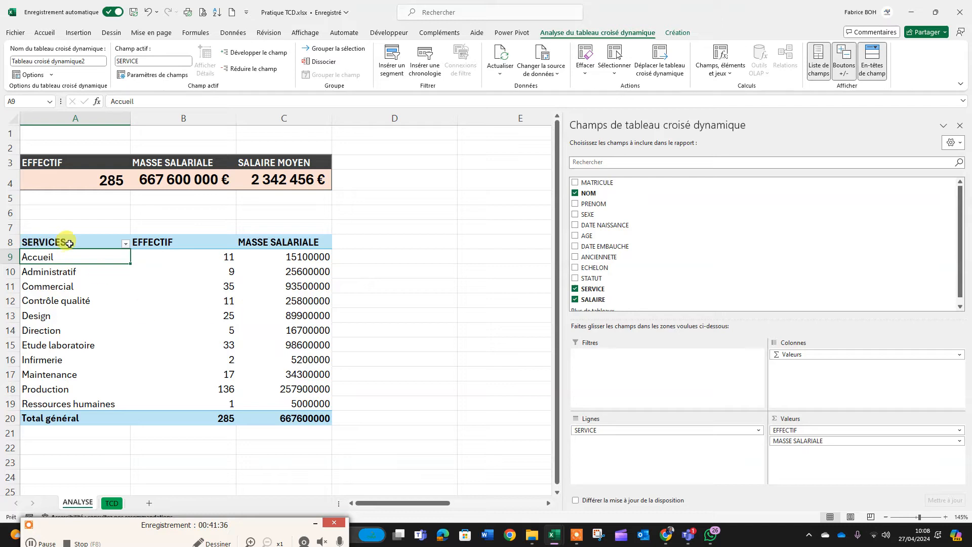
{"action": "left_click_drag", "start_coordinate": [89, 243], "coordinate": [96, 415]}
{"action": "left_click", "coordinate": [215, 244], "text": "ctrl"}
{"action": "left_click_drag", "start_coordinate": [215, 245], "coordinate": [213, 400]}
{"action": "left_click_drag", "start_coordinate": [289, 241], "coordinate": [289, 404]}
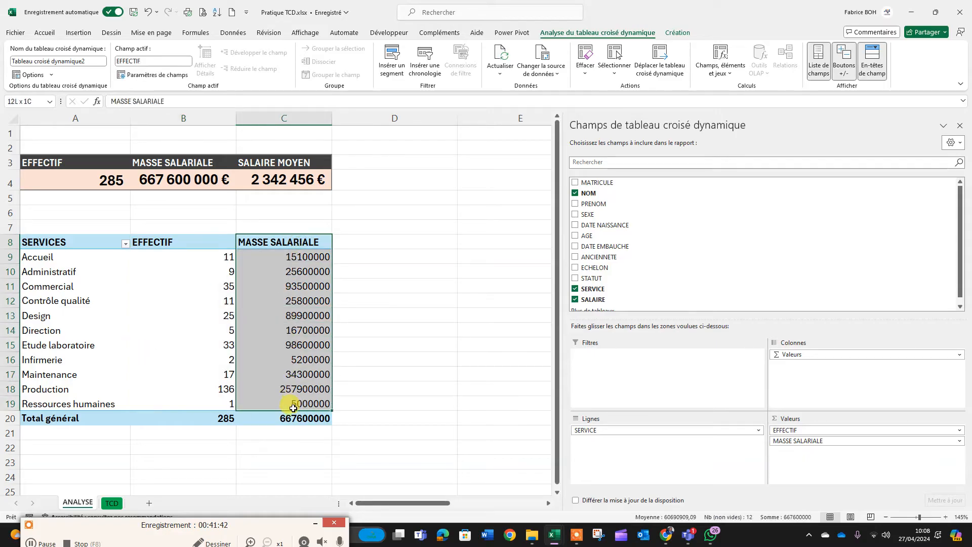
Format the MASSE SALARIALE value field of the services pivot table as Monétaire with 0 decimals and the € Euro (123 €) symbol.
{"action": "left_click", "coordinate": [318, 257]}
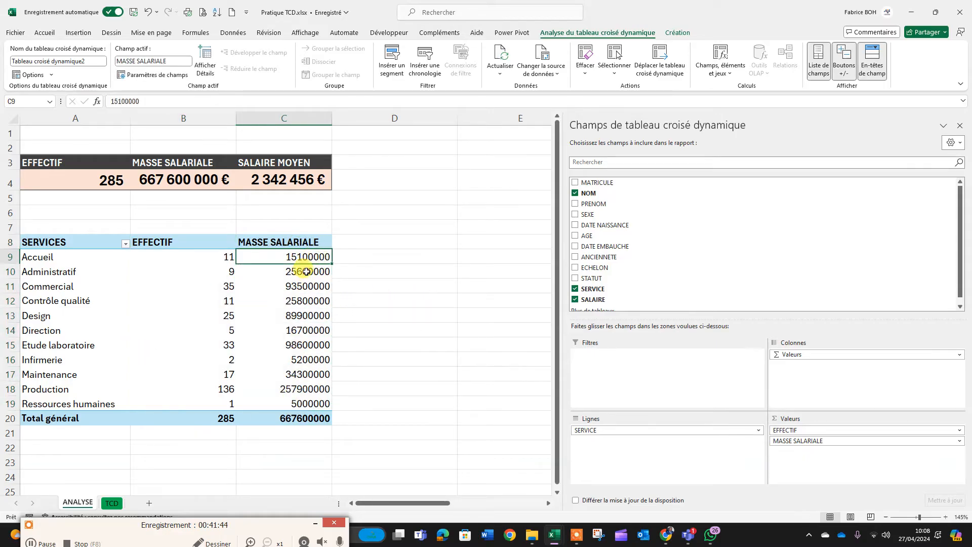
{"action": "left_click", "coordinate": [802, 441]}
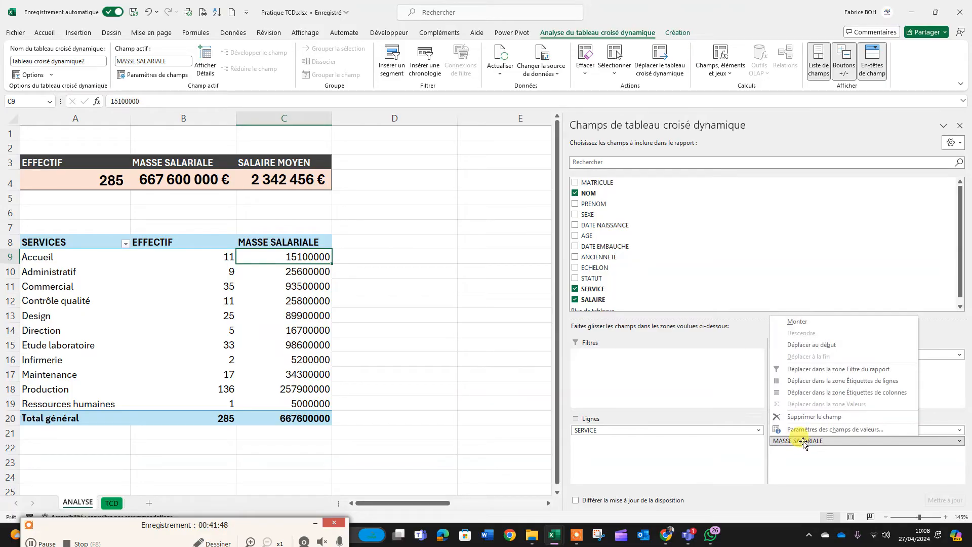
{"action": "left_click", "coordinate": [810, 429]}
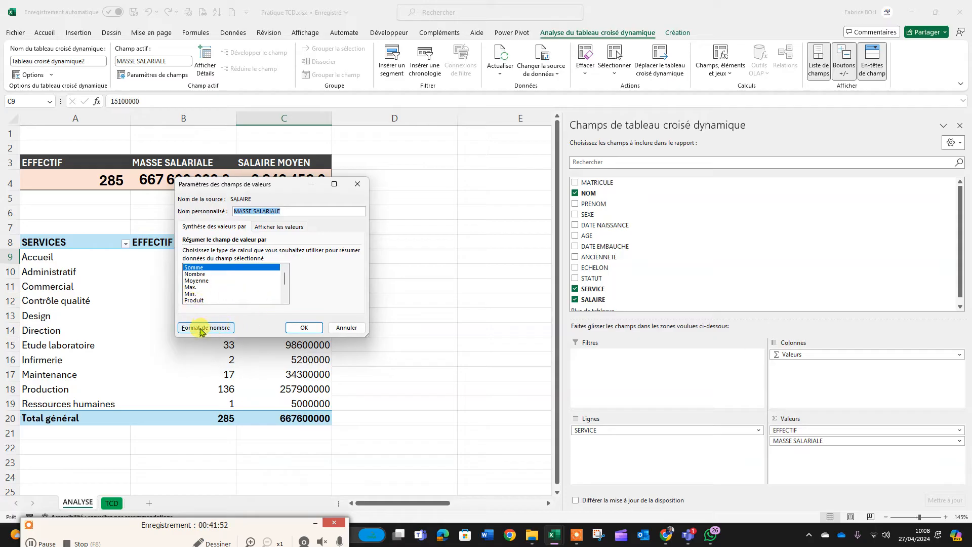
{"action": "left_click", "coordinate": [219, 330]}
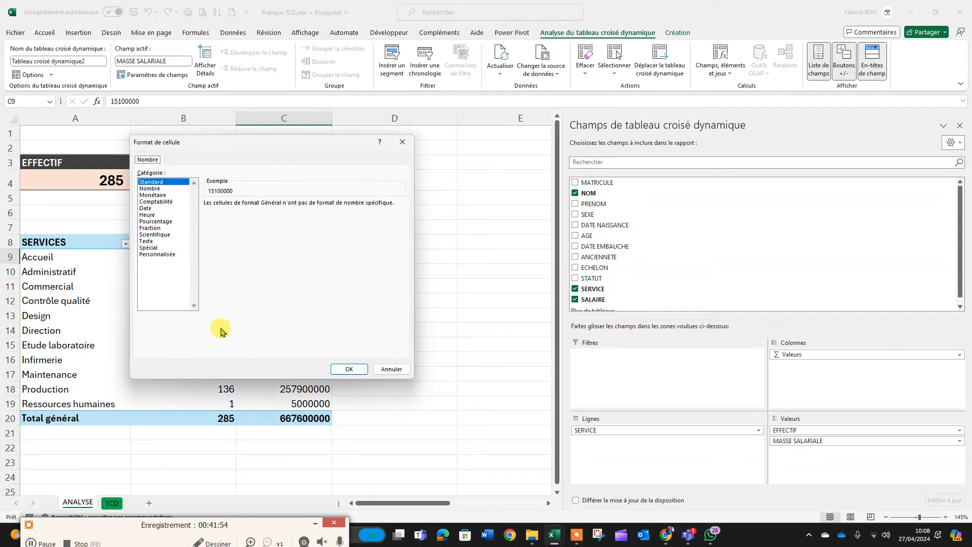
{"action": "left_click", "coordinate": [152, 195]}
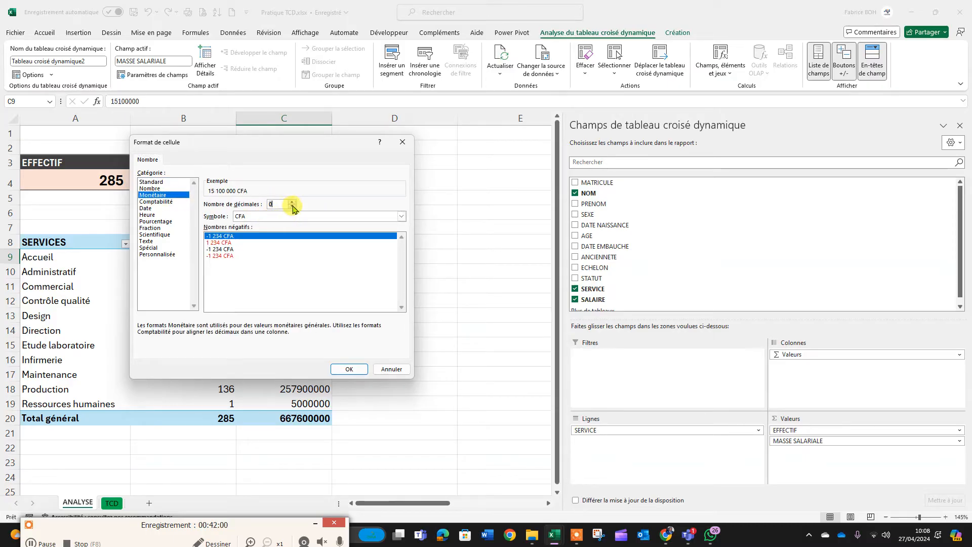
{"action": "left_click", "coordinate": [401, 216]}
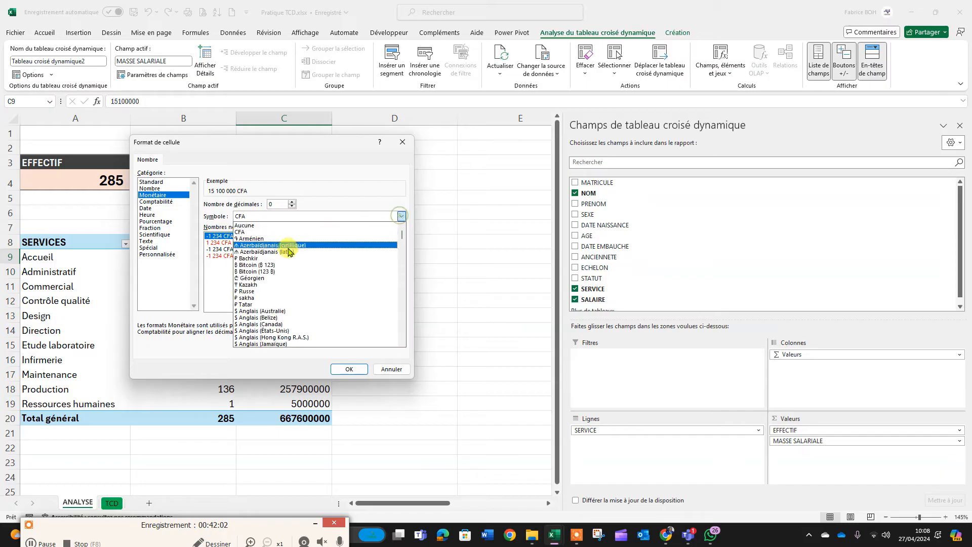
{"action": "scroll", "coordinate": [258, 248], "scroll_direction": "down", "scroll_amount": 2}
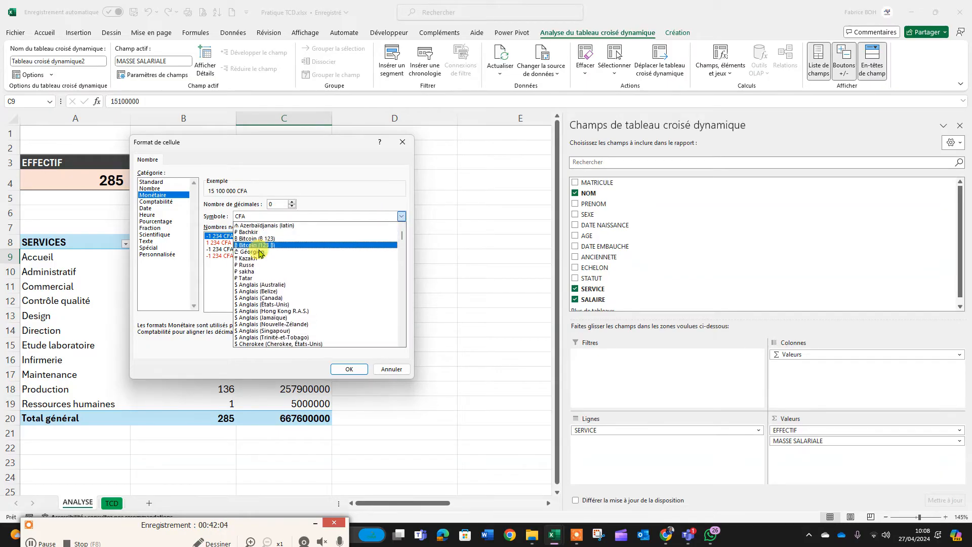
{"action": "scroll", "coordinate": [259, 258], "scroll_direction": "down", "scroll_amount": 9}
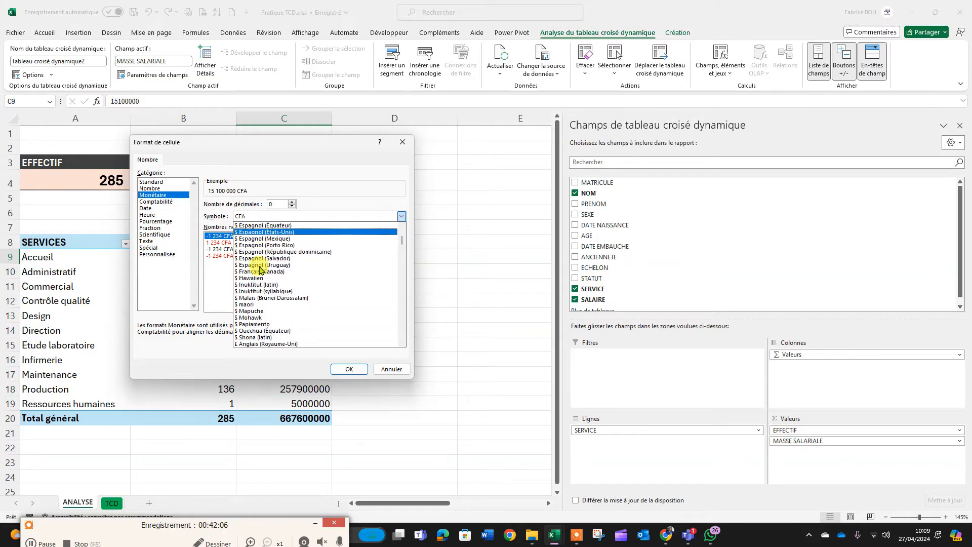
{"action": "scroll", "coordinate": [259, 268], "scroll_direction": "down", "scroll_amount": 8}
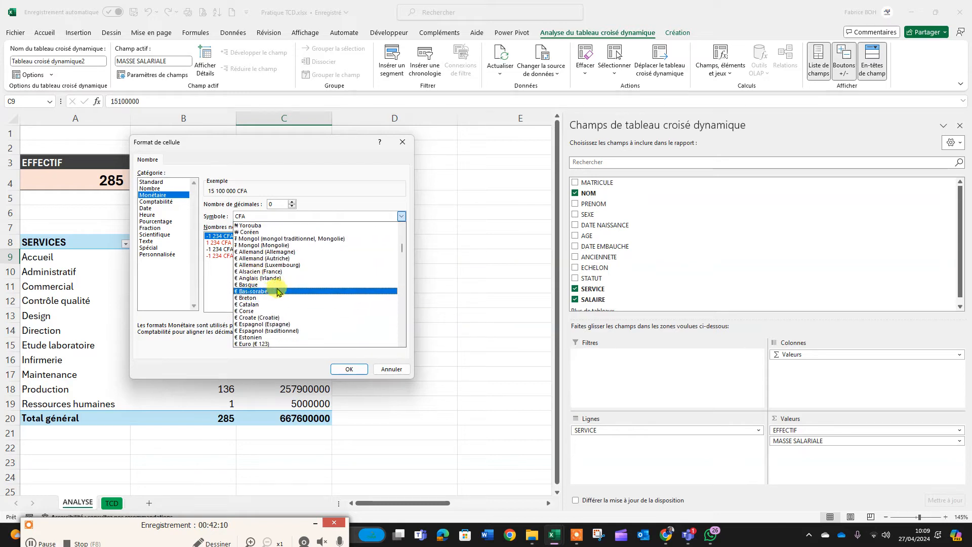
{"action": "scroll", "coordinate": [263, 289], "scroll_direction": "down", "scroll_amount": 2}
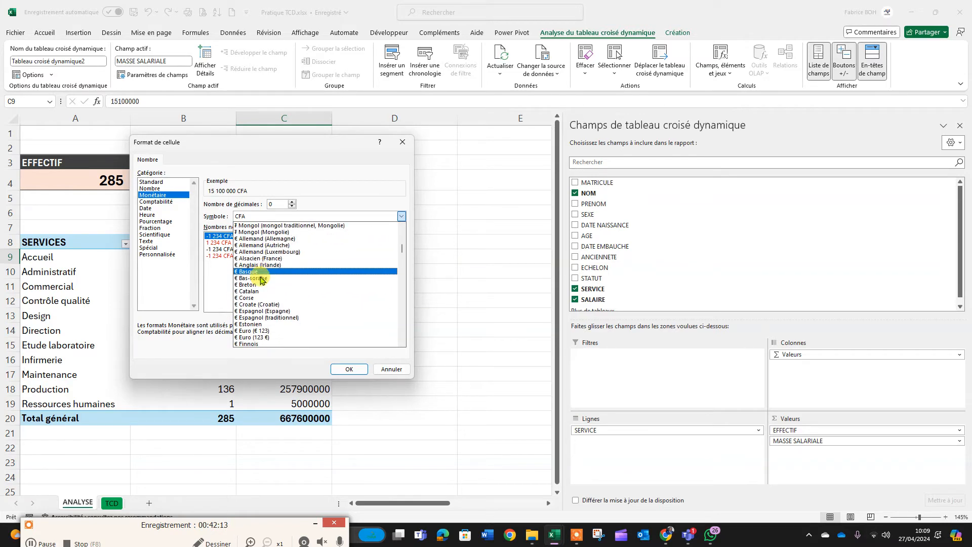
{"action": "left_click", "coordinate": [252, 318]}
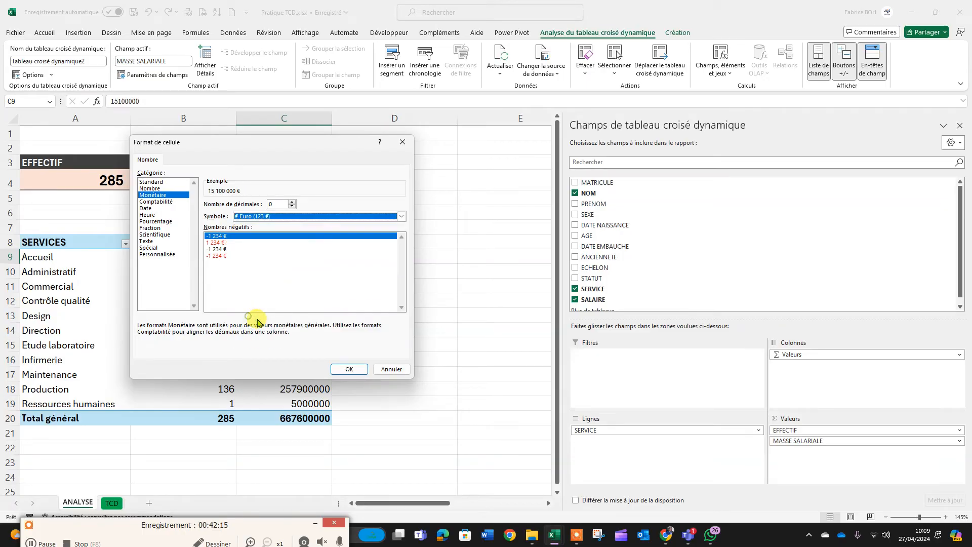
{"action": "left_click", "coordinate": [347, 369]}
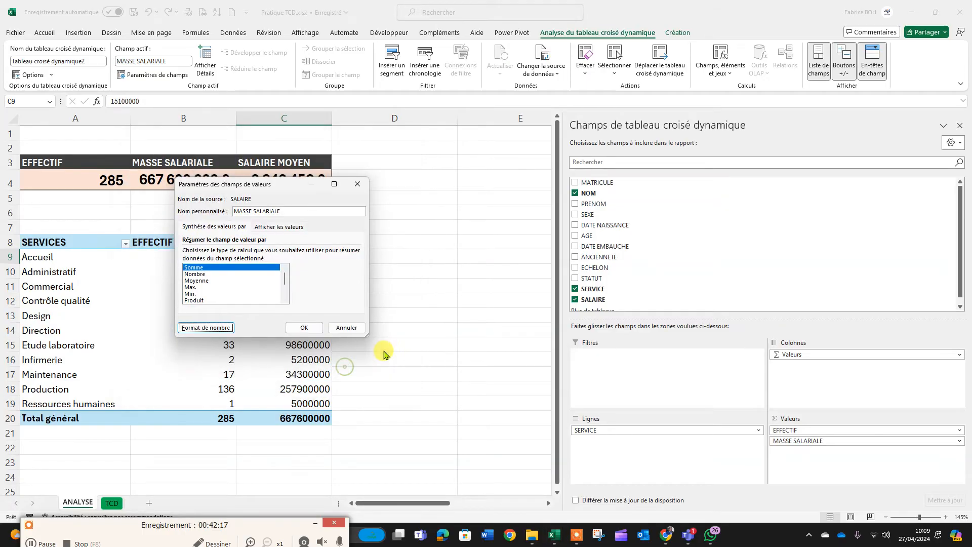
{"action": "left_click", "coordinate": [301, 327]}
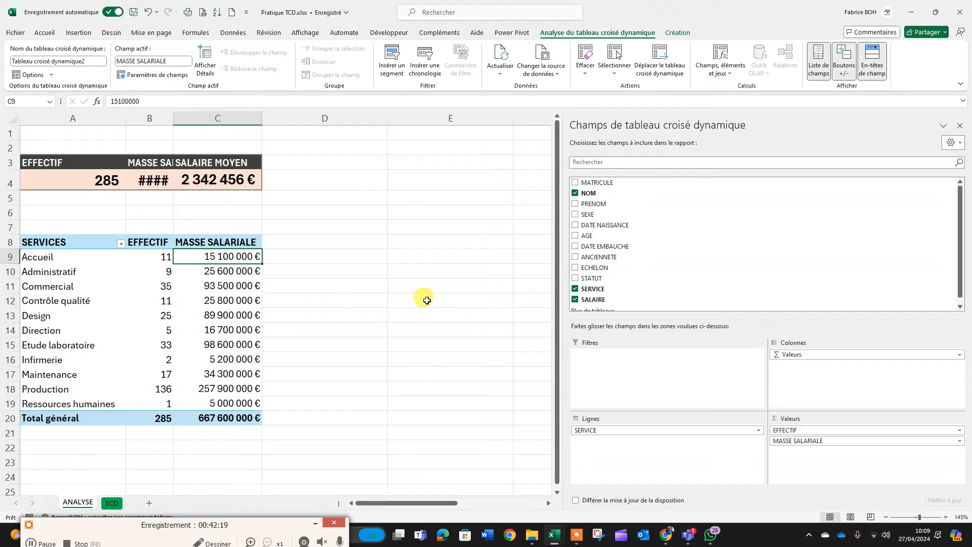
Try autofitting column B to its contents, and undo the width change.
{"action": "left_click", "coordinate": [322, 285]}
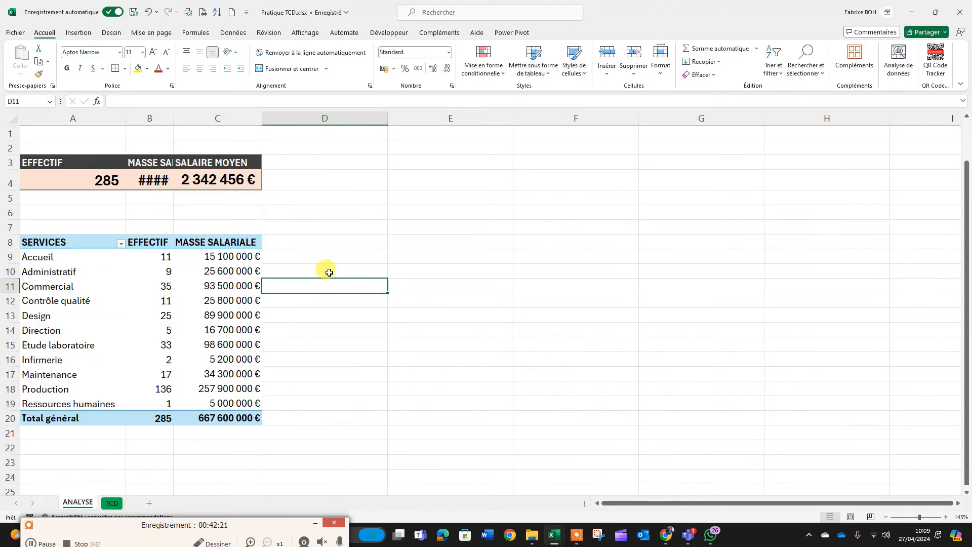
{"action": "double_click", "coordinate": [174, 111]}
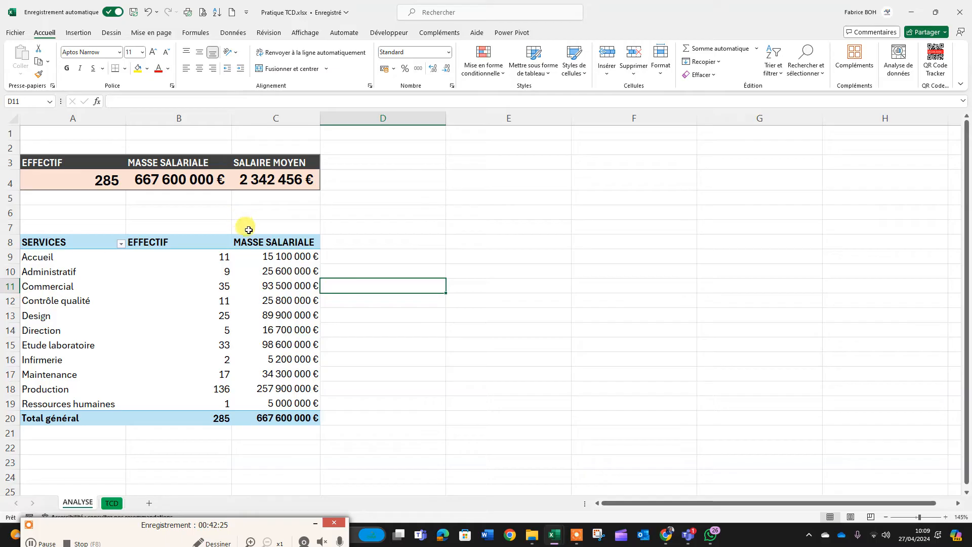
{"action": "key", "text": "ctrl+z"}
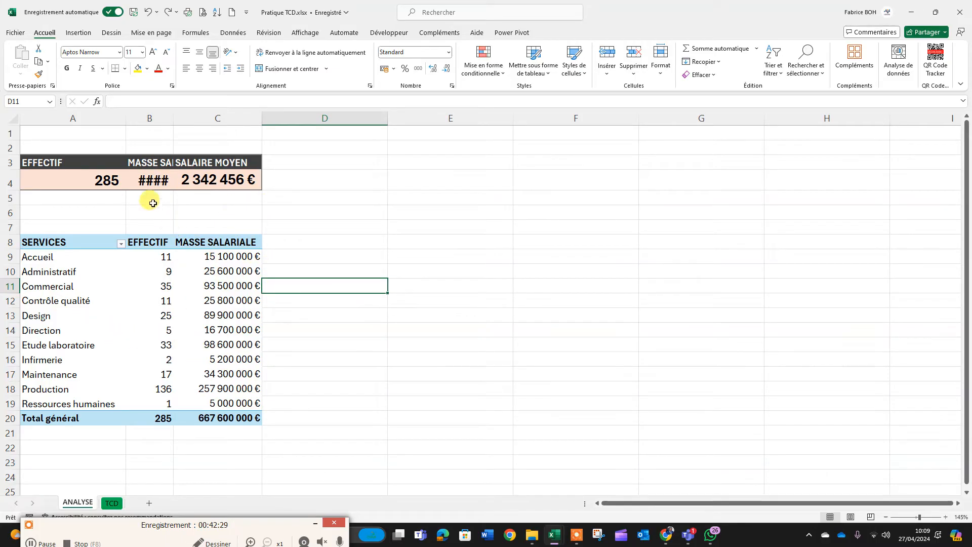
Turn off automatic column width adjustment on update in the options of the indicators pivot table in rows 3 and 4.
{"action": "right_click", "coordinate": [151, 182]}
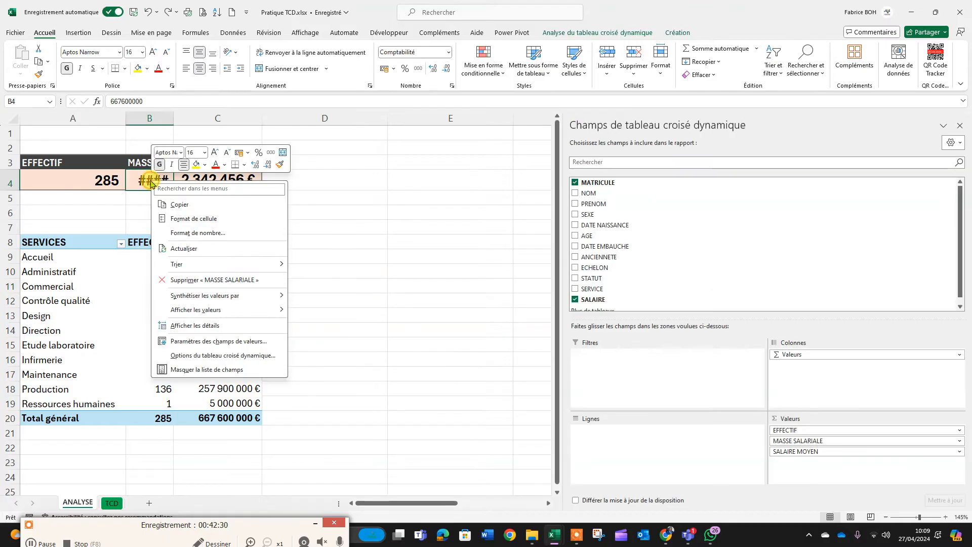
{"action": "left_click", "coordinate": [175, 123]}
{"action": "right_click", "coordinate": [158, 180]}
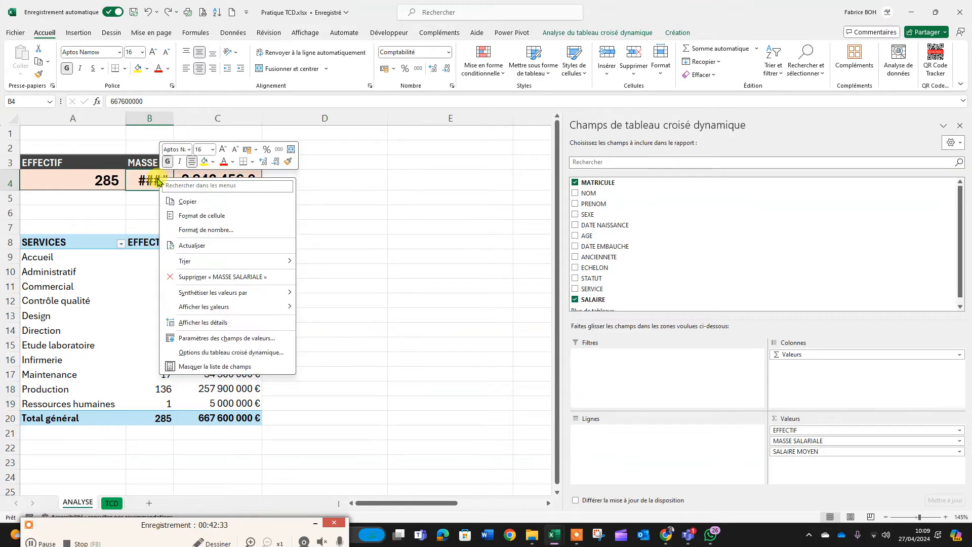
{"action": "left_click", "coordinate": [205, 353]}
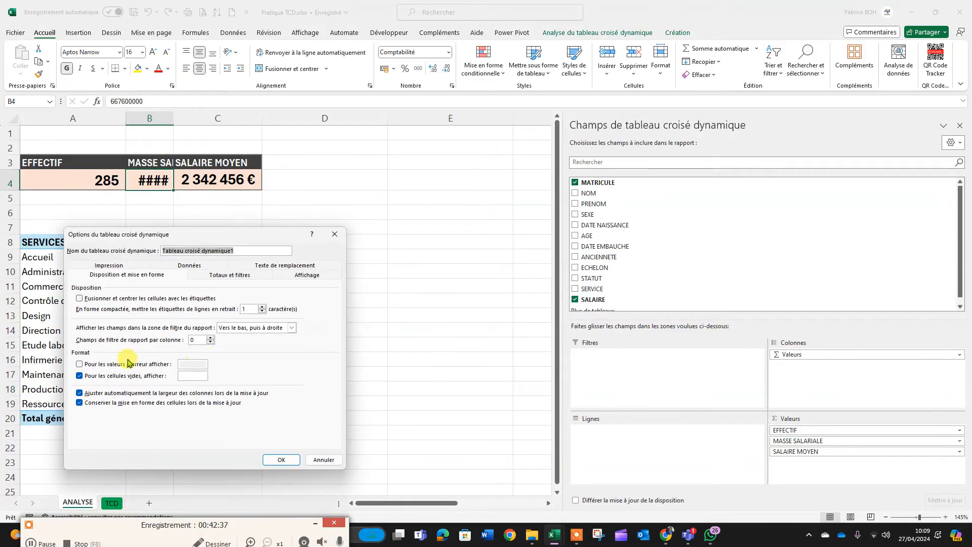
{"action": "left_click", "coordinate": [79, 394]}
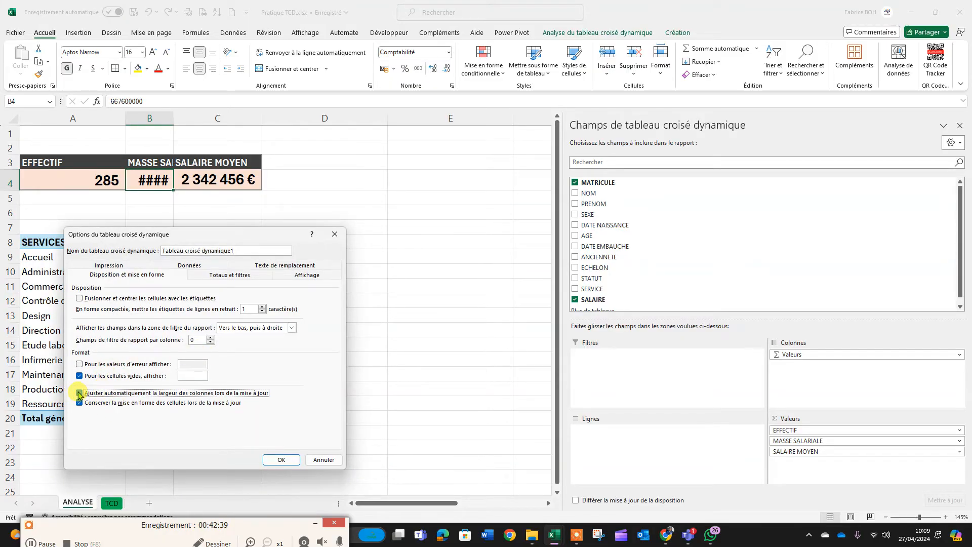
{"action": "left_click", "coordinate": [282, 460]}
Turn off automatic column width adjustment on update for the services pivot table, and autofit the width of column B.
{"action": "right_click", "coordinate": [130, 302]}
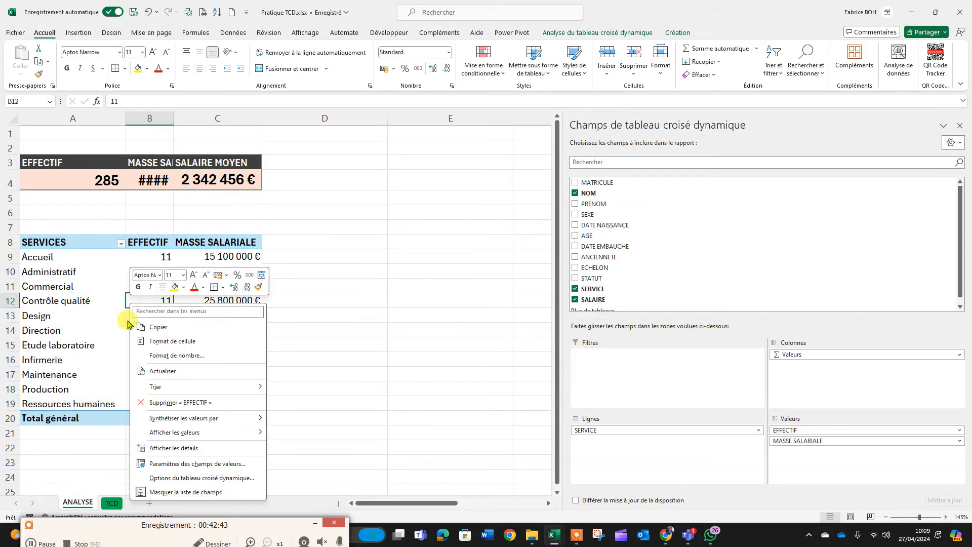
{"action": "left_click", "coordinate": [174, 478]}
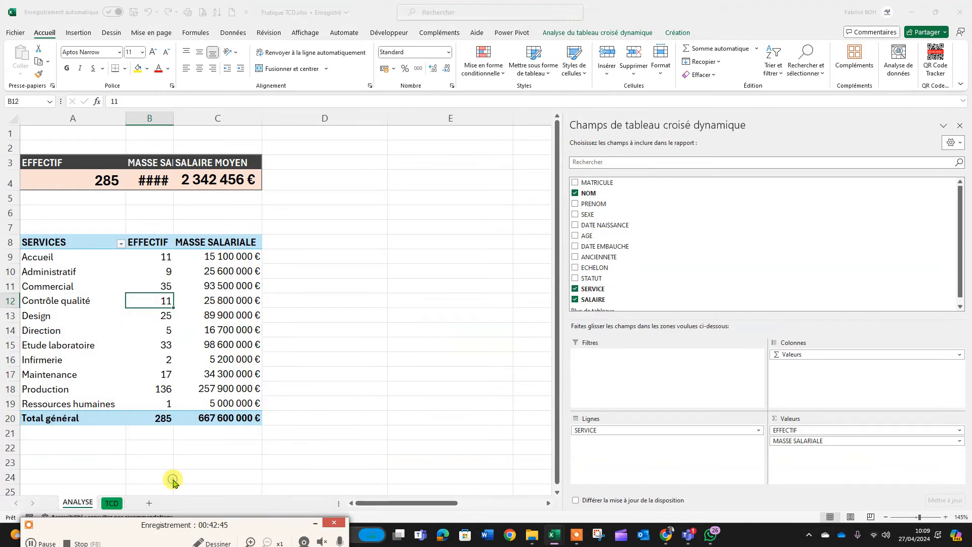
{"action": "left_click", "coordinate": [81, 442]}
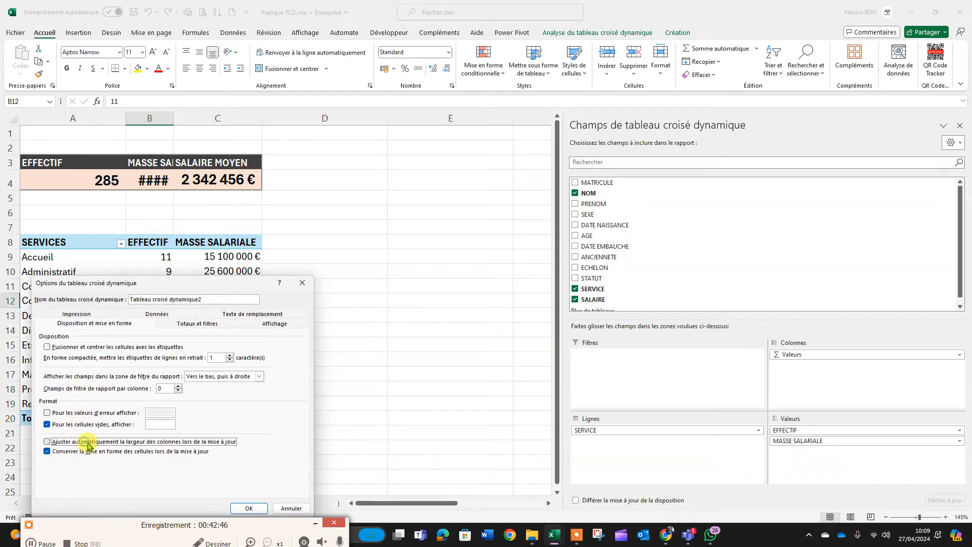
{"action": "left_click", "coordinate": [248, 508]}
{"action": "double_click", "coordinate": [173, 118]}
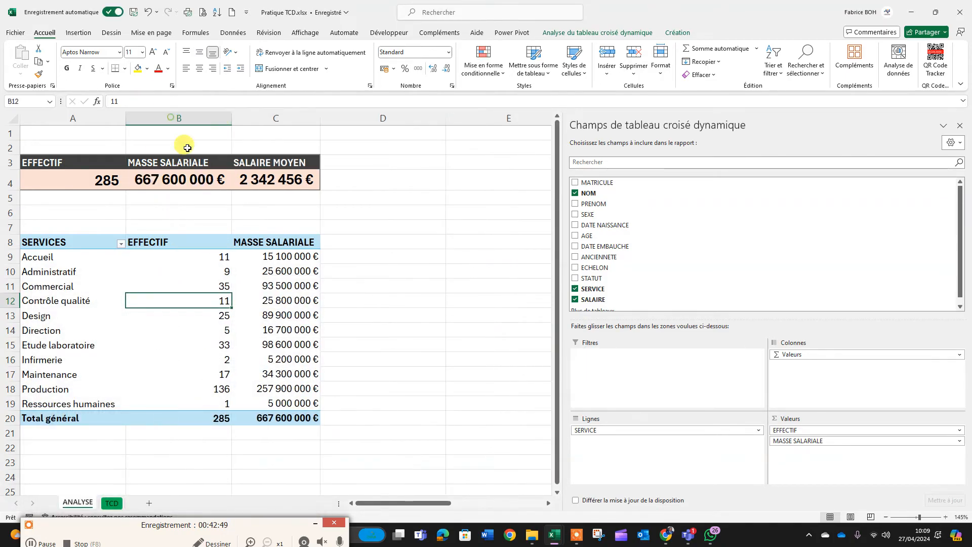
{"action": "left_click", "coordinate": [196, 285]}
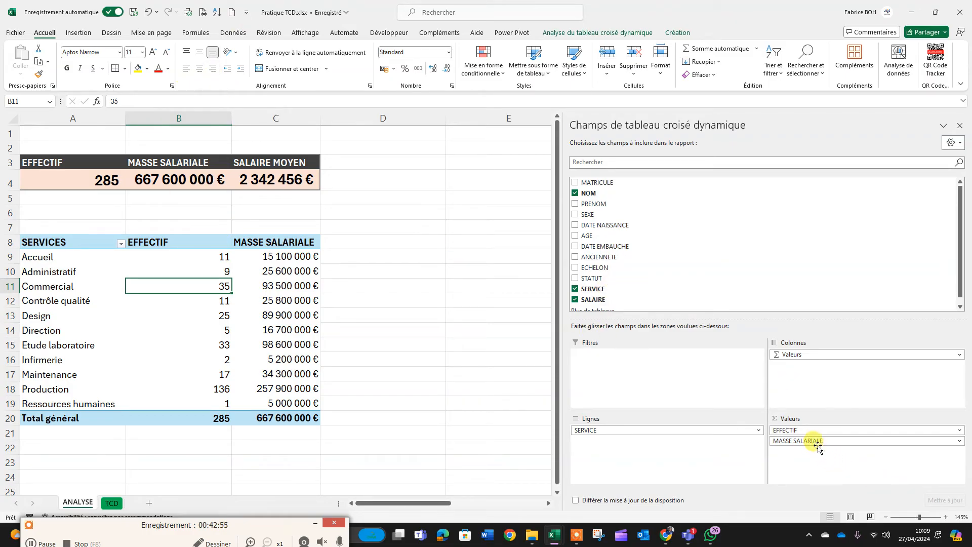
{"action": "left_click_drag", "start_coordinate": [814, 431], "coordinate": [774, 431]}
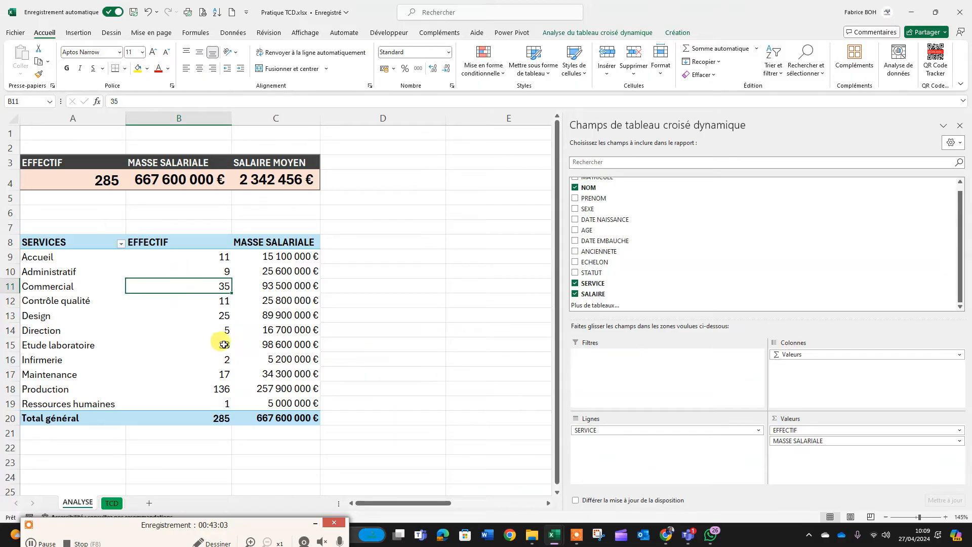
{"action": "scroll", "coordinate": [227, 331], "scroll_direction": "down", "scroll_amount": 3}
{"action": "scroll", "coordinate": [228, 329], "scroll_direction": "up", "scroll_amount": 3}
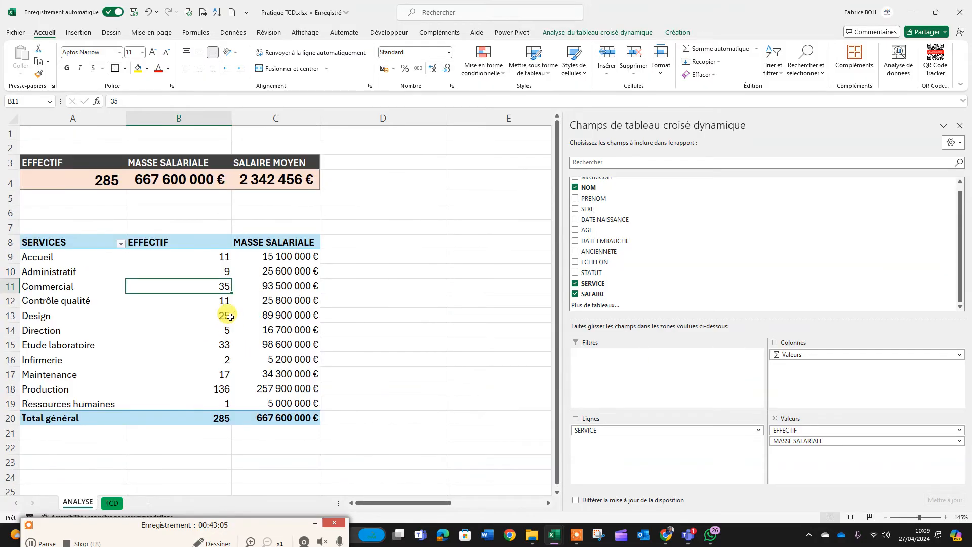
Review the two pivot table tasks, by Service and by Sexe, in rows 10 and 11 of the TCD sheet.
{"action": "left_click", "coordinate": [112, 503]}
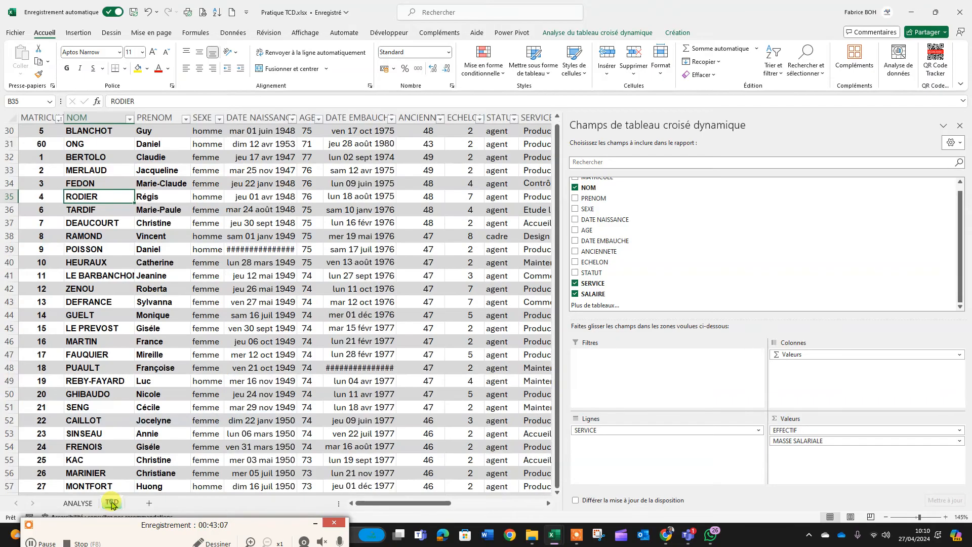
{"action": "scroll", "coordinate": [177, 228], "scroll_direction": "up", "scroll_amount": 7}
{"action": "scroll", "coordinate": [186, 229], "scroll_direction": "up", "scroll_amount": 2}
{"action": "left_click", "coordinate": [106, 273]}
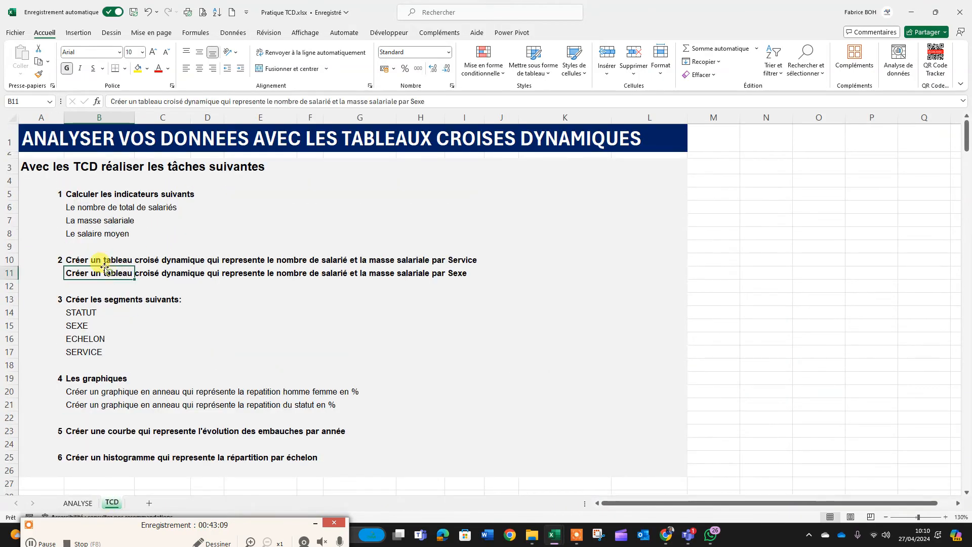
{"action": "left_click", "coordinate": [102, 260]}
{"action": "left_click", "coordinate": [88, 274]}
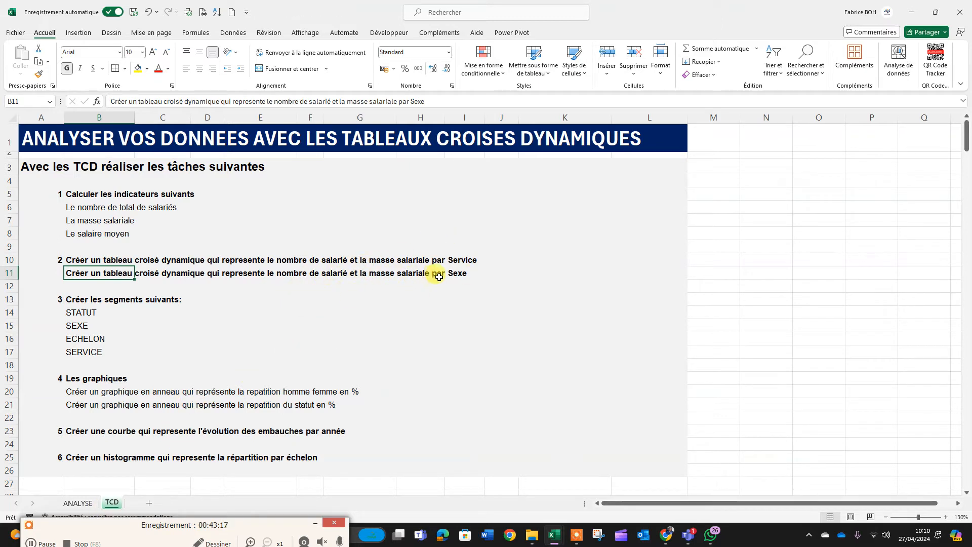
Duplicate the entire services pivot table on the ANALYSE sheet by pasting a copy at cell A24.
{"action": "left_click", "coordinate": [93, 505]}
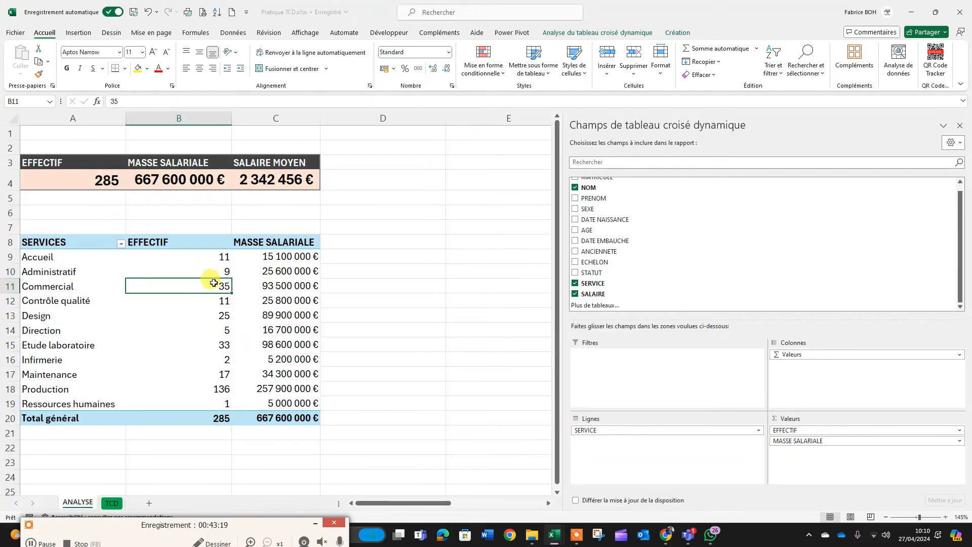
{"action": "left_click", "coordinate": [91, 275]}
{"action": "key", "text": "ctrl+a"}
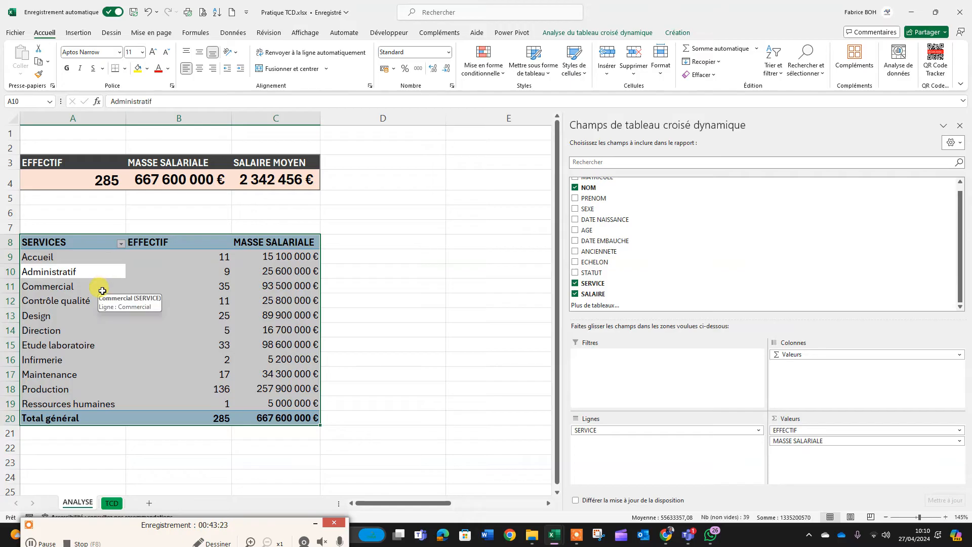
{"action": "key", "text": "ctrl+c"}
{"action": "scroll", "coordinate": [104, 290], "scroll_direction": "down", "scroll_amount": 4}
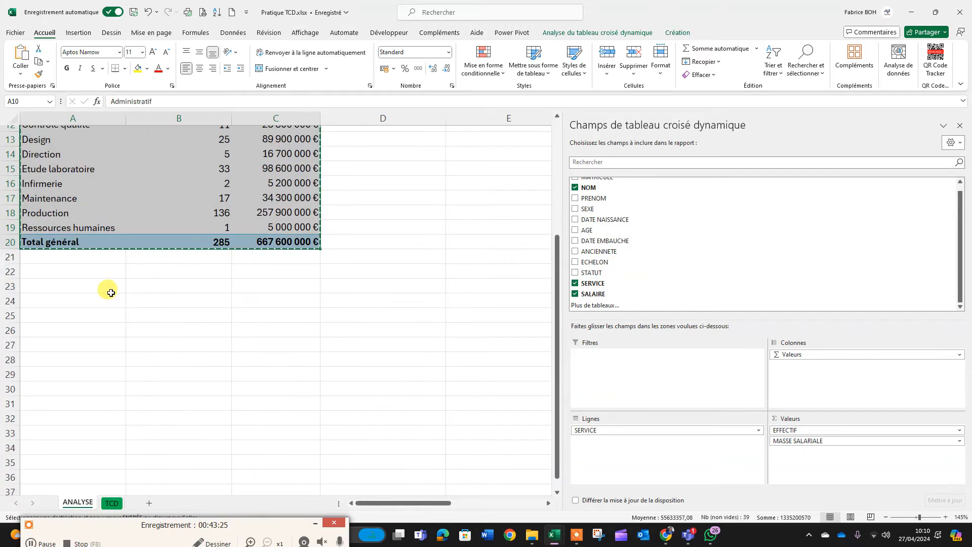
{"action": "left_click", "coordinate": [47, 305]}
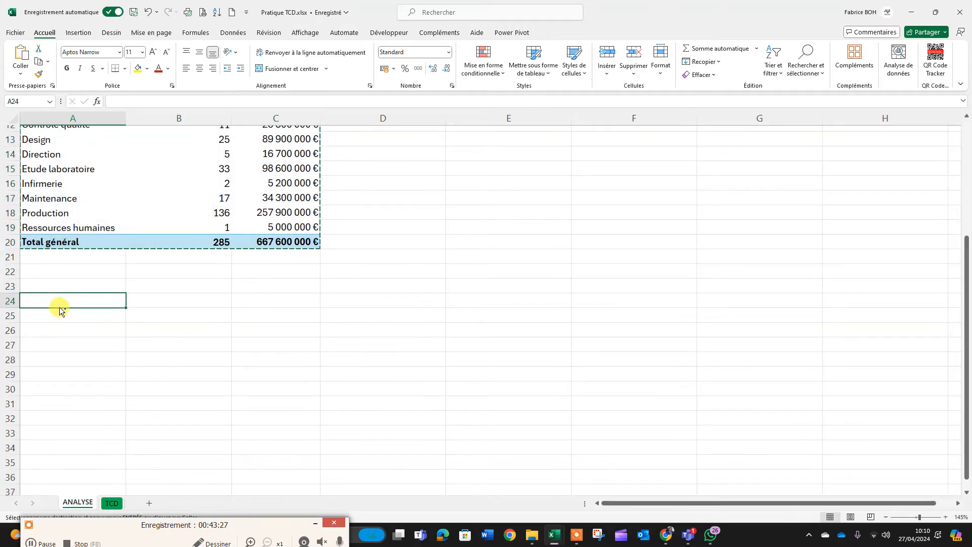
{"action": "key", "text": "ctrl+v"}
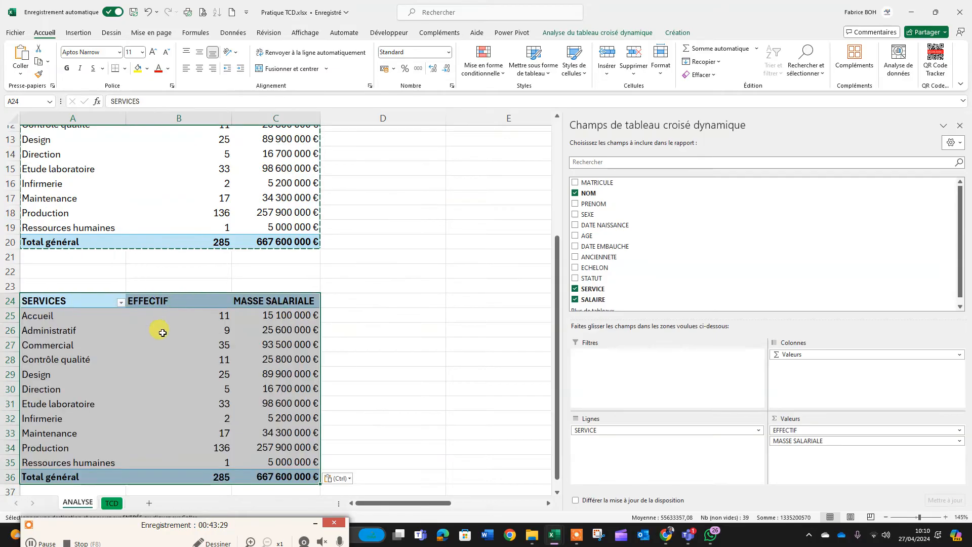
Replace the SERVICE row field with SEXE in the copied pivot table at A24 on the ANALYSE sheet.
{"action": "left_click", "coordinate": [126, 339]}
{"action": "left_click_drag", "start_coordinate": [65, 321], "coordinate": [96, 462]}
{"action": "left_click_drag", "start_coordinate": [652, 430], "coordinate": [635, 237]}
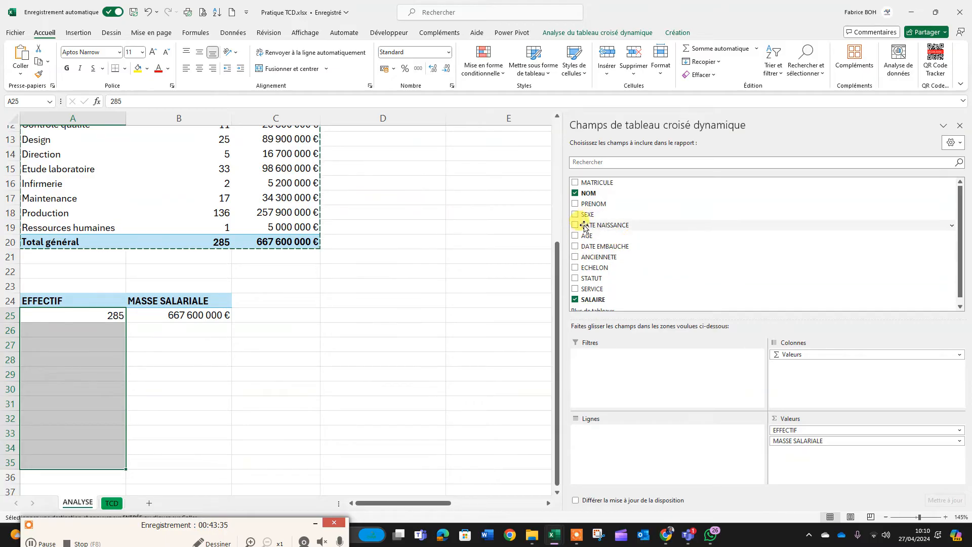
{"action": "left_click_drag", "start_coordinate": [588, 216], "coordinate": [632, 452]}
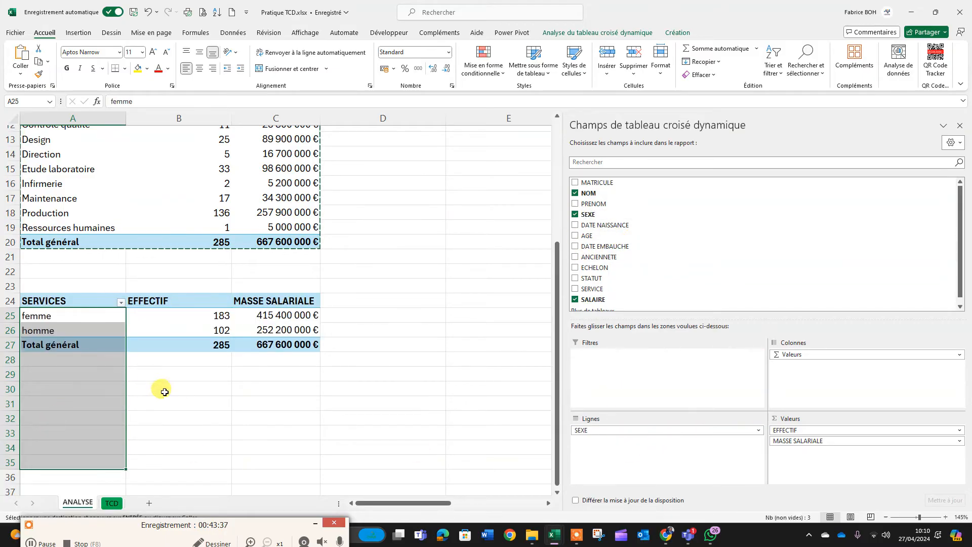
{"action": "left_click", "coordinate": [184, 393]}
Check the automatic column width adjustment setting in the layout options of the pivot table by sex.
{"action": "scroll", "coordinate": [183, 394], "scroll_direction": "up", "scroll_amount": 4}
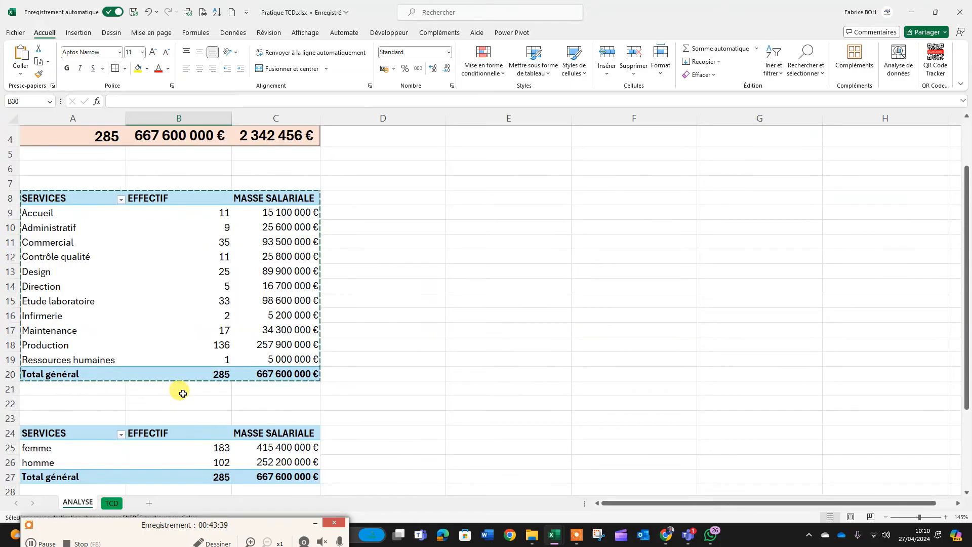
{"action": "scroll", "coordinate": [195, 394], "scroll_direction": "down", "scroll_amount": 3}
{"action": "scroll", "coordinate": [202, 396], "scroll_direction": "up", "scroll_amount": 2}
{"action": "scroll", "coordinate": [80, 407], "scroll_direction": "down", "scroll_amount": 4}
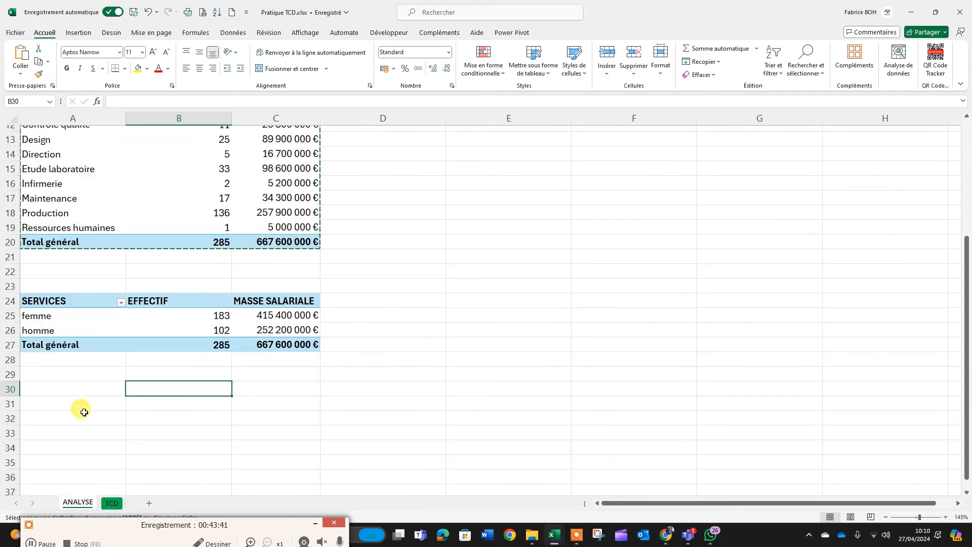
{"action": "scroll", "coordinate": [213, 423], "scroll_direction": "up", "scroll_amount": 4}
{"action": "scroll", "coordinate": [214, 424], "scroll_direction": "up", "scroll_amount": 1}
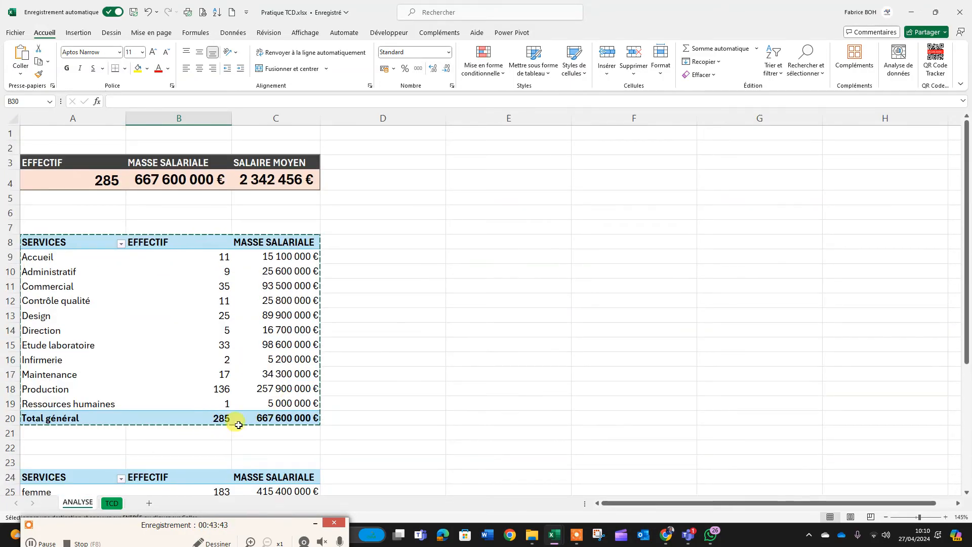
{"action": "scroll", "coordinate": [234, 419], "scroll_direction": "down", "scroll_amount": 2}
{"action": "right_click", "coordinate": [182, 365]}
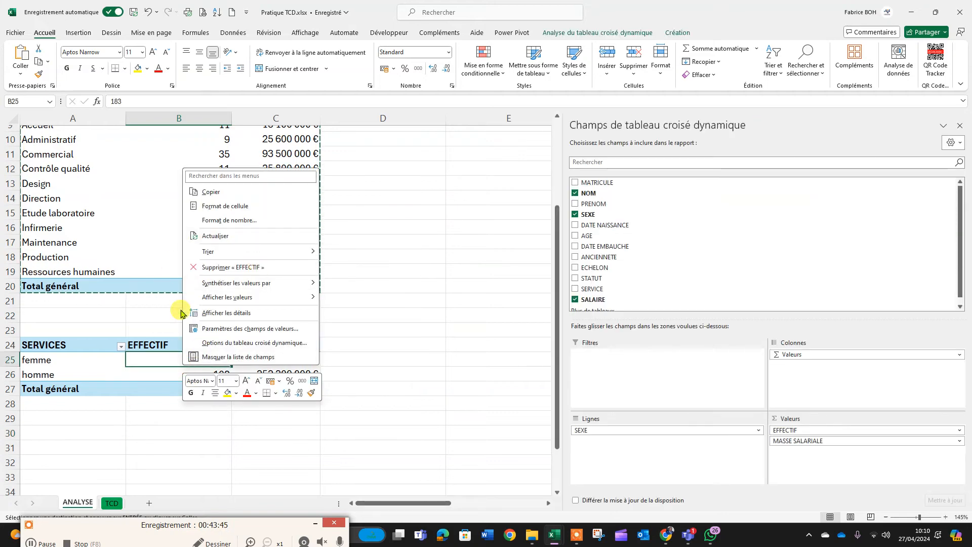
{"action": "left_click", "coordinate": [226, 343]}
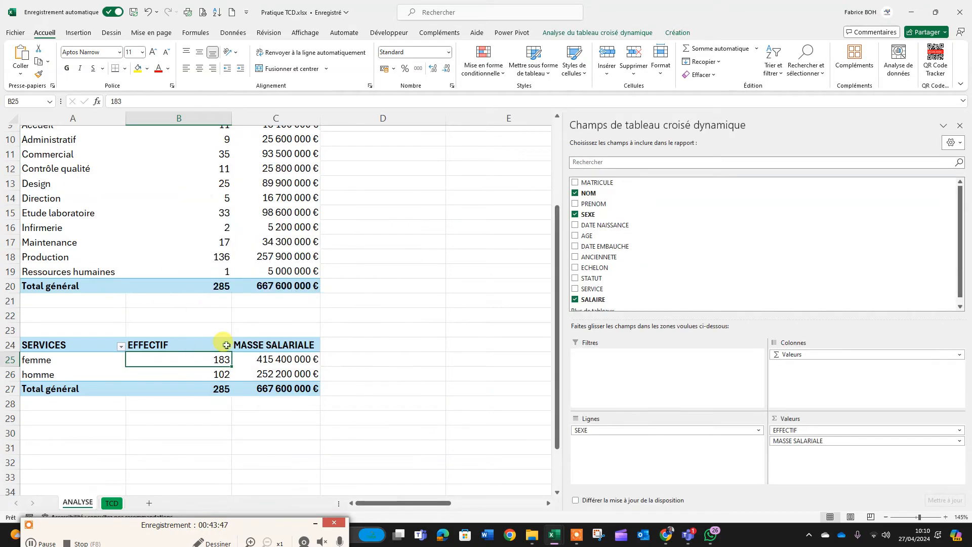
{"action": "left_click", "coordinate": [101, 383]}
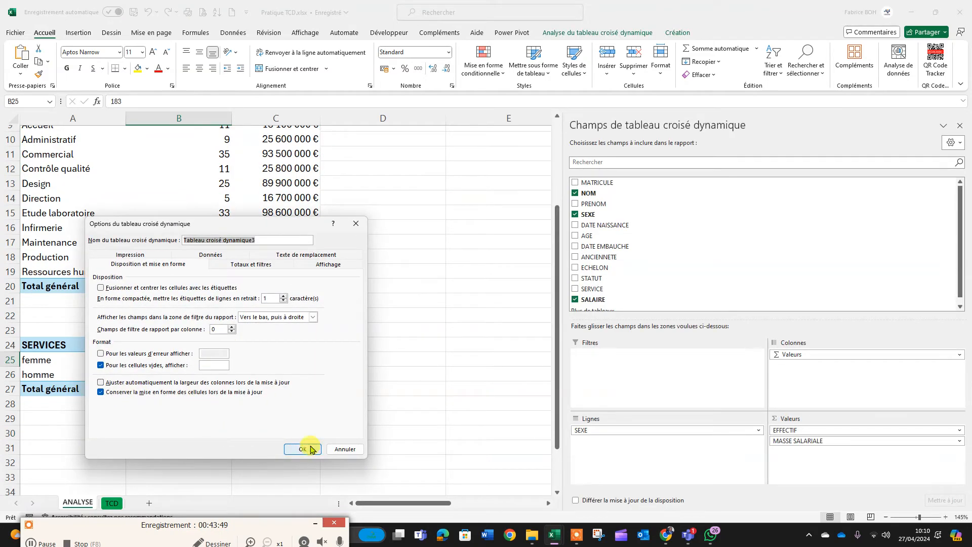
{"action": "left_click", "coordinate": [345, 449]}
{"action": "left_click", "coordinate": [380, 418]}
{"action": "scroll", "coordinate": [401, 433], "scroll_direction": "up", "scroll_amount": 3}
{"action": "scroll", "coordinate": [403, 433], "scroll_direction": "down", "scroll_amount": 4}
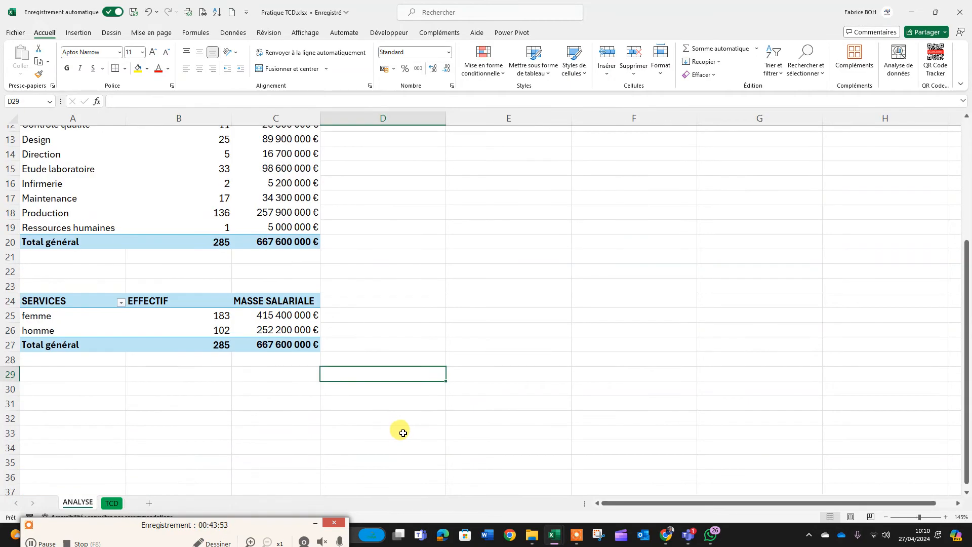
{"action": "scroll", "coordinate": [403, 433], "scroll_direction": "up", "scroll_amount": 4}
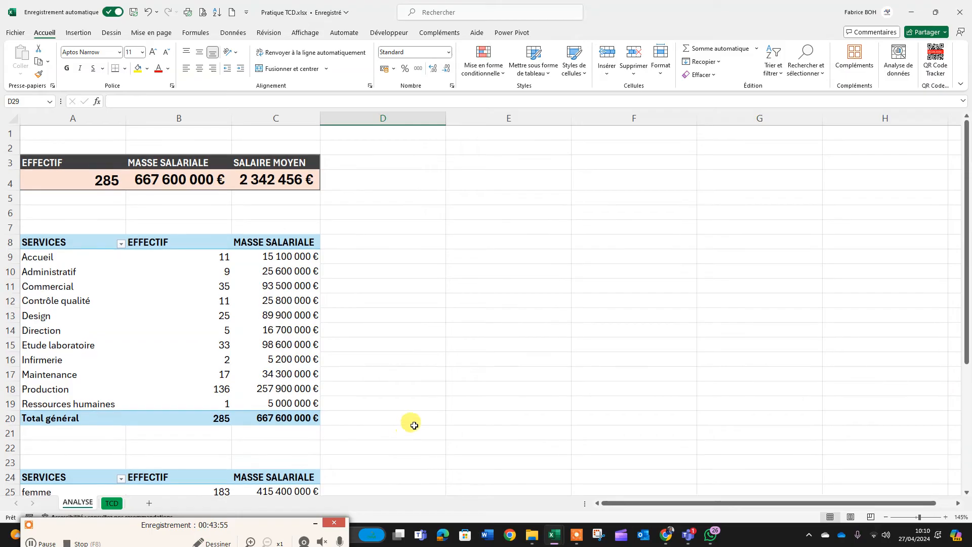
{"action": "left_click", "coordinate": [244, 314]}
{"action": "scroll", "coordinate": [263, 425], "scroll_direction": "down", "scroll_amount": 5}
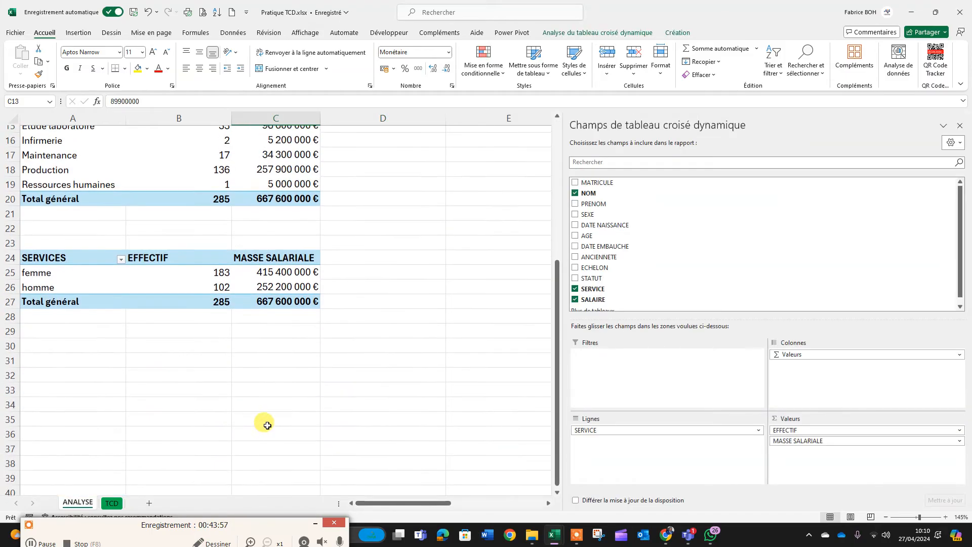
Duplicate the last two employee rows of the TCD sheet's data table by pasting a copy directly below at A315.
{"action": "left_click", "coordinate": [112, 502]}
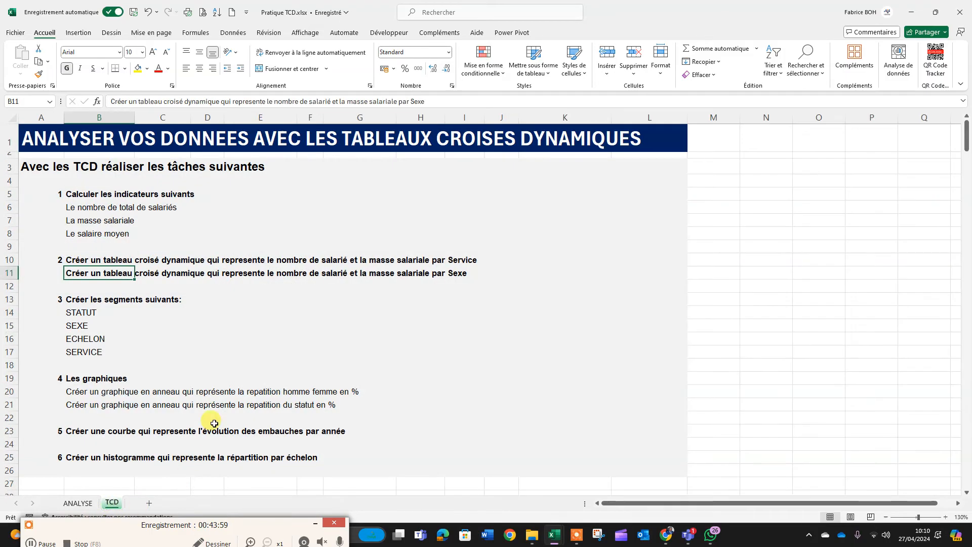
{"action": "scroll", "coordinate": [214, 423], "scroll_direction": "down", "scroll_amount": 20}
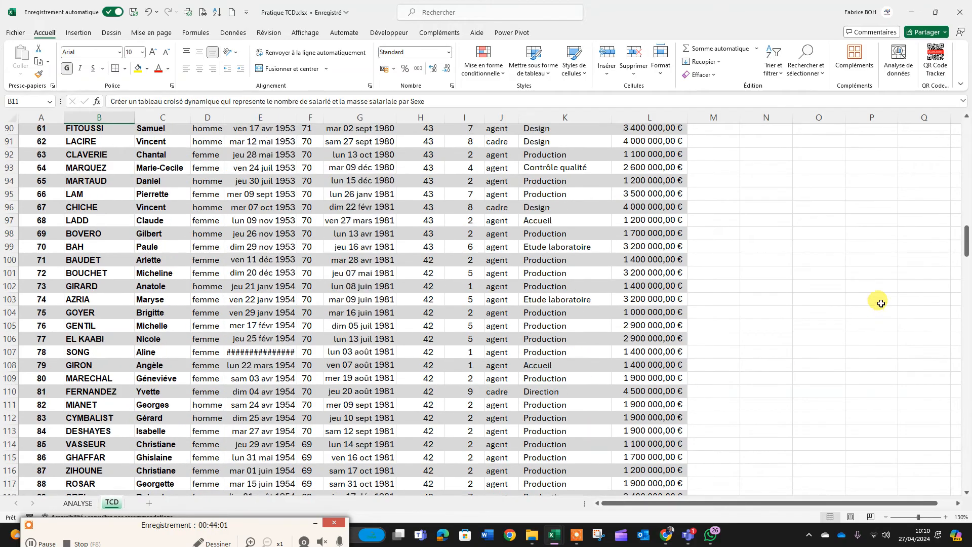
{"action": "scroll", "coordinate": [881, 304], "scroll_direction": "down", "scroll_amount": 20}
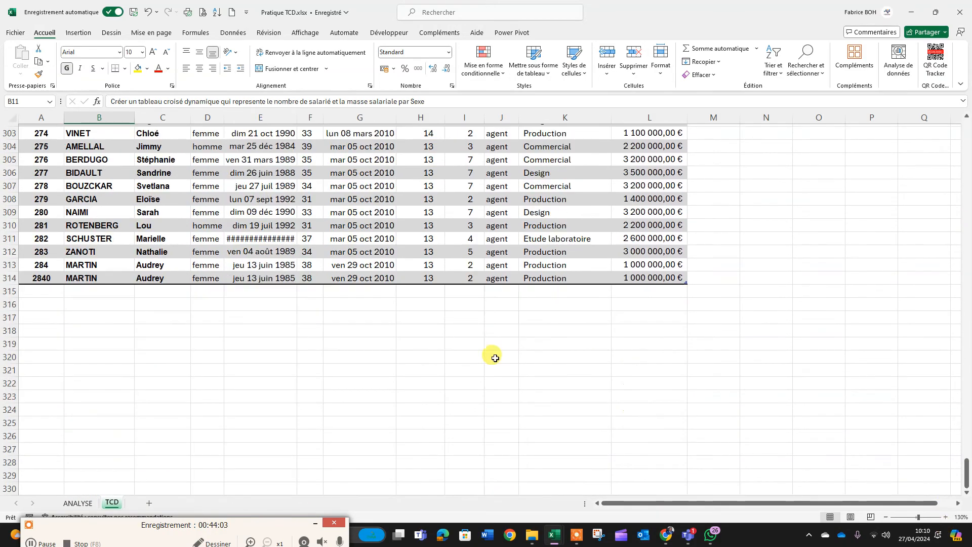
{"action": "left_click_drag", "start_coordinate": [38, 264], "coordinate": [628, 276]}
{"action": "key", "text": "ctrl+c"}
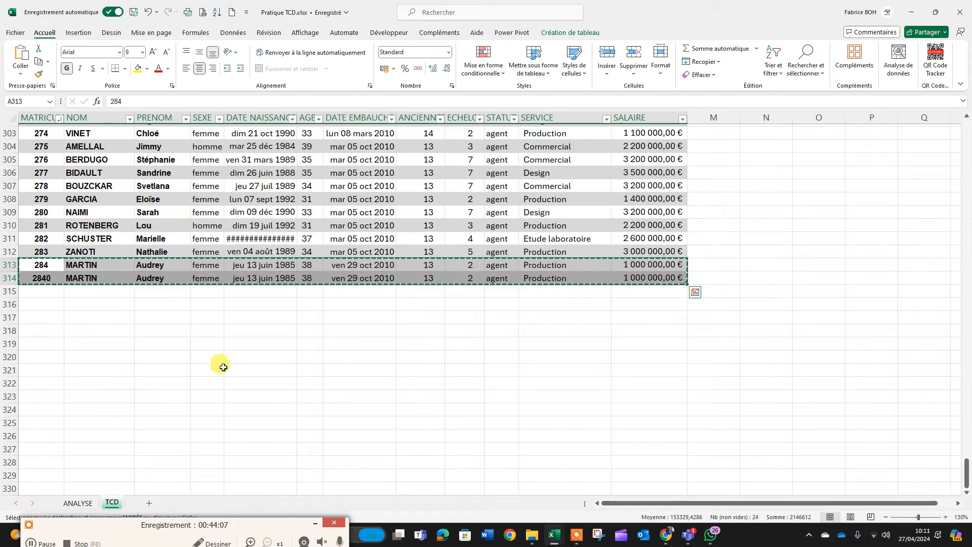
{"action": "left_click", "coordinate": [47, 290]}
{"action": "right_click", "coordinate": [47, 290]}
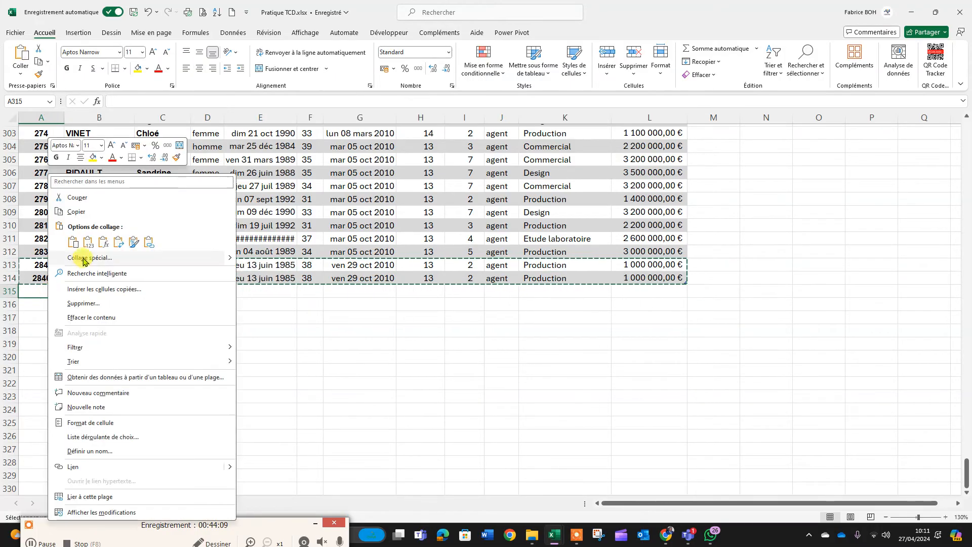
{"action": "left_click", "coordinate": [74, 242]}
{"action": "left_click", "coordinate": [75, 371]}
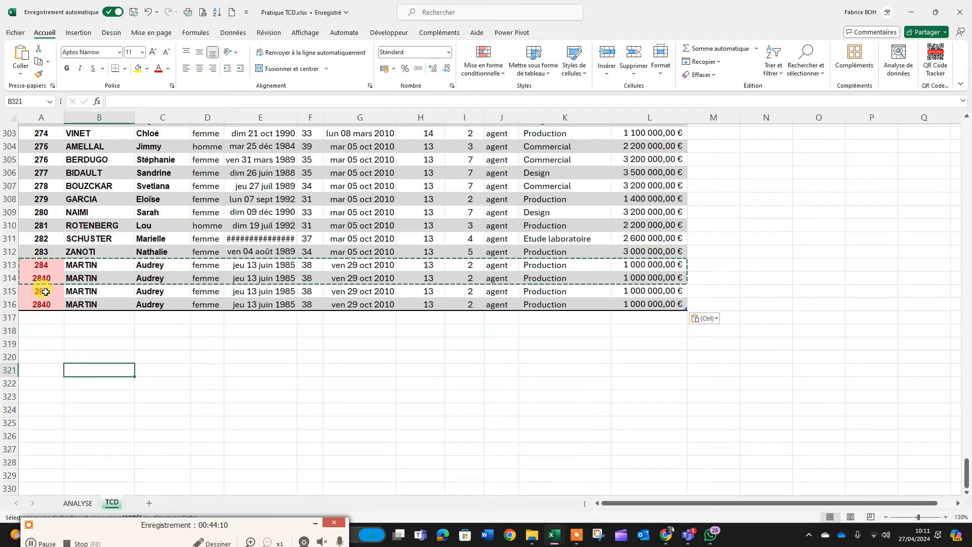
Make the MATRICULE values of the pasted rows unique by appending 6 in row 315 and 7 in row 316.
{"action": "left_click_drag", "start_coordinate": [45, 291], "coordinate": [39, 306]}
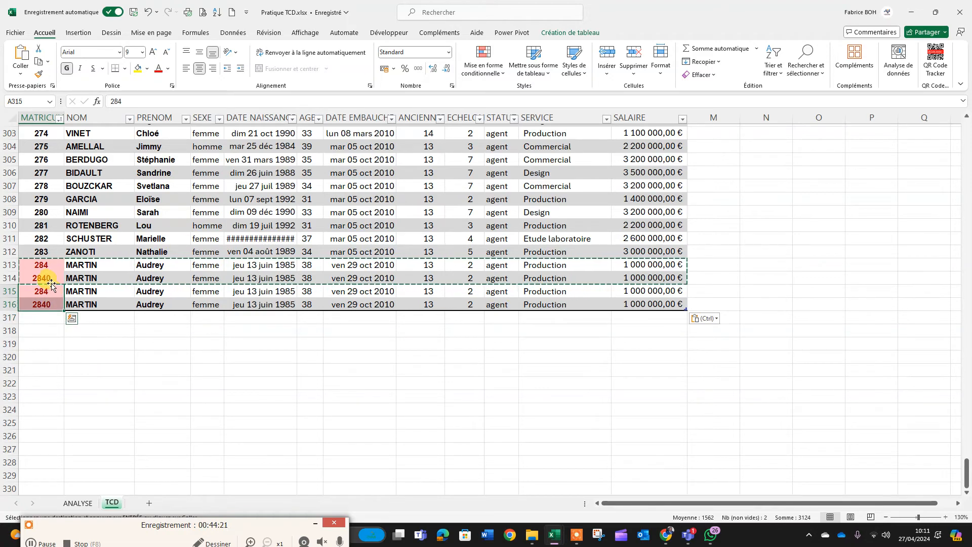
{"action": "double_click", "coordinate": [53, 296]}
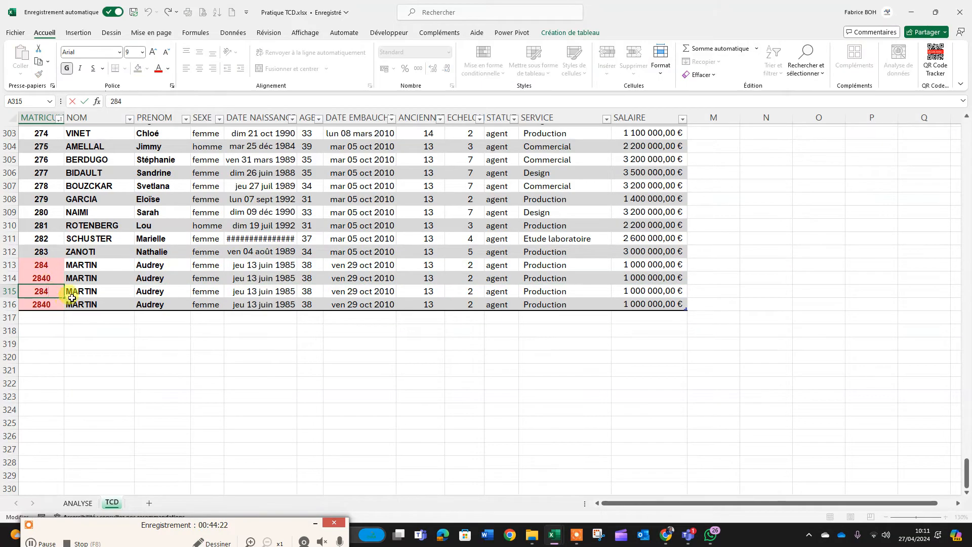
{"action": "type", "text": "6"}
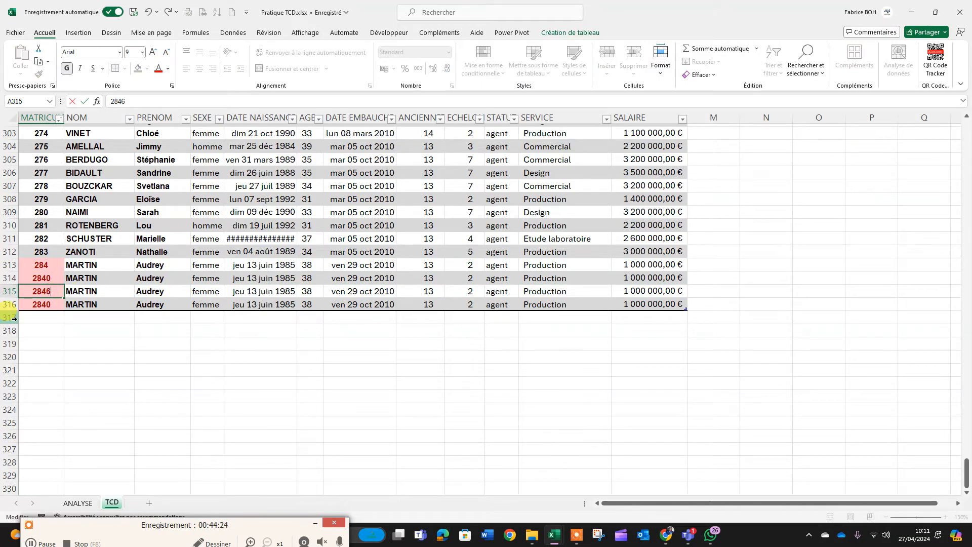
{"action": "key", "text": "Return"}
{"action": "double_click", "coordinate": [60, 304]}
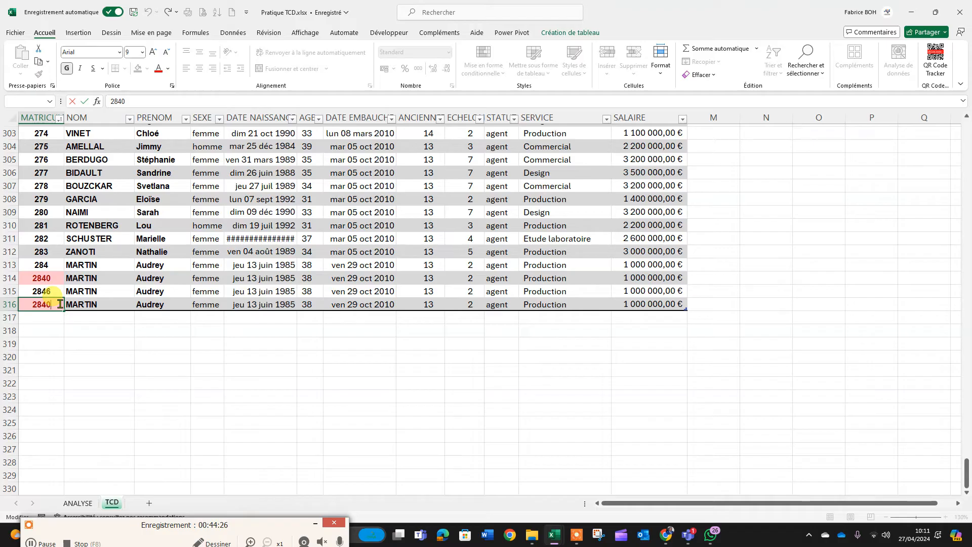
{"action": "type", "text": "7"}
{"action": "left_click", "coordinate": [48, 378]}
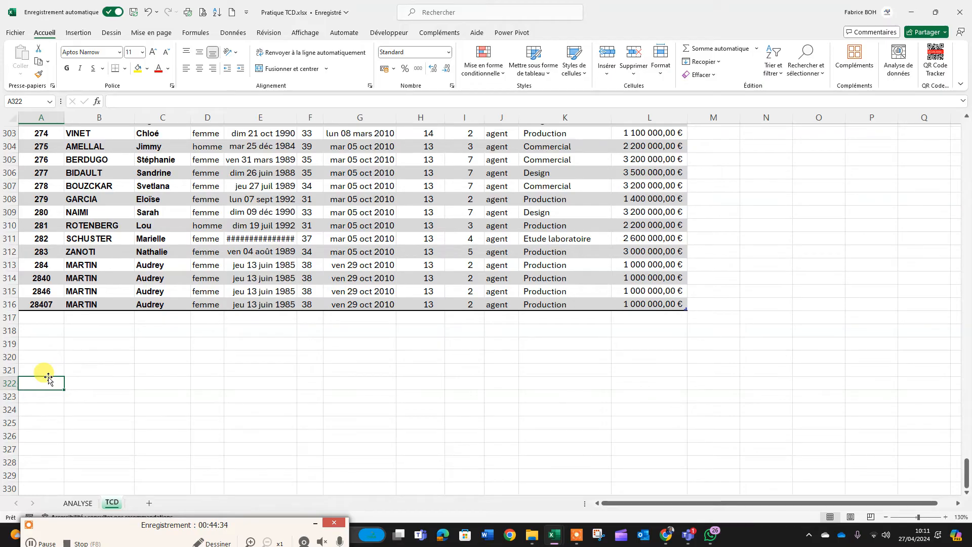
{"action": "left_click", "coordinate": [45, 292]}
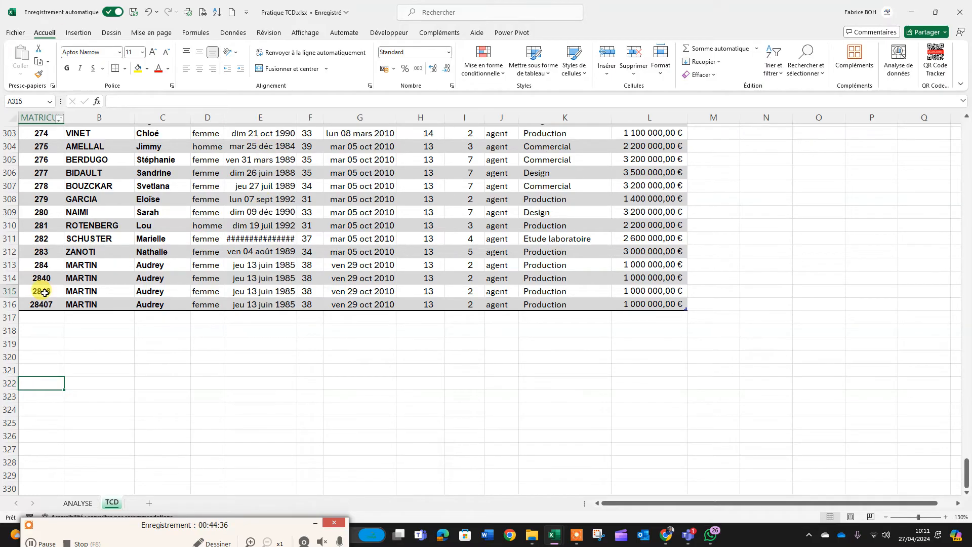
{"action": "left_click_drag", "start_coordinate": [45, 293], "coordinate": [528, 302]}
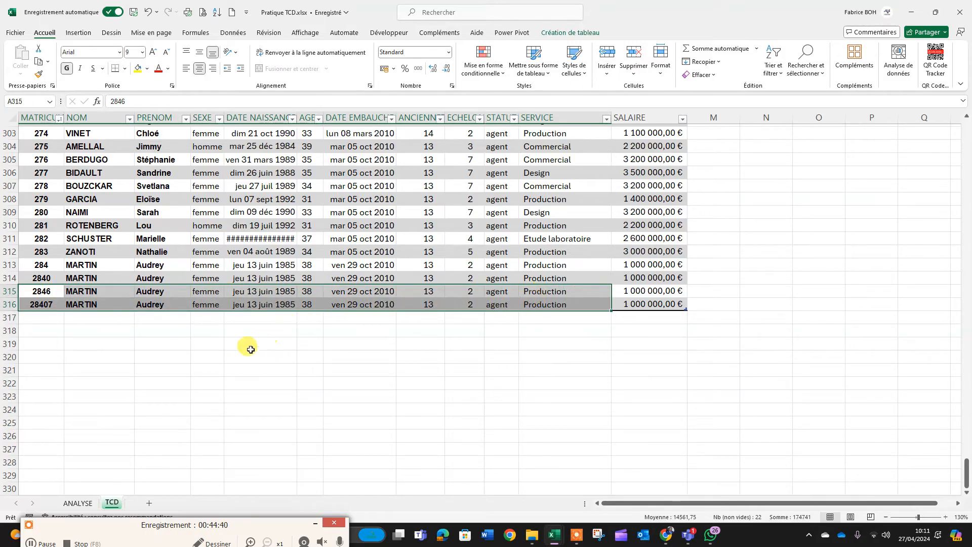
Refresh all pivot tables on the ANALYSE sheet so they include the two added employee rows.
{"action": "left_click", "coordinate": [78, 503]}
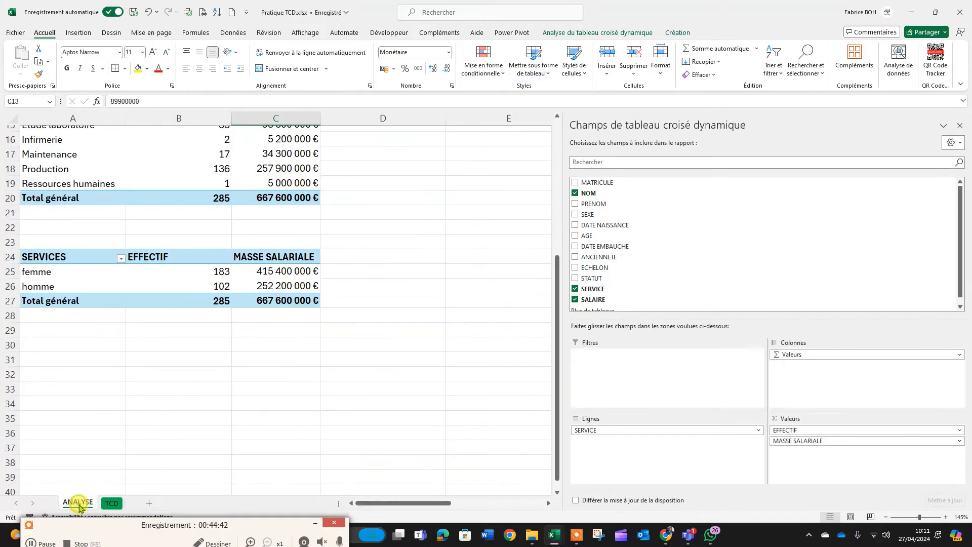
{"action": "scroll", "coordinate": [385, 273], "scroll_direction": "up", "scroll_amount": 3}
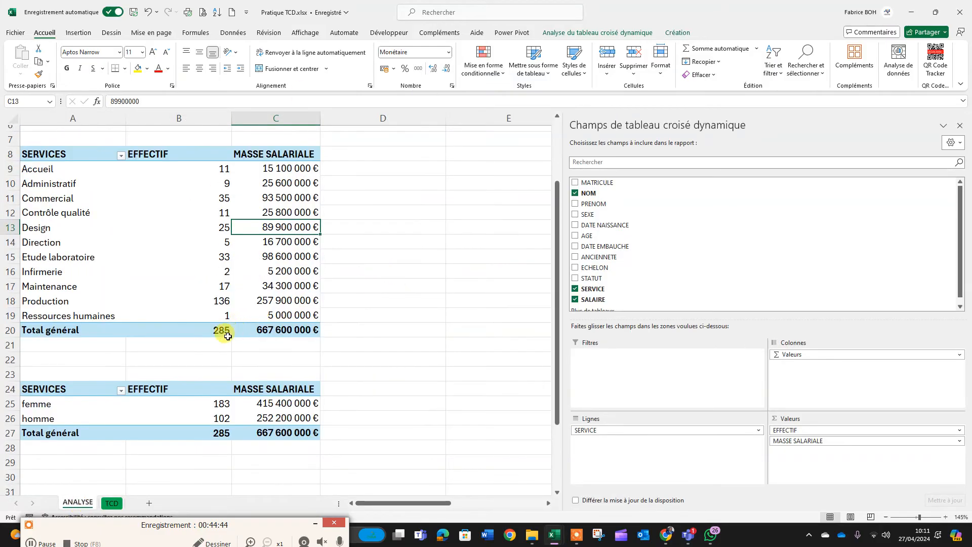
{"action": "left_click", "coordinate": [228, 336]}
{"action": "scroll", "coordinate": [375, 337], "scroll_direction": "up", "scroll_amount": 2}
{"action": "left_click", "coordinate": [114, 176]}
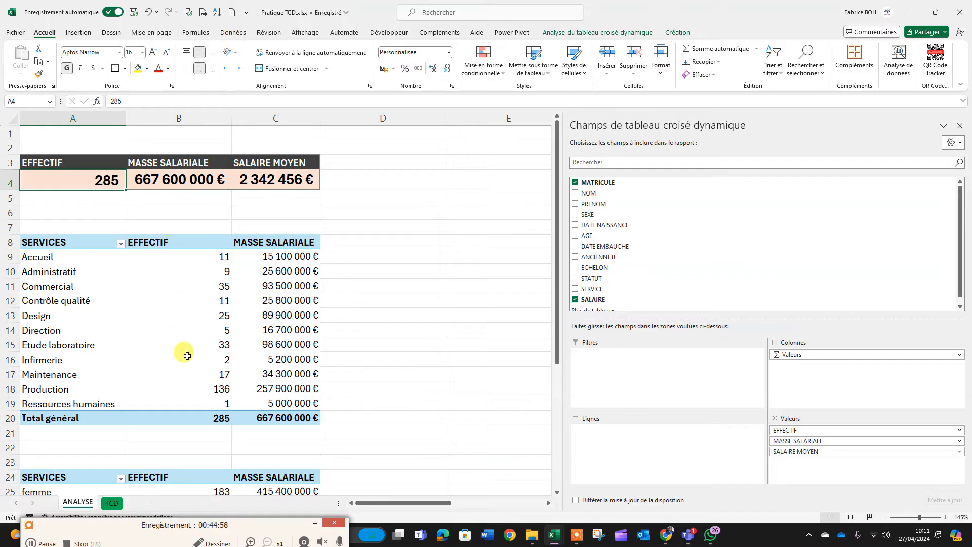
{"action": "left_click", "coordinate": [232, 32]}
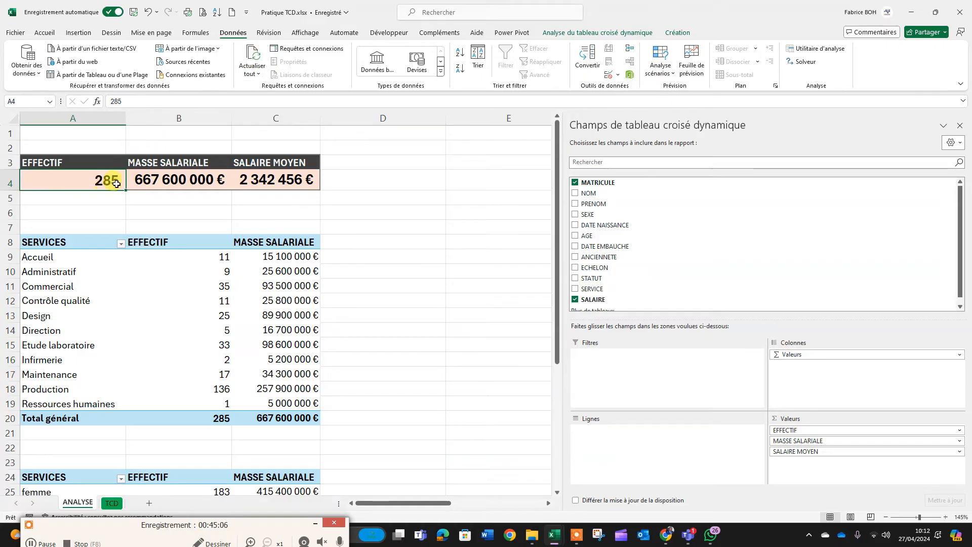
{"action": "left_click", "coordinate": [245, 67]}
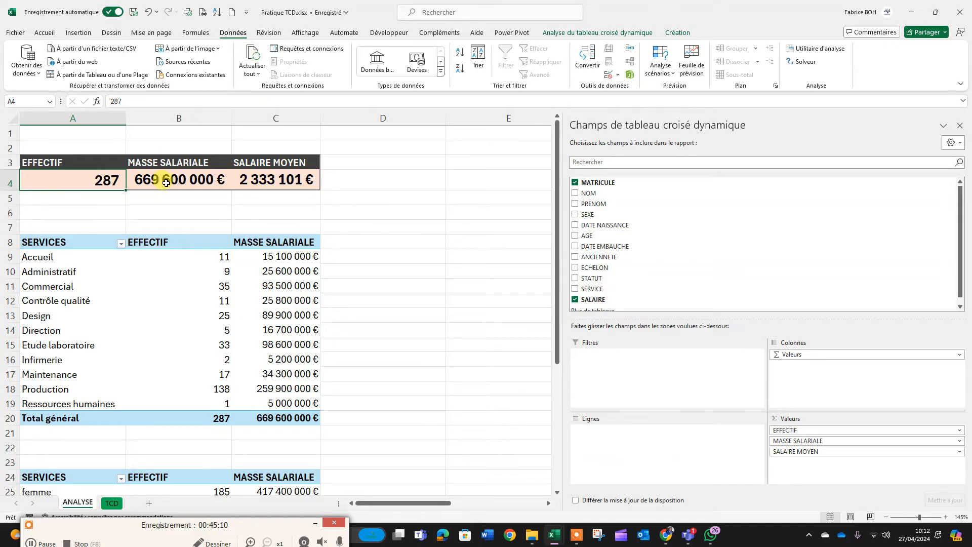
{"action": "scroll", "coordinate": [236, 336], "scroll_direction": "down", "scroll_amount": 3}
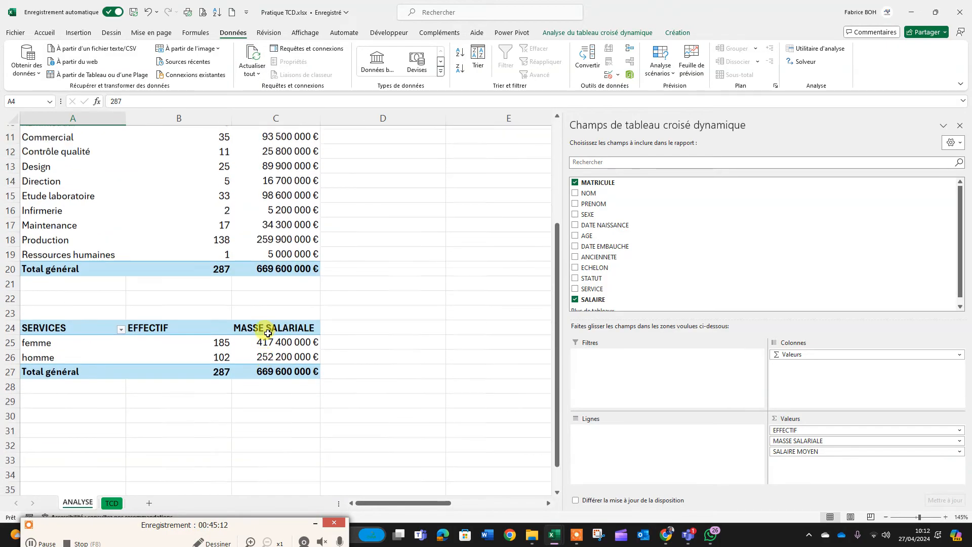
{"action": "scroll", "coordinate": [271, 334], "scroll_direction": "up", "scroll_amount": 3}
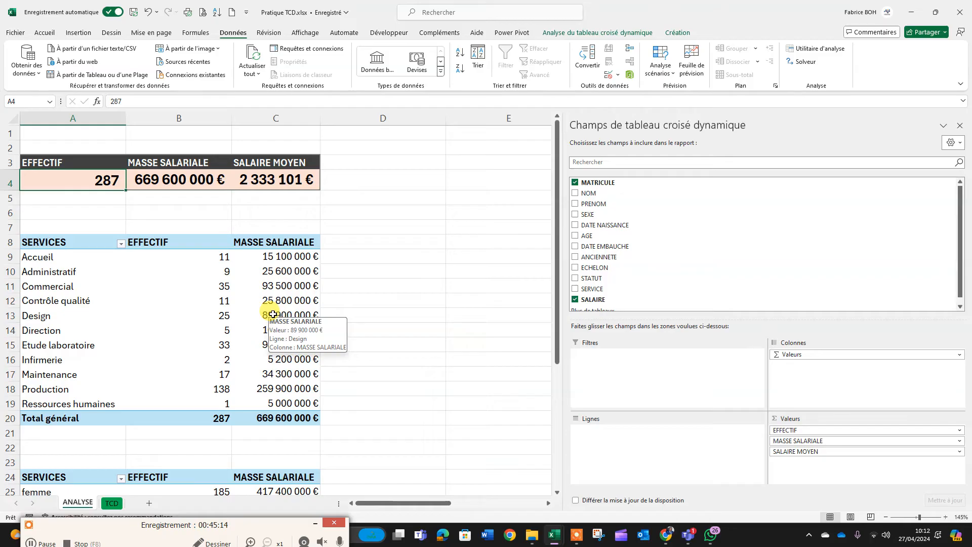
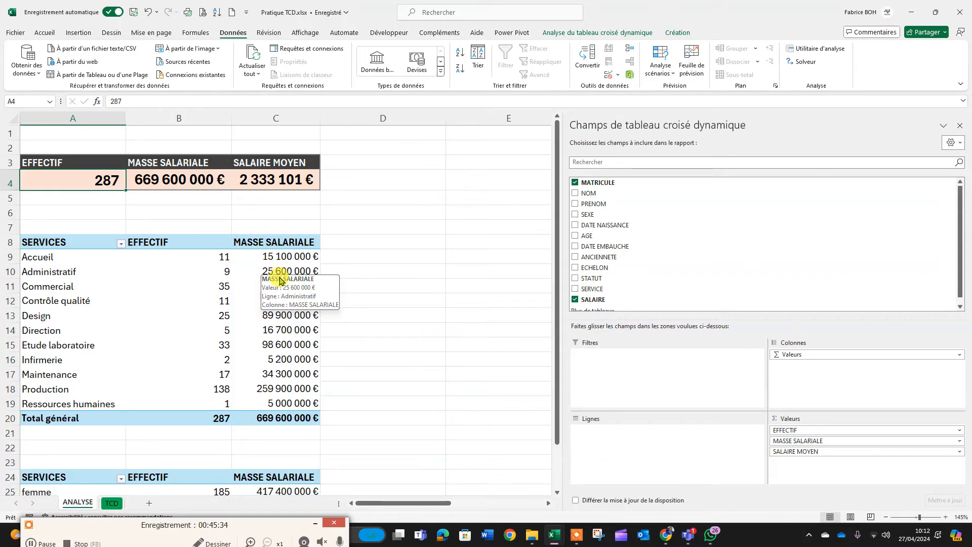
Review the refreshed pivot tables on the ANALYSE sheet and task 3 of the TCD sheet's list, the slicers to create.
{"action": "scroll", "coordinate": [232, 347], "scroll_direction": "down", "scroll_amount": 4}
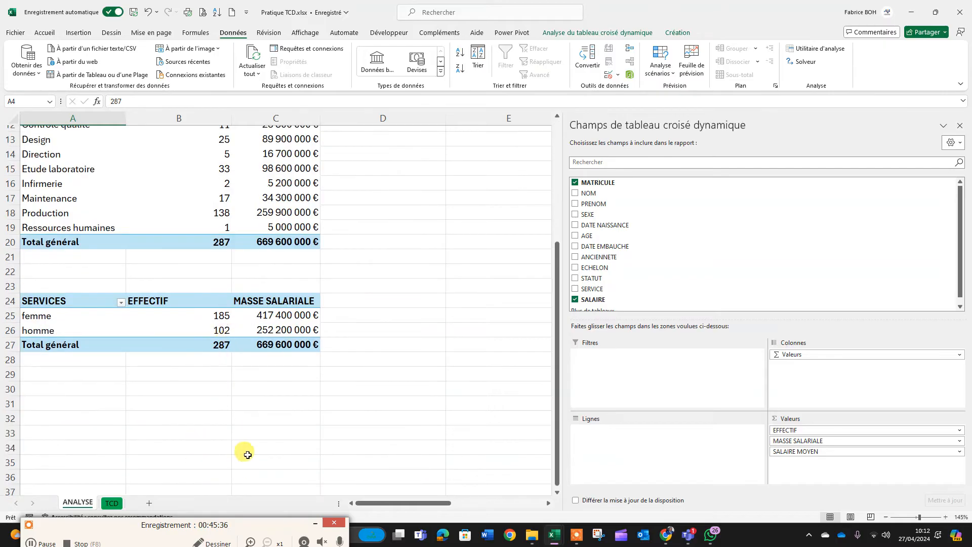
{"action": "left_click", "coordinate": [113, 503]}
{"action": "scroll", "coordinate": [39, 219], "scroll_direction": "up", "scroll_amount": 19}
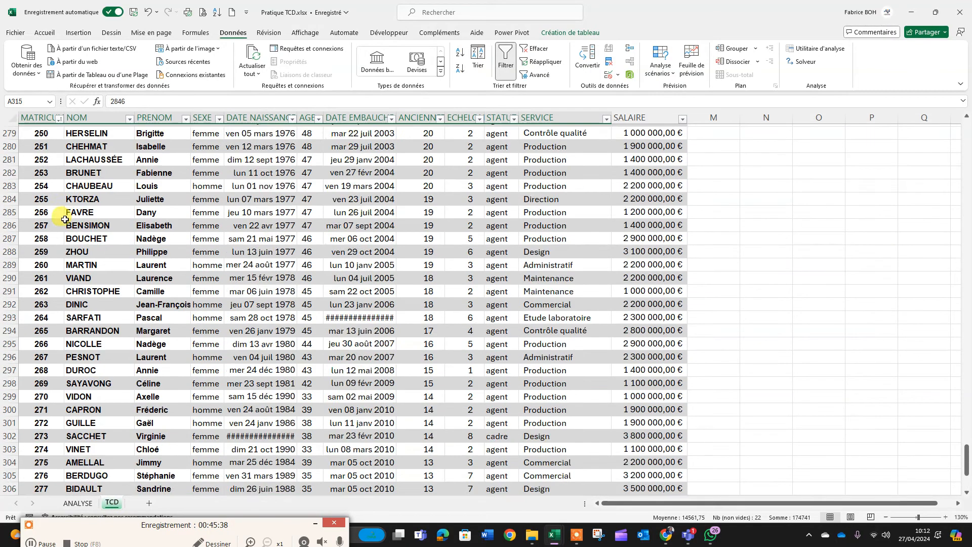
{"action": "scroll", "coordinate": [69, 213], "scroll_direction": "up", "scroll_amount": 20}
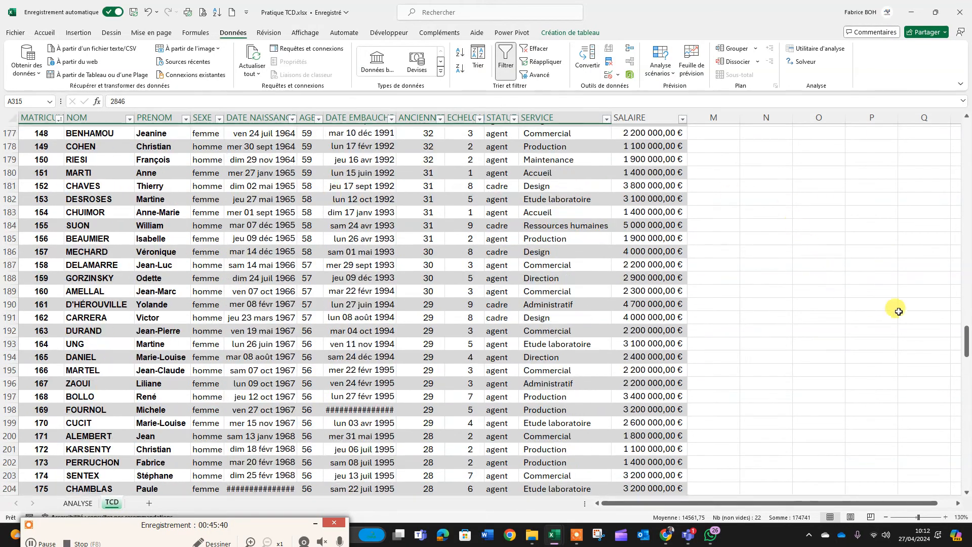
{"action": "left_click_drag", "start_coordinate": [968, 334], "coordinate": [968, 129]}
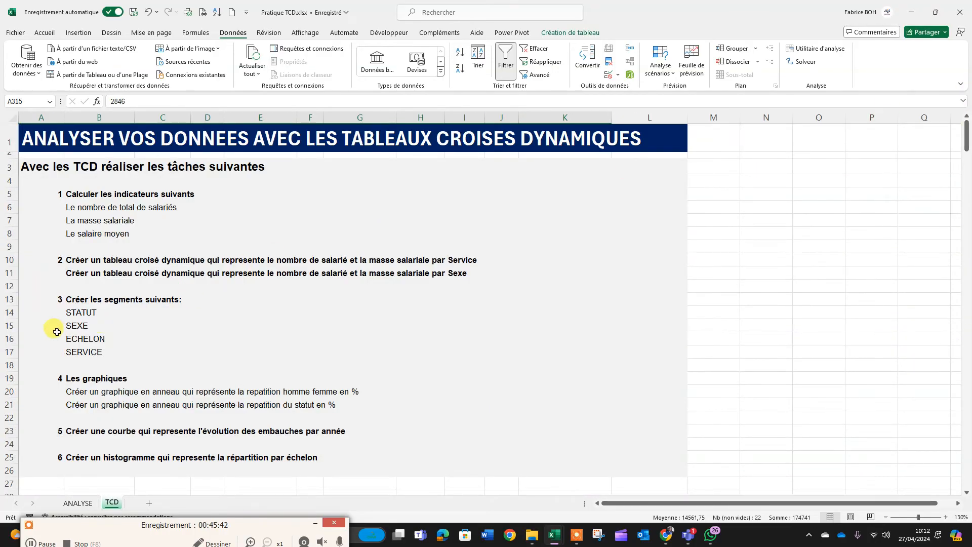
{"action": "scroll", "coordinate": [61, 324], "scroll_direction": "down", "scroll_amount": 1}
{"action": "scroll", "coordinate": [60, 325], "scroll_direction": "down", "scroll_amount": 2}
{"action": "left_click_drag", "start_coordinate": [86, 221], "coordinate": [87, 268]}
{"action": "scroll", "coordinate": [445, 286], "scroll_direction": "down", "scroll_amount": 3}
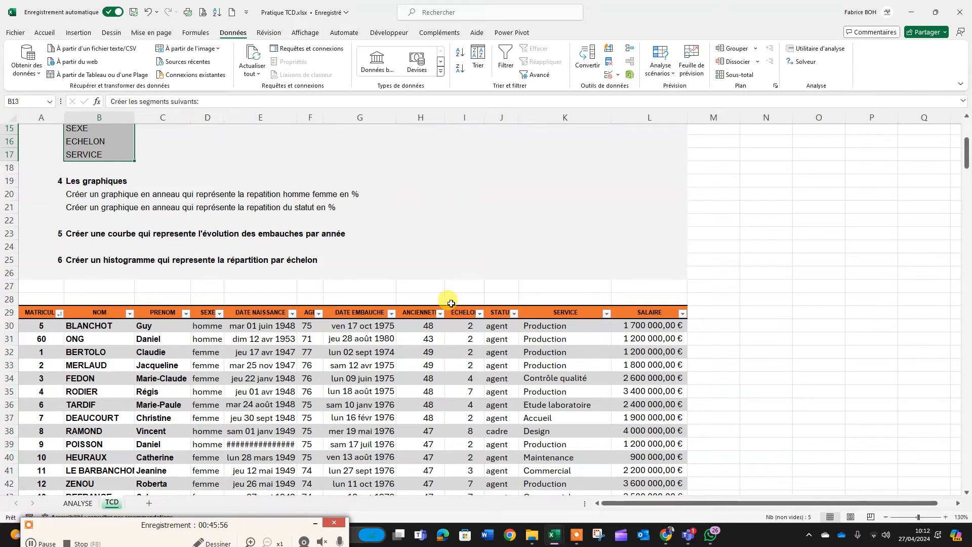
Examine the filter options of the SEXE column in the TCD sheet's data table without applying a filter.
{"action": "left_click", "coordinate": [377, 353]}
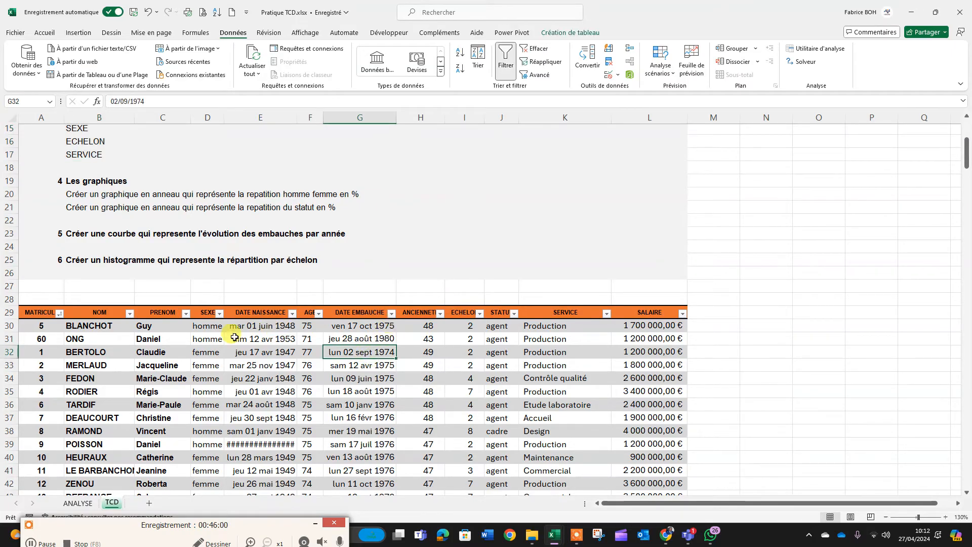
{"action": "left_click", "coordinate": [219, 313]}
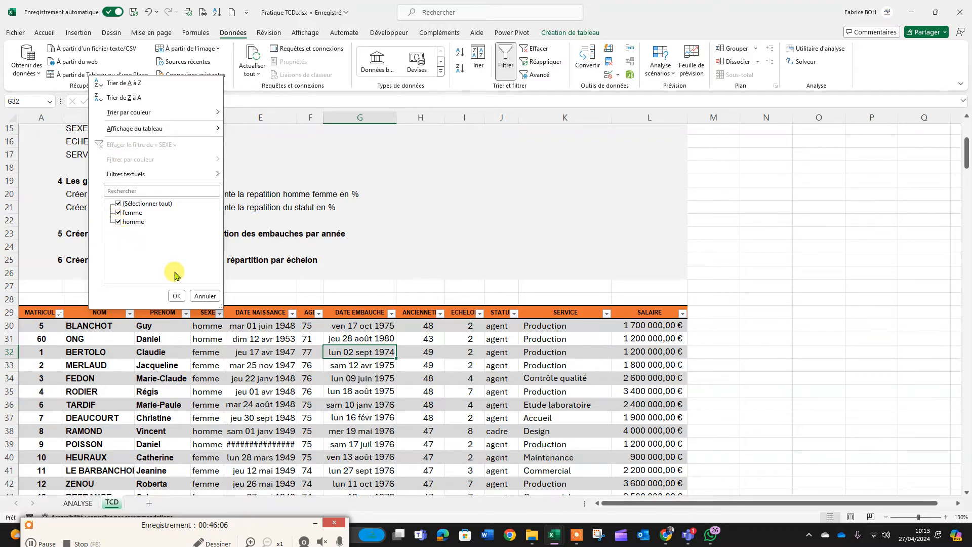
{"action": "left_click", "coordinate": [203, 296]}
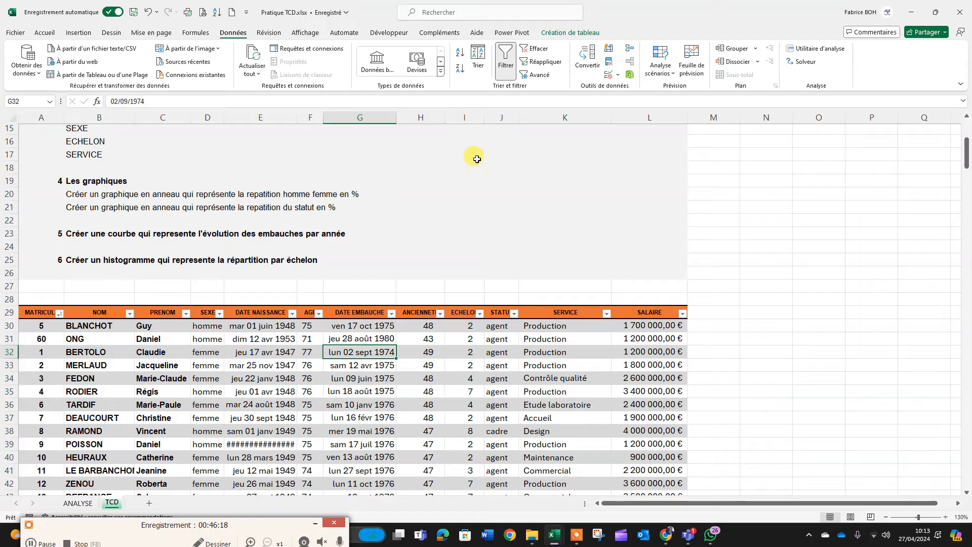
Insert slicers for the SERVICE and SEXE fields of the DATA_RH table.
{"action": "left_click", "coordinate": [563, 34]}
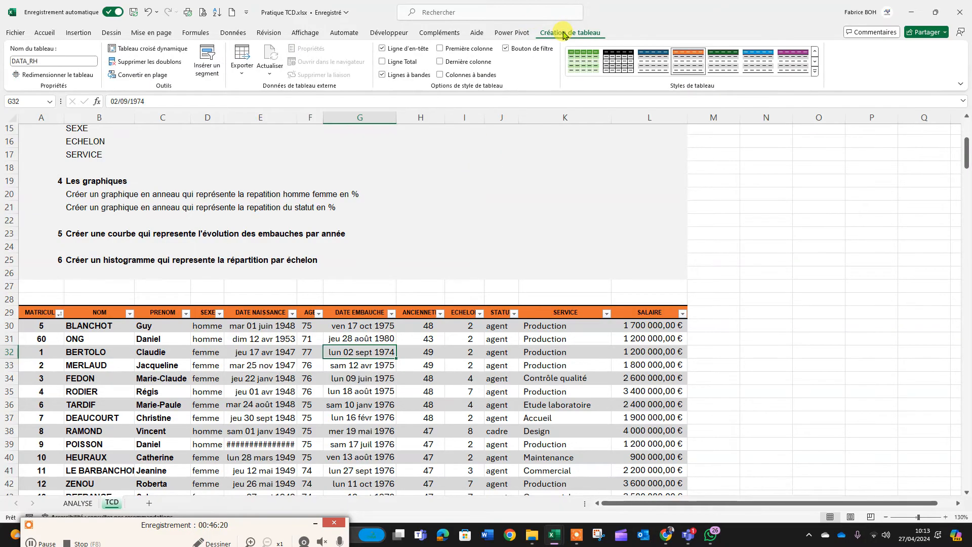
{"action": "left_click", "coordinate": [211, 72]}
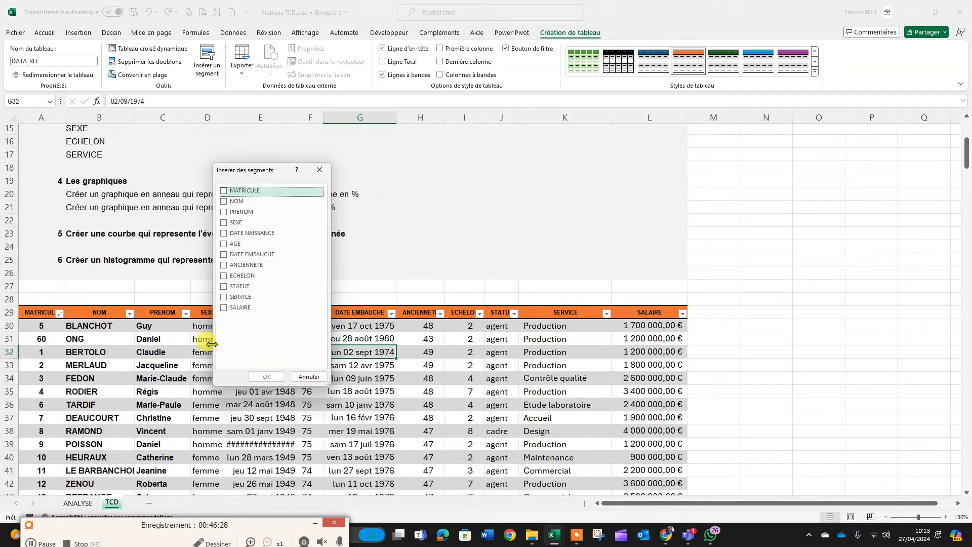
{"action": "left_click", "coordinate": [223, 298]}
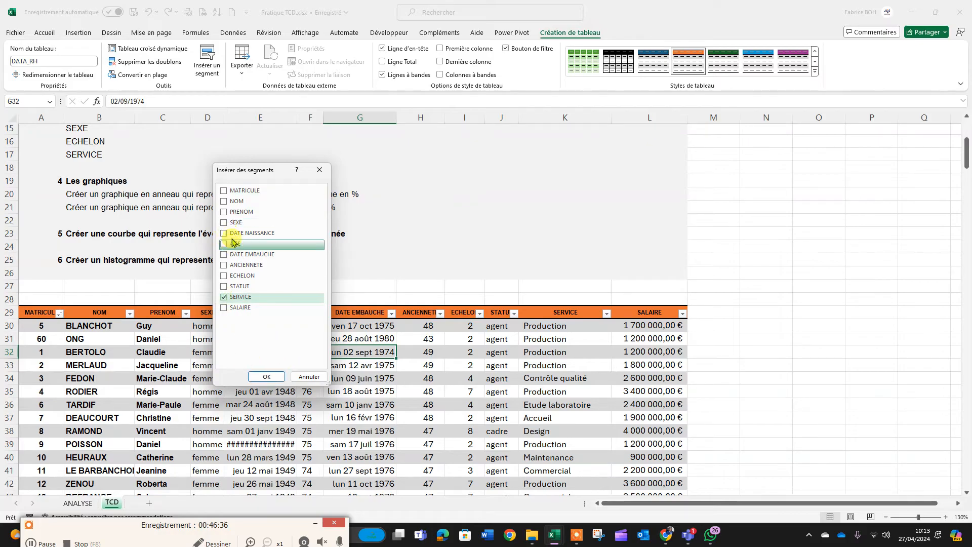
{"action": "left_click", "coordinate": [223, 224]}
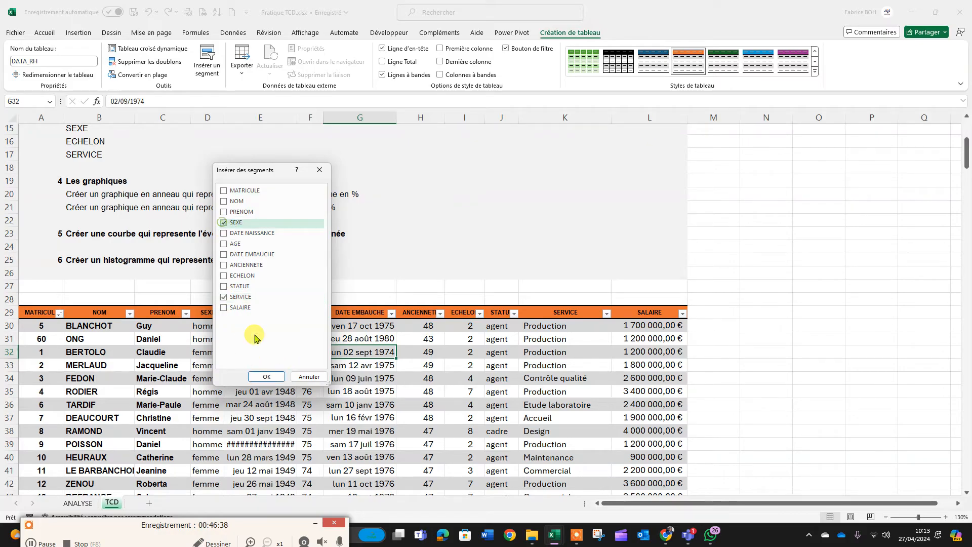
{"action": "left_click", "coordinate": [265, 377]}
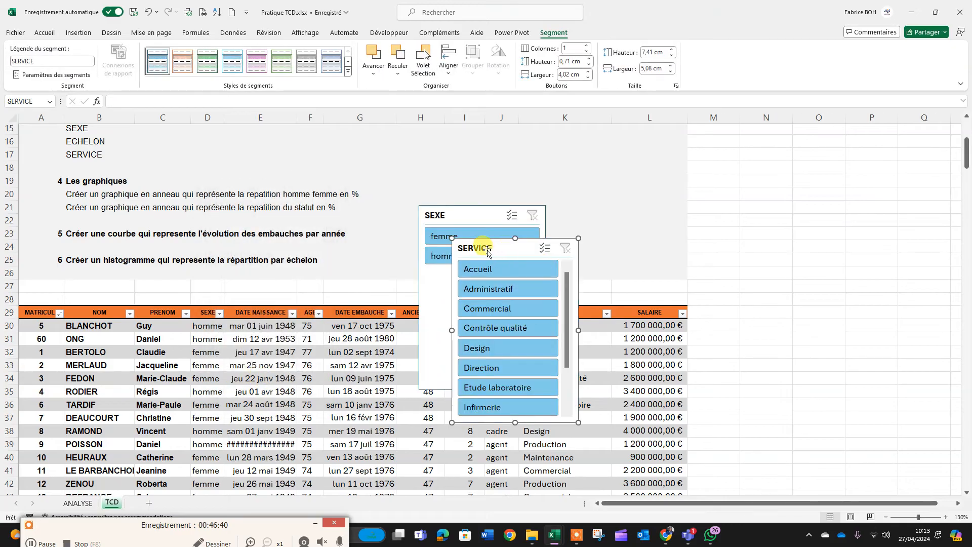
Place the SERVICE slicer beside the SALAIRE column, shorten the SEXE slicer to about 2.95 cm and stack it directly above.
{"action": "left_click_drag", "start_coordinate": [486, 252], "coordinate": [743, 327]}
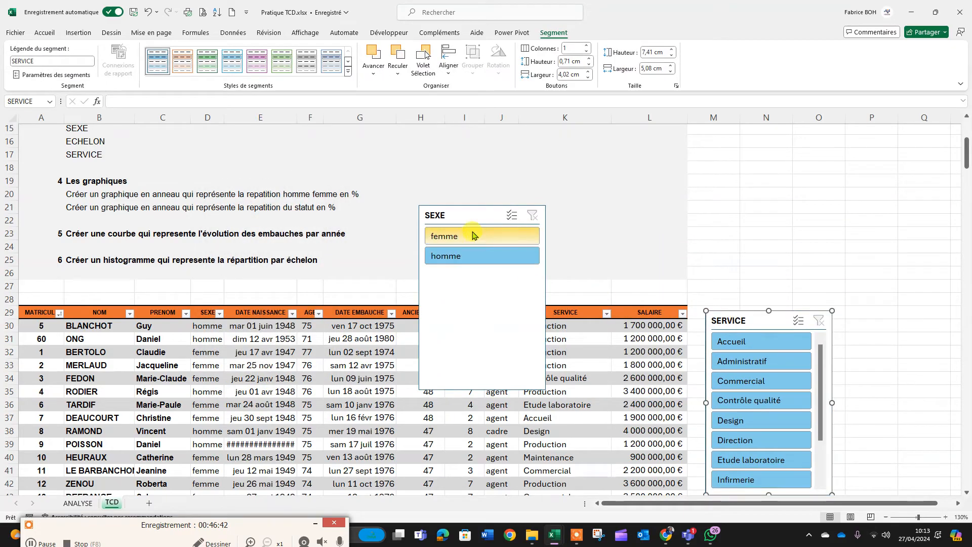
{"action": "left_click_drag", "start_coordinate": [481, 387], "coordinate": [501, 278]}
{"action": "left_click_drag", "start_coordinate": [473, 211], "coordinate": [763, 250]}
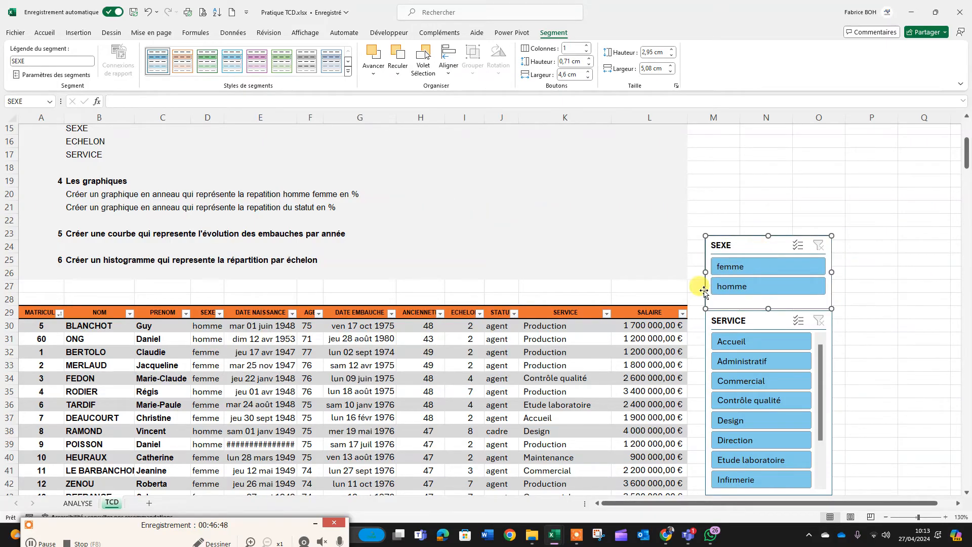
Filter the data table to femme with the SEXE slicer and check the filtered rows.
{"action": "left_click", "coordinate": [746, 274]}
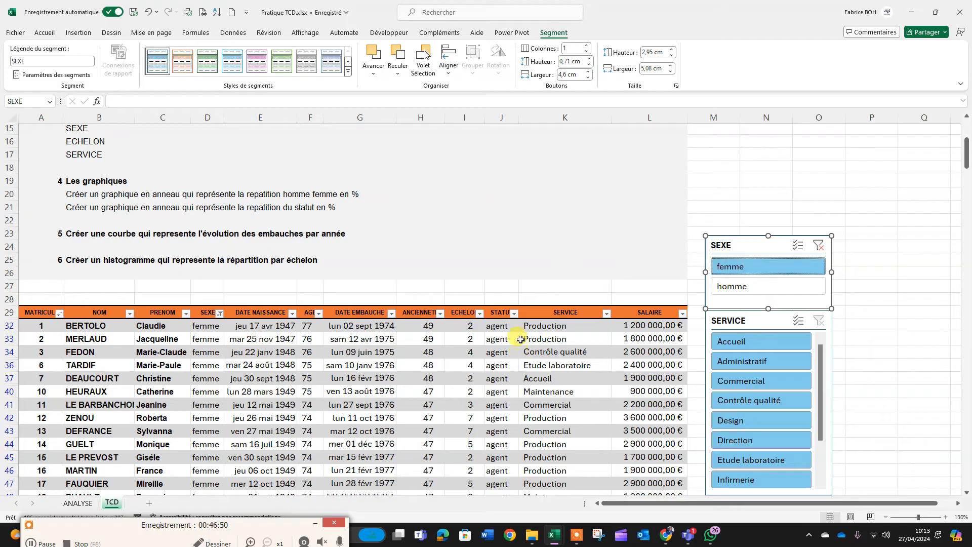
{"action": "left_click", "coordinate": [498, 395]}
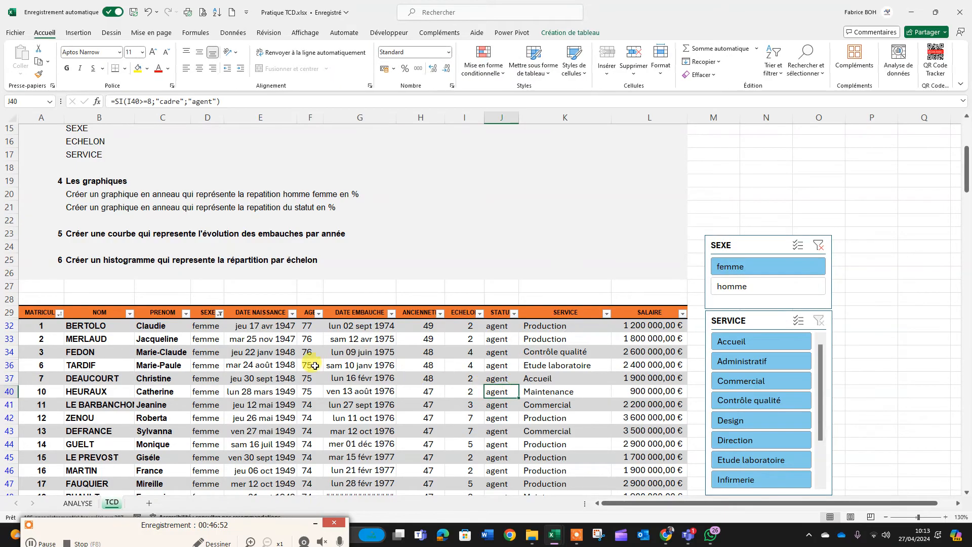
{"action": "scroll", "coordinate": [306, 379], "scroll_direction": "down", "scroll_amount": 5}
{"action": "scroll", "coordinate": [212, 192], "scroll_direction": "up", "scroll_amount": 3}
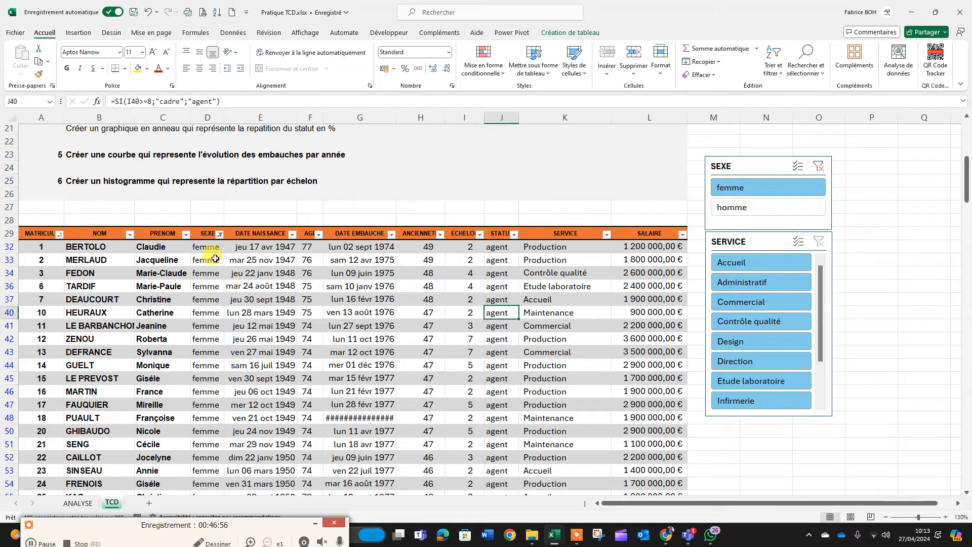
Filter the data table to homme with the SEXE slicer, check the SEXE values, and clear that slicer's filter.
{"action": "left_click", "coordinate": [737, 208]}
{"action": "left_click_drag", "start_coordinate": [202, 248], "coordinate": [213, 360]}
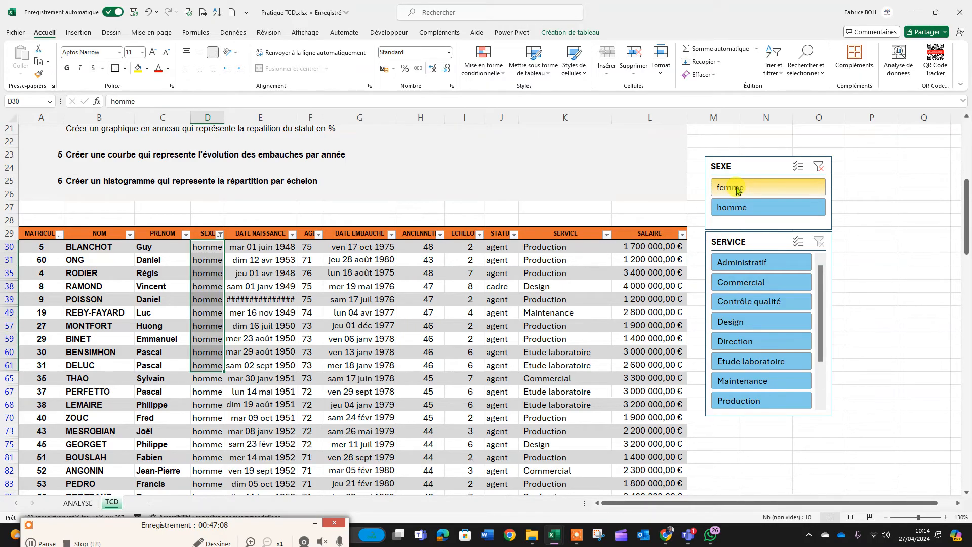
{"action": "left_click", "coordinate": [466, 286]}
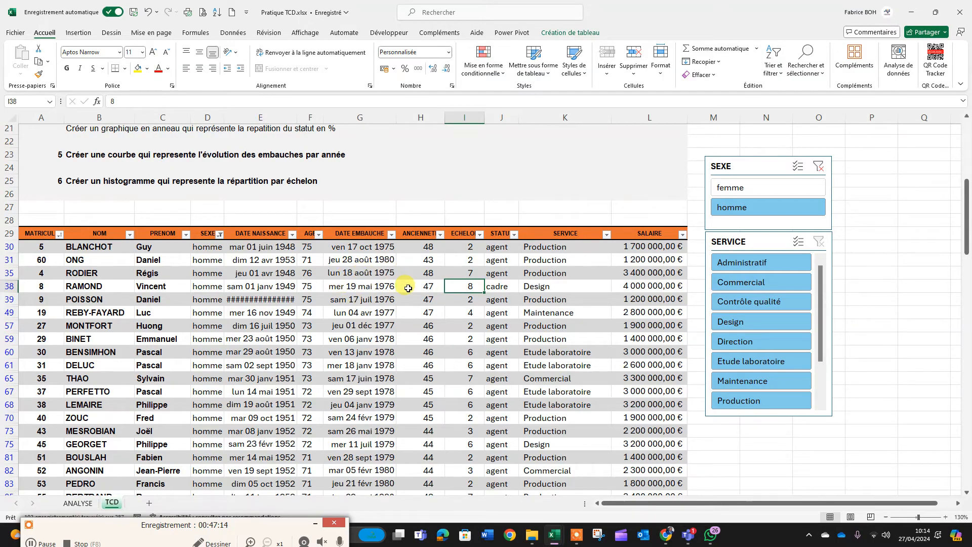
{"action": "left_click", "coordinate": [821, 168]}
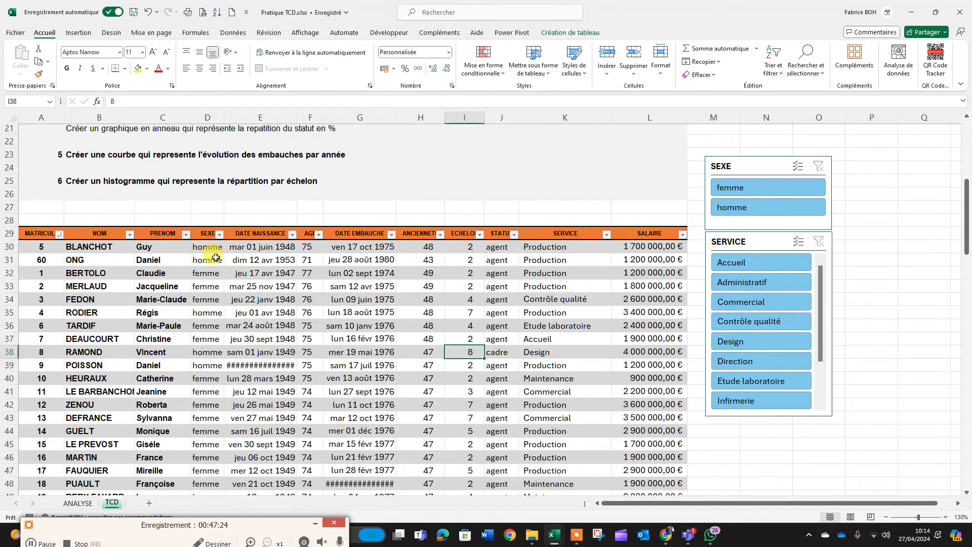
Filter the data table with the SERVICE slicer by each service in turn, from Accueil through Infirmerie.
{"action": "left_click", "coordinate": [743, 265]}
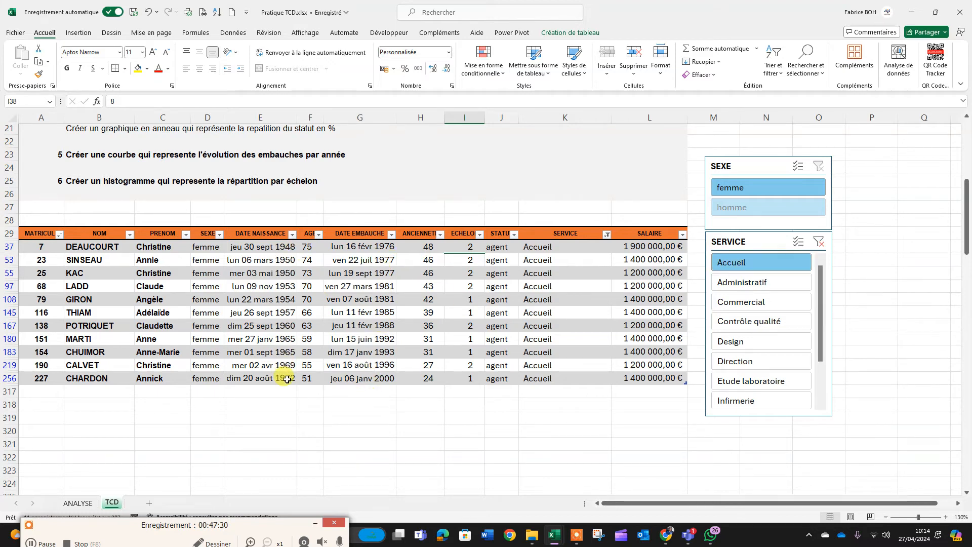
{"action": "left_click_drag", "start_coordinate": [538, 247], "coordinate": [553, 378]}
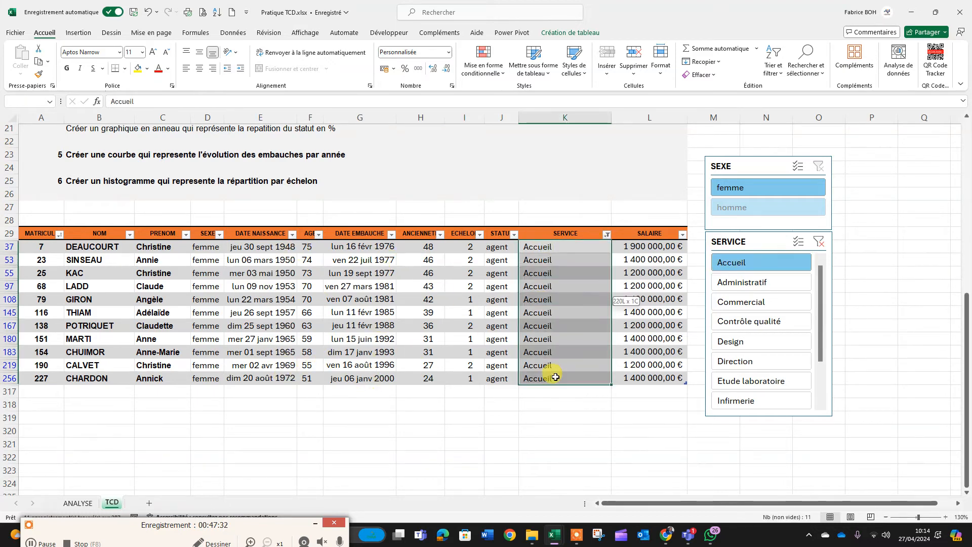
{"action": "left_click", "coordinate": [749, 287]}
{"action": "left_click", "coordinate": [754, 302]}
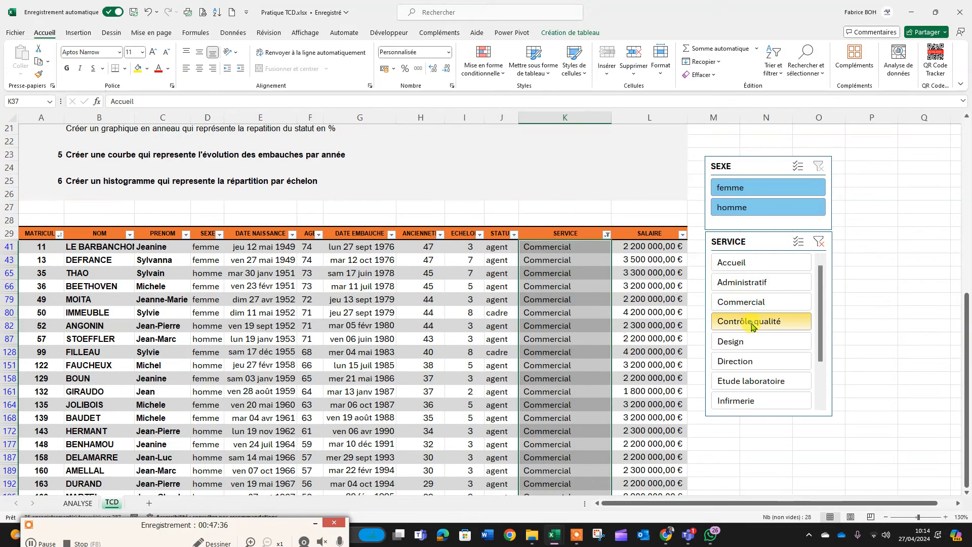
{"action": "left_click", "coordinate": [751, 324]}
{"action": "left_click", "coordinate": [747, 342]}
{"action": "left_click", "coordinate": [745, 360]}
{"action": "left_click", "coordinate": [748, 380]}
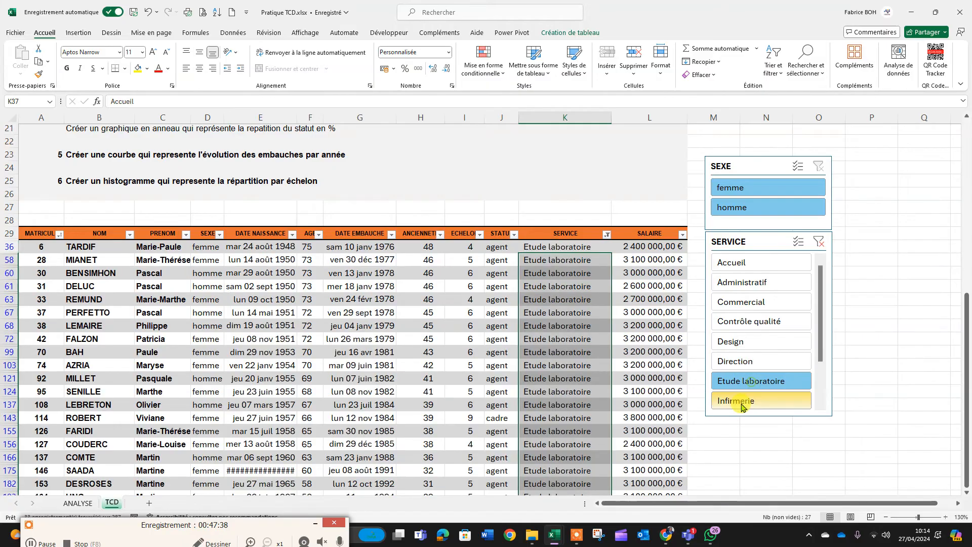
{"action": "left_click", "coordinate": [741, 404]}
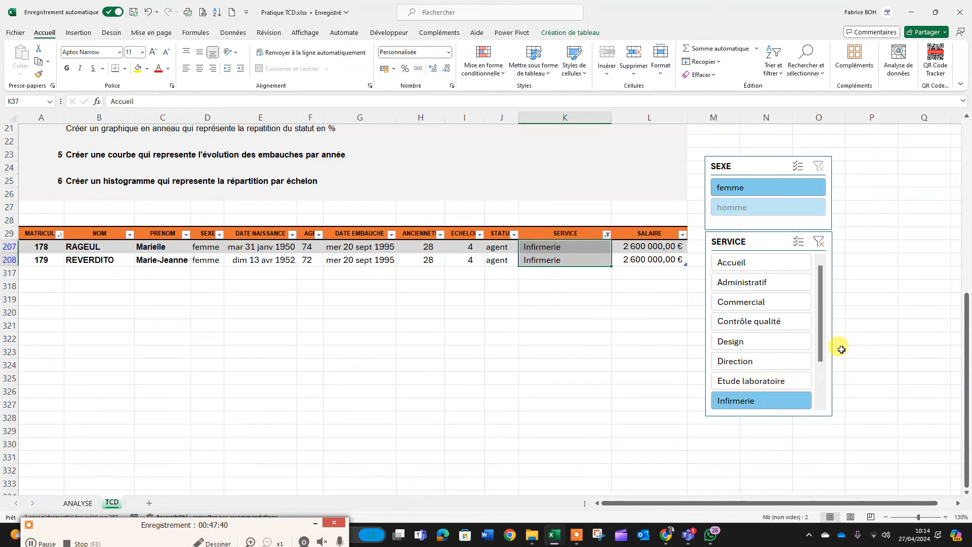
Filter the data table by Ressources humaines, Production, Maintenance and Infirmerie in turn, and clear the SERVICE slicer's filter.
{"action": "left_click_drag", "start_coordinate": [821, 348], "coordinate": [821, 397]}
{"action": "left_click", "coordinate": [761, 403]}
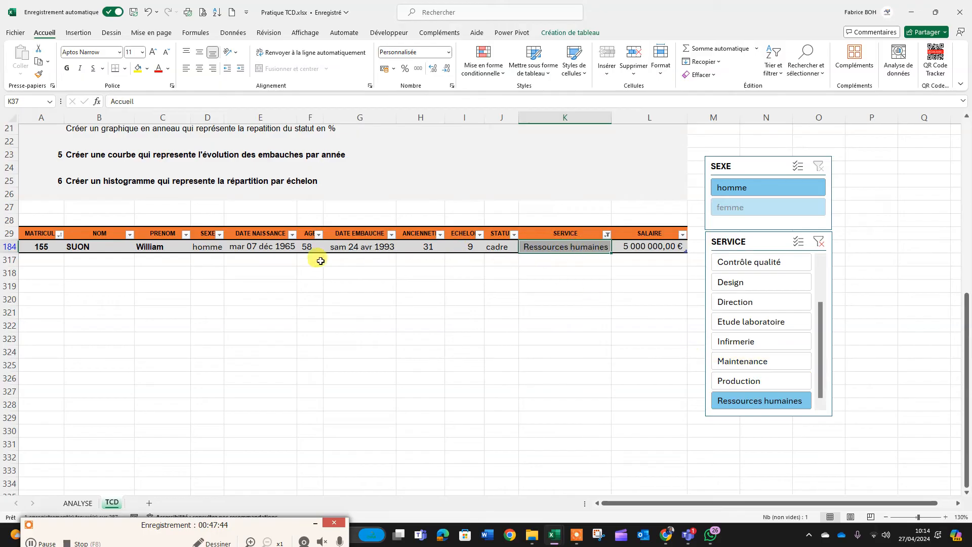
{"action": "left_click", "coordinate": [757, 380]}
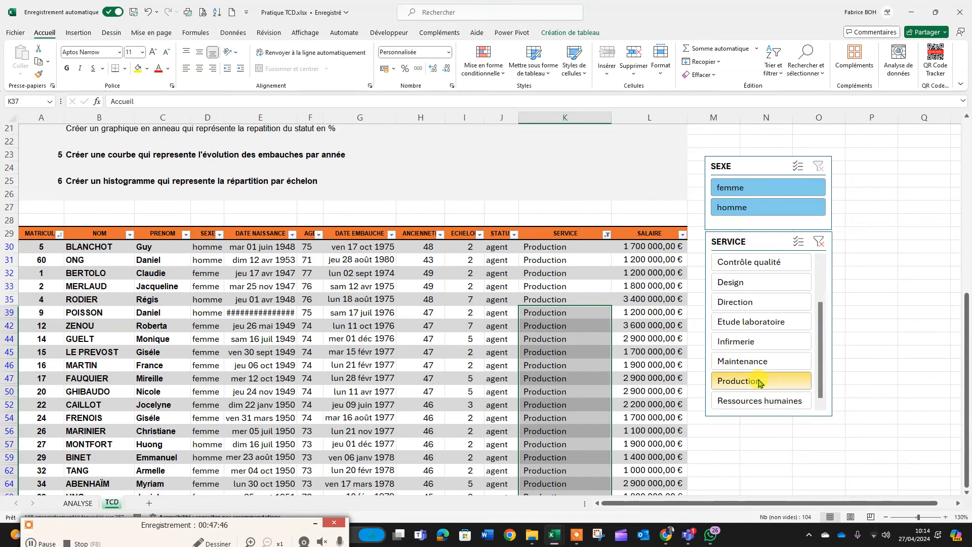
{"action": "scroll", "coordinate": [568, 310], "scroll_direction": "down", "scroll_amount": 3}
{"action": "scroll", "coordinate": [567, 311], "scroll_direction": "up", "scroll_amount": 3}
{"action": "left_click", "coordinate": [753, 362]}
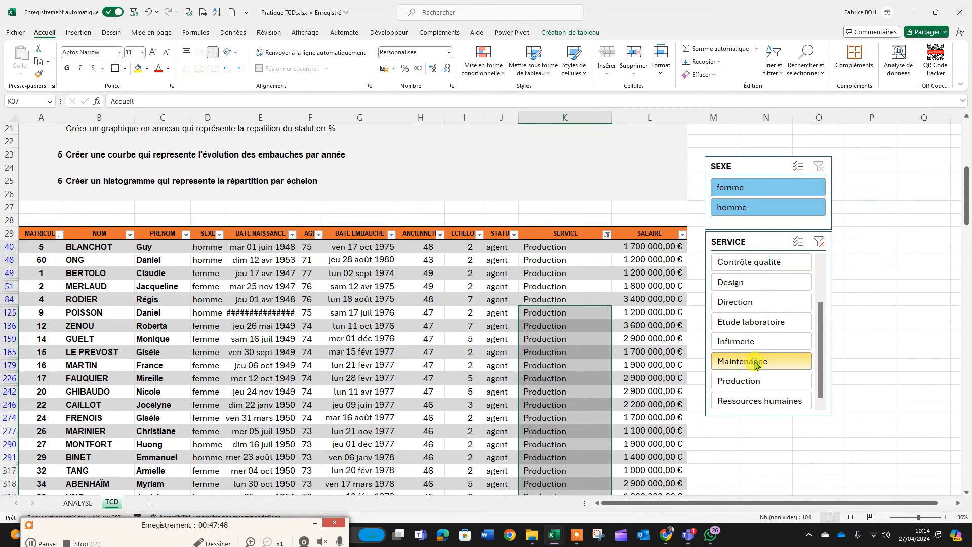
{"action": "left_click", "coordinate": [749, 345]}
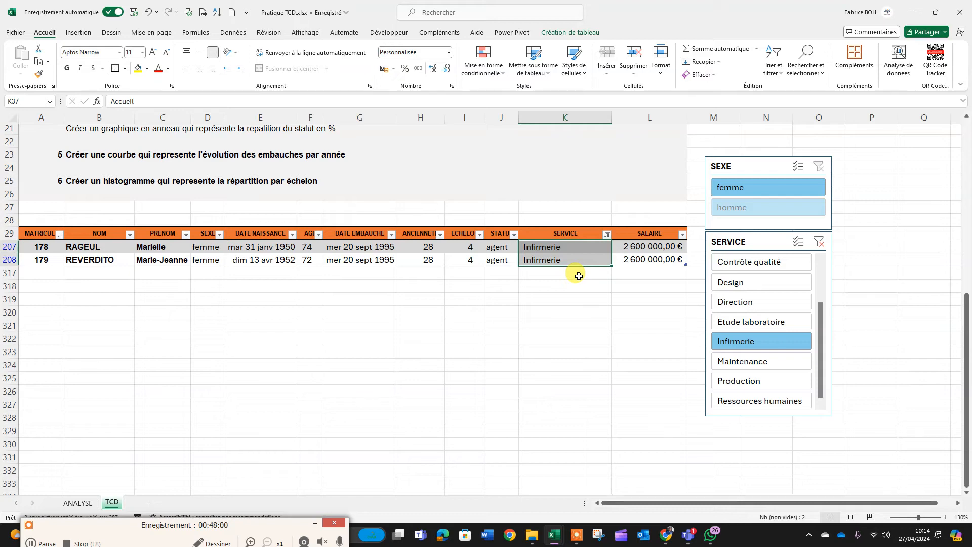
{"action": "left_click", "coordinate": [819, 243]}
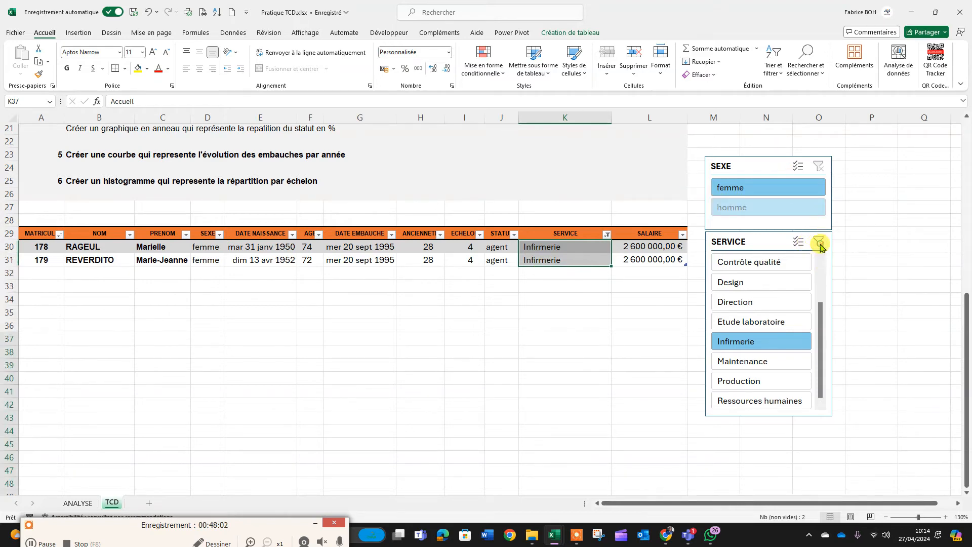
Delete the SEXE and SERVICE slicers from the TCD sheet.
{"action": "left_click_drag", "start_coordinate": [769, 168], "coordinate": [768, 165]}
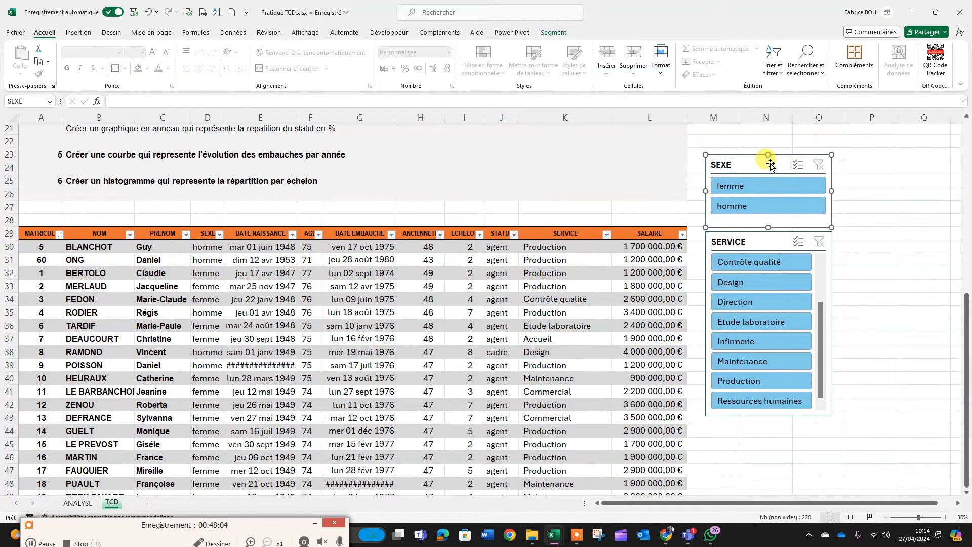
{"action": "key", "text": "Delete"}
{"action": "left_click", "coordinate": [782, 240]}
{"action": "key", "text": "Delete"}
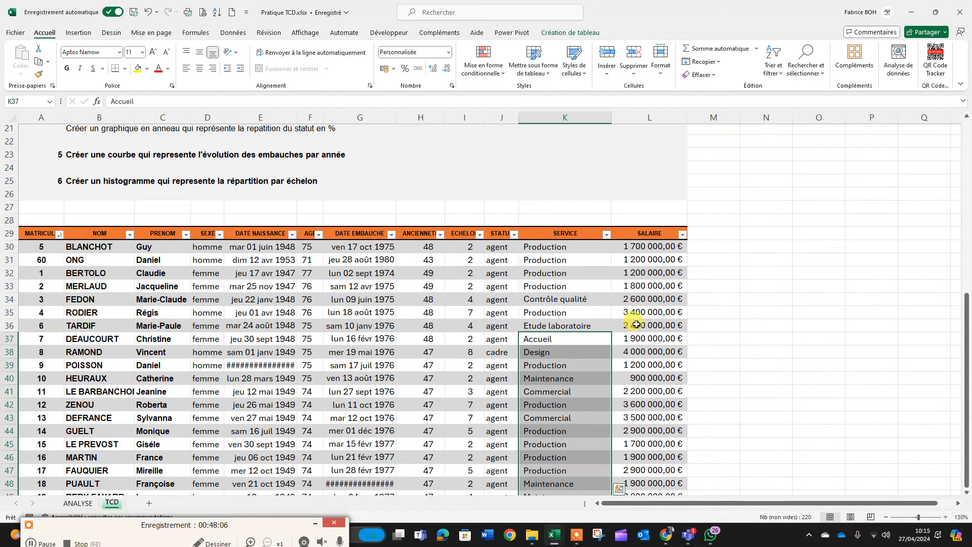
Return to the indicator pivot table at the start of the ANALYSE sheet.
{"action": "left_click", "coordinate": [81, 509]}
{"action": "left_click", "coordinate": [87, 502]}
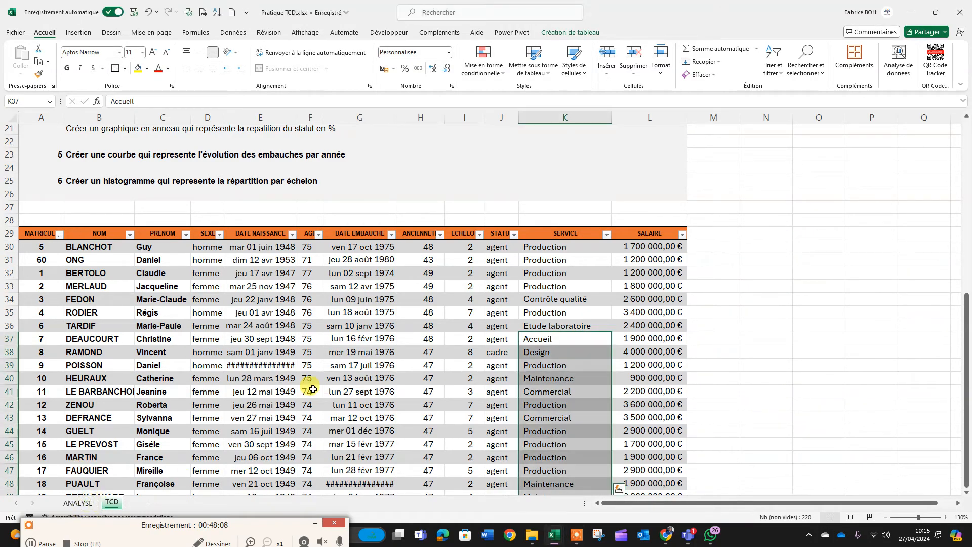
{"action": "left_click", "coordinate": [78, 502]}
{"action": "scroll", "coordinate": [412, 289], "scroll_direction": "up", "scroll_amount": 4}
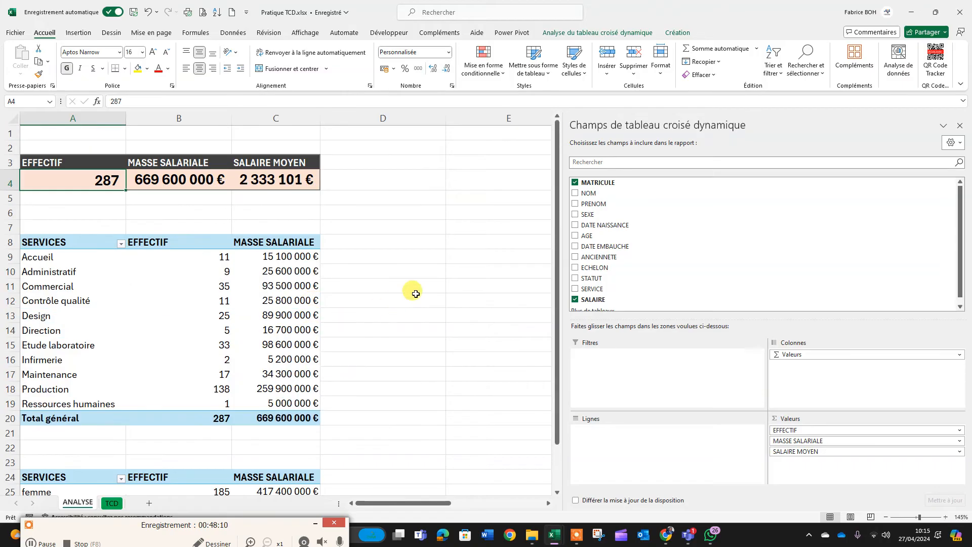
Insert slicers for the SEXE and SERVICE fields from the indicator pivot table with the payroll and average salary.
{"action": "left_click", "coordinate": [190, 174]}
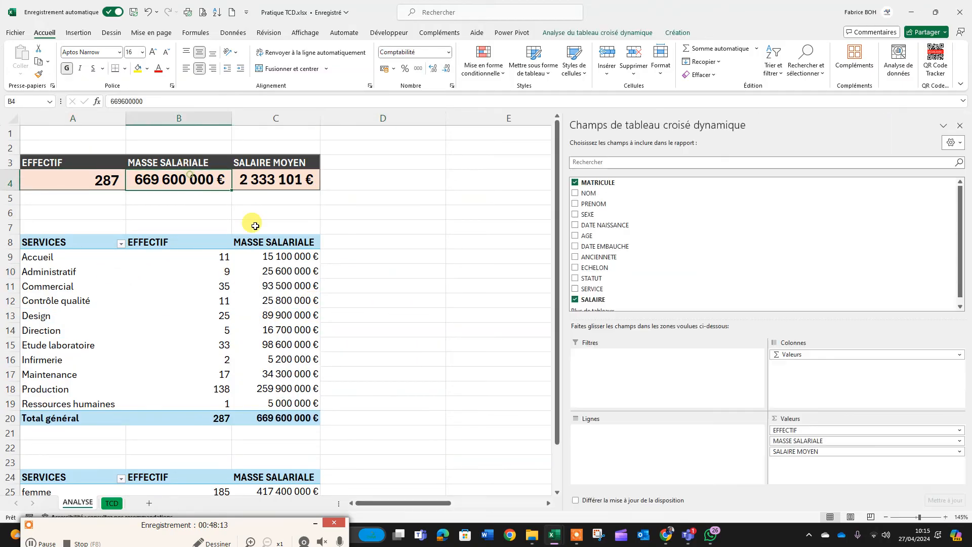
{"action": "left_click", "coordinate": [601, 33]}
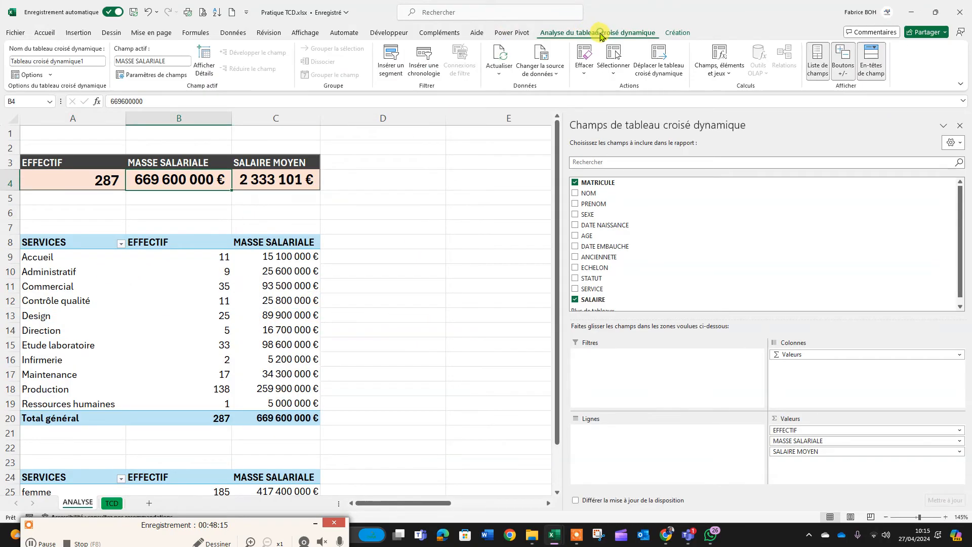
{"action": "left_click", "coordinate": [394, 72]}
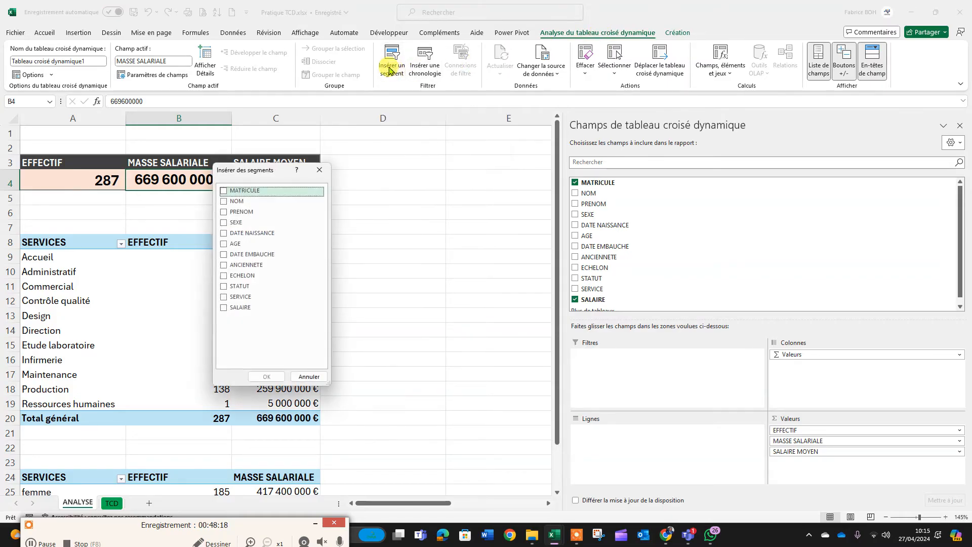
{"action": "left_click", "coordinate": [224, 298]}
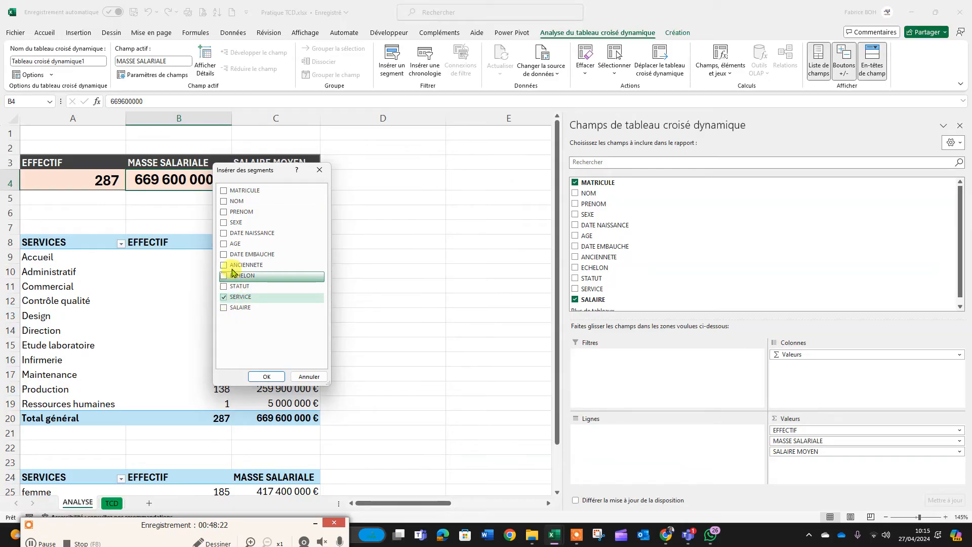
{"action": "left_click", "coordinate": [224, 223]}
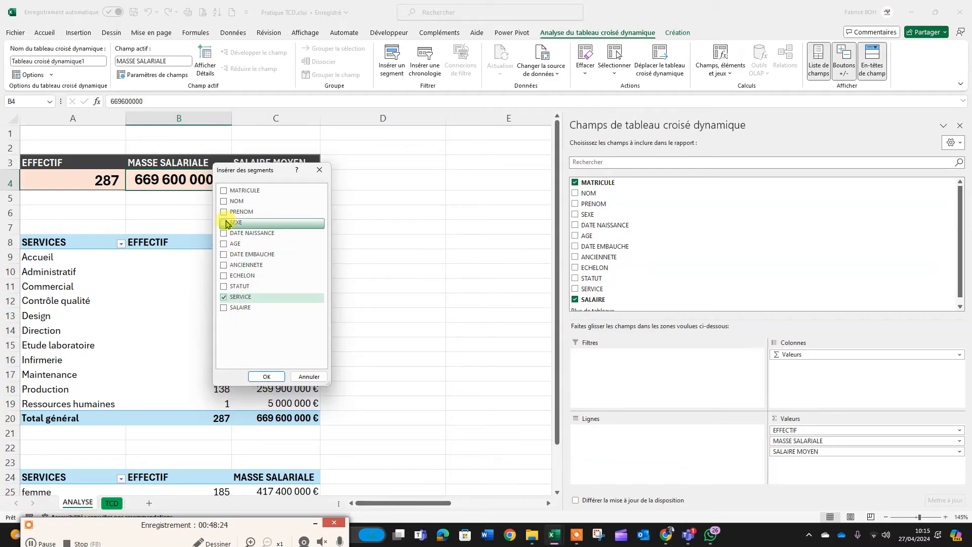
{"action": "left_click", "coordinate": [267, 376]}
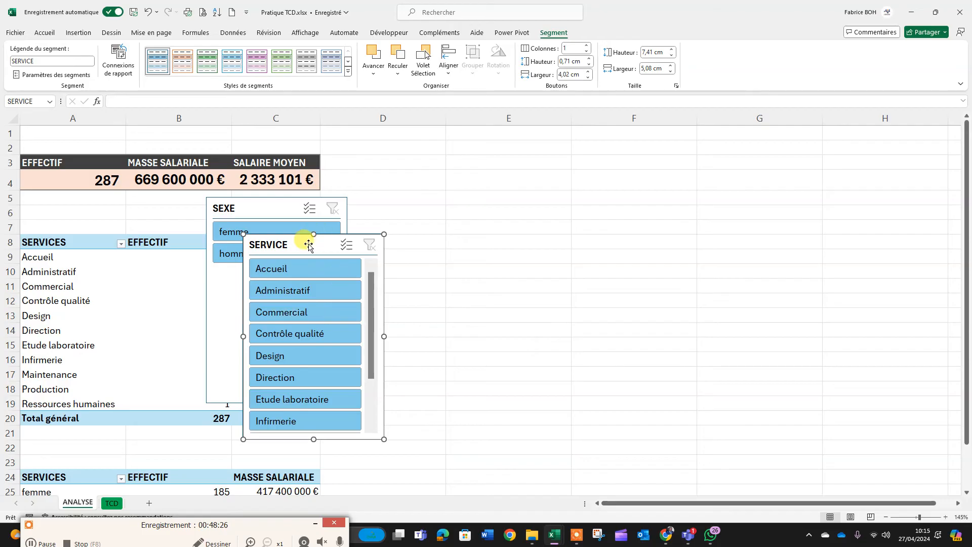
Place the SEXE slicer beside the pivot tables, shorten it to about 2.75 cm high, and align the SERVICE slicer directly beneath it.
{"action": "left_click_drag", "start_coordinate": [311, 245], "coordinate": [620, 245]}
{"action": "left_click_drag", "start_coordinate": [291, 211], "coordinate": [479, 151]}
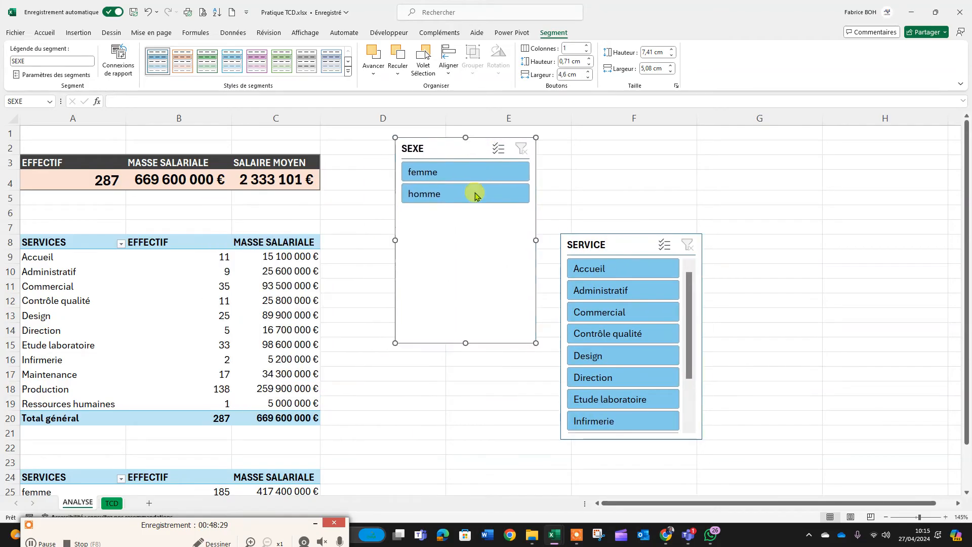
{"action": "left_click_drag", "start_coordinate": [460, 345], "coordinate": [465, 214]}
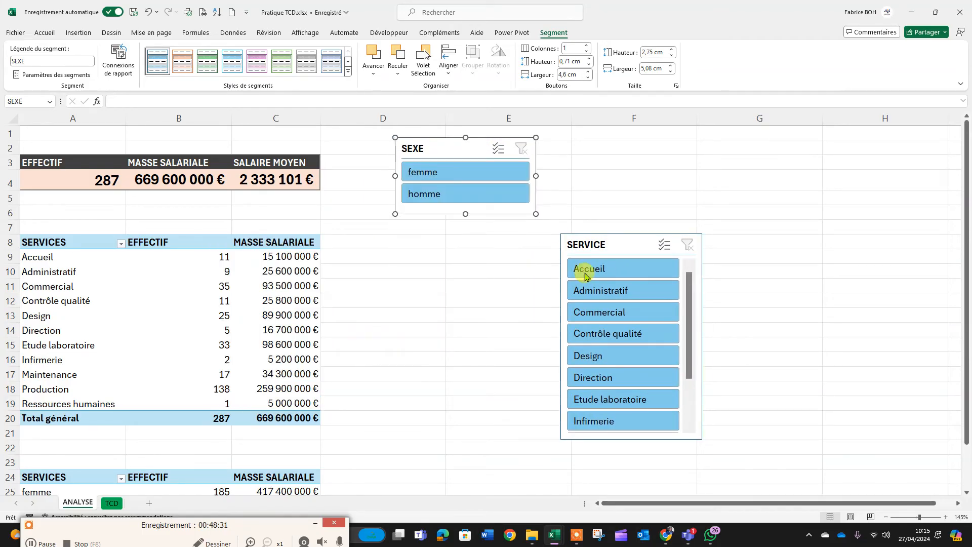
{"action": "left_click_drag", "start_coordinate": [562, 245], "coordinate": [477, 231]}
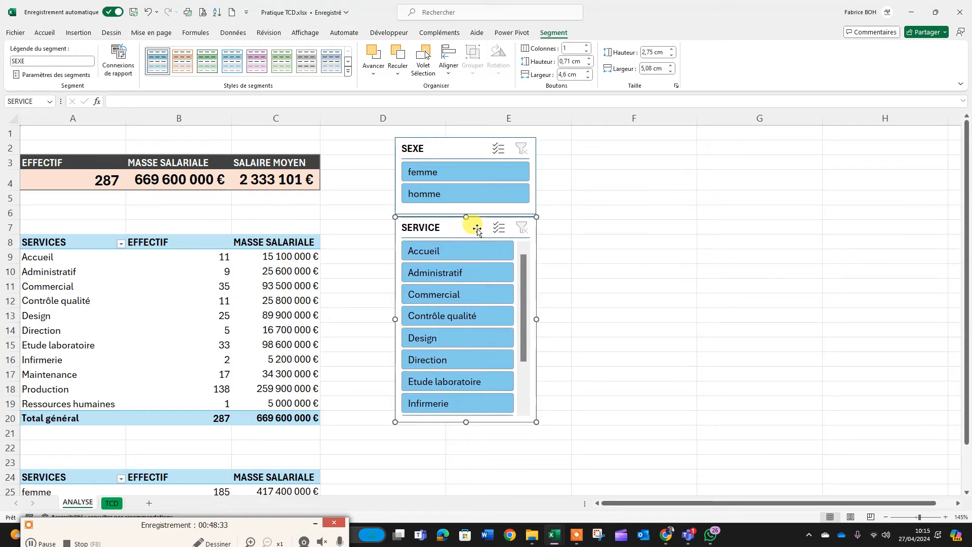
Filter the indicator pivot table by femme and homme alternately with the SEXE slicer, and clear its filter.
{"action": "left_click", "coordinate": [434, 174]}
{"action": "left_click_drag", "start_coordinate": [100, 180], "coordinate": [273, 180]}
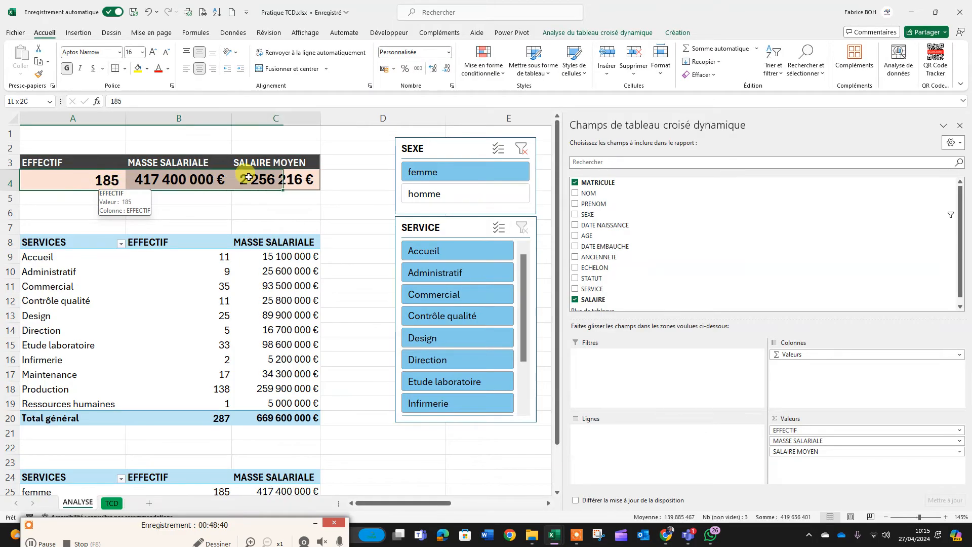
{"action": "left_click", "coordinate": [449, 203]}
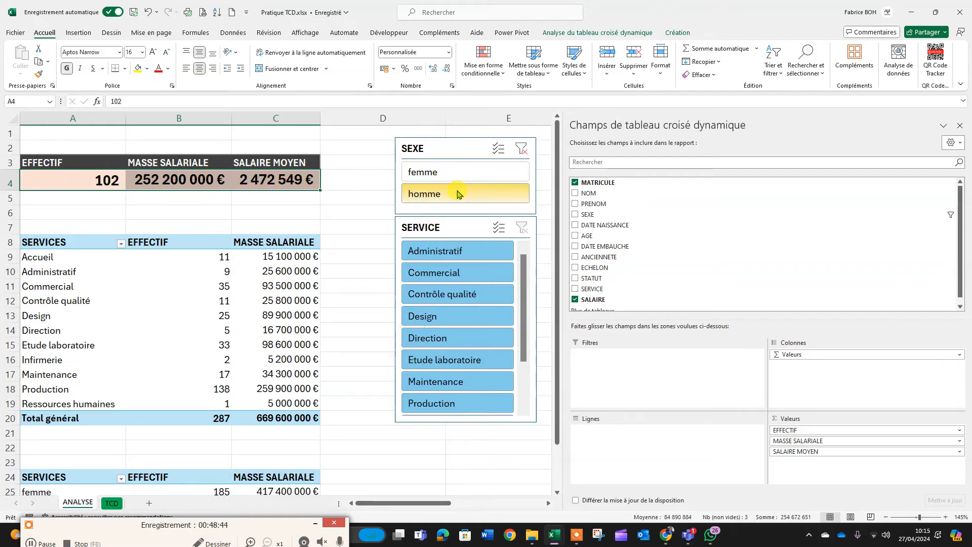
{"action": "left_click", "coordinate": [447, 177]}
{"action": "left_click", "coordinate": [444, 199]}
{"action": "left_click", "coordinate": [444, 178]}
{"action": "left_click", "coordinate": [445, 193]}
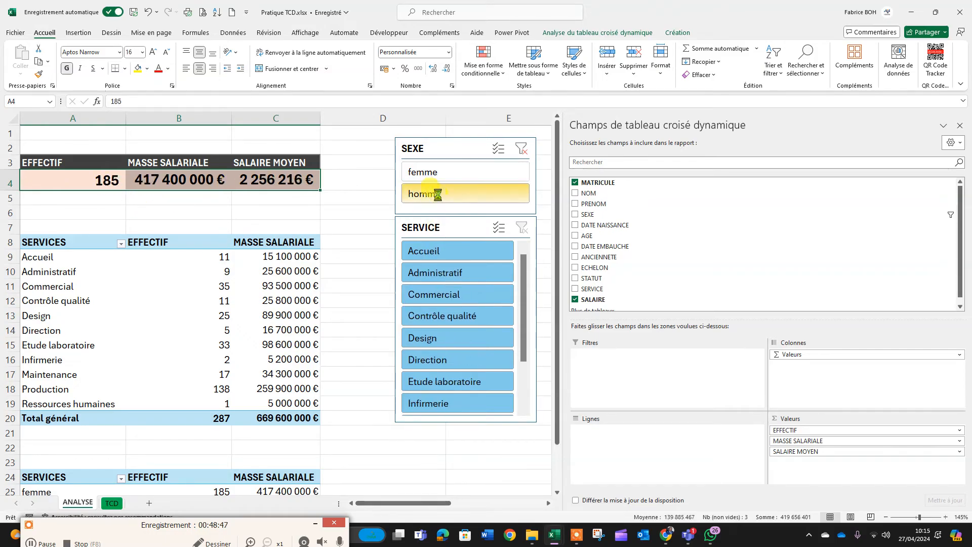
{"action": "left_click", "coordinate": [447, 175]}
{"action": "left_click", "coordinate": [520, 149]}
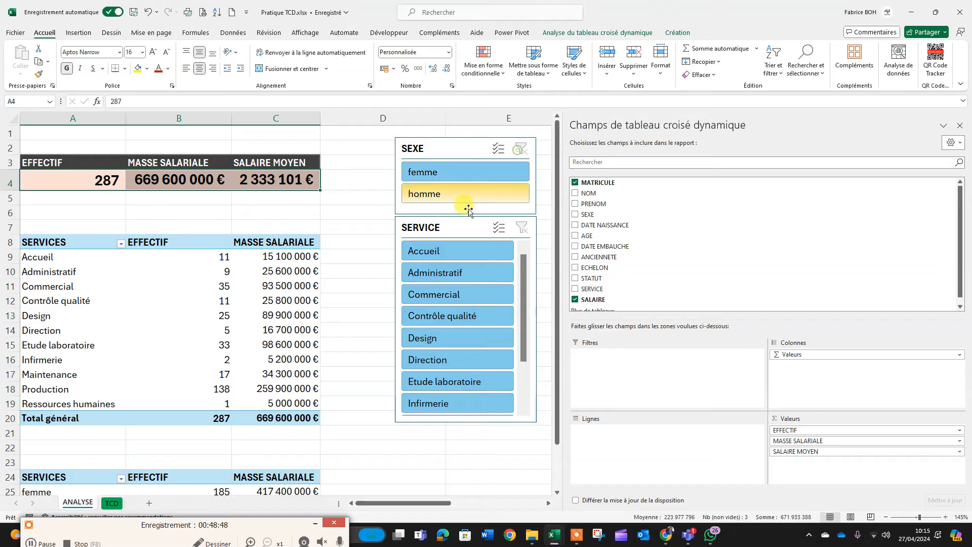
Filter the indicator pivot table by the services from Accueil to Infirmerie with the SERVICE slicer, and clear its filter.
{"action": "left_click", "coordinate": [438, 251]}
{"action": "left_click", "coordinate": [437, 272]}
{"action": "left_click", "coordinate": [439, 295]}
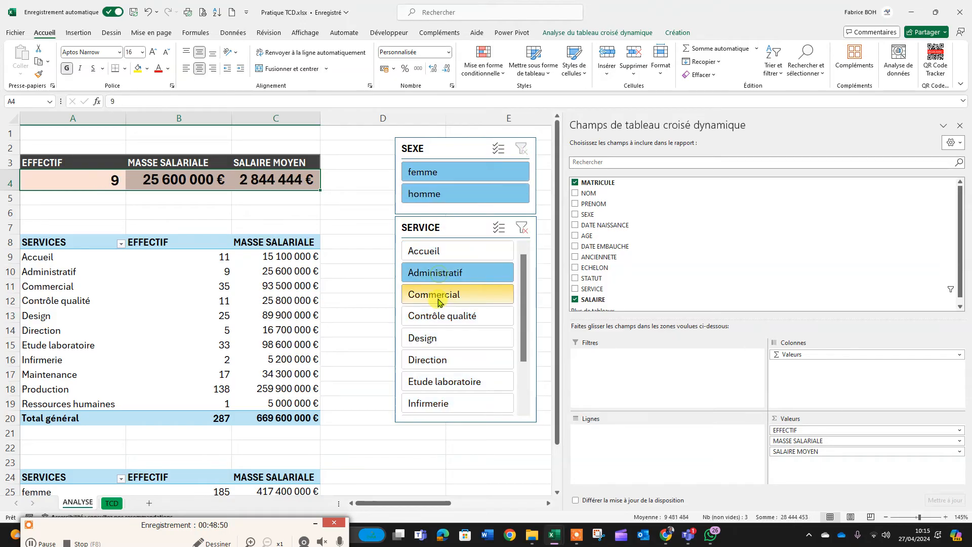
{"action": "left_click", "coordinate": [433, 316]}
{"action": "left_click", "coordinate": [431, 338]}
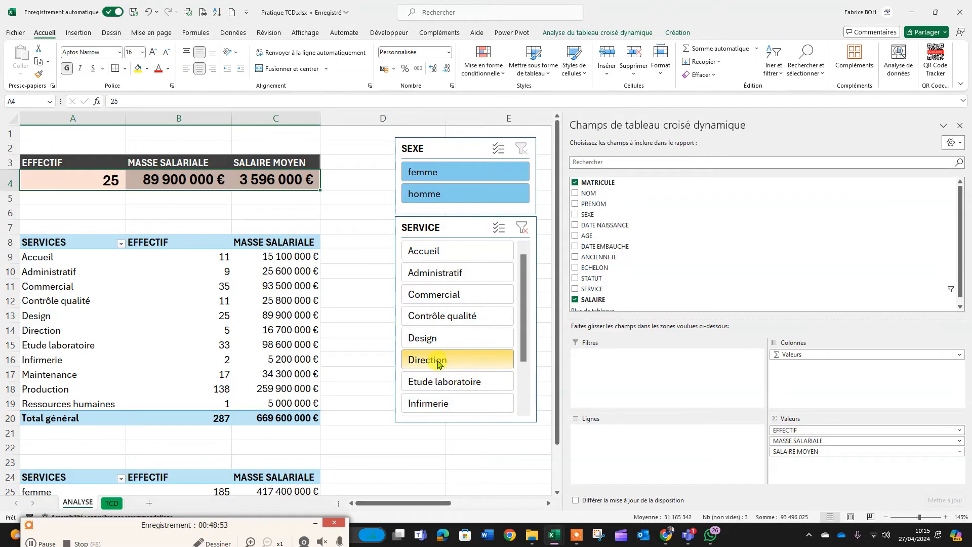
{"action": "left_click", "coordinate": [430, 359]}
{"action": "left_click", "coordinate": [433, 381]}
{"action": "left_click", "coordinate": [437, 403]}
{"action": "left_click", "coordinate": [434, 381]}
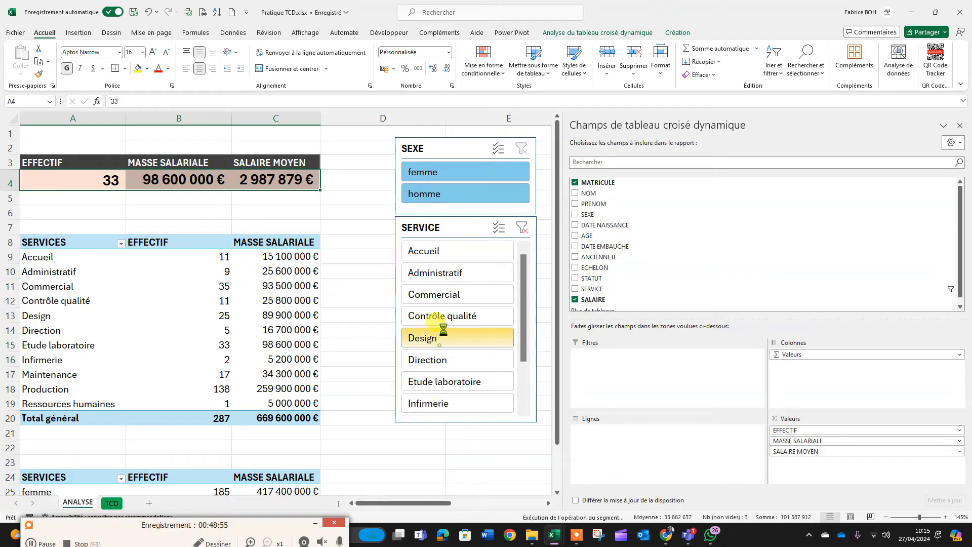
{"action": "left_click", "coordinate": [440, 315]}
{"action": "left_click", "coordinate": [440, 294]}
{"action": "left_click", "coordinate": [448, 253]}
{"action": "left_click", "coordinate": [521, 228]}
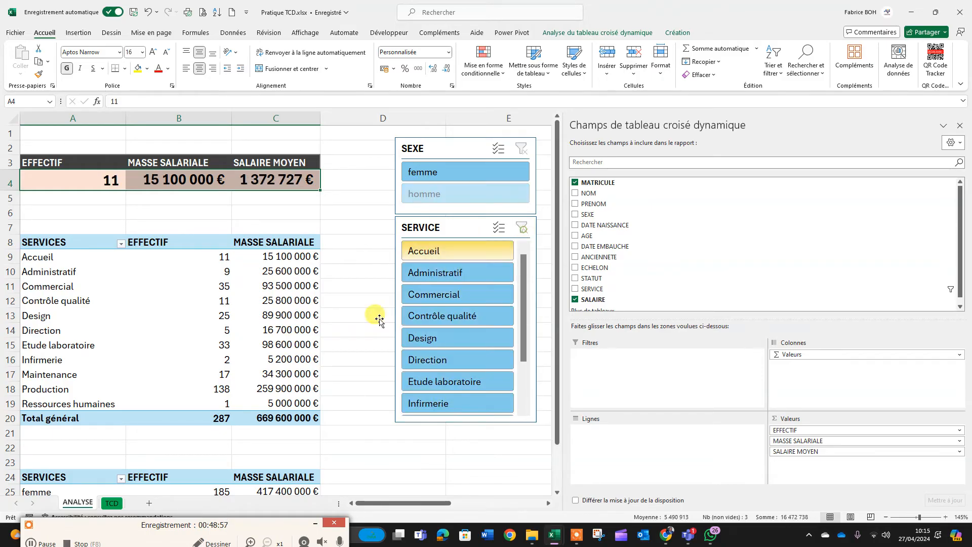
Examine the per-service and per-sex pivot tables alongside the indicator table to check which of them the slicers control.
{"action": "left_click", "coordinate": [335, 304]}
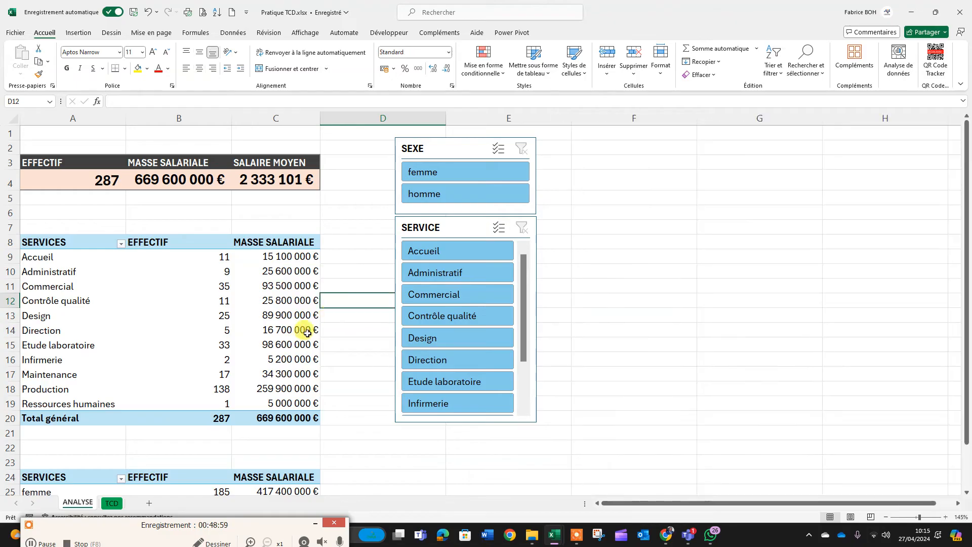
{"action": "left_click_drag", "start_coordinate": [224, 256], "coordinate": [226, 417]}
{"action": "scroll", "coordinate": [225, 418], "scroll_direction": "down", "scroll_amount": 4}
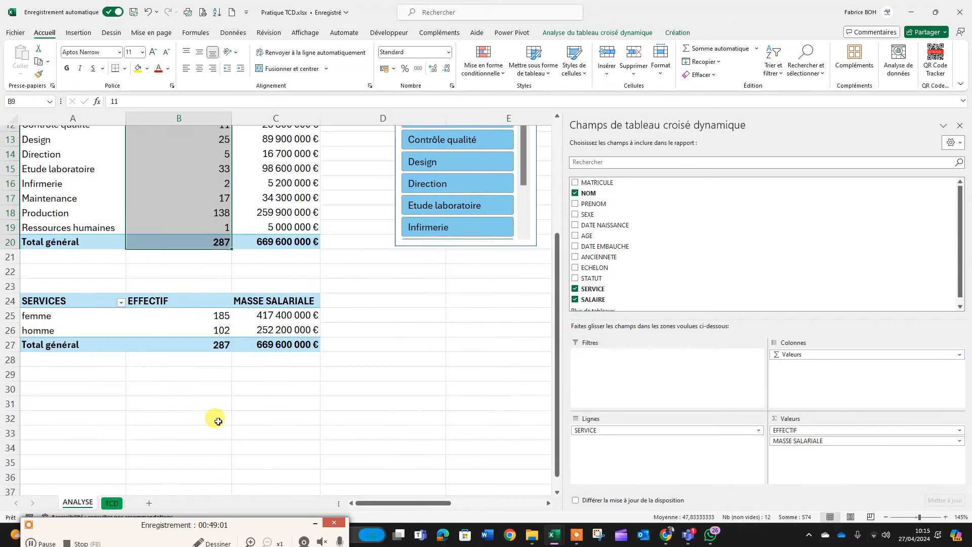
{"action": "left_click", "coordinate": [216, 329]}
{"action": "scroll", "coordinate": [236, 398], "scroll_direction": "up", "scroll_amount": 4}
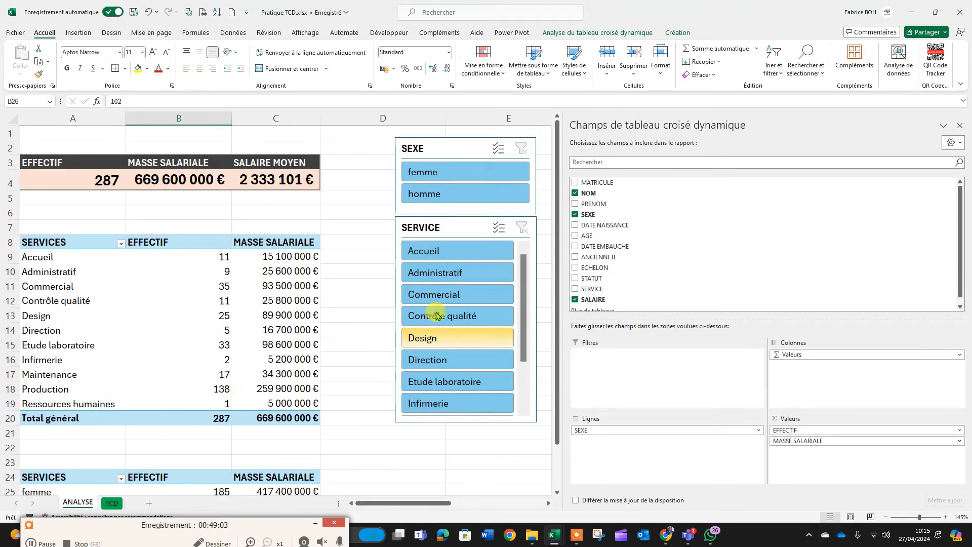
{"action": "left_click", "coordinate": [200, 176]}
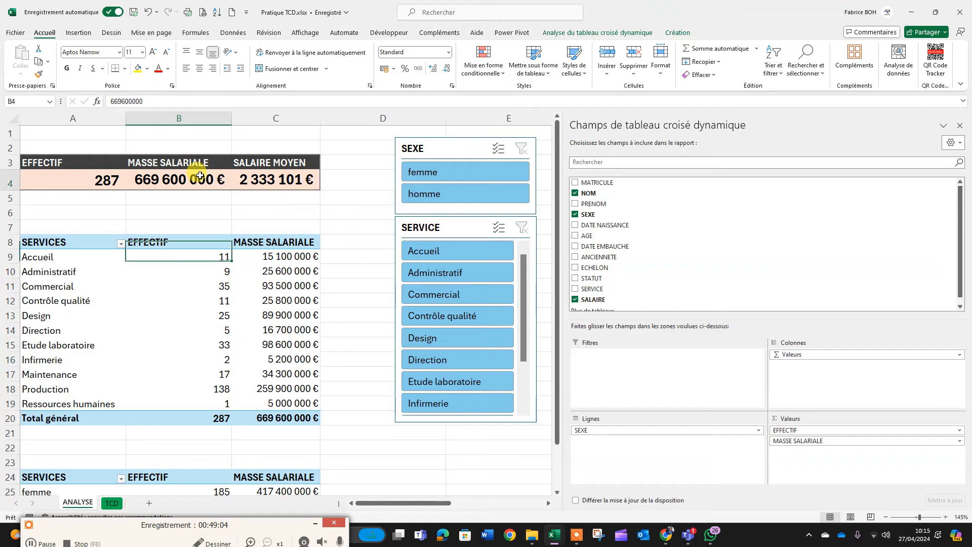
{"action": "left_click", "coordinate": [597, 33]}
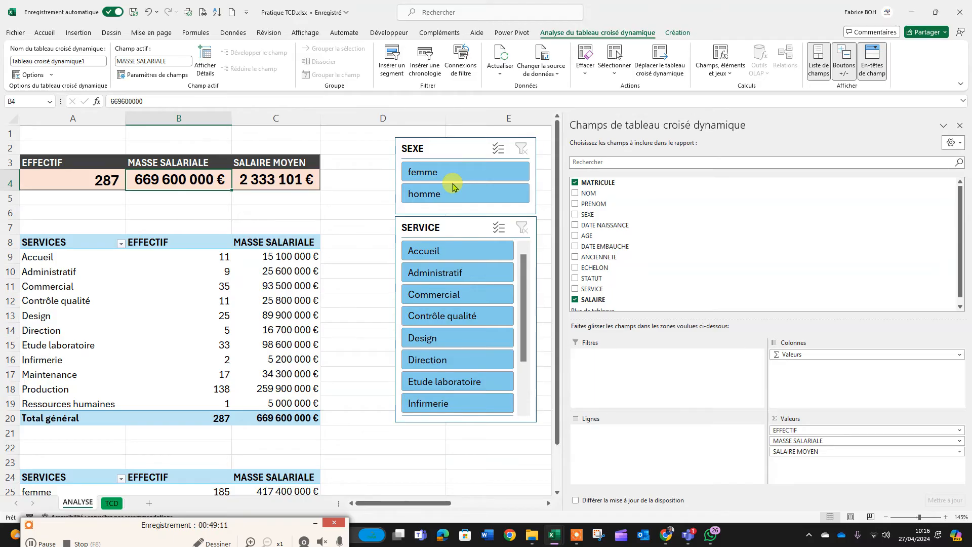
{"action": "scroll", "coordinate": [268, 274], "scroll_direction": "down", "scroll_amount": 1}
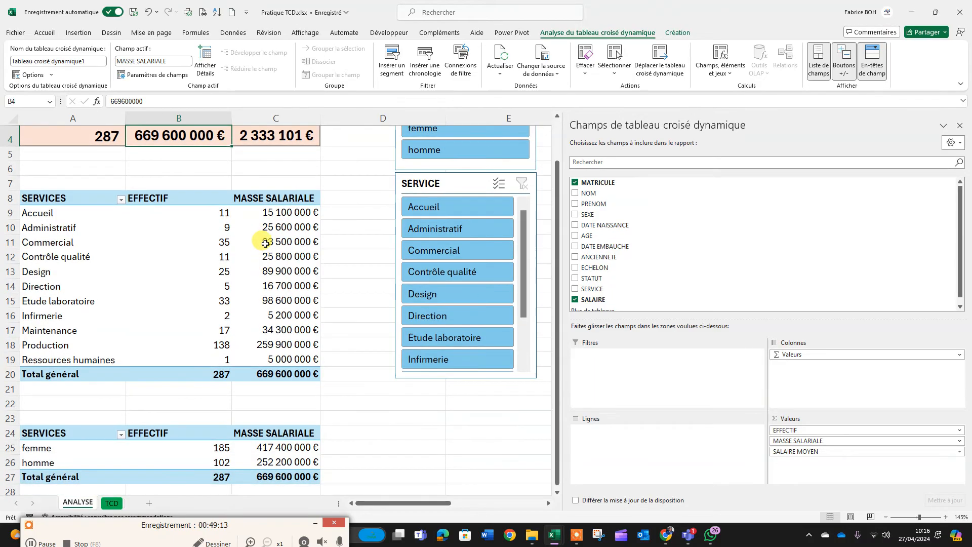
{"action": "scroll", "coordinate": [453, 172], "scroll_direction": "up", "scroll_amount": 1}
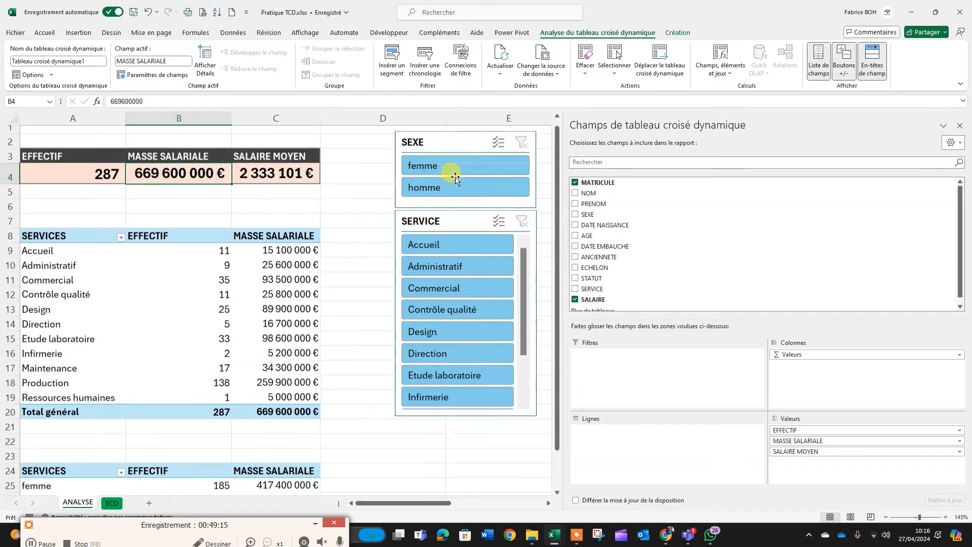
Connect the SEXE slicer to Tableau croisé dynamique2 and Tableau croisé dynamique3 through its report connections.
{"action": "left_click", "coordinate": [449, 148]}
{"action": "right_click", "coordinate": [450, 150]}
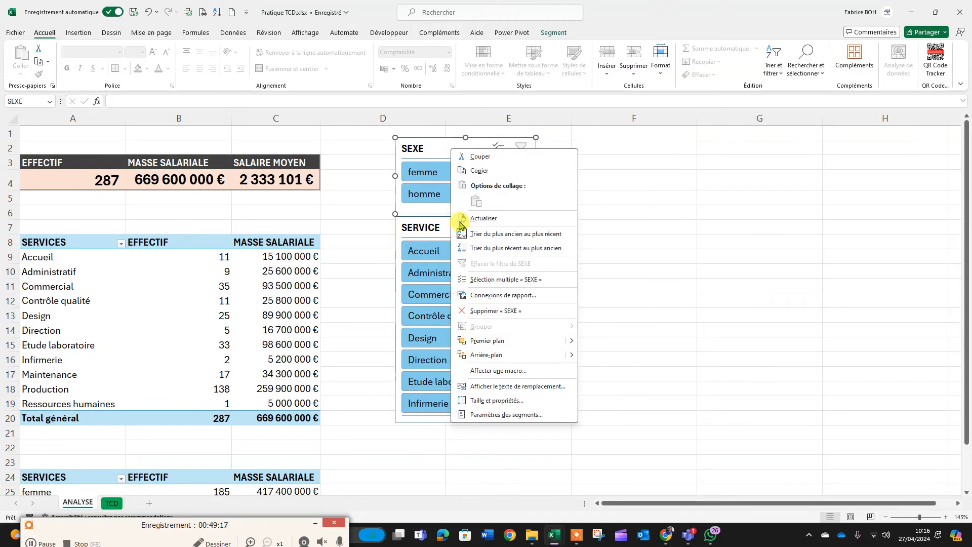
{"action": "left_click", "coordinate": [487, 296]}
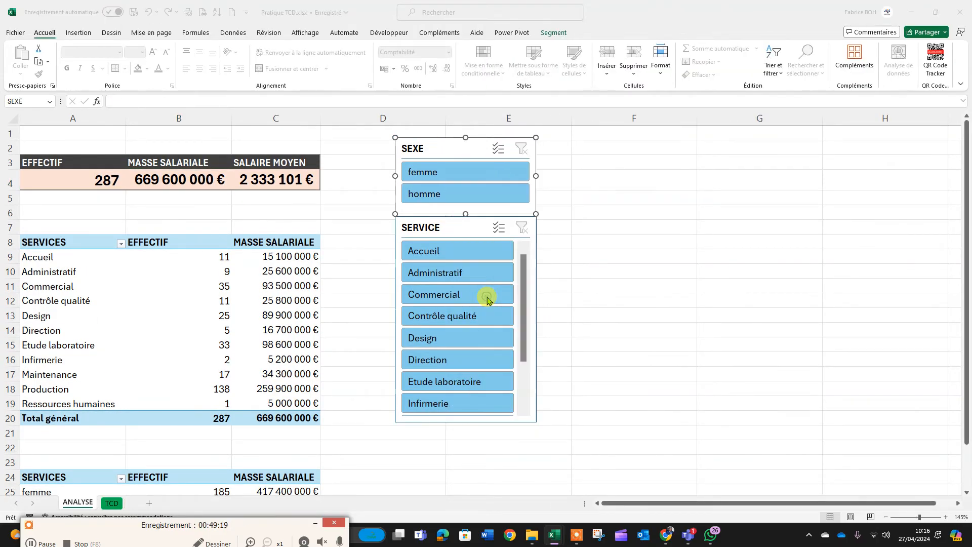
{"action": "left_click", "coordinate": [335, 317]}
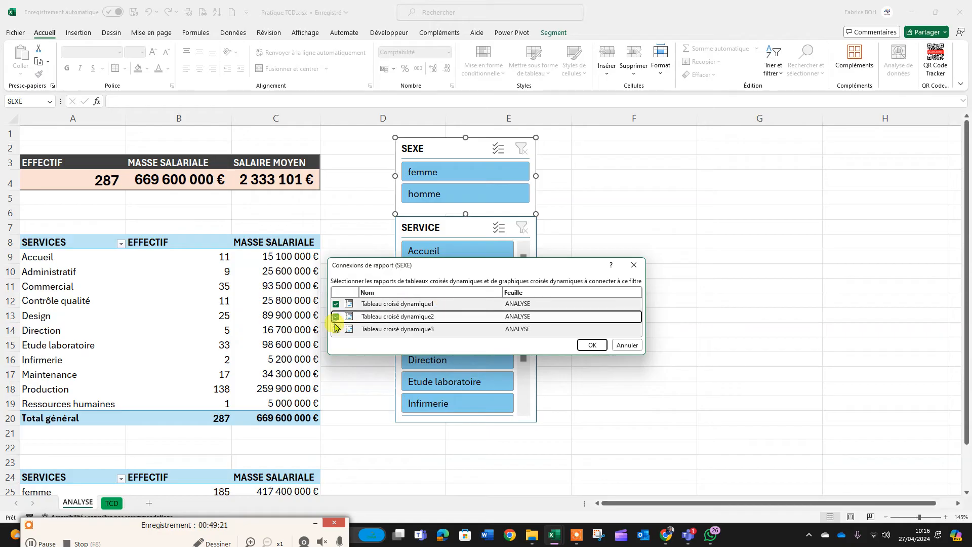
{"action": "left_click", "coordinate": [336, 329]}
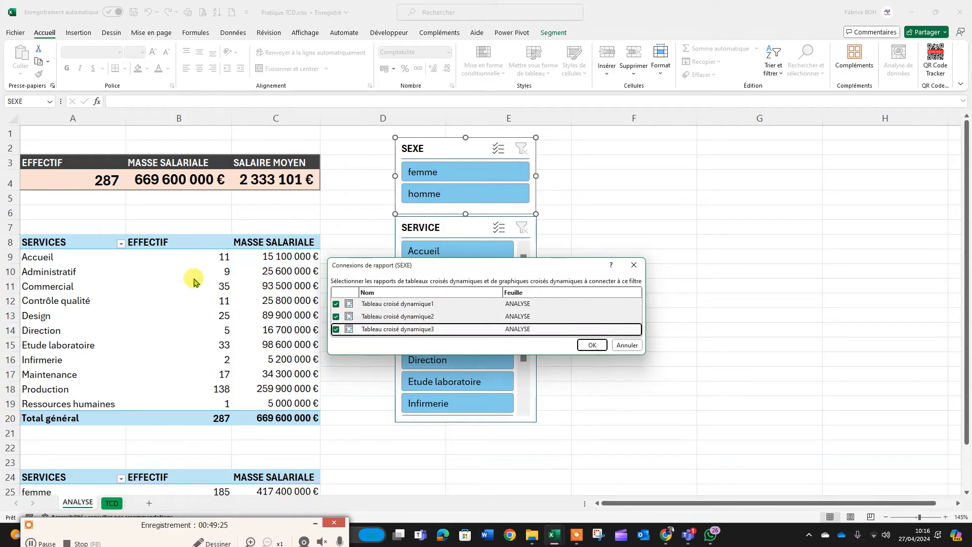
{"action": "left_click", "coordinate": [591, 346]}
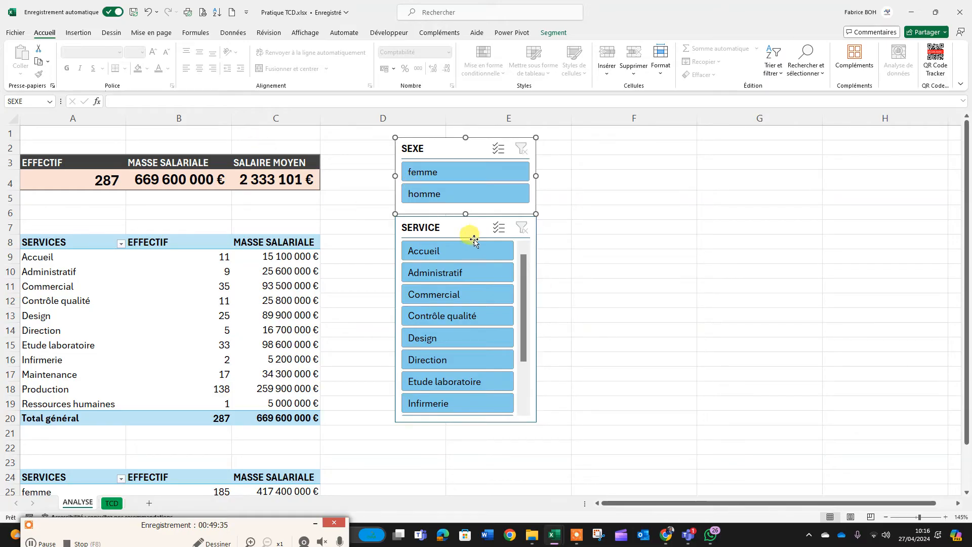
Connect the SERVICE slicer to Tableau croisé dynamique2 and Tableau croisé dynamique3 through its report connections.
{"action": "left_click", "coordinate": [455, 227]}
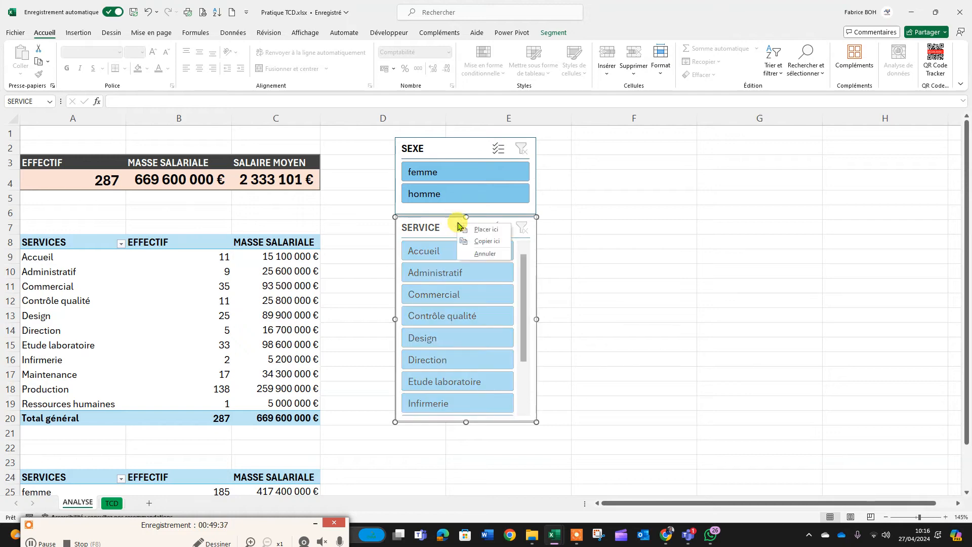
{"action": "right_click", "coordinate": [454, 224]}
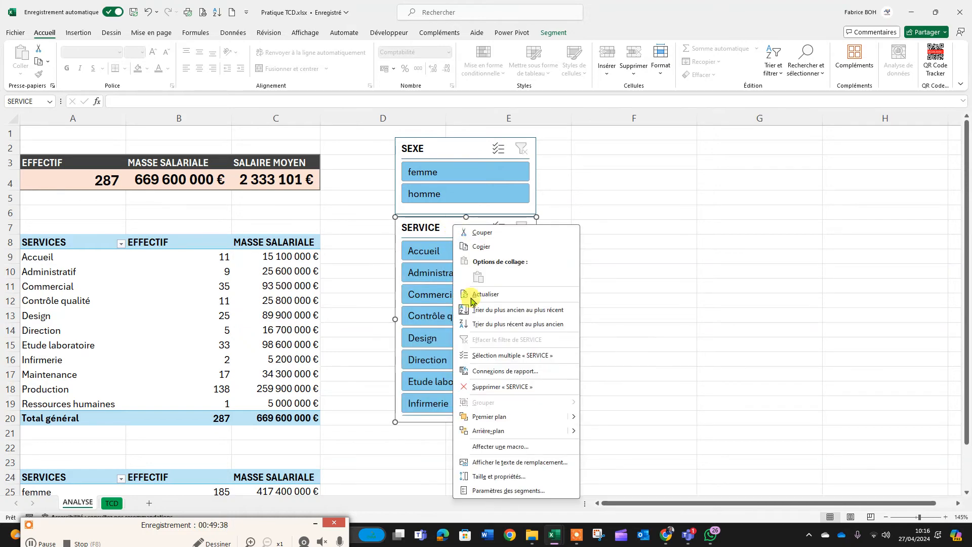
{"action": "left_click", "coordinate": [496, 371]}
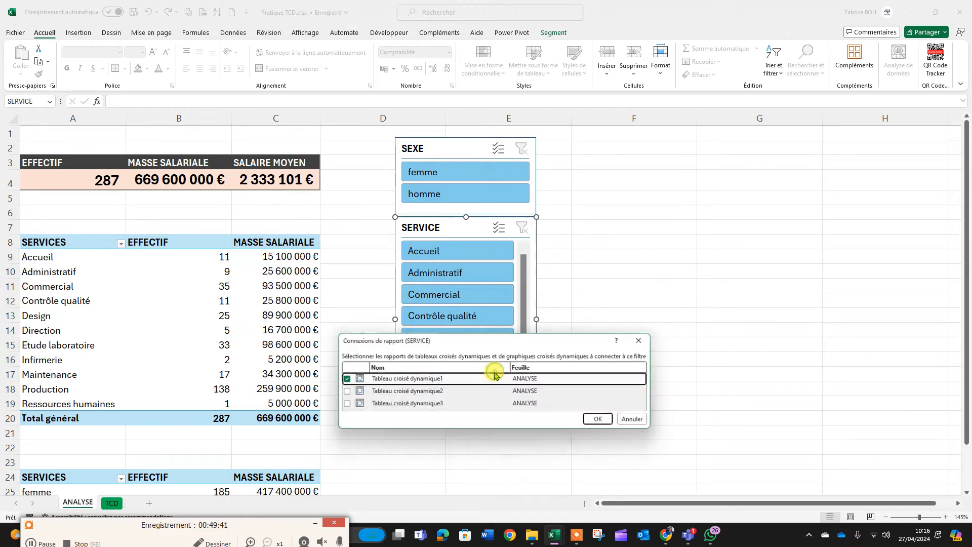
{"action": "left_click", "coordinate": [345, 392]}
{"action": "left_click", "coordinate": [345, 404]}
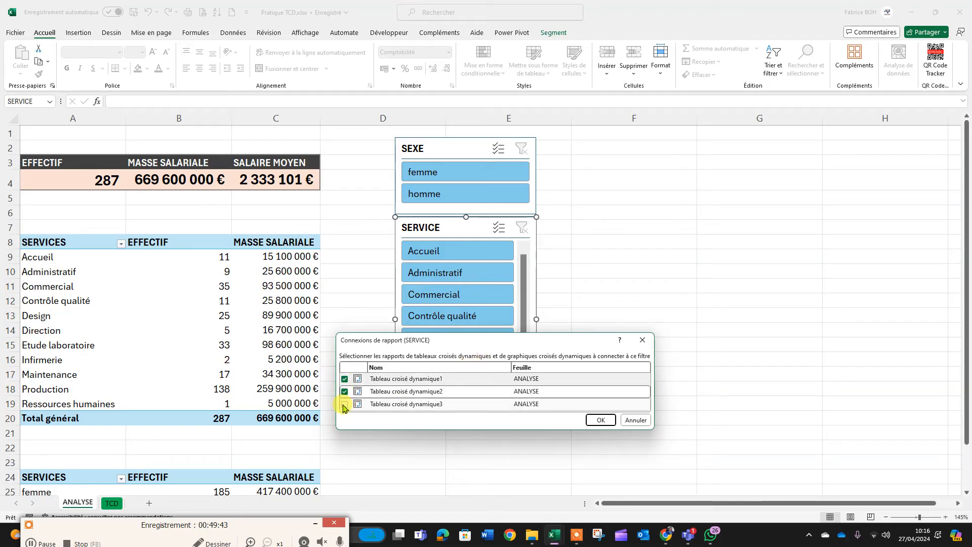
{"action": "left_click", "coordinate": [601, 420]}
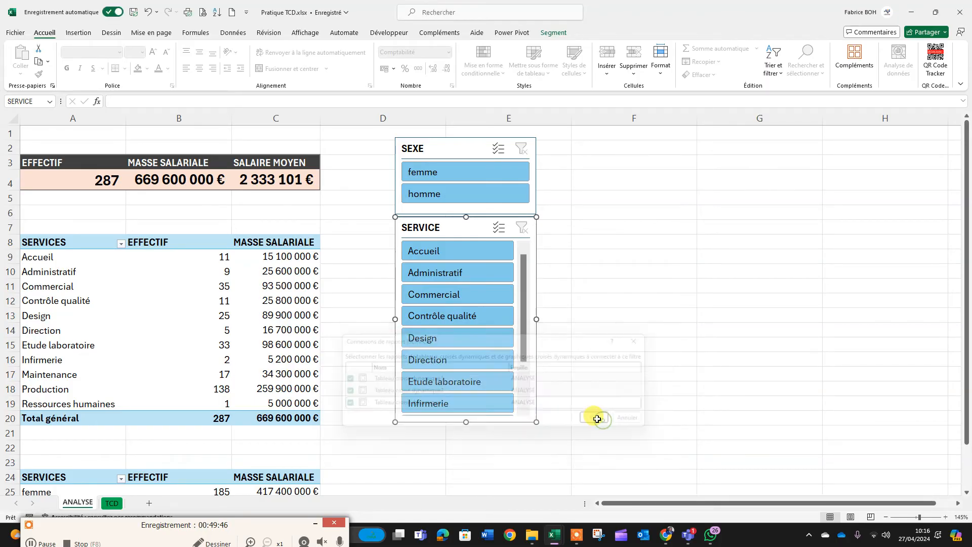
Filter all pivot tables by services such as Contrôle qualité, Commercial and Etude laboratoire with the SERVICE slicer, and clear its filter.
{"action": "left_click", "coordinate": [461, 251]}
{"action": "left_click", "coordinate": [461, 314]}
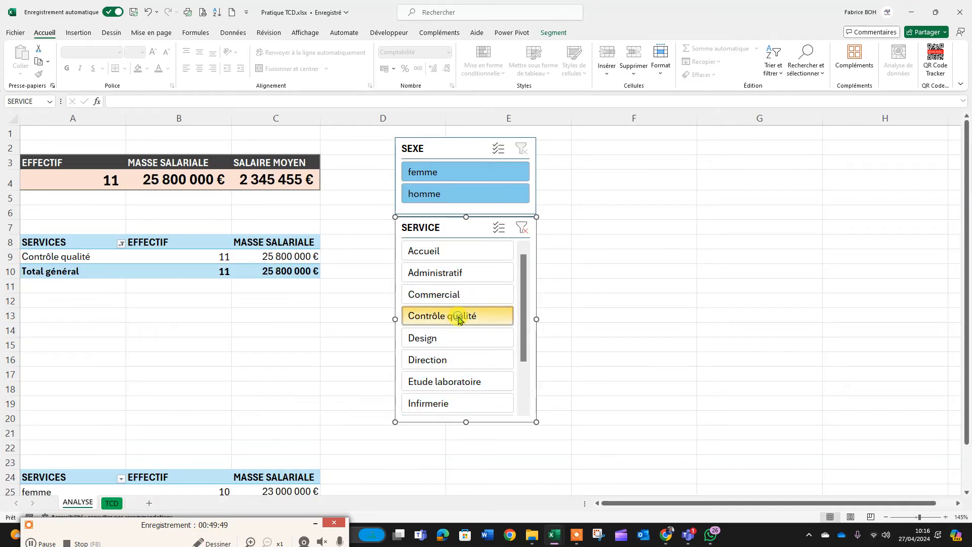
{"action": "left_click", "coordinate": [467, 294]}
{"action": "left_click", "coordinate": [446, 253]}
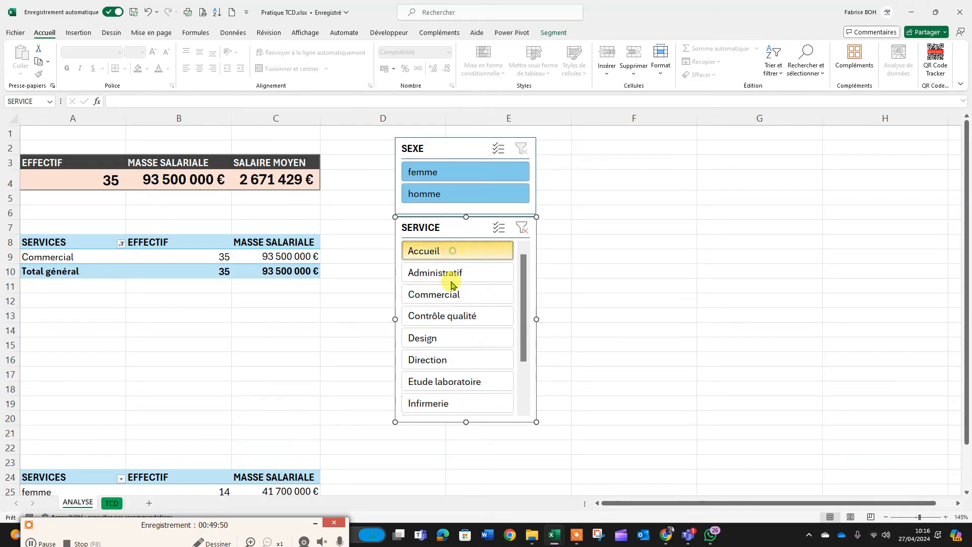
{"action": "left_click", "coordinate": [451, 341]}
{"action": "left_click", "coordinate": [443, 390]}
{"action": "left_click", "coordinate": [522, 227]}
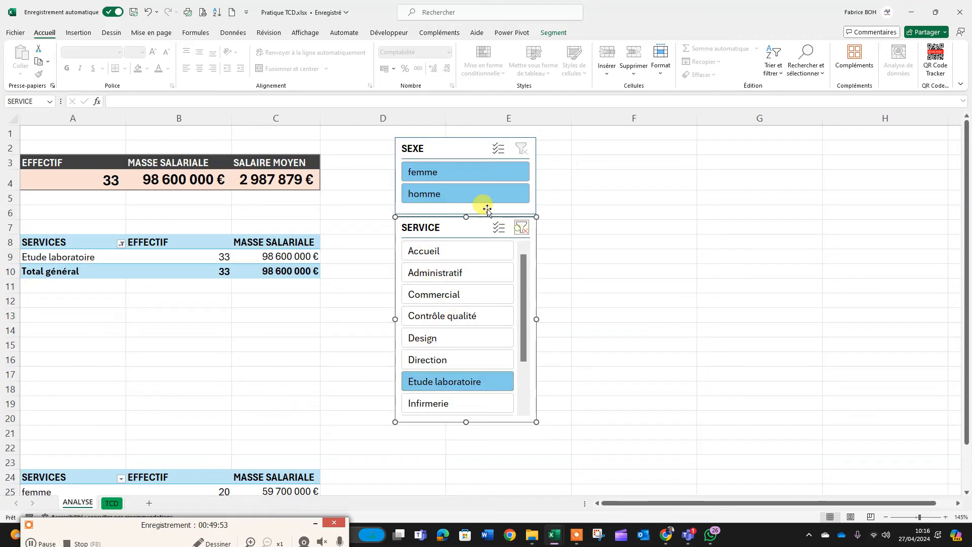
Filter the pivot tables alternately by femme and homme with the SEXE slicer, and clear its filter.
{"action": "left_click", "coordinate": [452, 172]}
{"action": "left_click", "coordinate": [444, 193]}
{"action": "left_click", "coordinate": [444, 174]}
{"action": "left_click", "coordinate": [445, 192]}
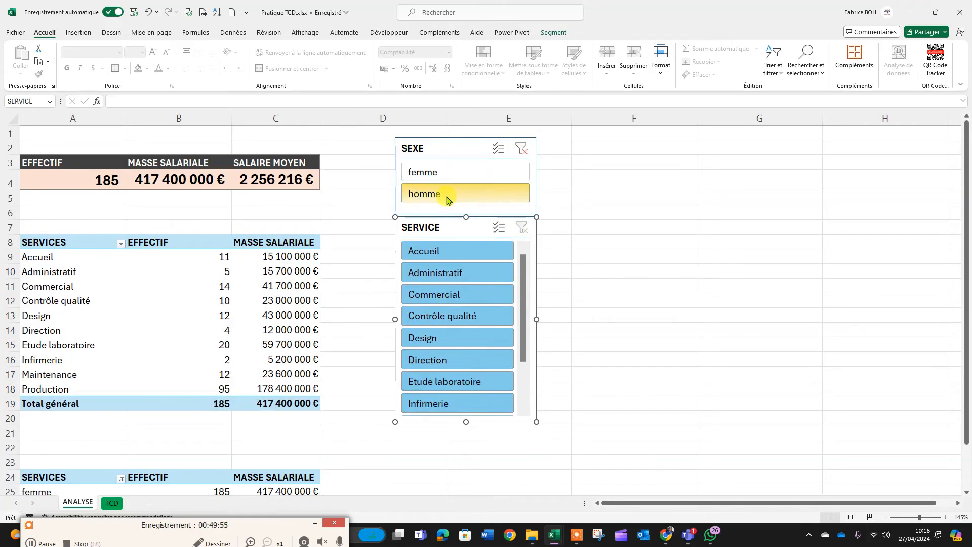
{"action": "left_click", "coordinate": [445, 174]}
{"action": "left_click", "coordinate": [444, 192]}
{"action": "left_click", "coordinate": [445, 174]}
{"action": "left_click", "coordinate": [521, 148]}
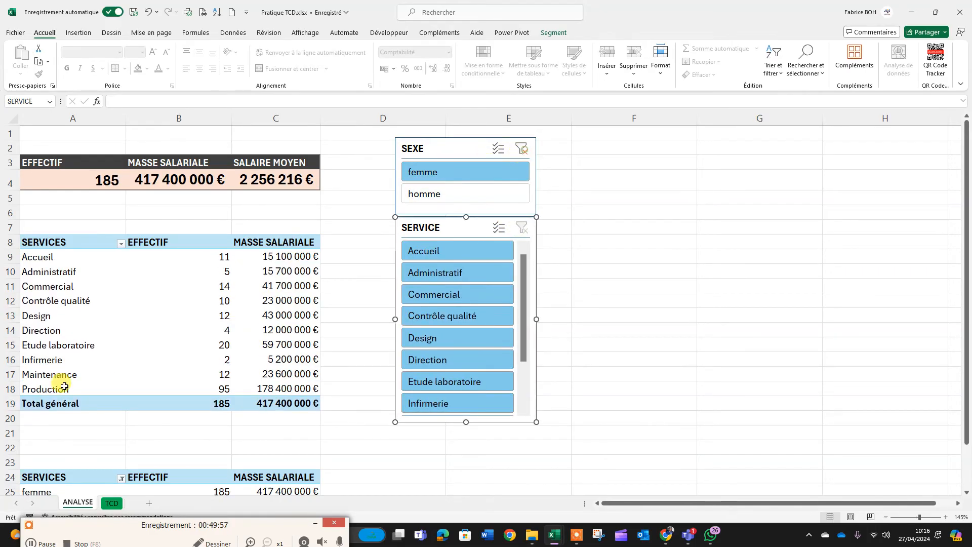
{"action": "left_click", "coordinate": [559, 328]}
{"action": "scroll", "coordinate": [501, 360], "scroll_direction": "down", "scroll_amount": 7}
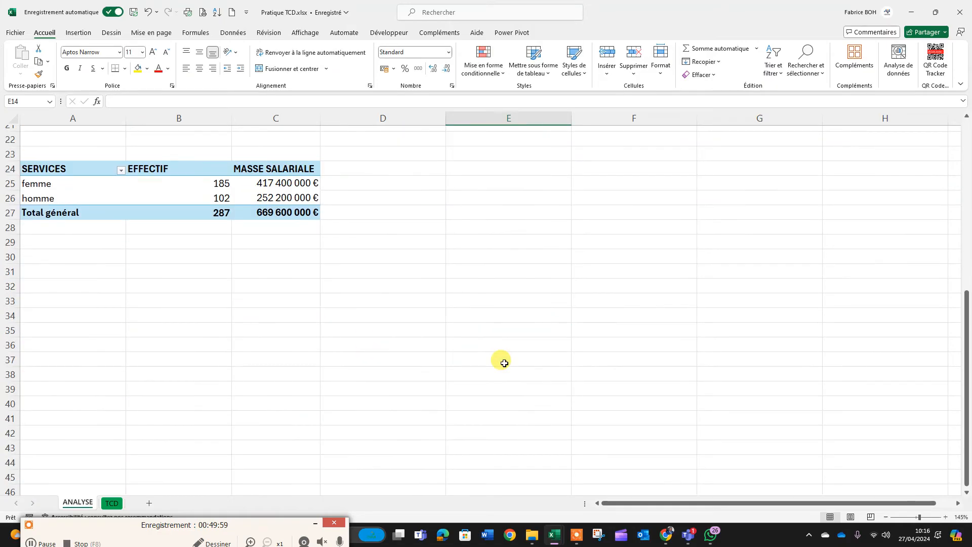
{"action": "scroll", "coordinate": [199, 433], "scroll_direction": "up", "scroll_amount": 4}
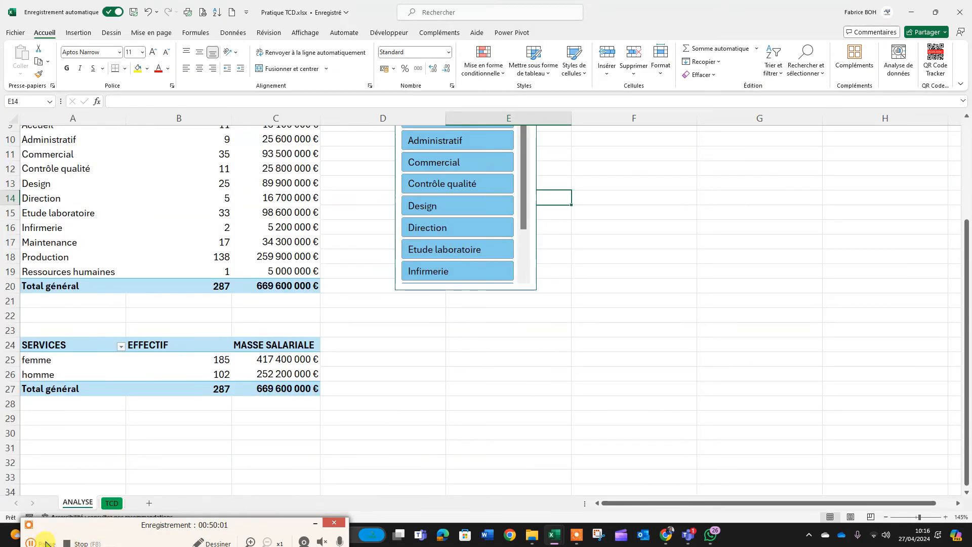
{"action": "scroll", "coordinate": [349, 350], "scroll_direction": "up", "scroll_amount": 3}
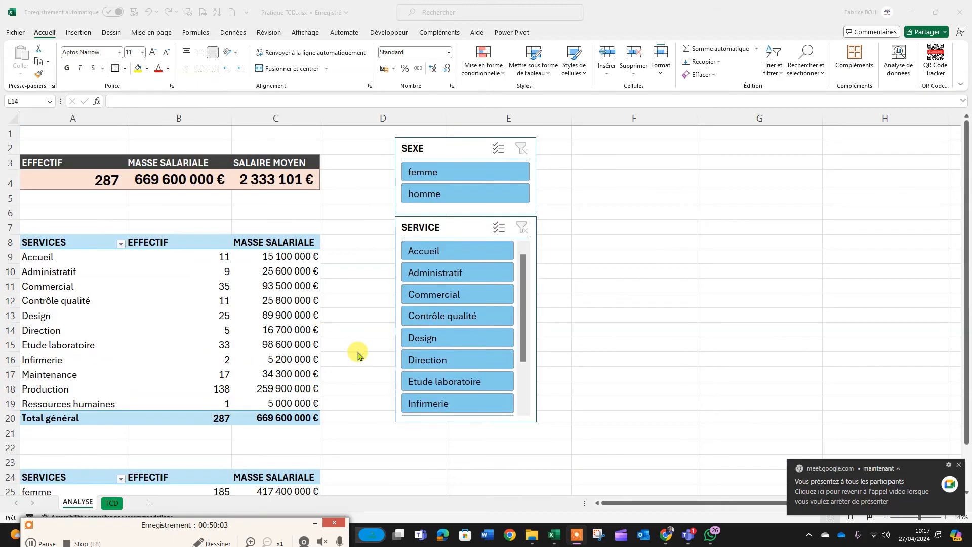
{"action": "scroll", "coordinate": [131, 493], "scroll_direction": "down", "scroll_amount": 4}
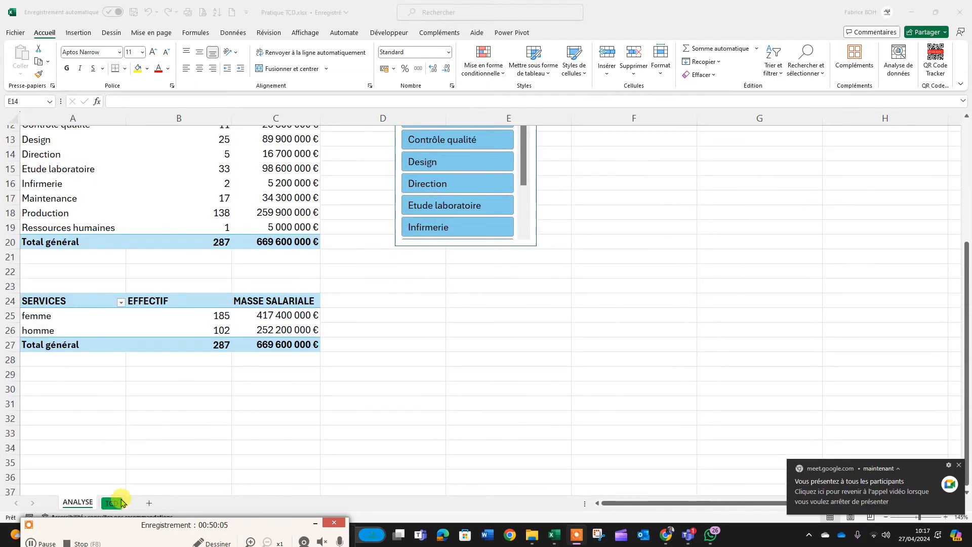
{"action": "scroll", "coordinate": [121, 502], "scroll_direction": "up", "scroll_amount": 3}
Read the chart exercises in section 4 of the TCD sheet, covering the doughnut charts by sex and by status.
{"action": "left_click", "coordinate": [112, 508]}
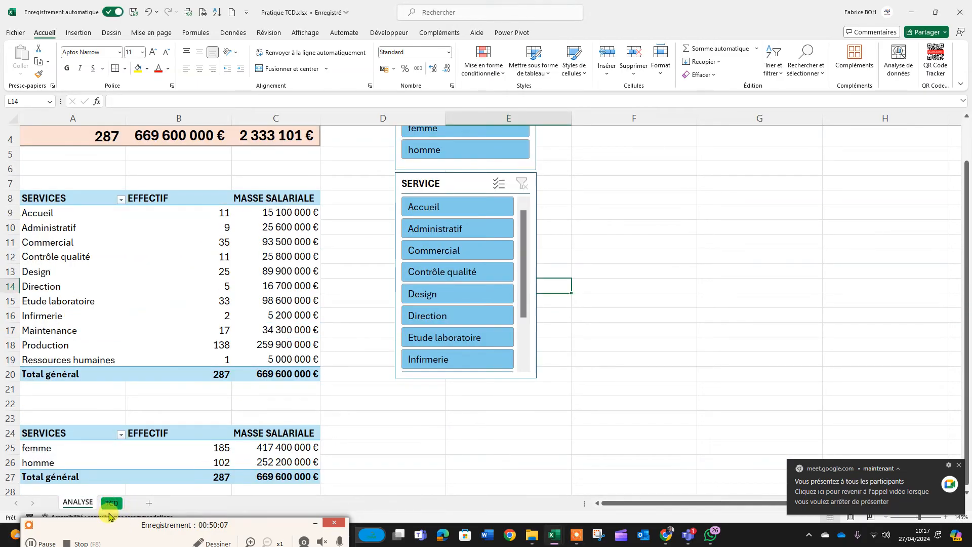
{"action": "left_click", "coordinate": [110, 505]}
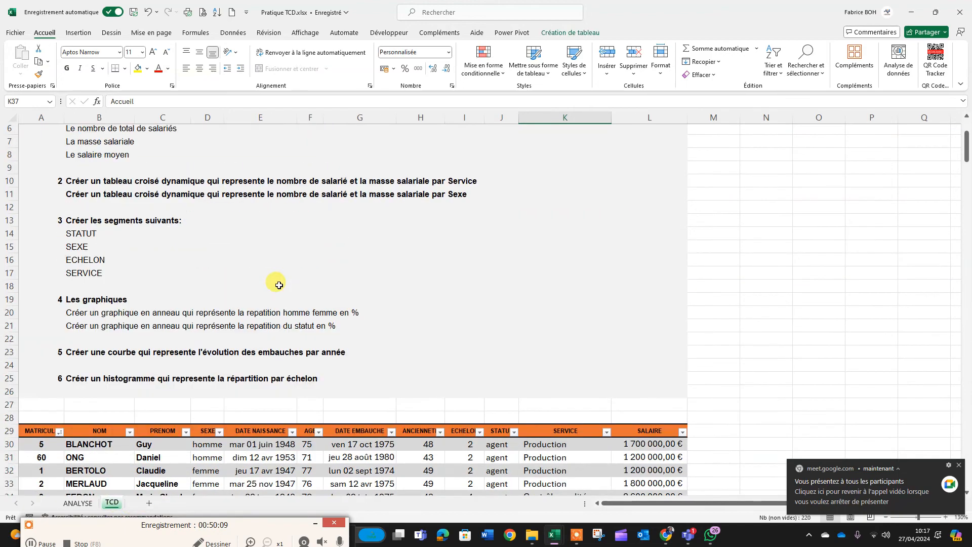
{"action": "scroll", "coordinate": [162, 297], "scroll_direction": "down", "scroll_amount": 2}
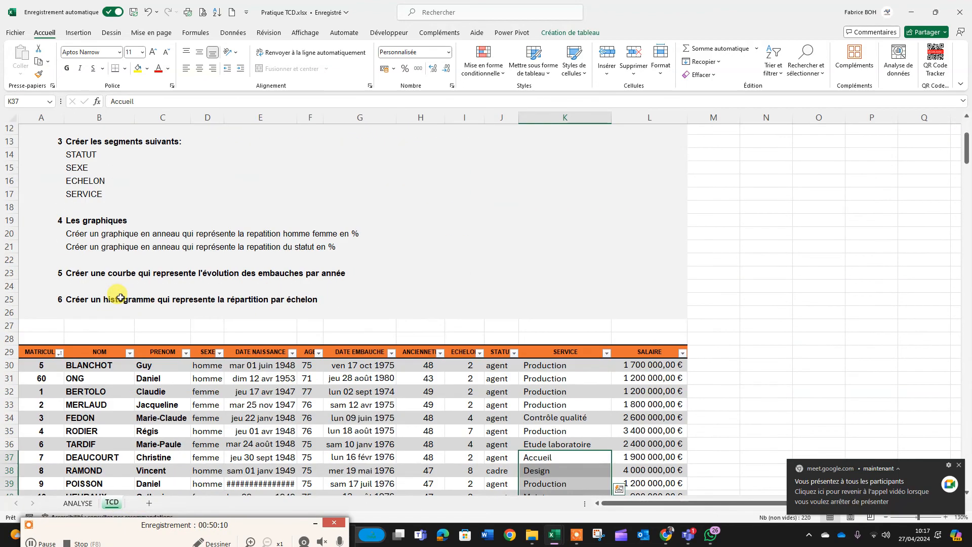
{"action": "left_click", "coordinate": [77, 225]}
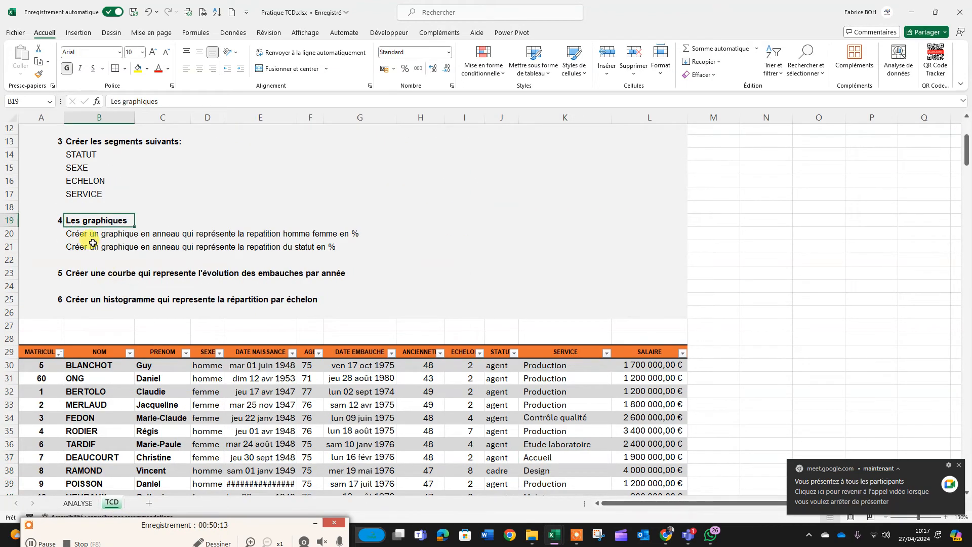
{"action": "left_click_drag", "start_coordinate": [84, 219], "coordinate": [343, 246]}
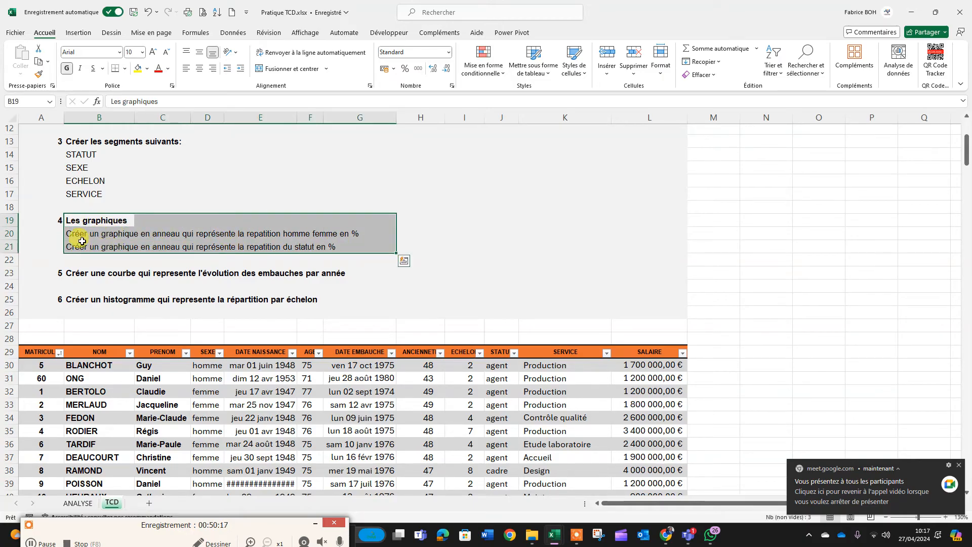
{"action": "left_click_drag", "start_coordinate": [80, 236], "coordinate": [83, 248]}
{"action": "left_click_drag", "start_coordinate": [168, 236], "coordinate": [184, 236]}
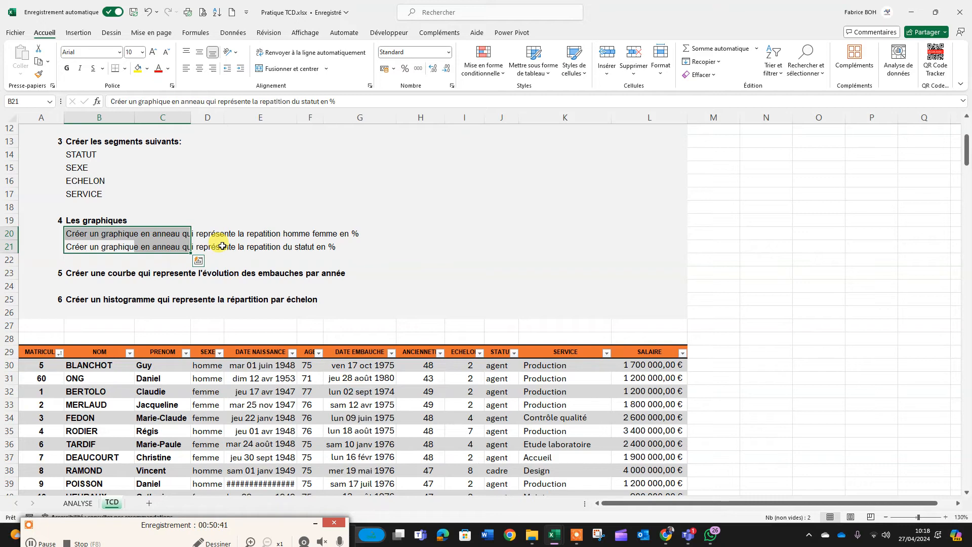
{"action": "left_click", "coordinate": [253, 401]}
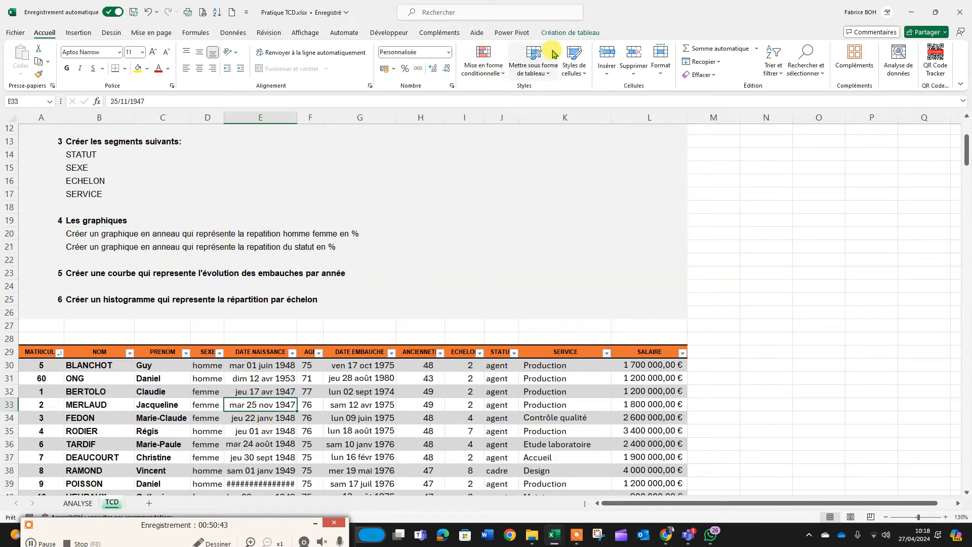
{"action": "left_click", "coordinate": [561, 33]}
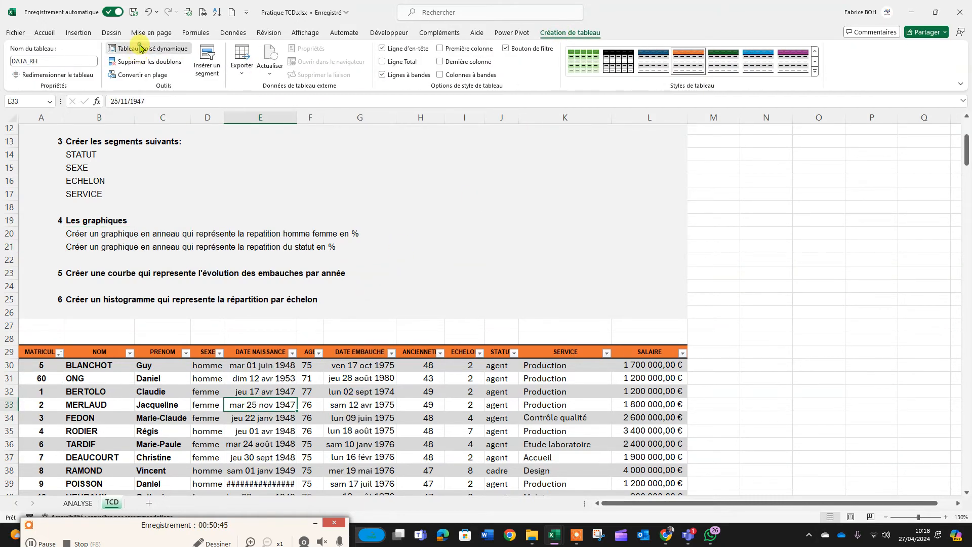
{"action": "left_click", "coordinate": [147, 48]}
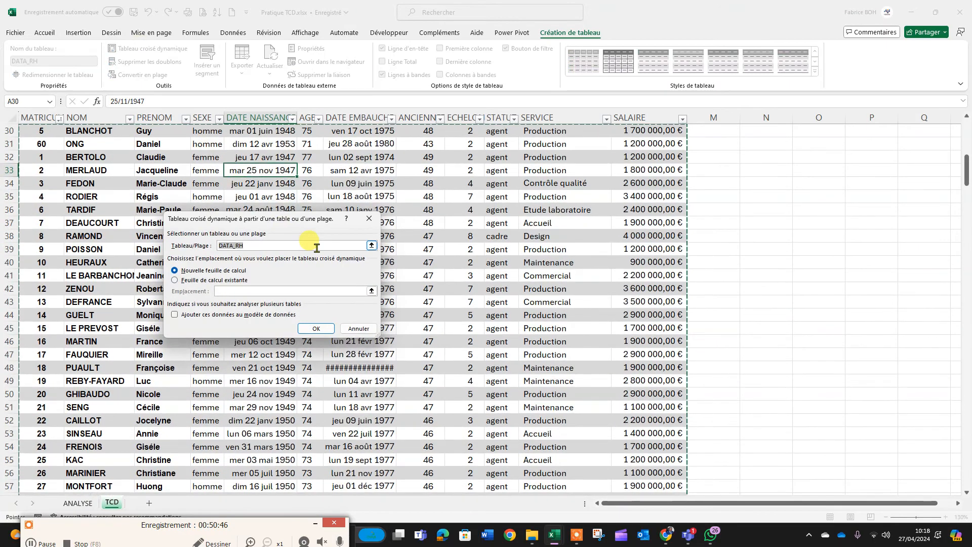
{"action": "left_click", "coordinate": [369, 218]}
Insert a pivot chart based on DATA_RH, placing its pivot table on the existing ANALYSE sheet at cell A33.
{"action": "left_click", "coordinate": [79, 33]}
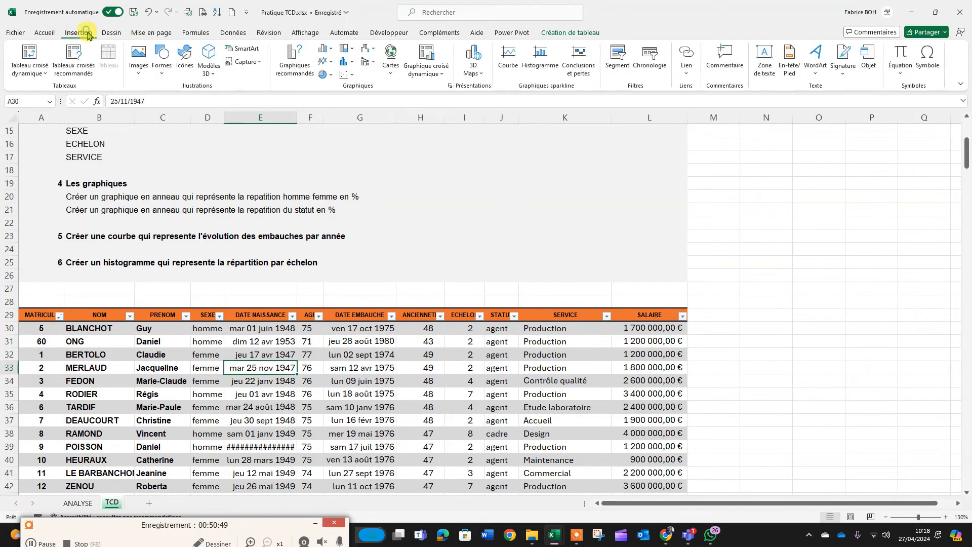
{"action": "left_click", "coordinate": [425, 63]}
{"action": "scroll", "coordinate": [441, 236], "scroll_direction": "up", "scroll_amount": 1}
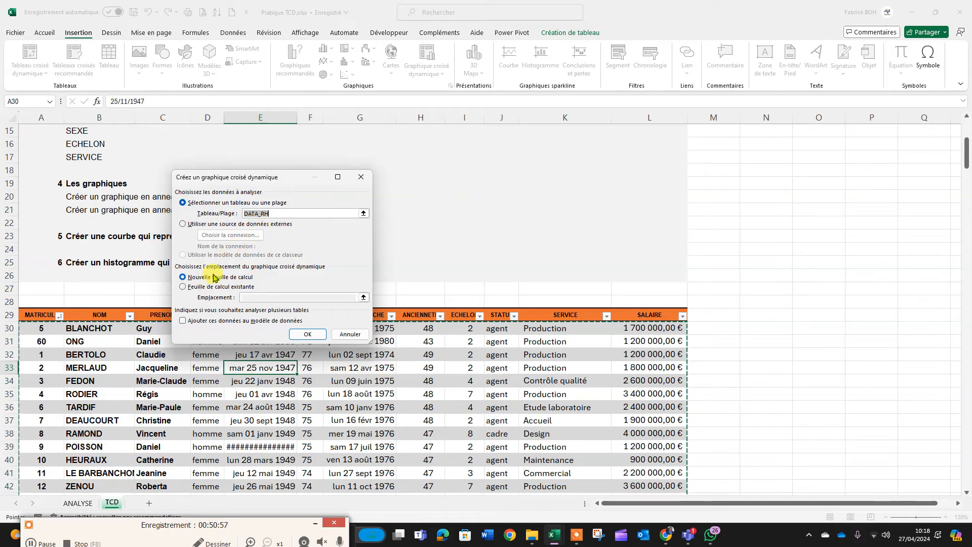
{"action": "left_click", "coordinate": [193, 289]}
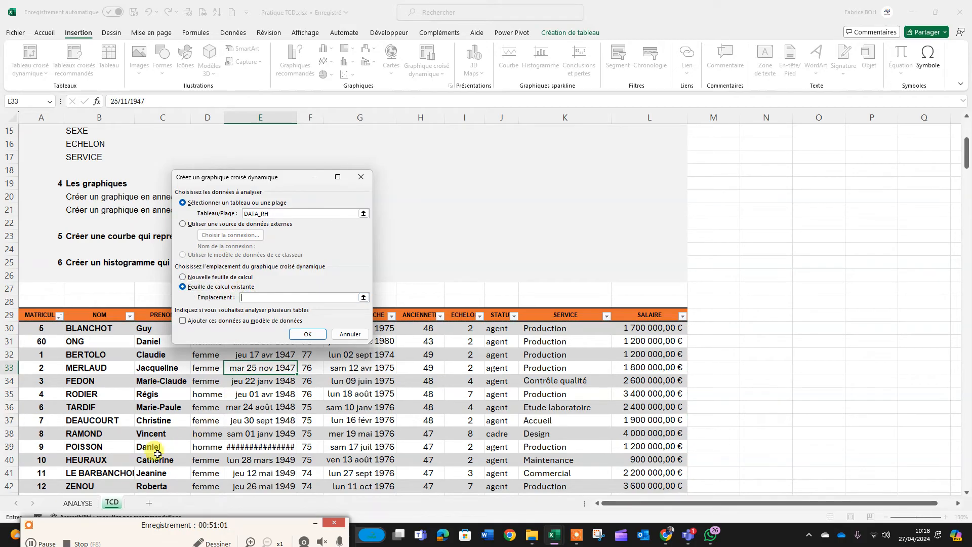
{"action": "left_click", "coordinate": [78, 508]}
{"action": "left_click", "coordinate": [85, 500]}
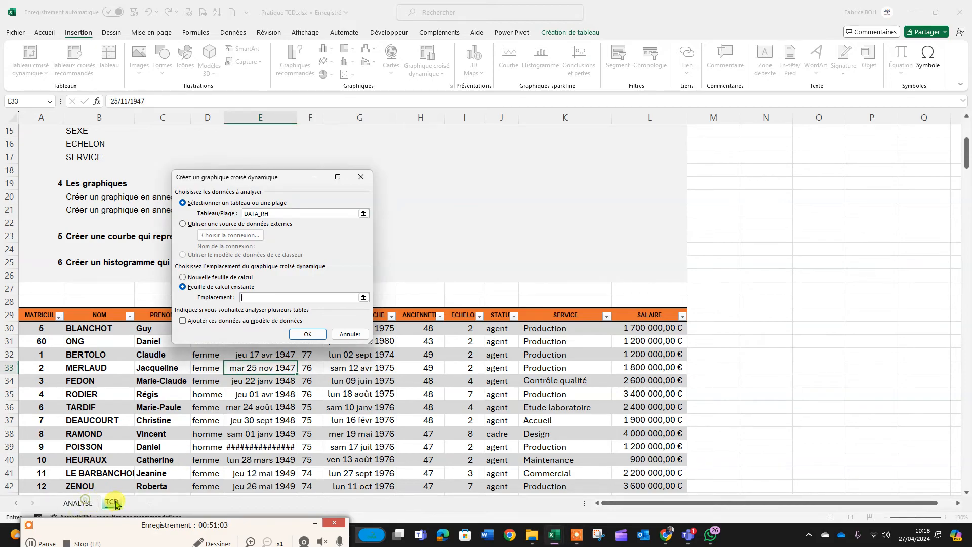
{"action": "left_click", "coordinate": [83, 503]}
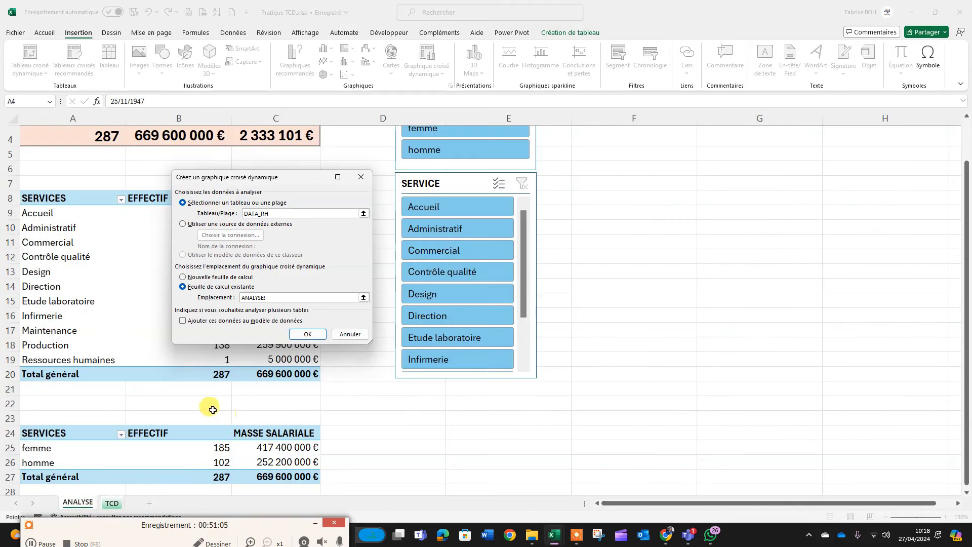
{"action": "scroll", "coordinate": [555, 304], "scroll_direction": "up", "scroll_amount": 1}
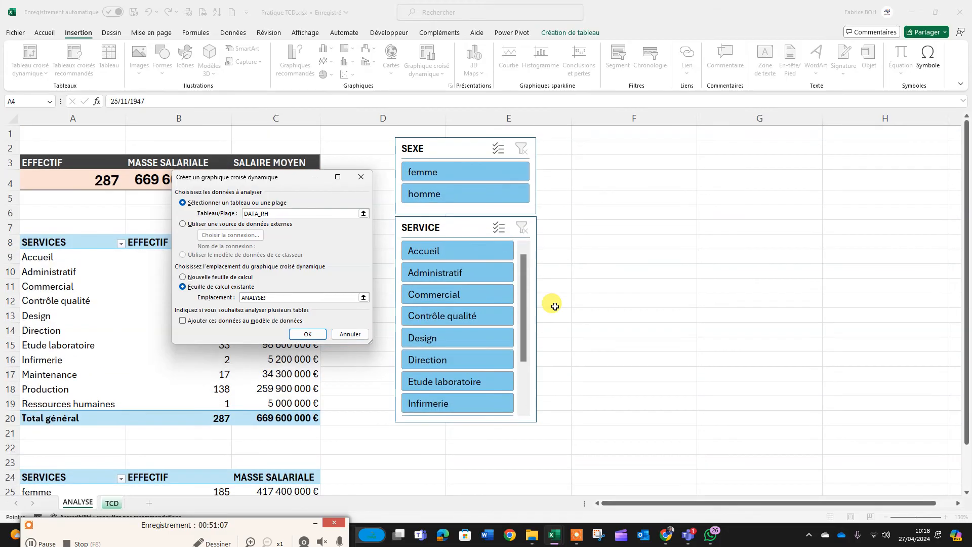
{"action": "scroll", "coordinate": [658, 299], "scroll_direction": "down", "scroll_amount": 1}
{"action": "scroll", "coordinate": [708, 227], "scroll_direction": "up", "scroll_amount": 1}
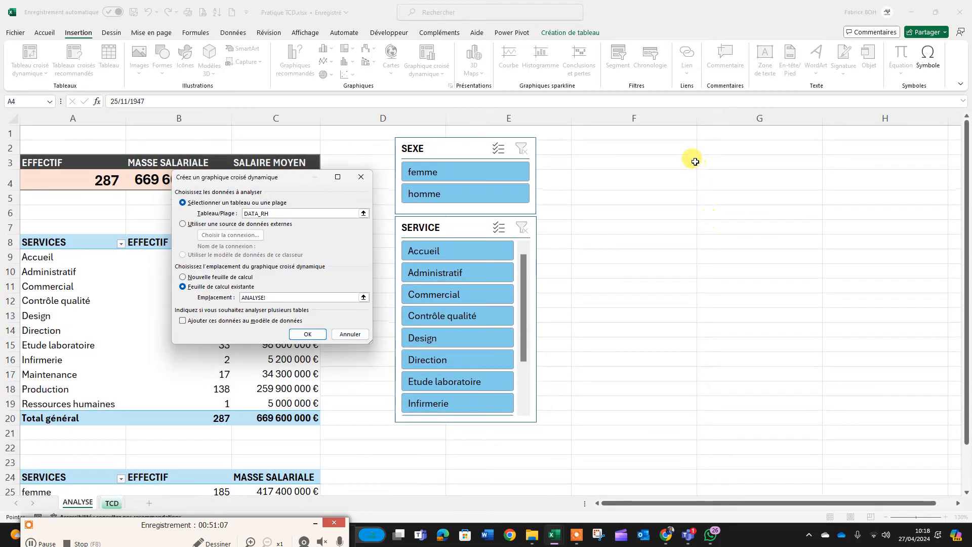
{"action": "left_click", "coordinate": [672, 149]}
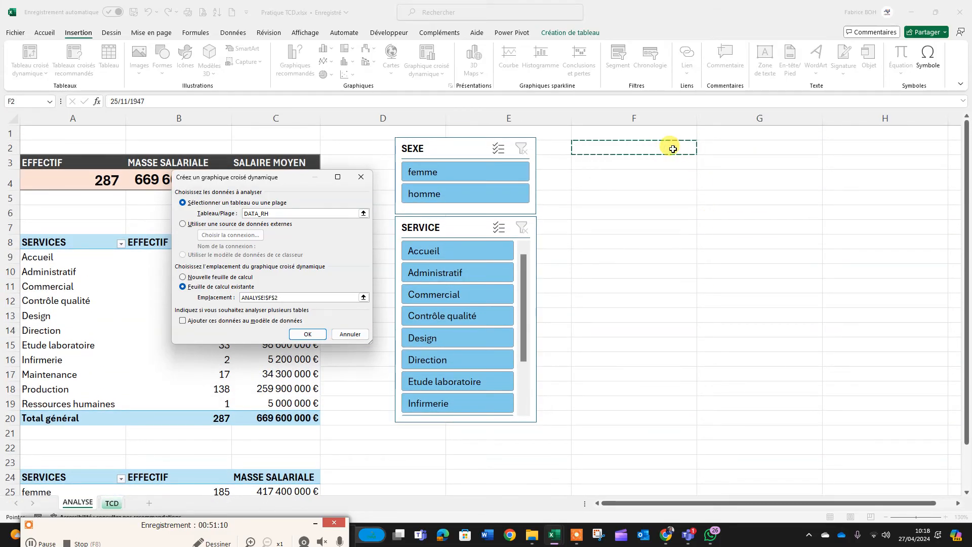
{"action": "scroll", "coordinate": [384, 362], "scroll_direction": "down", "scroll_amount": 7}
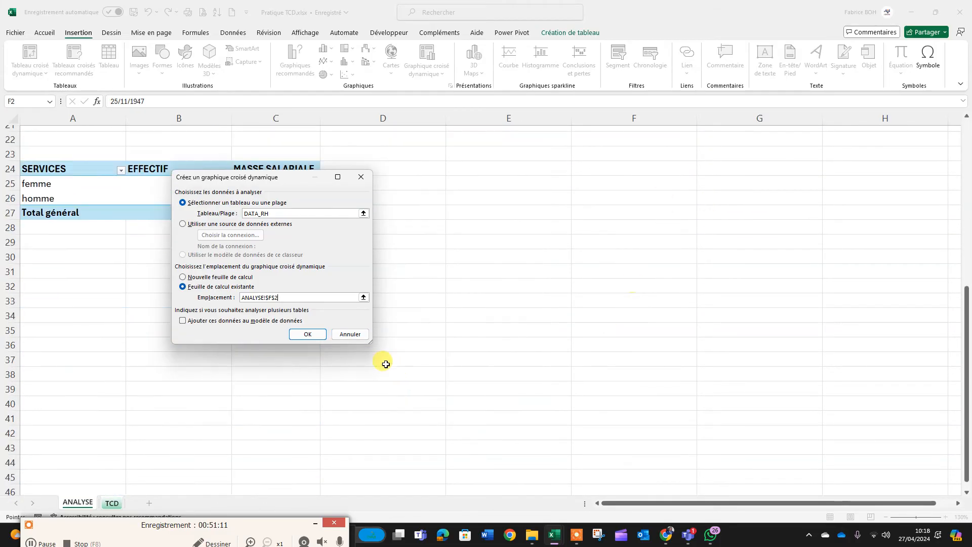
{"action": "left_click", "coordinate": [49, 302]}
{"action": "scroll", "coordinate": [80, 343], "scroll_direction": "up", "scroll_amount": 3}
{"action": "scroll", "coordinate": [79, 342], "scroll_direction": "up", "scroll_amount": 1}
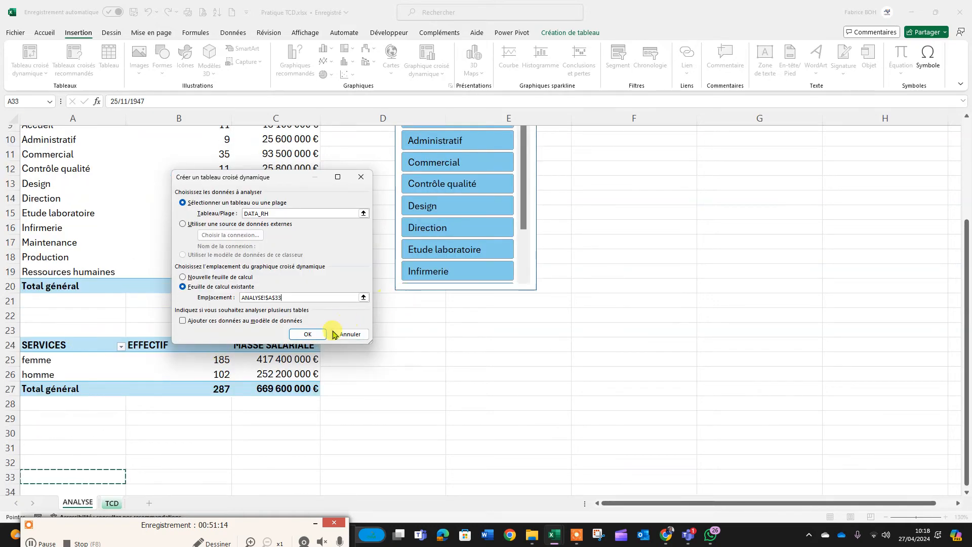
{"action": "left_click", "coordinate": [308, 335]}
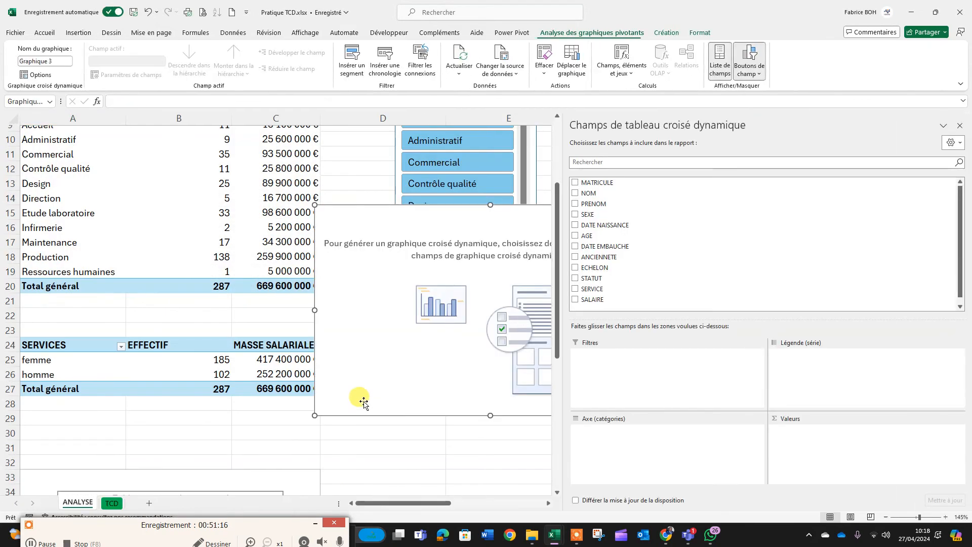
Plot the count of NOM by SEXE in the new pivot chart, with SEXE as the category axis.
{"action": "scroll", "coordinate": [355, 392], "scroll_direction": "down", "scroll_amount": 5}
{"action": "left_click_drag", "start_coordinate": [76, 273], "coordinate": [213, 447]}
{"action": "left_click_drag", "start_coordinate": [419, 167], "coordinate": [364, 325]}
{"action": "left_click_drag", "start_coordinate": [299, 312], "coordinate": [373, 306]}
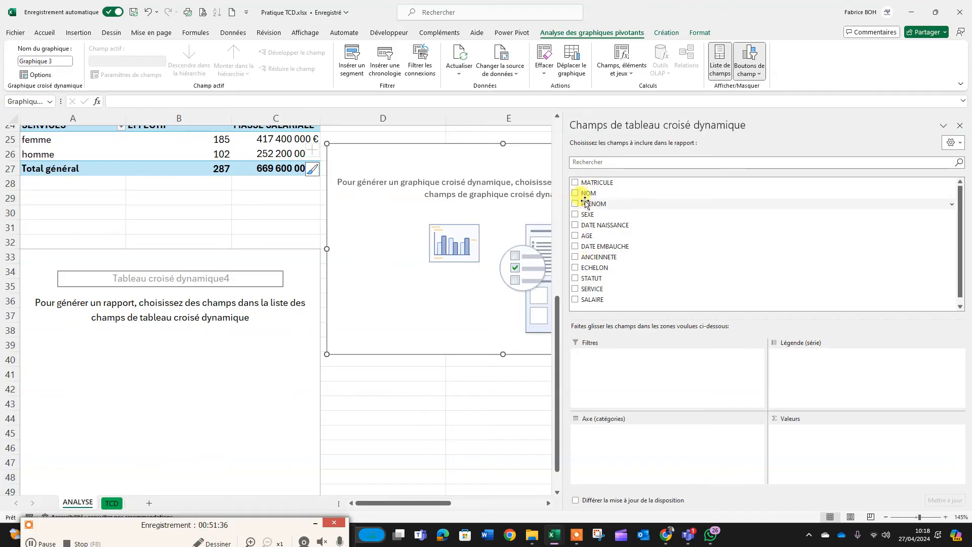
{"action": "left_click_drag", "start_coordinate": [590, 212], "coordinate": [633, 450]}
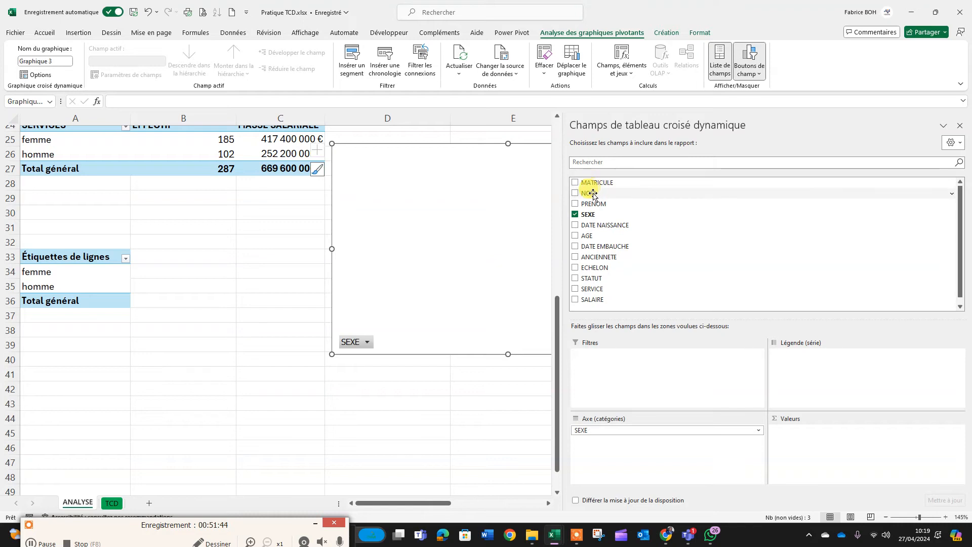
{"action": "left_click_drag", "start_coordinate": [590, 193], "coordinate": [782, 447]}
Compare the pivot table at A33 with its chart, and move the chart across columns B to E, starting at row 30.
{"action": "left_click_drag", "start_coordinate": [168, 261], "coordinate": [174, 307]}
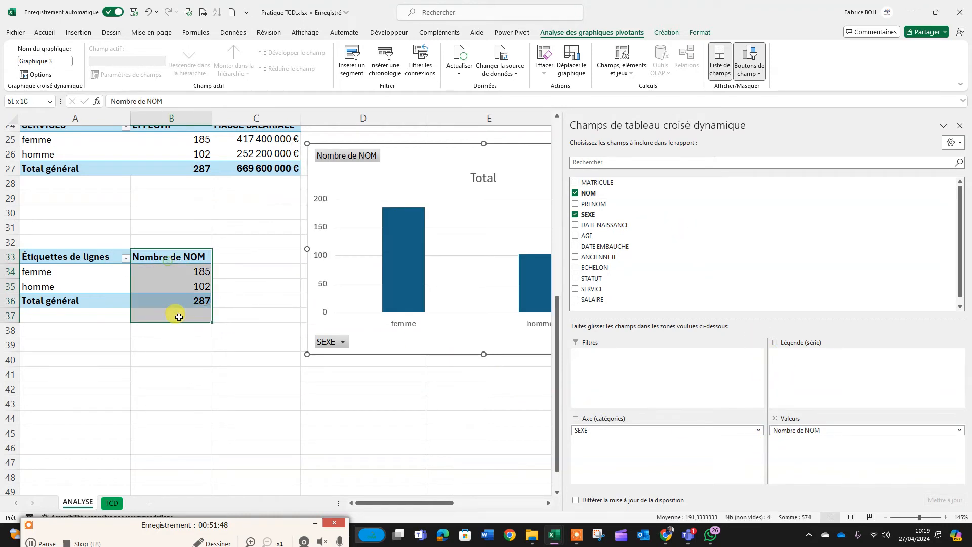
{"action": "left_click_drag", "start_coordinate": [84, 257], "coordinate": [91, 296]}
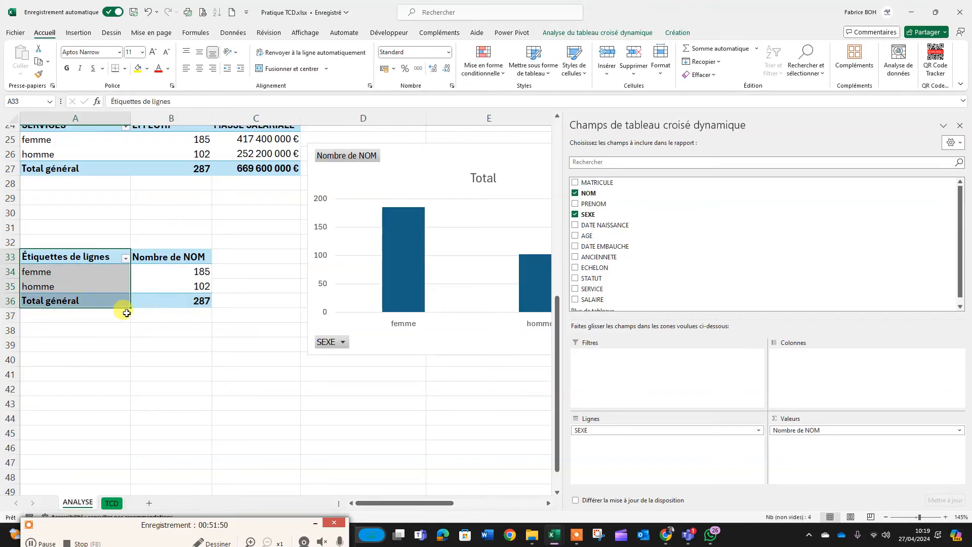
{"action": "left_click_drag", "start_coordinate": [437, 147], "coordinate": [262, 218]}
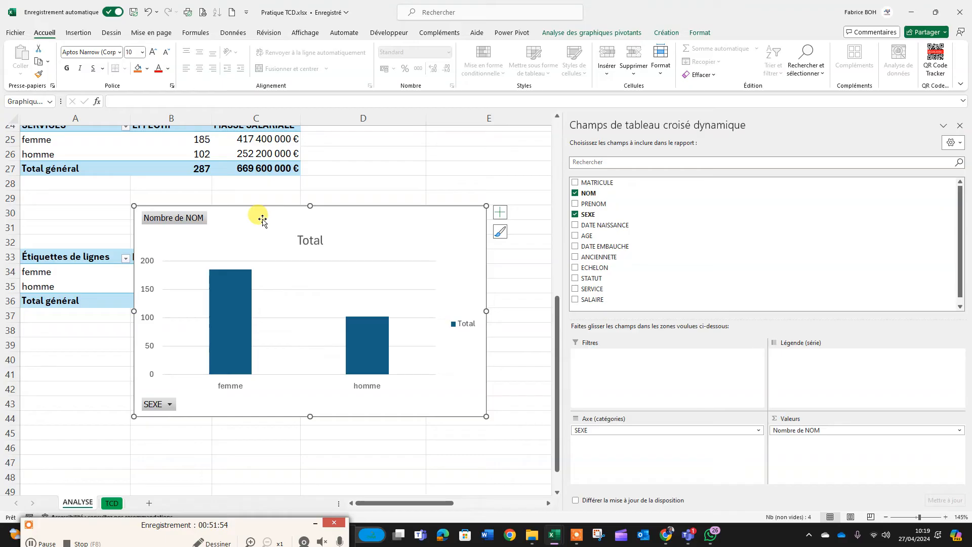
Change the type of the pivot chart by SEXE from clustered columns to a doughnut (Anneau).
{"action": "left_click", "coordinate": [606, 36]}
{"action": "left_click", "coordinate": [666, 34]}
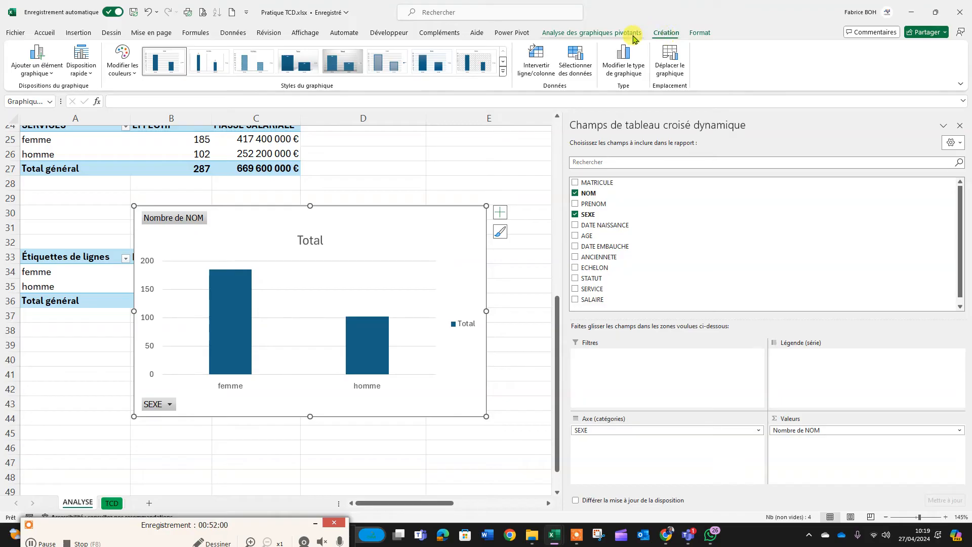
{"action": "left_click", "coordinate": [623, 71]}
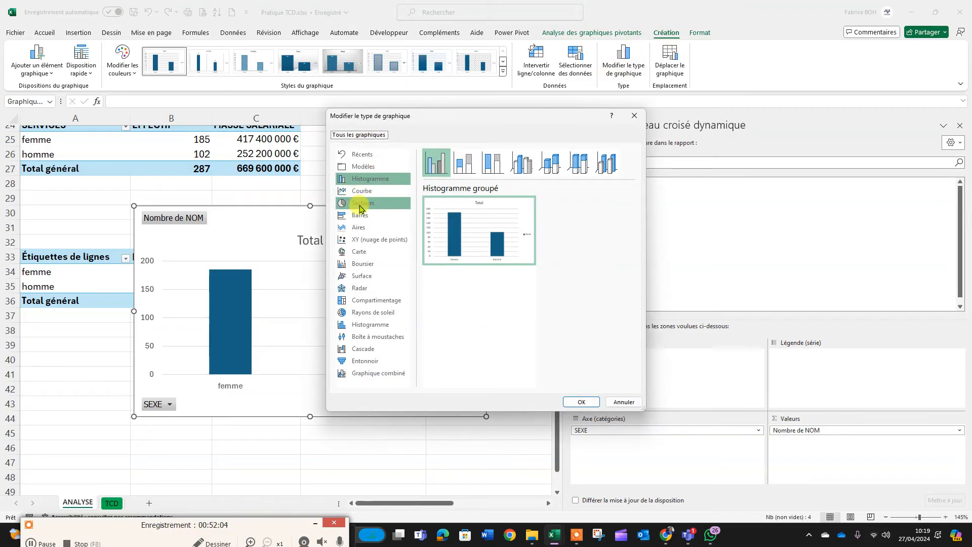
{"action": "left_click", "coordinate": [360, 204]}
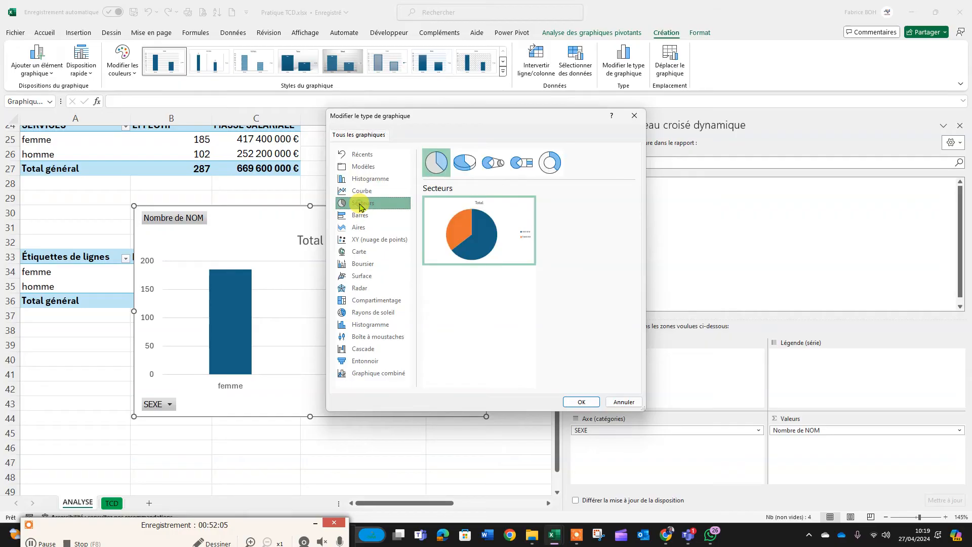
{"action": "left_click", "coordinate": [541, 166]}
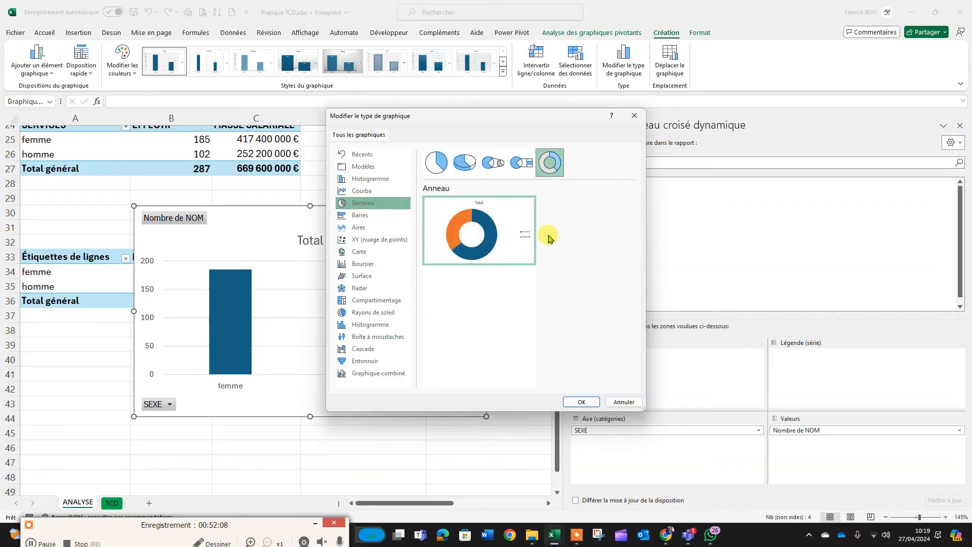
{"action": "left_click", "coordinate": [581, 401]}
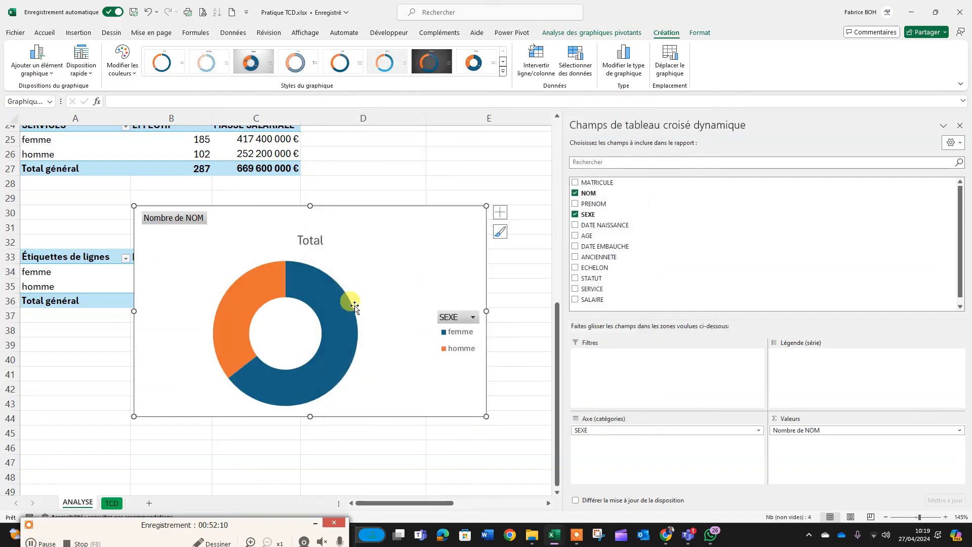
Shift the SEXE doughnut chart slightly to the right and apply chart Style 3 to it.
{"action": "mouse_move", "coordinate": [369, 214]}
{"action": "left_mouse_down"}
{"action": "mouse_move", "coordinate": [384, 246]}
{"action": "mouse_move", "coordinate": [385, 213]}
{"action": "left_mouse_up"}
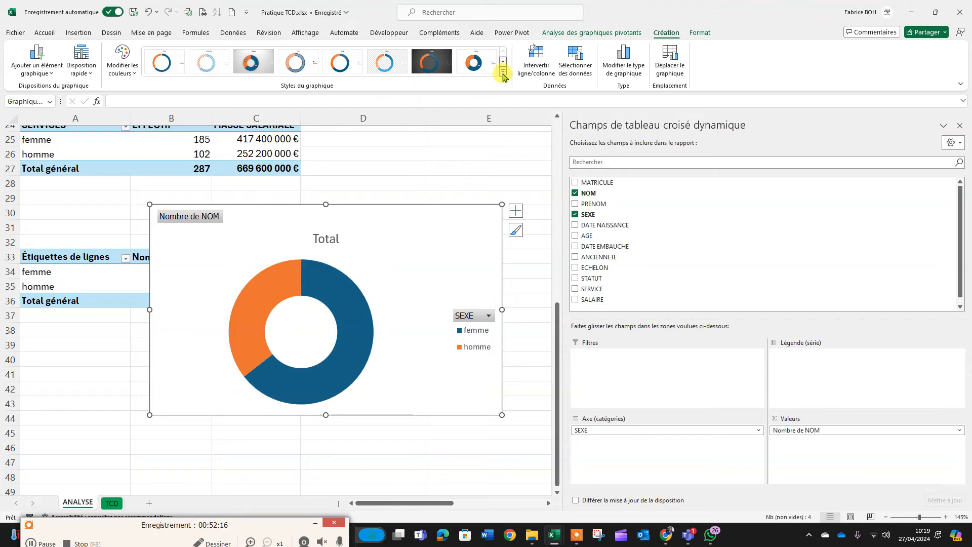
{"action": "left_click", "coordinate": [255, 64]}
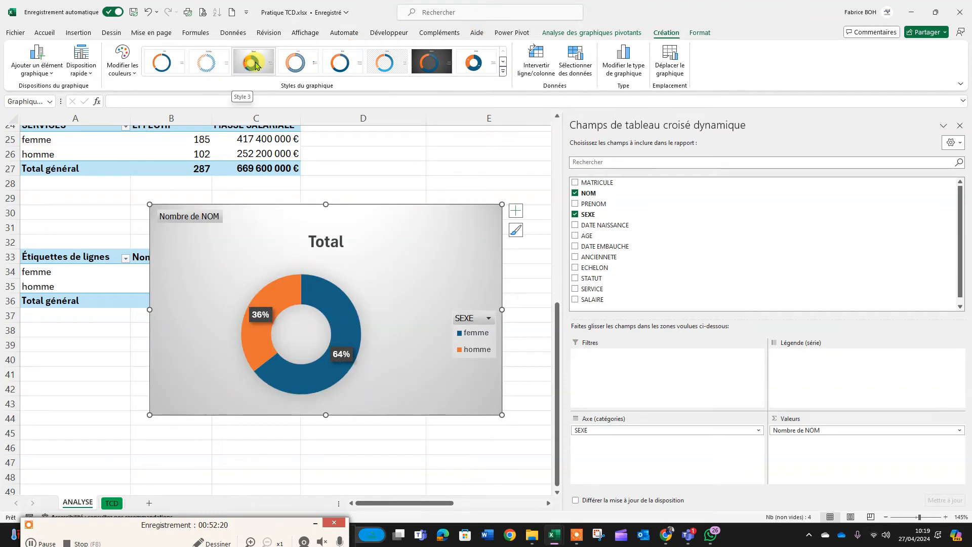
{"action": "left_click", "coordinate": [372, 456]}
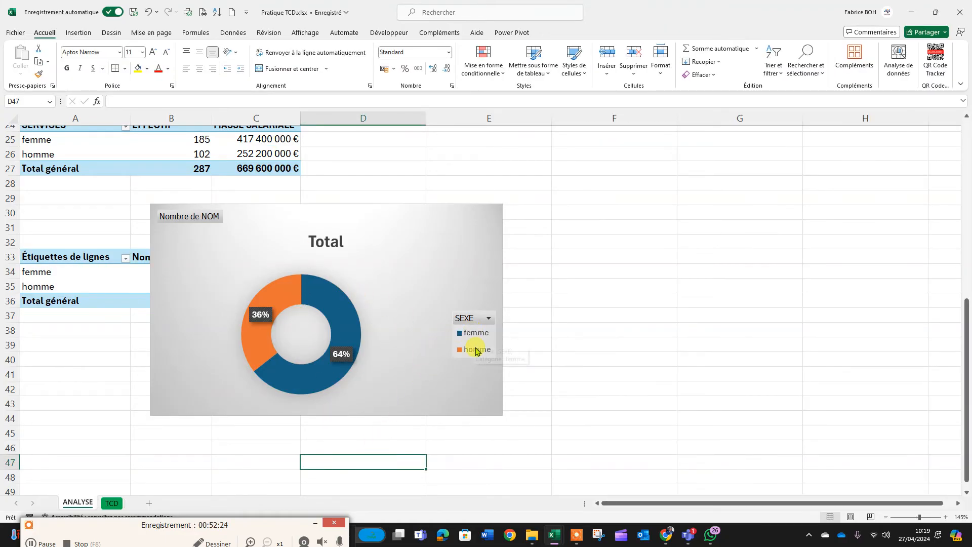
Hide all field buttons on the SEXE doughnut chart.
{"action": "left_click", "coordinate": [476, 350]}
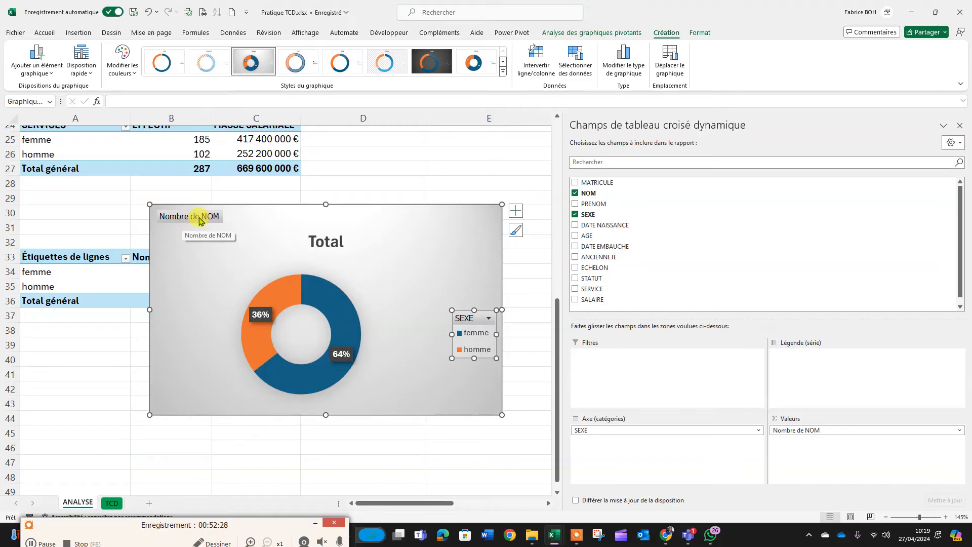
{"action": "right_click", "coordinate": [199, 217]}
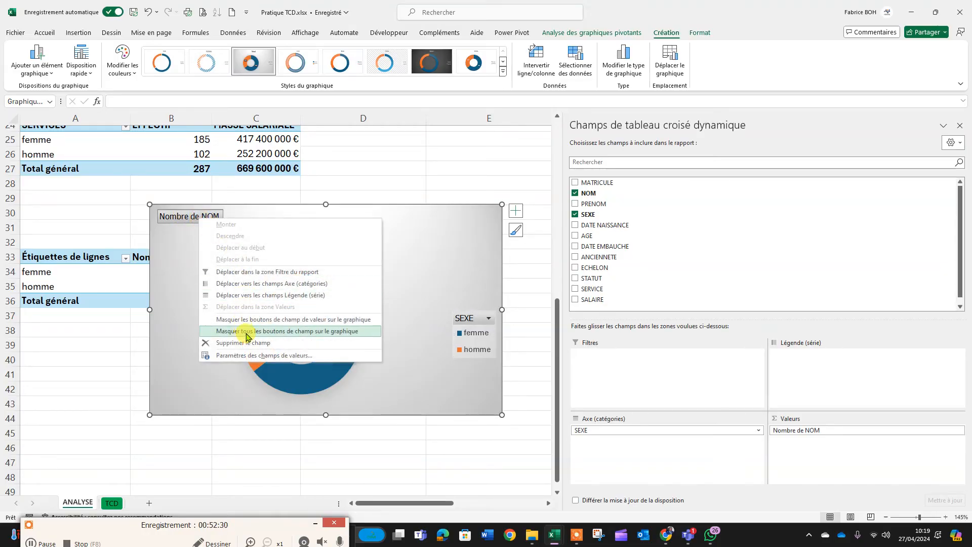
{"action": "right_click", "coordinate": [189, 217]}
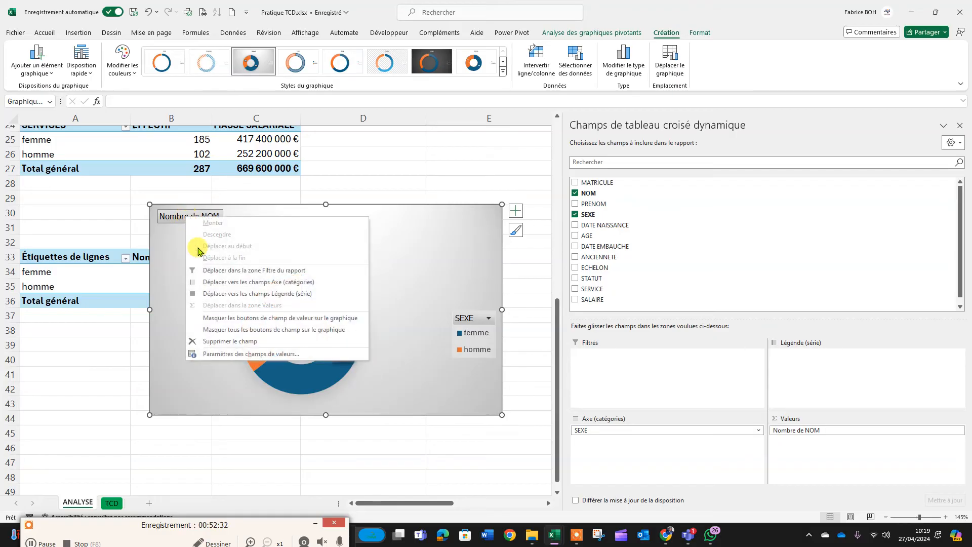
{"action": "left_click", "coordinate": [238, 331]}
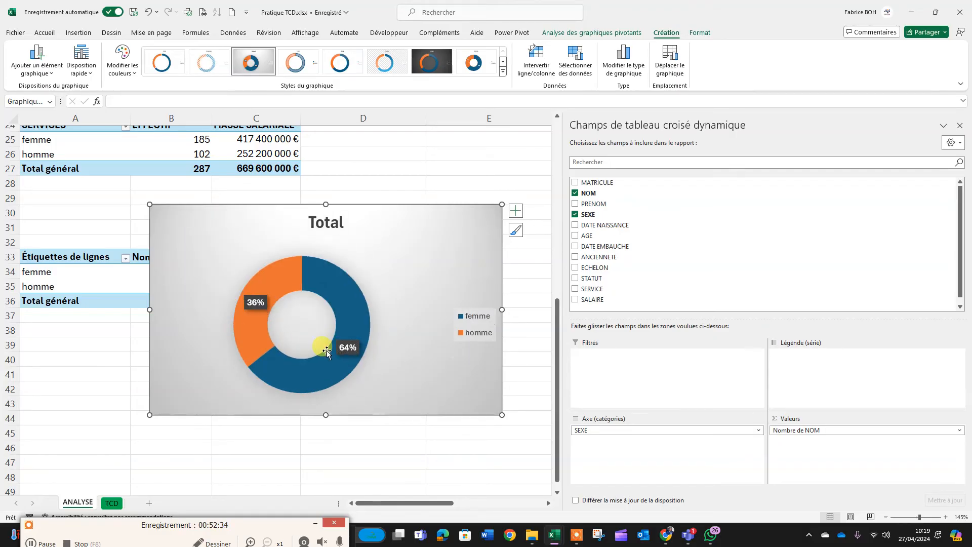
{"action": "double_click", "coordinate": [315, 222]}
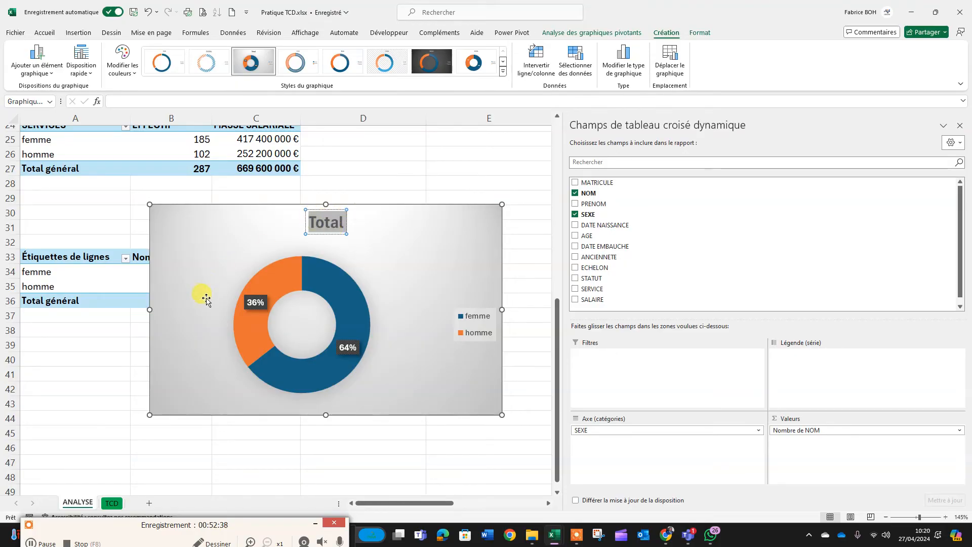
{"action": "left_click", "coordinate": [389, 271]}
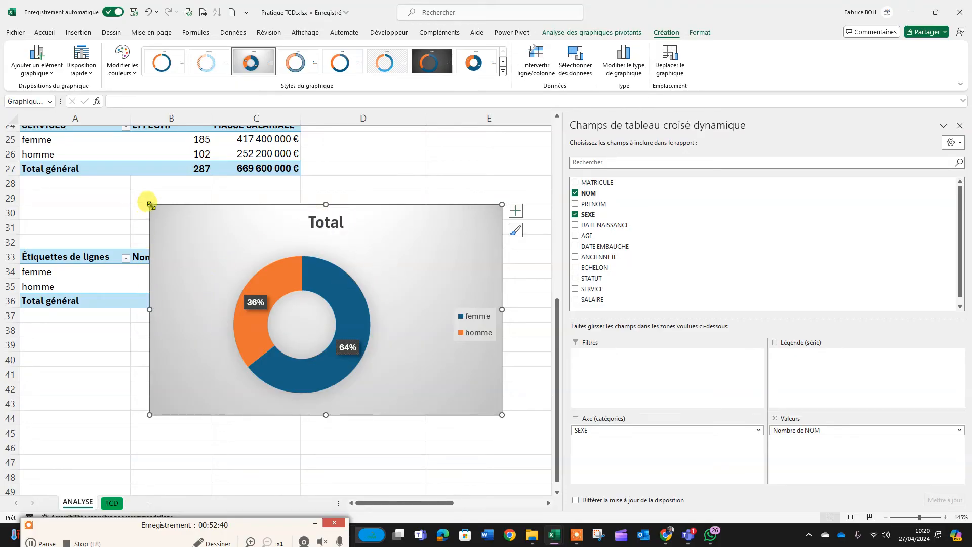
Shrink the SEXE doughnut chart from its upper-left corner and move it to column D, beside the per-sex pivot table at row 24.
{"action": "left_click_drag", "start_coordinate": [150, 205], "coordinate": [256, 229]}
{"action": "left_click_drag", "start_coordinate": [417, 248], "coordinate": [424, 353]}
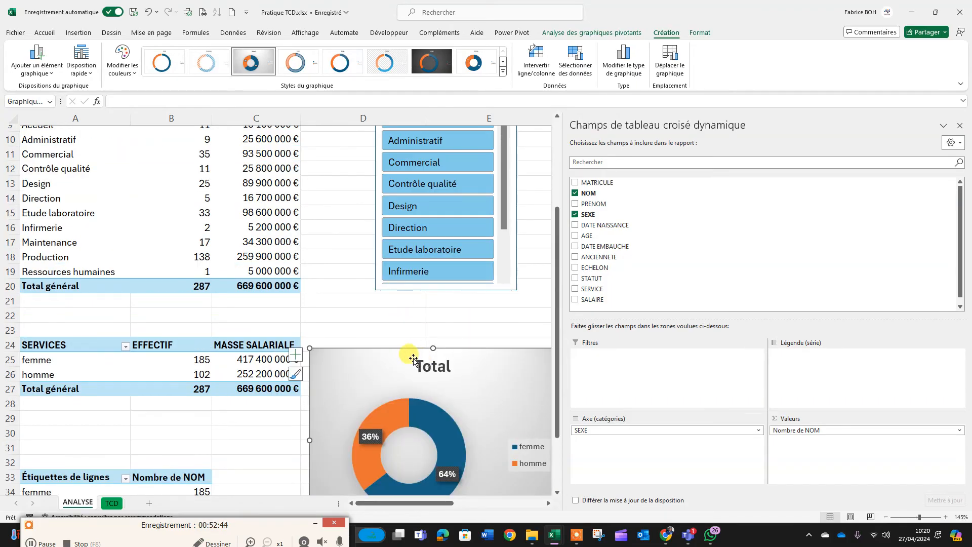
{"action": "scroll", "coordinate": [380, 347], "scroll_direction": "down", "scroll_amount": 4}
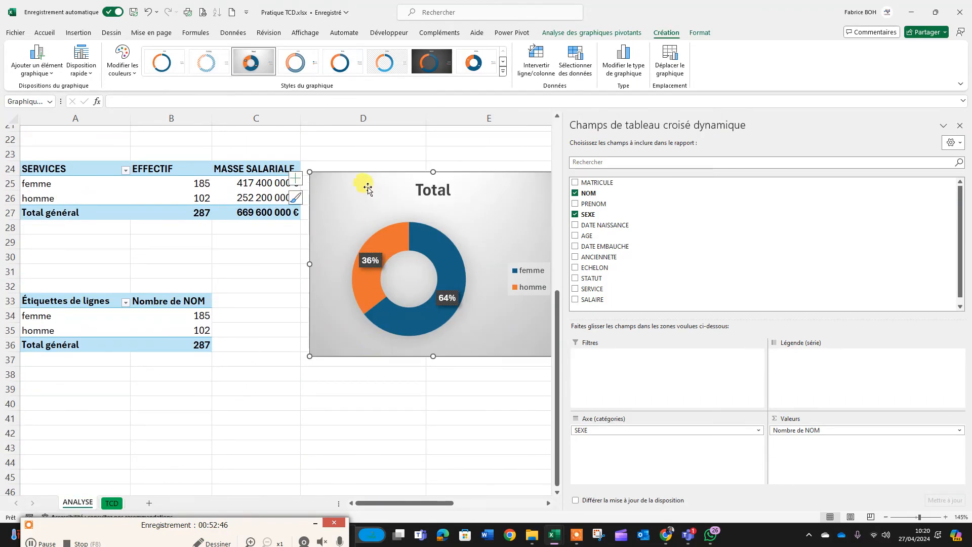
Cut the SEXE doughnut chart, paste it at cell F2 beside the slicers, and narrow the pivot field list.
{"action": "key", "text": "ctrl+x"}
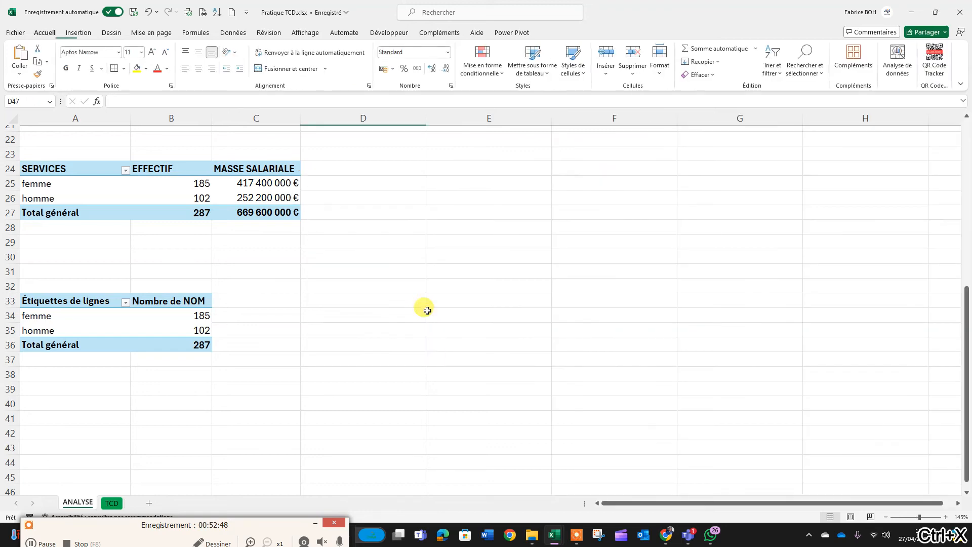
{"action": "scroll", "coordinate": [495, 330], "scroll_direction": "up", "scroll_amount": 7}
{"action": "left_click", "coordinate": [618, 143]}
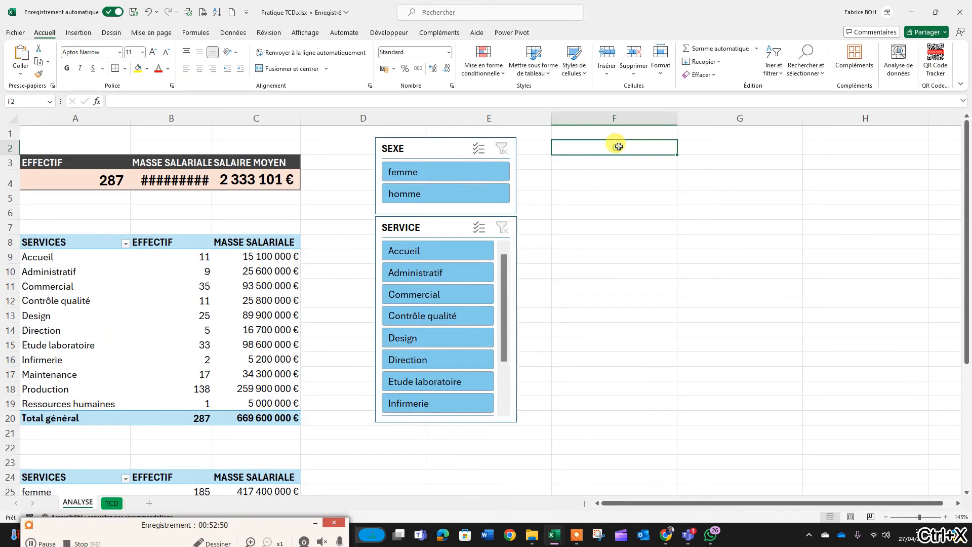
{"action": "key", "text": "ctrl+v"}
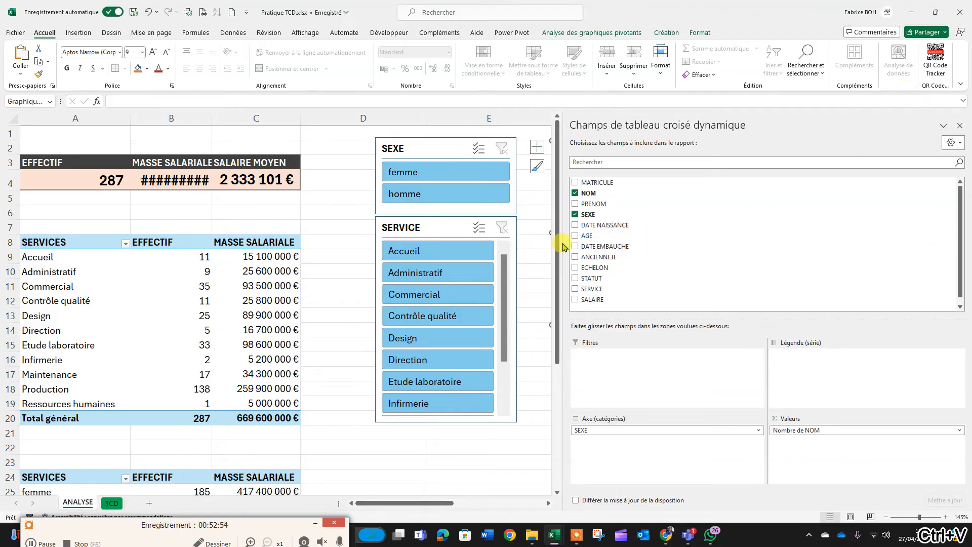
{"action": "left_click_drag", "start_coordinate": [564, 245], "coordinate": [805, 248]}
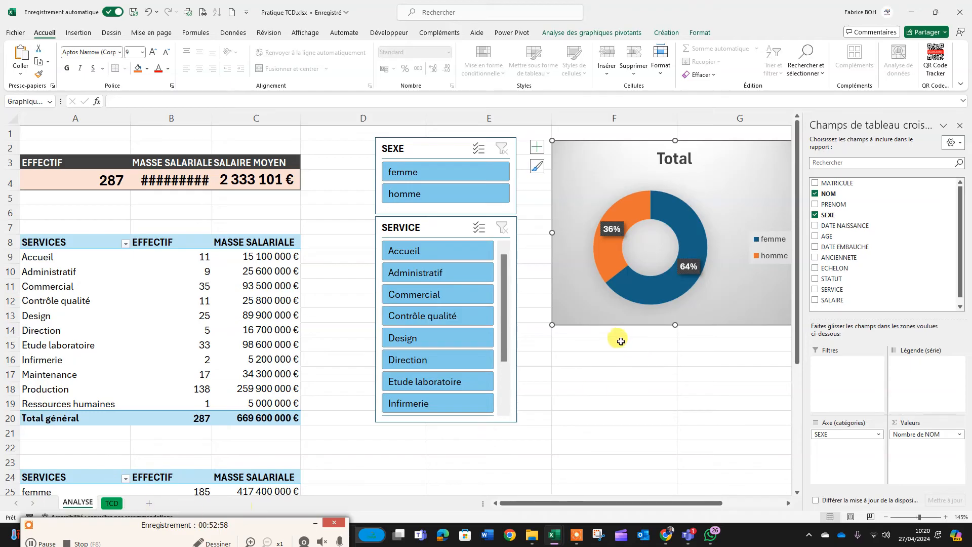
Read the exercise in row 21 of the TCD sheet about the doughnut chart by status.
{"action": "scroll", "coordinate": [621, 342], "scroll_direction": "down", "scroll_amount": 1}
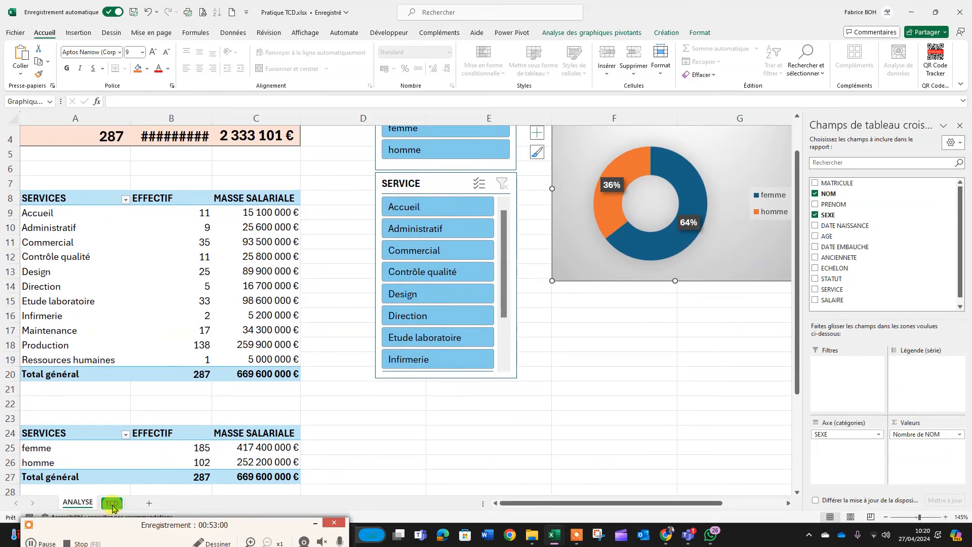
{"action": "left_click", "coordinate": [113, 503]}
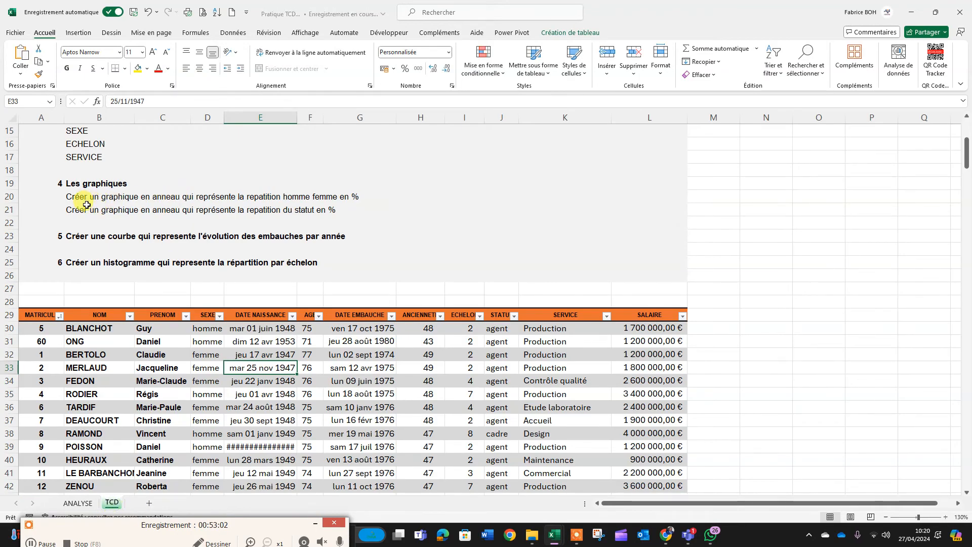
{"action": "left_click_drag", "start_coordinate": [178, 211], "coordinate": [328, 209]}
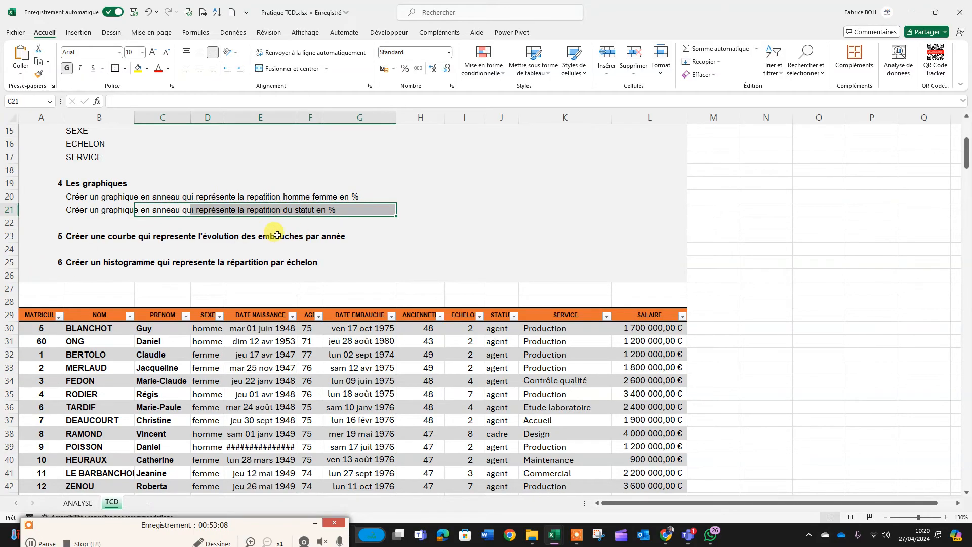
On the ANALYSE sheet, copy the pivot table at A33 to cell A39 and replace SEXE with STATUT in the copy's rows.
{"action": "left_click", "coordinate": [77, 502]}
{"action": "scroll", "coordinate": [142, 433], "scroll_direction": "down", "scroll_amount": 7}
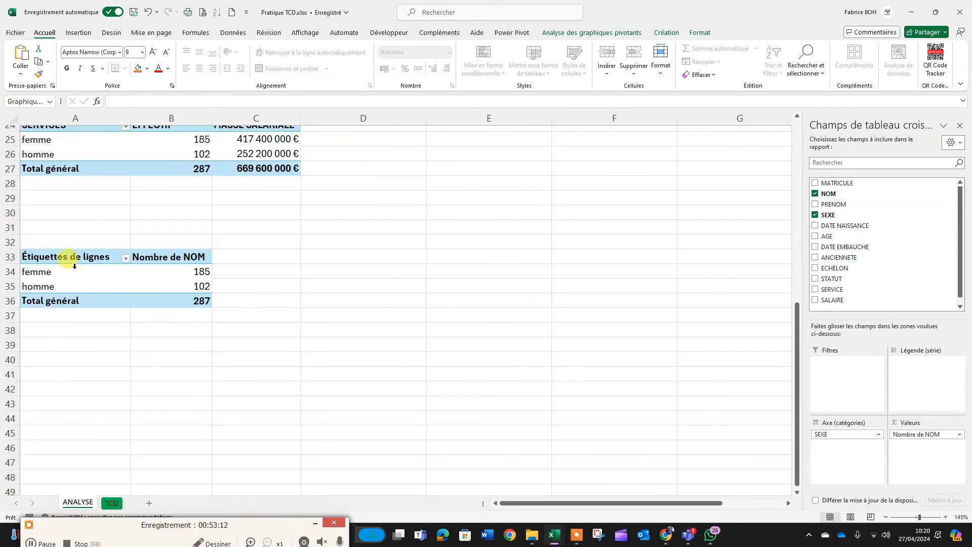
{"action": "left_click_drag", "start_coordinate": [75, 265], "coordinate": [175, 301]}
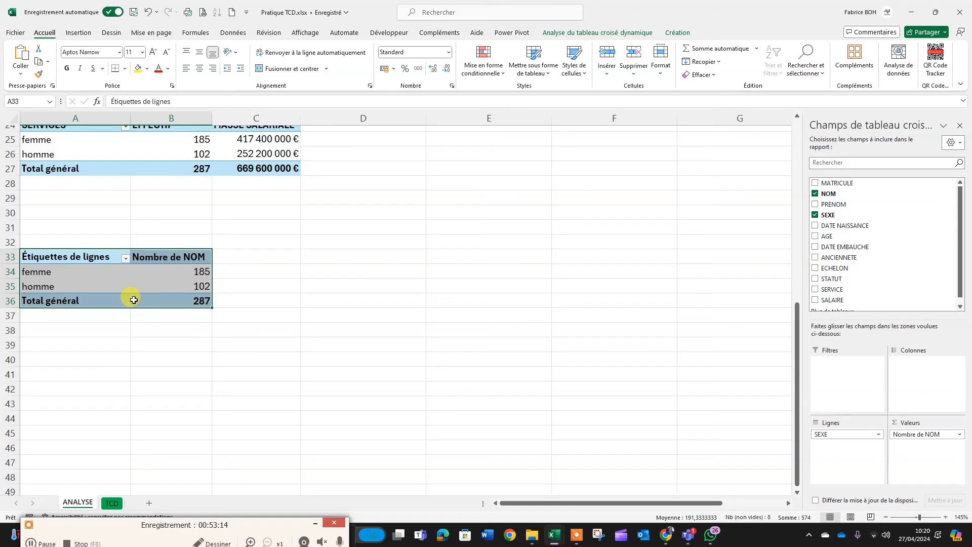
{"action": "key", "text": "ctrl+c"}
{"action": "left_click", "coordinate": [71, 343]}
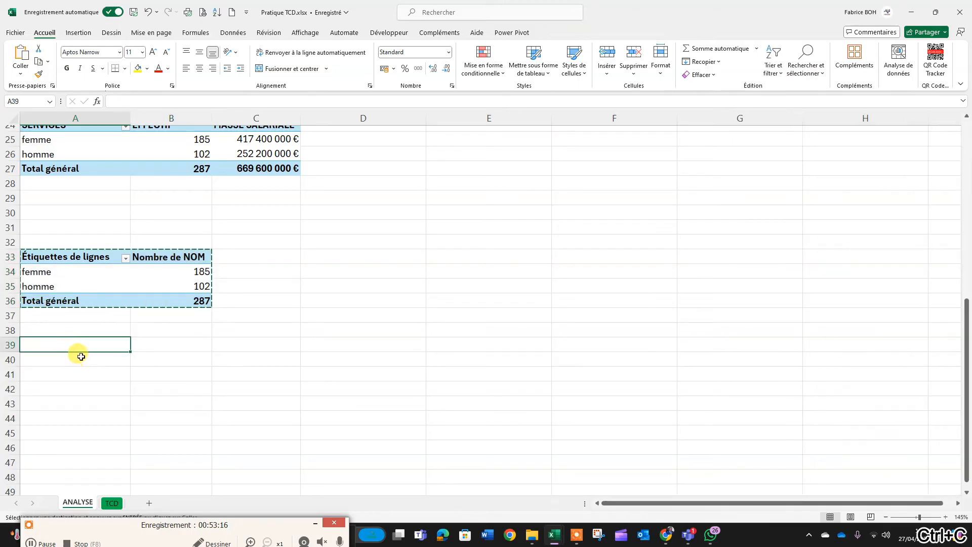
{"action": "key", "text": "ctrl+v"}
{"action": "left_click", "coordinate": [79, 359]}
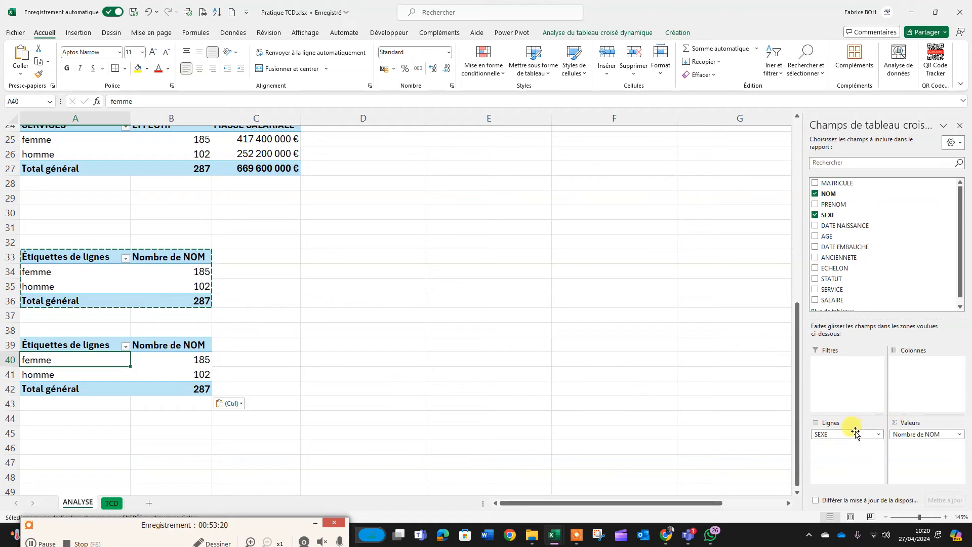
{"action": "mouse_move", "coordinate": [855, 434]}
{"action": "left_mouse_down"}
{"action": "mouse_move", "coordinate": [857, 282]}
{"action": "mouse_move", "coordinate": [846, 281]}
{"action": "mouse_move", "coordinate": [844, 448]}
{"action": "left_mouse_up"}
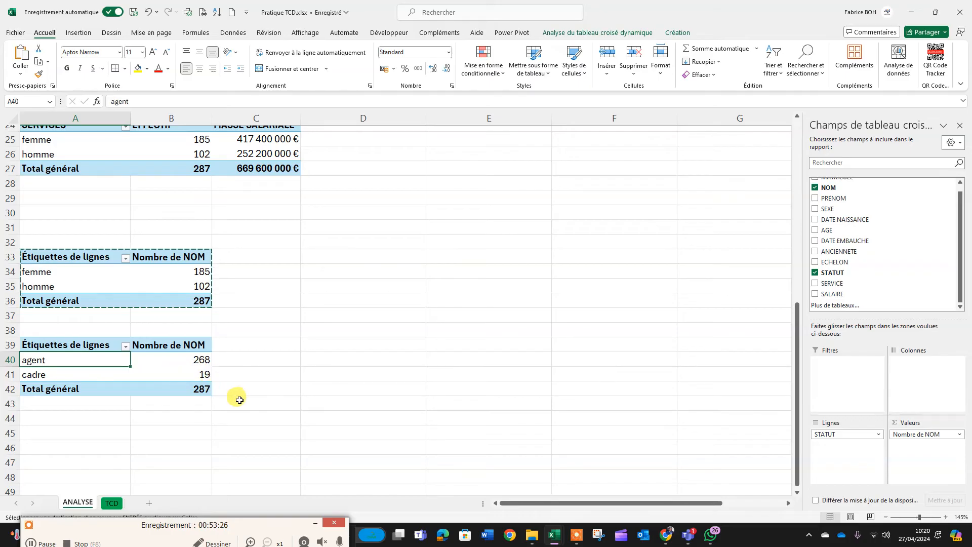
Insert a doughnut chart from the STATUT pivot table at A39 and hide all its field buttons.
{"action": "left_click", "coordinate": [178, 373]}
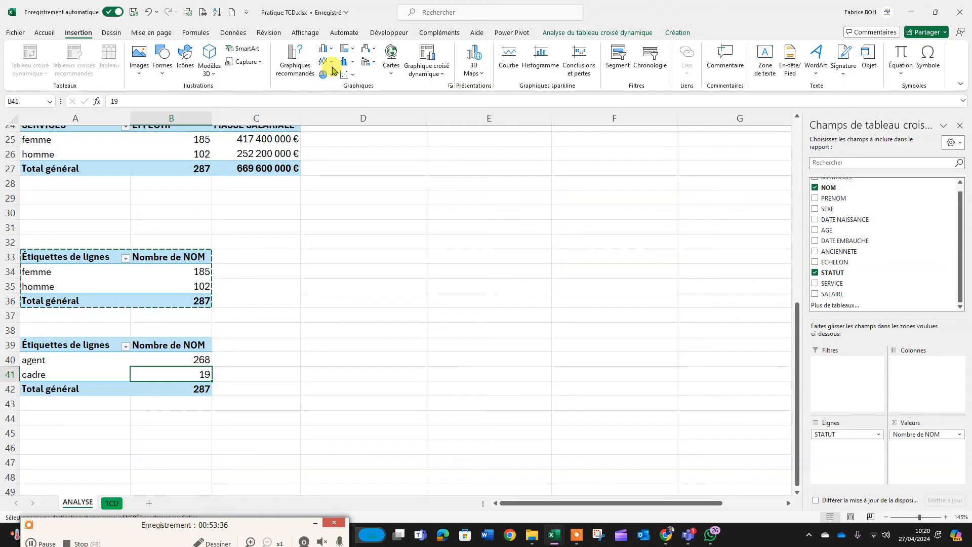
{"action": "left_click", "coordinate": [330, 74]}
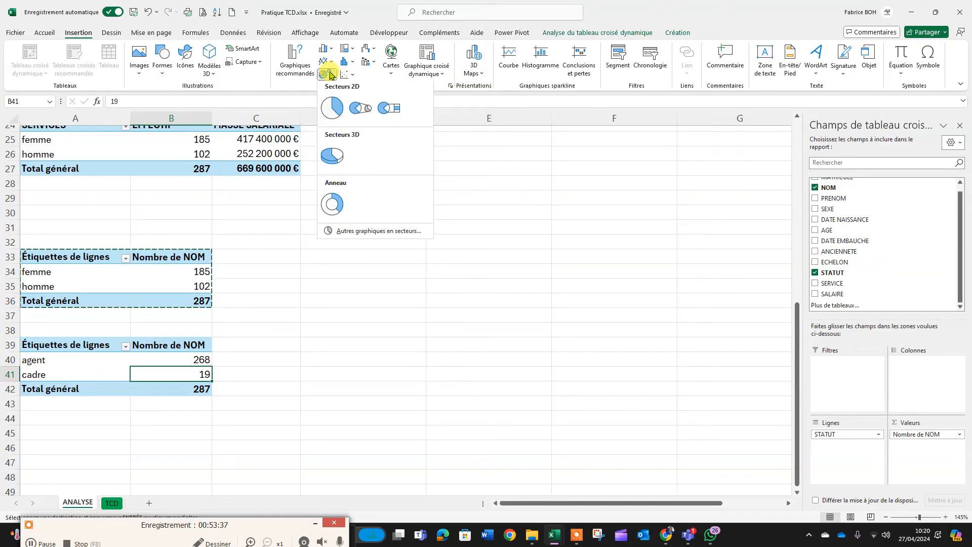
{"action": "left_click", "coordinate": [333, 207]}
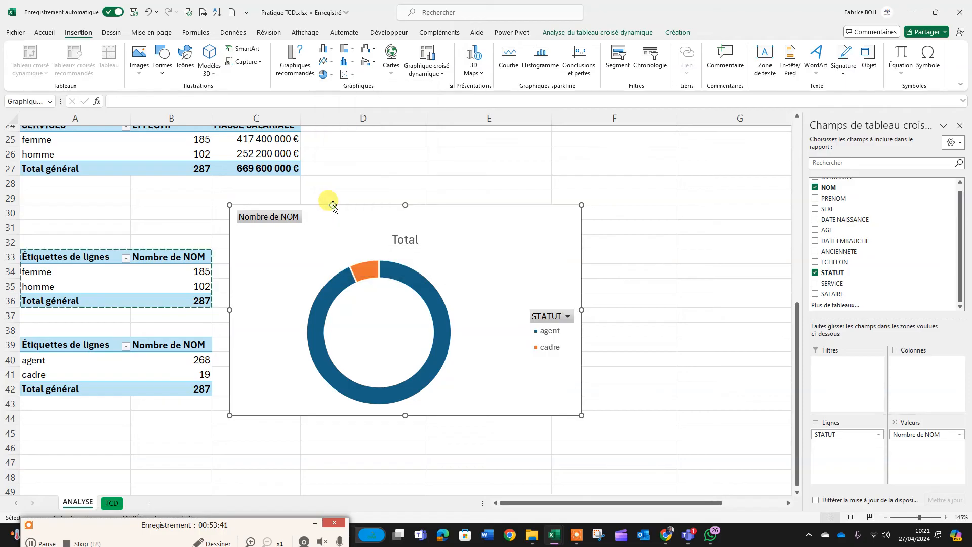
{"action": "right_click", "coordinate": [296, 223]}
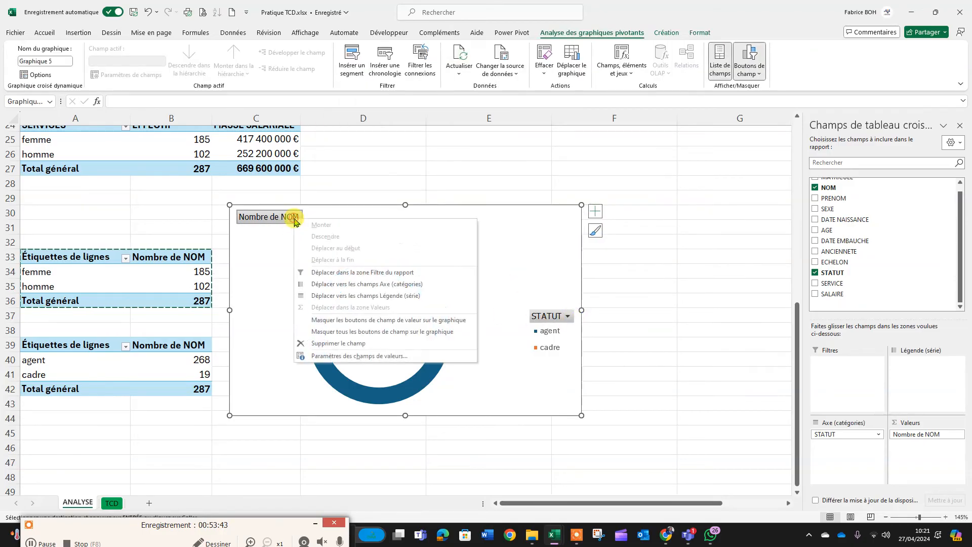
{"action": "left_click", "coordinate": [349, 332]}
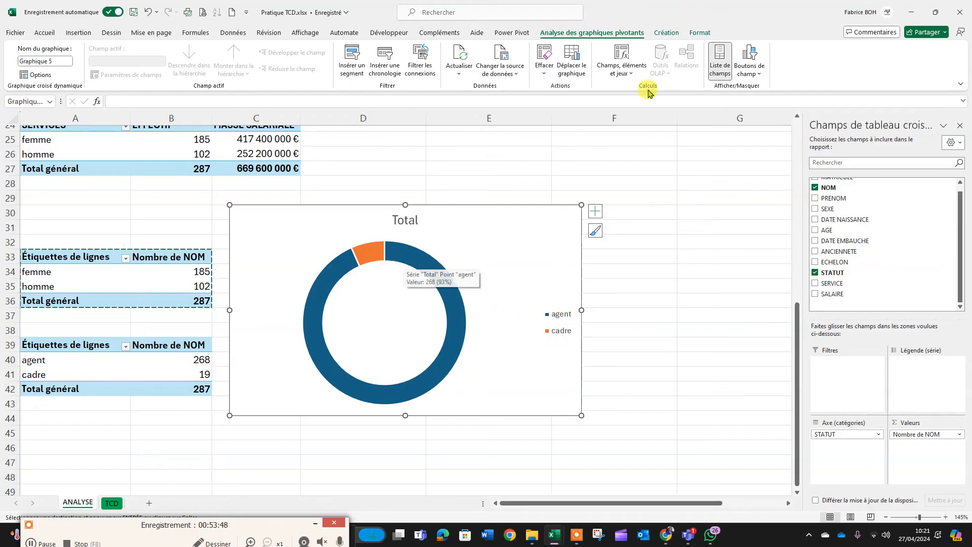
Apply the grey-gradient chart style with dark percentage labels to the STATUT doughnut chart and narrow the chart.
{"action": "left_click", "coordinate": [702, 33]}
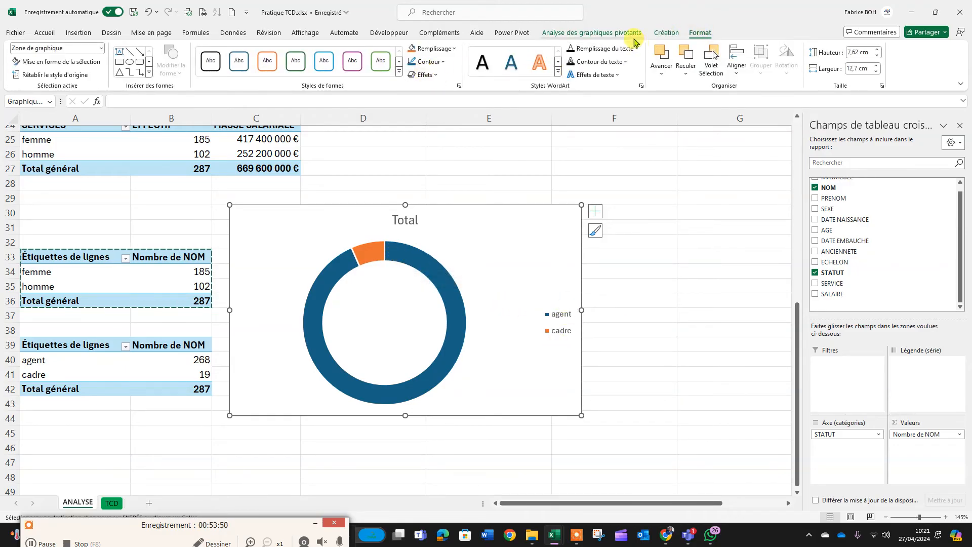
{"action": "left_click", "coordinate": [666, 34]}
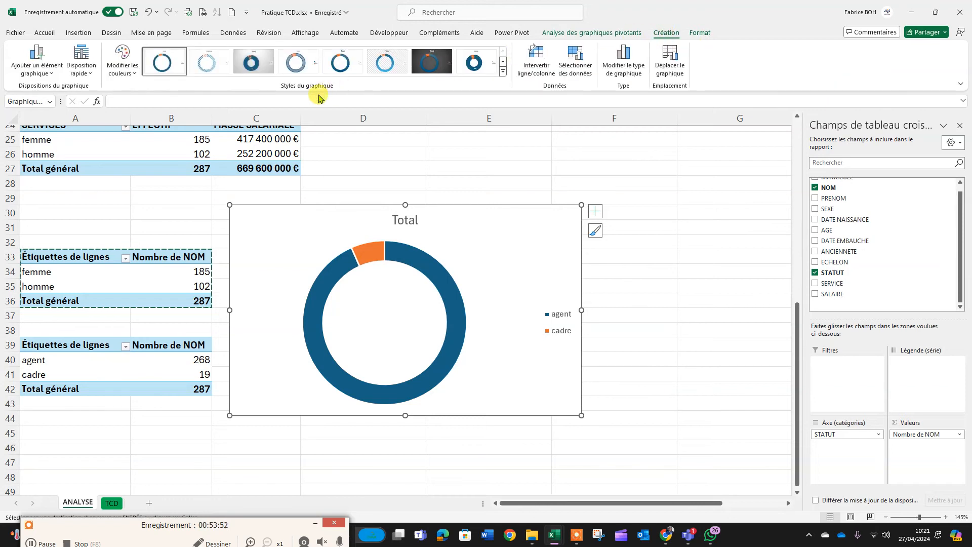
{"action": "left_click", "coordinate": [263, 66]}
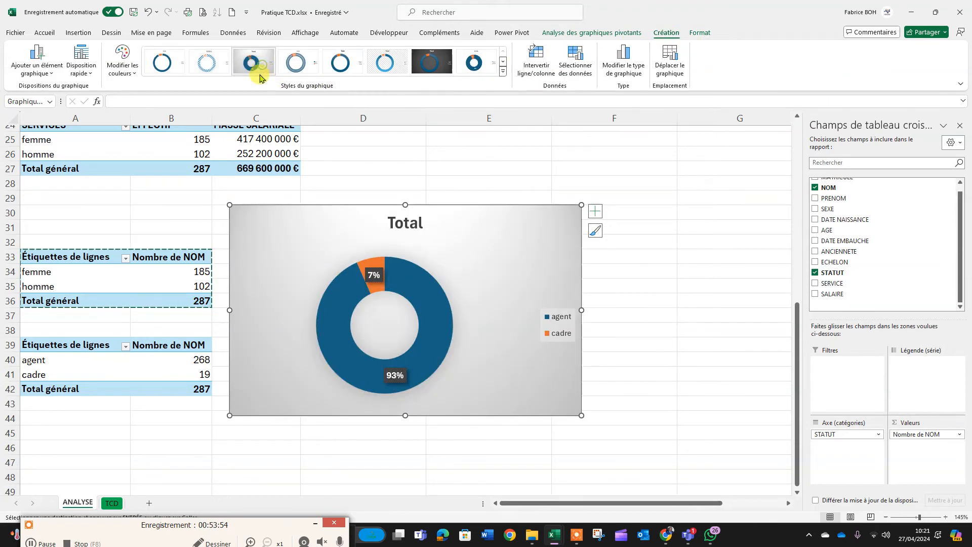
{"action": "left_click_drag", "start_coordinate": [582, 420], "coordinate": [473, 419]}
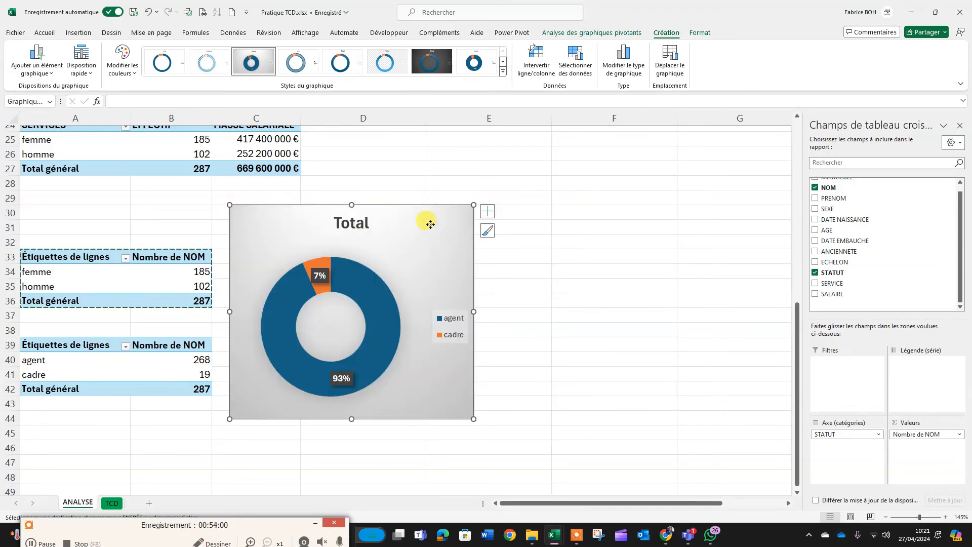
Cut the STATUT doughnut chart, paste it at cell F16, and align it directly beneath the SEXE doughnut chart.
{"action": "key", "text": "ctrl+x"}
{"action": "scroll", "coordinate": [527, 245], "scroll_direction": "up", "scroll_amount": 8}
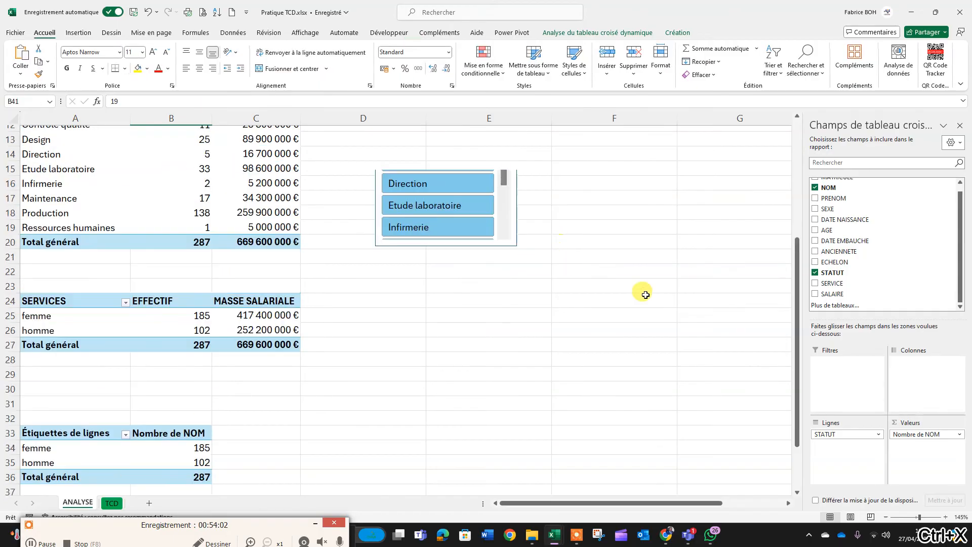
{"action": "left_click", "coordinate": [615, 359]}
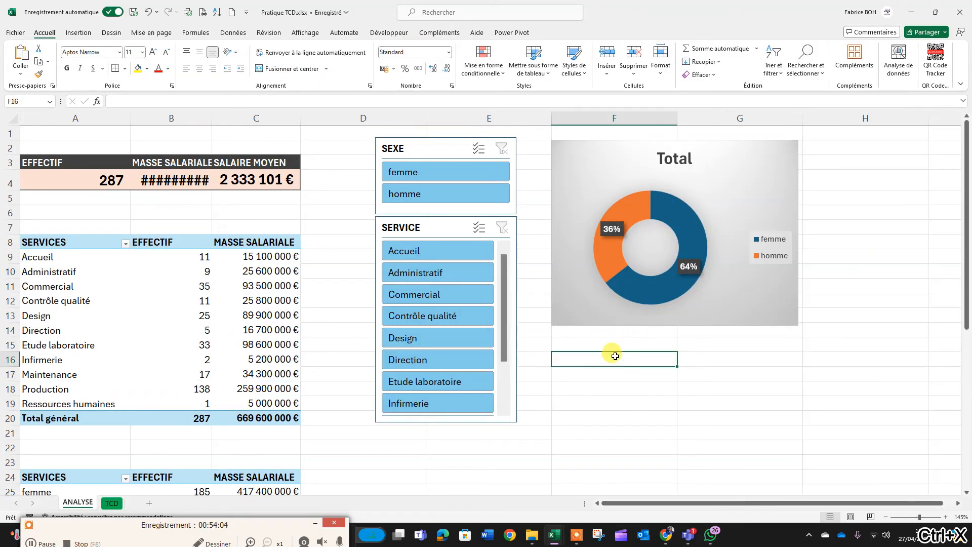
{"action": "key", "text": "ctrl+v"}
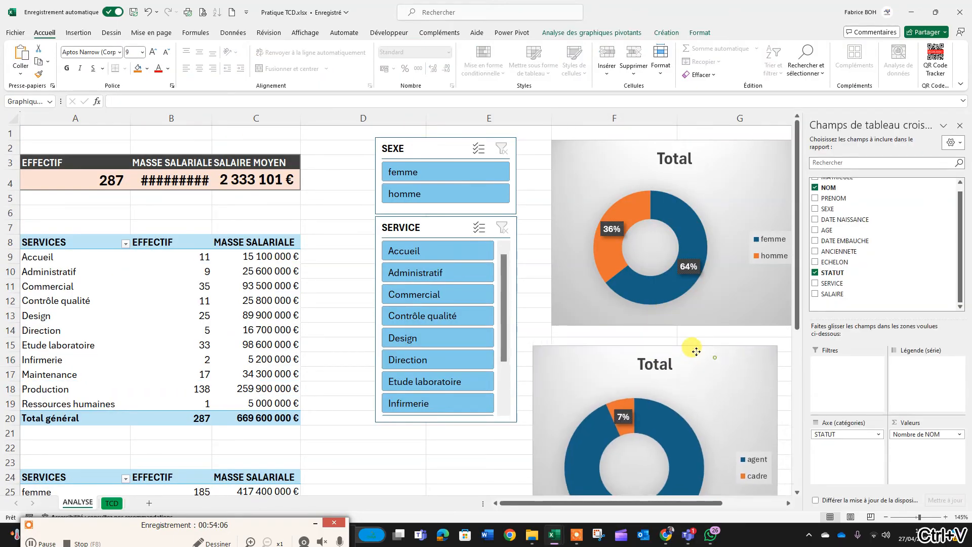
{"action": "left_click_drag", "start_coordinate": [697, 351], "coordinate": [712, 330]}
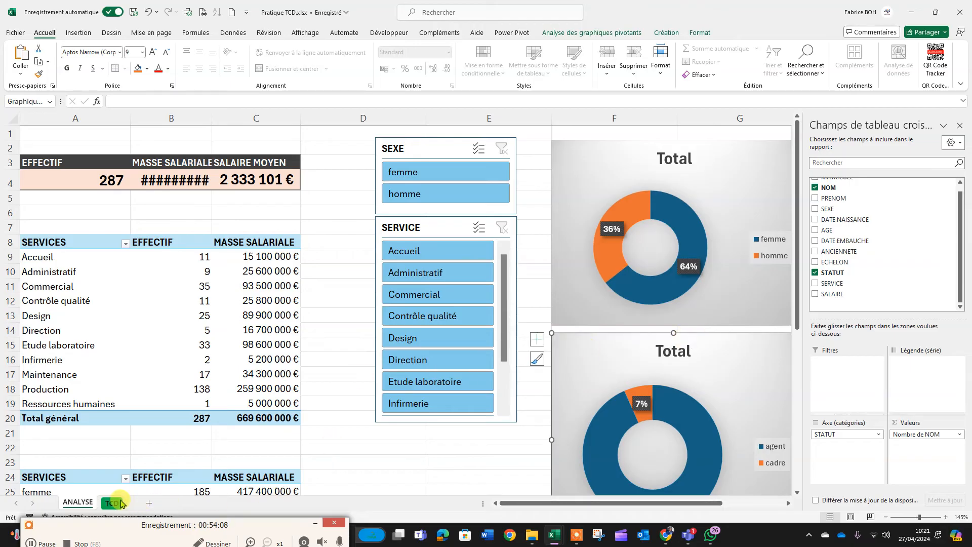
Review the two doughnut chart exercises in rows 20 and 21 of the TCD sheet against the charts on the ANALYSE sheet.
{"action": "left_click", "coordinate": [122, 502]}
{"action": "scroll", "coordinate": [245, 260], "scroll_direction": "up", "scroll_amount": 5}
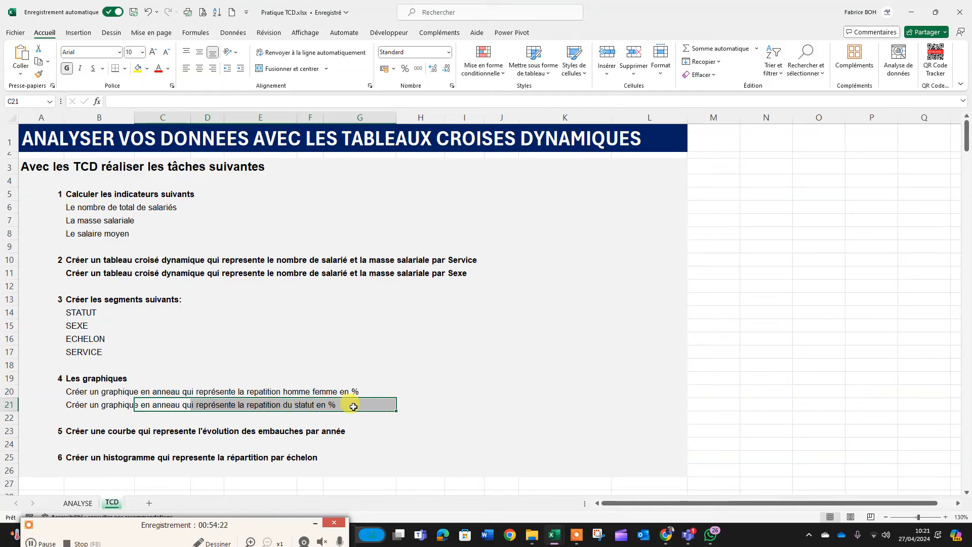
{"action": "left_click_drag", "start_coordinate": [256, 404], "coordinate": [317, 404]}
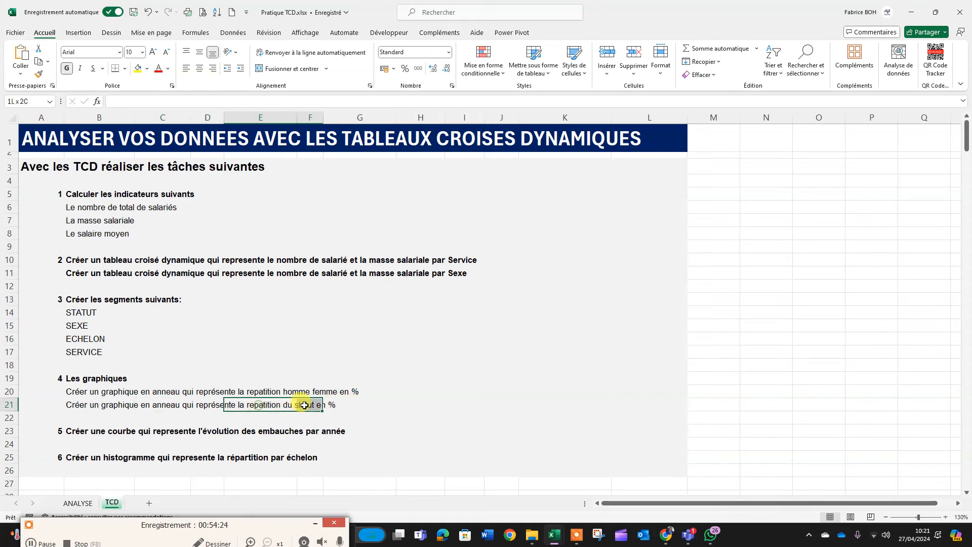
{"action": "left_click_drag", "start_coordinate": [133, 390], "coordinate": [369, 390]}
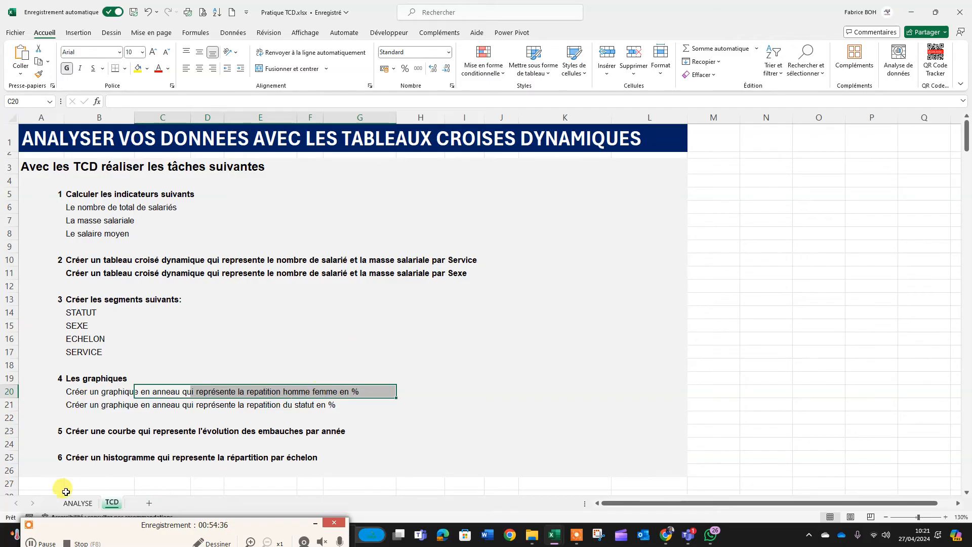
{"action": "left_click", "coordinate": [78, 504]}
{"action": "left_click", "coordinate": [107, 500]}
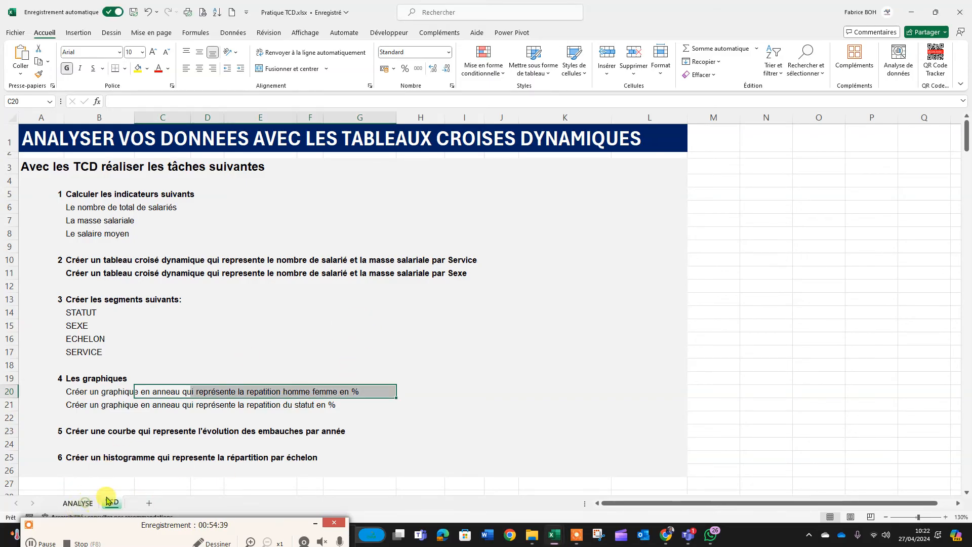
{"action": "left_click", "coordinate": [78, 503]}
{"action": "scroll", "coordinate": [643, 273], "scroll_direction": "down", "scroll_amount": 3}
{"action": "scroll", "coordinate": [642, 273], "scroll_direction": "up", "scroll_amount": 3}
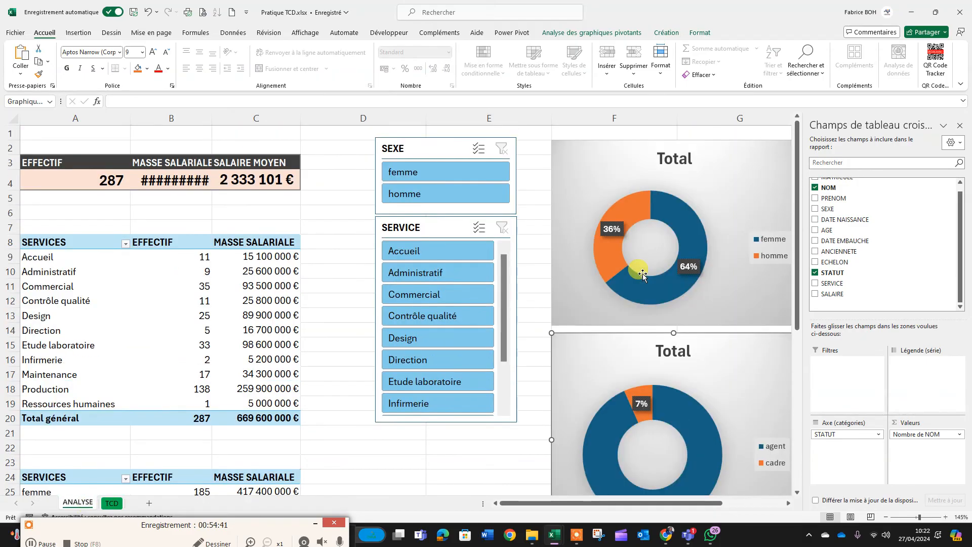
{"action": "scroll", "coordinate": [642, 274], "scroll_direction": "down", "scroll_amount": 3}
{"action": "scroll", "coordinate": [504, 386], "scroll_direction": "down", "scroll_amount": 1}
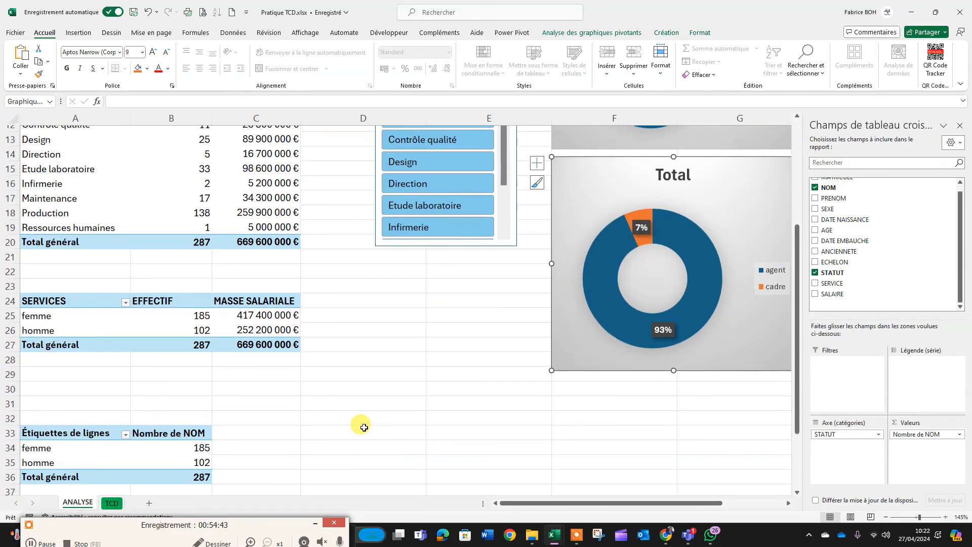
Read the row 23 exercise on the TCD sheet about the hiring curve and check the free space below the ANALYSE pivot tables.
{"action": "left_click", "coordinate": [112, 503]}
{"action": "scroll", "coordinate": [121, 380], "scroll_direction": "down", "scroll_amount": 3}
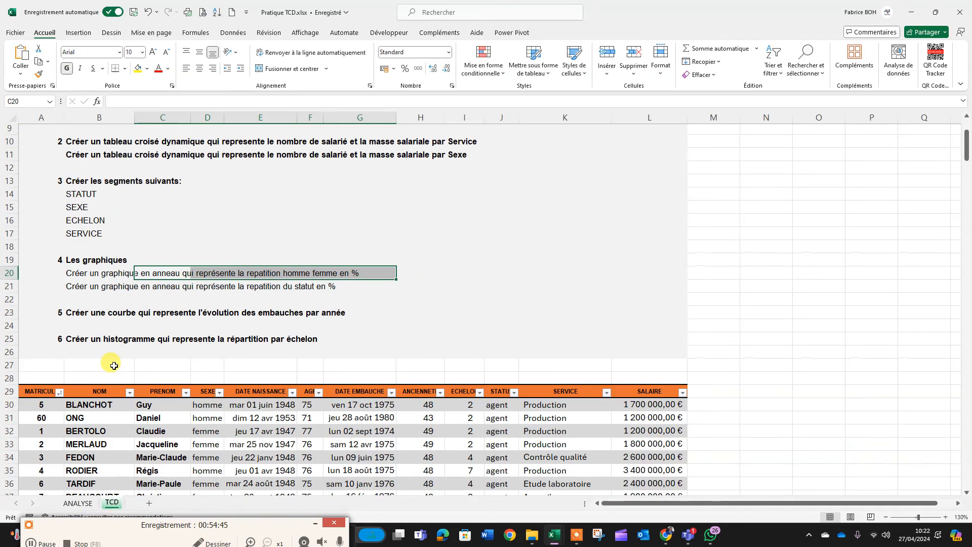
{"action": "left_click", "coordinate": [74, 315]}
{"action": "left_click_drag", "start_coordinate": [74, 315], "coordinate": [278, 310]}
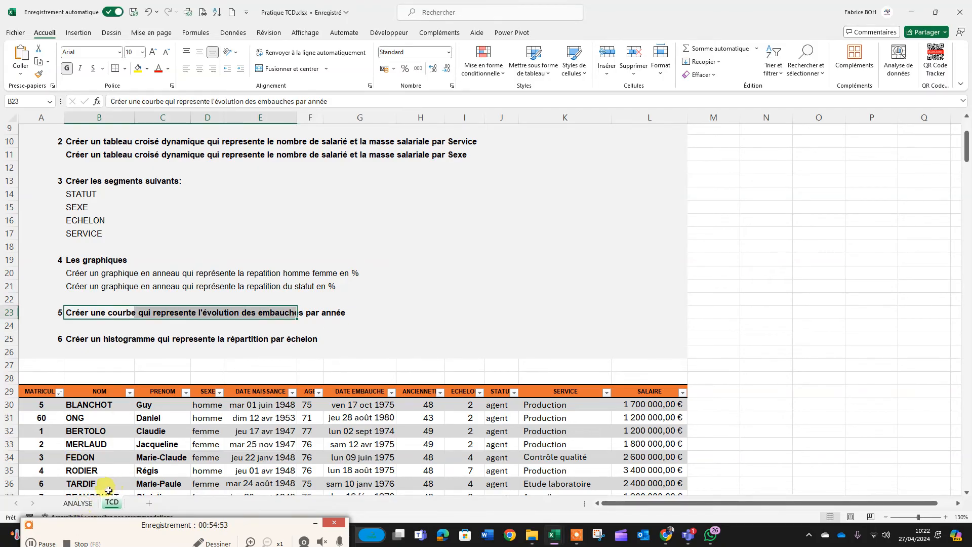
{"action": "left_click", "coordinate": [88, 506]}
{"action": "scroll", "coordinate": [161, 457], "scroll_direction": "down", "scroll_amount": 4}
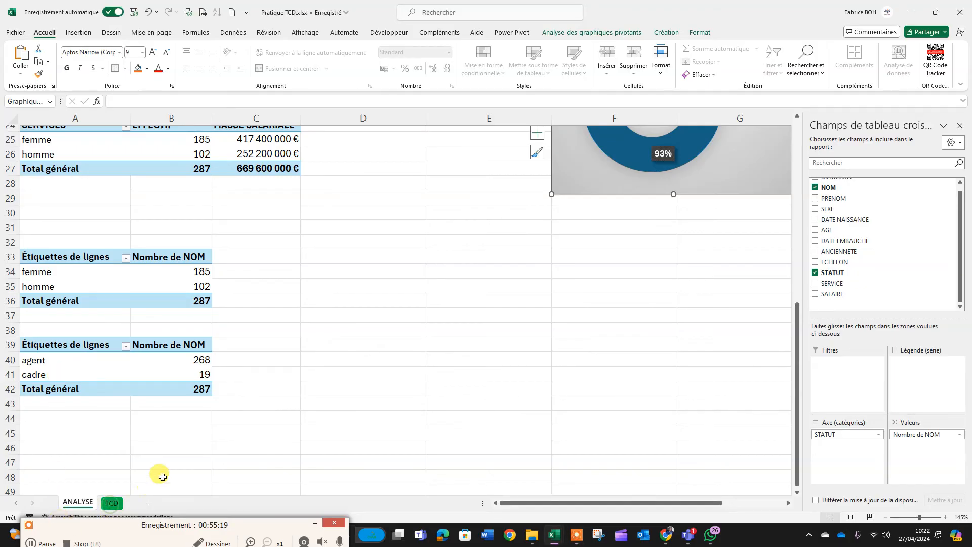
Examine the DATE EMBAUCHE column in the data table on the TCD sheet.
{"action": "left_click", "coordinate": [112, 502]}
{"action": "scroll", "coordinate": [228, 373], "scroll_direction": "down", "scroll_amount": 4}
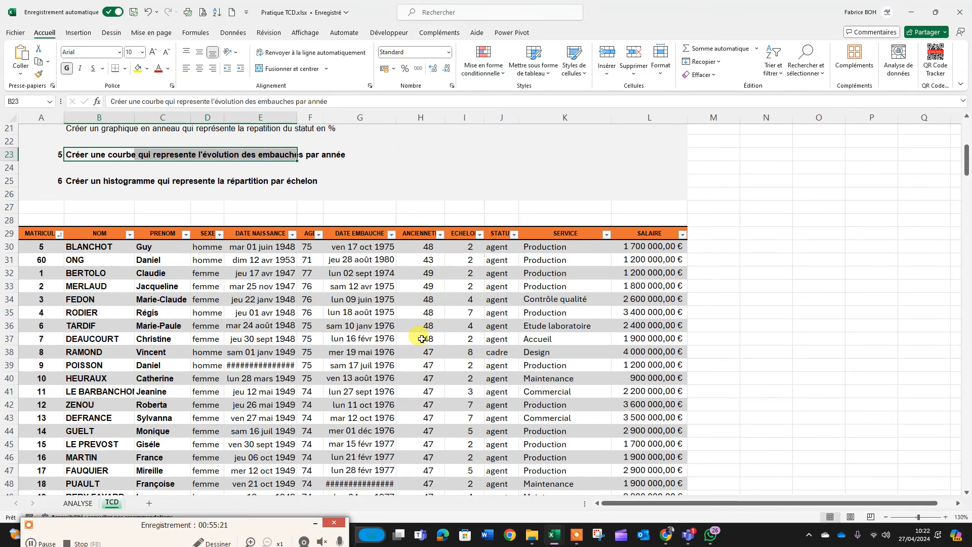
{"action": "scroll", "coordinate": [532, 203], "scroll_direction": "down", "scroll_amount": 4}
{"action": "scroll", "coordinate": [516, 217], "scroll_direction": "up", "scroll_amount": 2}
{"action": "scroll", "coordinate": [516, 218], "scroll_direction": "up", "scroll_amount": 1}
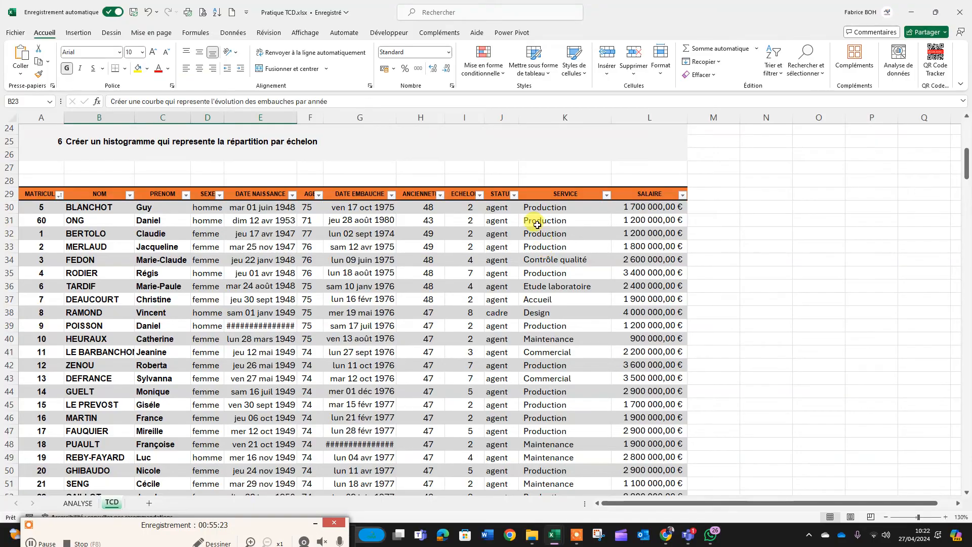
{"action": "left_click", "coordinate": [358, 187]}
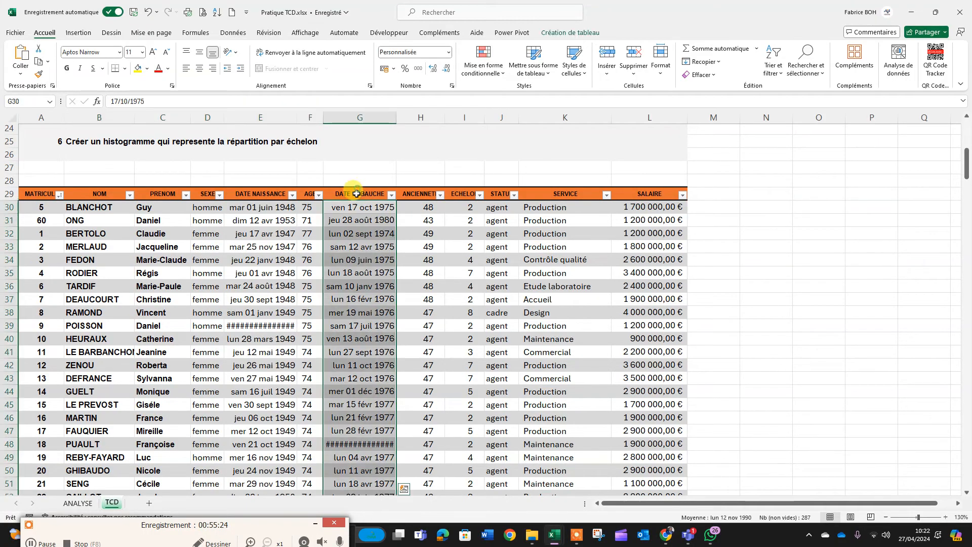
Create a pivot table from DATA_RH at cell A48 of the ANALYSE sheet with DATE EMBAUCHE in the rows.
{"action": "left_click", "coordinate": [346, 261]}
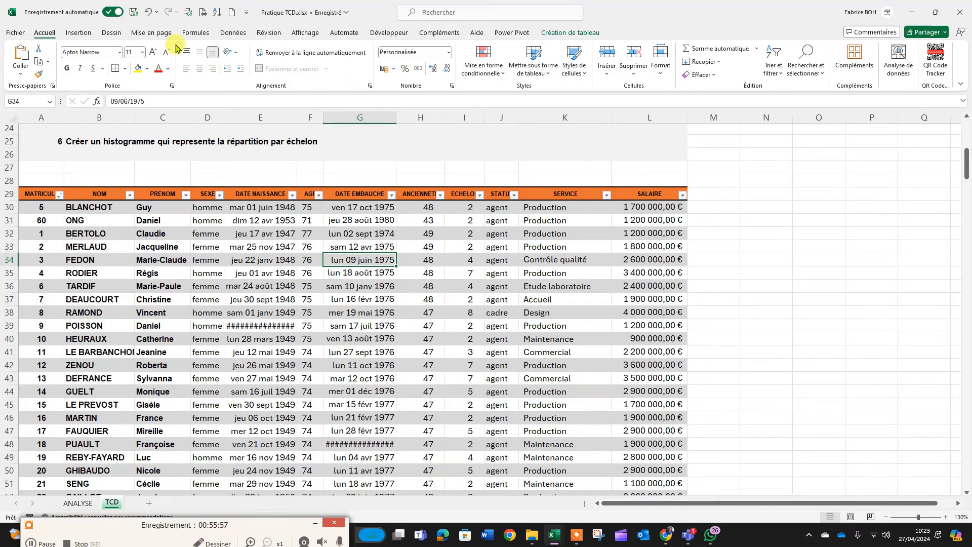
{"action": "left_click", "coordinate": [567, 32]}
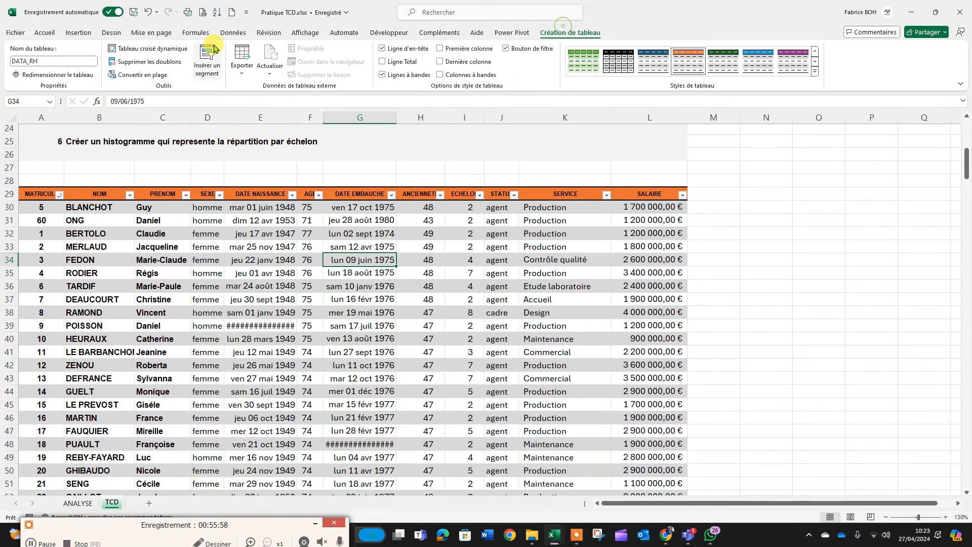
{"action": "left_click", "coordinate": [161, 51]}
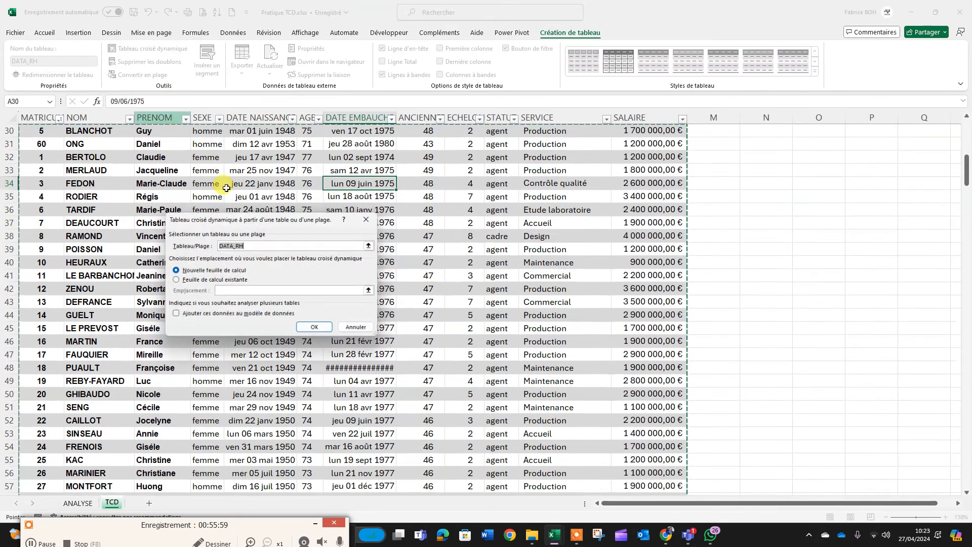
{"action": "left_click", "coordinate": [188, 281]}
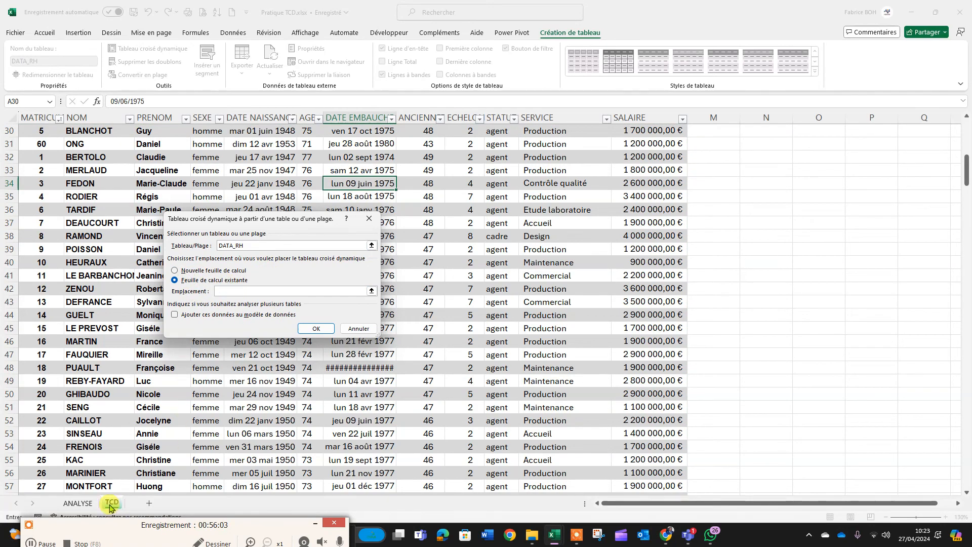
{"action": "left_click", "coordinate": [78, 503]}
{"action": "left_click", "coordinate": [64, 296]}
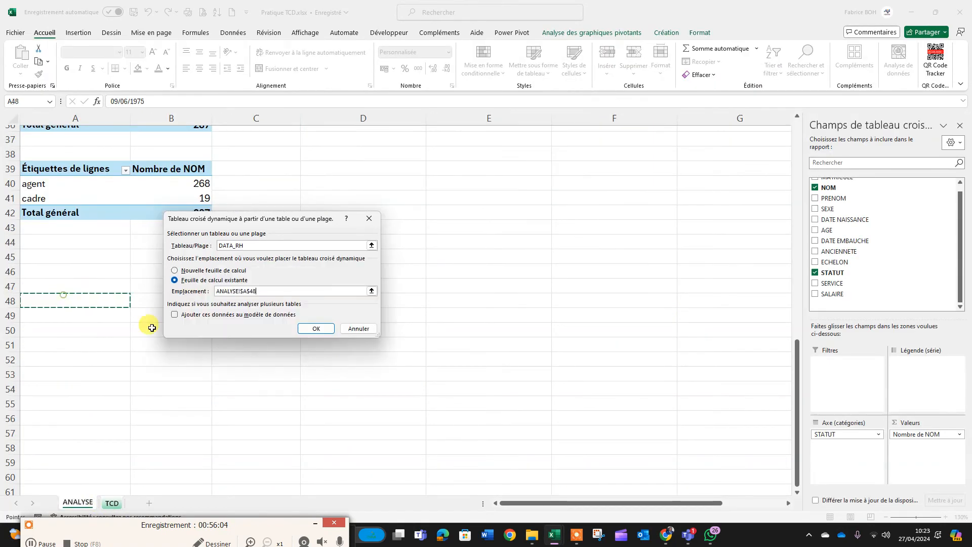
{"action": "left_click", "coordinate": [317, 330]}
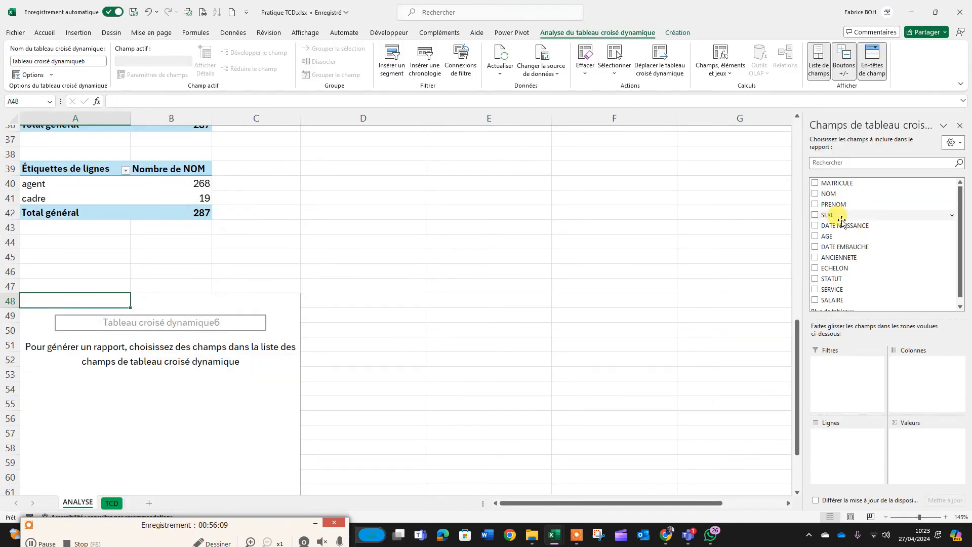
{"action": "left_click_drag", "start_coordinate": [850, 249], "coordinate": [851, 451]}
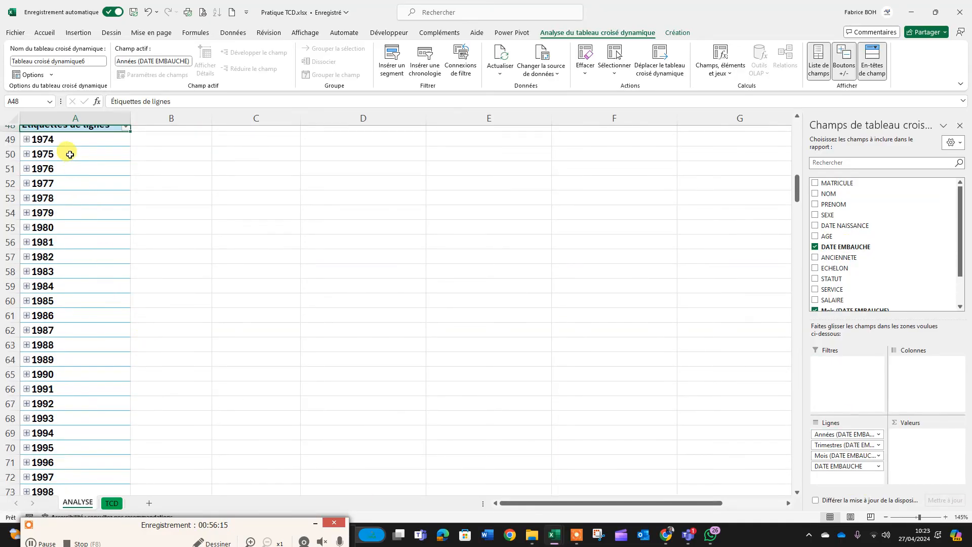
Inspect the automatic date grouping by expanding 1974 through its quarter and month down to the individual hiring date.
{"action": "left_click_drag", "start_coordinate": [68, 141], "coordinate": [65, 448]}
{"action": "scroll", "coordinate": [106, 316], "scroll_direction": "up", "scroll_amount": 3}
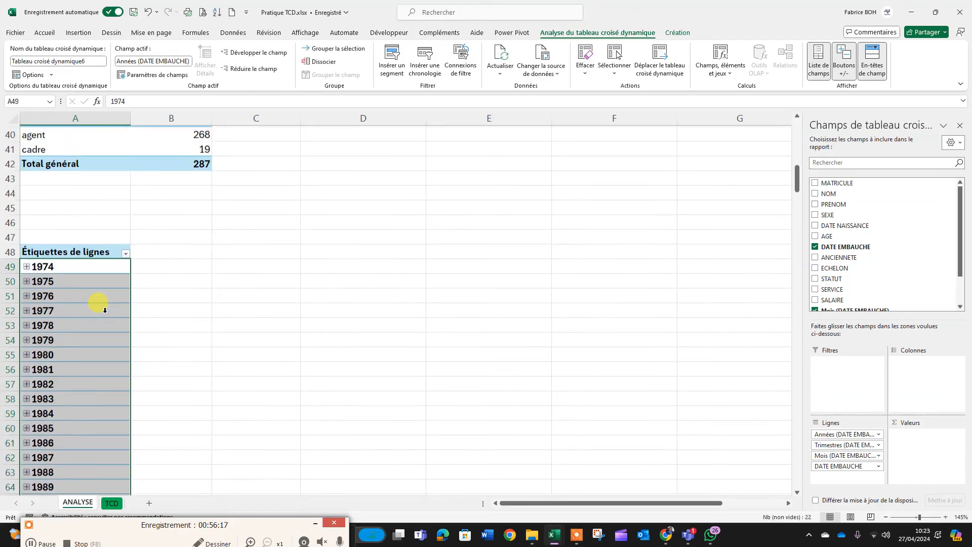
{"action": "left_click", "coordinate": [215, 279]}
{"action": "left_click", "coordinate": [71, 271]}
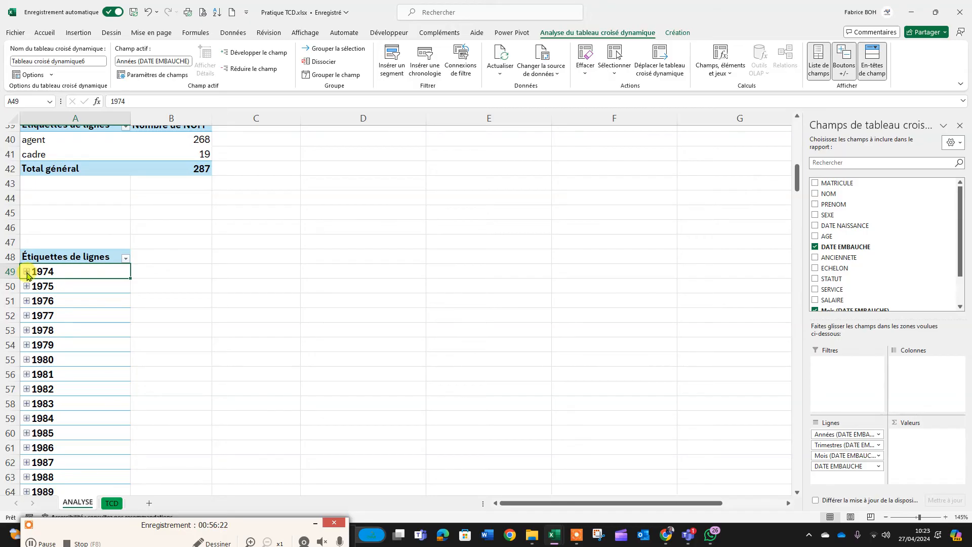
{"action": "left_click", "coordinate": [27, 272]}
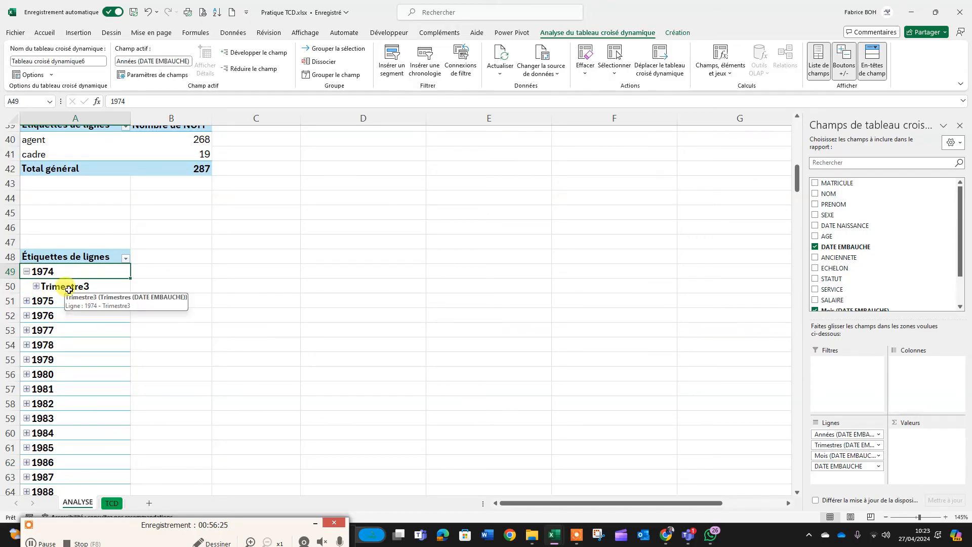
{"action": "left_click", "coordinate": [36, 287]}
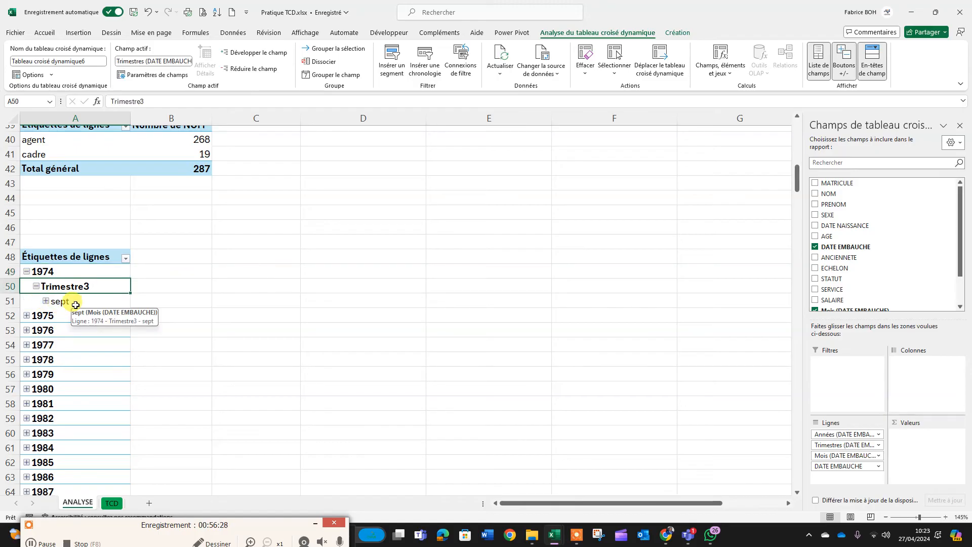
{"action": "left_click", "coordinate": [46, 302]}
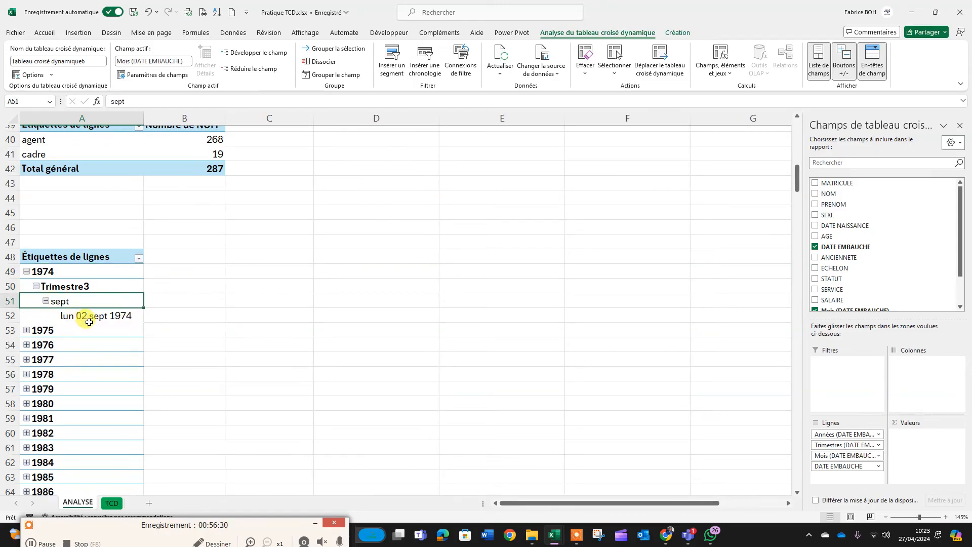
{"action": "left_click_drag", "start_coordinate": [104, 314], "coordinate": [48, 286]}
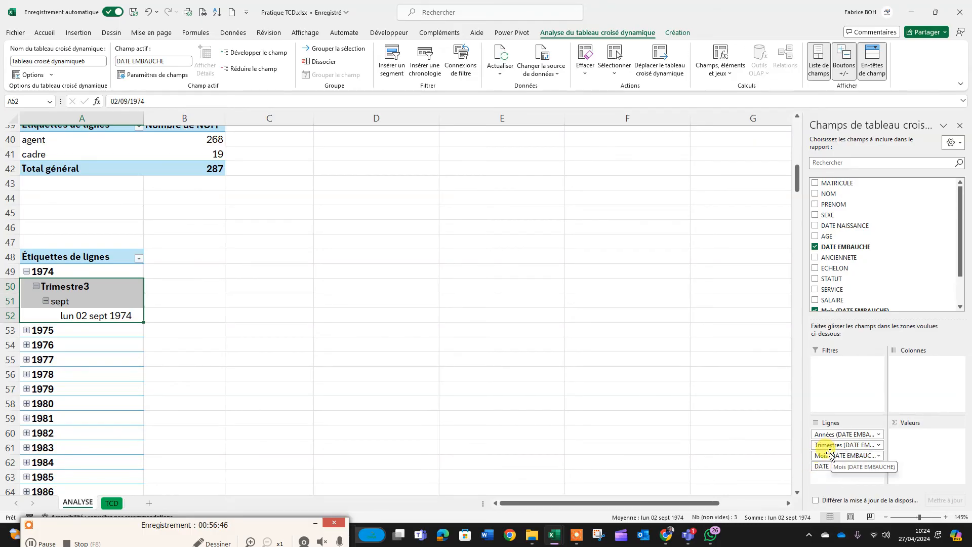
Remove the Trimestres, Mois and DATE EMBAUCHE fields from the pivot table's rows, keeping only Années (DATE EMBAUCHE).
{"action": "left_click_drag", "start_coordinate": [844, 445], "coordinate": [890, 274]}
{"action": "left_click_drag", "start_coordinate": [846, 455], "coordinate": [803, 430]}
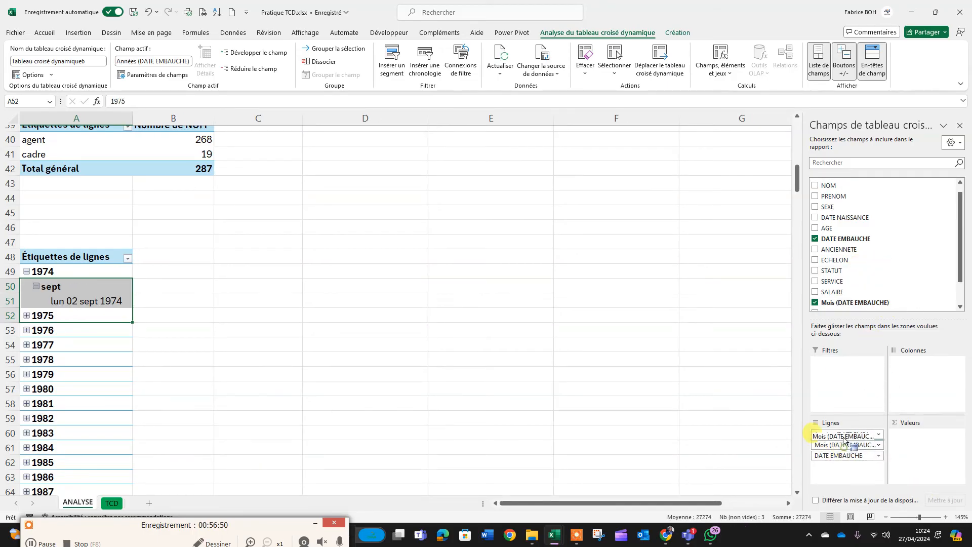
{"action": "left_click_drag", "start_coordinate": [851, 450], "coordinate": [873, 291]}
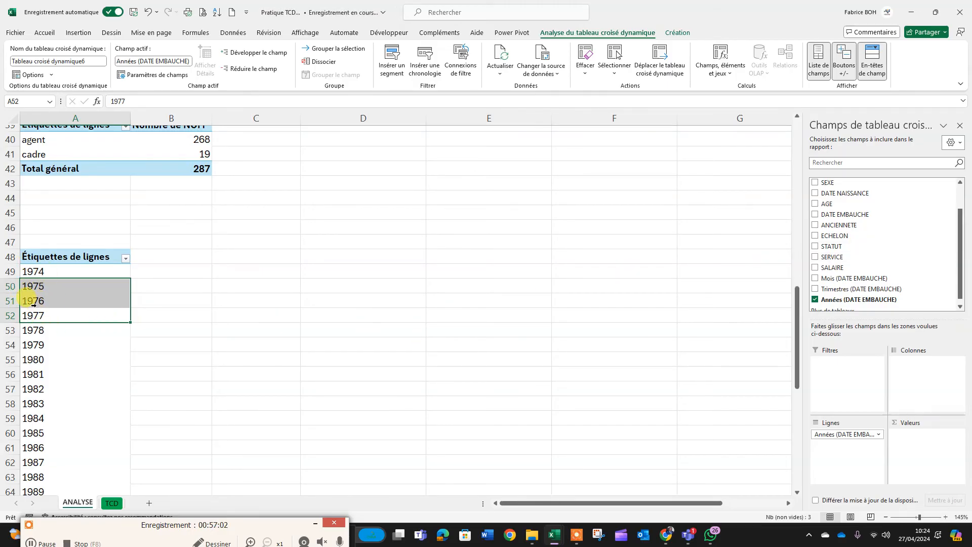
Examine the date grouping settings available for the hiring years in the pivot table.
{"action": "right_click", "coordinate": [37, 307]}
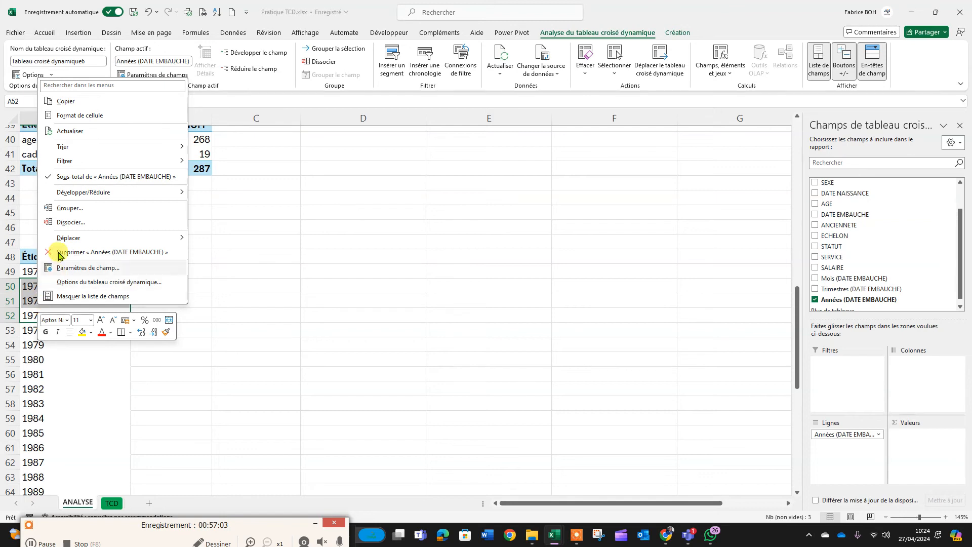
{"action": "left_click", "coordinate": [66, 208]}
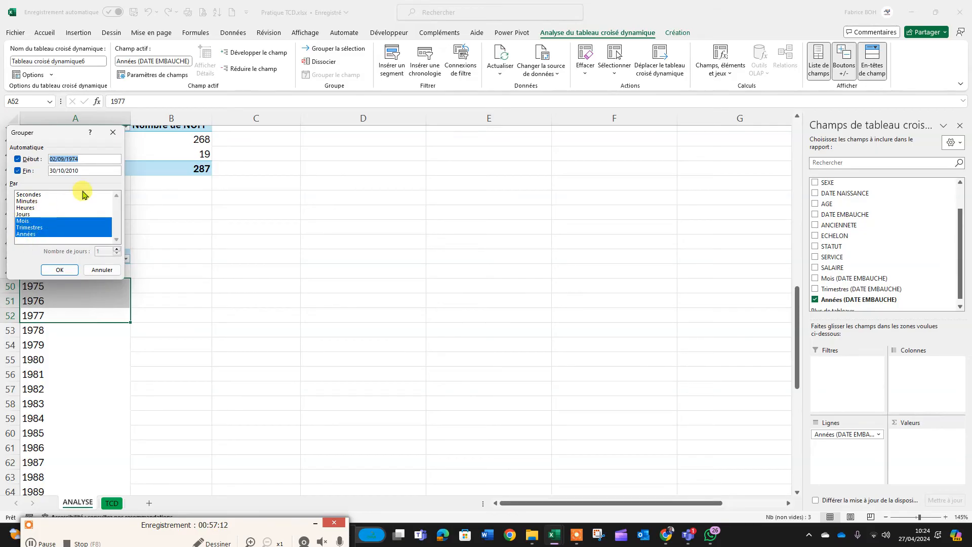
{"action": "left_click", "coordinate": [122, 136]}
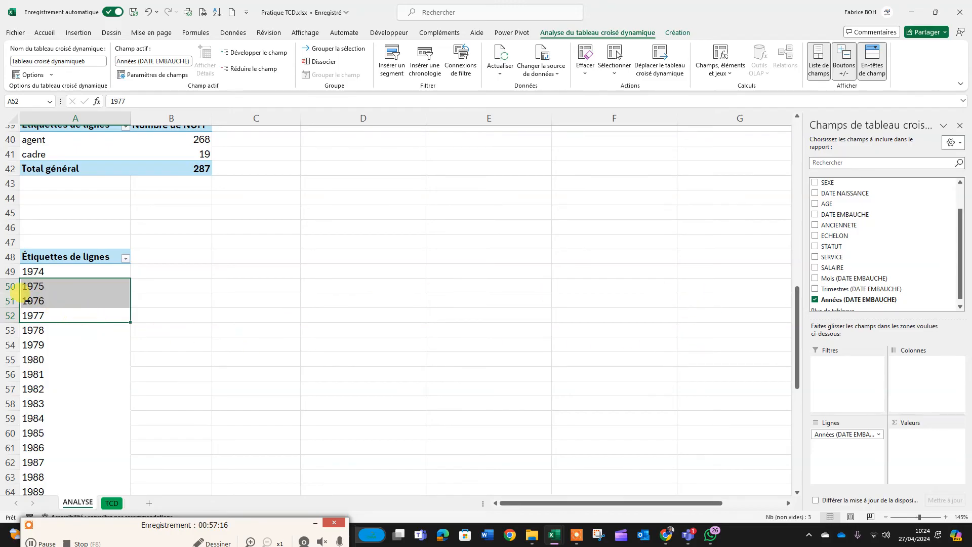
Try adding Mois (DATE EMBAUCHE) beneath the years in the pivot table's rows, and remove it again.
{"action": "scroll", "coordinate": [506, 314], "scroll_direction": "down", "scroll_amount": 1}
{"action": "scroll", "coordinate": [865, 291], "scroll_direction": "down", "scroll_amount": 1}
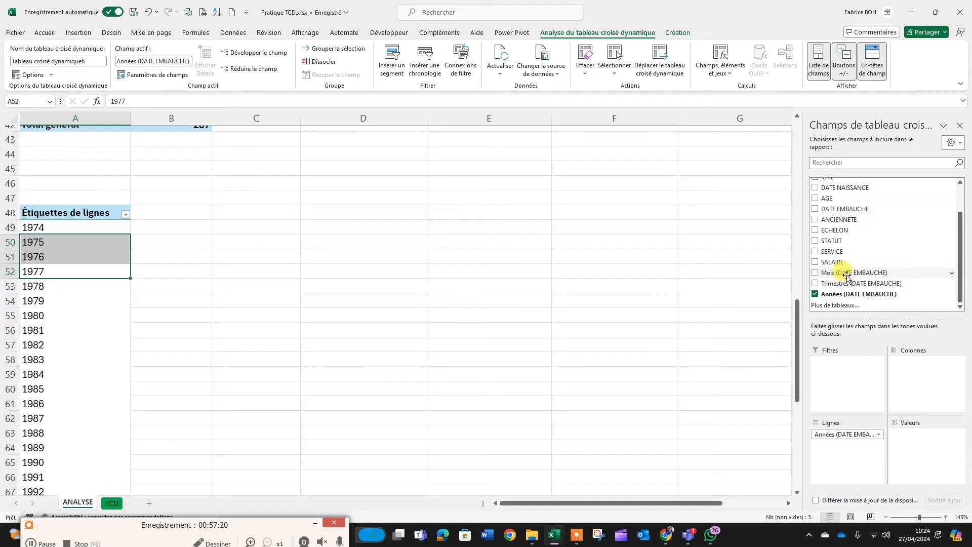
{"action": "left_click_drag", "start_coordinate": [847, 276], "coordinate": [842, 446]}
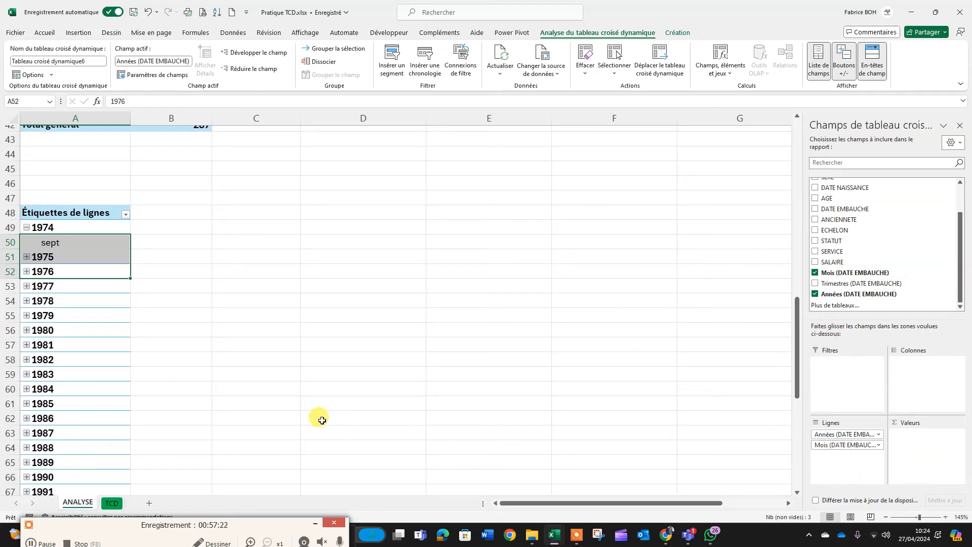
{"action": "left_click", "coordinate": [52, 241]}
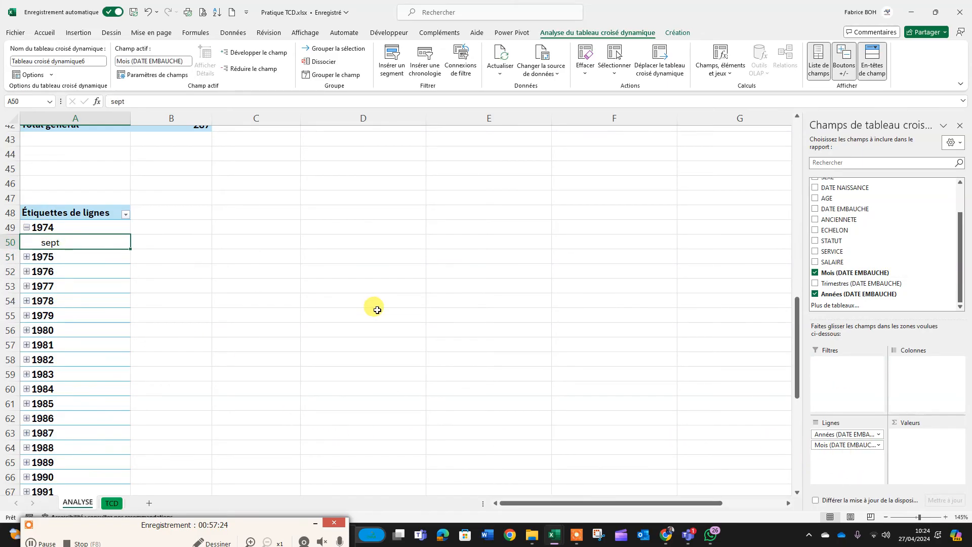
{"action": "left_click_drag", "start_coordinate": [859, 447], "coordinate": [866, 291]}
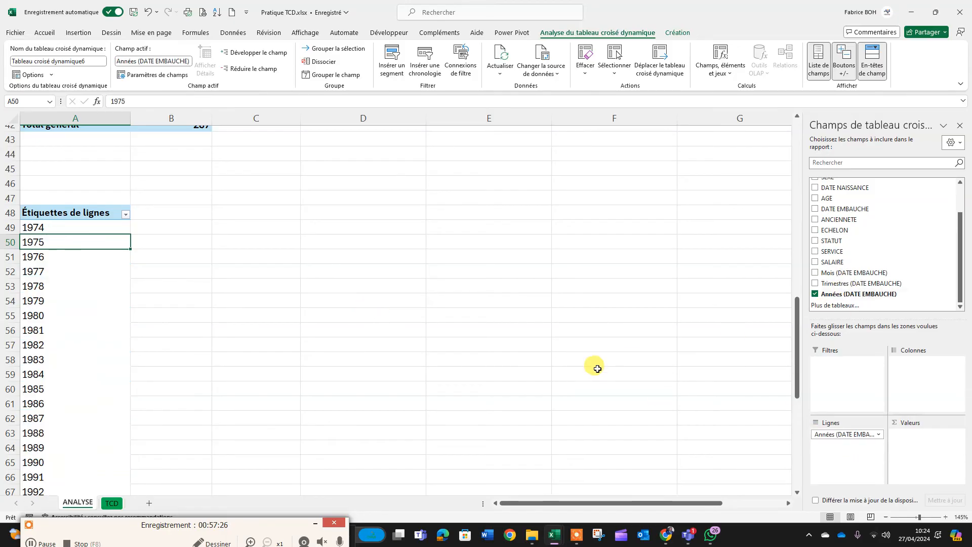
Add MATRICULE to the hiring pivot table's values and summarise it by Nombre instead of Somme.
{"action": "scroll", "coordinate": [861, 207], "scroll_direction": "up", "scroll_amount": 2}
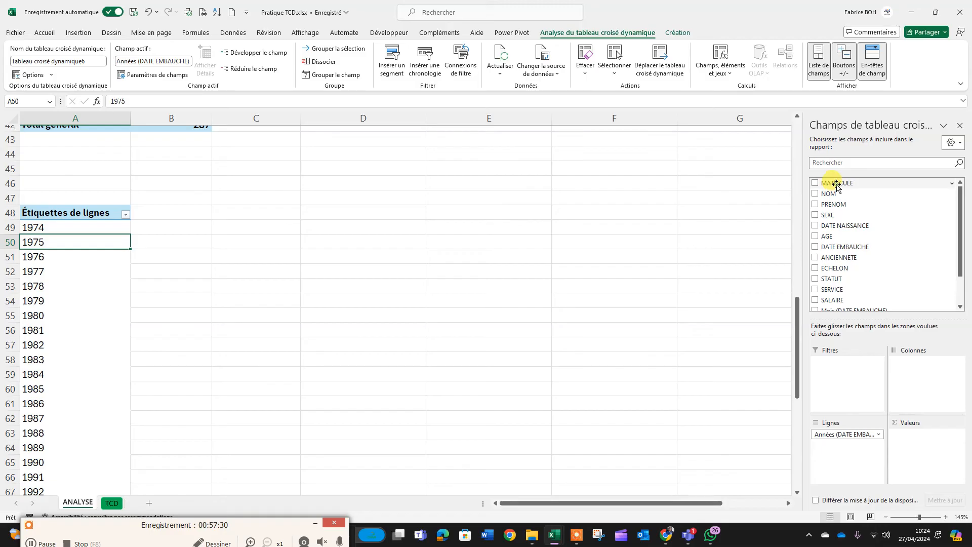
{"action": "left_click_drag", "start_coordinate": [836, 186], "coordinate": [908, 446]}
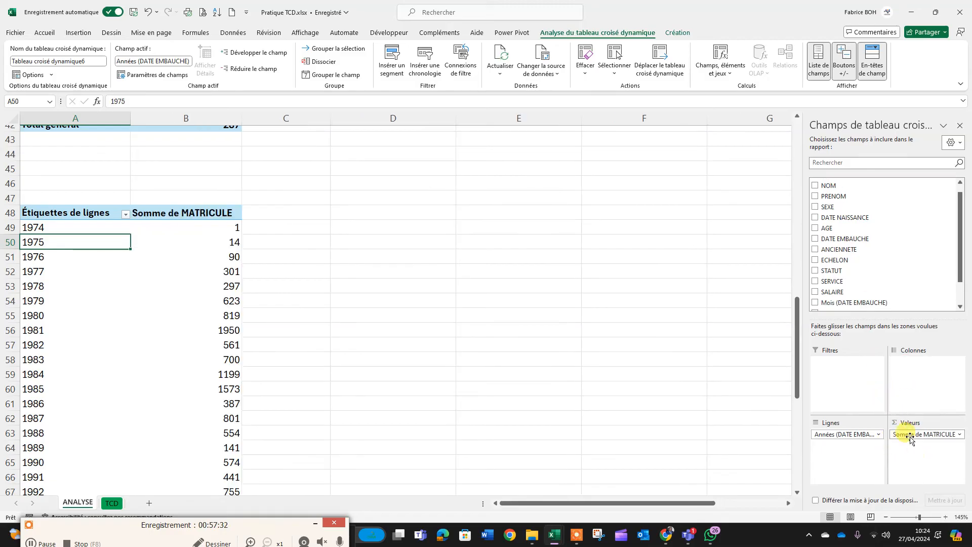
{"action": "left_click", "coordinate": [917, 434]}
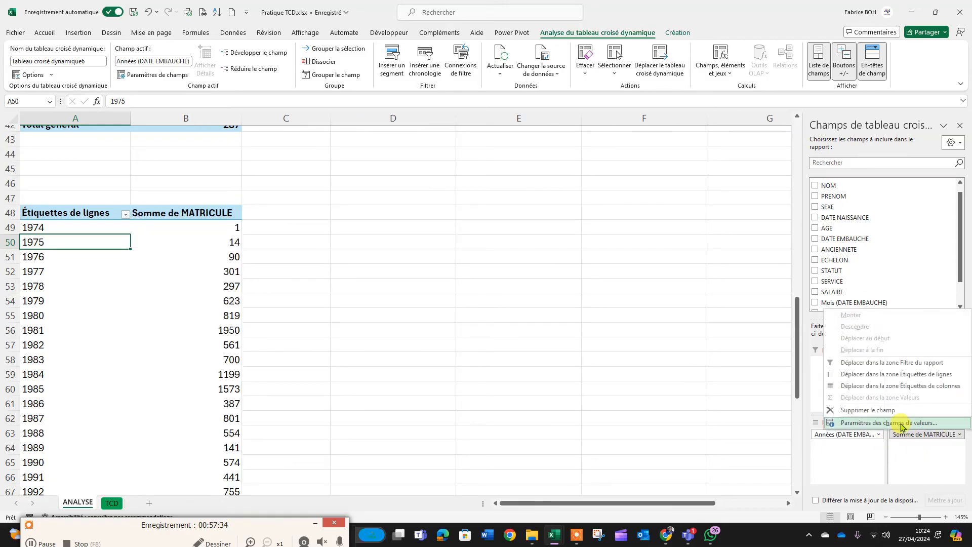
{"action": "left_click", "coordinate": [900, 423]}
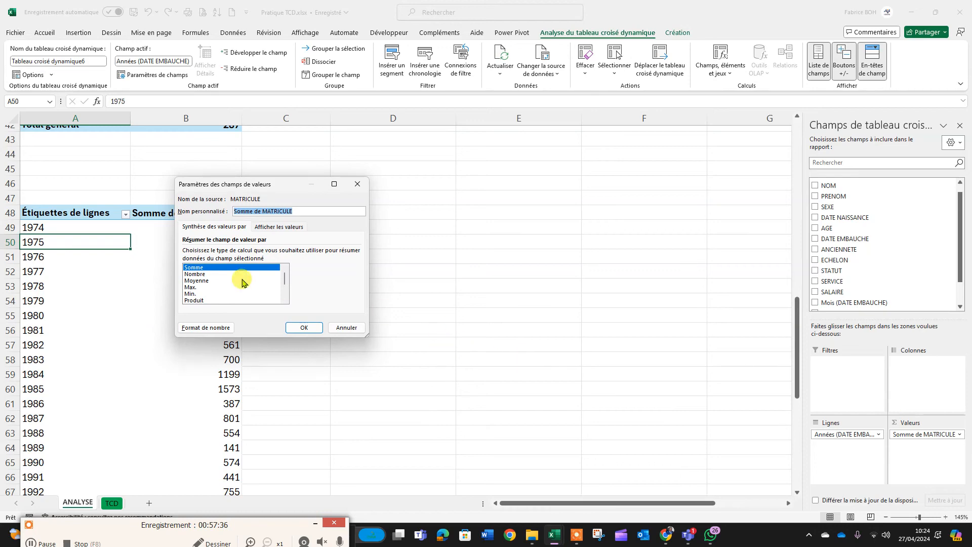
{"action": "left_click", "coordinate": [193, 274]}
{"action": "left_click", "coordinate": [304, 328]}
{"action": "scroll", "coordinate": [184, 372], "scroll_direction": "down", "scroll_amount": 4}
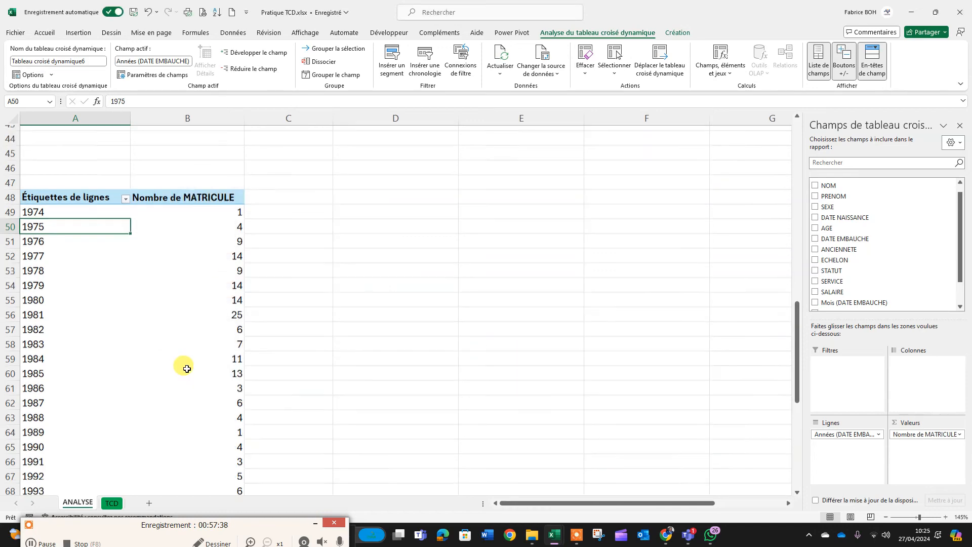
{"action": "scroll", "coordinate": [186, 367], "scroll_direction": "up", "scroll_amount": 6}
{"action": "scroll", "coordinate": [187, 364], "scroll_direction": "down", "scroll_amount": 3}
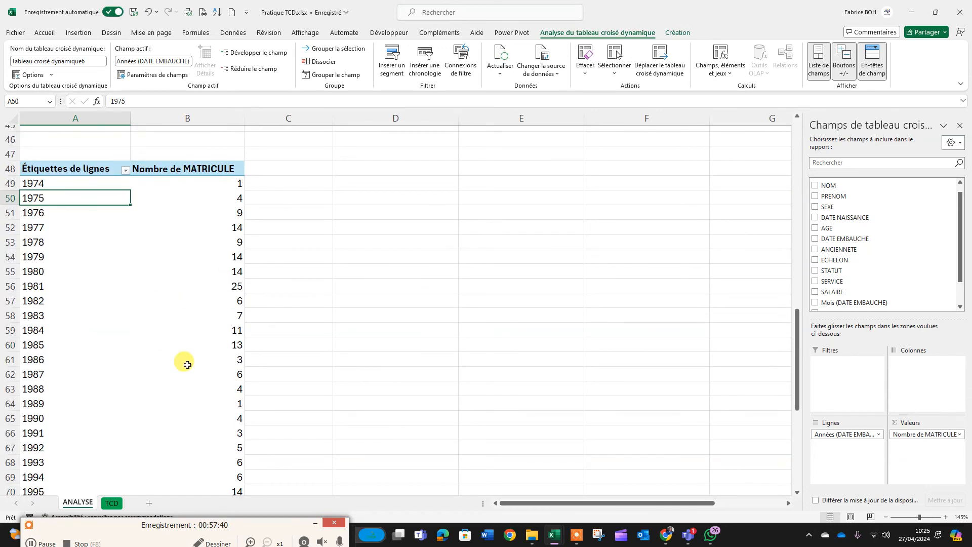
Insert a 2D line chart with markers from the pivot table of hirings per year.
{"action": "left_click_drag", "start_coordinate": [48, 181], "coordinate": [83, 289]}
{"action": "left_click_drag", "start_coordinate": [237, 183], "coordinate": [232, 403]}
{"action": "scroll", "coordinate": [236, 392], "scroll_direction": "up", "scroll_amount": 4}
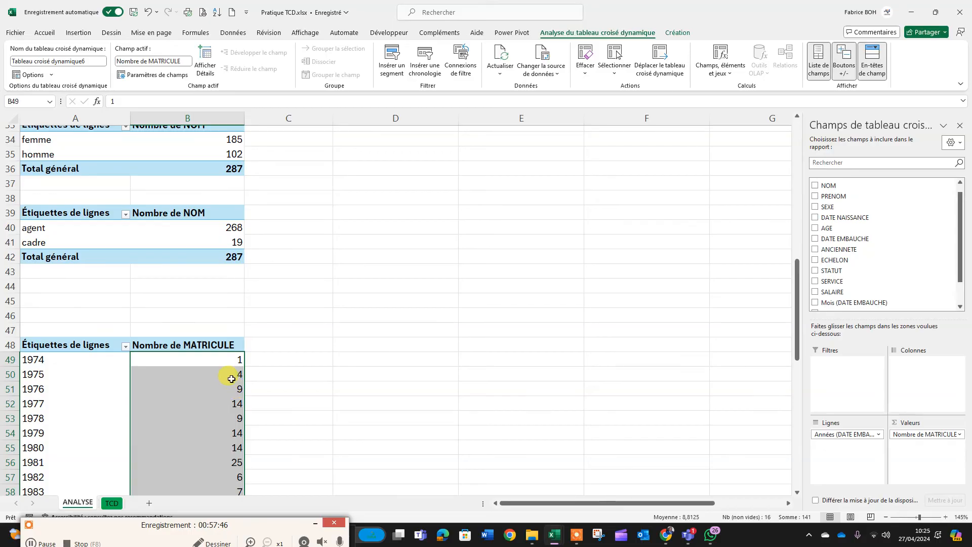
{"action": "left_click", "coordinate": [198, 358]}
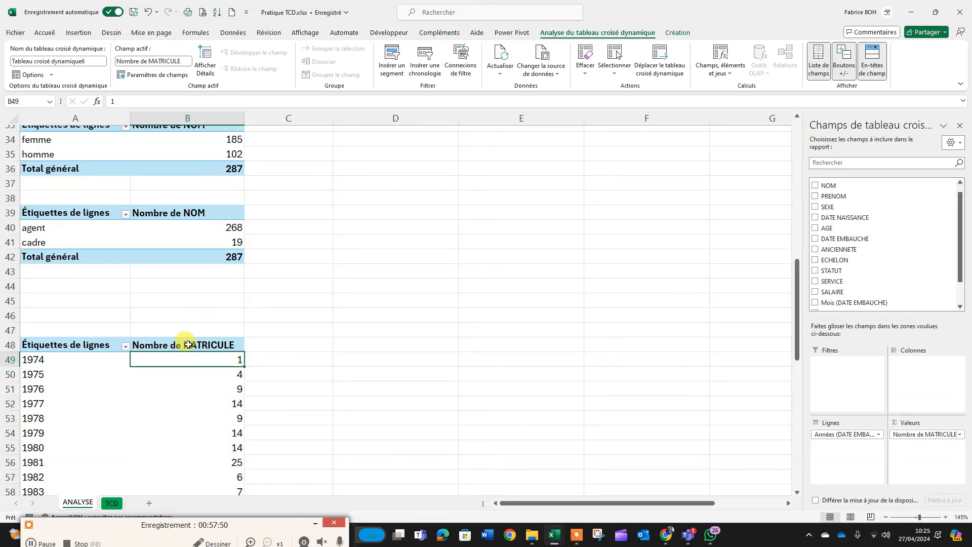
{"action": "left_click", "coordinate": [677, 33]}
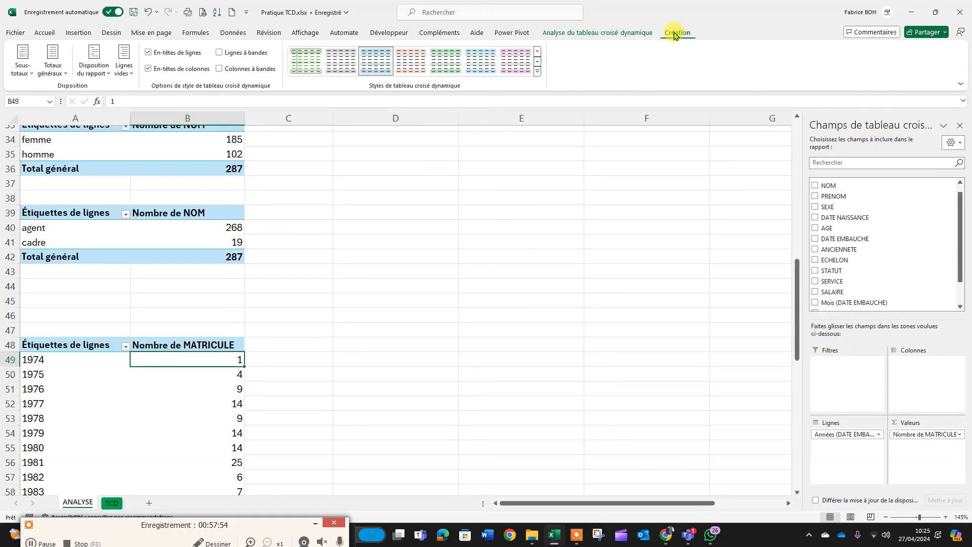
{"action": "left_click", "coordinate": [79, 34]}
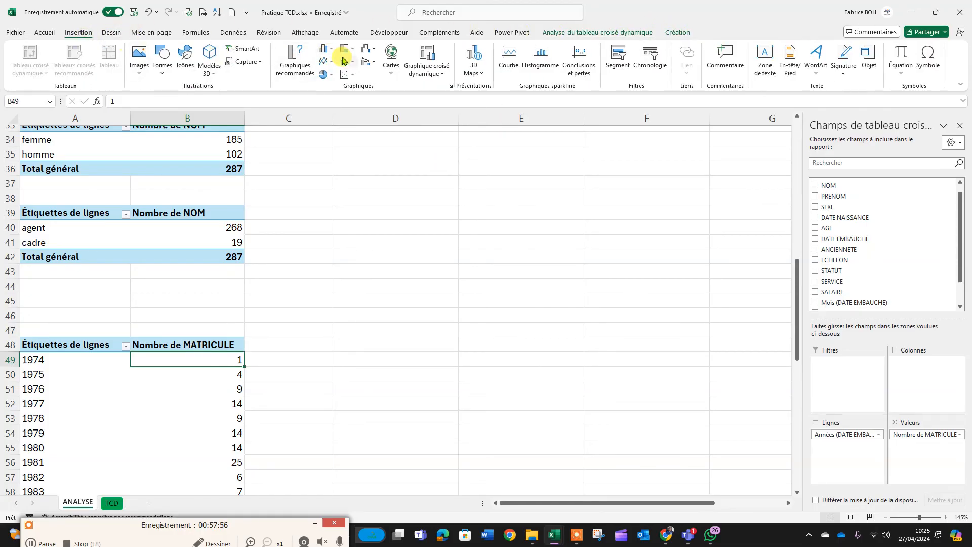
{"action": "left_click", "coordinate": [333, 62]}
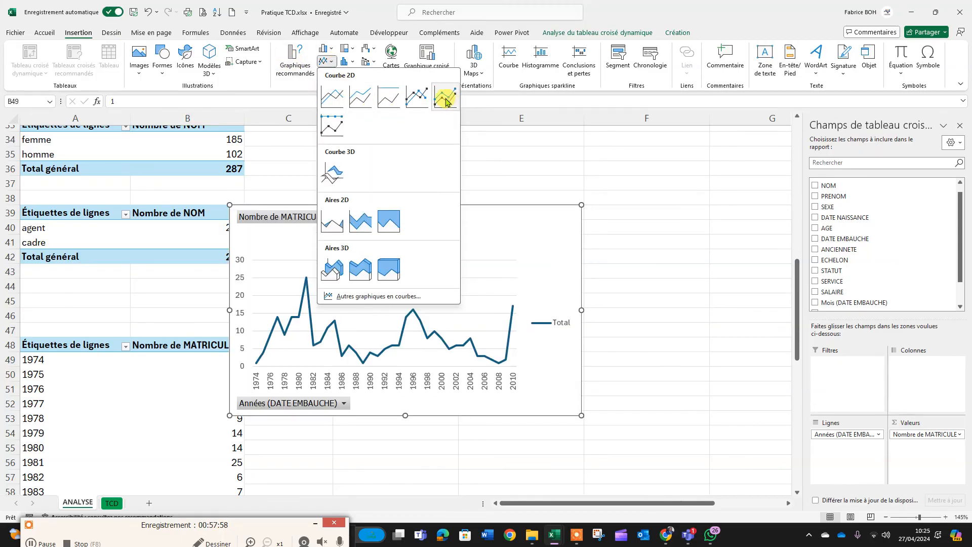
{"action": "left_click", "coordinate": [420, 99]}
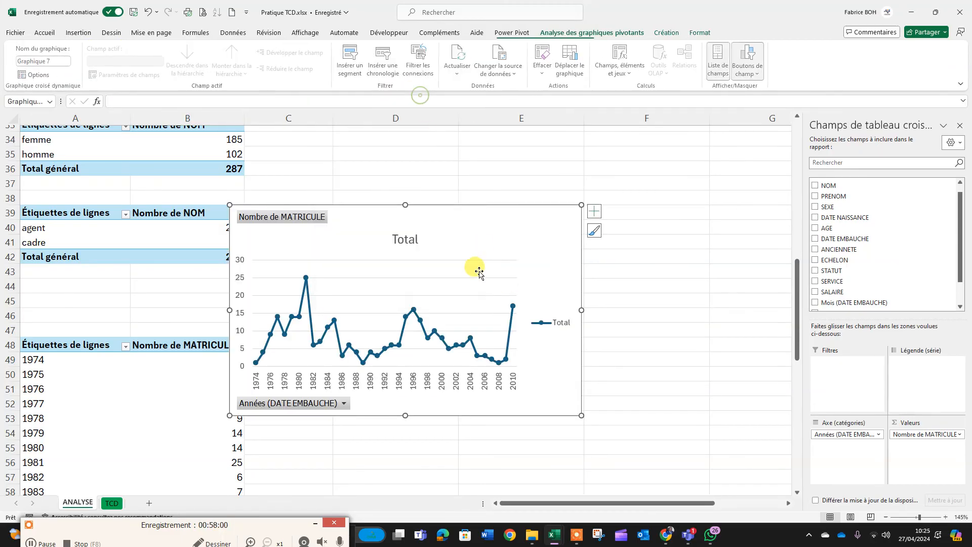
Place the hiring chart beside the lower pivot tables and widen it to span columns C to H.
{"action": "left_click_drag", "start_coordinate": [479, 217], "coordinate": [574, 167]}
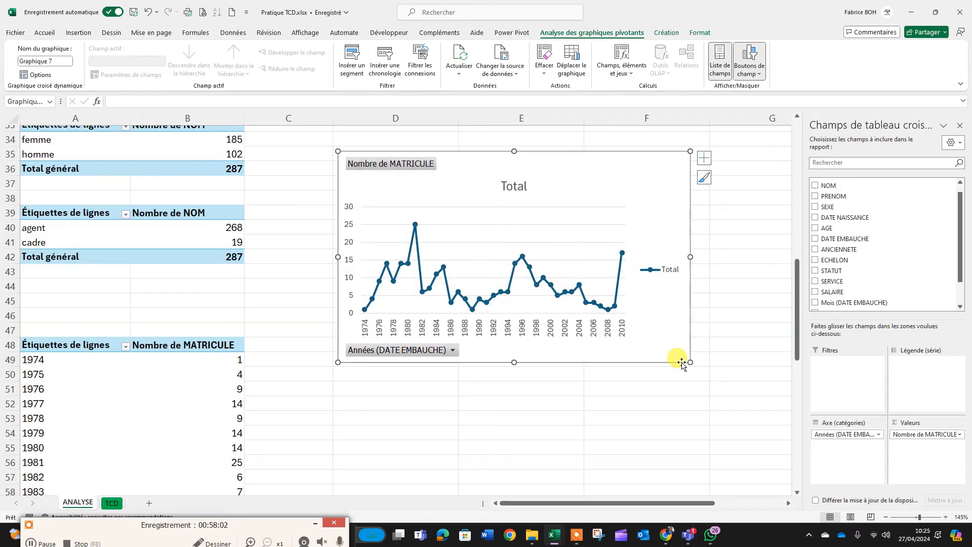
{"action": "left_click_drag", "start_coordinate": [691, 362], "coordinate": [759, 382]}
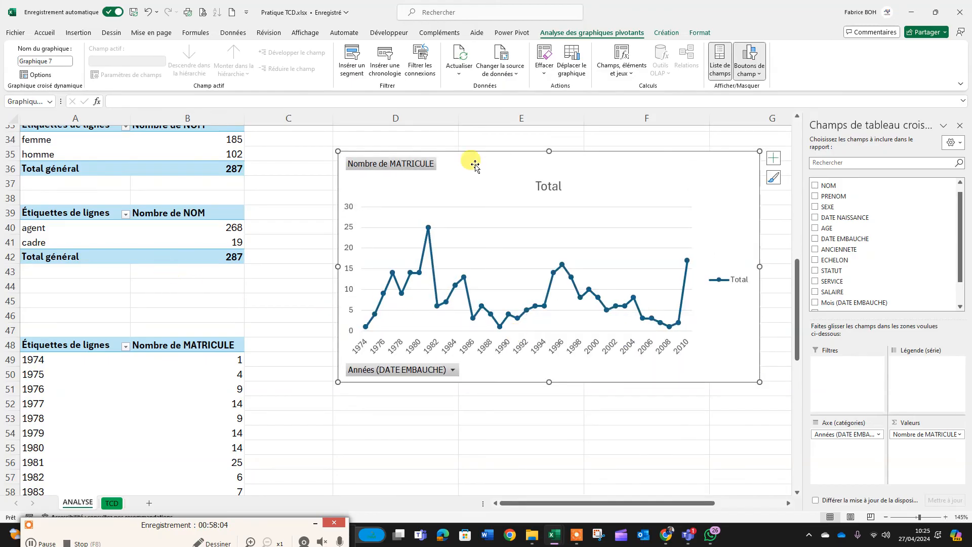
{"action": "left_click_drag", "start_coordinate": [578, 157], "coordinate": [509, 137]}
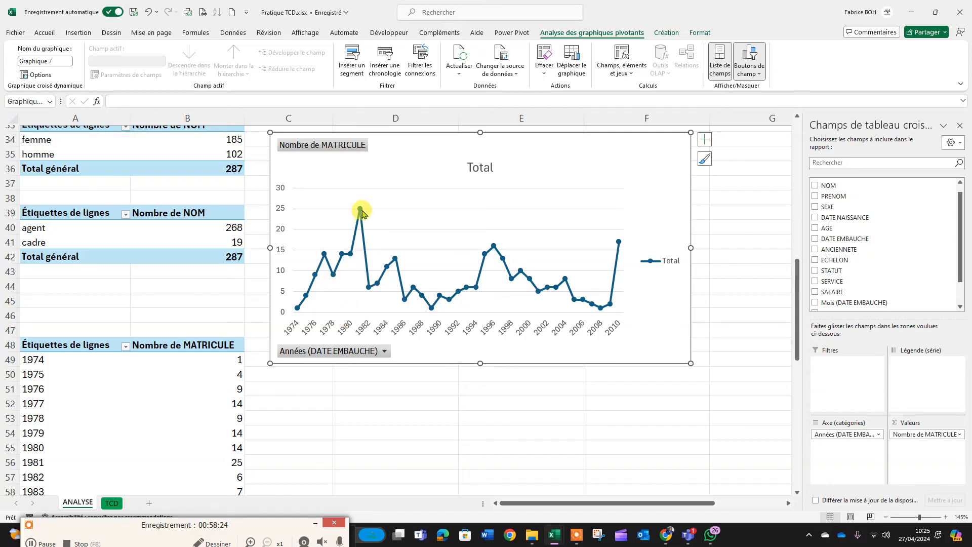
{"action": "mouse_move", "coordinate": [361, 210]}
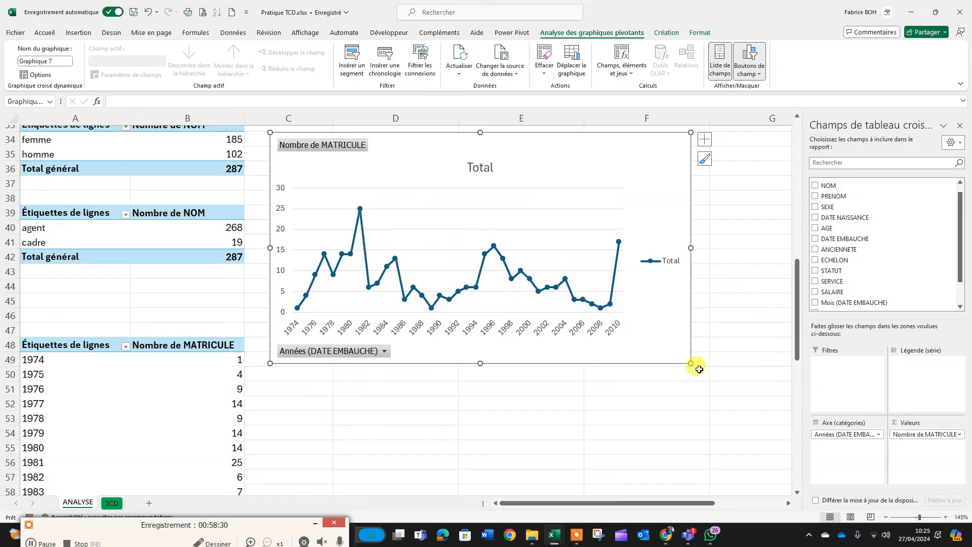
{"action": "left_click_drag", "start_coordinate": [691, 363], "coordinate": [783, 353]}
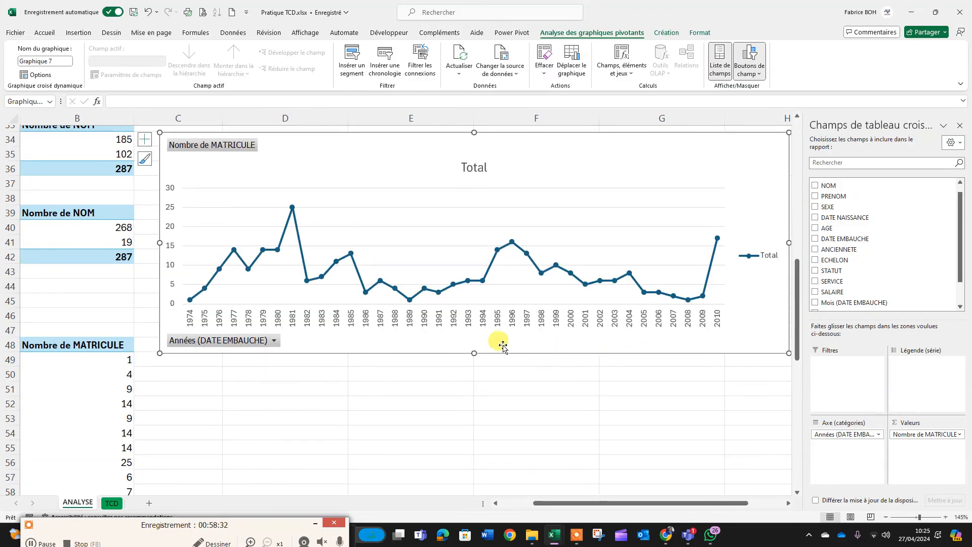
Move the hiring chart up to about row 25, near the status doughnut chart.
{"action": "scroll", "coordinate": [290, 318], "scroll_direction": "up", "scroll_amount": 4}
{"action": "scroll", "coordinate": [290, 317], "scroll_direction": "down", "scroll_amount": 3}
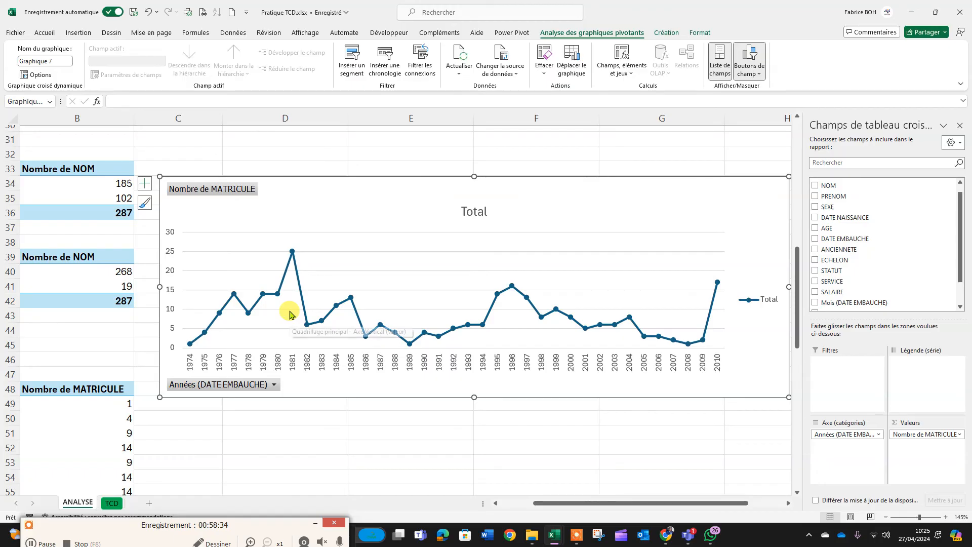
{"action": "scroll", "coordinate": [291, 315], "scroll_direction": "up", "scroll_amount": 3}
{"action": "left_click_drag", "start_coordinate": [477, 321], "coordinate": [493, 253]}
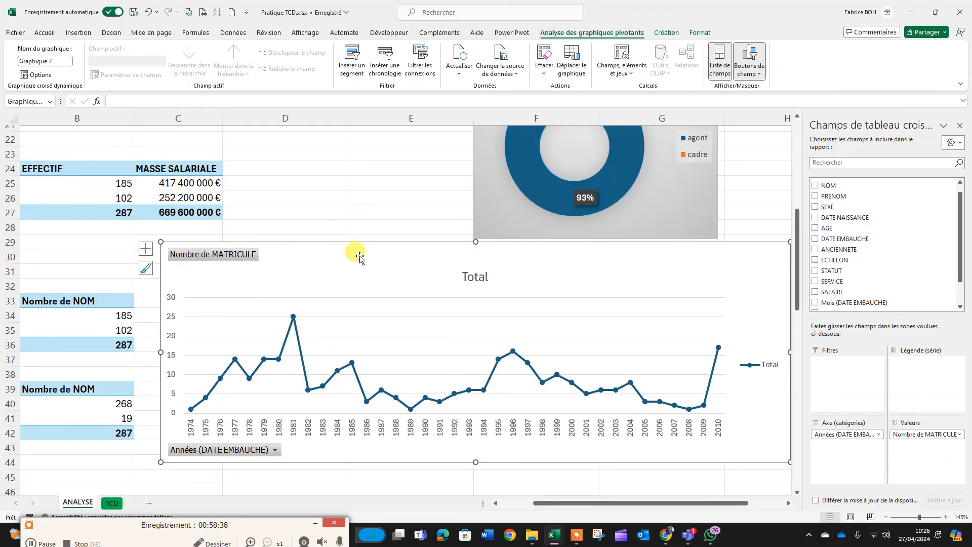
{"action": "left_click_drag", "start_coordinate": [359, 255], "coordinate": [292, 184]}
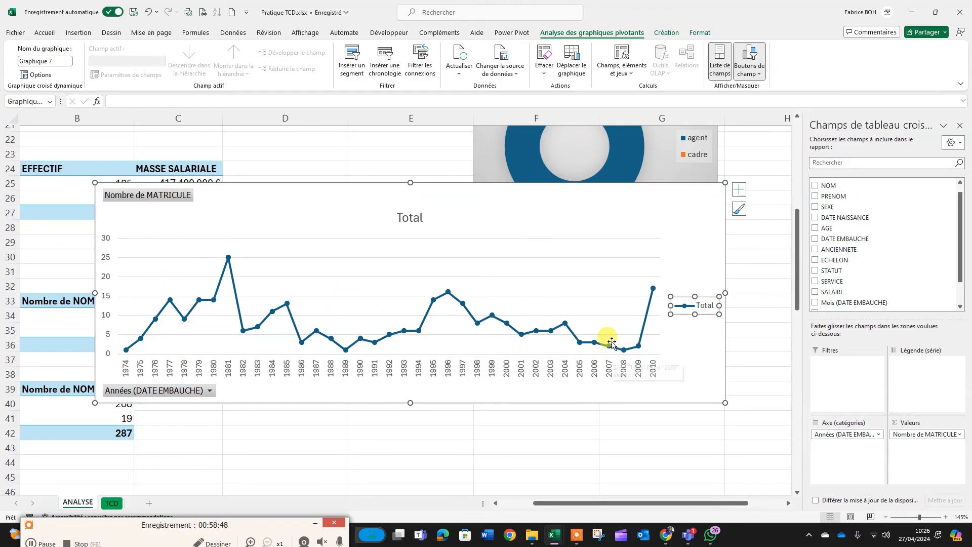
Delete the hiring chart's legend and hide all of its field buttons.
{"action": "key", "text": "Delete"}
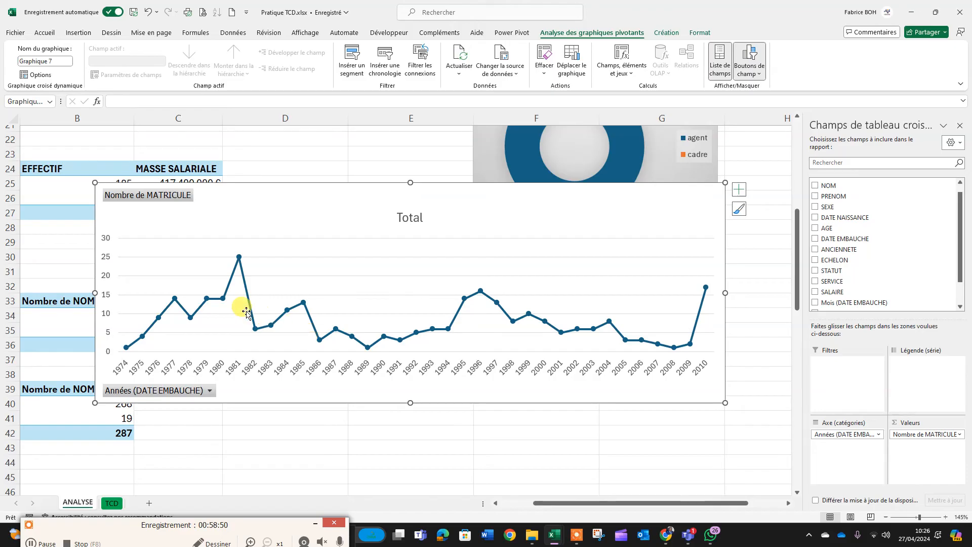
{"action": "right_click", "coordinate": [173, 202]}
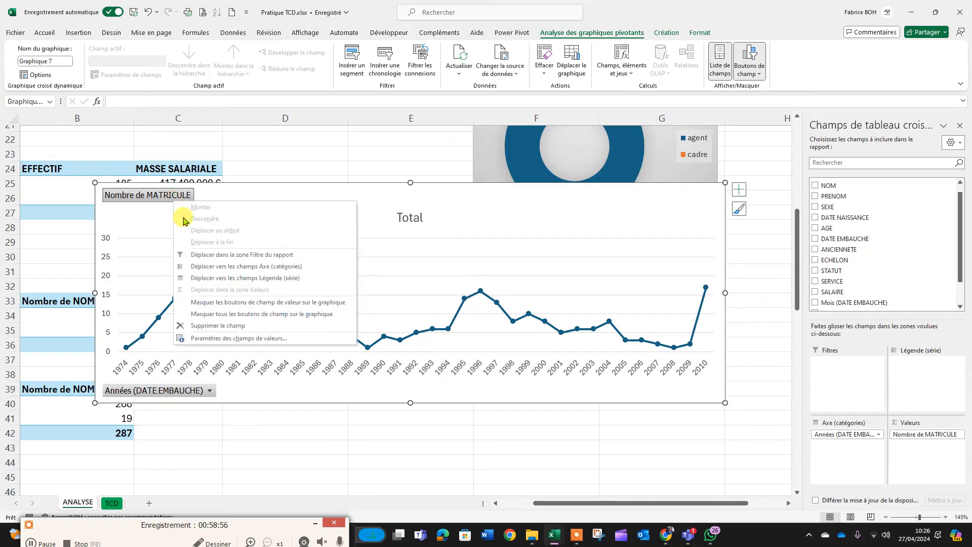
{"action": "left_click", "coordinate": [229, 314]}
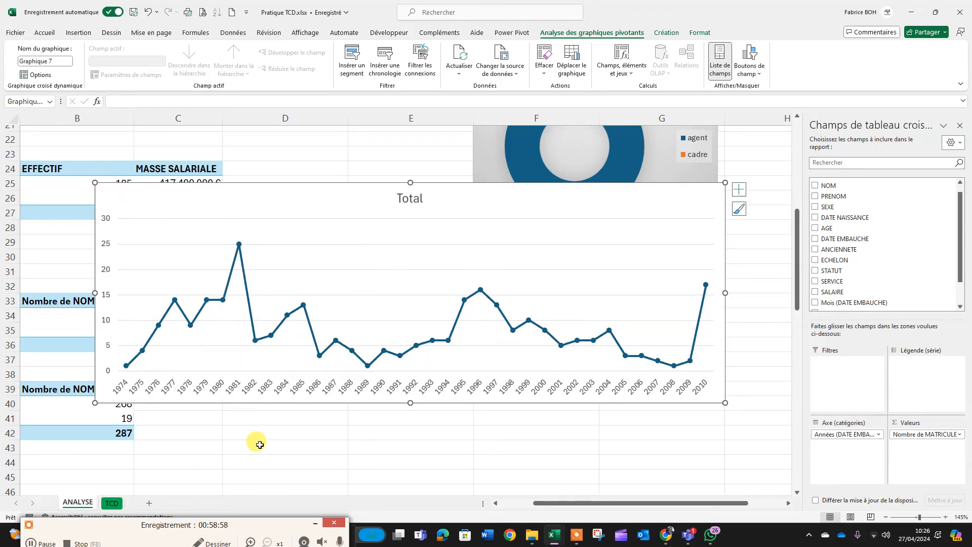
Reposition the hiring chart slightly lower so it covers about rows 27 to 41.
{"action": "scroll", "coordinate": [256, 440], "scroll_direction": "down", "scroll_amount": 6}
{"action": "scroll", "coordinate": [261, 442], "scroll_direction": "up", "scroll_amount": 6}
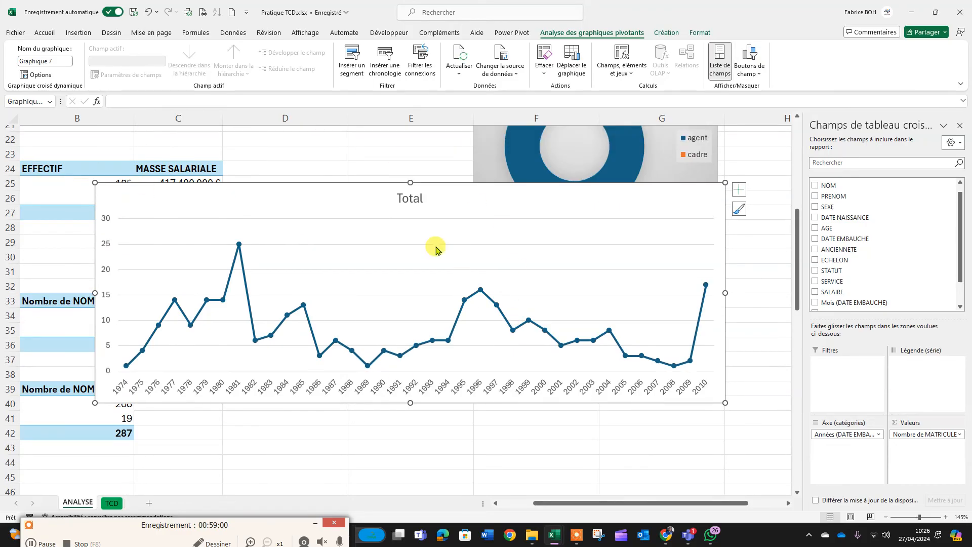
{"action": "left_click_drag", "start_coordinate": [486, 188], "coordinate": [479, 212]}
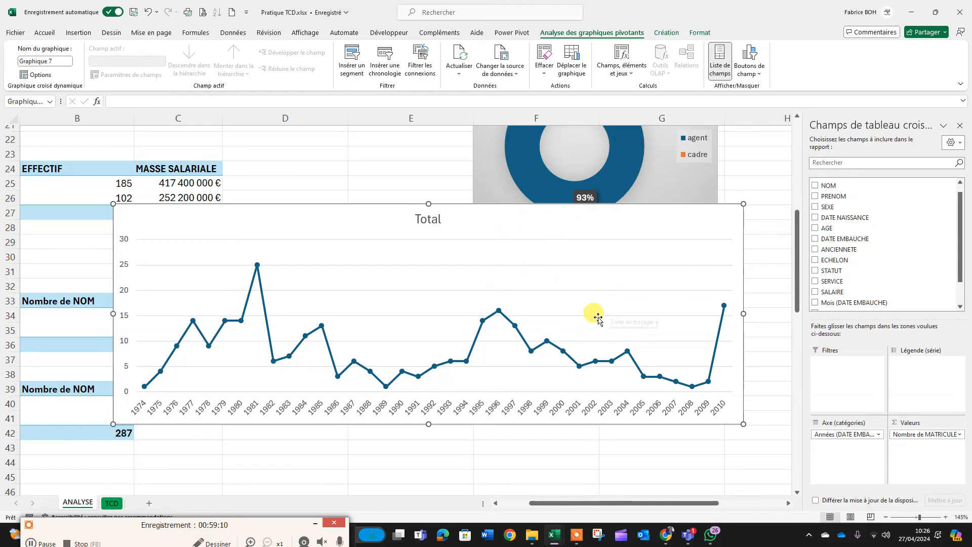
{"action": "scroll", "coordinate": [596, 316], "scroll_direction": "up", "scroll_amount": 5}
{"action": "scroll", "coordinate": [595, 315], "scroll_direction": "down", "scroll_amount": 5}
Read the remaining chart instructions above the data table on the TCD sheet.
{"action": "left_click", "coordinate": [110, 502]}
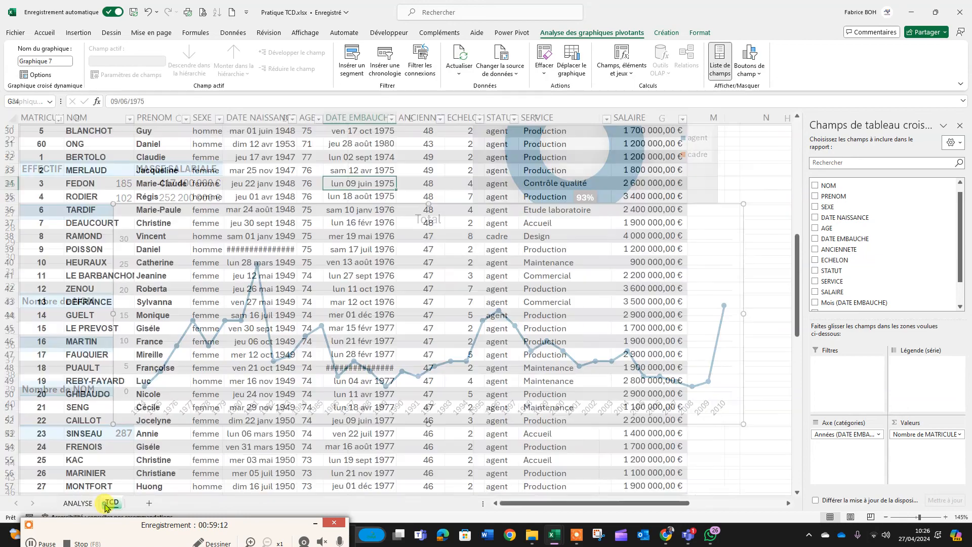
{"action": "scroll", "coordinate": [223, 390], "scroll_direction": "up", "scroll_amount": 4}
{"action": "scroll", "coordinate": [240, 372], "scroll_direction": "down", "scroll_amount": 1}
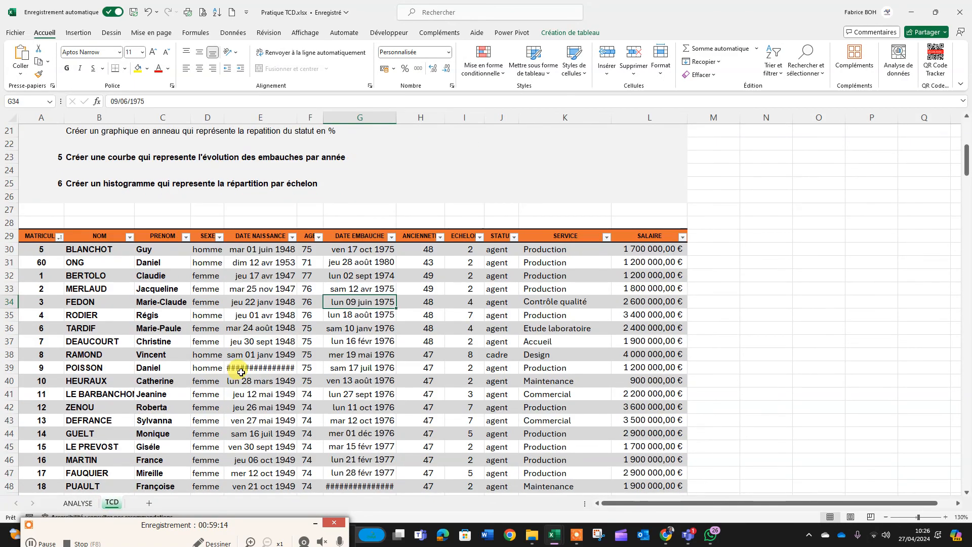
{"action": "scroll", "coordinate": [241, 368], "scroll_direction": "up", "scroll_amount": 1}
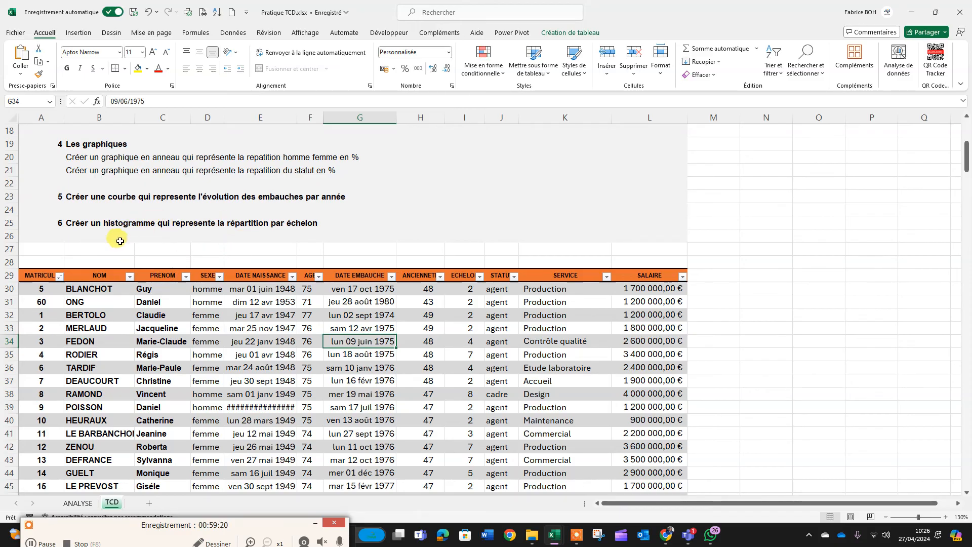
Insert a pivot chart based on the DATA_RH table at cell E49 of the existing ANALYSE sheet.
{"action": "scroll", "coordinate": [143, 383], "scroll_direction": "down", "scroll_amount": 4}
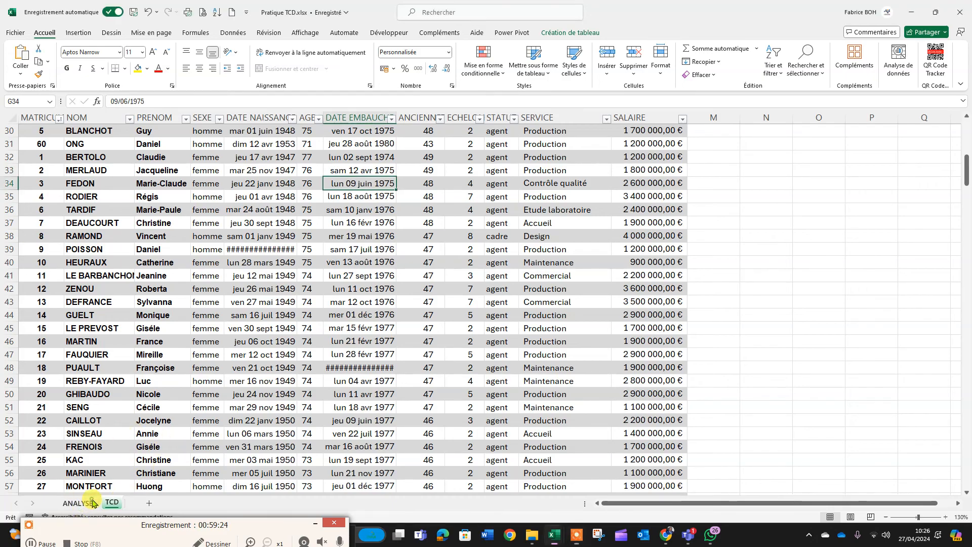
{"action": "scroll", "coordinate": [149, 314], "scroll_direction": "up", "scroll_amount": 5}
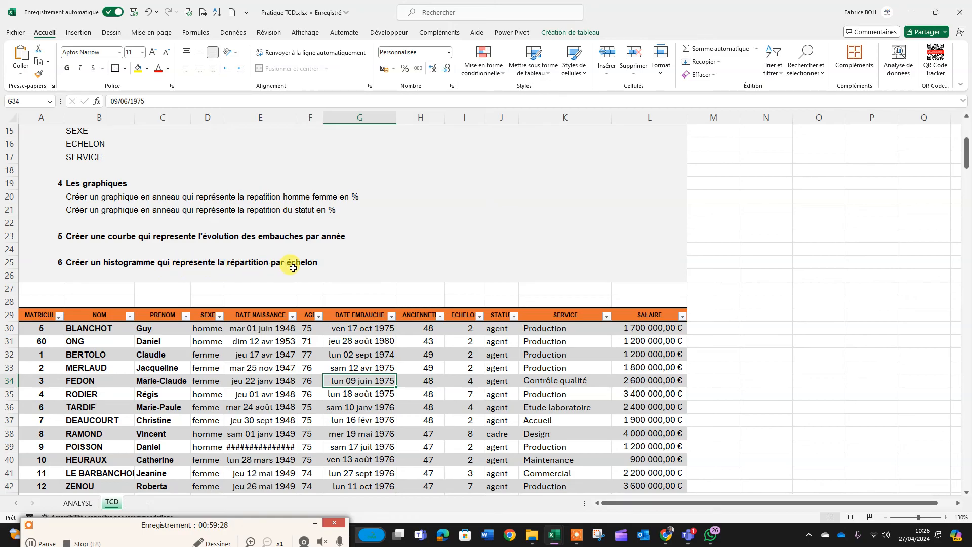
{"action": "left_click", "coordinate": [229, 366]}
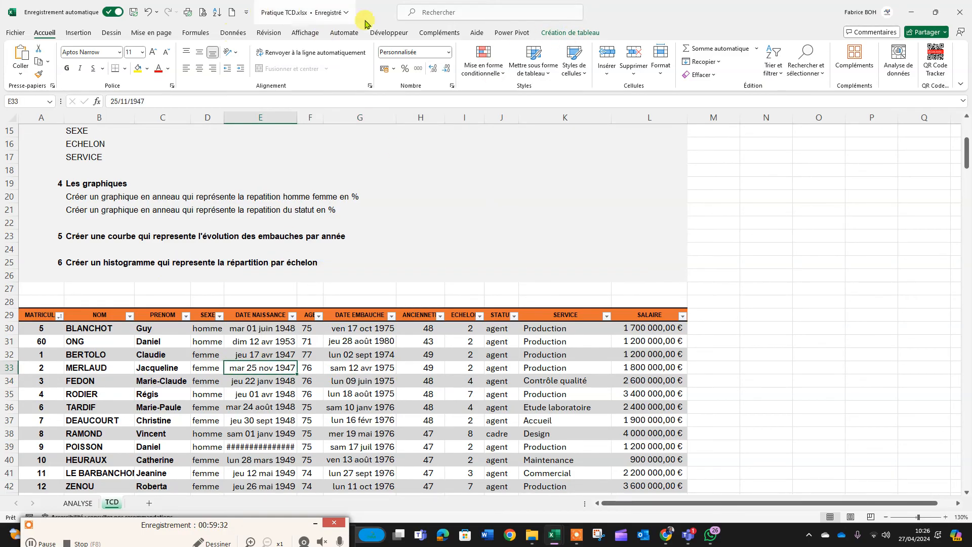
{"action": "left_click", "coordinate": [564, 34]}
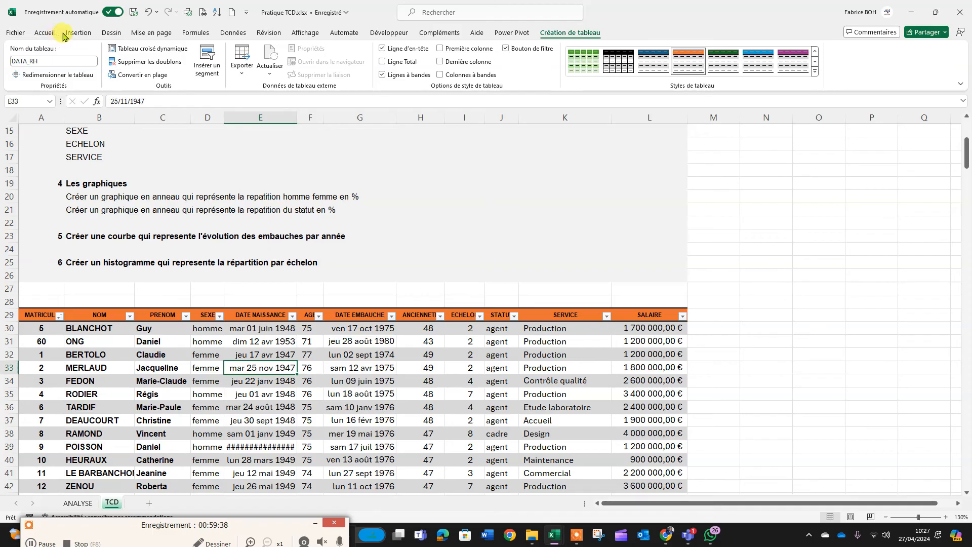
{"action": "left_click", "coordinate": [78, 34]}
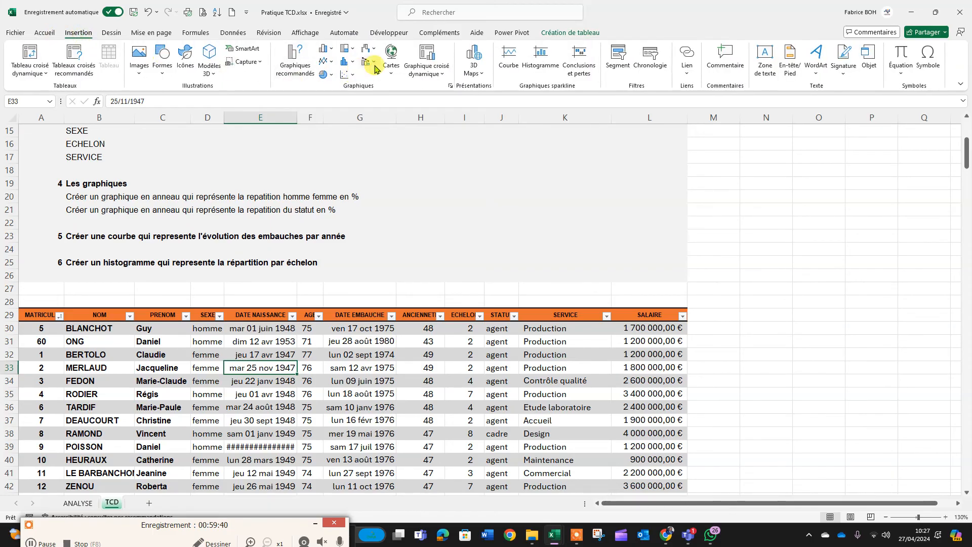
{"action": "left_click", "coordinate": [428, 69]}
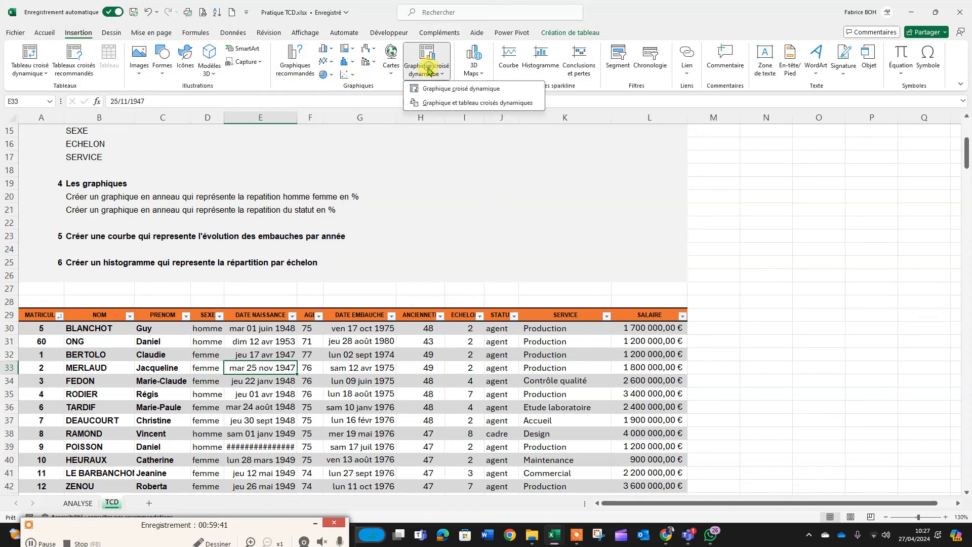
{"action": "left_click", "coordinate": [431, 93]}
{"action": "left_click", "coordinate": [219, 287]}
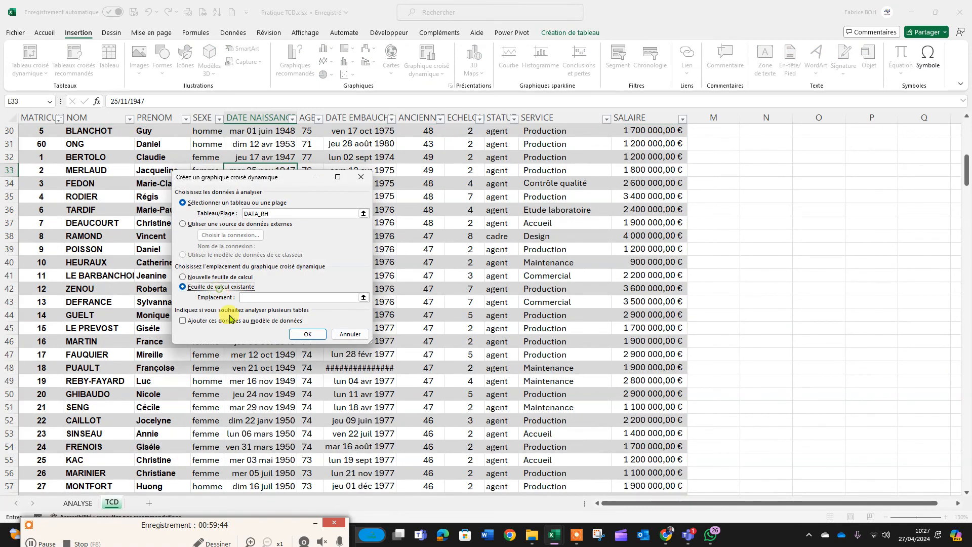
{"action": "left_click", "coordinate": [81, 504]}
{"action": "scroll", "coordinate": [147, 395], "scroll_direction": "down", "scroll_amount": 5}
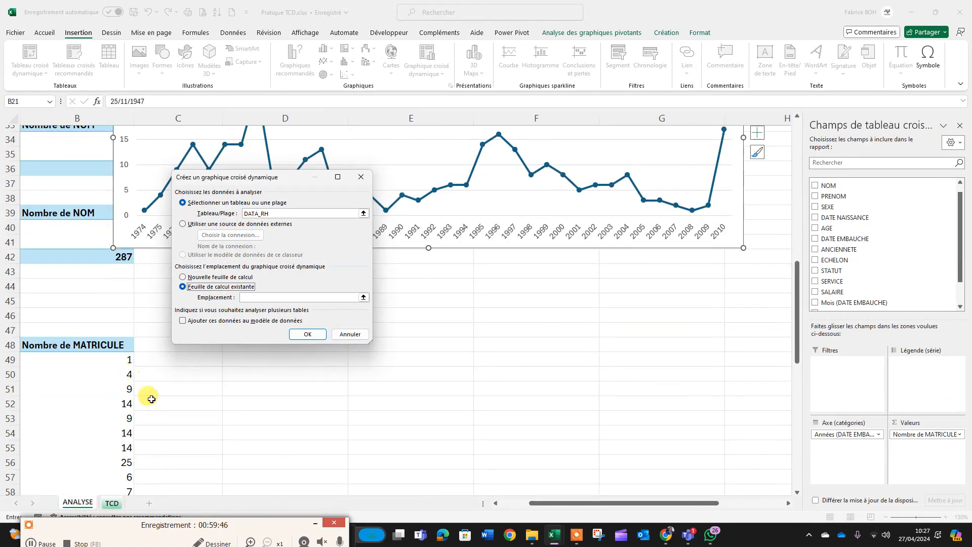
{"action": "left_click", "coordinate": [415, 272]}
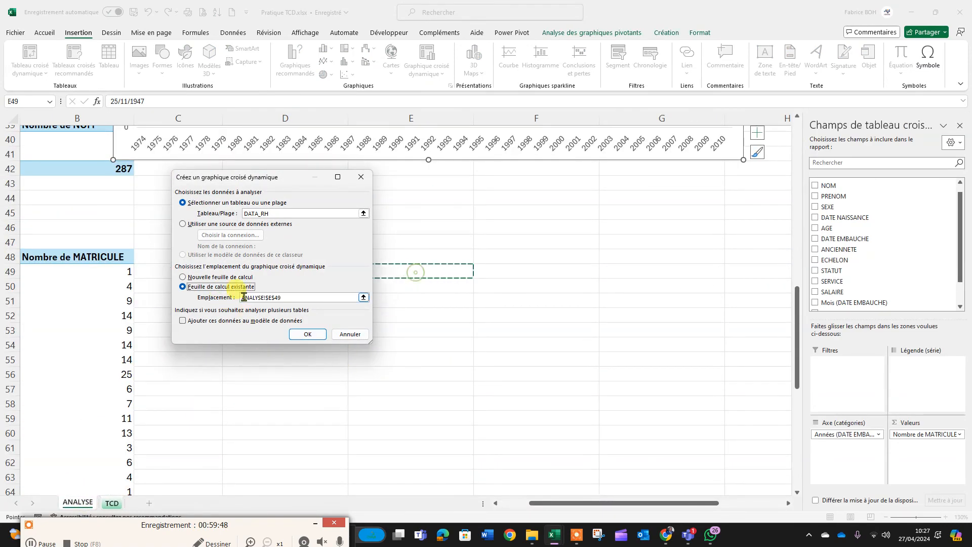
{"action": "left_click", "coordinate": [308, 334]}
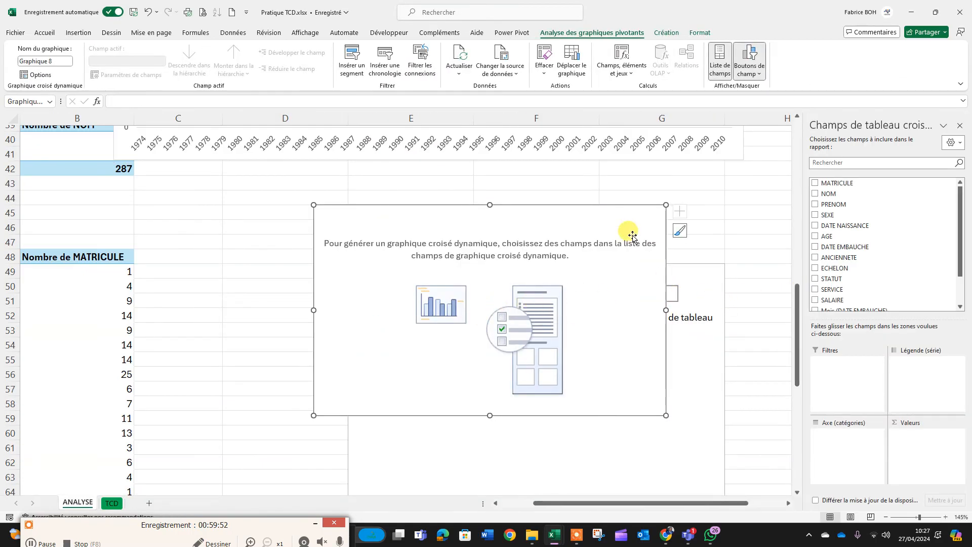
Add ECHELON to the new pivot chart as its legend series and the count of NOM as its values.
{"action": "scroll", "coordinate": [843, 256], "scroll_direction": "down", "scroll_amount": 1}
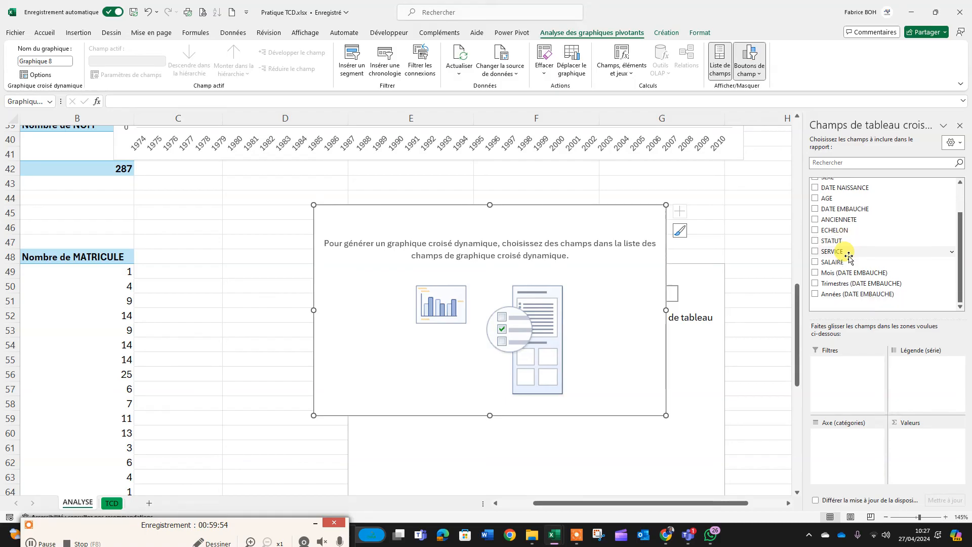
{"action": "scroll", "coordinate": [849, 259], "scroll_direction": "up", "scroll_amount": 1}
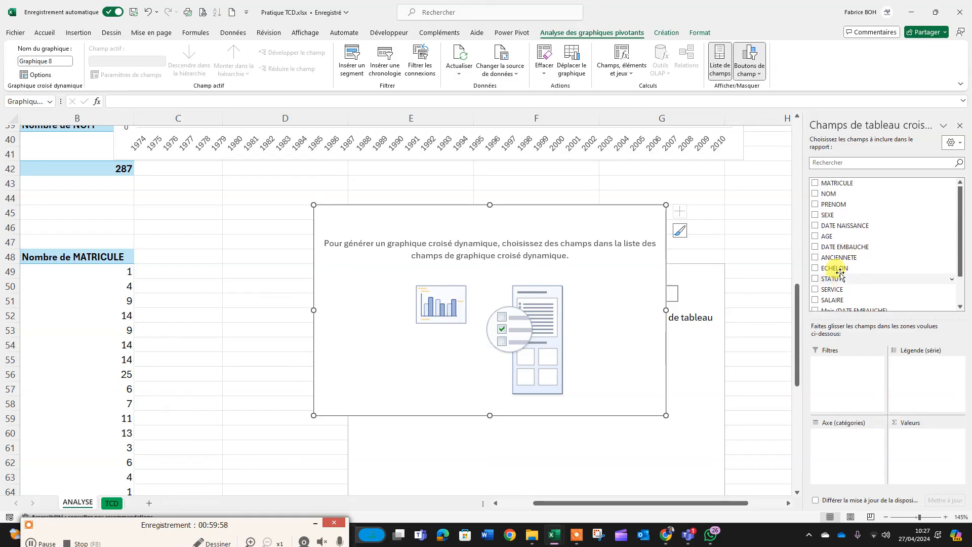
{"action": "left_click_drag", "start_coordinate": [839, 272], "coordinate": [859, 468]}
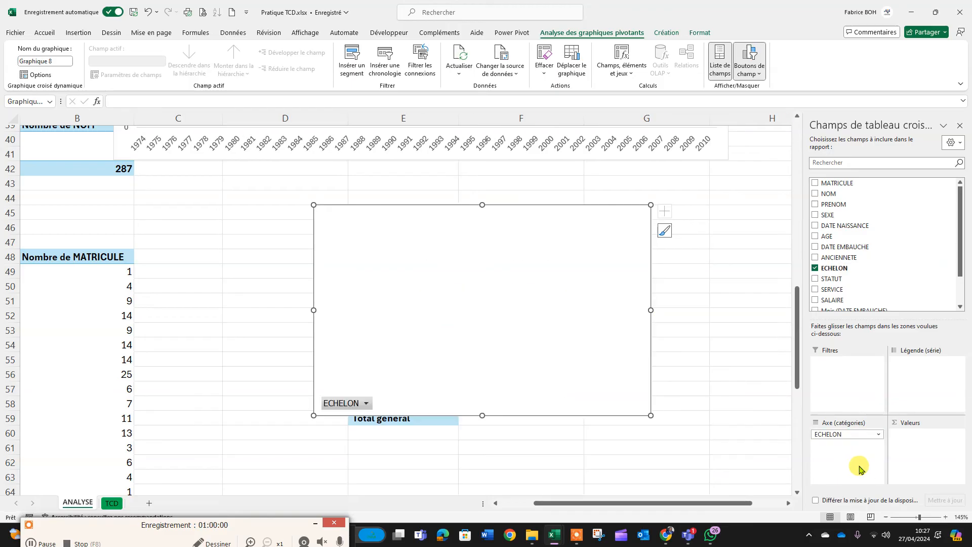
{"action": "left_click_drag", "start_coordinate": [851, 436], "coordinate": [919, 377]}
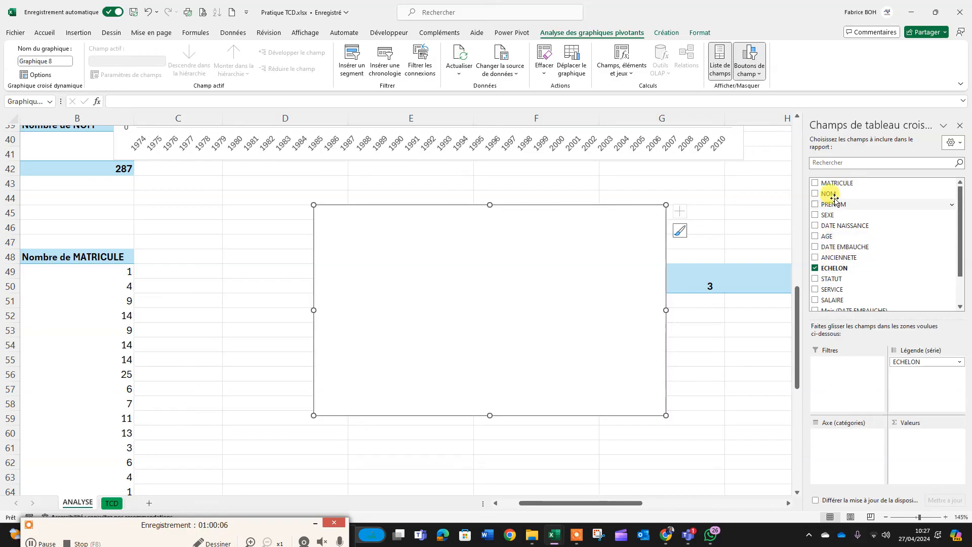
{"action": "left_click_drag", "start_coordinate": [835, 194], "coordinate": [909, 451]}
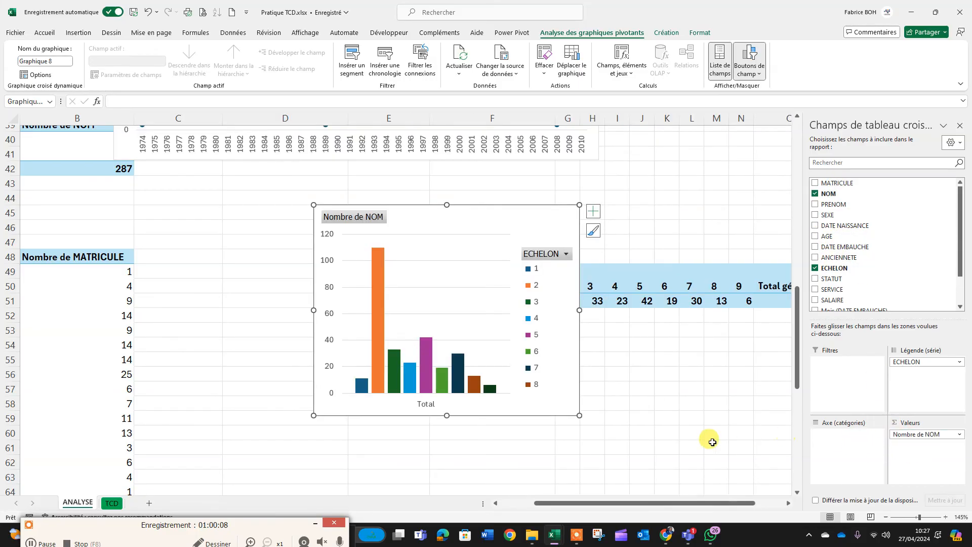
Switch ECHELON from legend series to axis categories and place the chart beside its pivot table, around columns H to O.
{"action": "left_click_drag", "start_coordinate": [531, 211], "coordinate": [468, 208]}
{"action": "left_click_drag", "start_coordinate": [367, 220], "coordinate": [360, 222]}
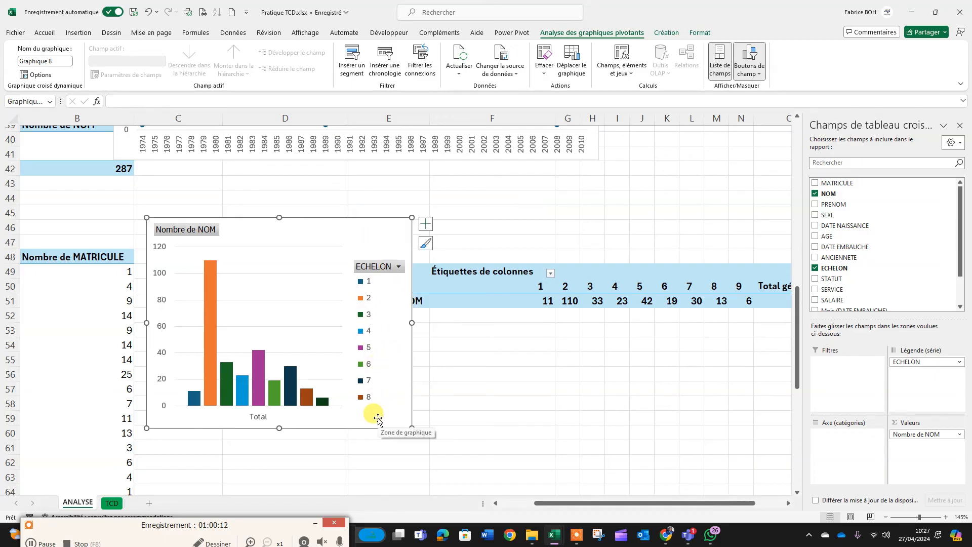
{"action": "left_click_drag", "start_coordinate": [898, 361], "coordinate": [835, 448]}
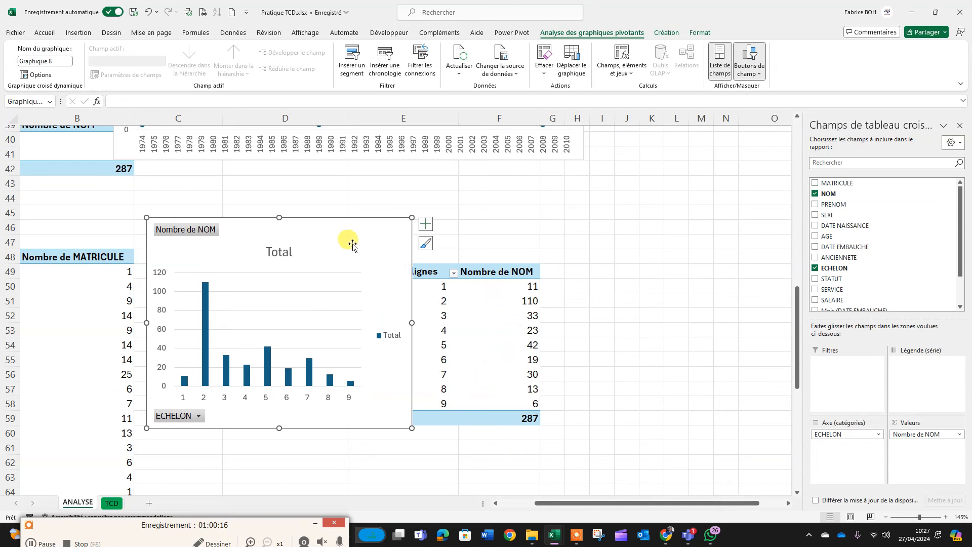
{"action": "left_click_drag", "start_coordinate": [352, 245], "coordinate": [678, 264]}
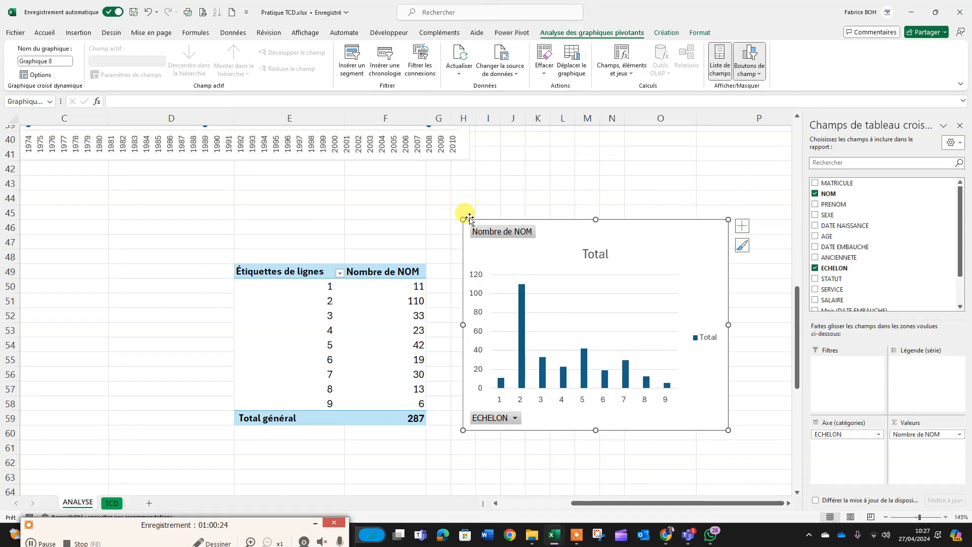
Hide all field buttons on the échelon chart and delete its legend.
{"action": "right_click", "coordinate": [494, 231]}
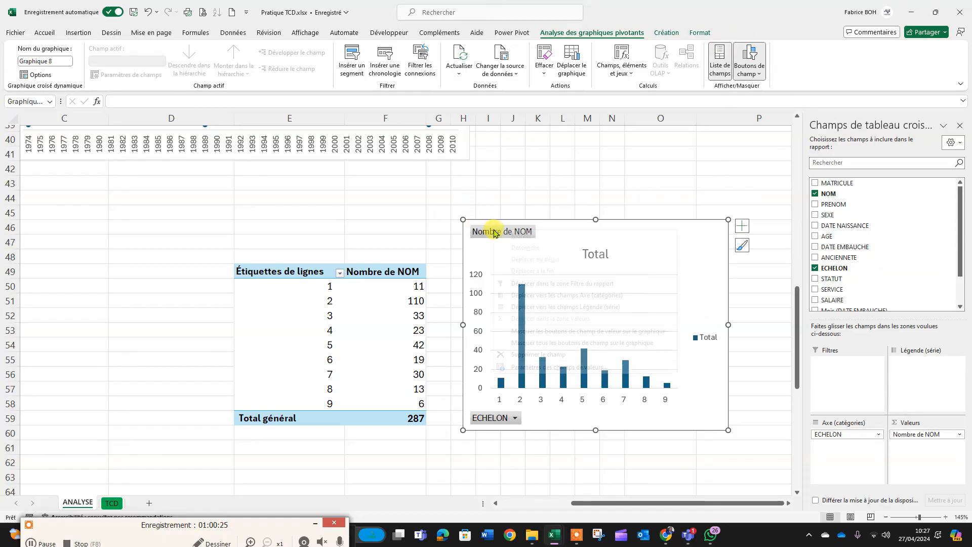
{"action": "left_click", "coordinate": [551, 343]}
{"action": "double_click", "coordinate": [596, 235]}
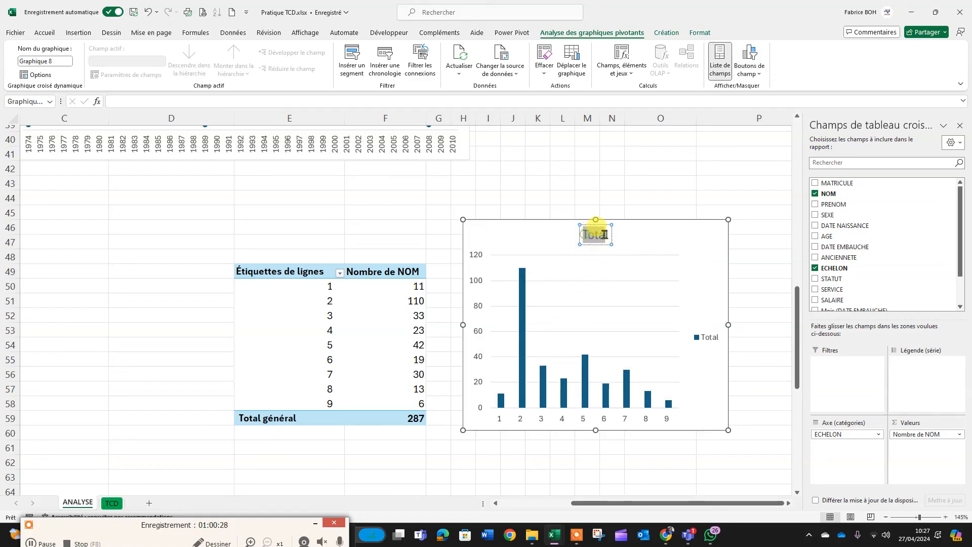
{"action": "left_click", "coordinate": [714, 290]}
{"action": "left_click", "coordinate": [704, 345]}
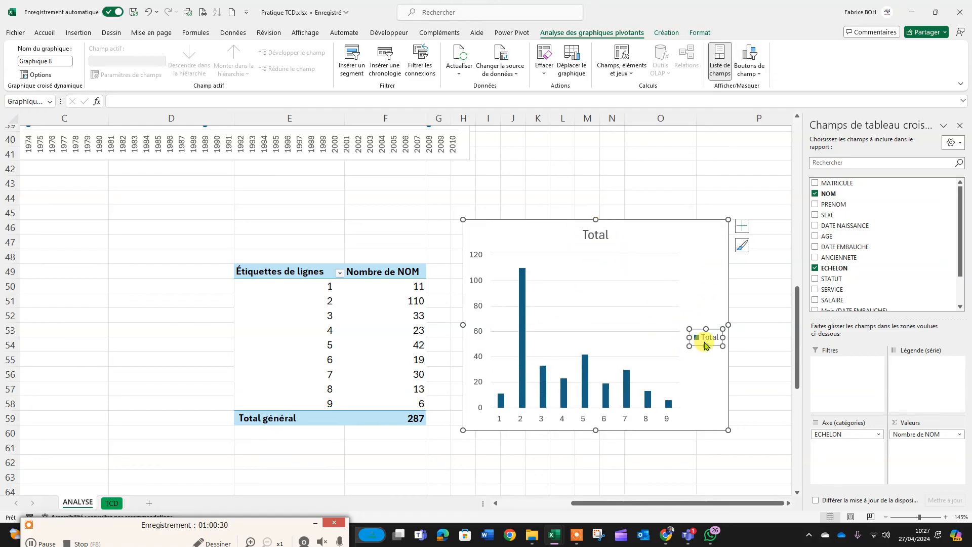
{"action": "key", "text": "Delete"}
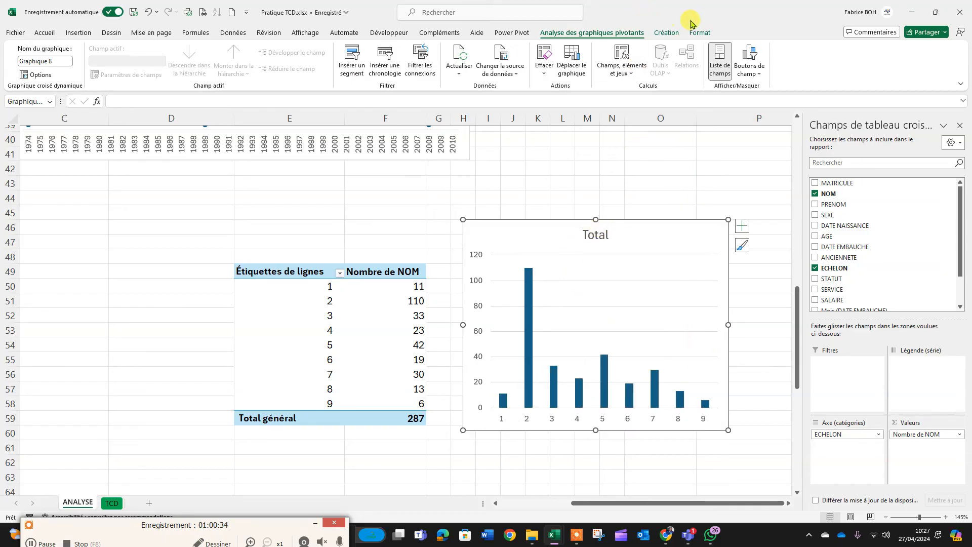
Apply the chart style with wide bars, data labels inside them and a grey gradient background to the échelon histogram.
{"action": "left_click", "coordinate": [700, 33]}
{"action": "left_click", "coordinate": [666, 33]}
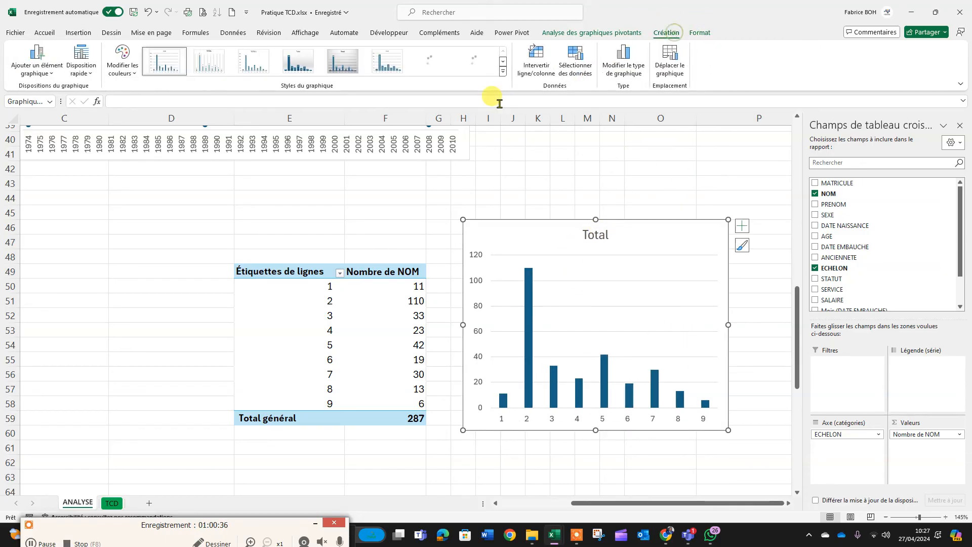
{"action": "left_click", "coordinate": [304, 66]}
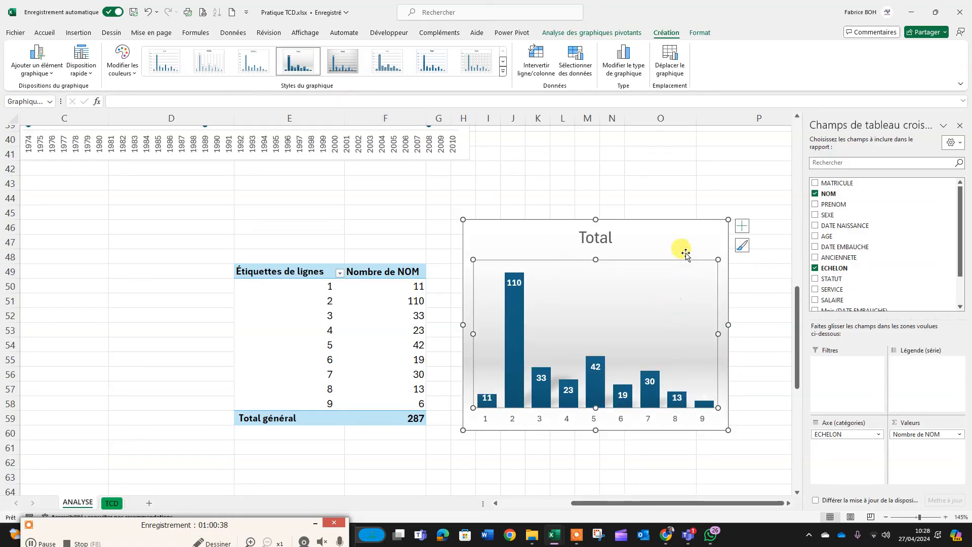
{"action": "left_click", "coordinate": [685, 183]}
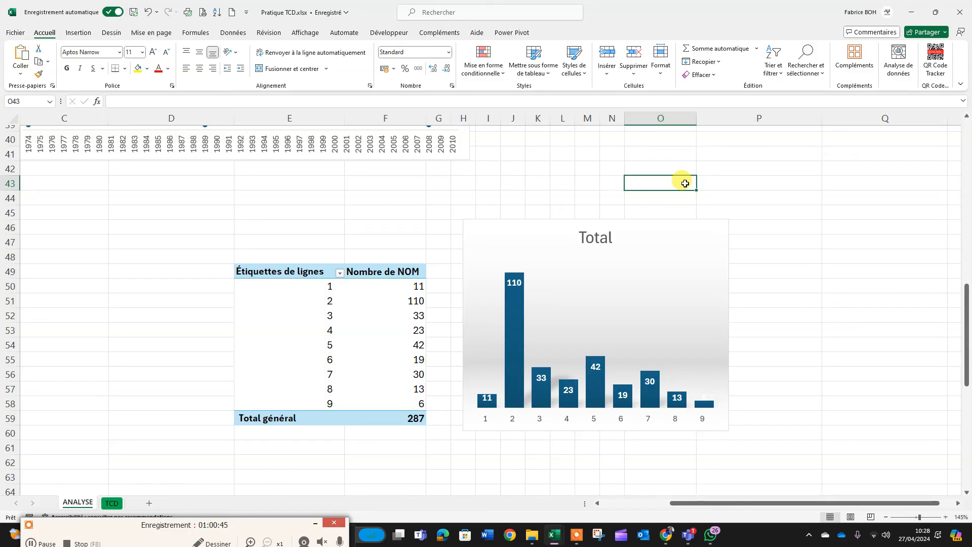
Widen the sex and status doughnut charts so both extend from column F to about column O.
{"action": "scroll", "coordinate": [648, 246], "scroll_direction": "up", "scroll_amount": 11}
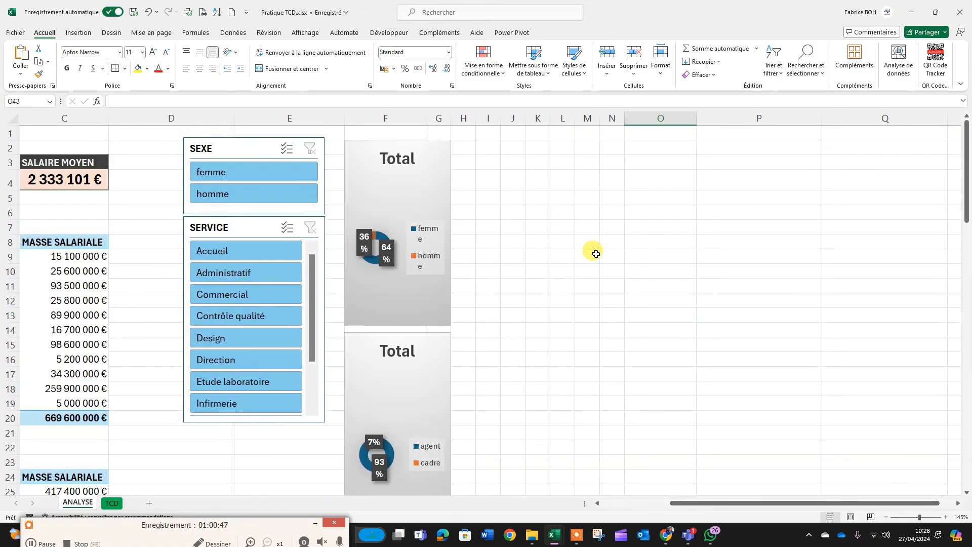
{"action": "scroll", "coordinate": [599, 240], "scroll_direction": "up", "scroll_amount": 2}
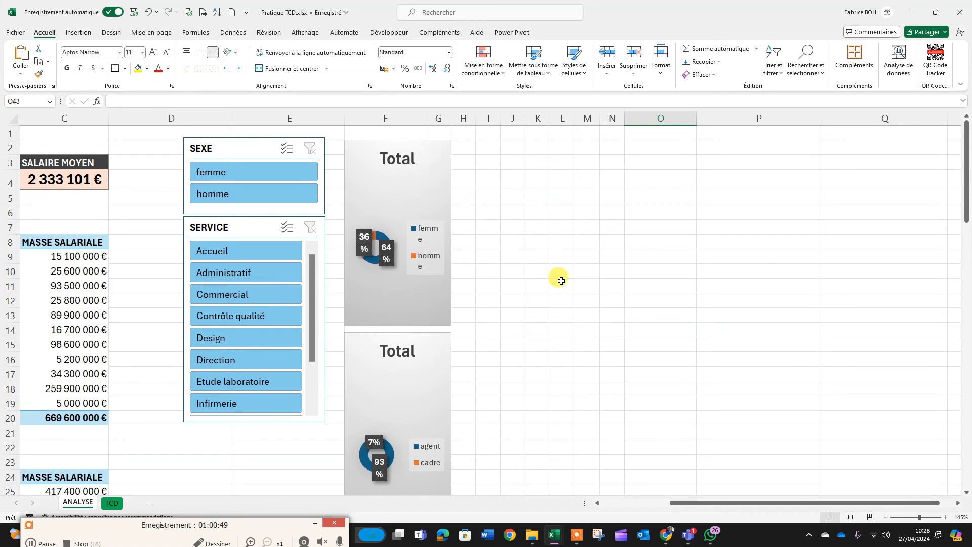
{"action": "left_click", "coordinate": [436, 151]}
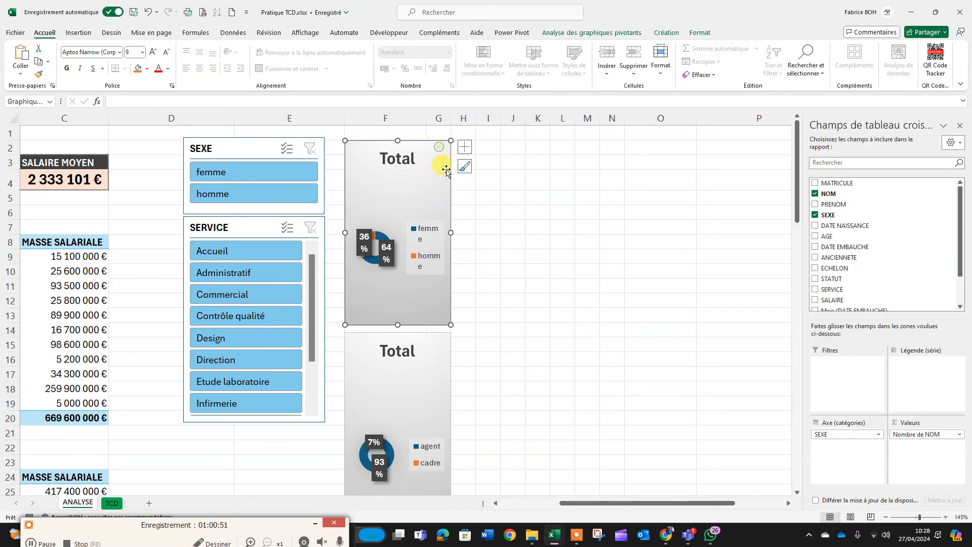
{"action": "left_click_drag", "start_coordinate": [451, 325], "coordinate": [697, 313]}
{"action": "left_click", "coordinate": [439, 398]}
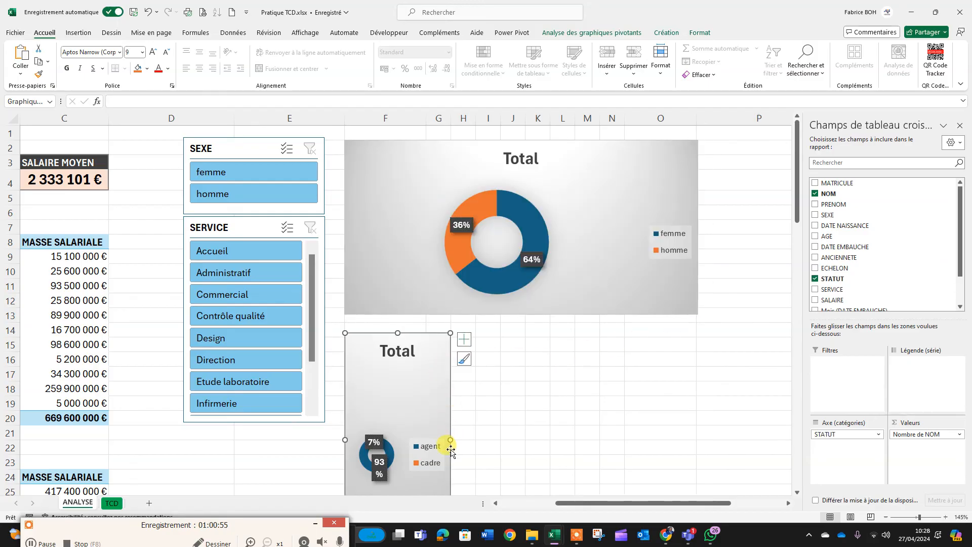
{"action": "left_click_drag", "start_coordinate": [450, 441], "coordinate": [688, 430]}
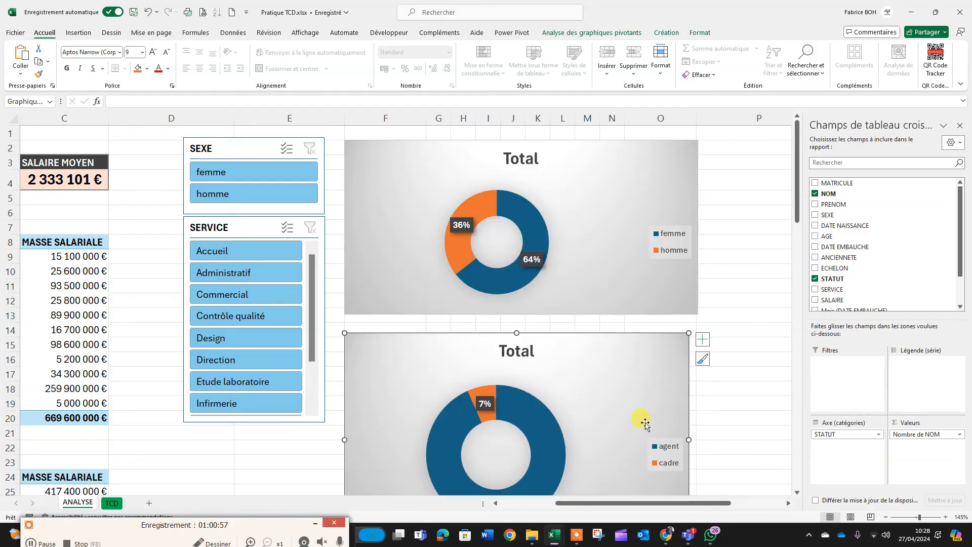
Review the slicers, doughnut charts and hiring curve on the ANALYSE sheet, and return to the TCD sheet.
{"action": "scroll", "coordinate": [572, 391], "scroll_direction": "down", "scroll_amount": 4}
{"action": "scroll", "coordinate": [572, 390], "scroll_direction": "up", "scroll_amount": 4}
{"action": "scroll", "coordinate": [574, 387], "scroll_direction": "down", "scroll_amount": 7}
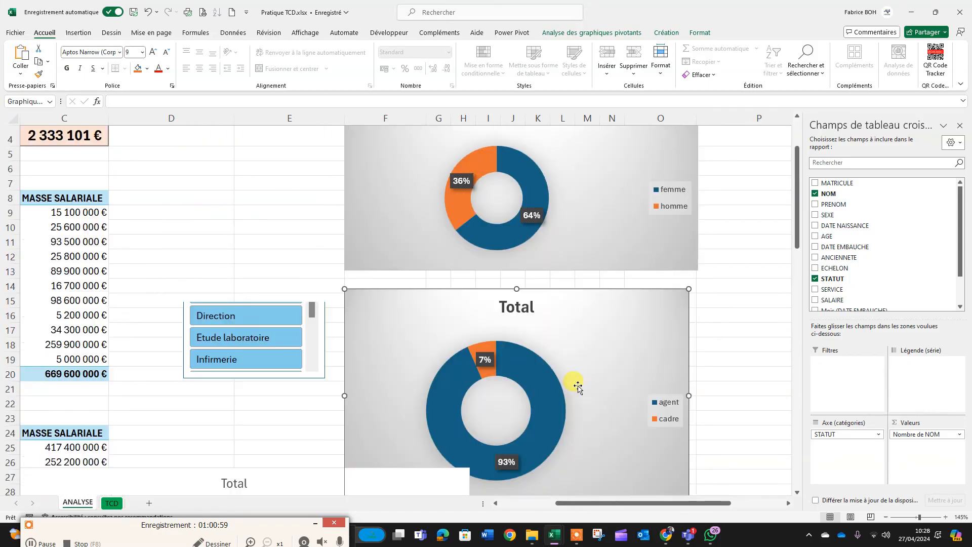
{"action": "scroll", "coordinate": [576, 385], "scroll_direction": "up", "scroll_amount": 8}
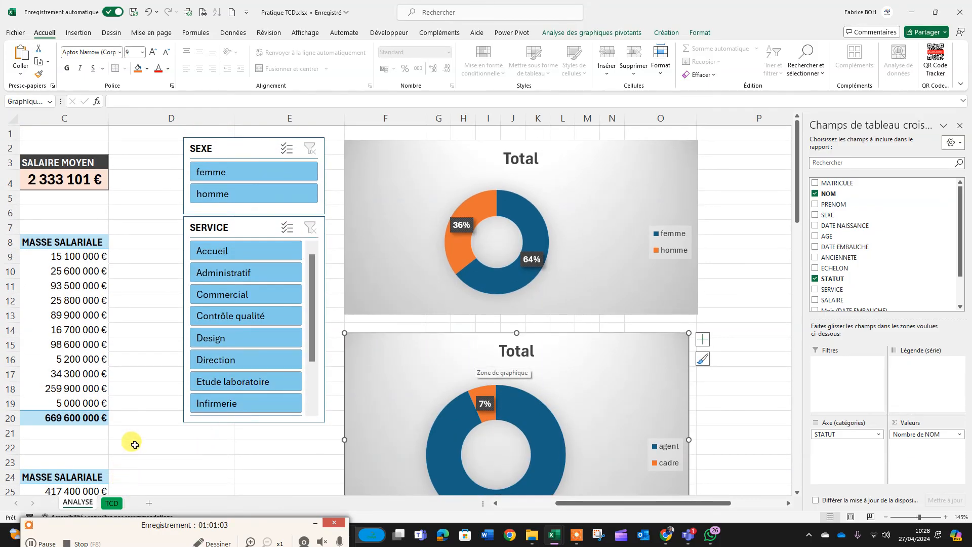
{"action": "scroll", "coordinate": [170, 373], "scroll_direction": "down", "scroll_amount": 5}
{"action": "scroll", "coordinate": [174, 374], "scroll_direction": "up", "scroll_amount": 5}
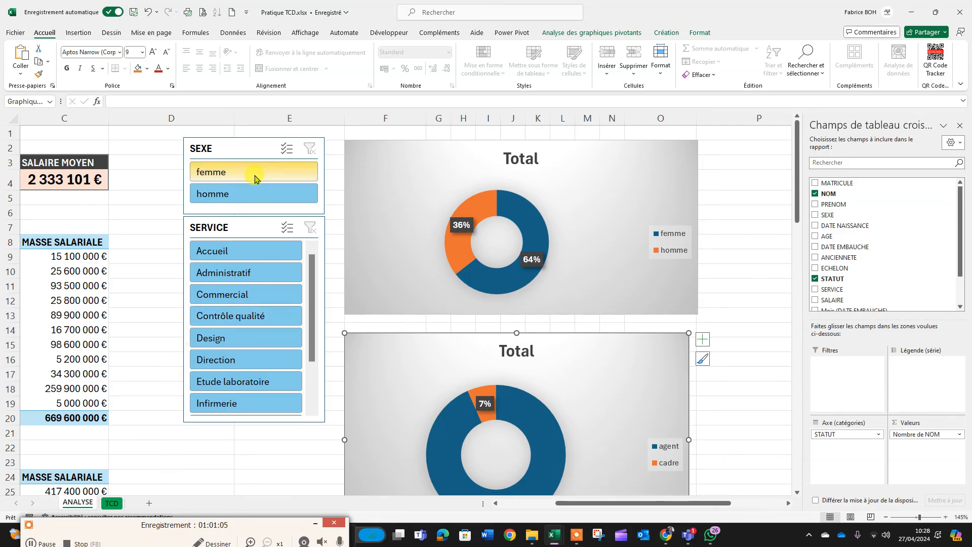
{"action": "scroll", "coordinate": [119, 390], "scroll_direction": "down", "scroll_amount": 5}
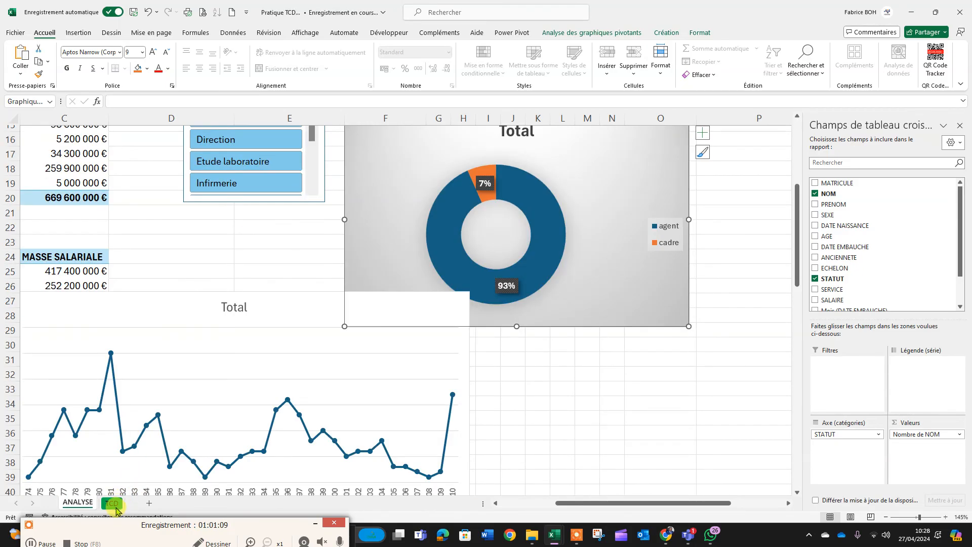
{"action": "left_click", "coordinate": [112, 503]}
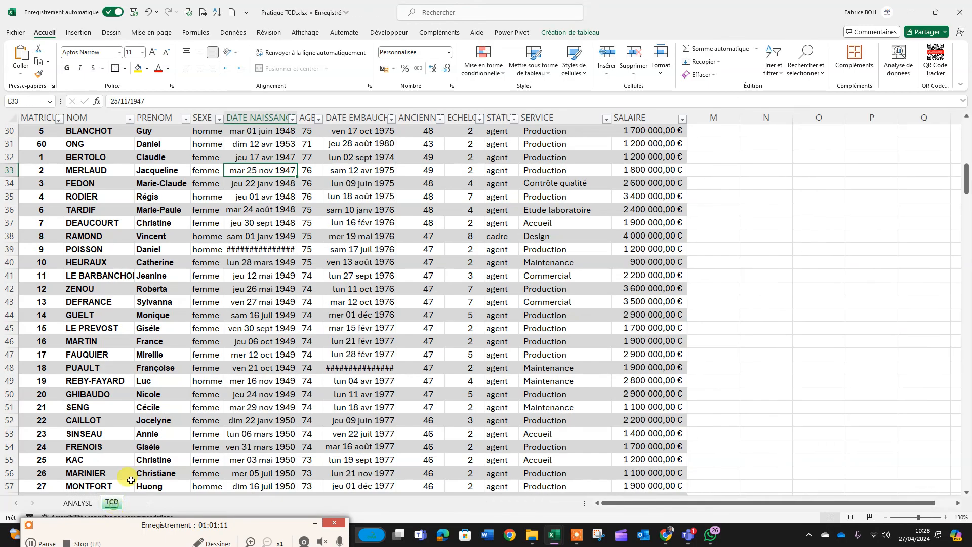
Create a pivot table from the DATA_RH table on a new worksheet.
{"action": "scroll", "coordinate": [267, 298], "scroll_direction": "up", "scroll_amount": 5}
{"action": "scroll", "coordinate": [267, 298], "scroll_direction": "down", "scroll_amount": 1}
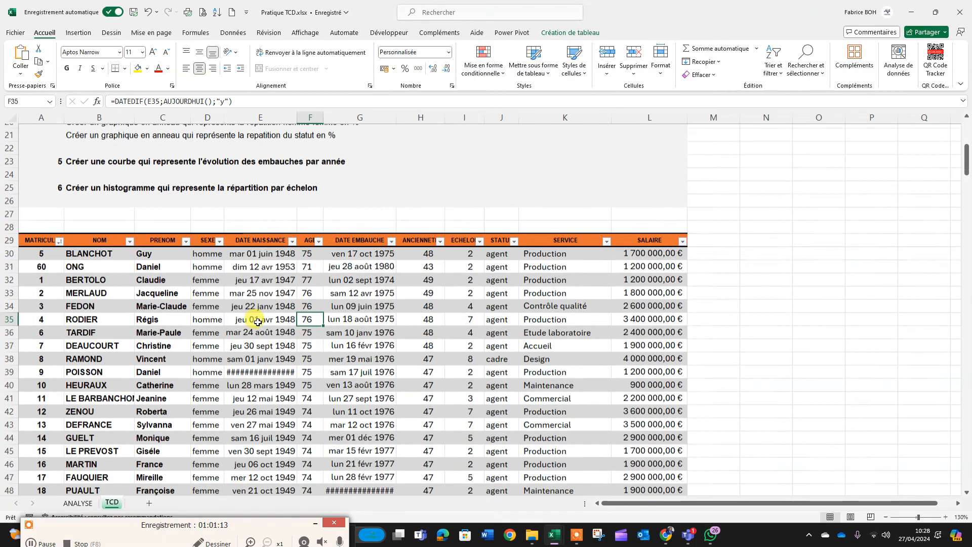
{"action": "left_click", "coordinate": [261, 302]}
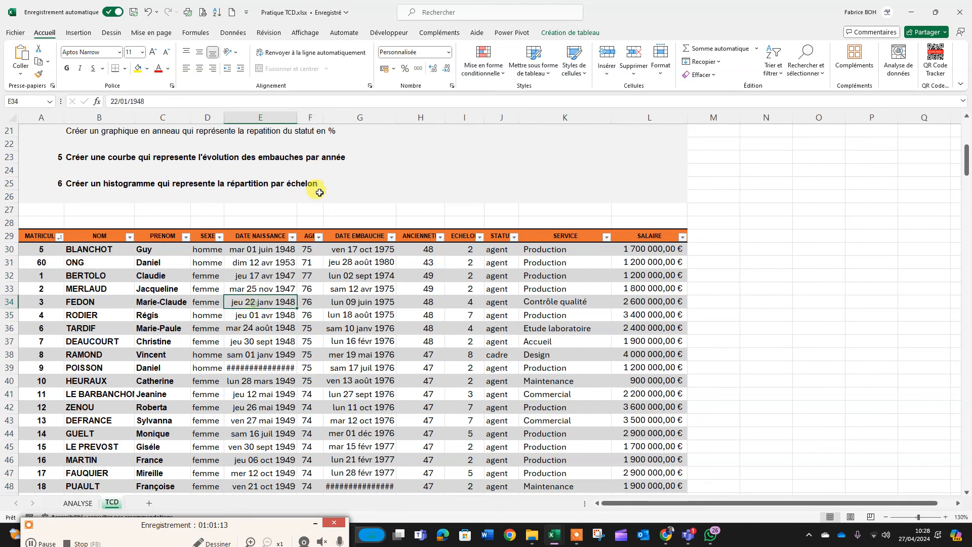
{"action": "left_click", "coordinate": [552, 35]}
{"action": "left_click", "coordinate": [148, 48]}
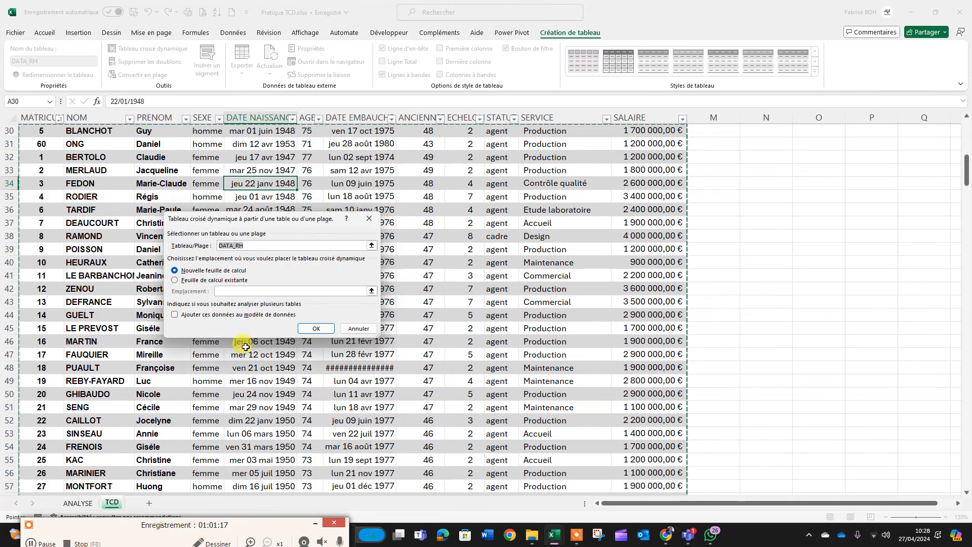
{"action": "left_click", "coordinate": [315, 328]}
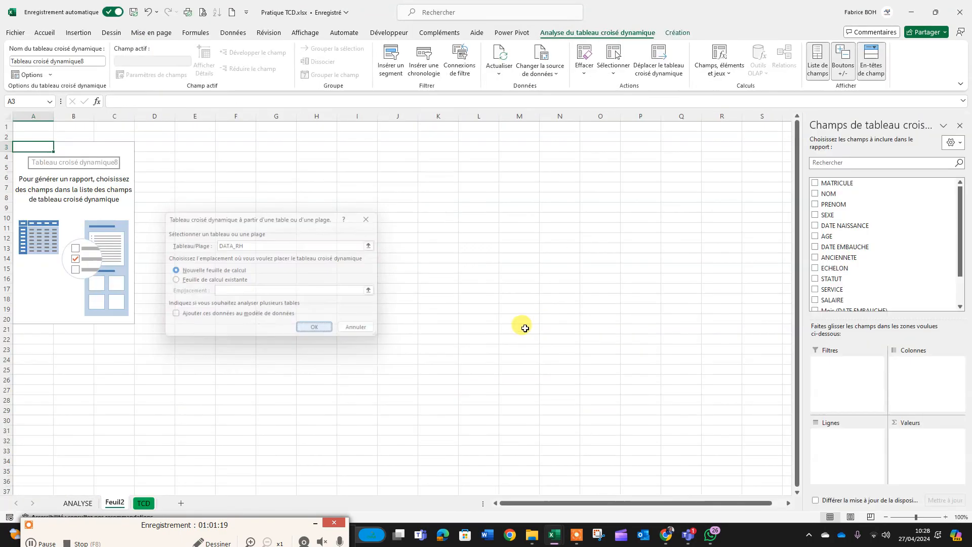
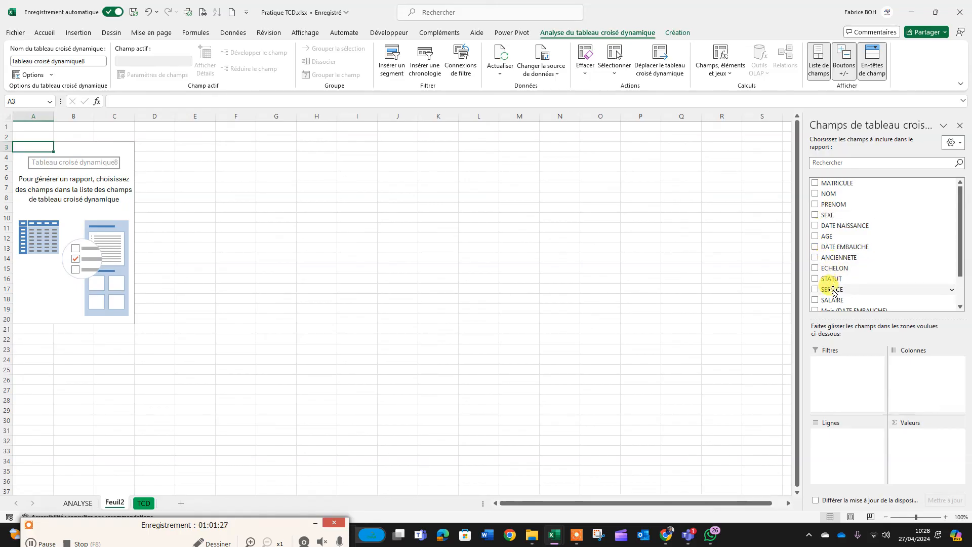
Add SERVICE, NOM and PRENOM as row fields of the new pivot table, in that order.
{"action": "left_click_drag", "start_coordinate": [833, 293], "coordinate": [827, 459]}
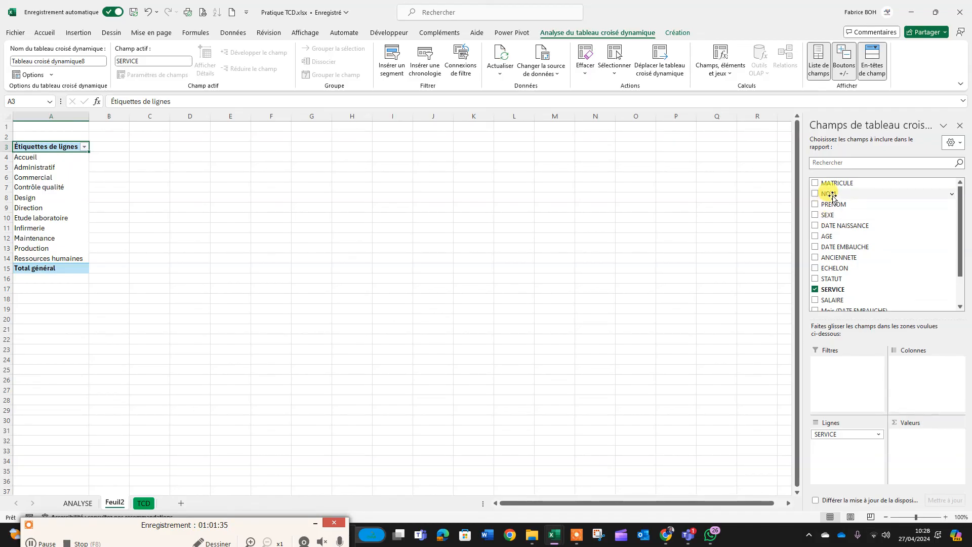
{"action": "left_click_drag", "start_coordinate": [833, 195], "coordinate": [828, 460]}
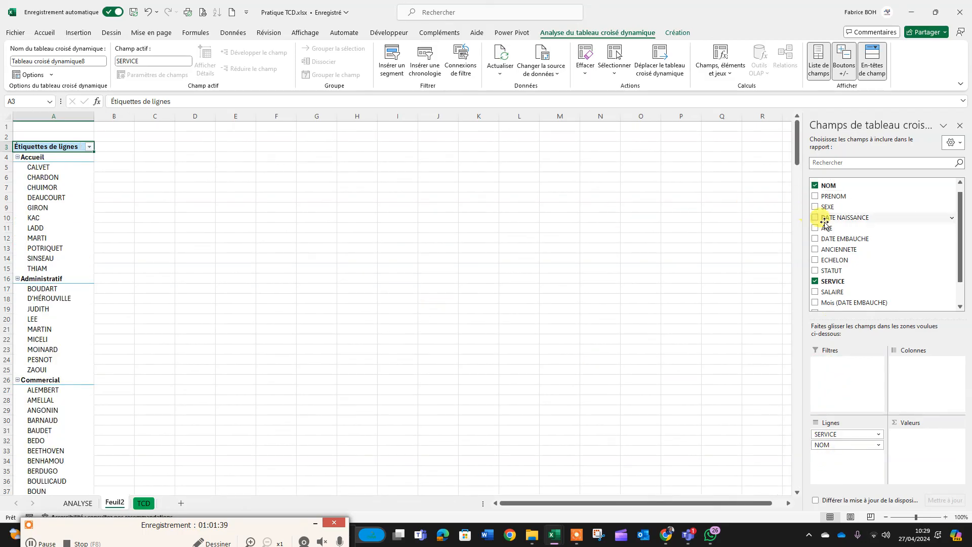
{"action": "left_click_drag", "start_coordinate": [830, 196], "coordinate": [830, 454]}
{"action": "scroll", "coordinate": [74, 212], "scroll_direction": "down", "scroll_amount": 6}
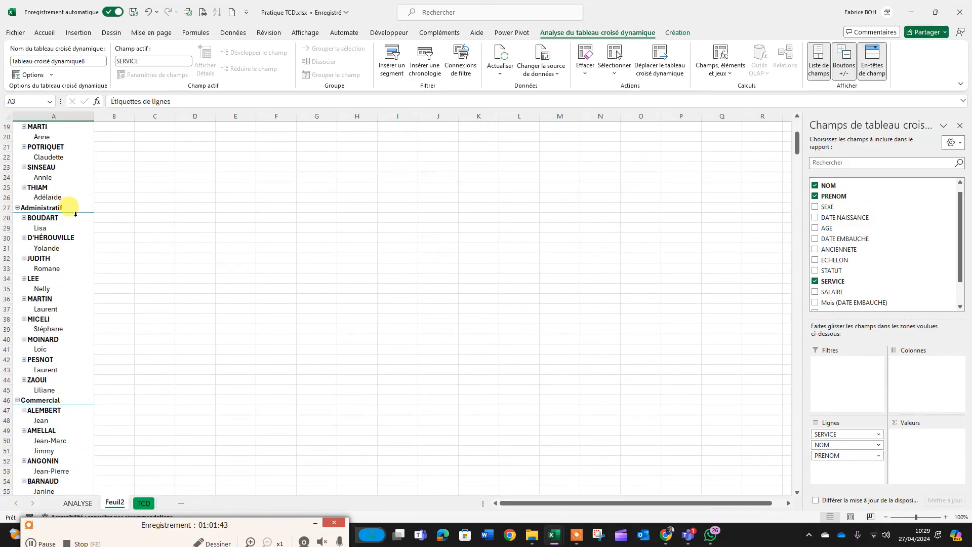
{"action": "scroll", "coordinate": [75, 213], "scroll_direction": "up", "scroll_amount": 6}
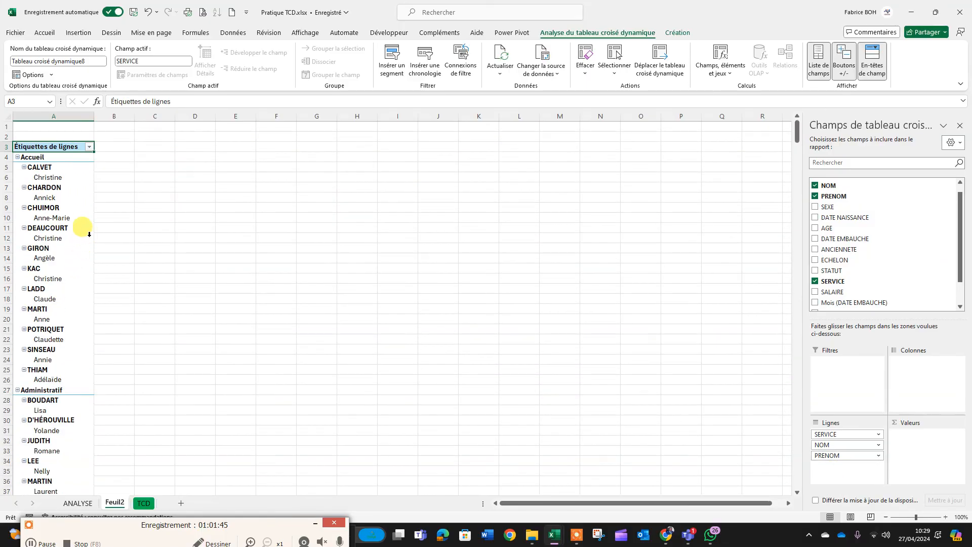
{"action": "scroll", "coordinate": [89, 234], "scroll_direction": "down", "scroll_amount": 3}
{"action": "scroll", "coordinate": [90, 237], "scroll_direction": "up", "scroll_amount": 3}
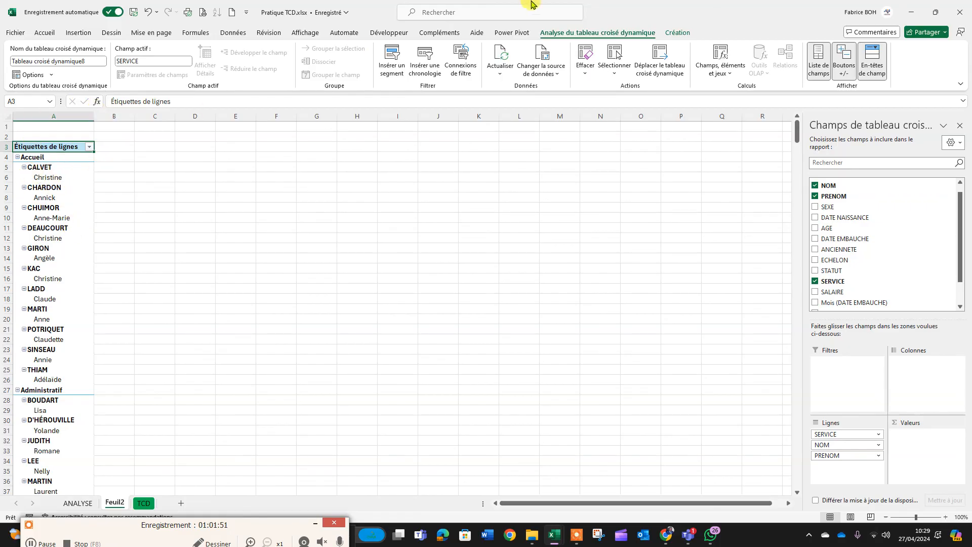
Switch the pivot table's report layout to tabular form and autofit the PRENOM column.
{"action": "left_click", "coordinate": [673, 33]}
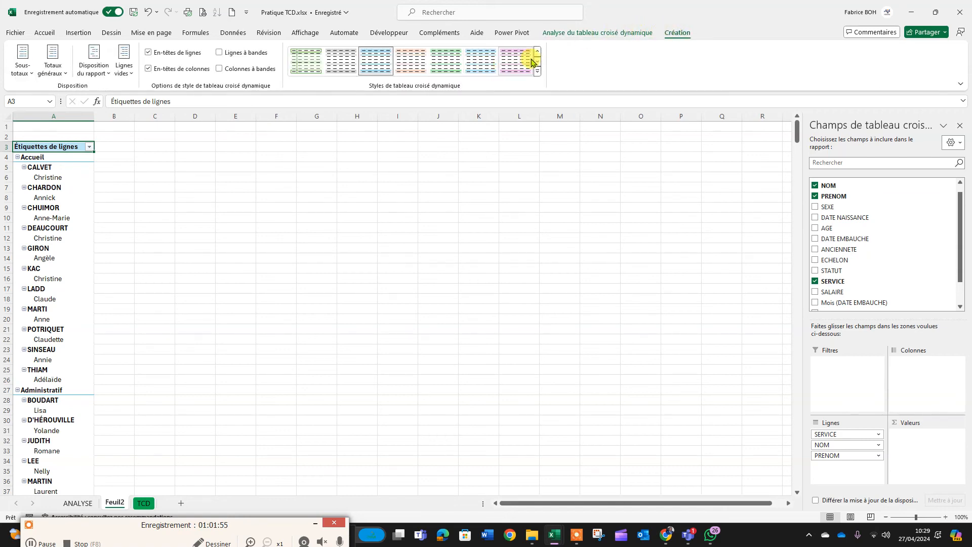
{"action": "left_click", "coordinate": [99, 73]}
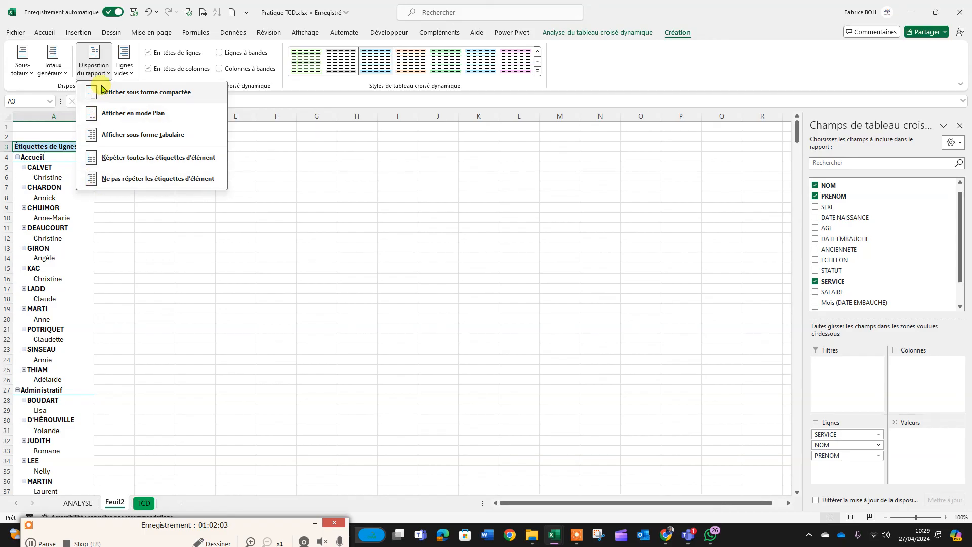
{"action": "left_click", "coordinate": [123, 138]}
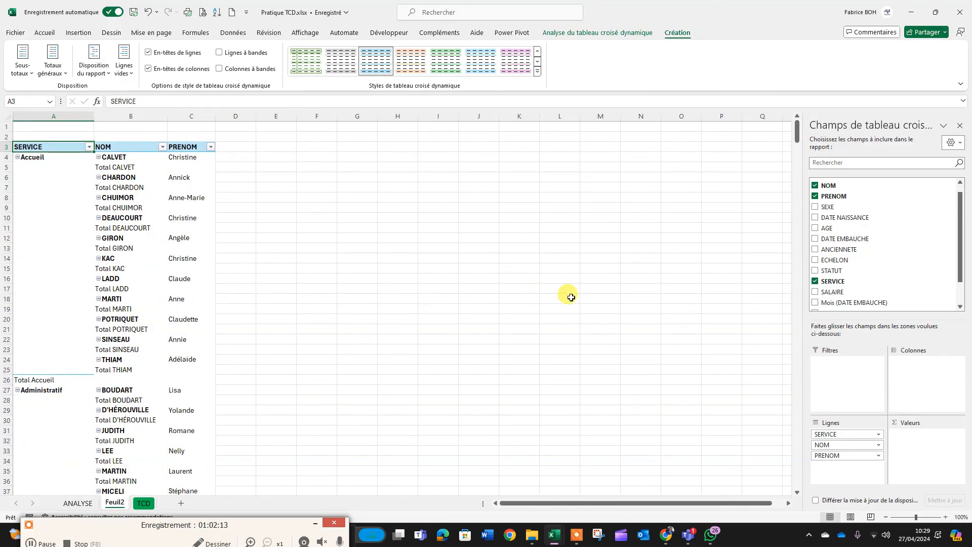
{"action": "double_click", "coordinate": [215, 117]}
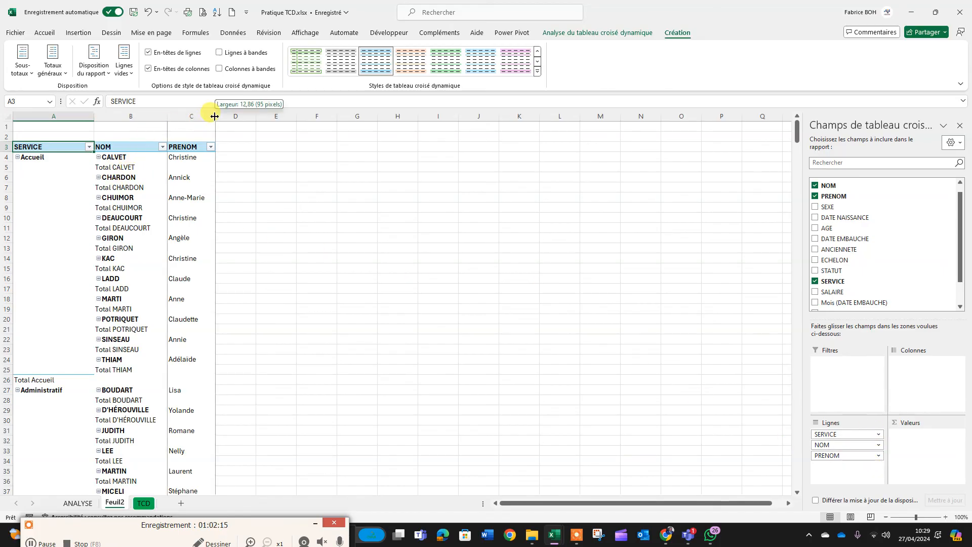
{"action": "scroll", "coordinate": [227, 202], "scroll_direction": "down", "scroll_amount": 1}
{"action": "scroll", "coordinate": [152, 152], "scroll_direction": "up", "scroll_amount": 1}
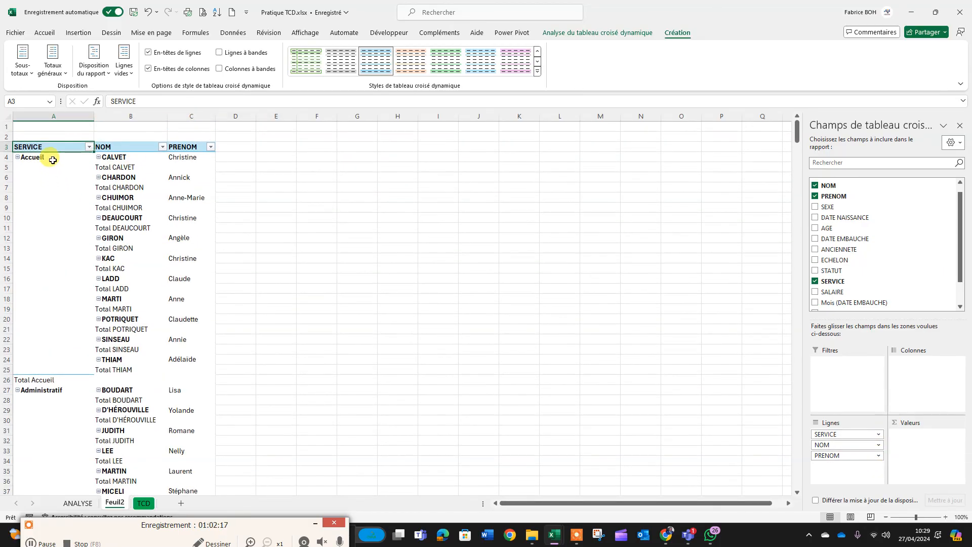
Turn off all subtotals in the pivot table so no total rows follow the names and services.
{"action": "left_click_drag", "start_coordinate": [53, 158], "coordinate": [65, 367]}
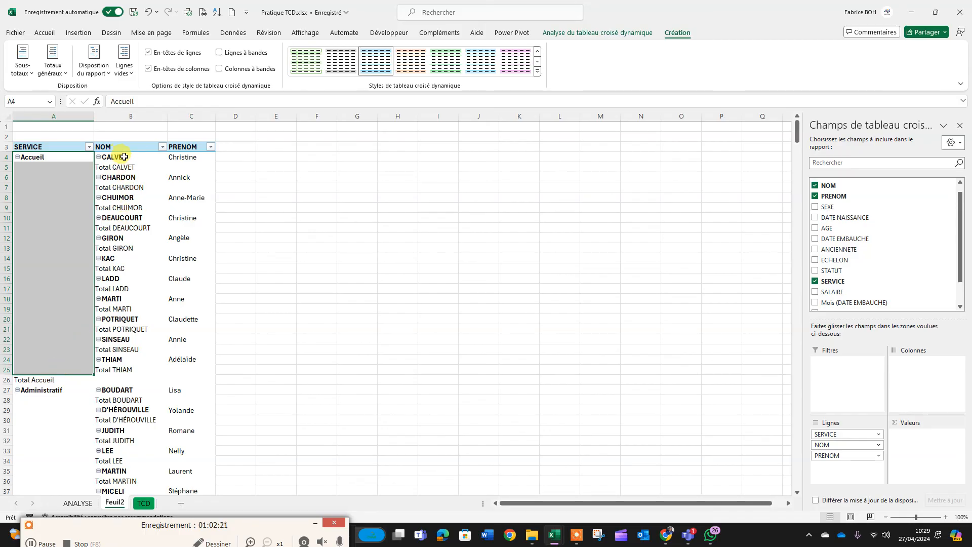
{"action": "left_click_drag", "start_coordinate": [124, 158], "coordinate": [141, 368]}
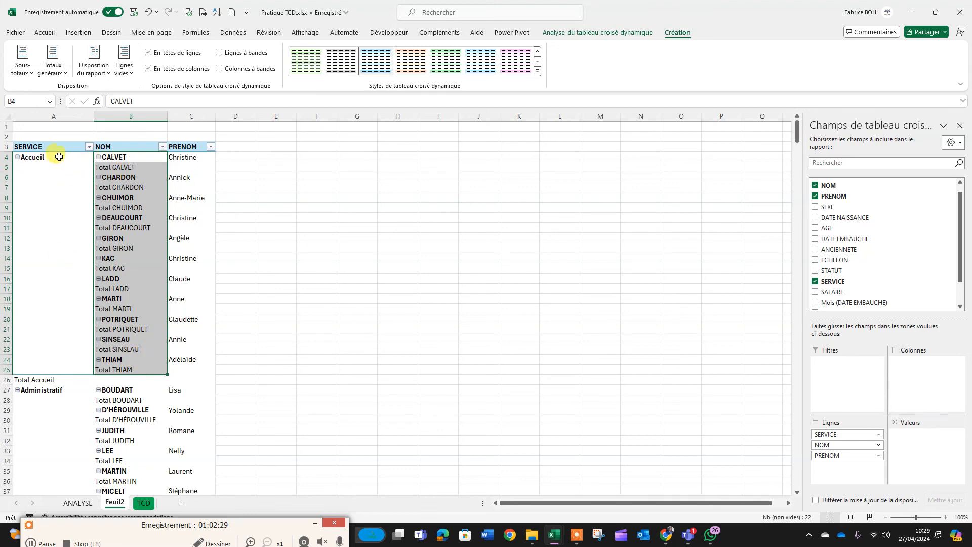
{"action": "left_click_drag", "start_coordinate": [189, 158], "coordinate": [198, 367]}
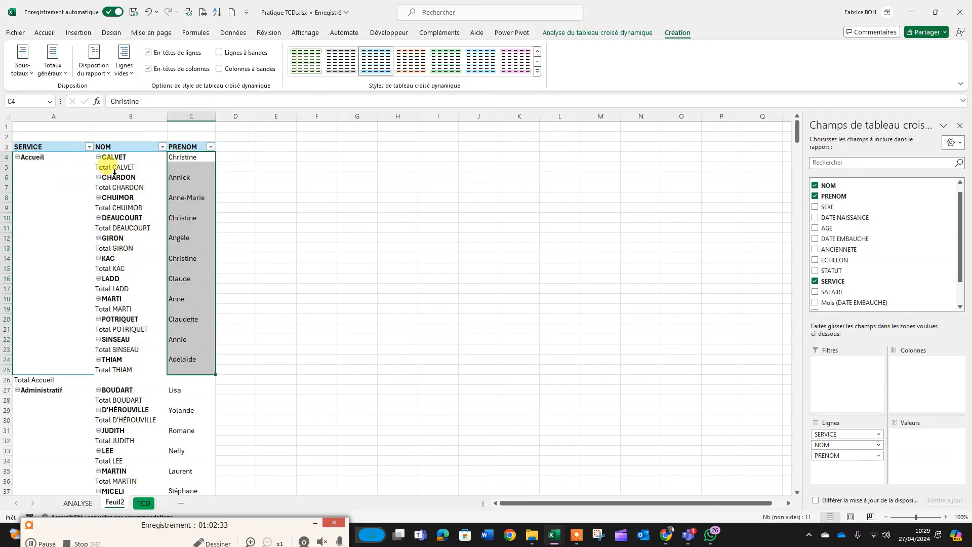
{"action": "scroll", "coordinate": [234, 292], "scroll_direction": "up", "scroll_amount": 6, "text": "ctrl"}
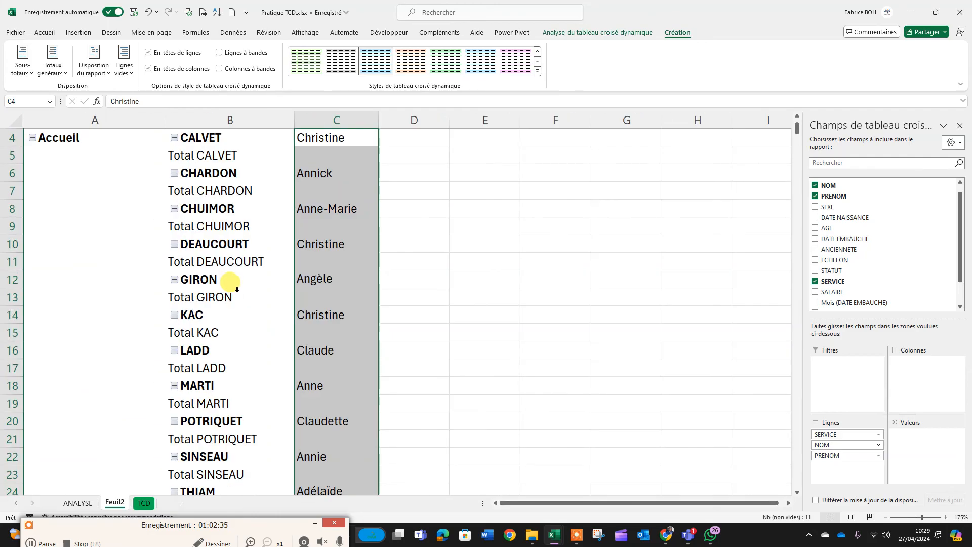
{"action": "scroll", "coordinate": [218, 217], "scroll_direction": "down", "scroll_amount": 1}
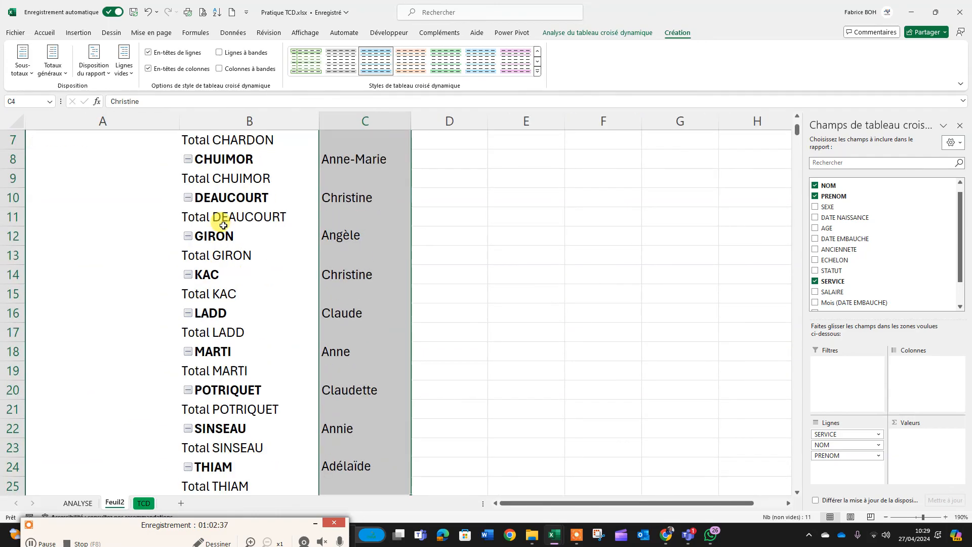
{"action": "scroll", "coordinate": [220, 228], "scroll_direction": "up", "scroll_amount": 2}
{"action": "scroll", "coordinate": [223, 248], "scroll_direction": "down", "scroll_amount": 5}
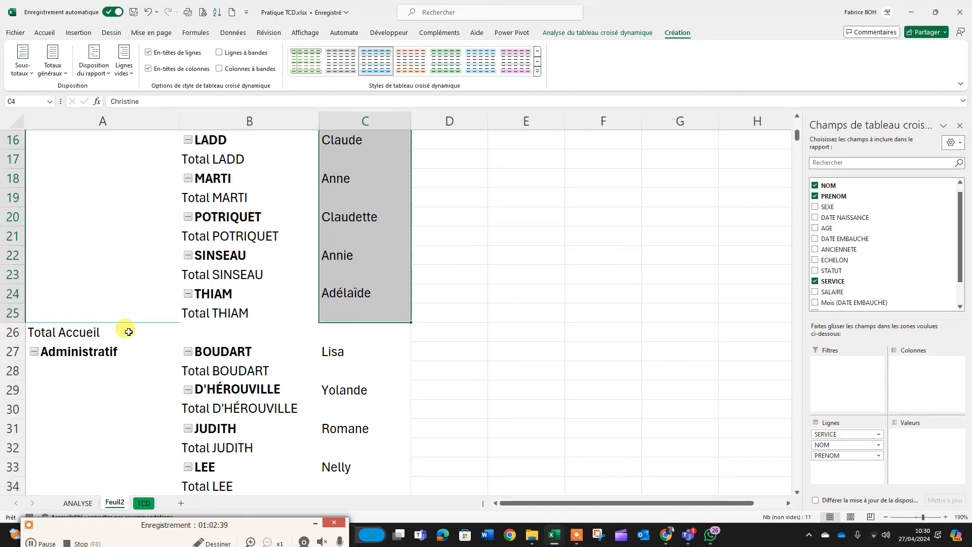
{"action": "scroll", "coordinate": [303, 247], "scroll_direction": "up", "scroll_amount": 3}
{"action": "scroll", "coordinate": [303, 246], "scroll_direction": "up", "scroll_amount": 2}
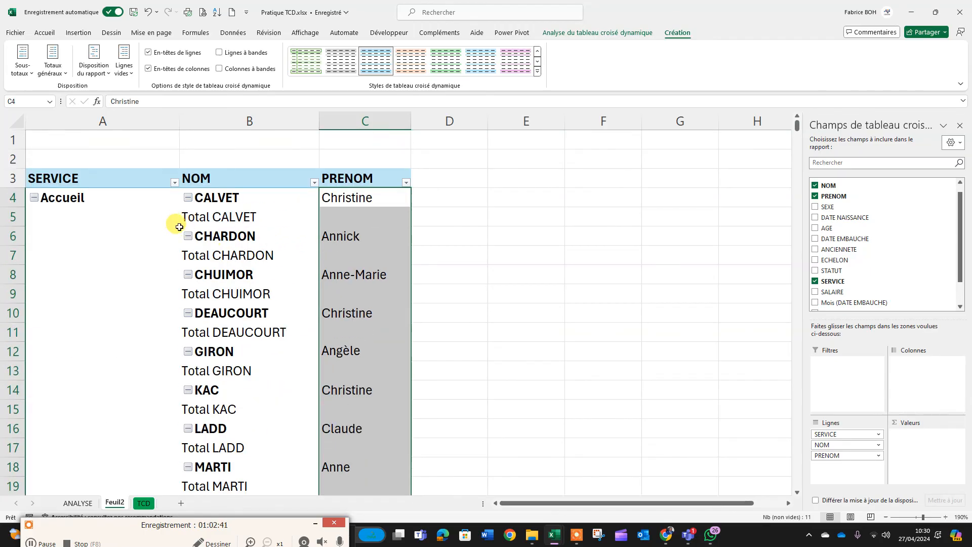
{"action": "left_click", "coordinate": [22, 67]}
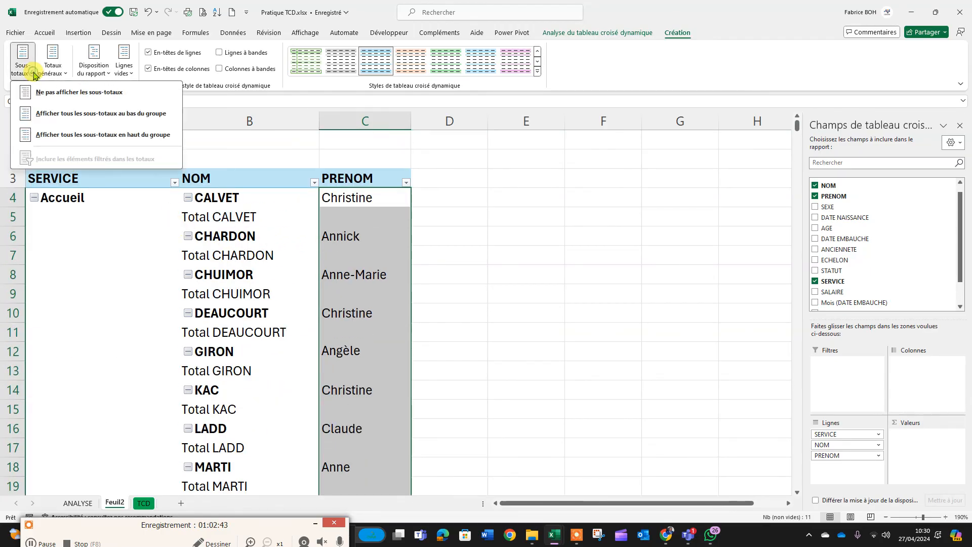
{"action": "left_click", "coordinate": [58, 94]}
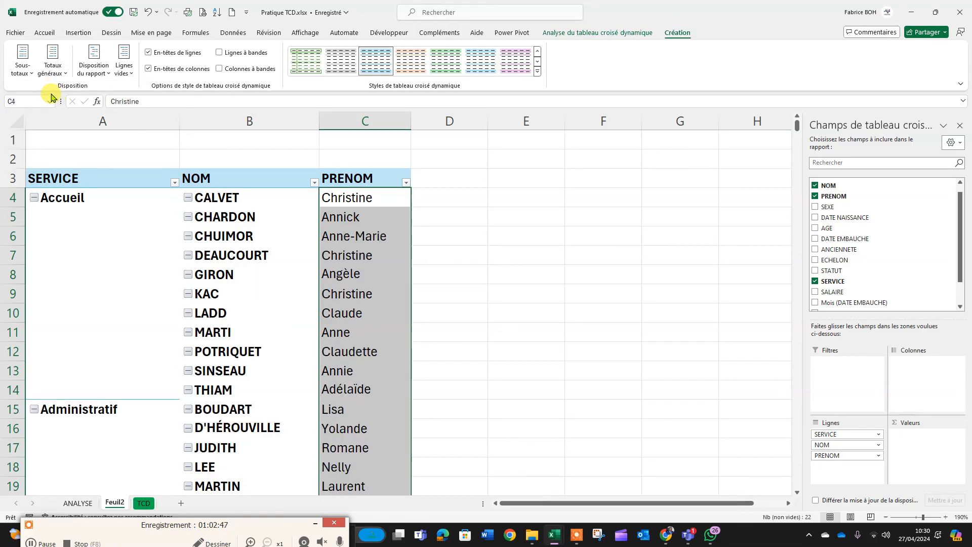
Review the grand total options and the grand total row at the end of the pivot table.
{"action": "left_click", "coordinate": [57, 74]}
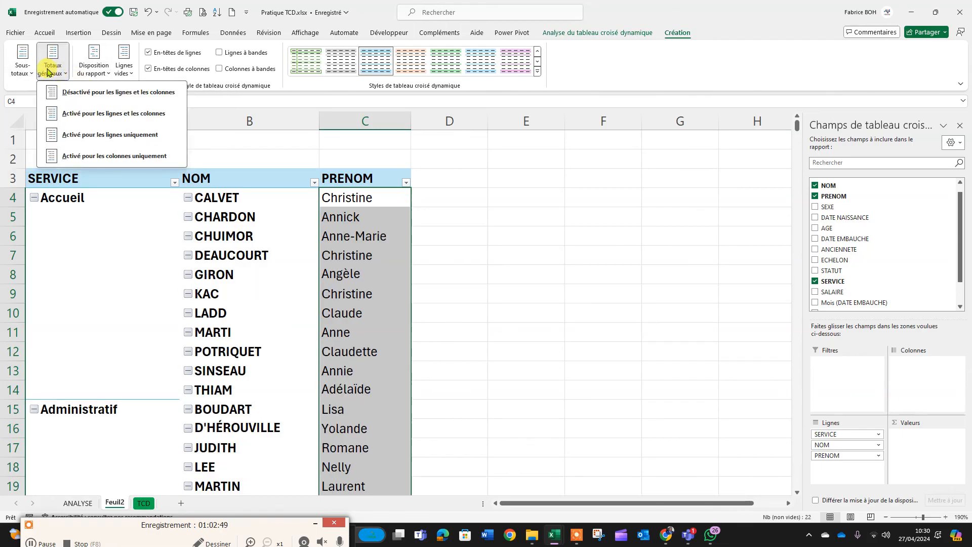
{"action": "left_click", "coordinate": [278, 259]}
{"action": "scroll", "coordinate": [276, 259], "scroll_direction": "down", "scroll_amount": 20}
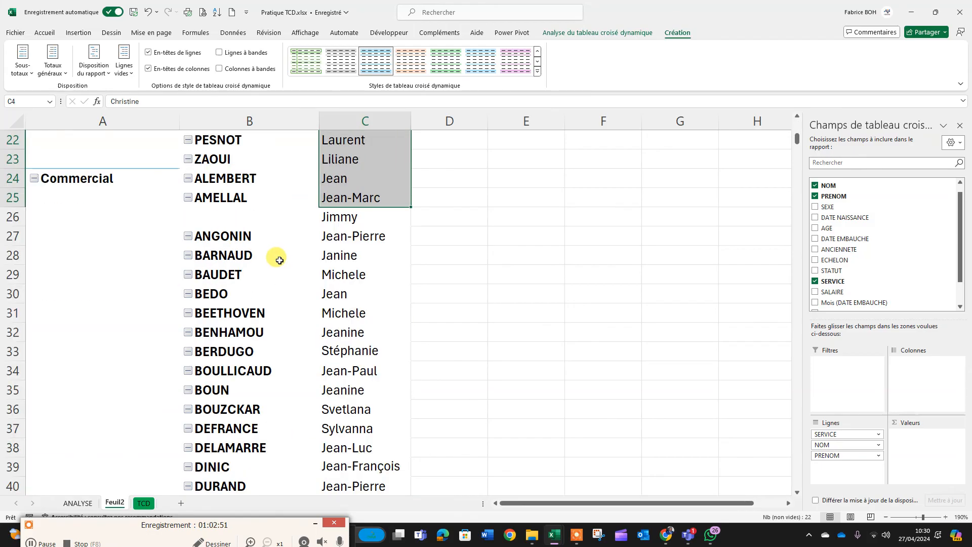
{"action": "scroll", "coordinate": [277, 260], "scroll_direction": "down", "scroll_amount": 20}
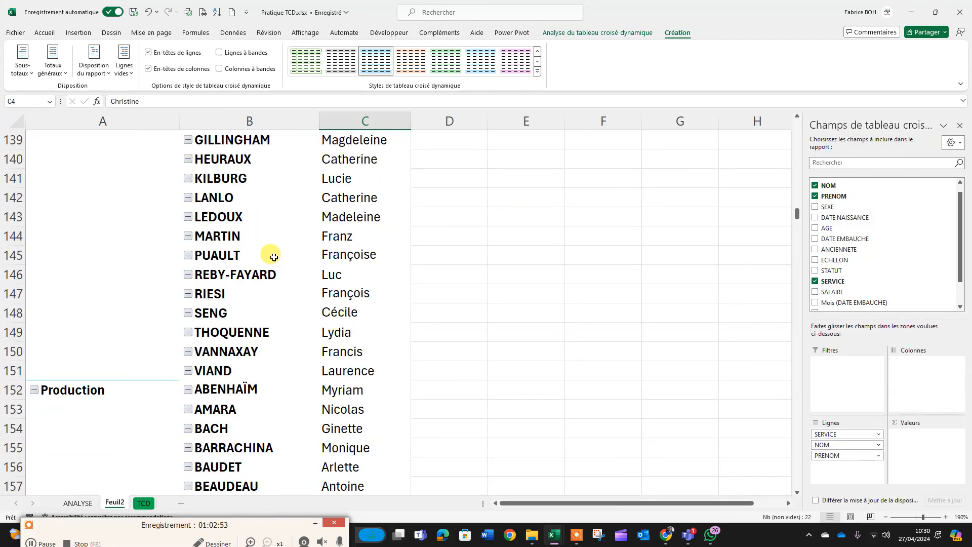
{"action": "scroll", "coordinate": [271, 257], "scroll_direction": "down", "scroll_amount": 13}
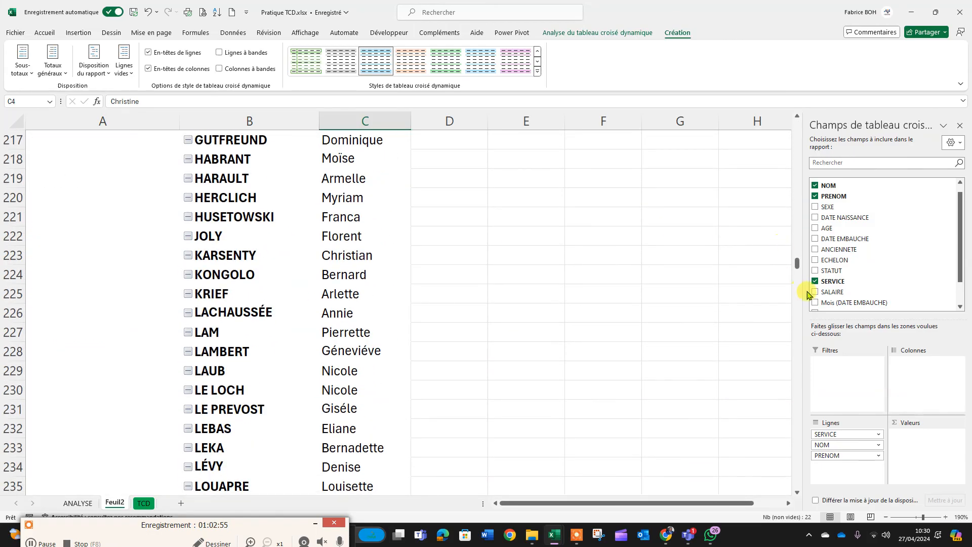
{"action": "left_click_drag", "start_coordinate": [795, 262], "coordinate": [779, 303]}
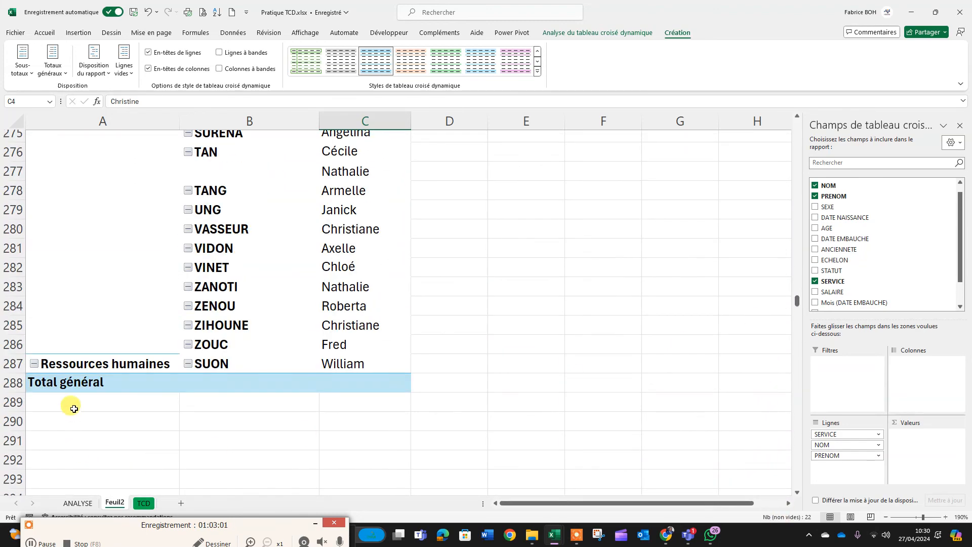
{"action": "left_click", "coordinate": [54, 68]}
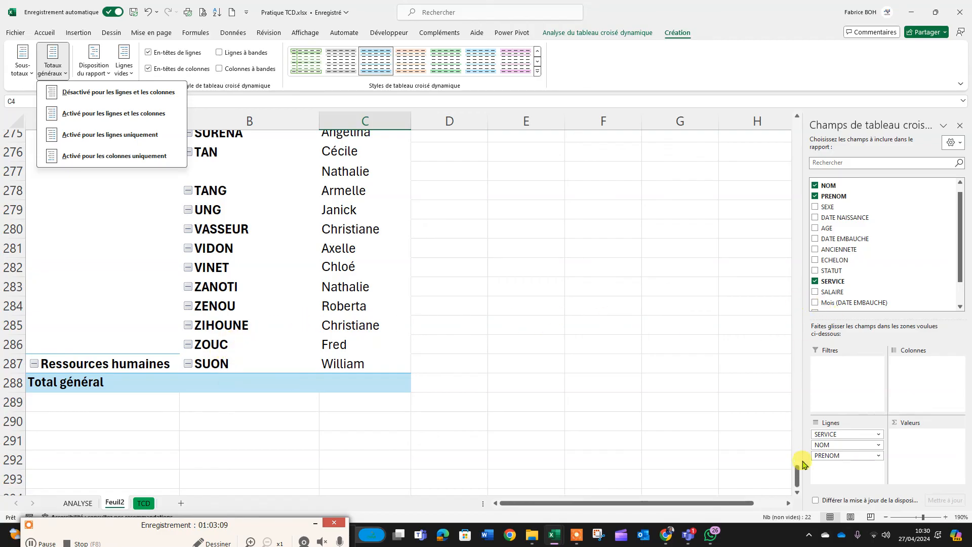
{"action": "left_click_drag", "start_coordinate": [799, 478], "coordinate": [793, 114]}
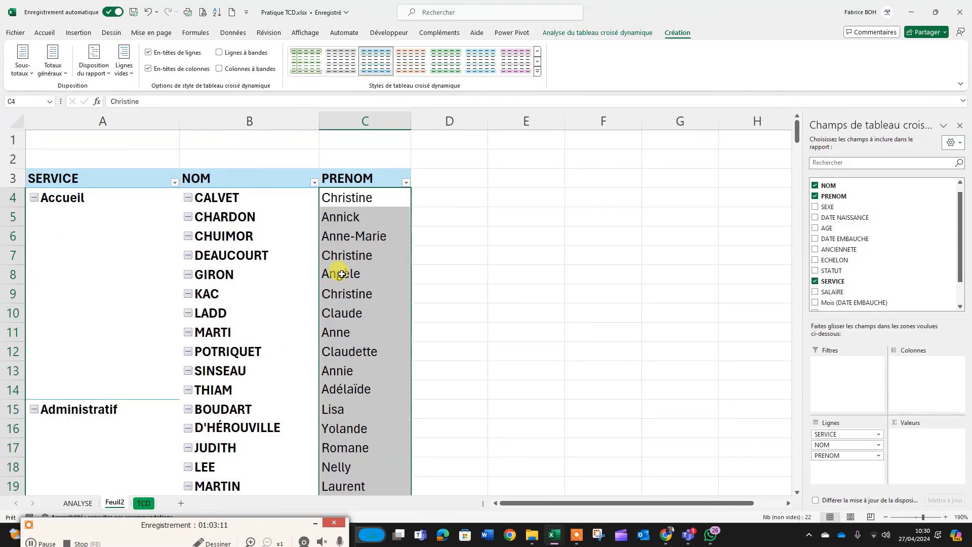
Examine the names and first names listed under the Accueil service by selecting B4:C14.
{"action": "left_click", "coordinate": [296, 276]}
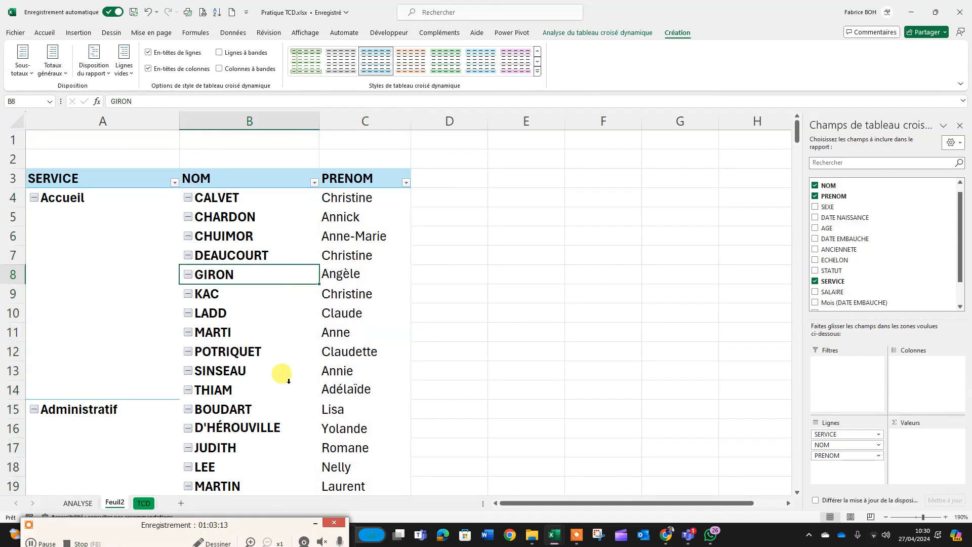
{"action": "left_click", "coordinate": [73, 198]}
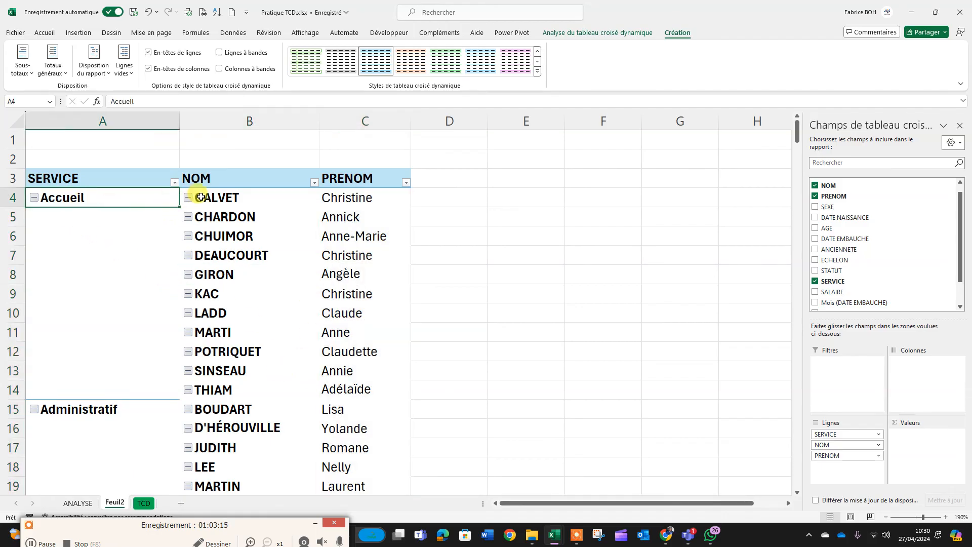
{"action": "left_click", "coordinate": [208, 191]}
{"action": "left_click_drag", "start_coordinate": [208, 192], "coordinate": [229, 388]}
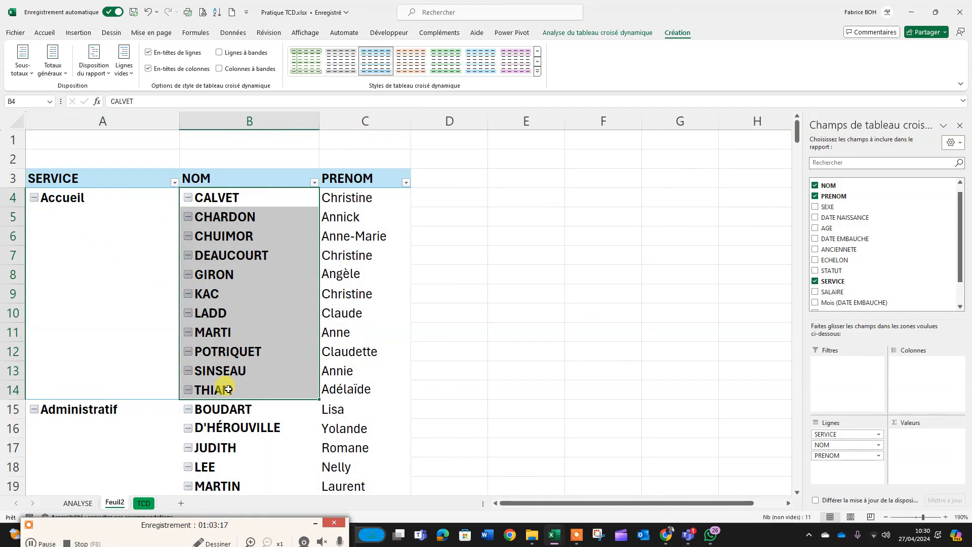
{"action": "left_click_drag", "start_coordinate": [256, 197], "coordinate": [347, 389]}
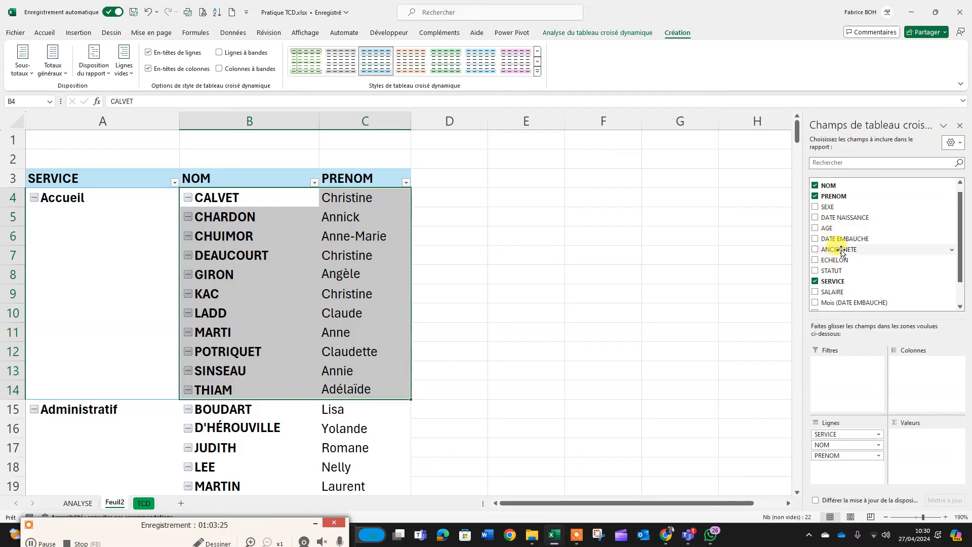
Add the SALAIRE field to the pivot table's values as a sum.
{"action": "left_click_drag", "start_coordinate": [840, 249], "coordinate": [908, 447]}
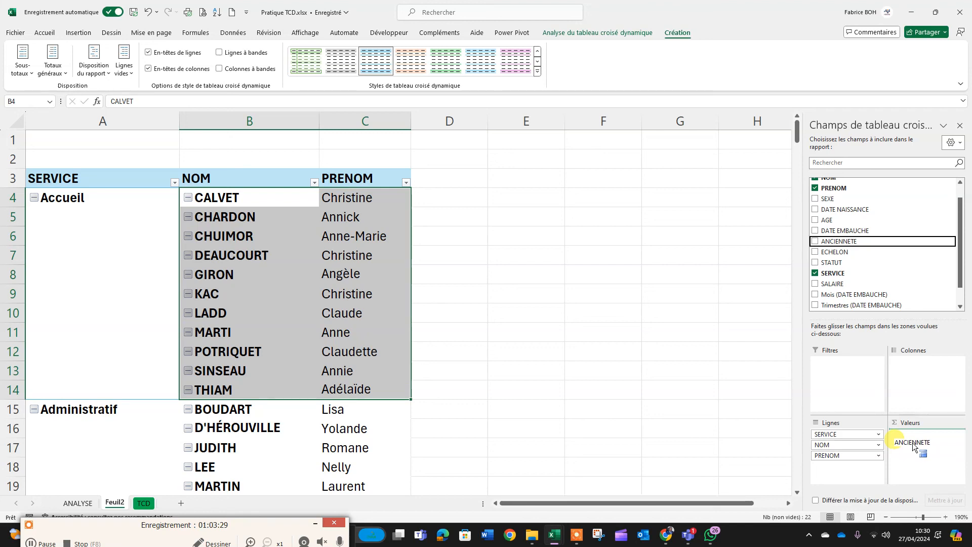
{"action": "left_click_drag", "start_coordinate": [913, 445], "coordinate": [890, 173]}
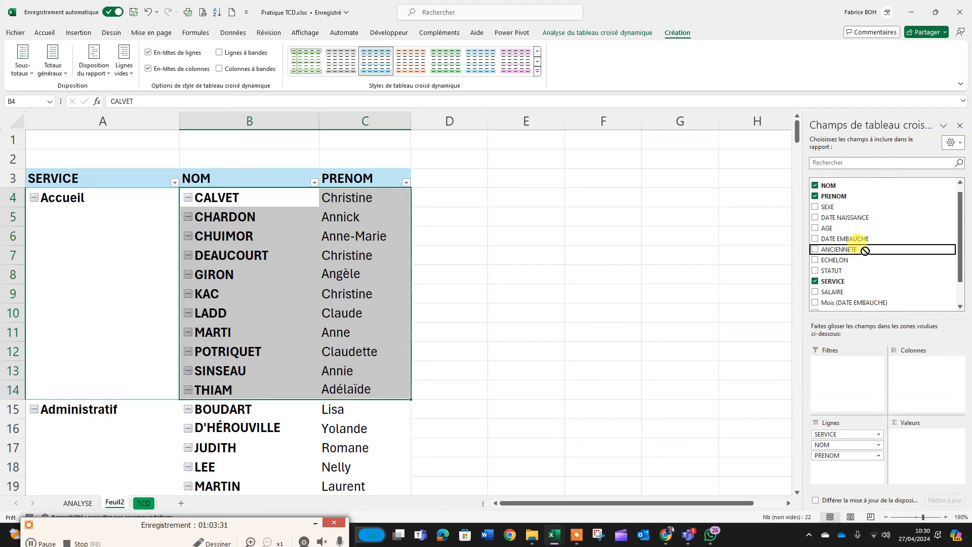
{"action": "left_click_drag", "start_coordinate": [865, 252], "coordinate": [916, 464]}
{"action": "scroll", "coordinate": [862, 253], "scroll_direction": "down", "scroll_amount": 1}
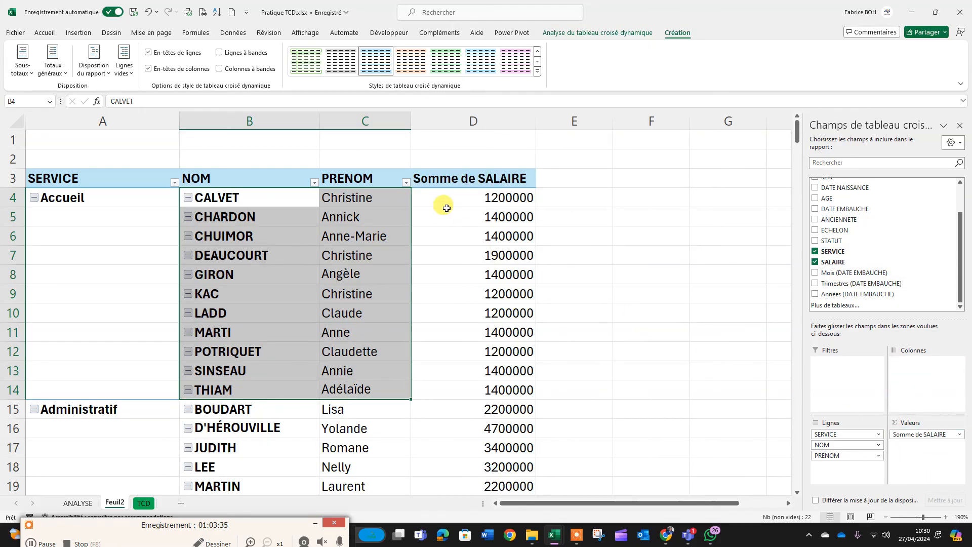
Examine the salaries listed beside the employees' names and first names for the Accueil service and the services below it.
{"action": "left_click", "coordinate": [133, 203]}
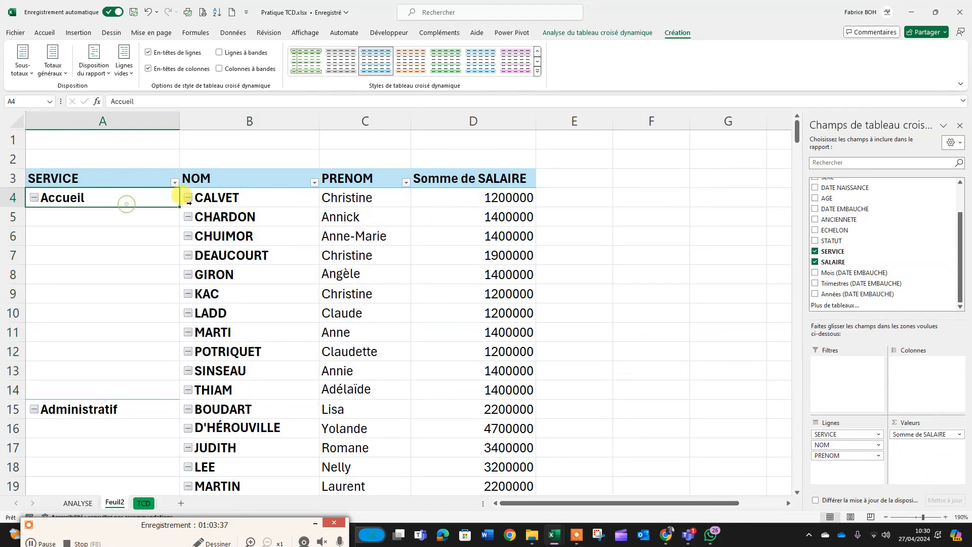
{"action": "left_click_drag", "start_coordinate": [221, 198], "coordinate": [381, 390]}
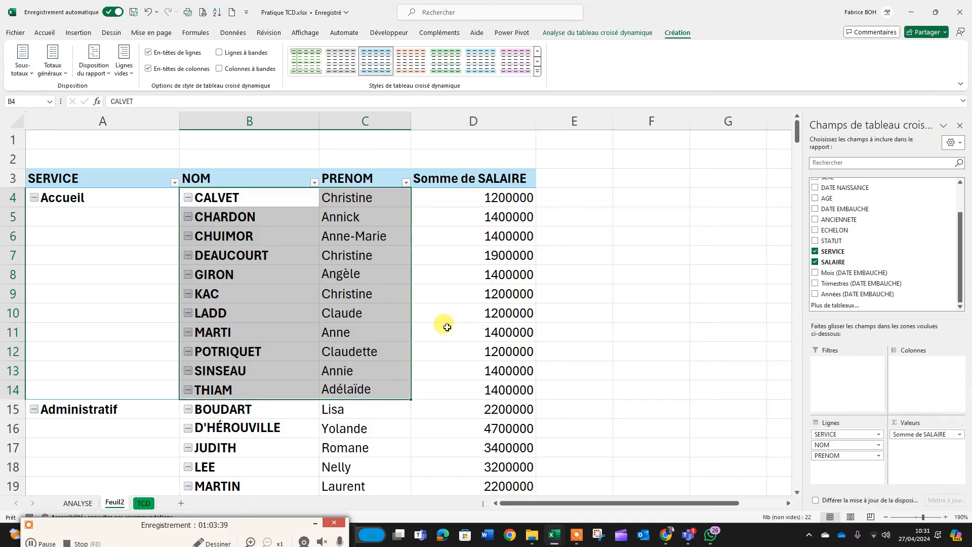
{"action": "left_click_drag", "start_coordinate": [497, 198], "coordinate": [518, 390]}
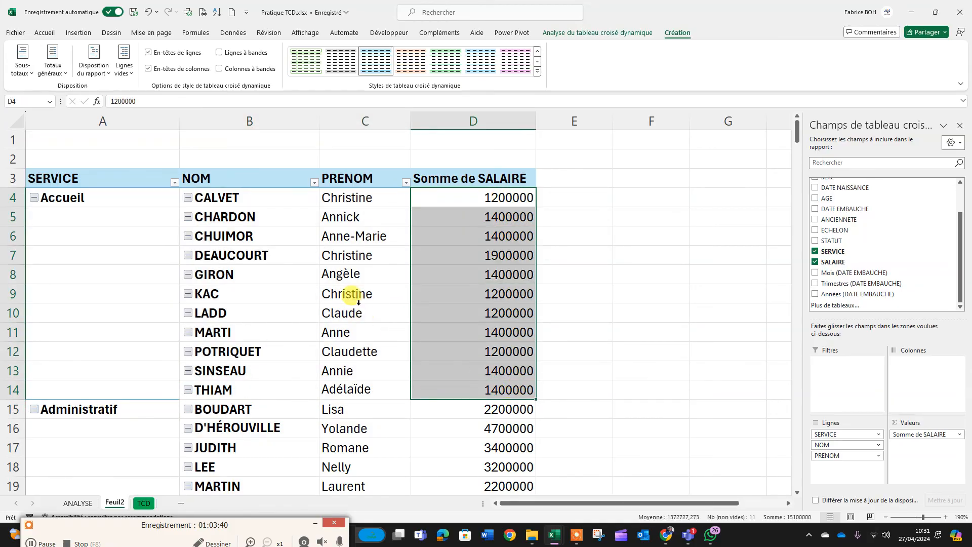
{"action": "scroll", "coordinate": [354, 287], "scroll_direction": "down", "scroll_amount": 5}
{"action": "scroll", "coordinate": [61, 269], "scroll_direction": "up", "scroll_amount": 2}
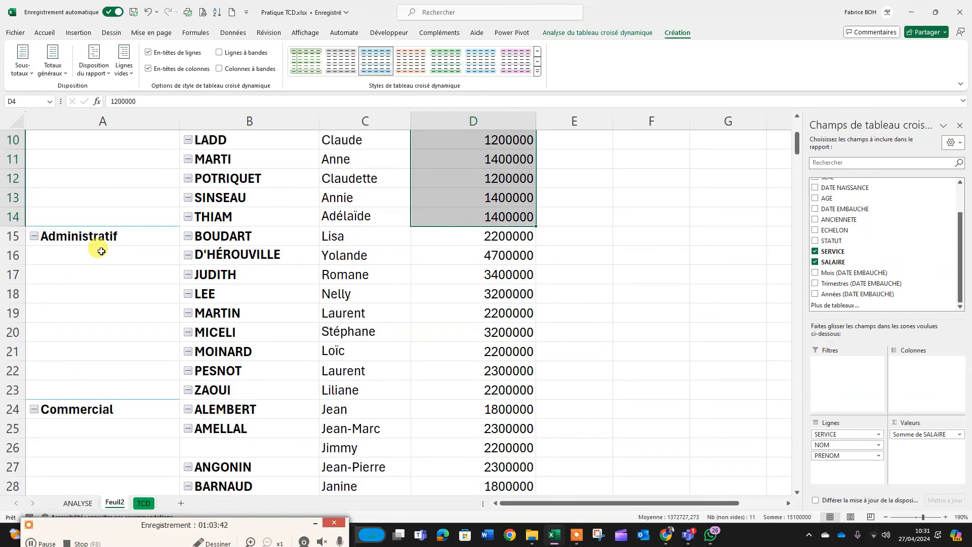
{"action": "scroll", "coordinate": [124, 348], "scroll_direction": "down", "scroll_amount": 4}
{"action": "scroll", "coordinate": [474, 263], "scroll_direction": "down", "scroll_amount": 10}
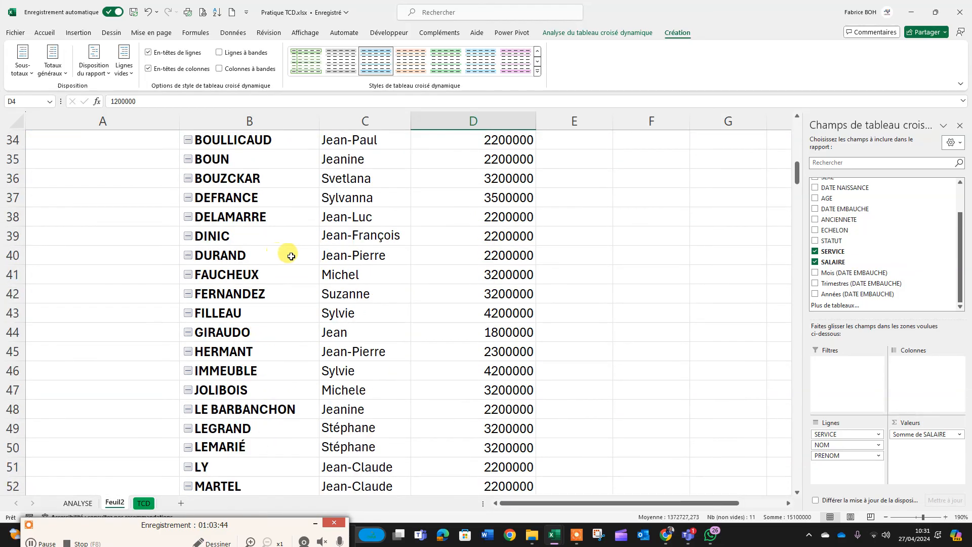
{"action": "scroll", "coordinate": [417, 232], "scroll_direction": "up", "scroll_amount": 16}
{"action": "scroll", "coordinate": [395, 216], "scroll_direction": "up", "scroll_amount": 1}
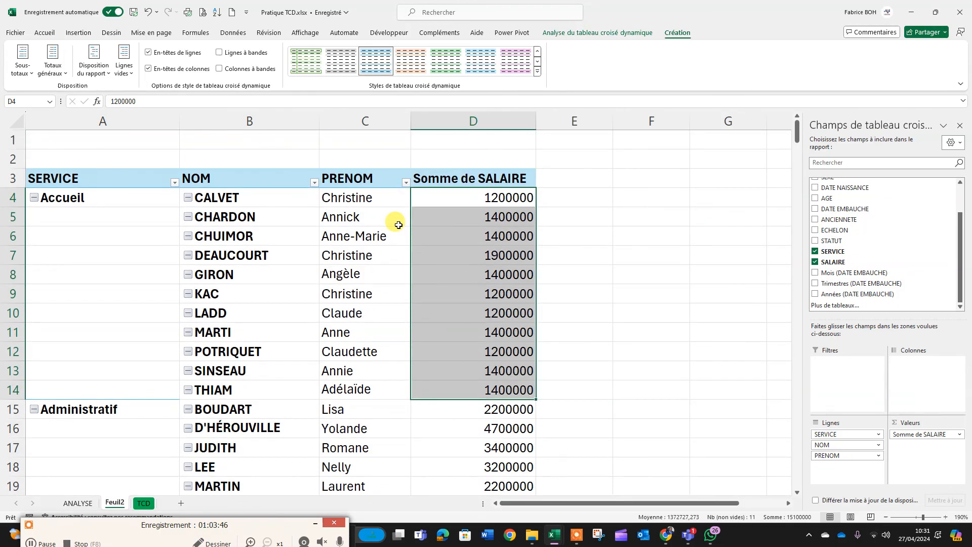
Apply the blue pivot table style from the second row of the Moyen group and check it down the list.
{"action": "left_click", "coordinate": [537, 72]}
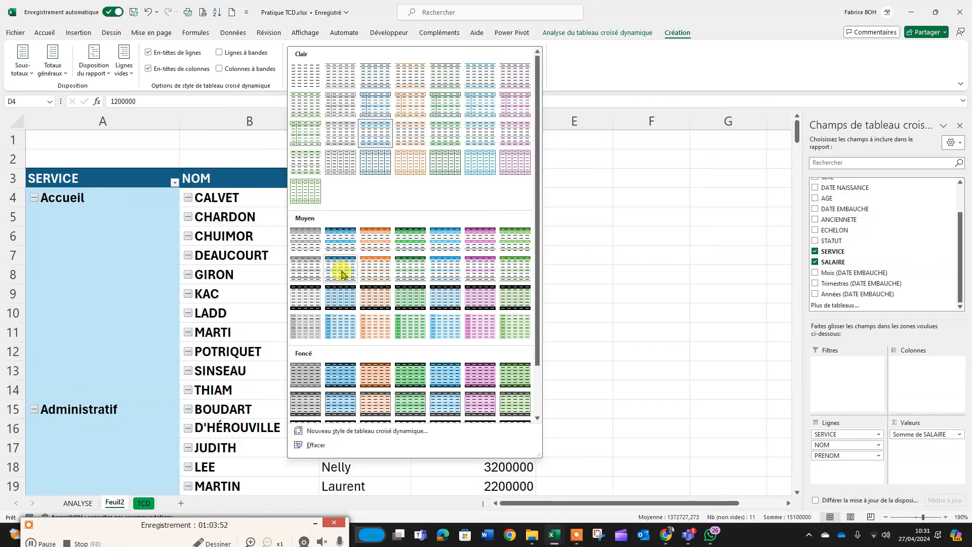
{"action": "left_click", "coordinate": [341, 274]}
{"action": "left_click", "coordinate": [566, 253]}
{"action": "scroll", "coordinate": [549, 227], "scroll_direction": "down", "scroll_amount": 4}
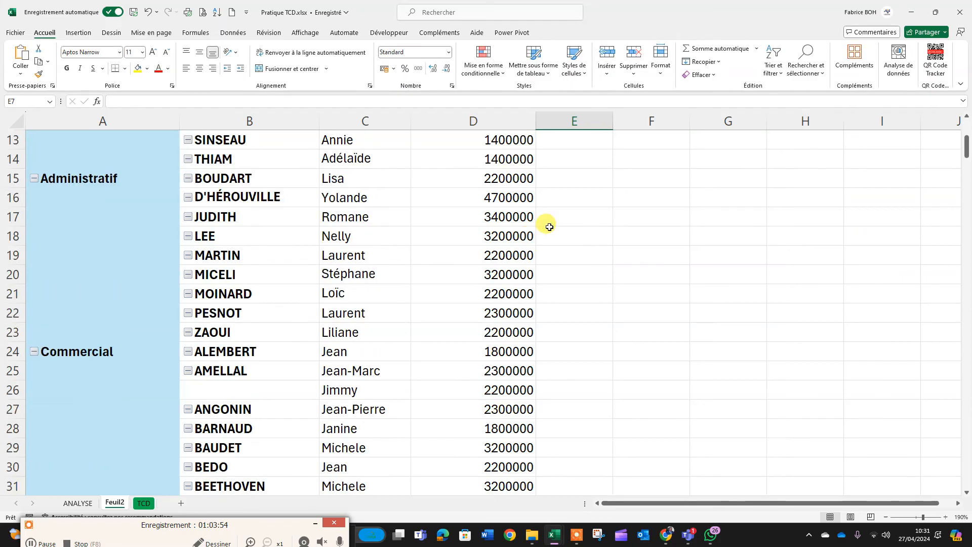
{"action": "scroll", "coordinate": [549, 227], "scroll_direction": "down", "scroll_amount": 20}
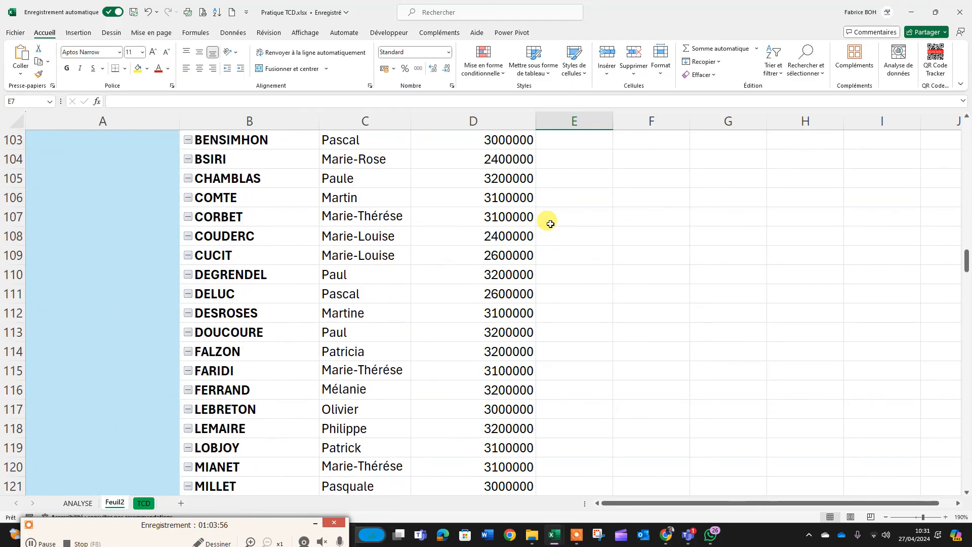
{"action": "scroll", "coordinate": [550, 224], "scroll_direction": "down", "scroll_amount": 20}
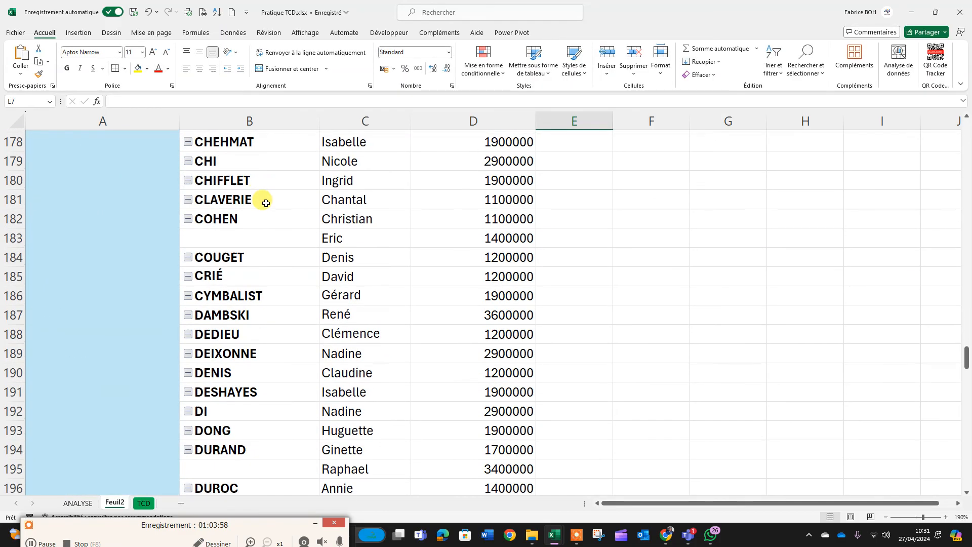
{"action": "scroll", "coordinate": [266, 203], "scroll_direction": "up", "scroll_amount": 20}
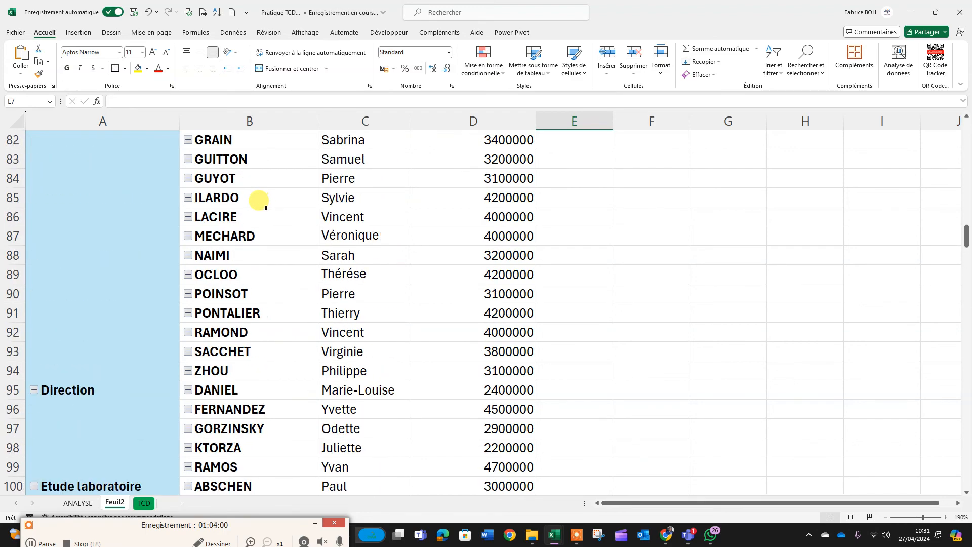
{"action": "scroll", "coordinate": [266, 205], "scroll_direction": "up", "scroll_amount": 17}
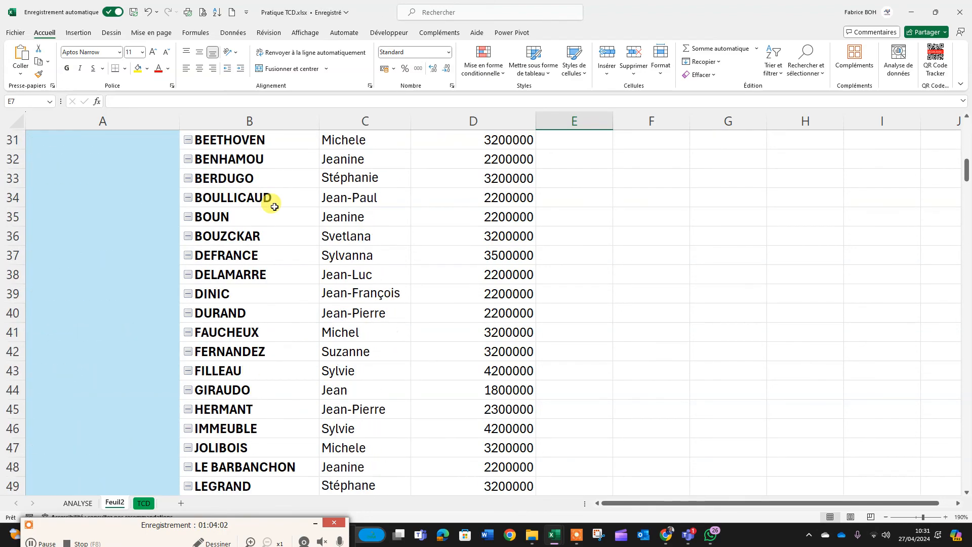
{"action": "scroll", "coordinate": [274, 207], "scroll_direction": "up", "scroll_amount": 10}
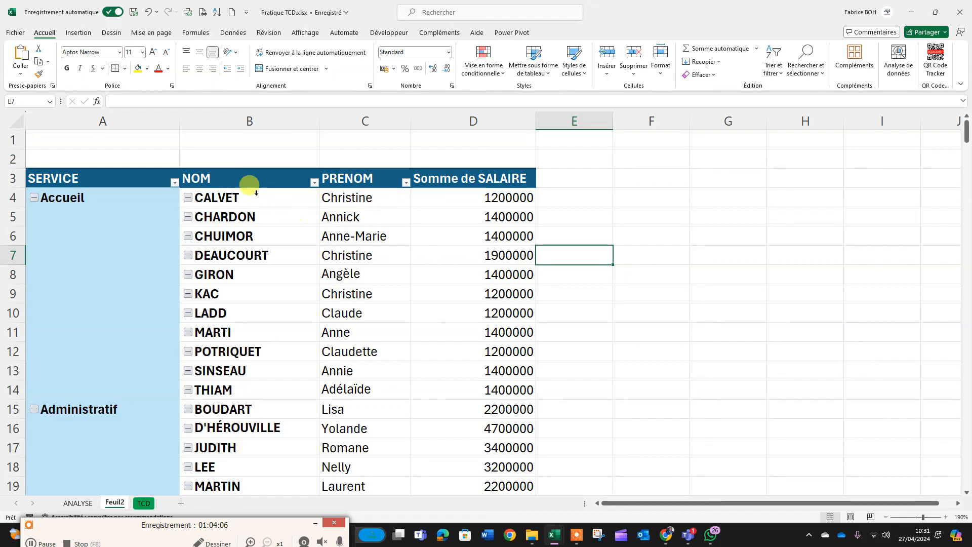
Repeat all item labels in the pivot table so the blank SERVICE cells, such as A5:A14, carry their service name.
{"action": "left_click", "coordinate": [324, 233]}
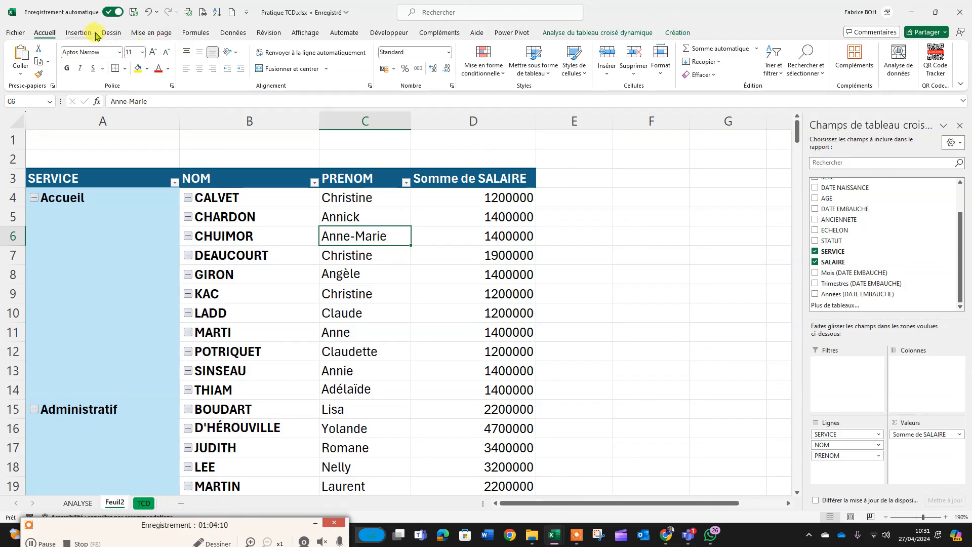
{"action": "left_click", "coordinate": [229, 229]}
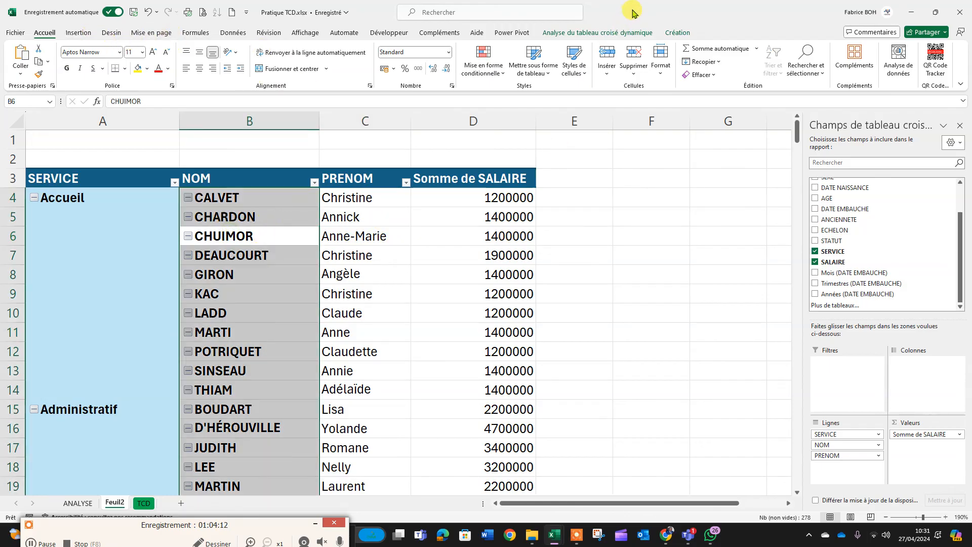
{"action": "left_click", "coordinate": [625, 36]}
{"action": "left_click", "coordinate": [678, 33]}
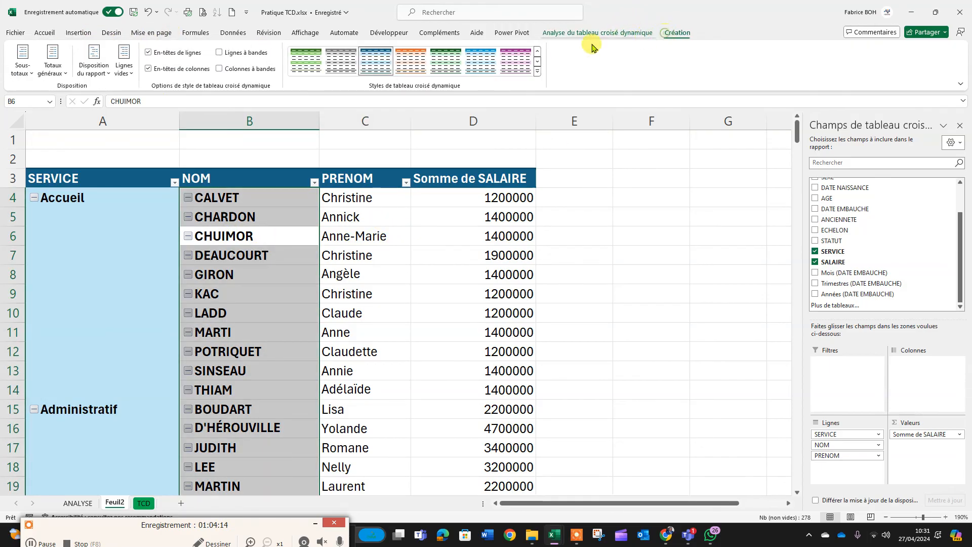
{"action": "left_click", "coordinate": [96, 79]}
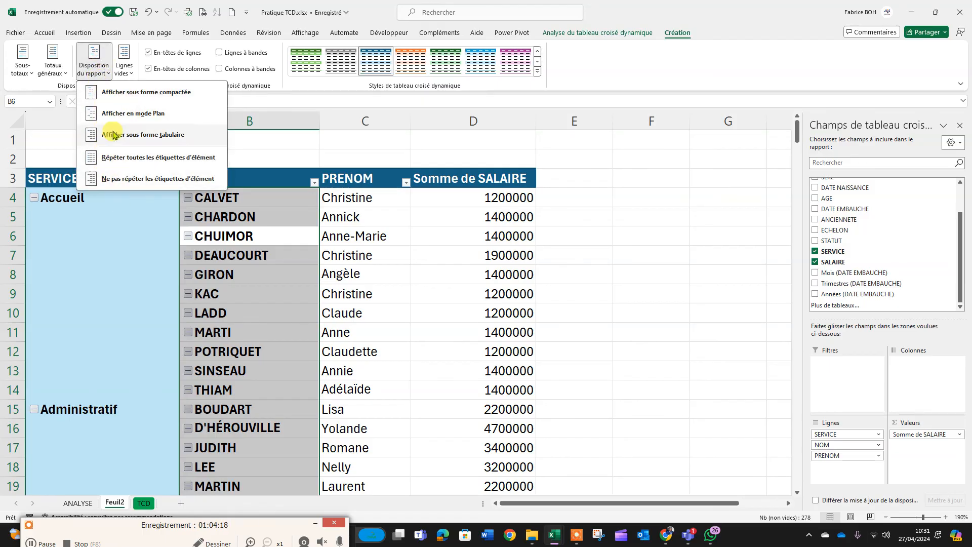
{"action": "left_click", "coordinate": [69, 221]}
{"action": "left_click_drag", "start_coordinate": [69, 220], "coordinate": [73, 394]}
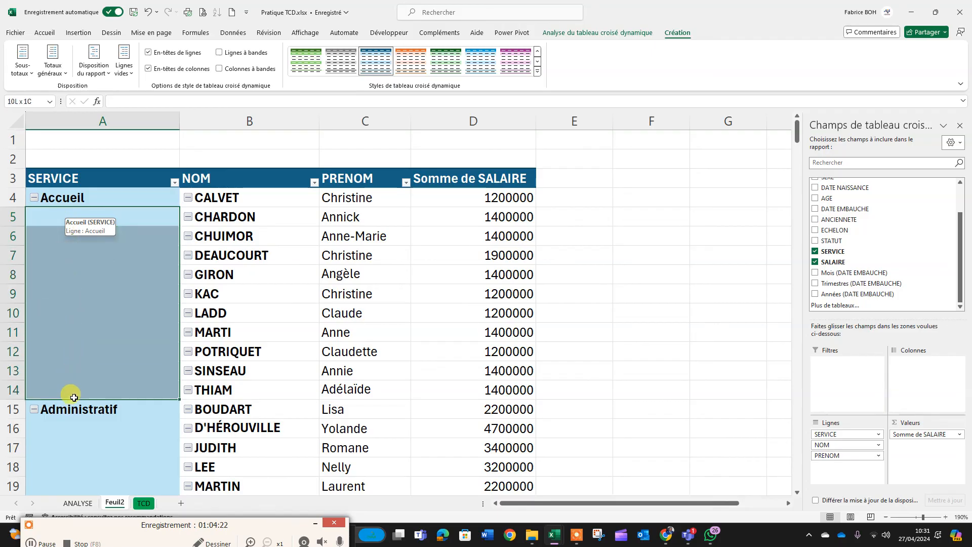
{"action": "left_click", "coordinate": [94, 63]}
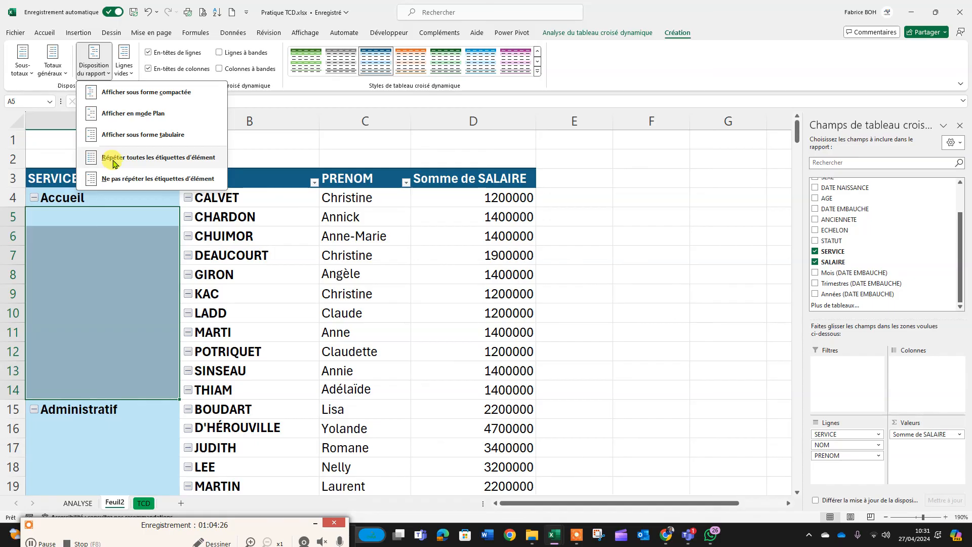
{"action": "left_click", "coordinate": [151, 161]}
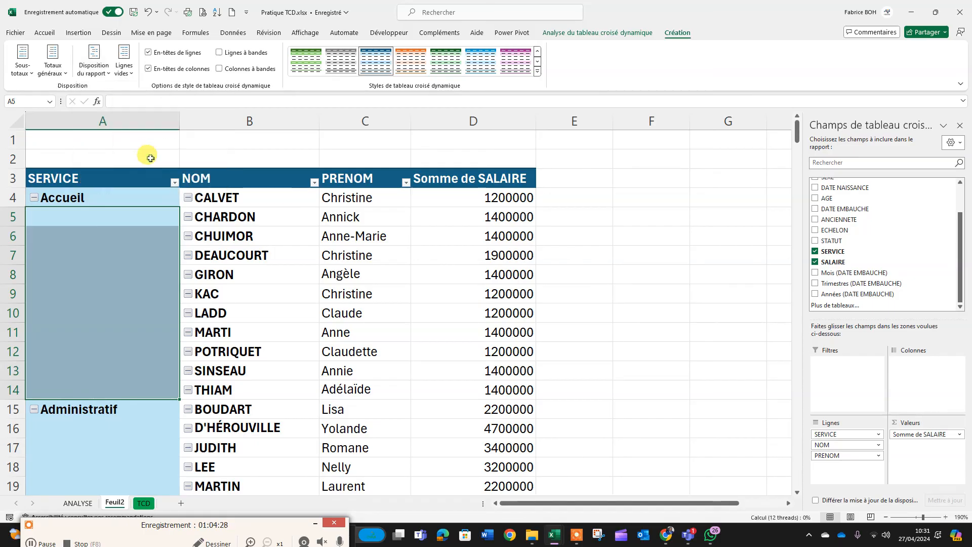
{"action": "scroll", "coordinate": [97, 231], "scroll_direction": "down", "scroll_amount": 1}
{"action": "scroll", "coordinate": [93, 167], "scroll_direction": "down", "scroll_amount": 13}
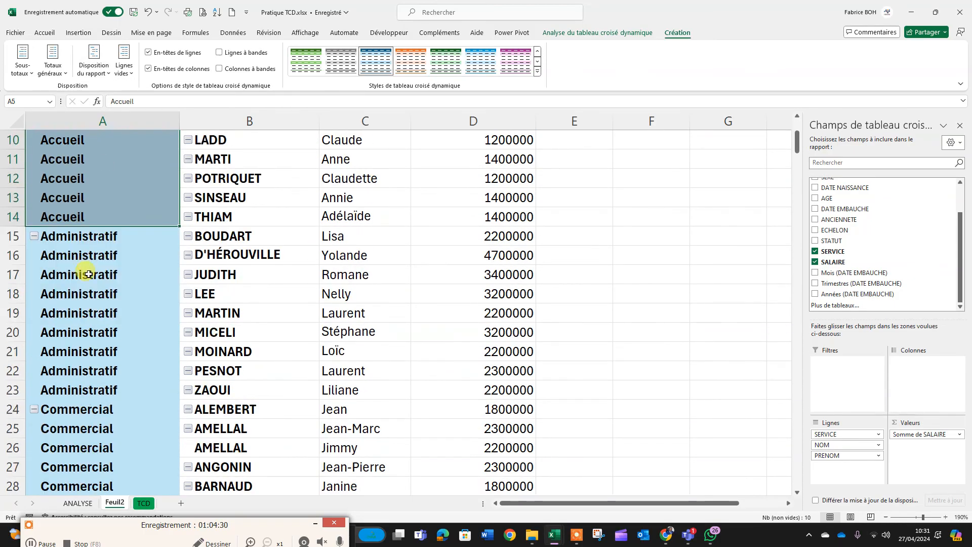
{"action": "scroll", "coordinate": [82, 313], "scroll_direction": "down", "scroll_amount": 20}
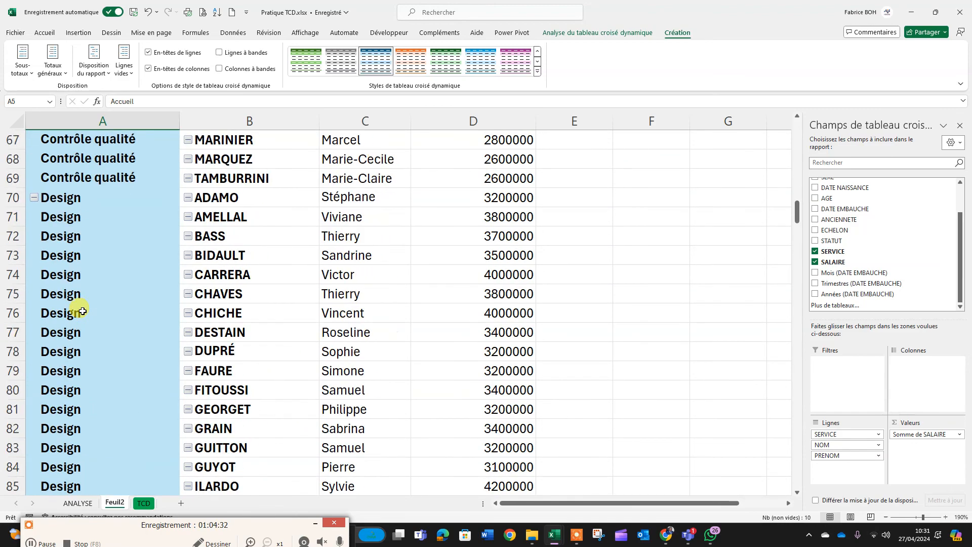
{"action": "scroll", "coordinate": [81, 305], "scroll_direction": "up", "scroll_amount": 5}
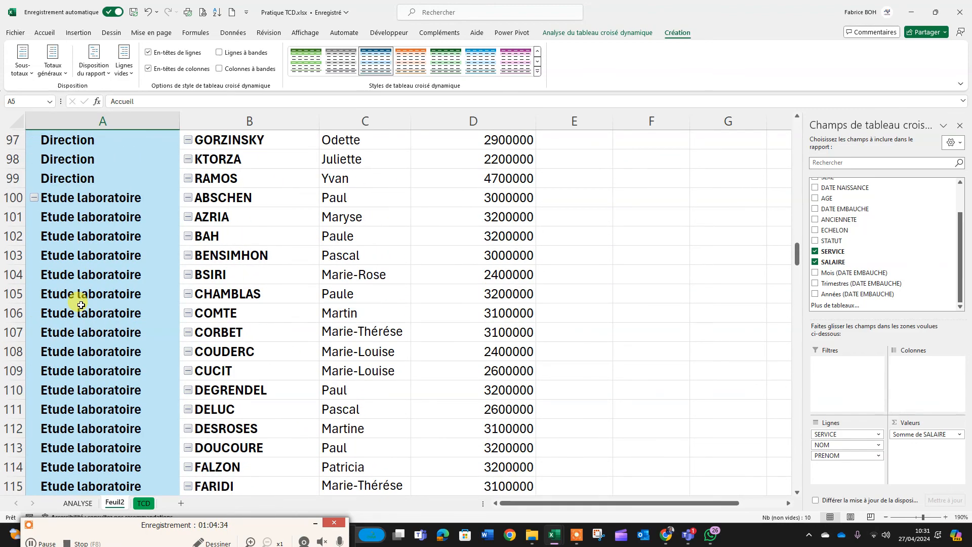
Undo the repetition of the item labels and check the SERVICE column.
{"action": "key", "text": "ctrl+z"}
{"action": "left_click", "coordinate": [99, 254]}
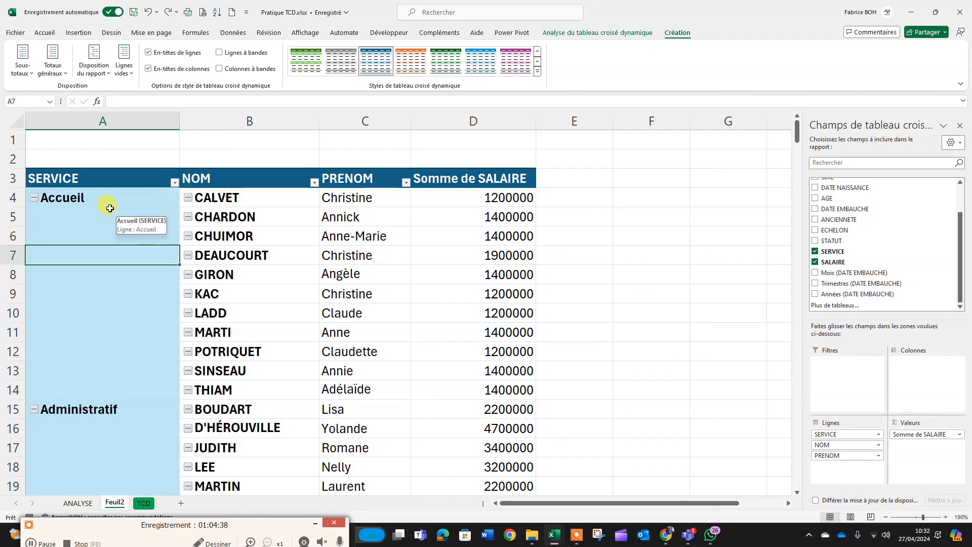
{"action": "scroll", "coordinate": [248, 211], "scroll_direction": "down", "scroll_amount": 1}
{"action": "scroll", "coordinate": [242, 217], "scroll_direction": "up", "scroll_amount": 1}
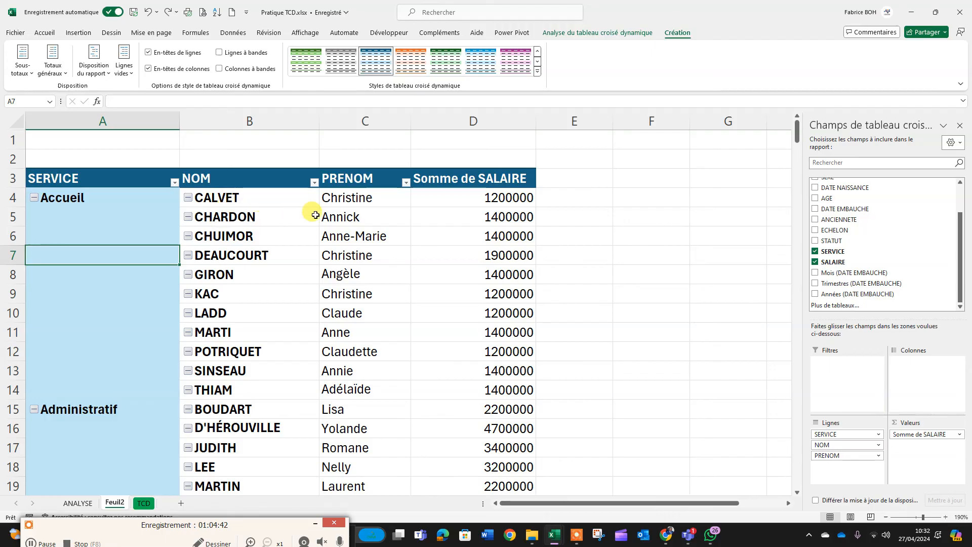
{"action": "scroll", "coordinate": [354, 218], "scroll_direction": "down", "scroll_amount": 4}
{"action": "scroll", "coordinate": [421, 219], "scroll_direction": "up", "scroll_amount": 4}
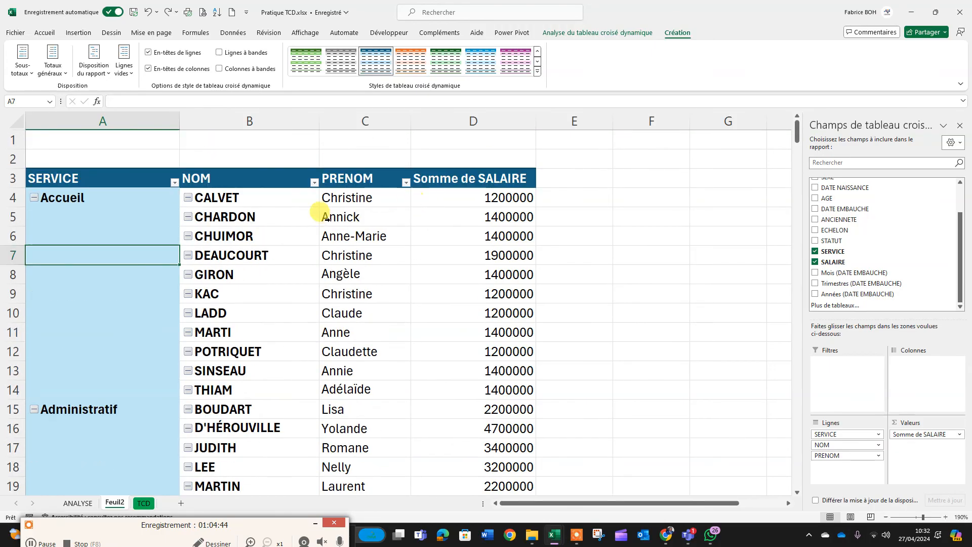